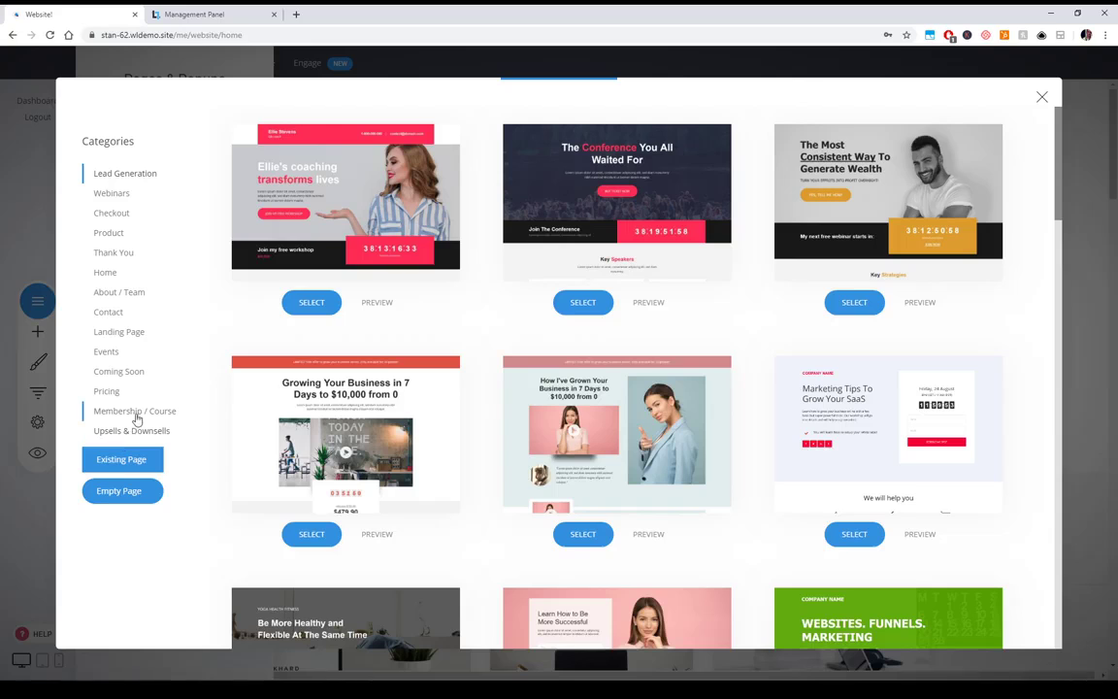
- Browse the page templates in the Membership / Course category
click(137, 413)
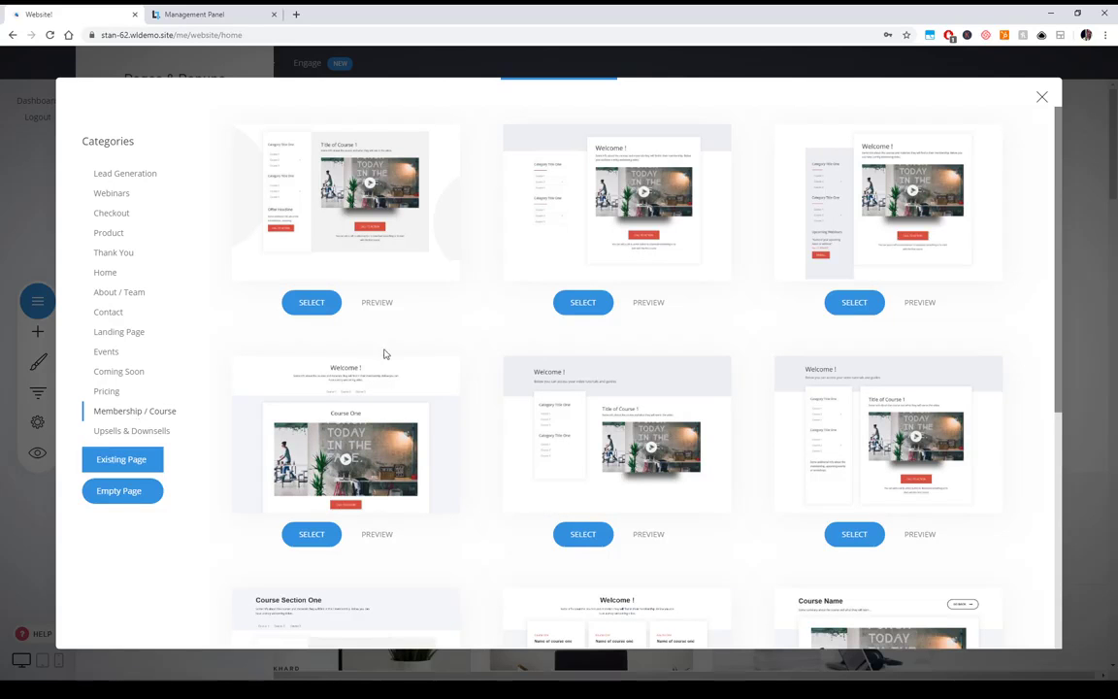
scroll(464, 279, down, 5)
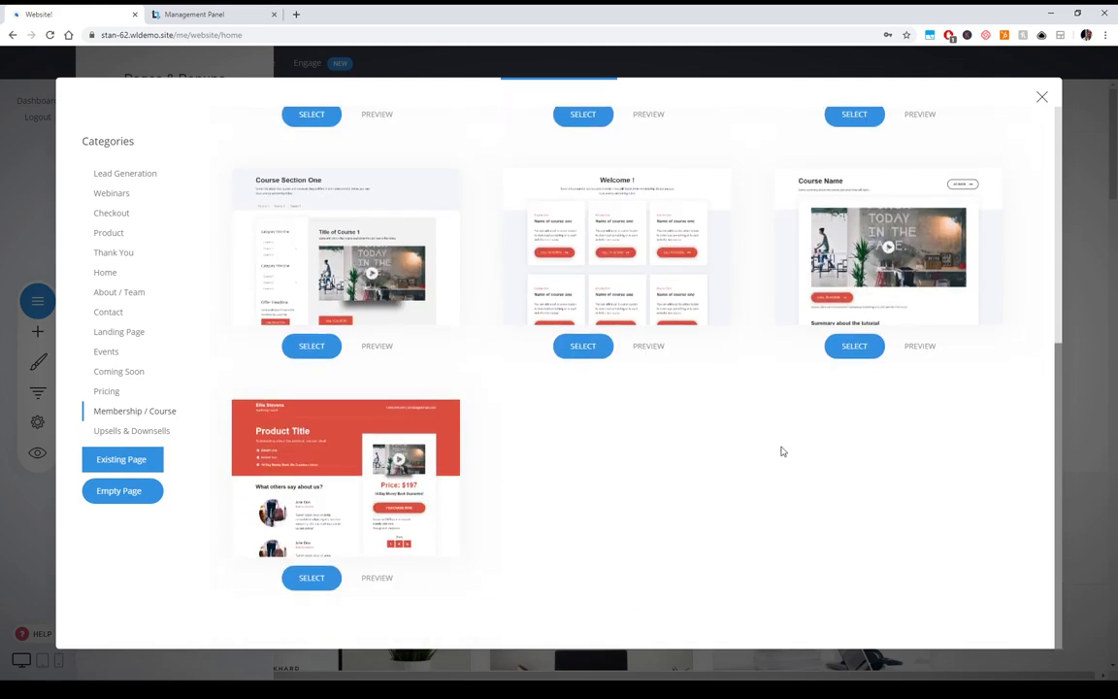
scroll(762, 491, up, 3)
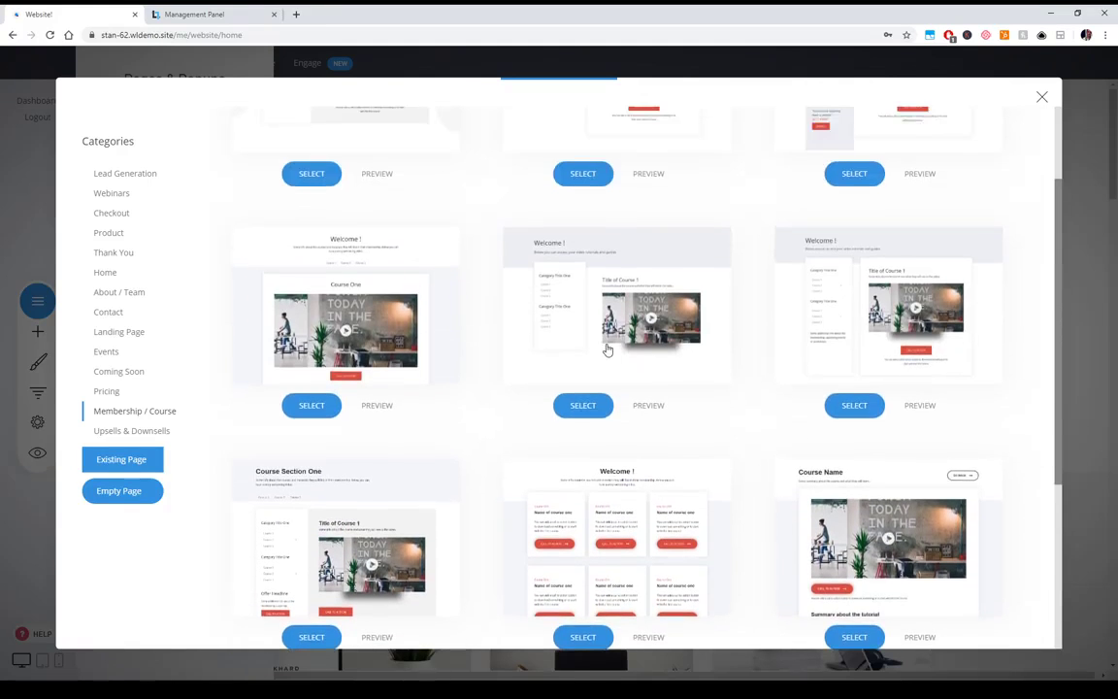
scroll(692, 433, down, 3)
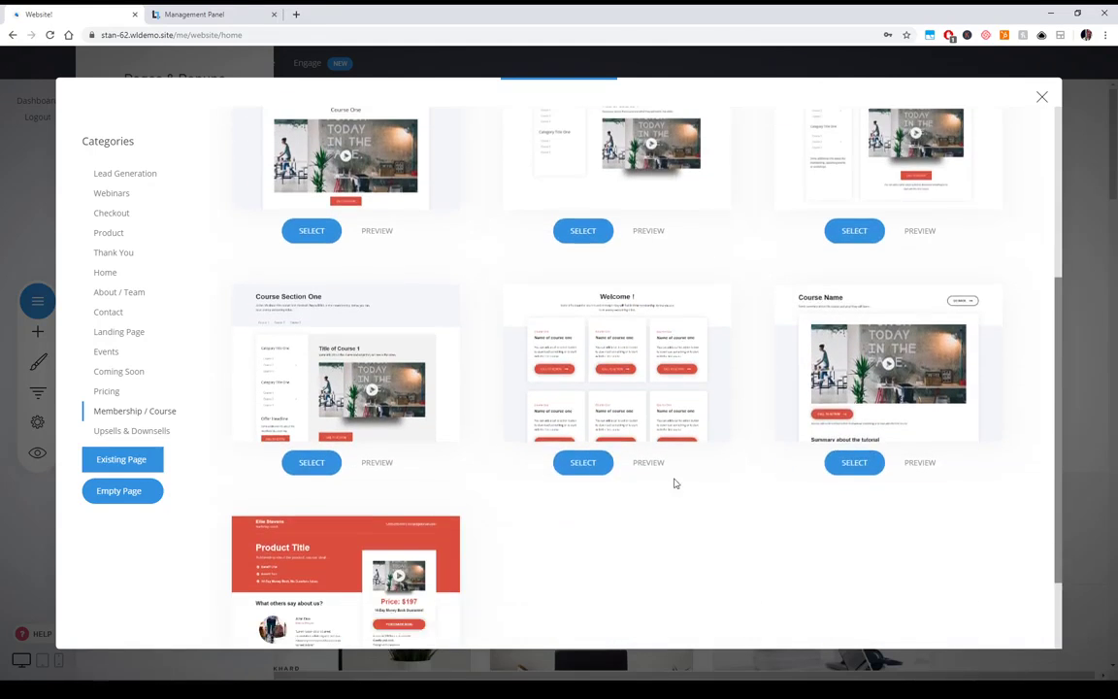
- Preview the Welcome template with the grid of course cards, look through its layout and close the preview
click(648, 463)
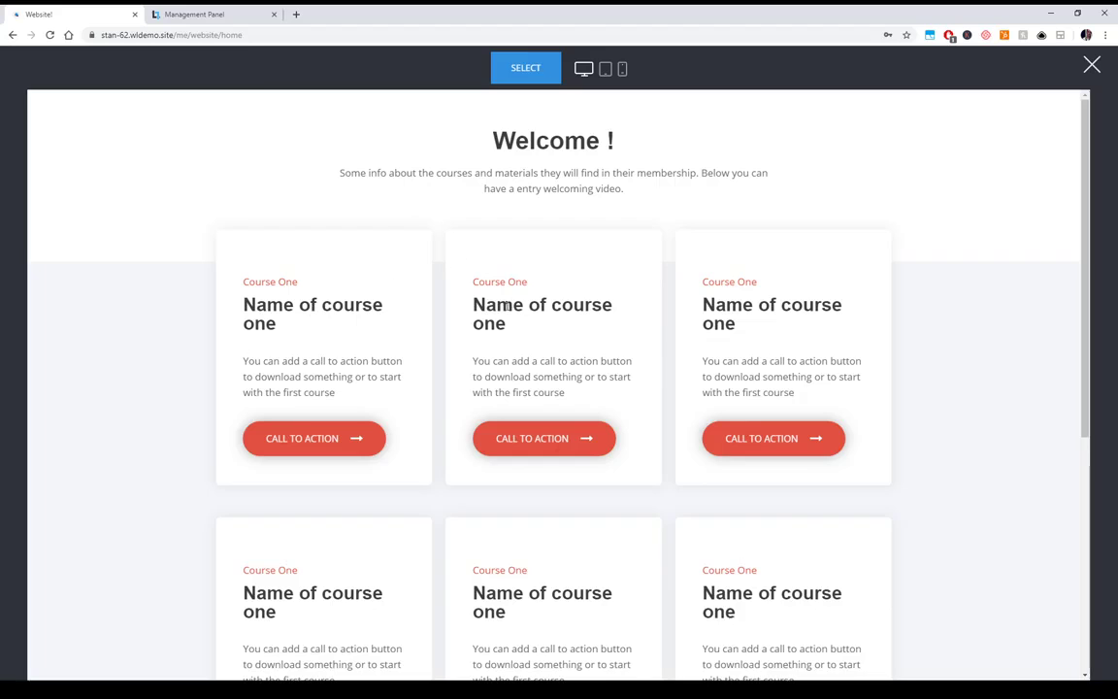
scroll(357, 362, down, 3)
scroll(451, 440, up, 2)
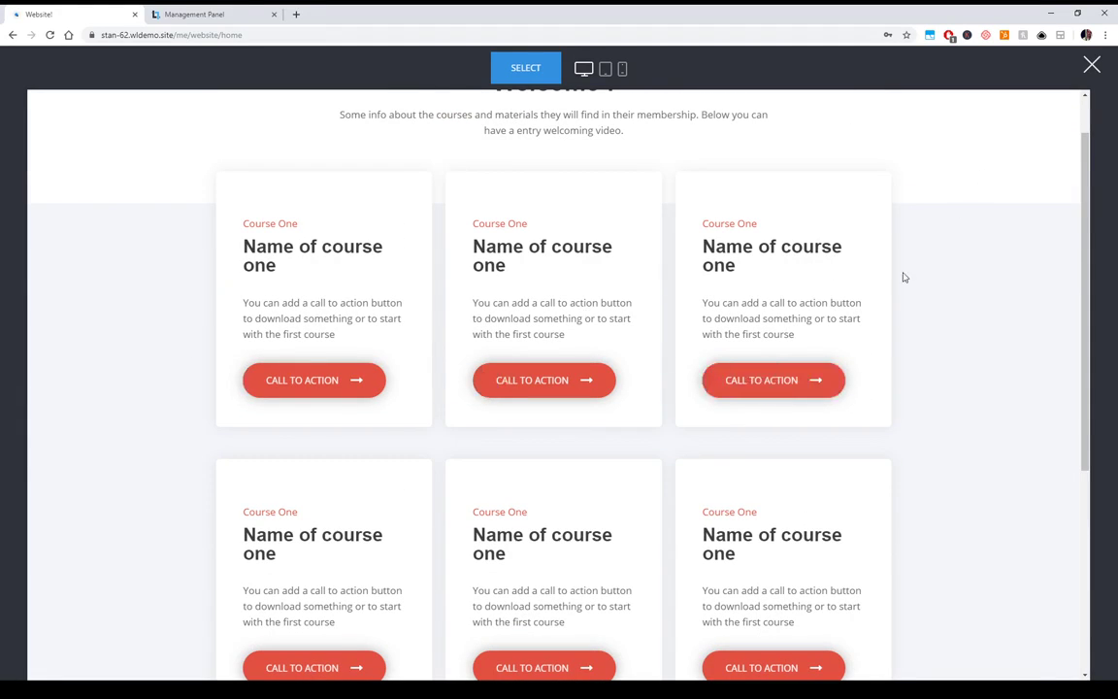
scroll(900, 285, up, 1)
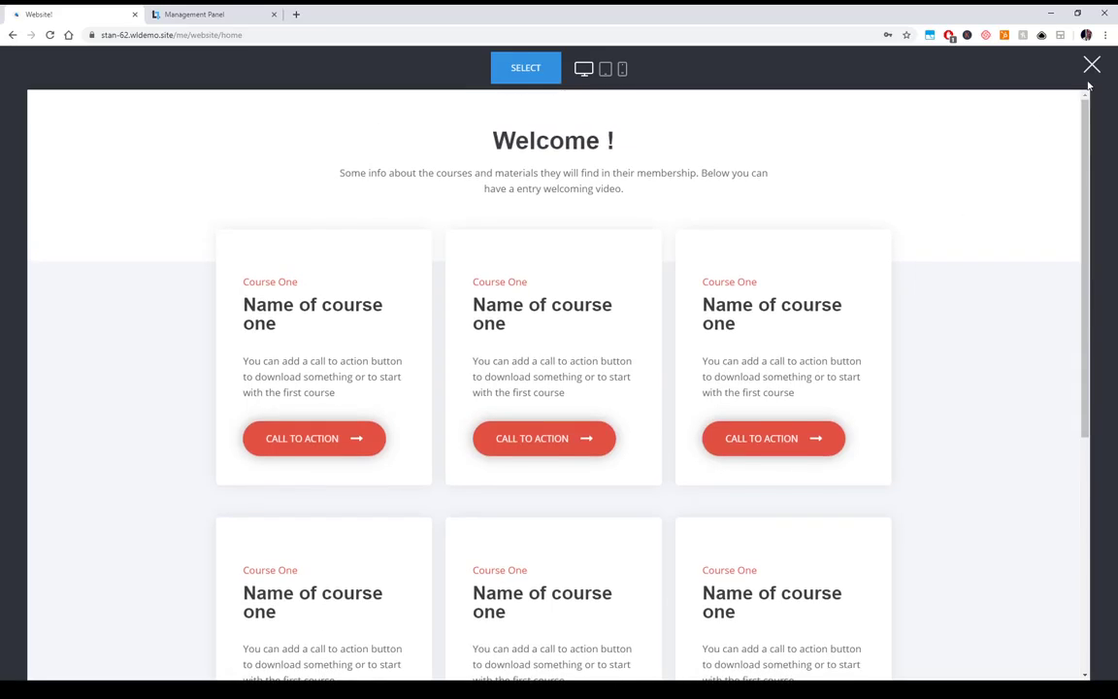
click(1091, 66)
- Preview the Course Section One template, check its category sidebar and video area, and close the preview
click(387, 468)
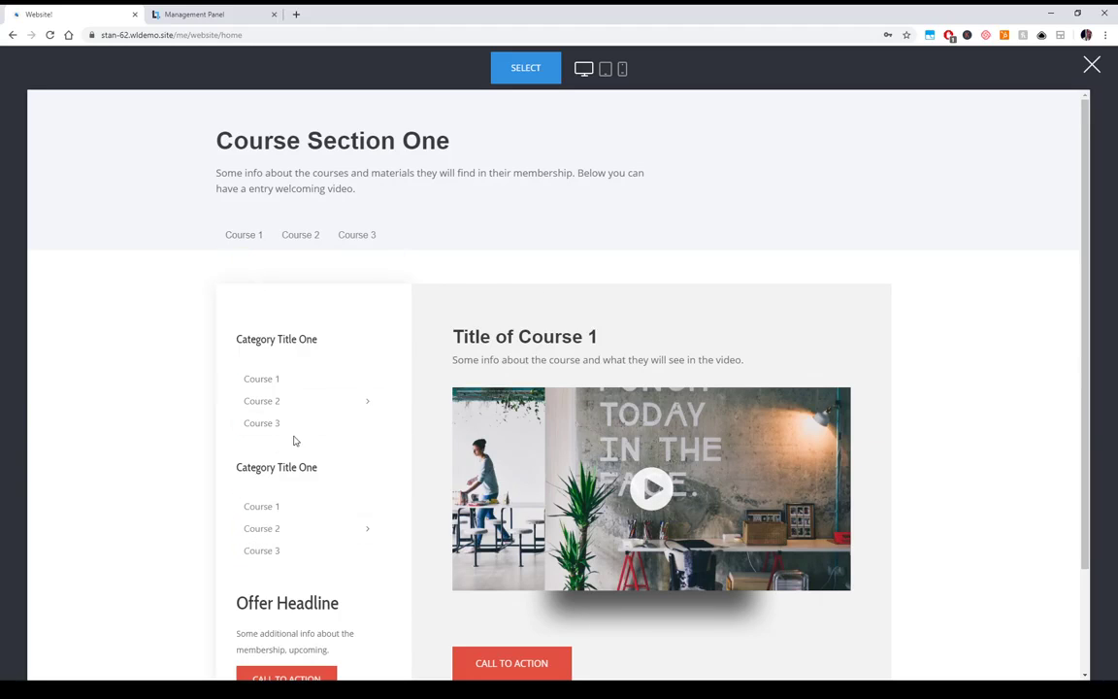
scroll(395, 487, down, 3)
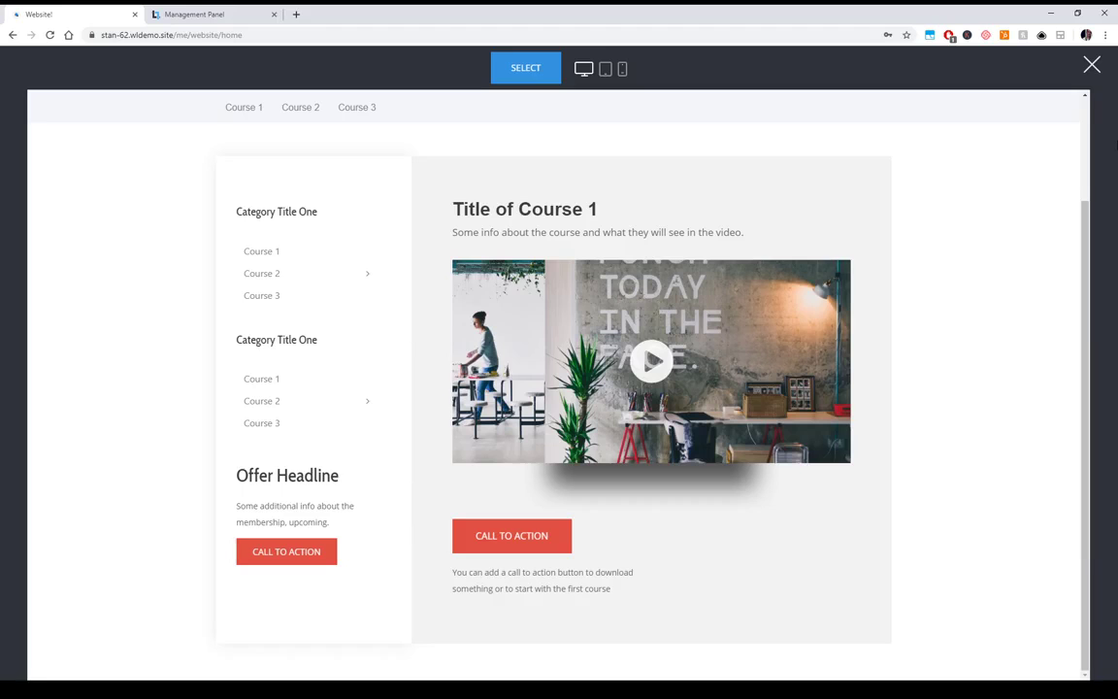
click(1093, 66)
- Look over the remaining membership templates, and close the template gallery and the page list without adding a page
scroll(606, 498, down, 1)
scroll(701, 450, up, 5)
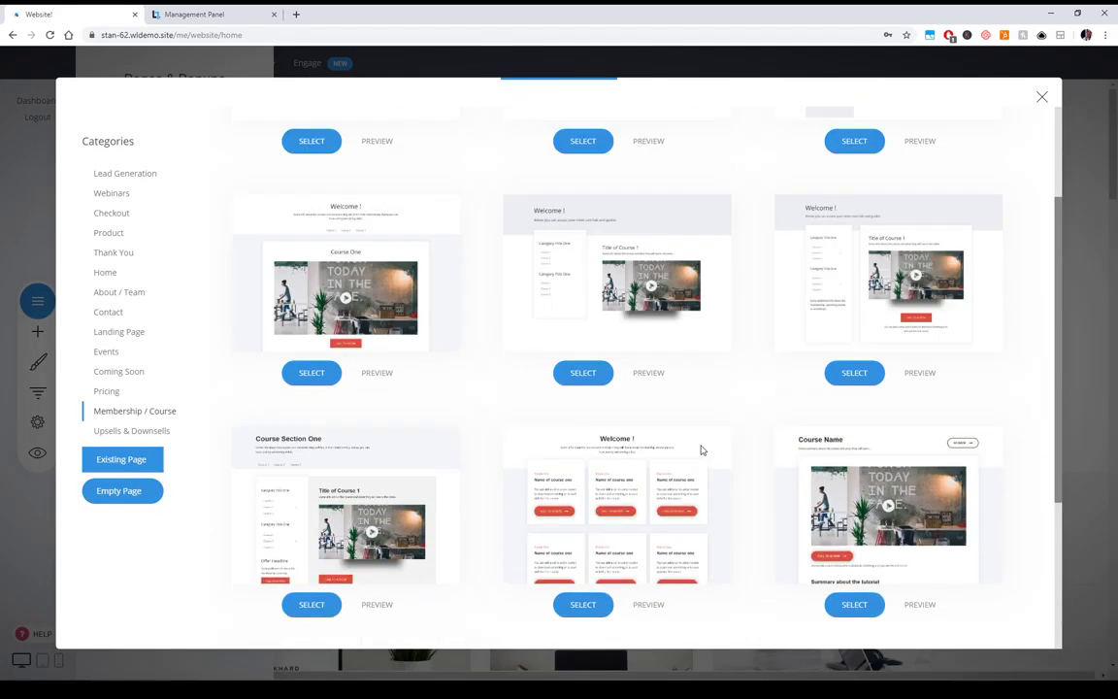
scroll(747, 409, up, 1)
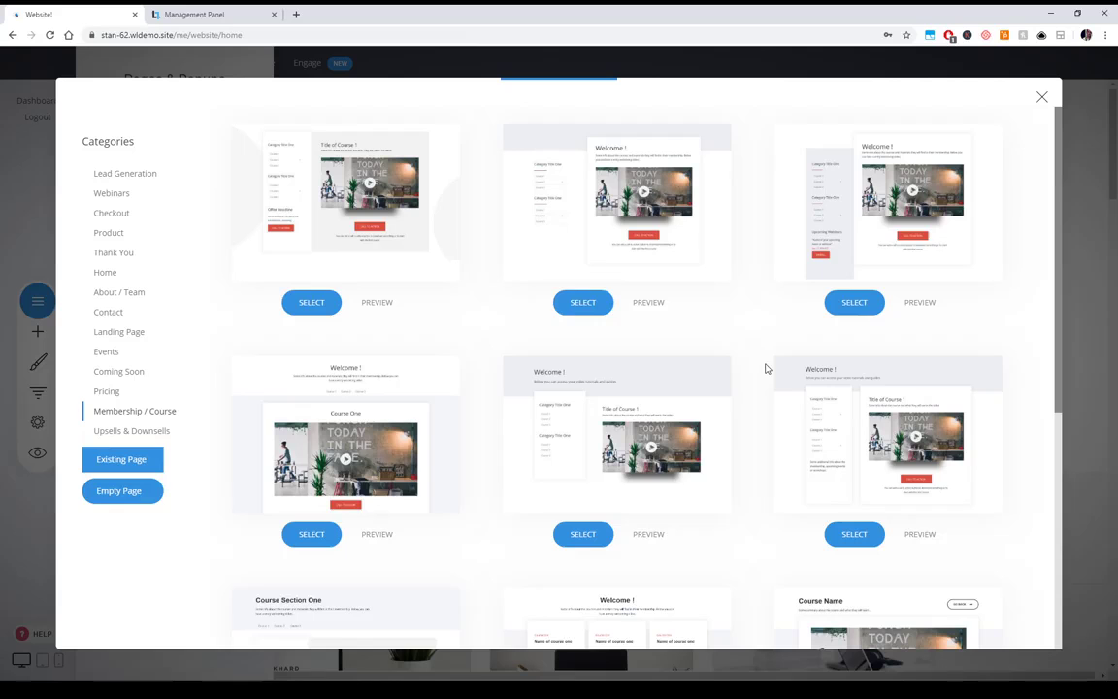
click(1040, 98)
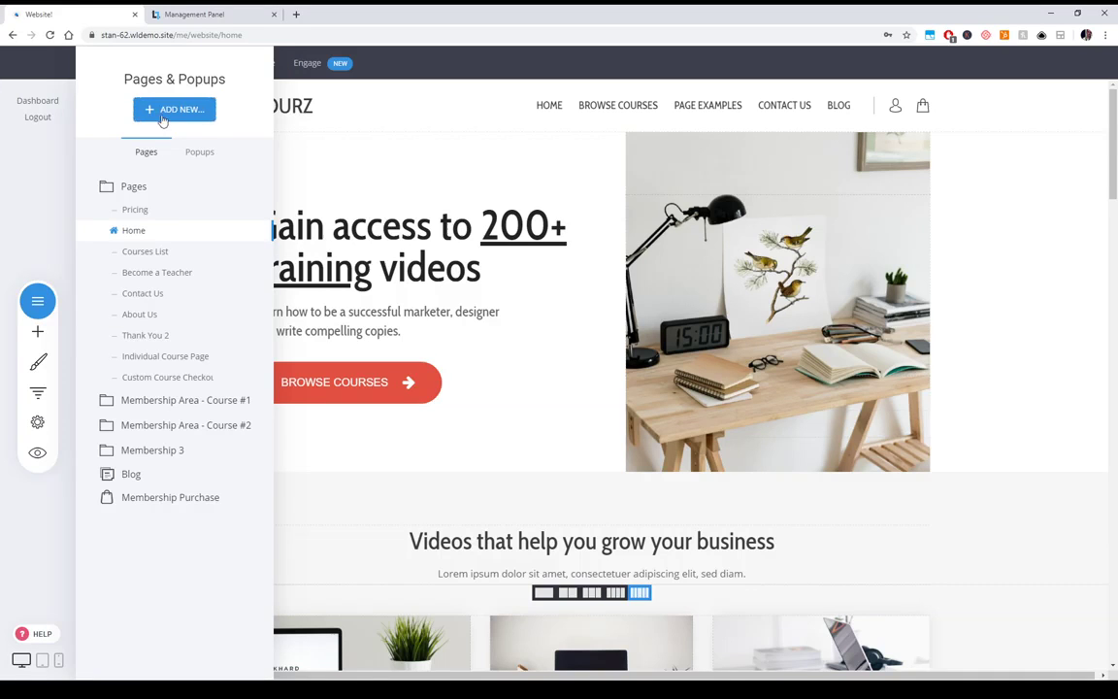
drag(172, 118, 244, 122)
click(244, 121)
click(566, 230)
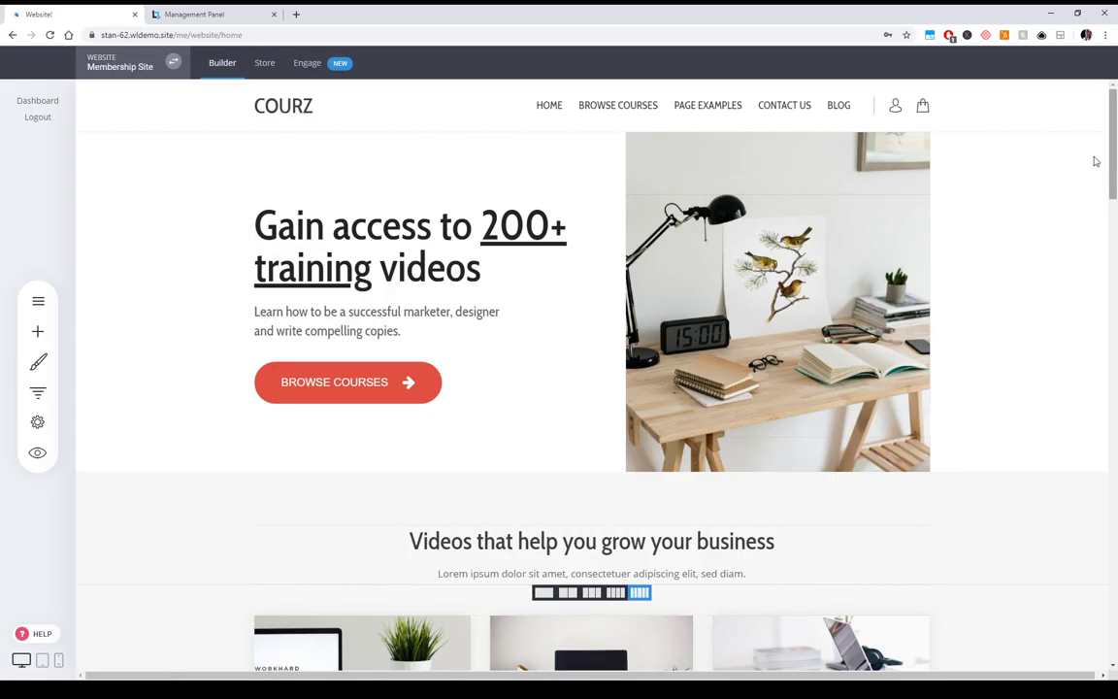
click(38, 301)
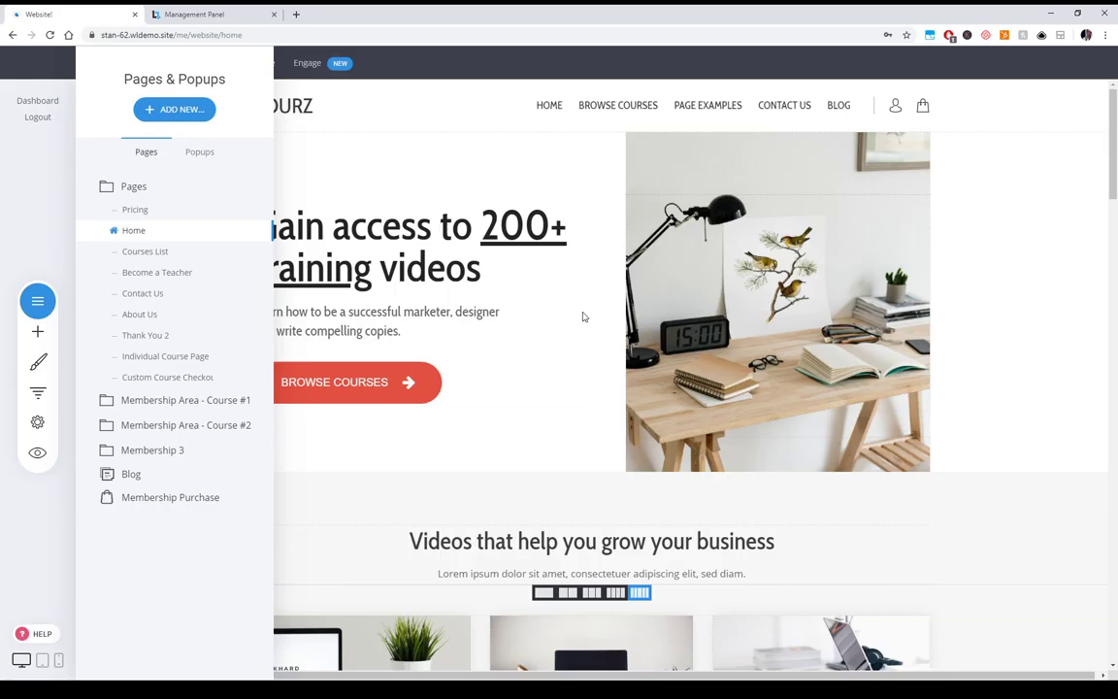
click(741, 300)
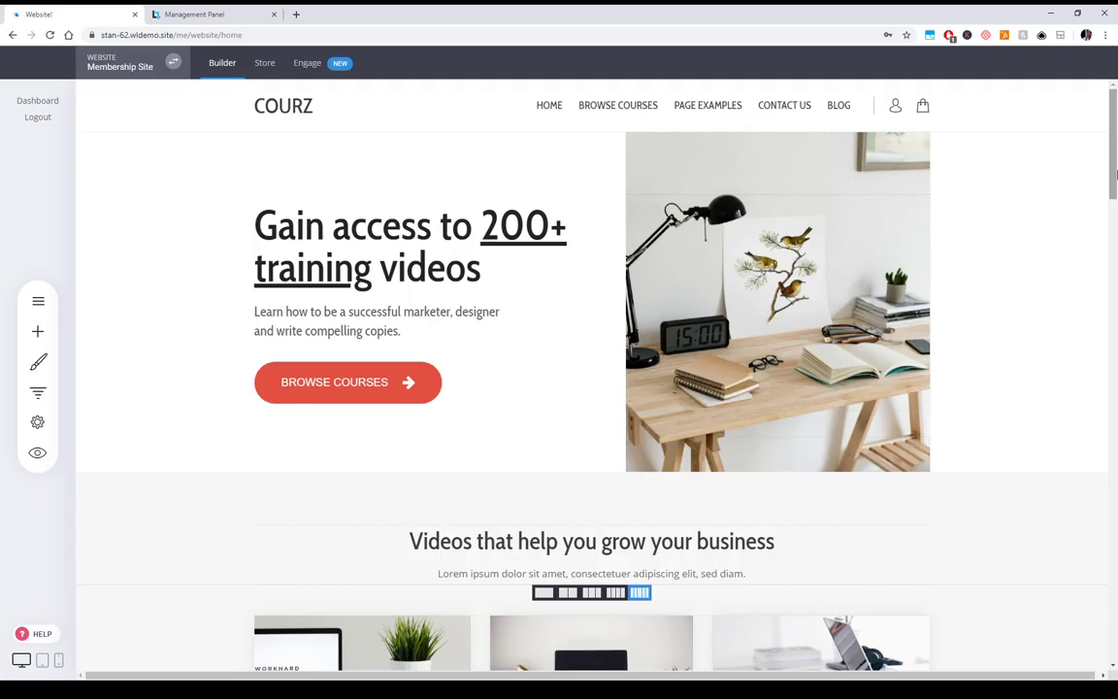
drag(1115, 175, 1117, 146)
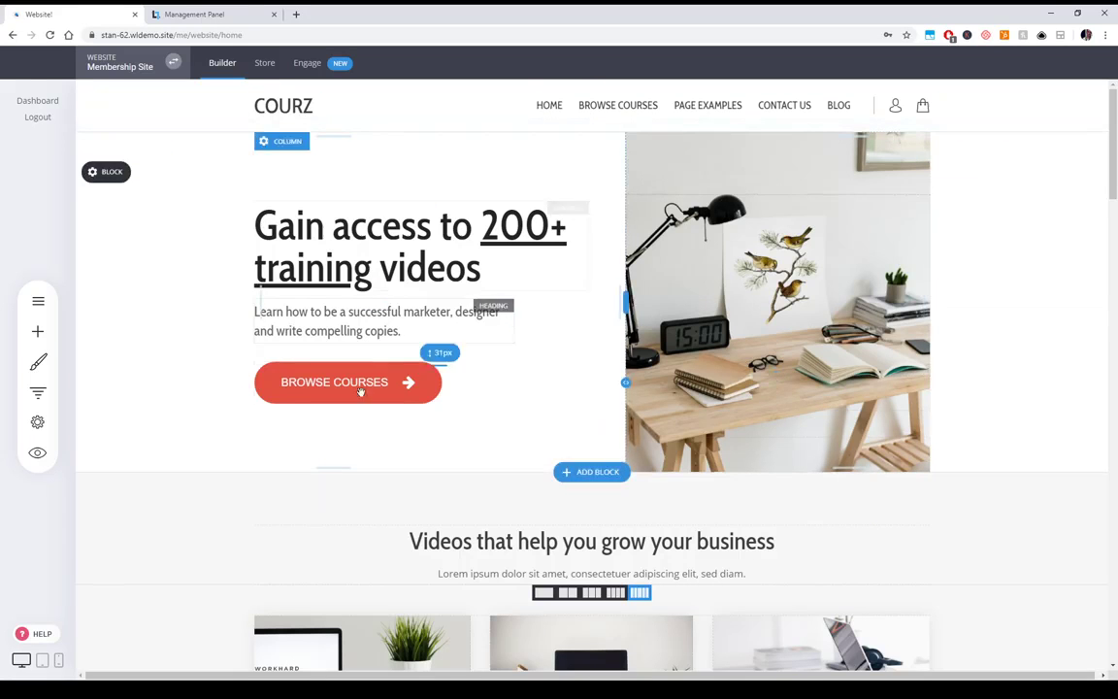
- Examine the Home page's sections, from the hero and course cards through the testimonials and blog posts to the footer
scroll(648, 361, down, 3)
scroll(648, 354, up, 2)
scroll(735, 275, down, 3)
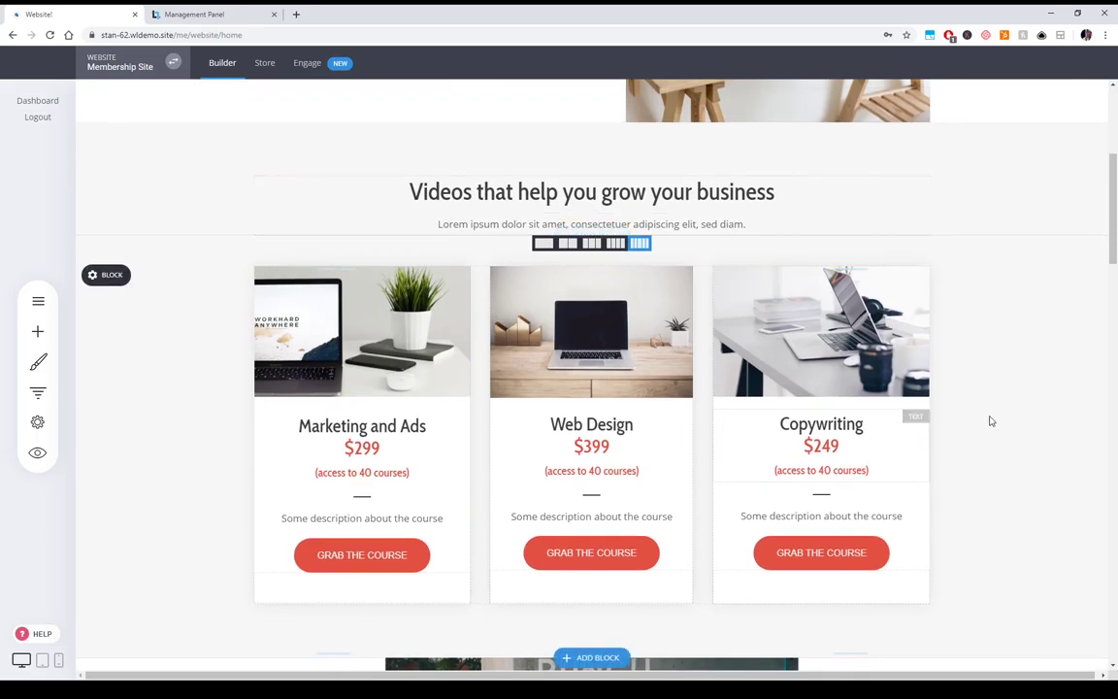
scroll(986, 423, down, 9)
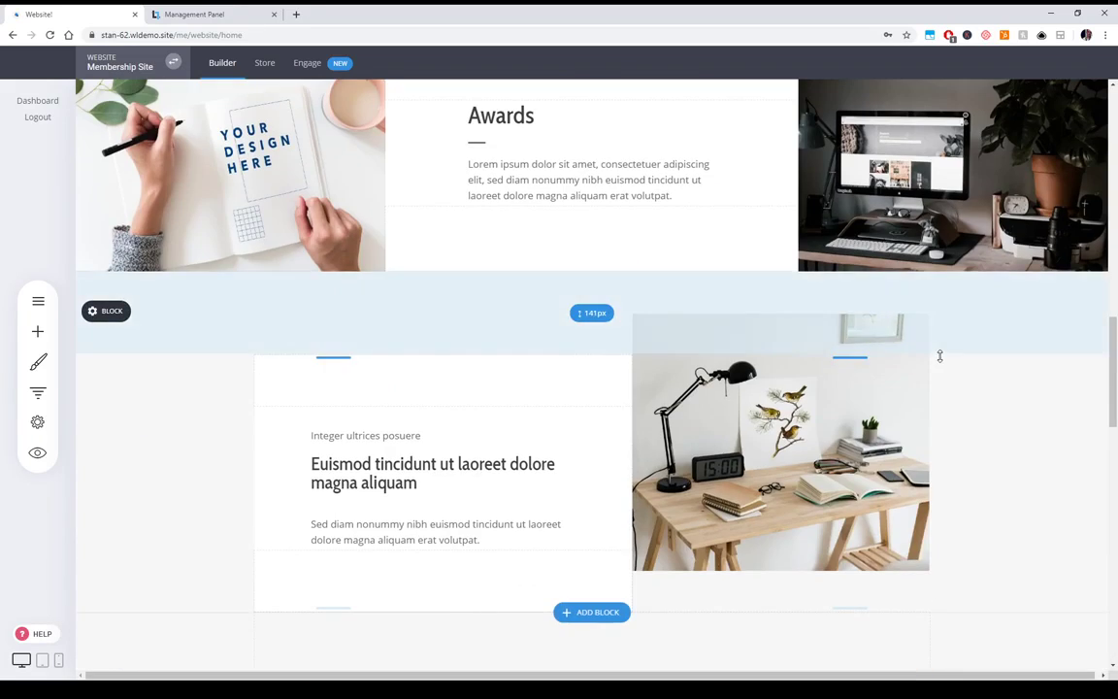
scroll(882, 444, down, 7)
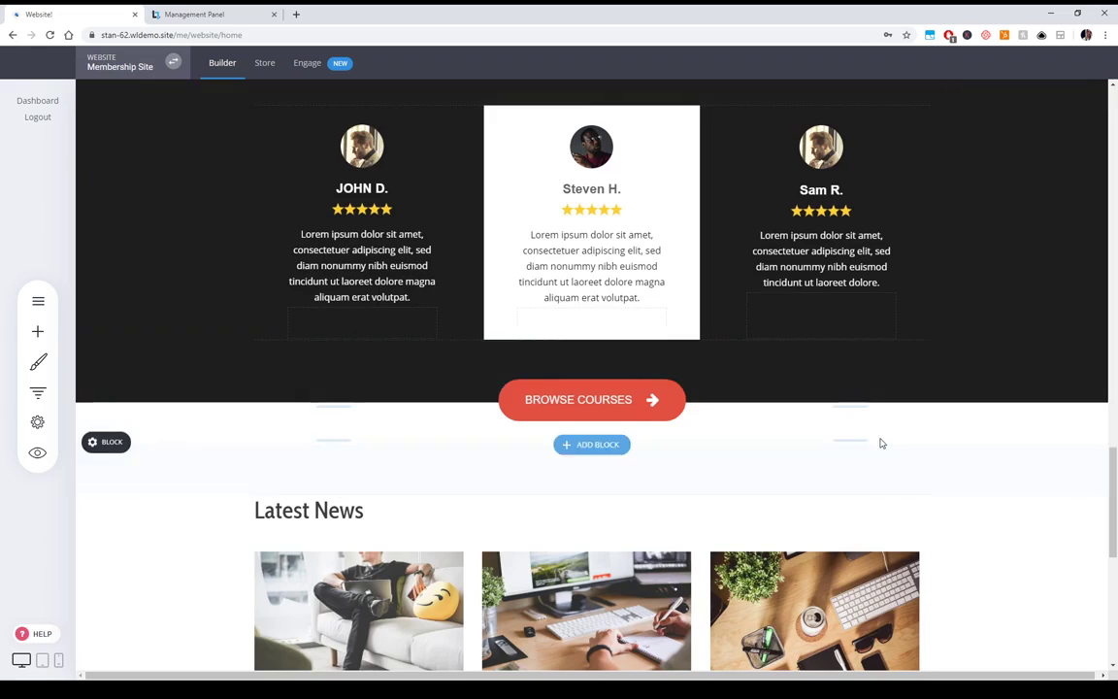
scroll(881, 444, up, 3)
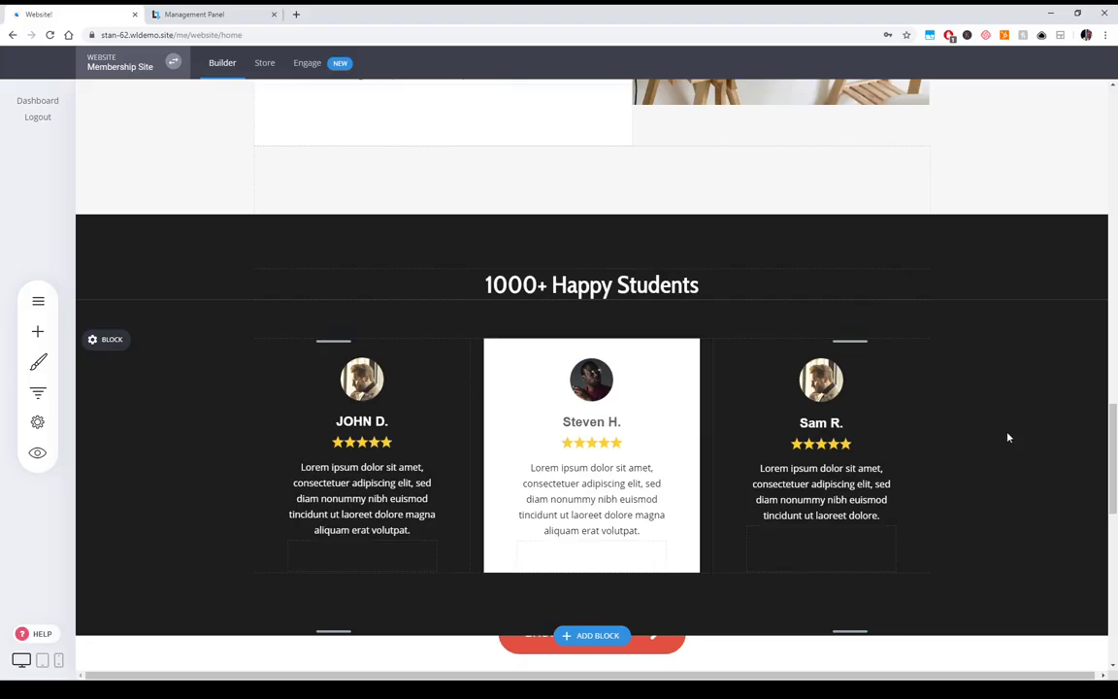
scroll(1008, 438, down, 3)
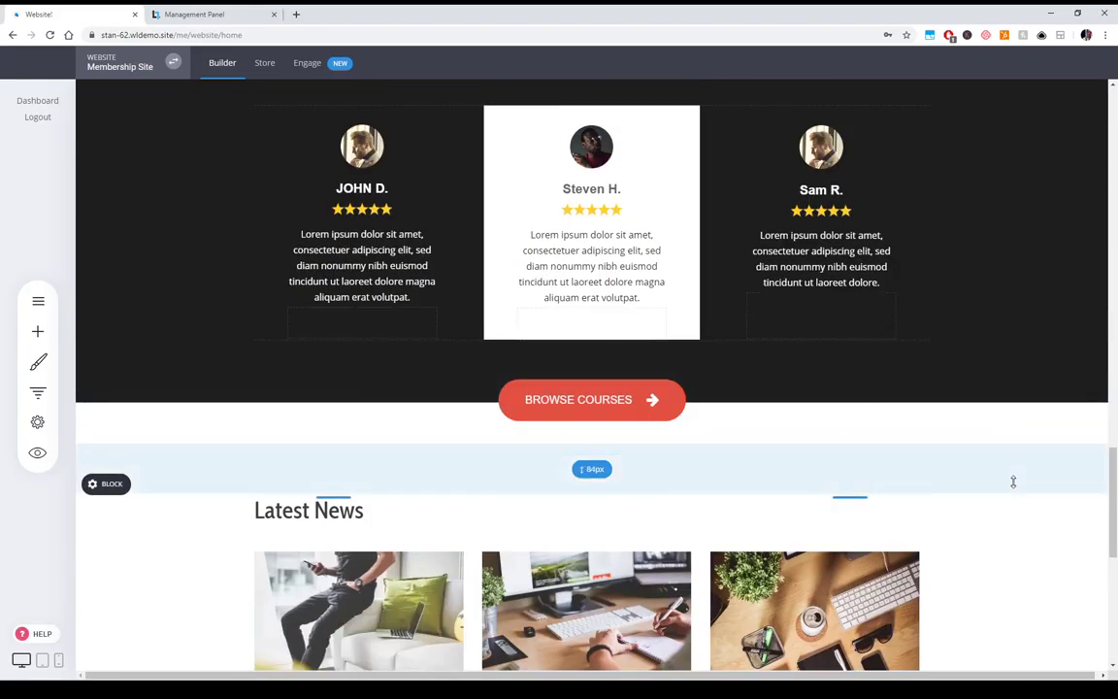
scroll(1013, 481, down, 3)
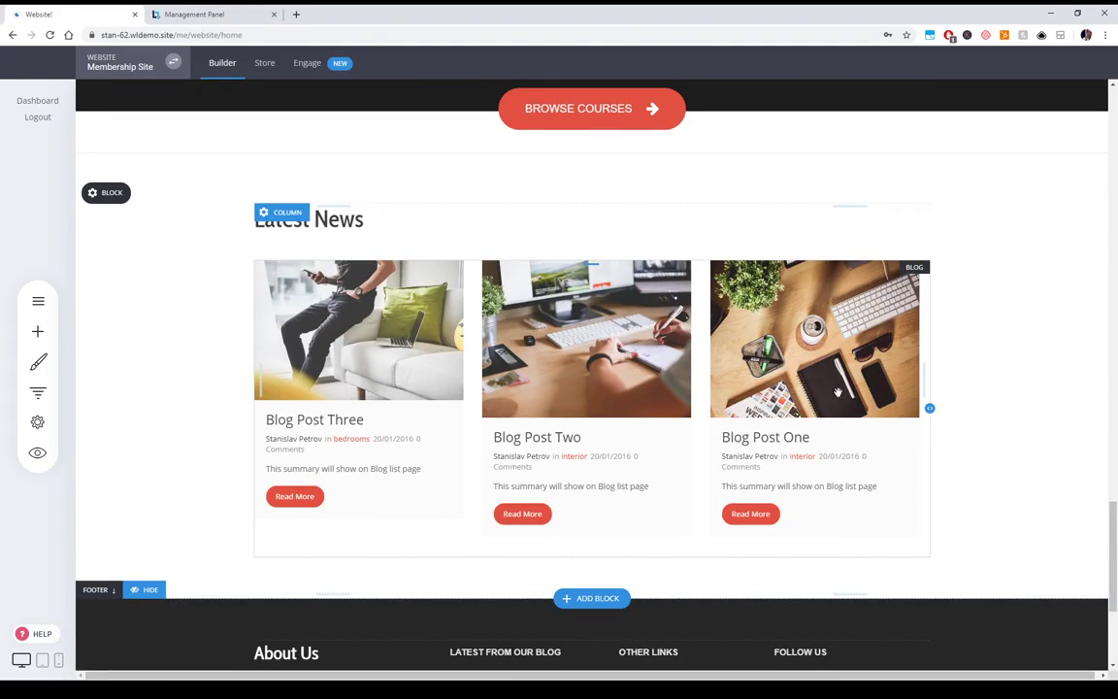
scroll(1114, 554, down, 1)
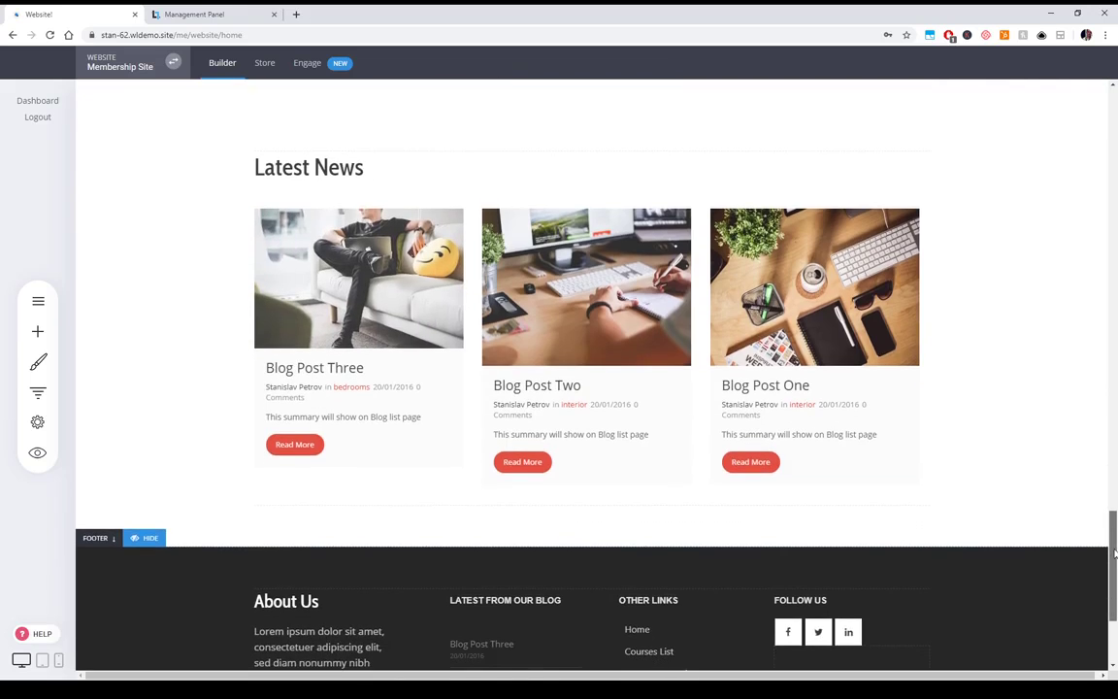
drag(1115, 554, 1113, 131)
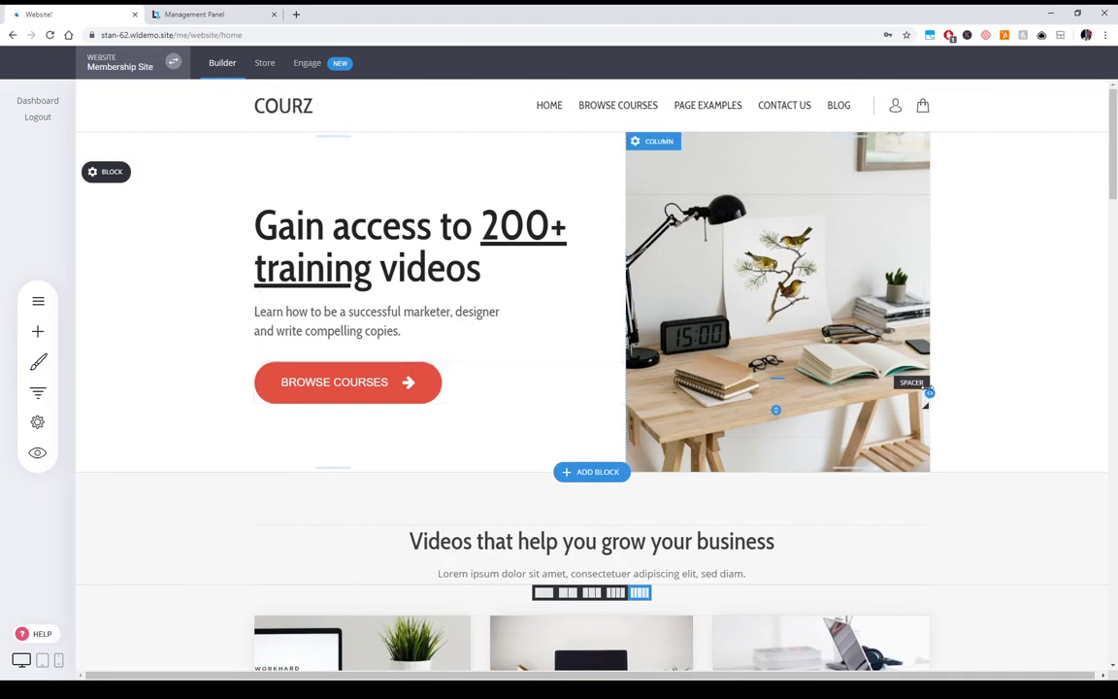
scroll(925, 403, down, 4)
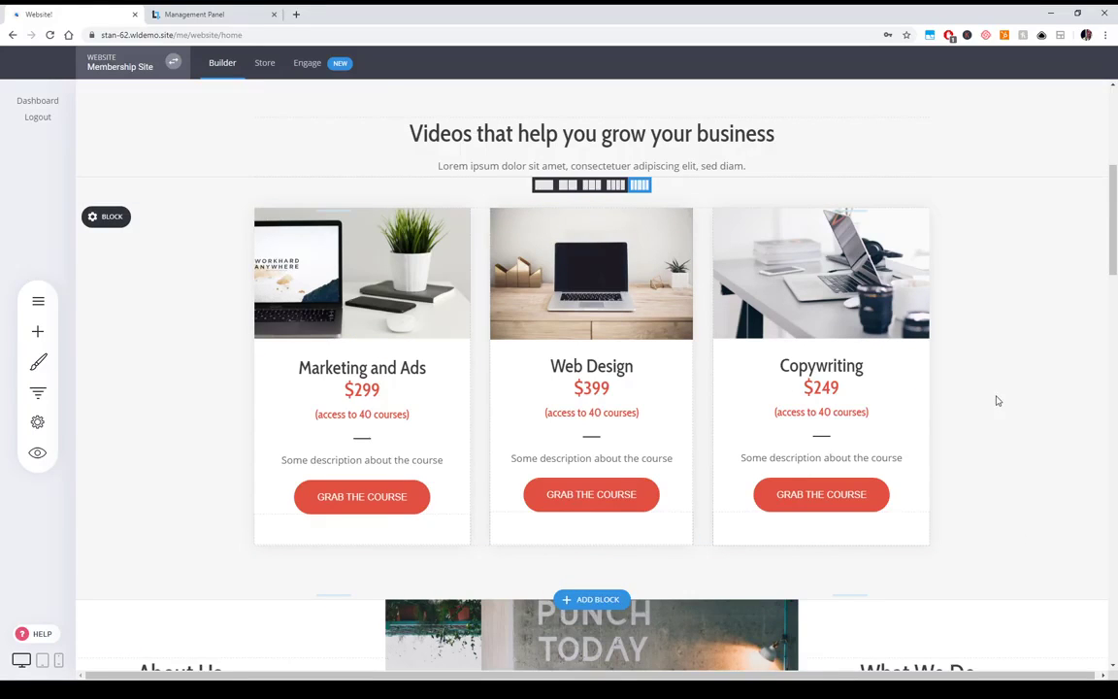
scroll(997, 400, up, 4)
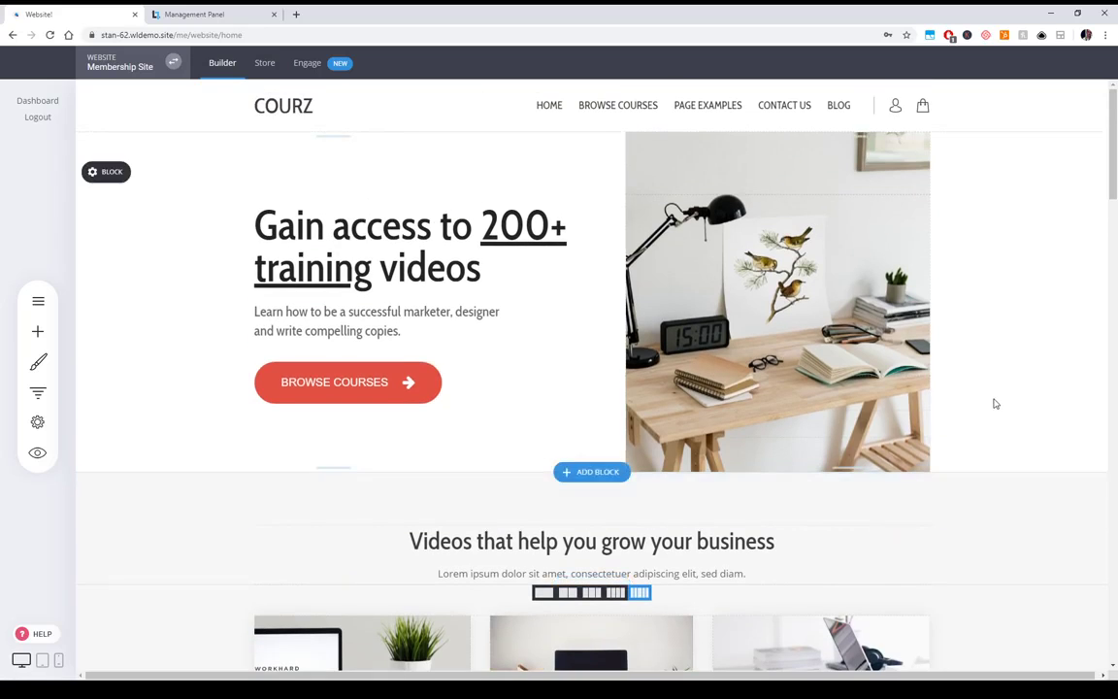
scroll(790, 492, down, 3)
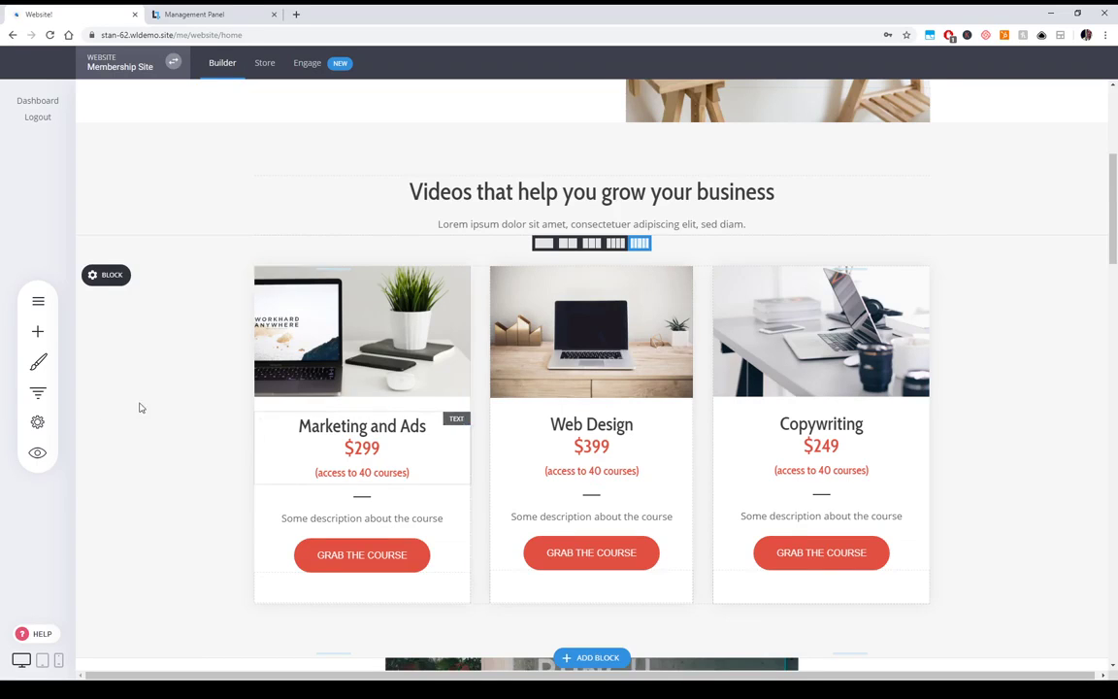
scroll(197, 399, up, 4)
- Open the Courses List page and examine its three course cards and the bundle offer for all courses
click(54, 303)
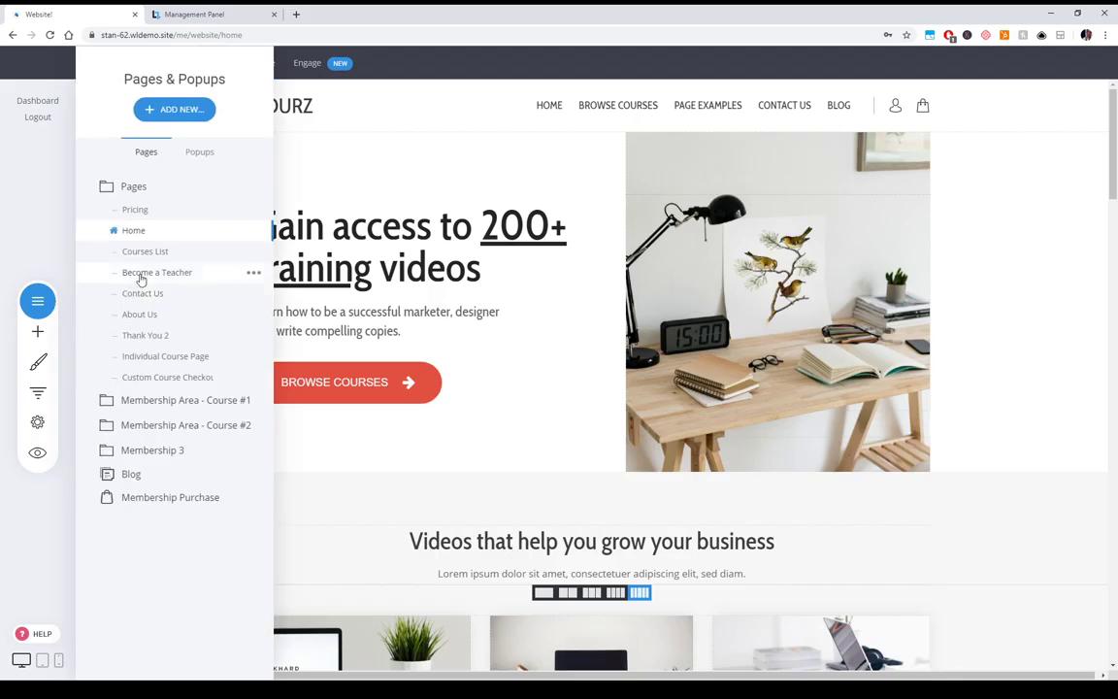
click(150, 253)
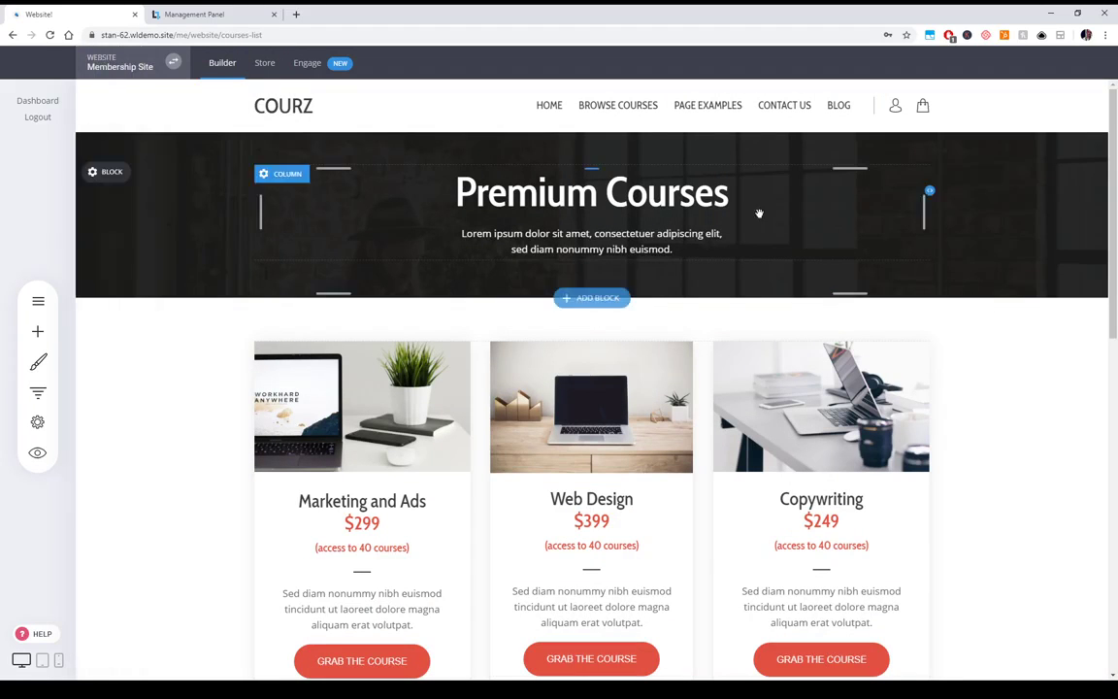
scroll(1009, 468, down, 2)
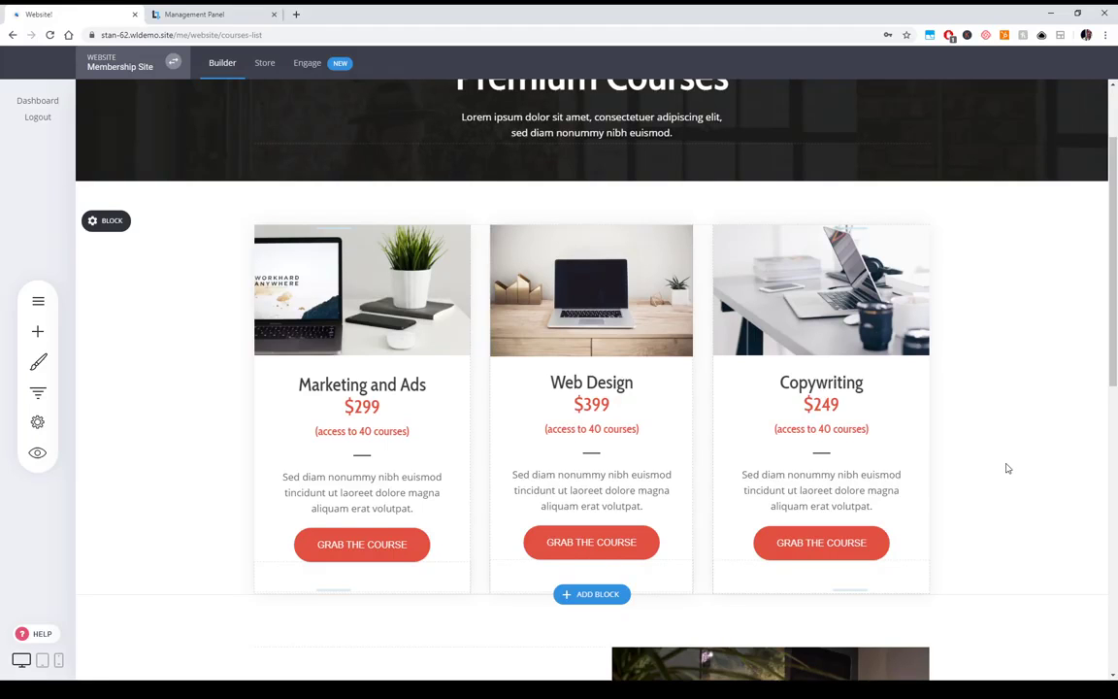
scroll(920, 410, down, 1)
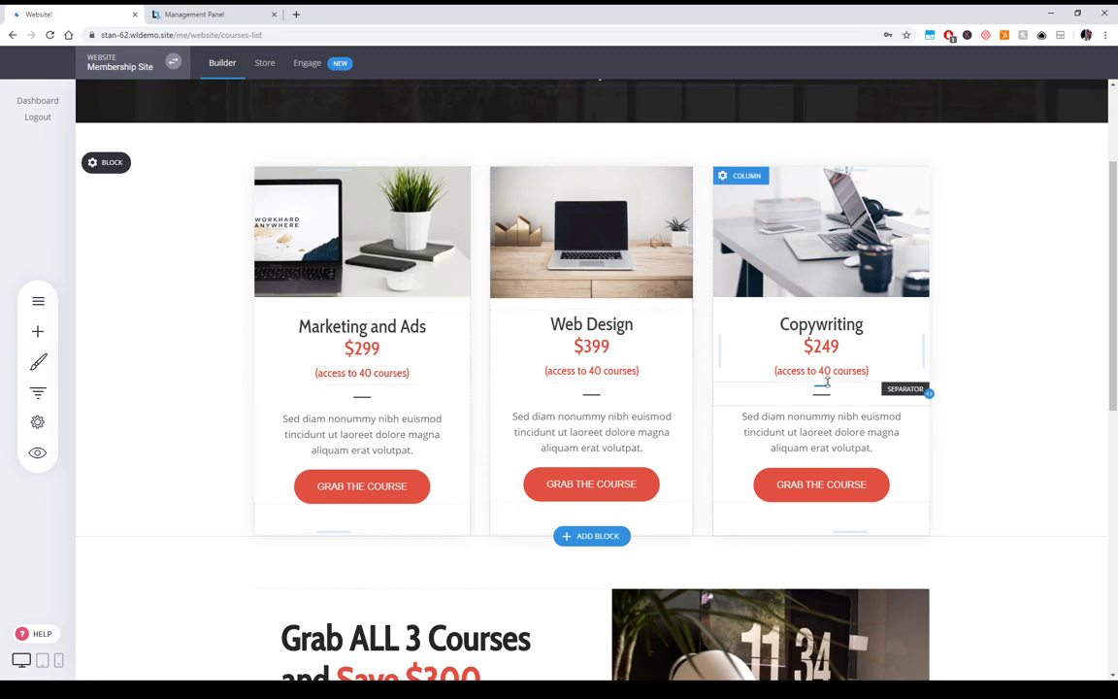
scroll(1006, 370, down, 3)
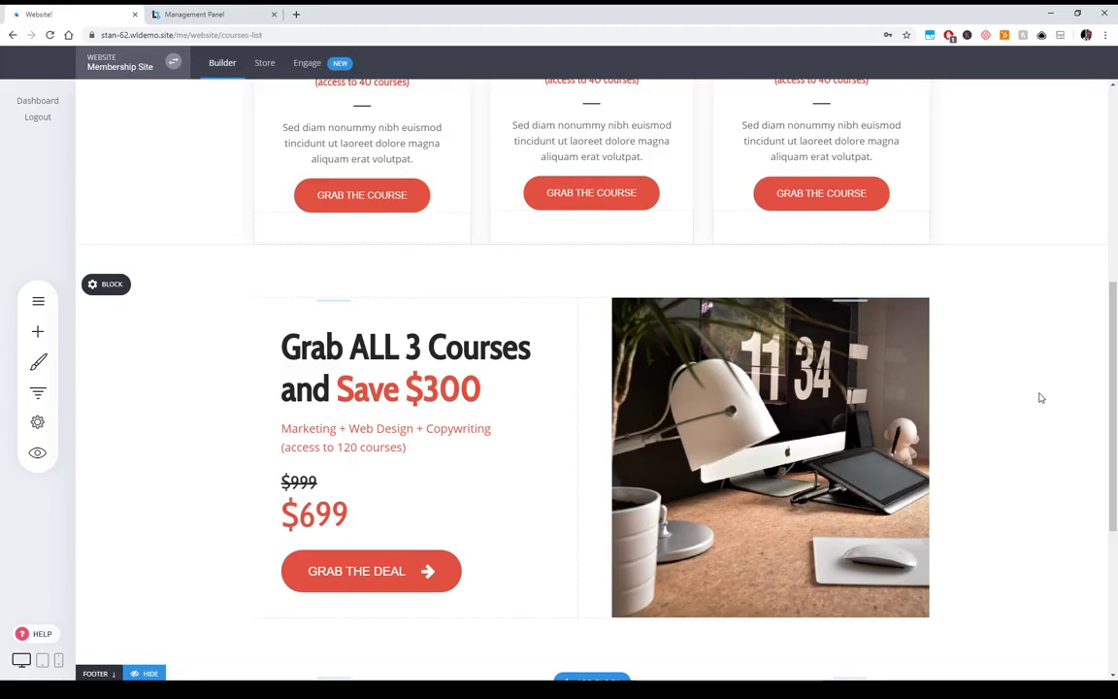
scroll(703, 392, up, 1)
scroll(704, 393, down, 2)
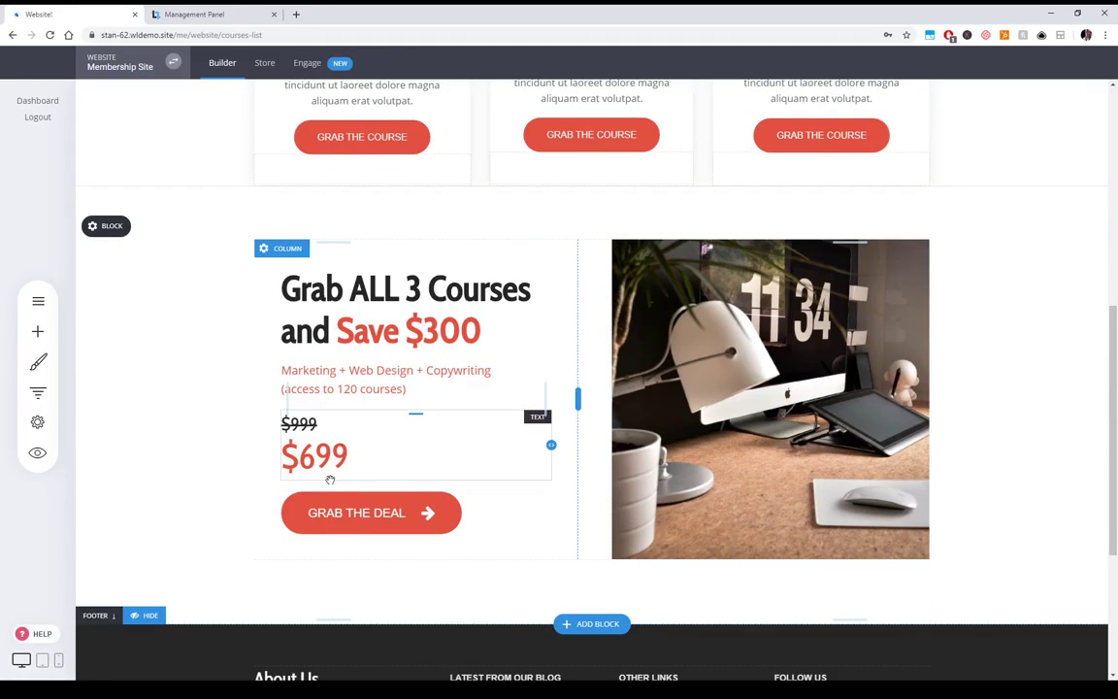
scroll(394, 460, up, 1)
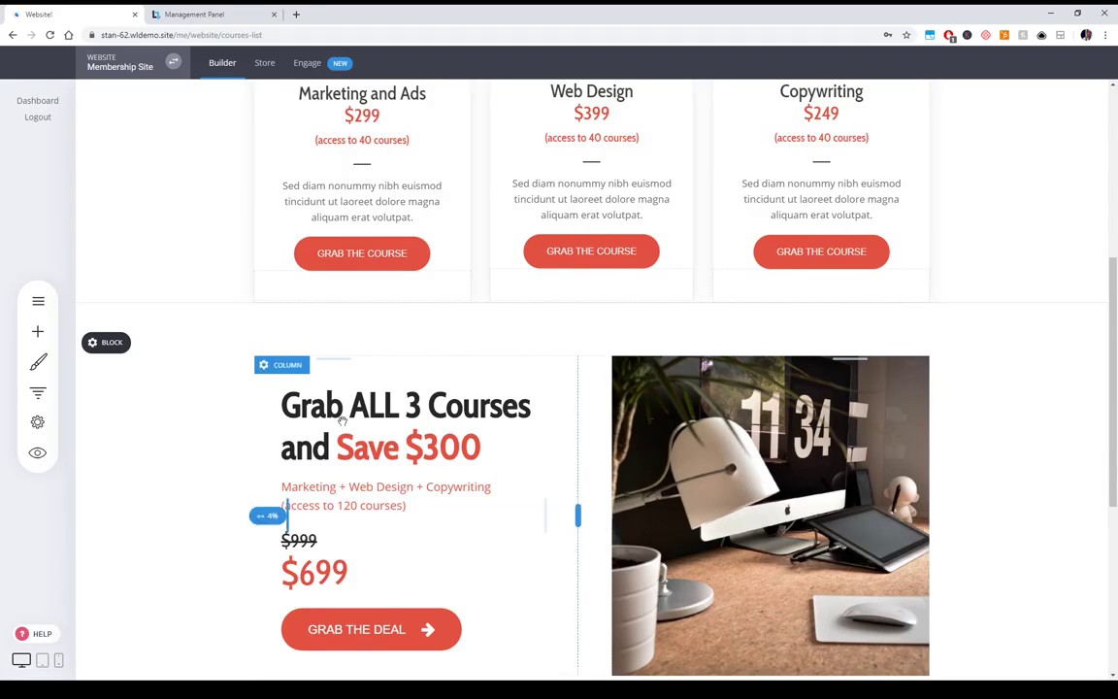
scroll(1013, 529, up, 2)
scroll(1016, 527, up, 2)
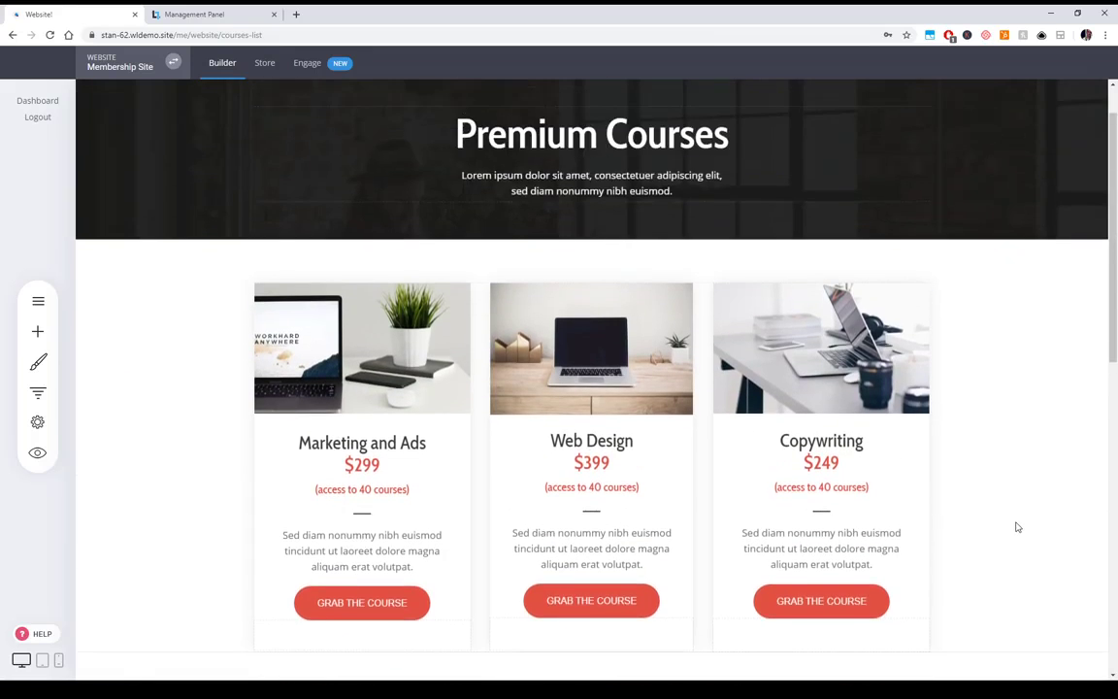
- Look over the Membership / Course templates for a new page, and close the gallery without adding one
scroll(1054, 381, down, 1)
click(282, 492)
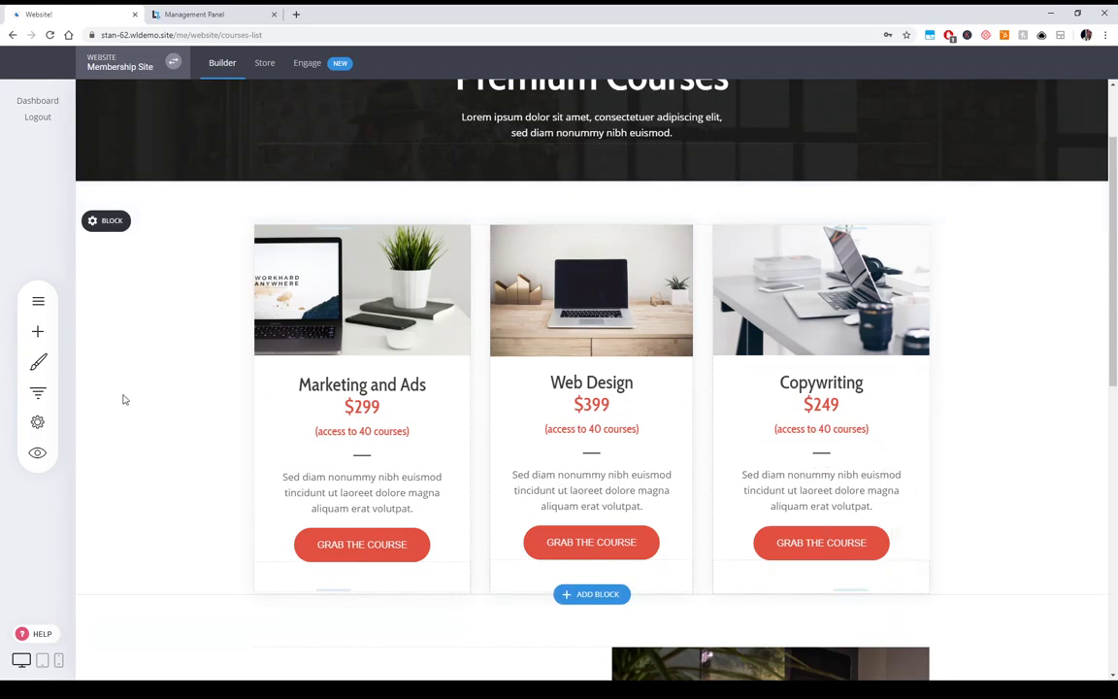
click(43, 304)
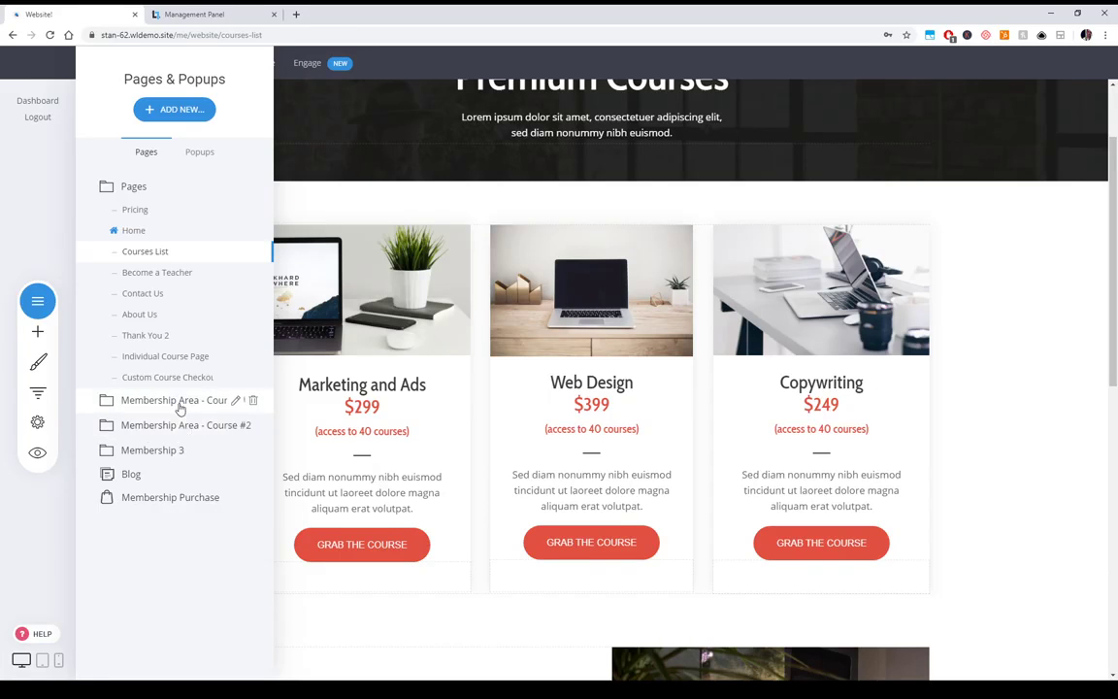
click(165, 110)
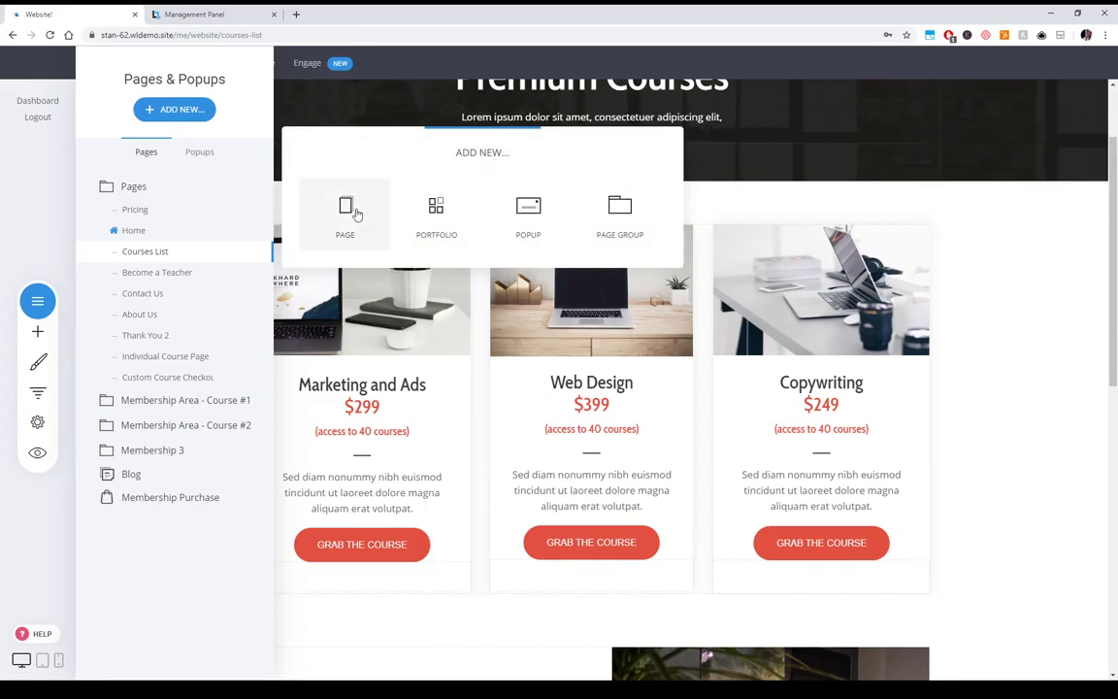
click(356, 212)
click(148, 412)
scroll(648, 308, down, 3)
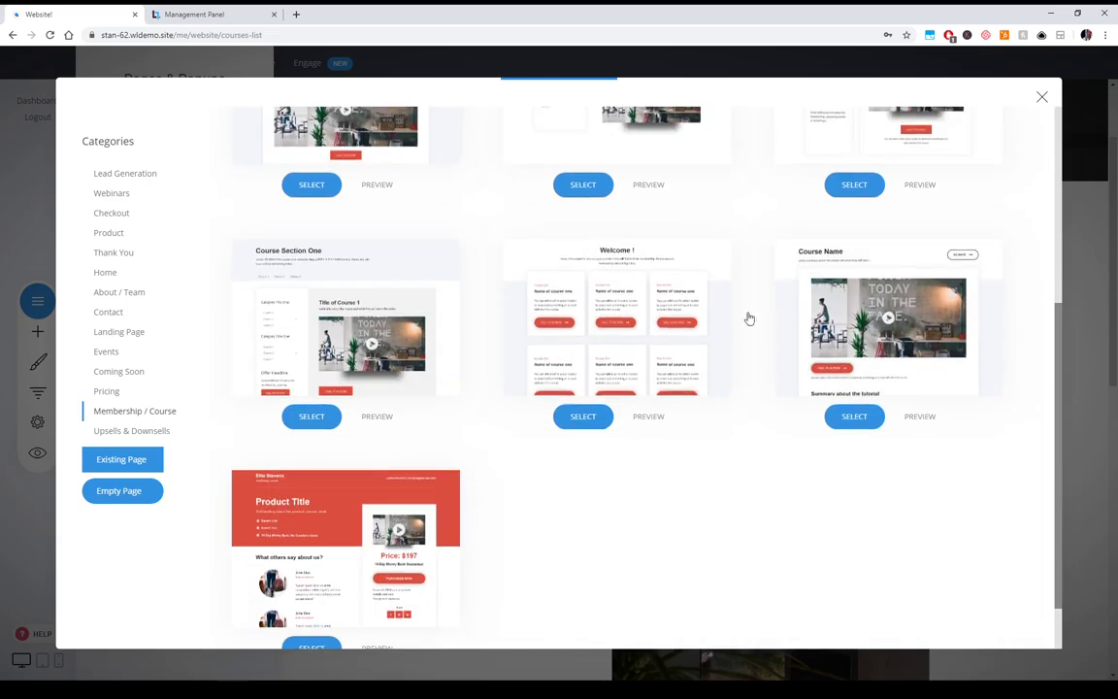
scroll(657, 427, up, 3)
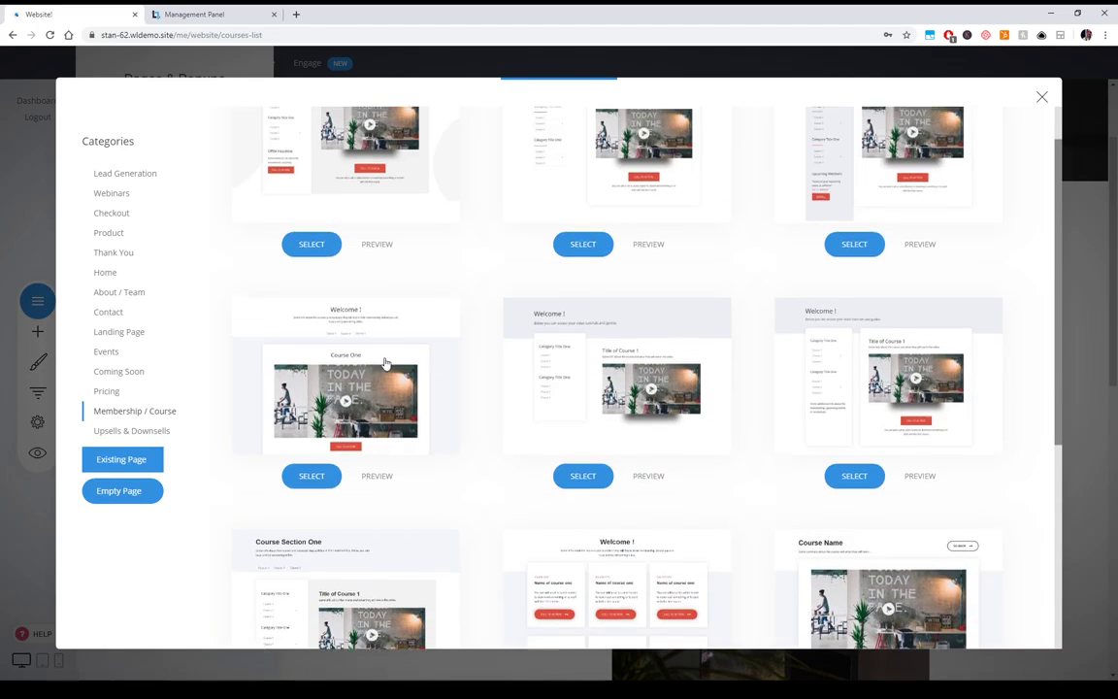
scroll(643, 298, down, 2)
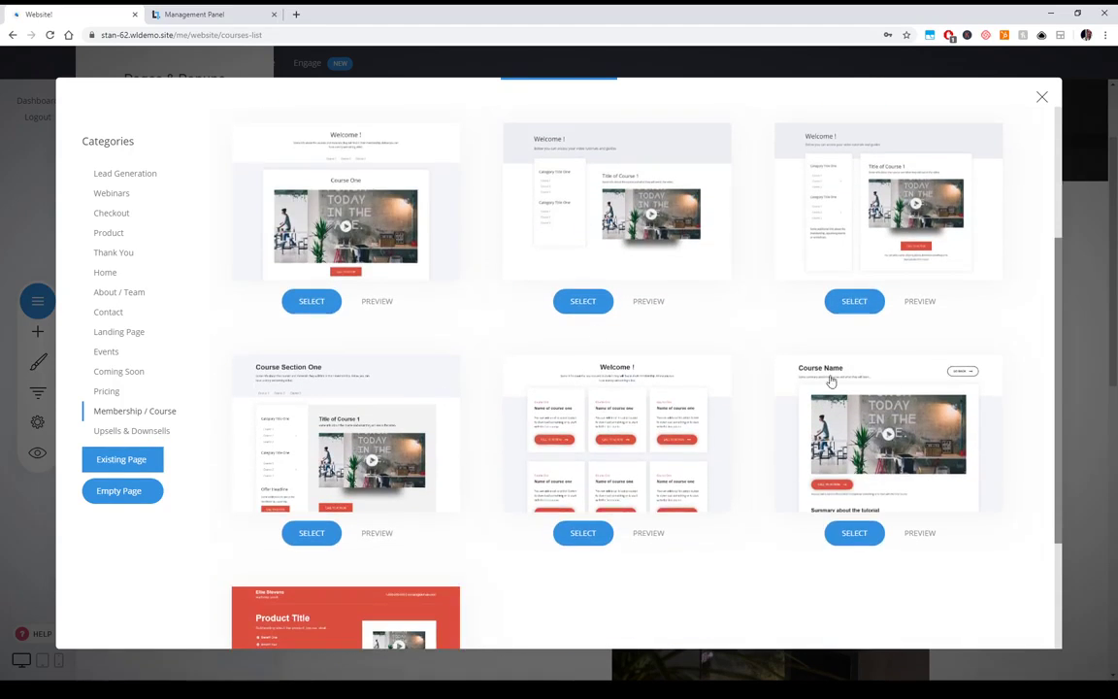
click(1091, 314)
- Open the 00 - Dashboard page in the Membership Area - Course #1 folder and examine its welcome heading and course cards
click(189, 401)
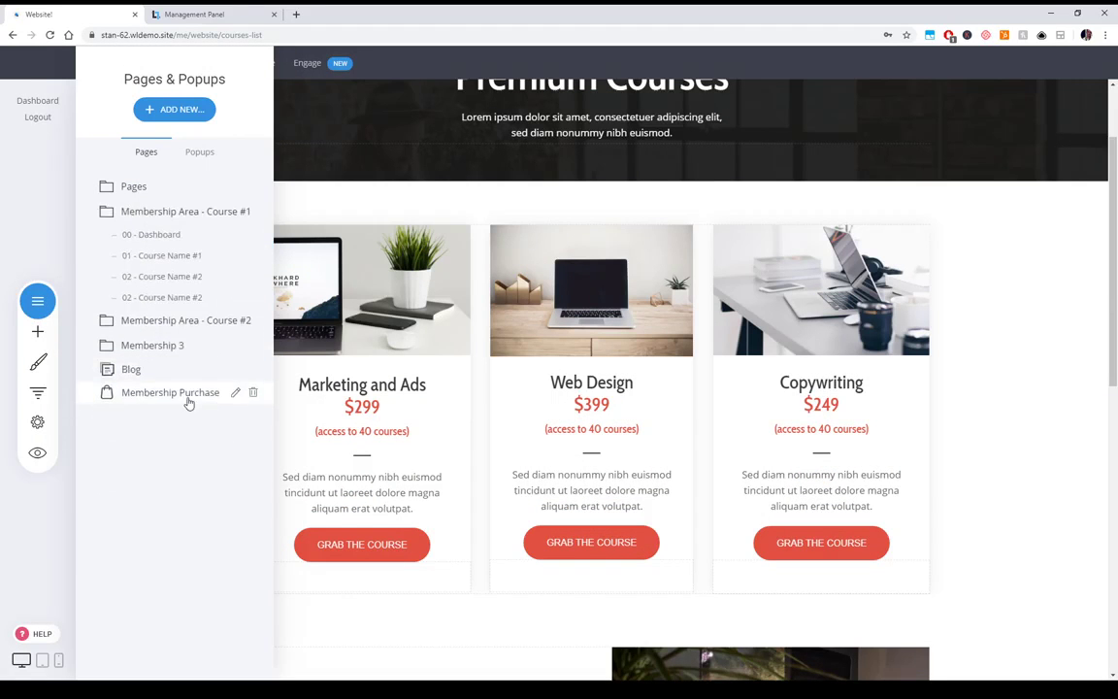
click(165, 236)
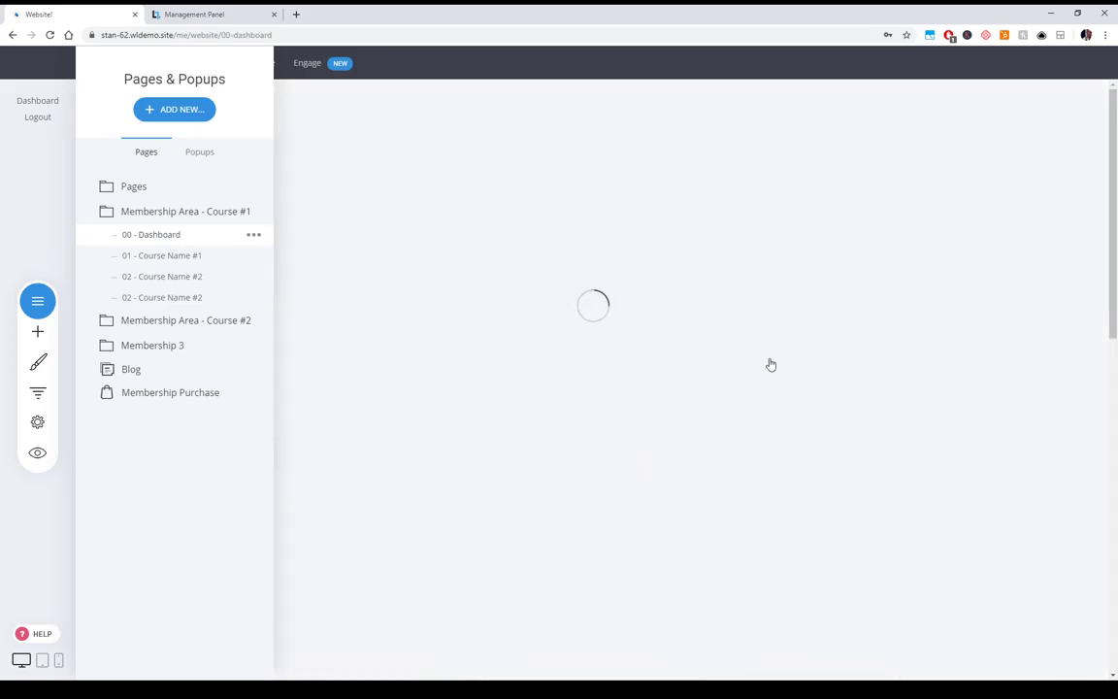
click(987, 278)
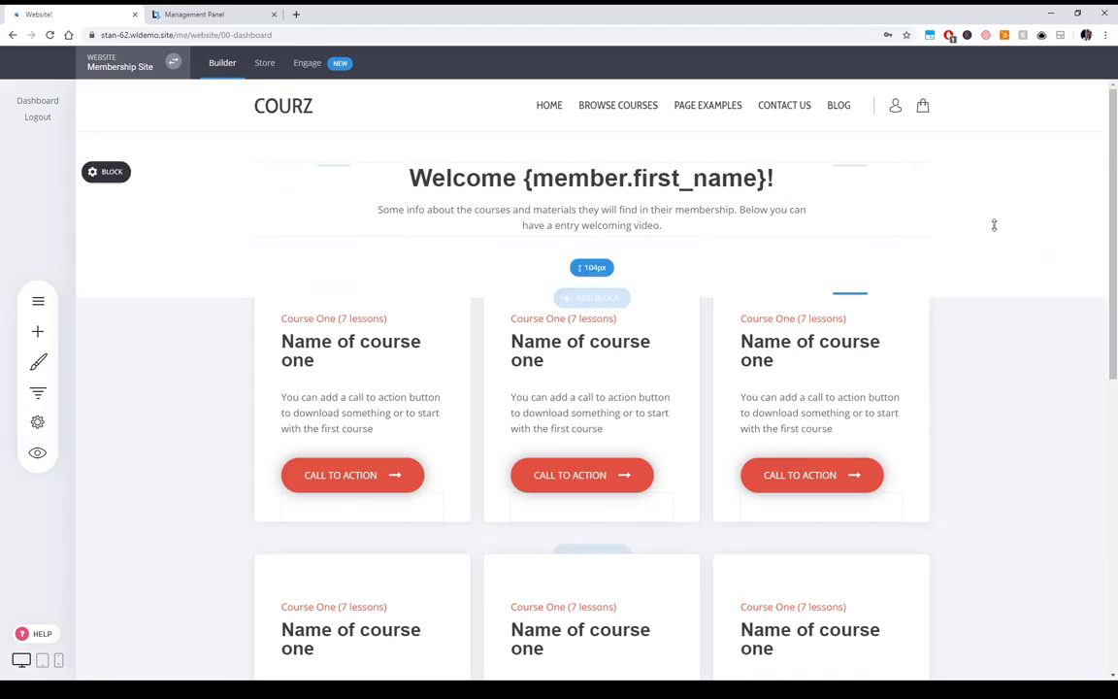
- Open the 01 - Course Name #1 page and examine its category sidebar and course video area
click(41, 305)
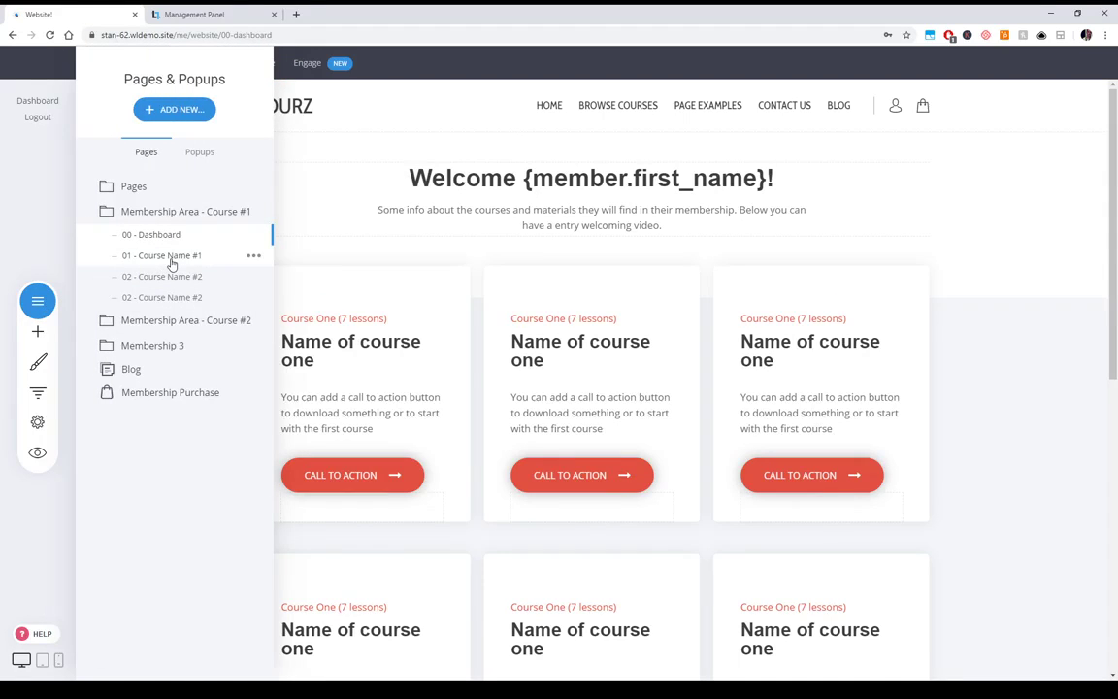
click(170, 258)
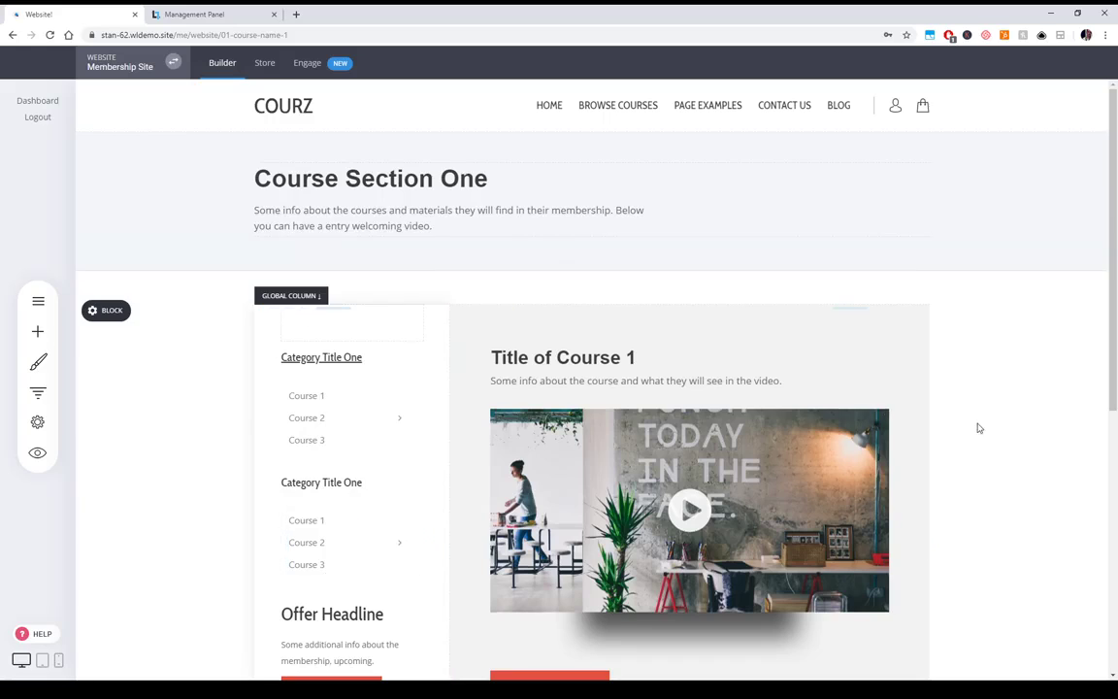
scroll(347, 302, down, 3)
scroll(933, 473, up, 3)
- Open the Individual Course Page from the Pages folder and examine its header and video section
click(37, 301)
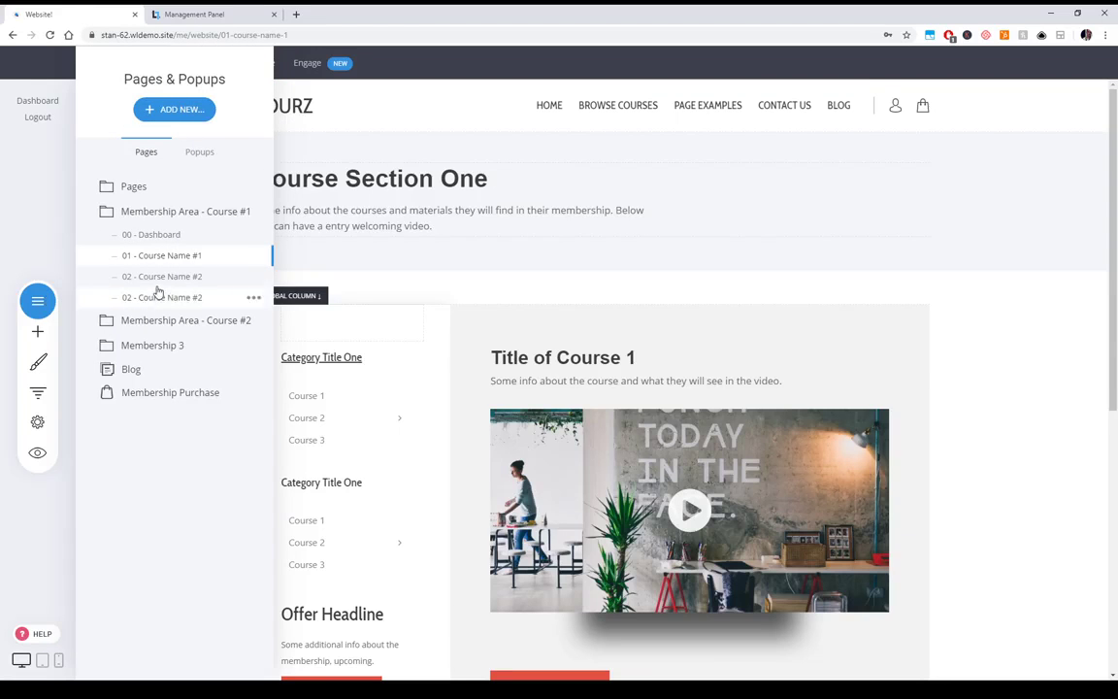
click(153, 190)
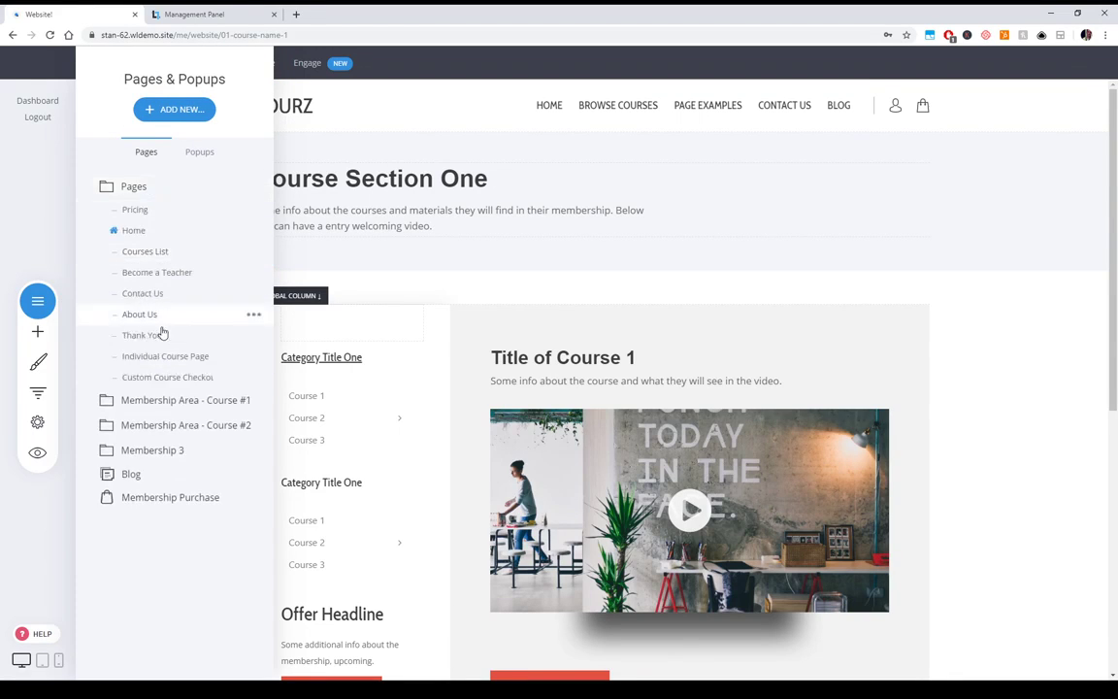
click(197, 360)
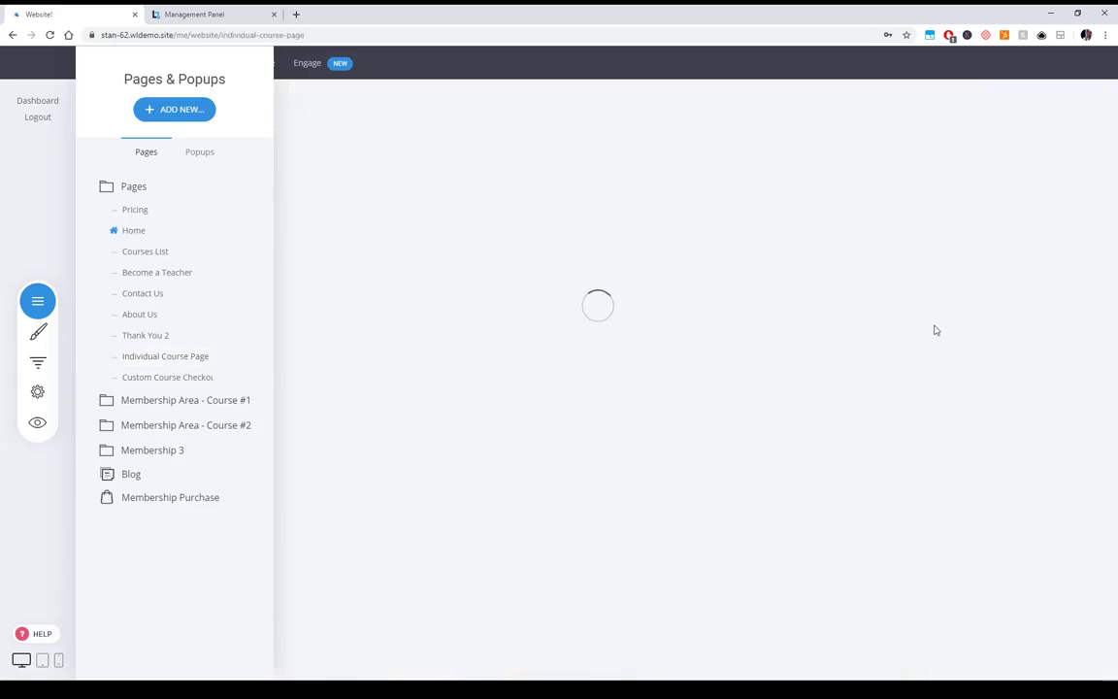
click(1065, 379)
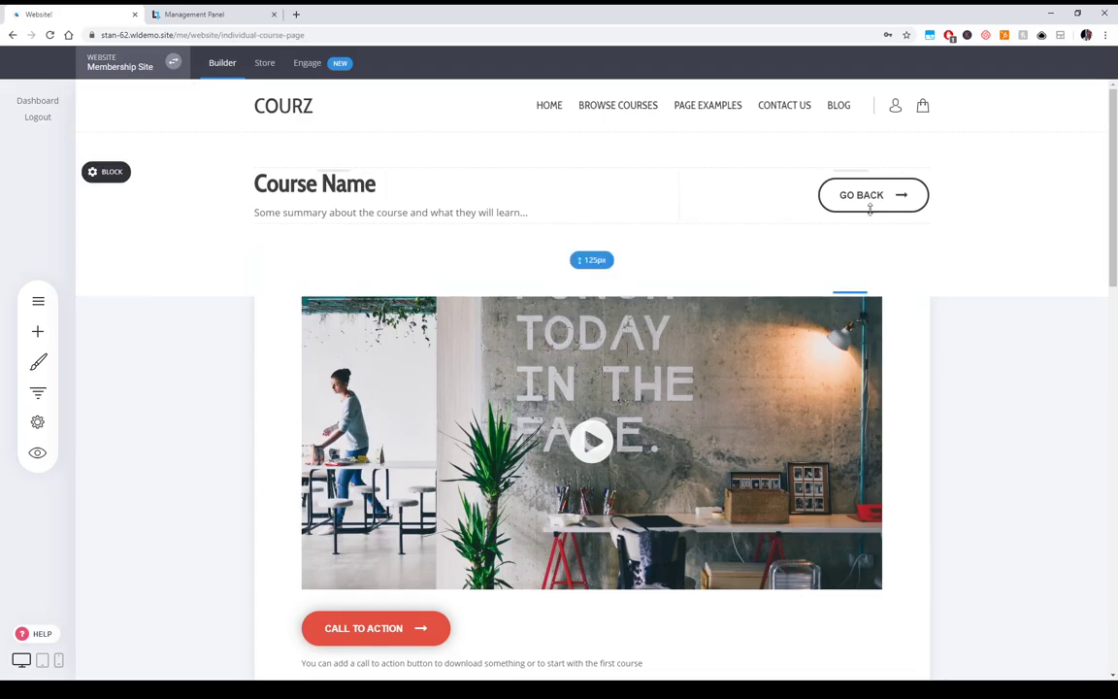
scroll(893, 340, down, 3)
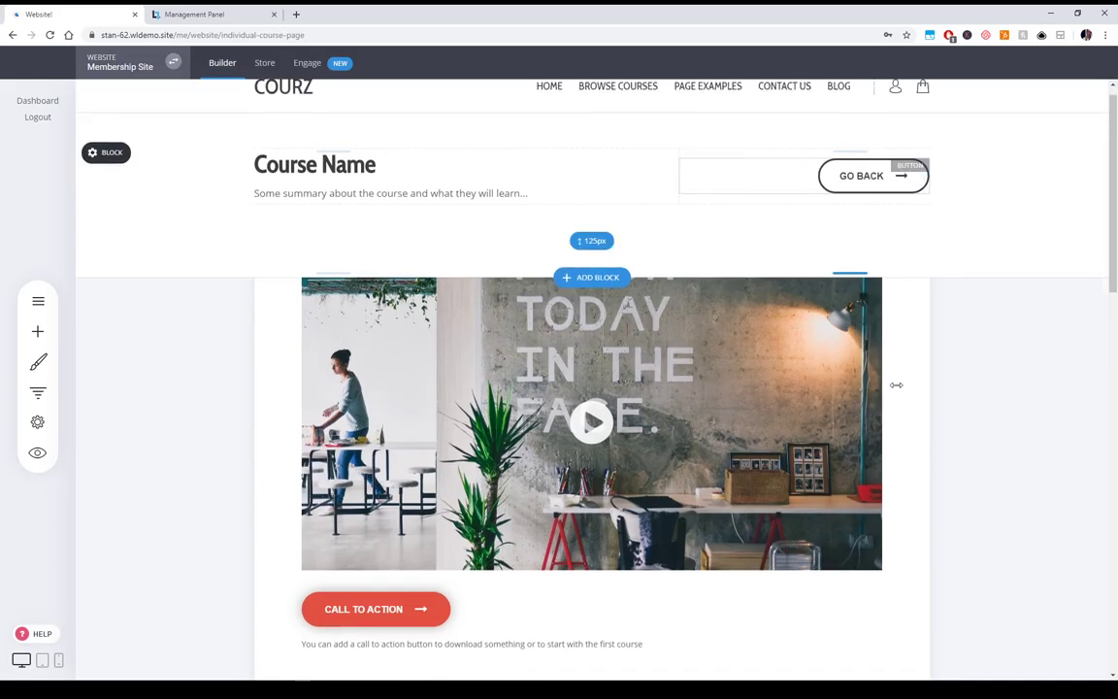
scroll(922, 466, up, 3)
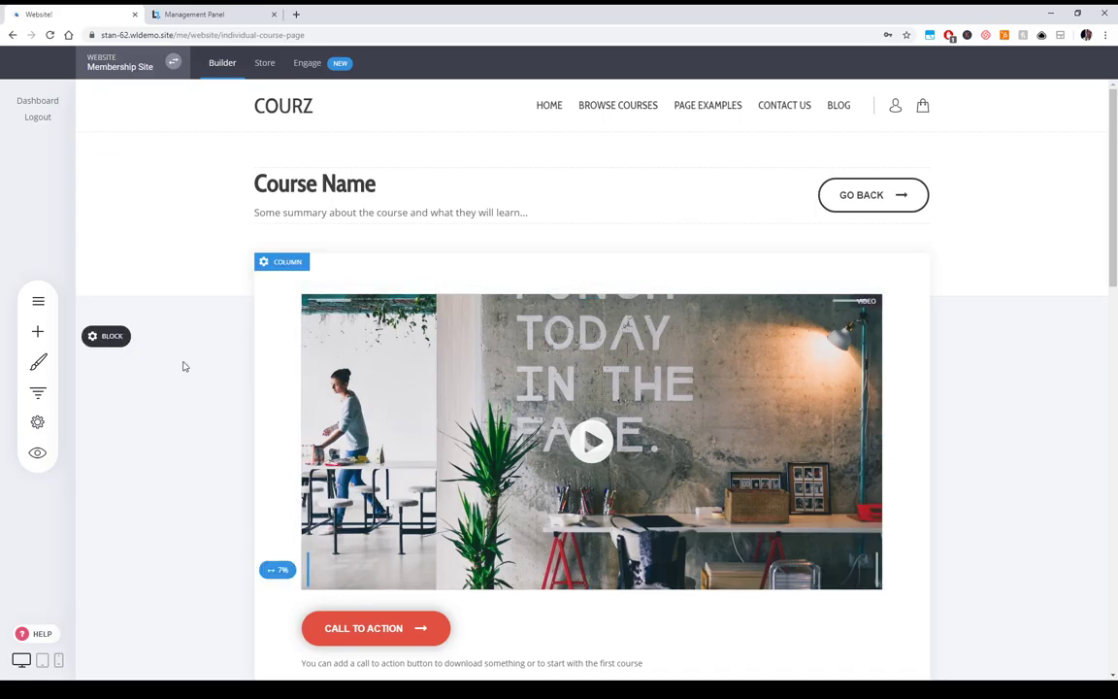
click(38, 301)
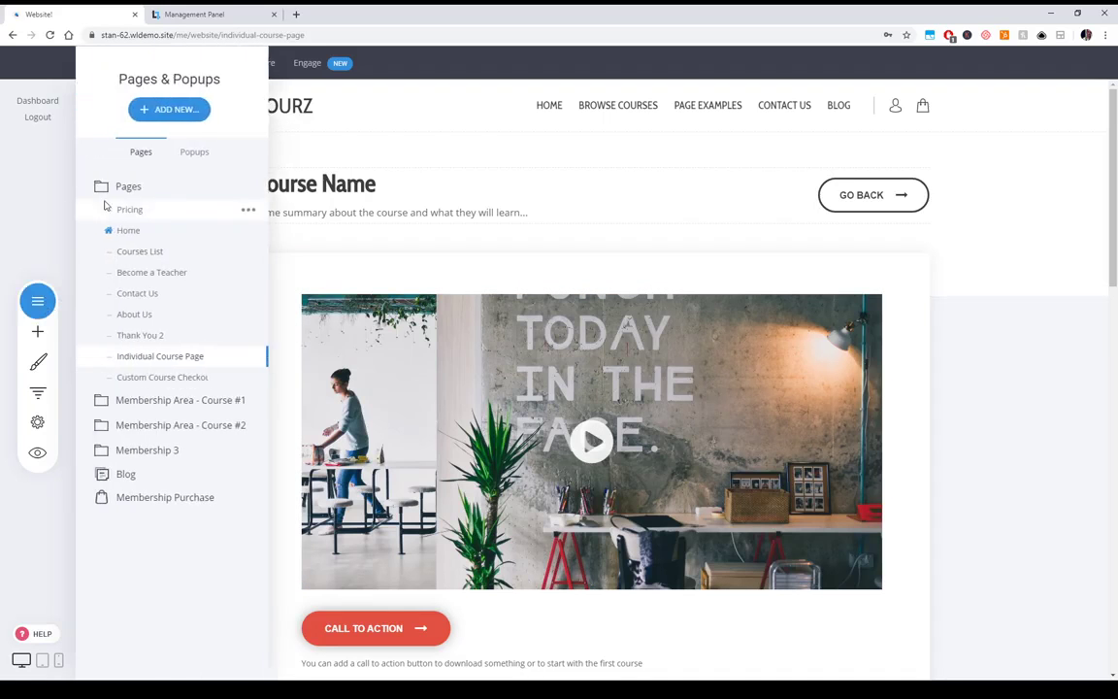
click(170, 114)
click(320, 225)
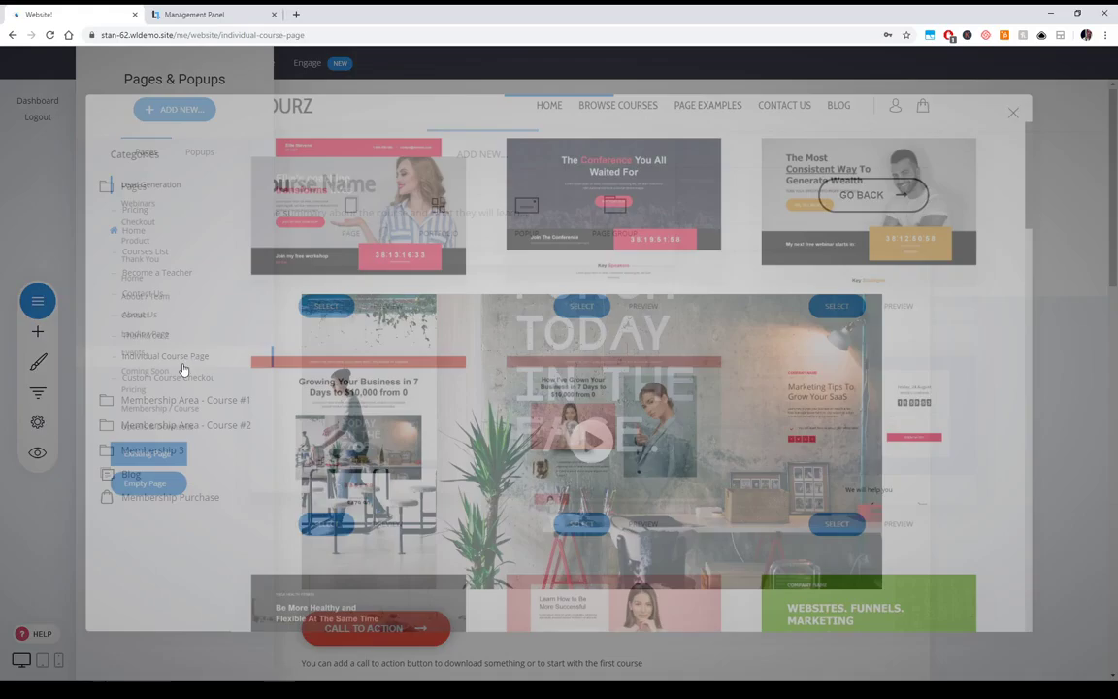
click(8, 216)
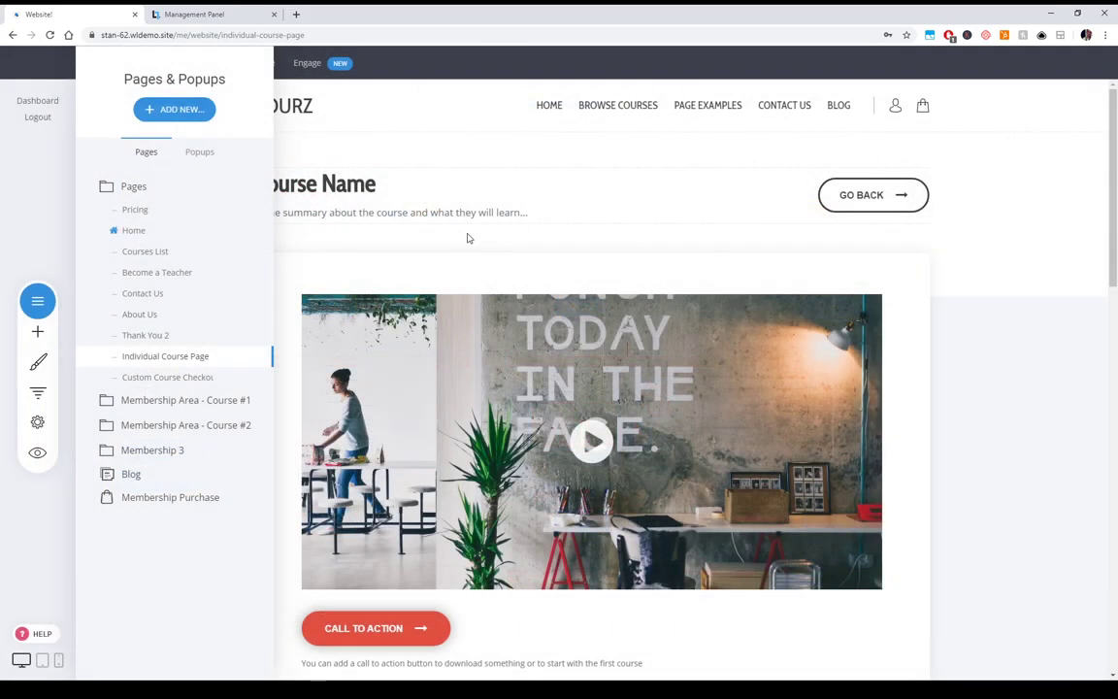
click(1030, 385)
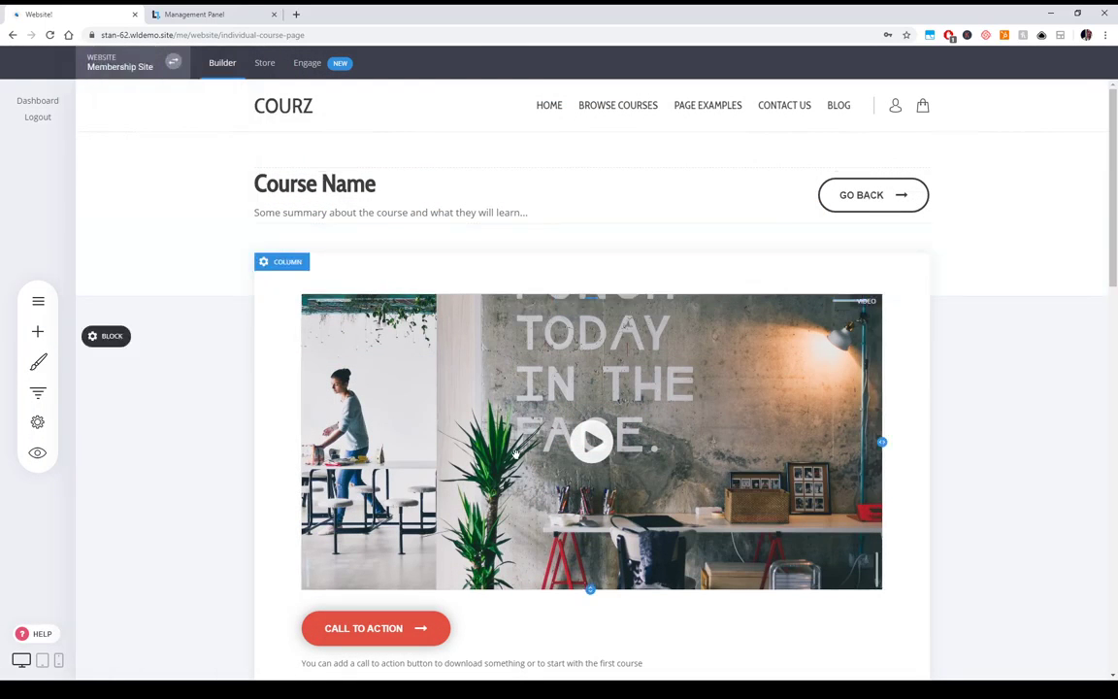
- Check the editing options of the course video, and review the call to action and tutorial summary beneath it
click(512, 427)
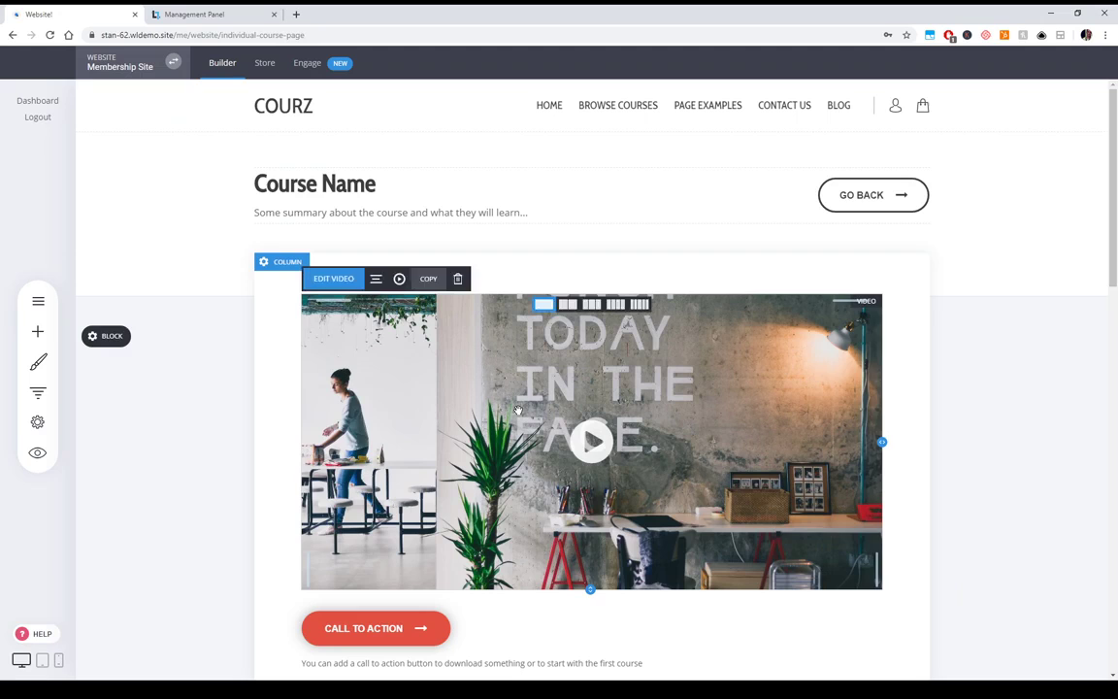
click(981, 464)
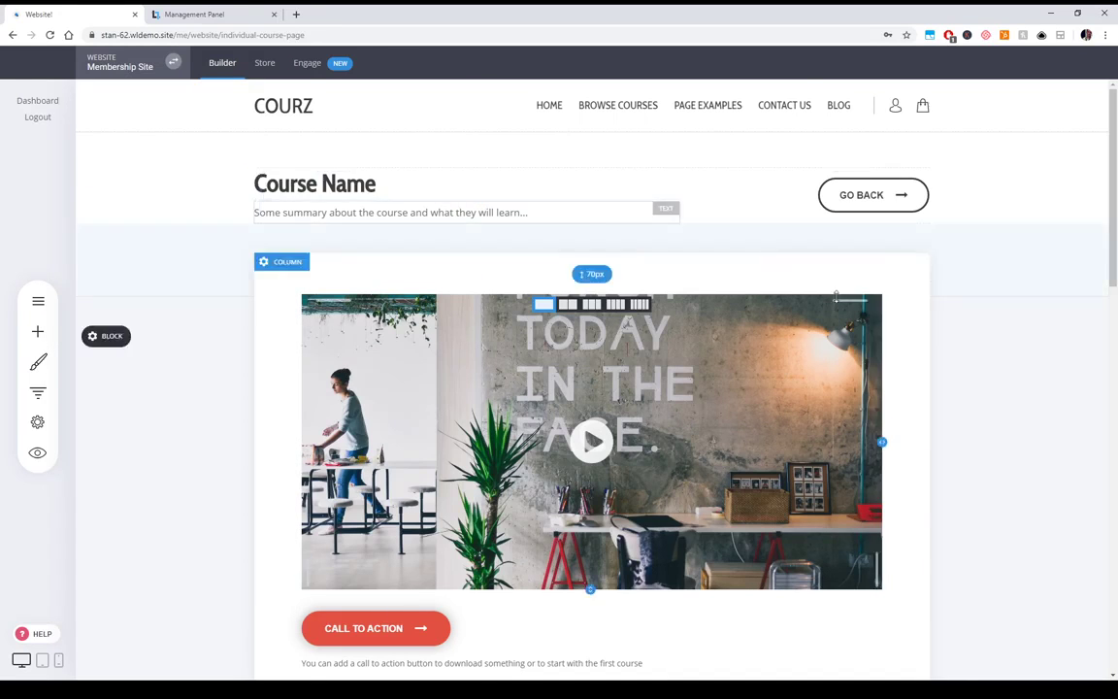
scroll(1028, 472, down, 2)
scroll(749, 554, down, 2)
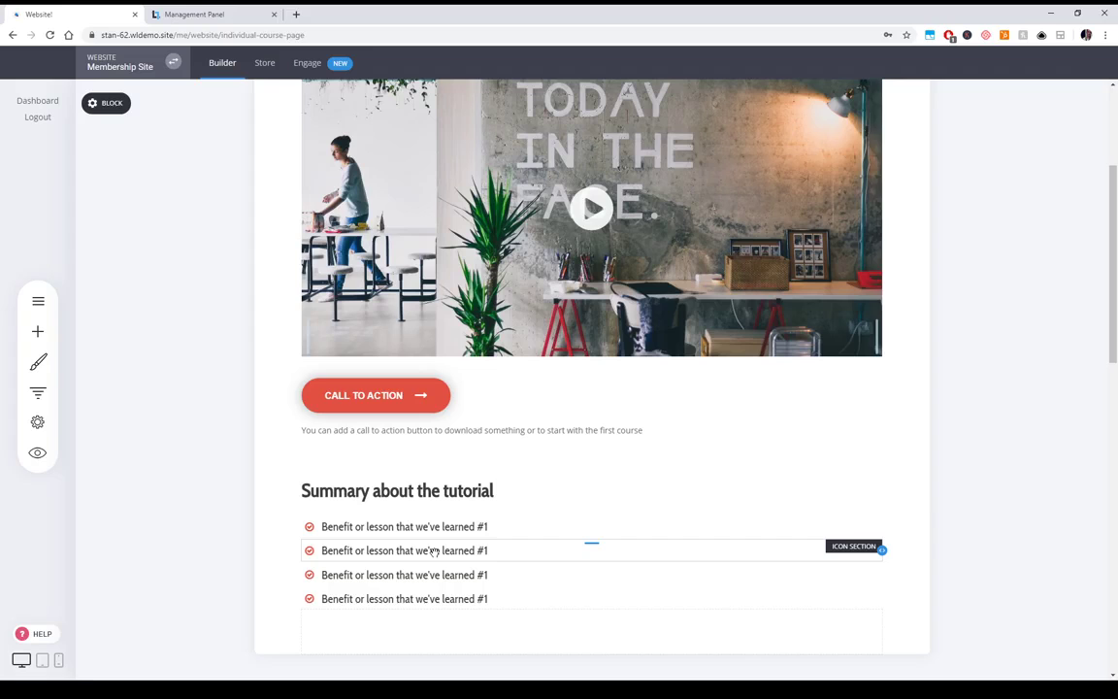
- Try adding an image element at the end of the tutorial summary's benefit list, and remove it again
click(38, 332)
drag(180, 223, 562, 590)
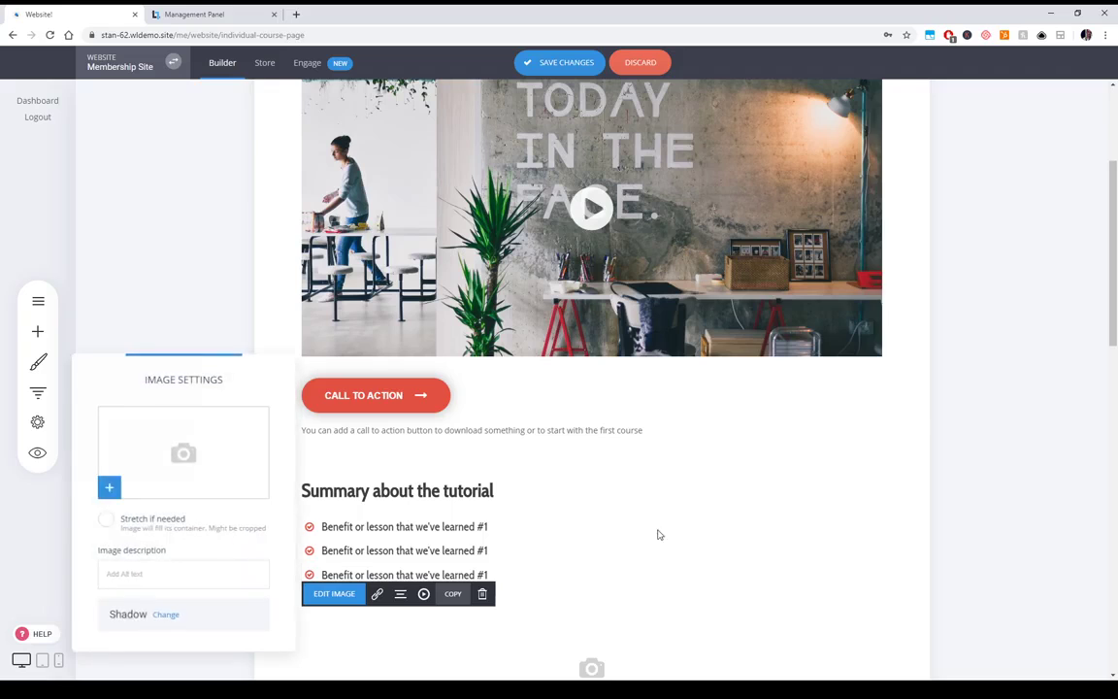
click(805, 480)
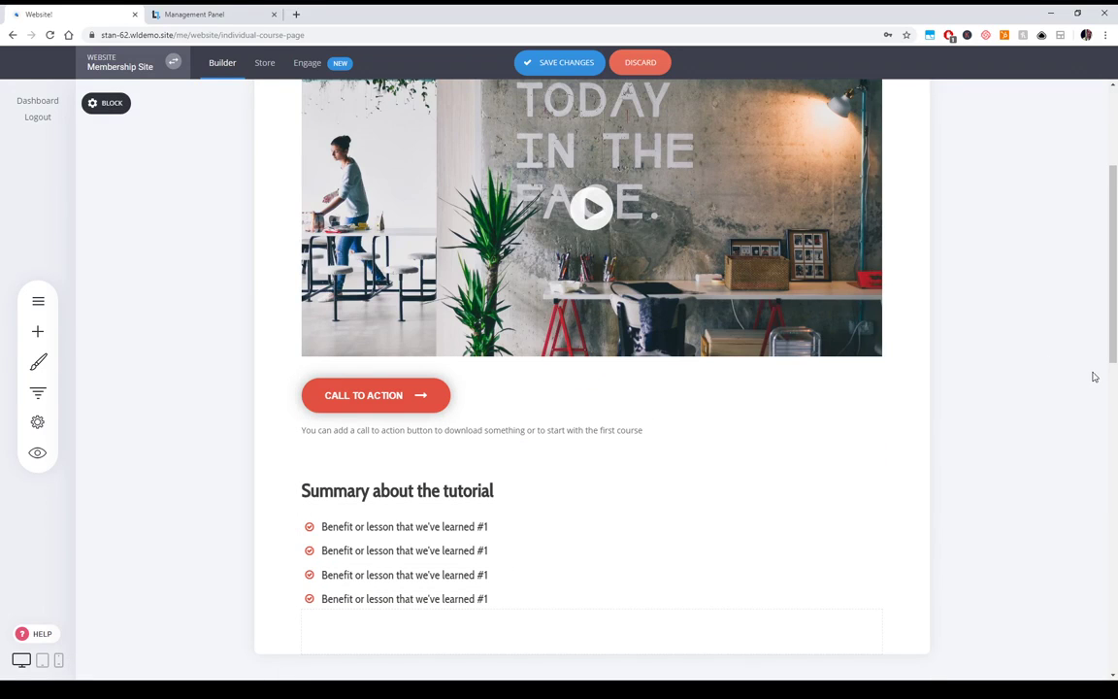
- Examine the whole Individual Course Page, from the header and video through the tutorial summary to the further course cards
scroll(1093, 377, up, 3)
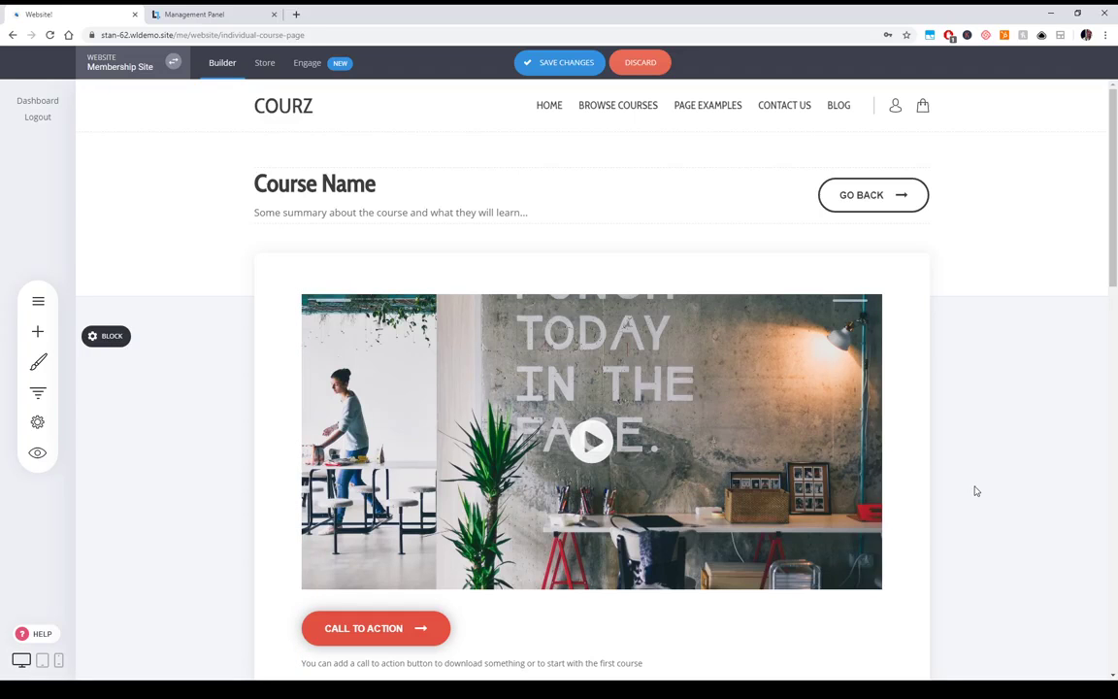
scroll(986, 494, down, 7)
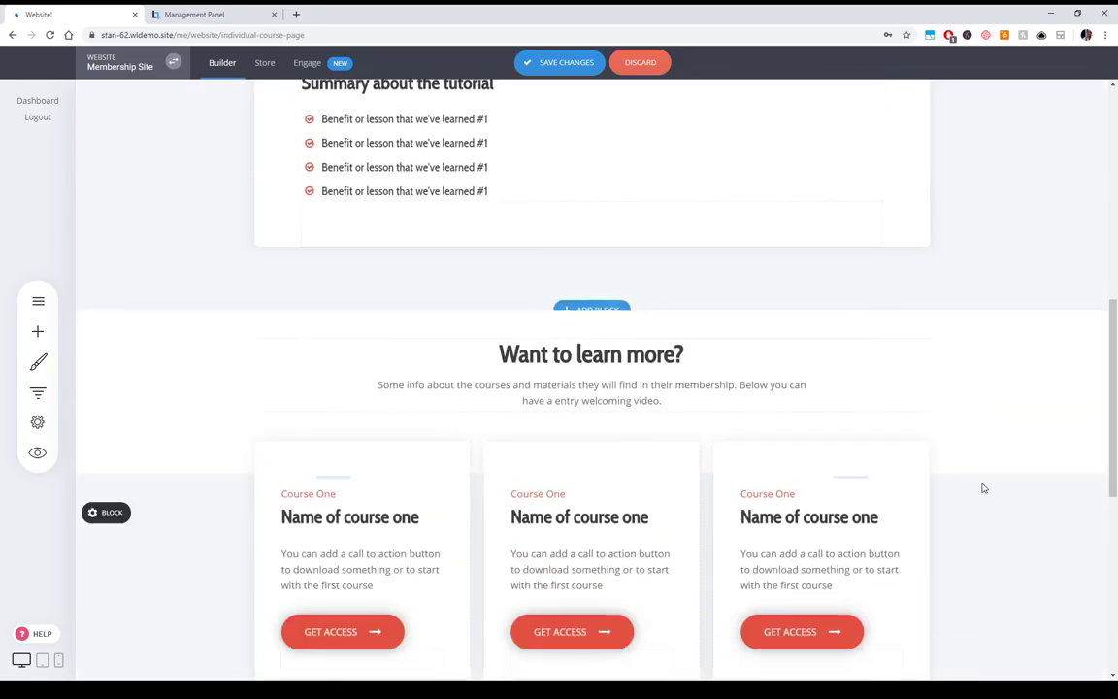
scroll(823, 493, down, 1)
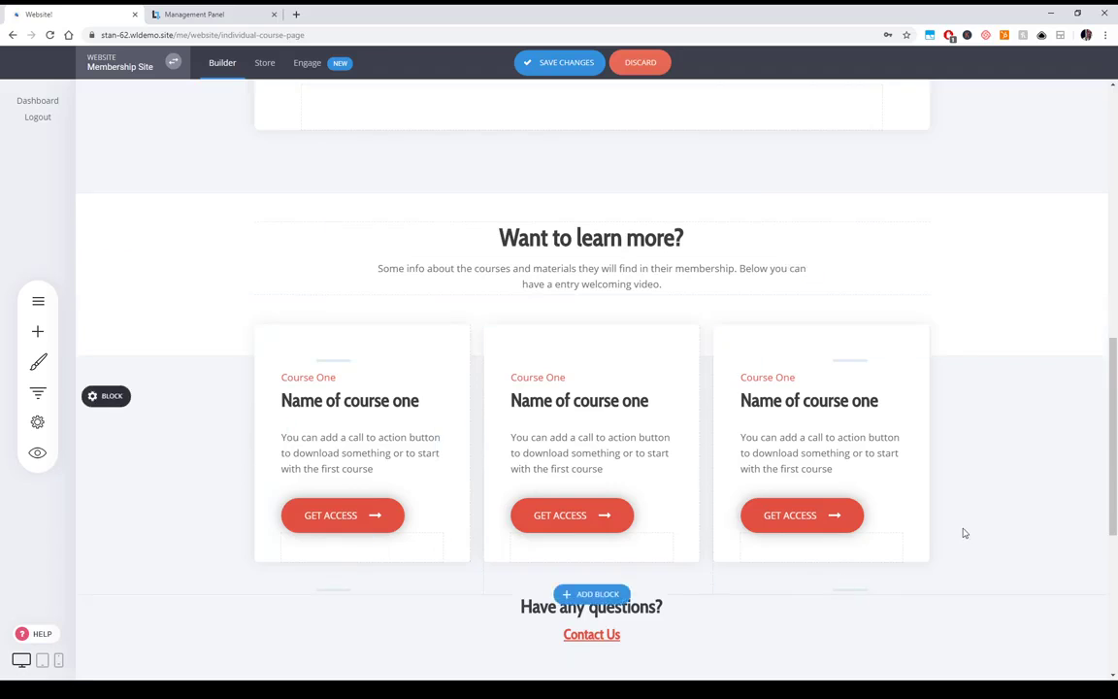
scroll(963, 532, up, 2)
scroll(983, 524, up, 6)
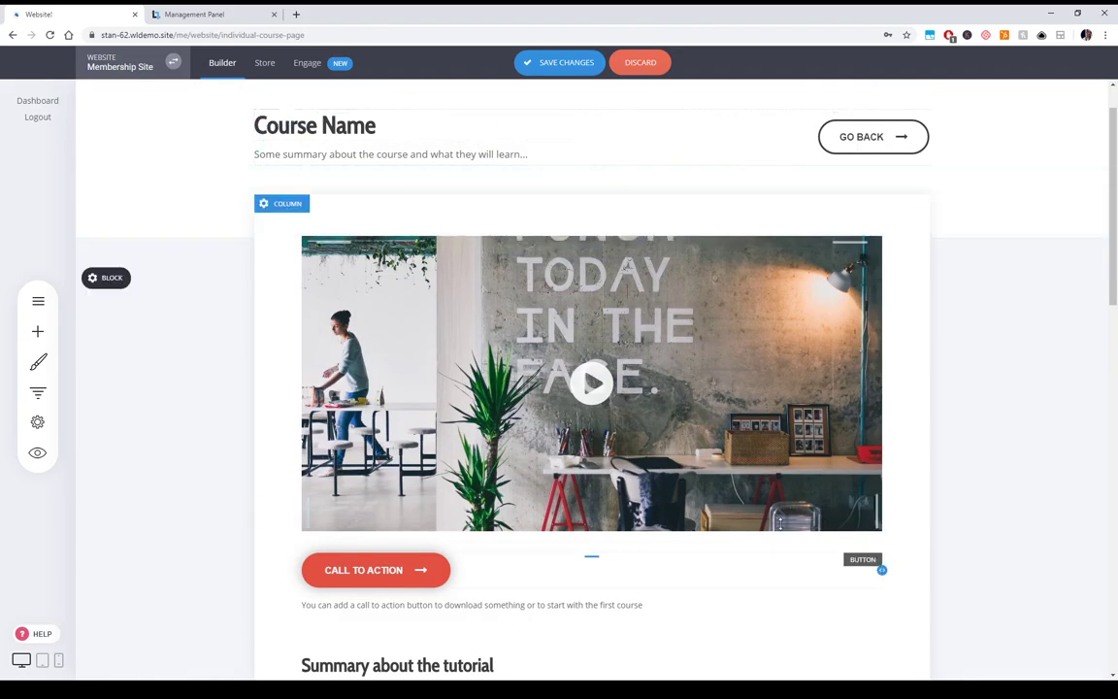
scroll(903, 476, down, 3)
scroll(904, 476, down, 5)
scroll(952, 442, up, 2)
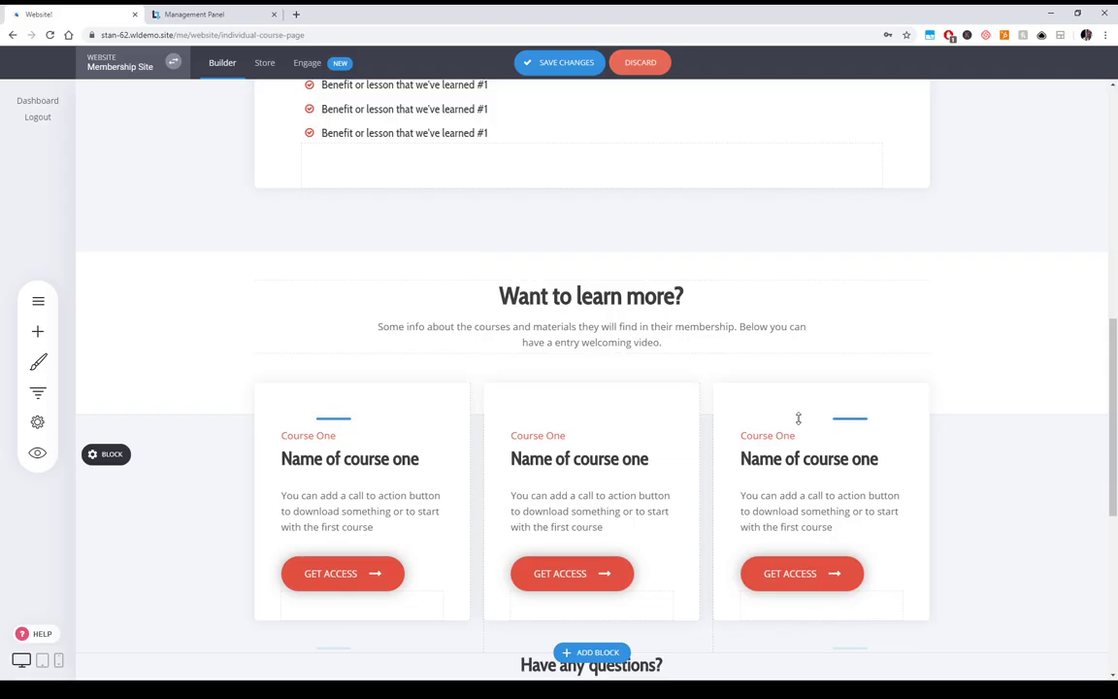
scroll(798, 419, up, 8)
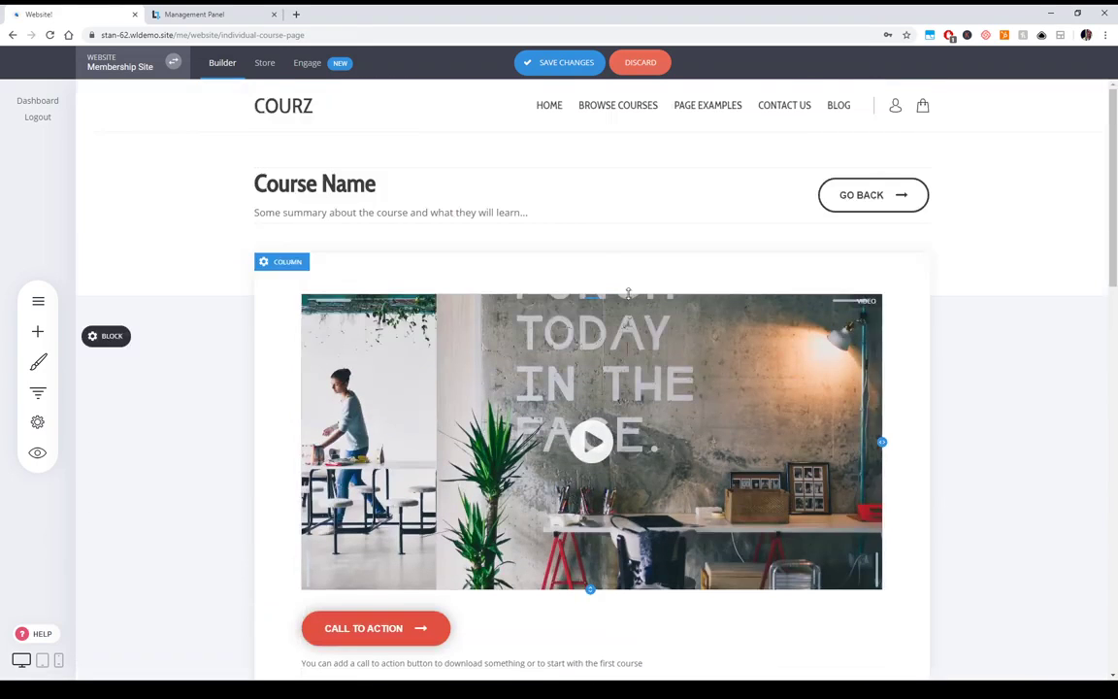
scroll(1083, 336, down, 4)
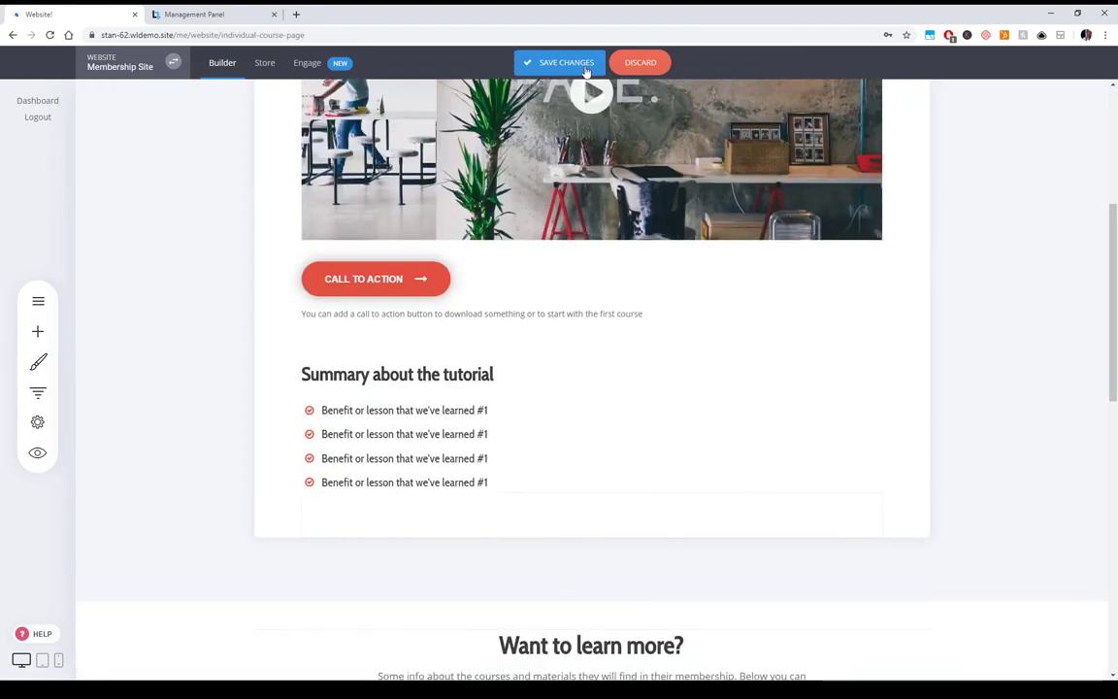
- Save the changes to the Individual Course Page and open the list of site pages
click(559, 62)
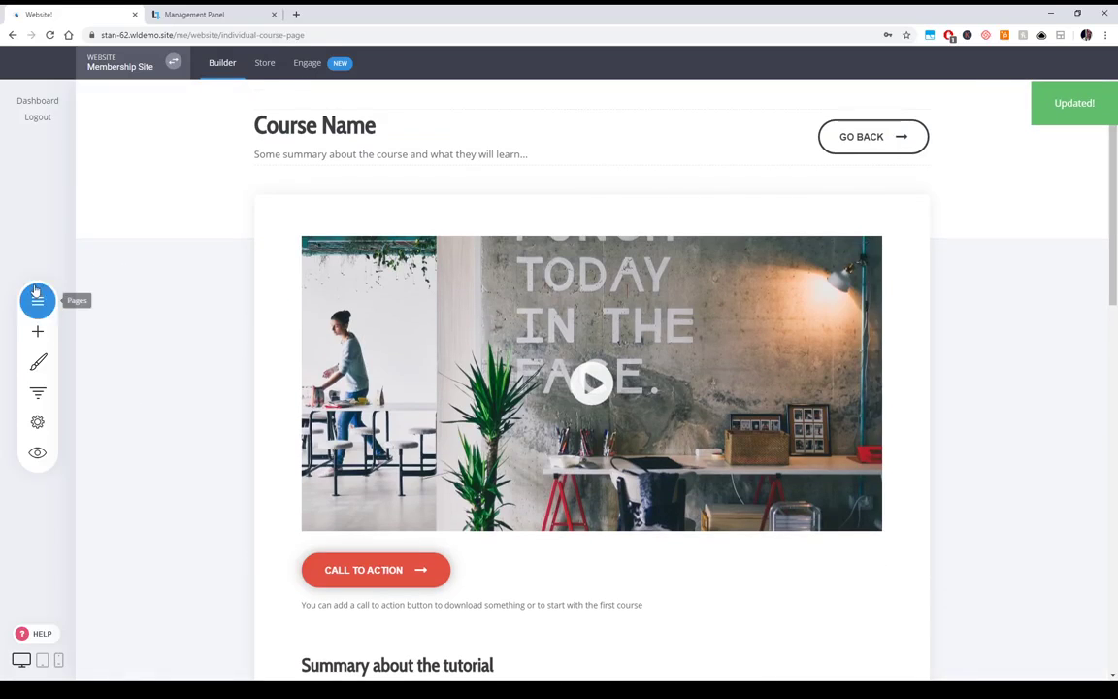
click(38, 301)
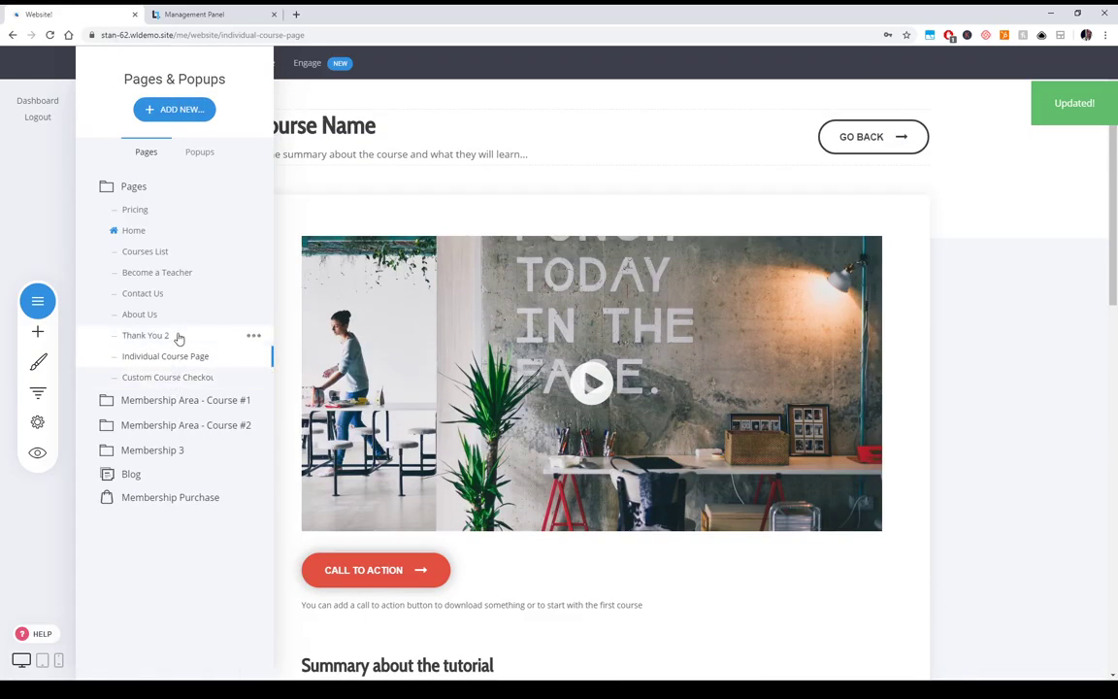
- Open the 01 - Course Name #1 page from the Membership Area - Course #1 group and review its sidebar and video layout
click(169, 399)
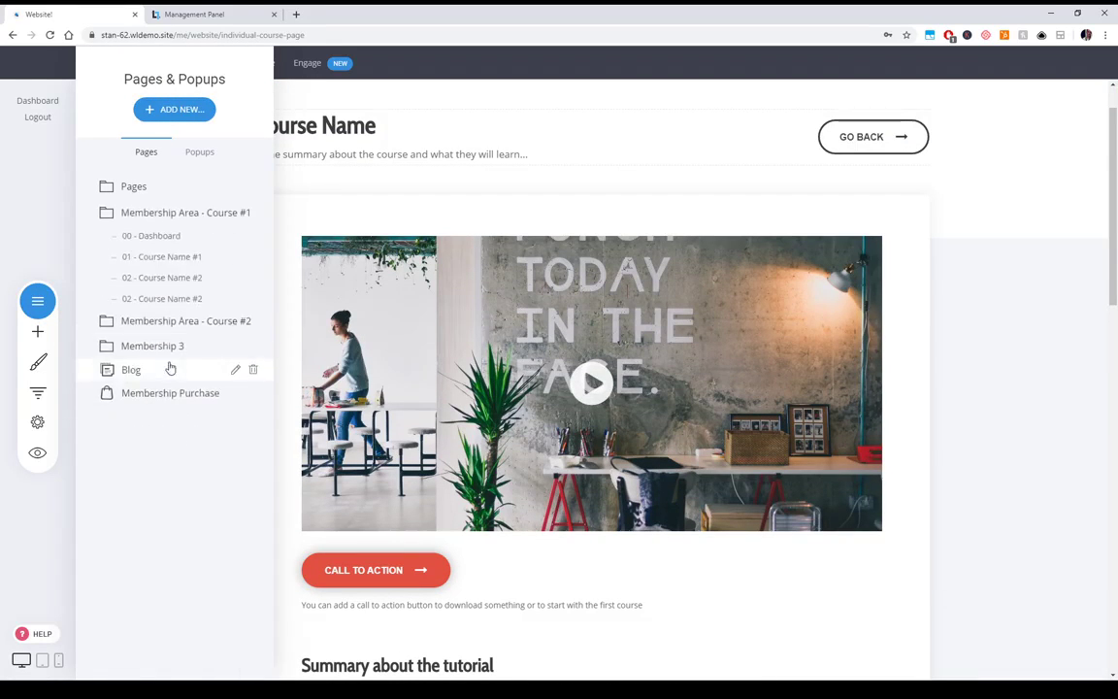
click(170, 264)
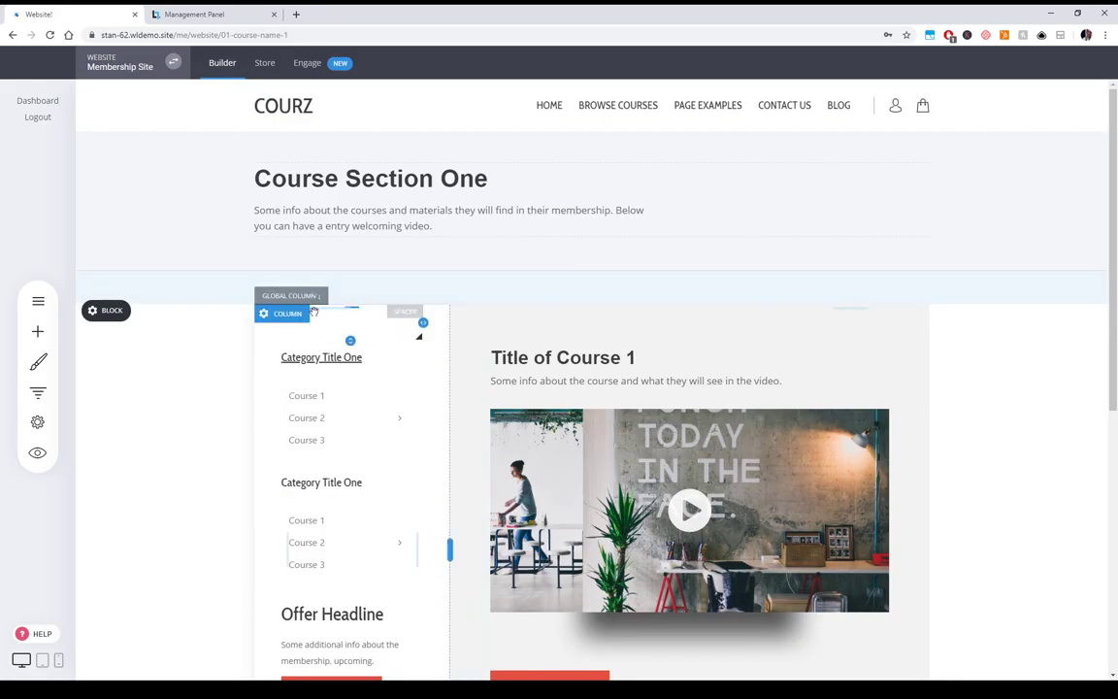
scroll(318, 309, down, 2)
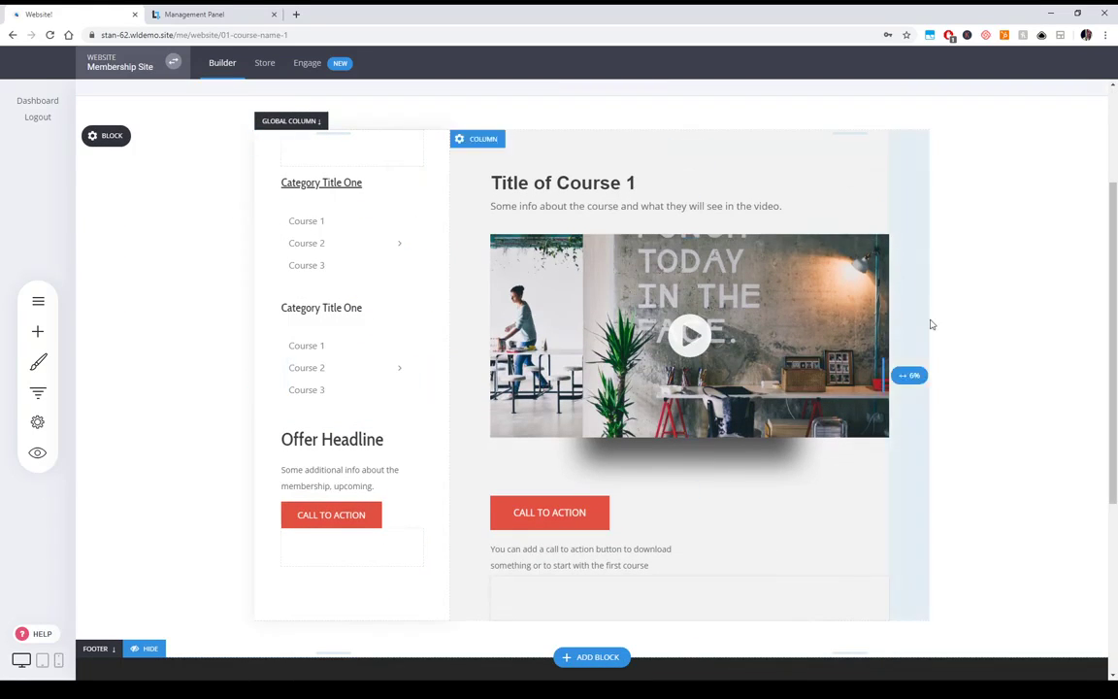
scroll(986, 394, down, 1)
scroll(987, 395, up, 2)
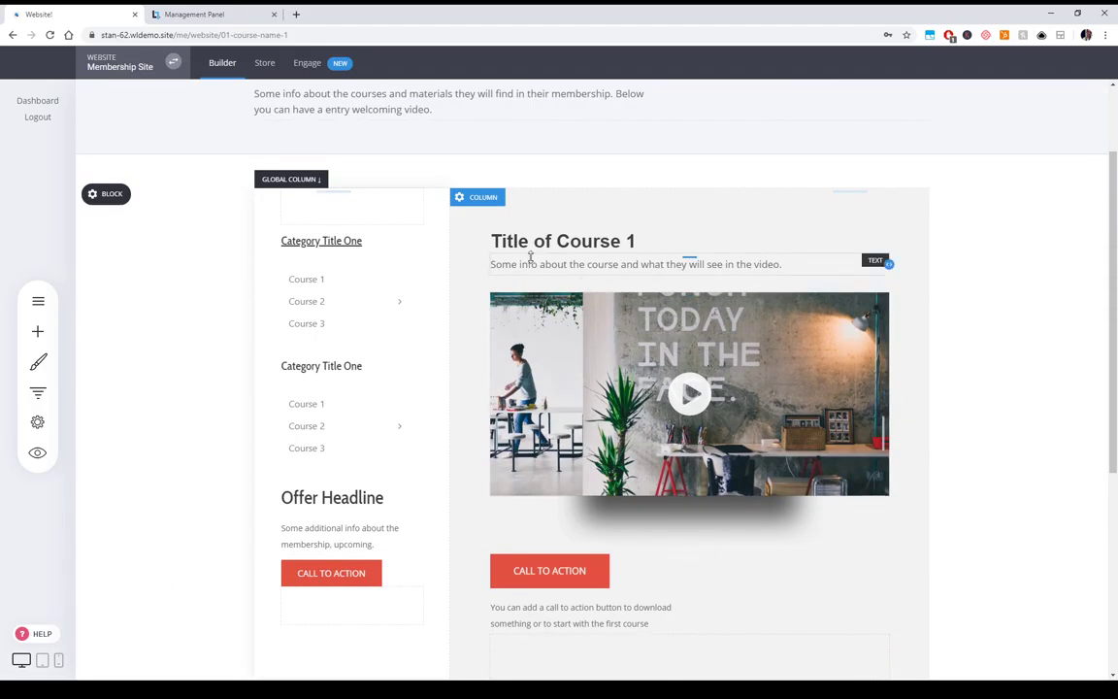
- Duplicate the 01 - Course Name #1 page within the Membership Area - Course #1 group
click(38, 300)
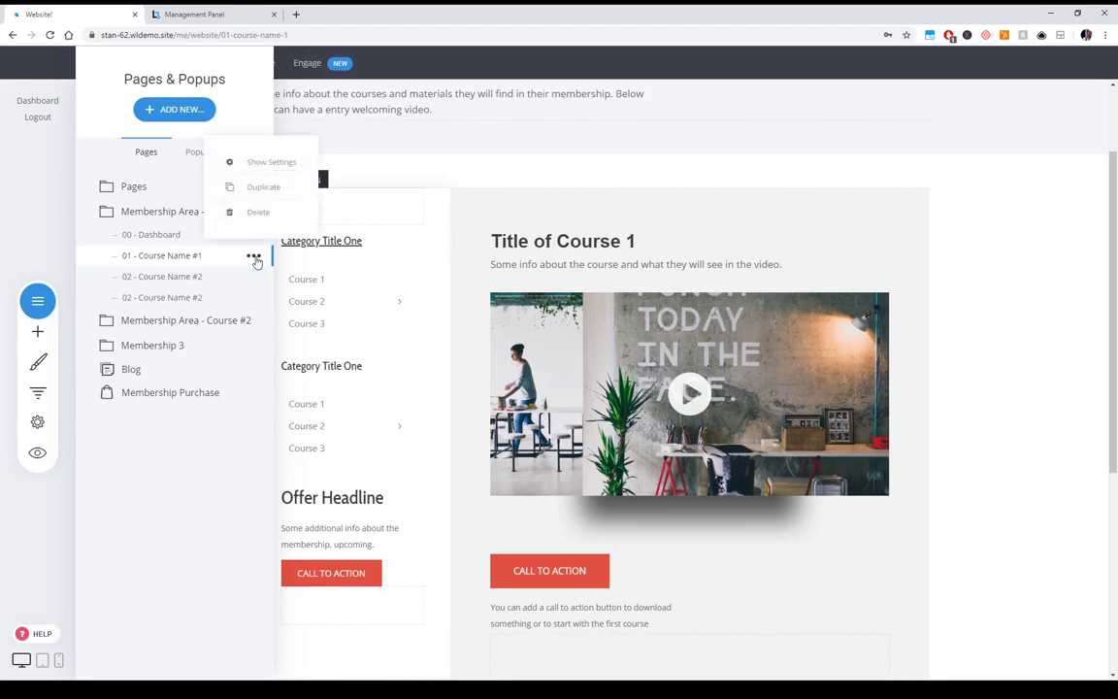
click(260, 189)
click(598, 330)
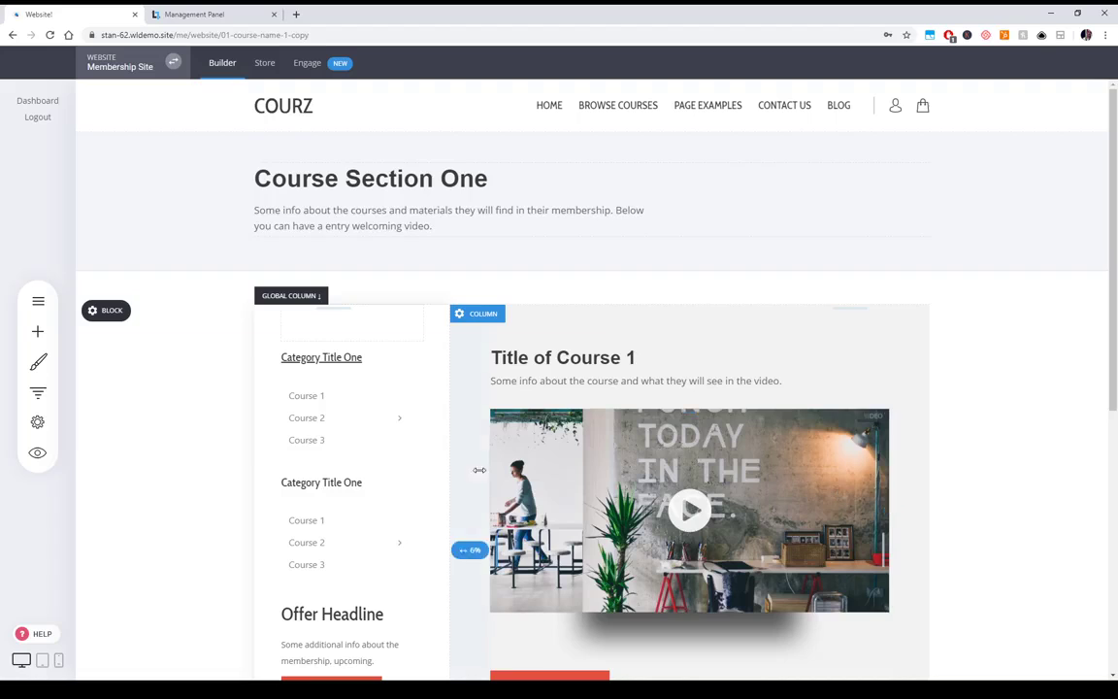
- Change the heading above the video on the duplicated page to "Title of Course 2"
click(646, 358)
text(3)
text(2)
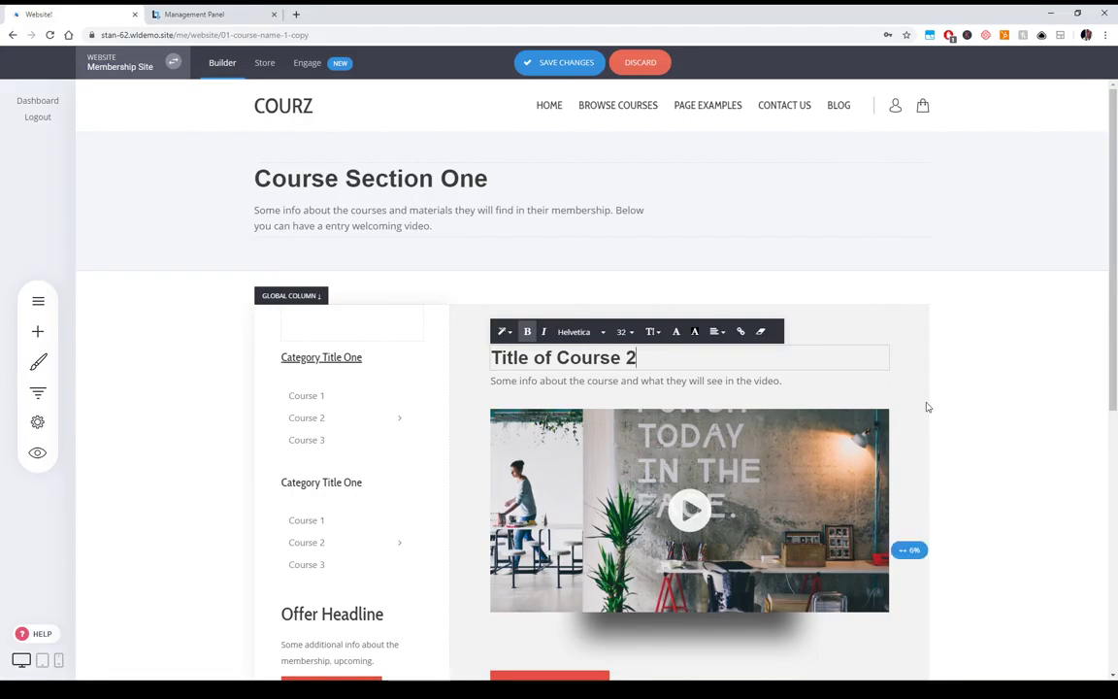
click(879, 394)
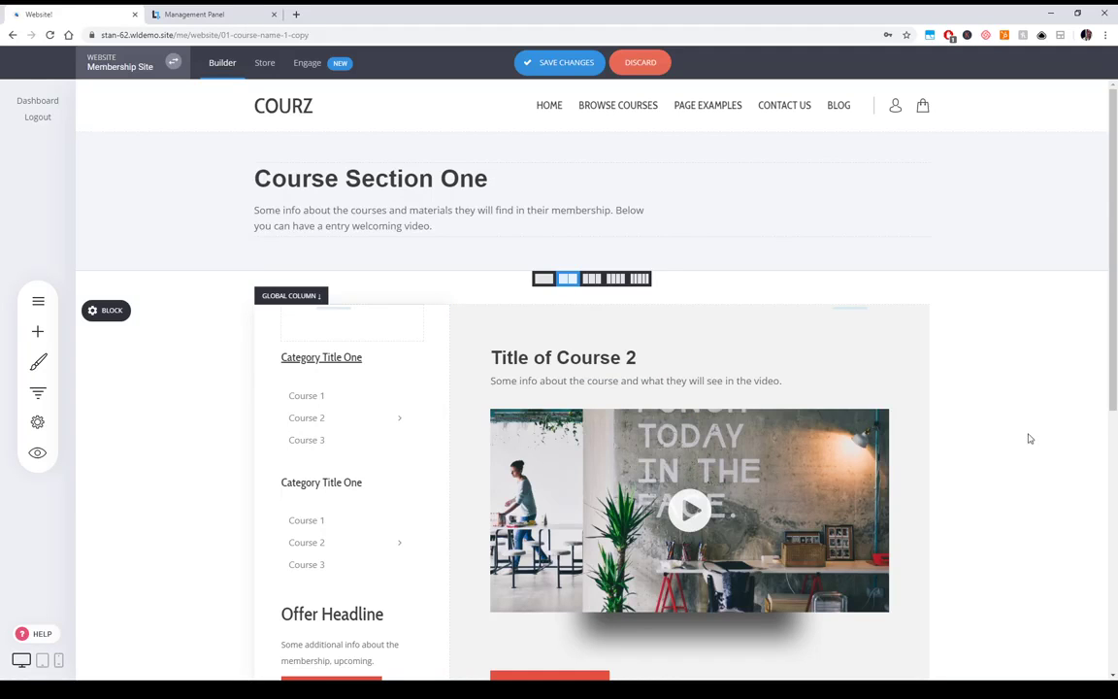
- Check the source URL and thumbnail settings of the duplicated page's course video
click(522, 394)
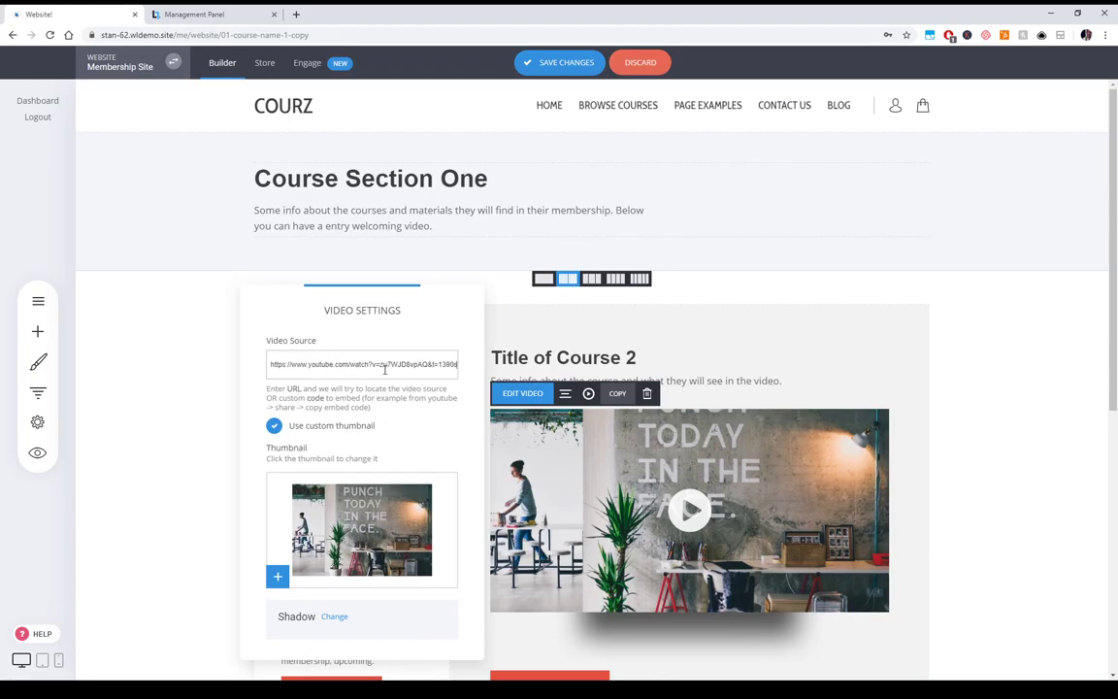
drag(385, 368, 236, 367)
click(364, 375)
click(957, 446)
- Look through the available widgets, and review the duplicated page down to its footer
click(38, 331)
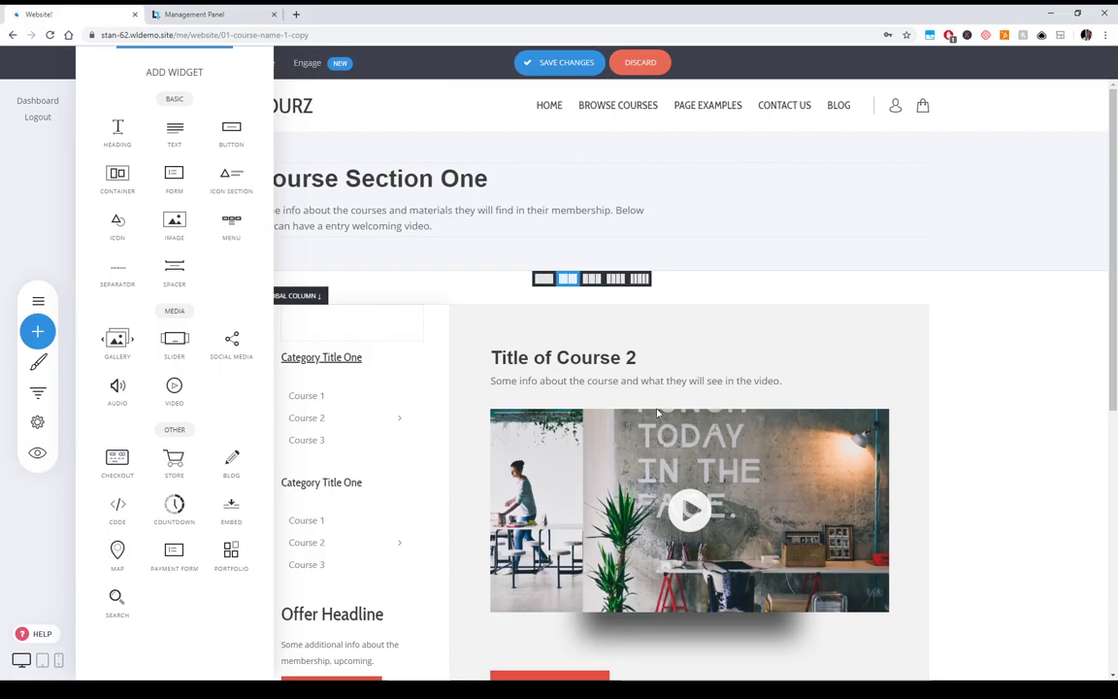
click(1034, 411)
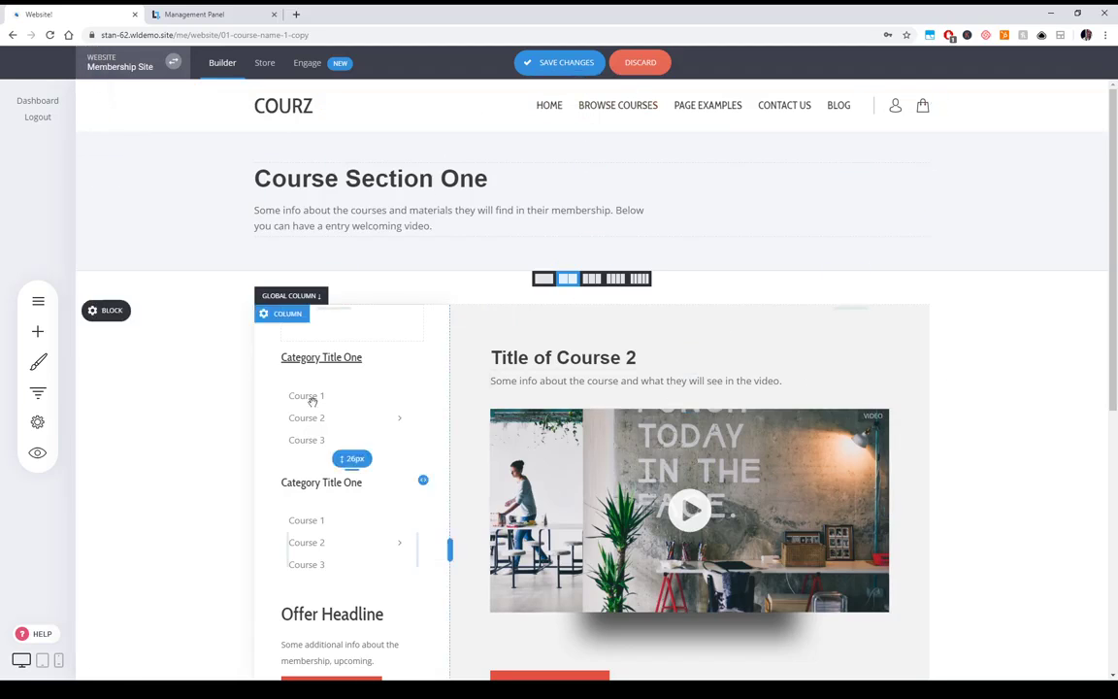
scroll(986, 367, down, 3)
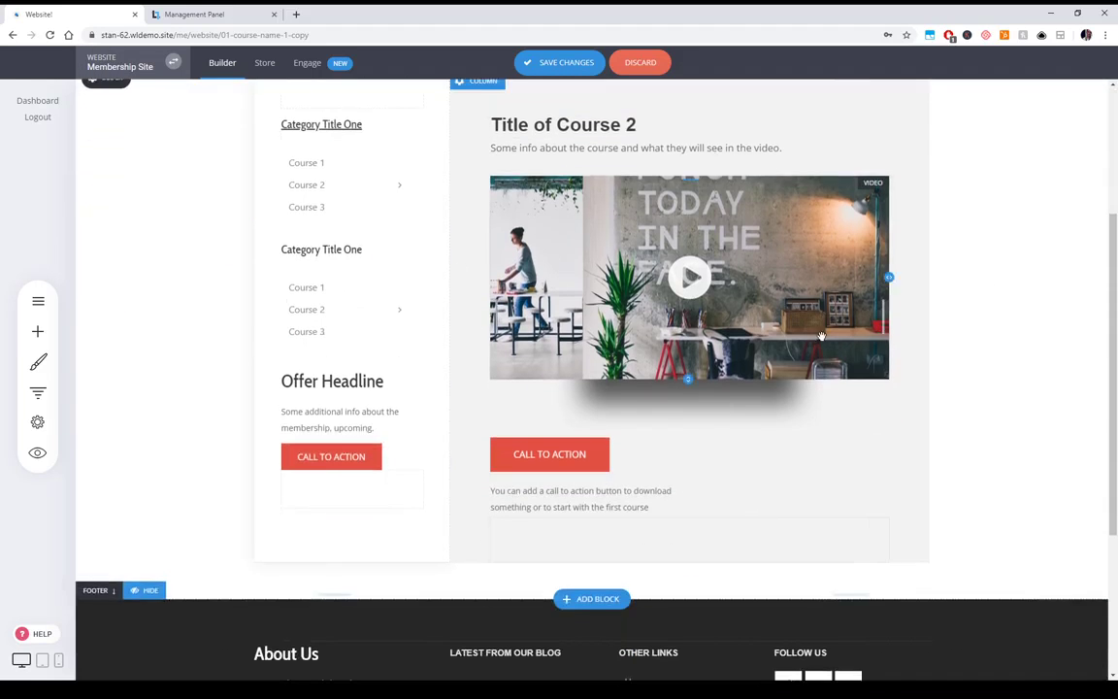
scroll(680, 311, up, 3)
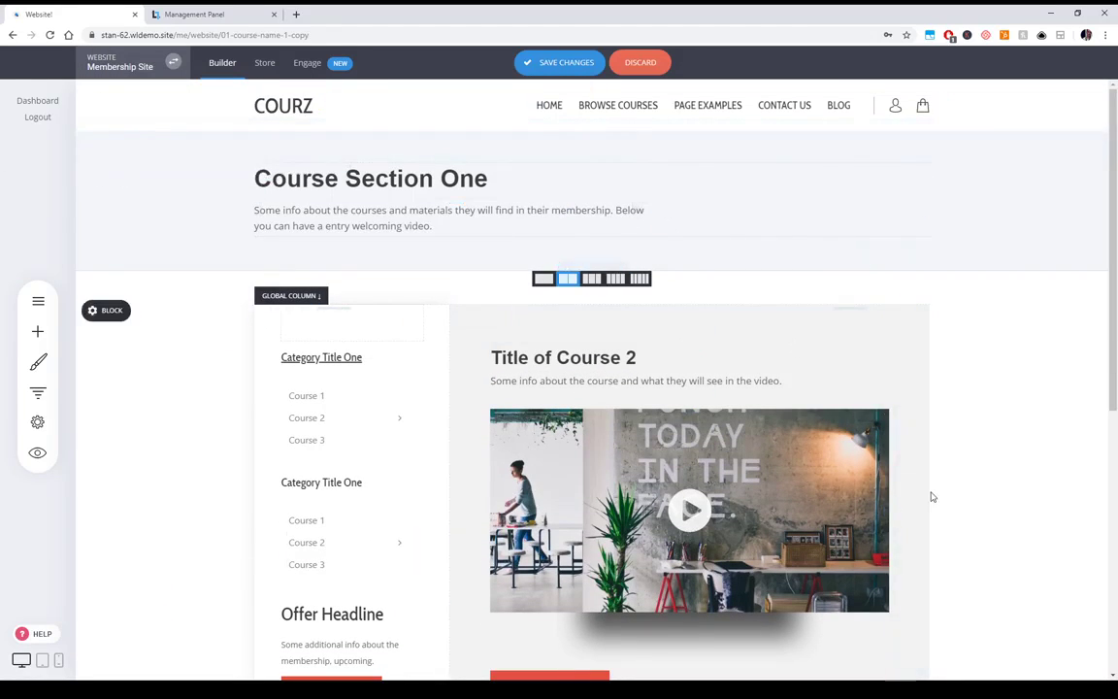
- Narrow the course navigation column slightly and save the duplicated page, then check it in the page list
mouse_move(452, 449)
mouse_down()
mouse_move(572, 453)
mouse_move(405, 446)
mouse_move(452, 445)
mouse_move(439, 445)
mouse_up()
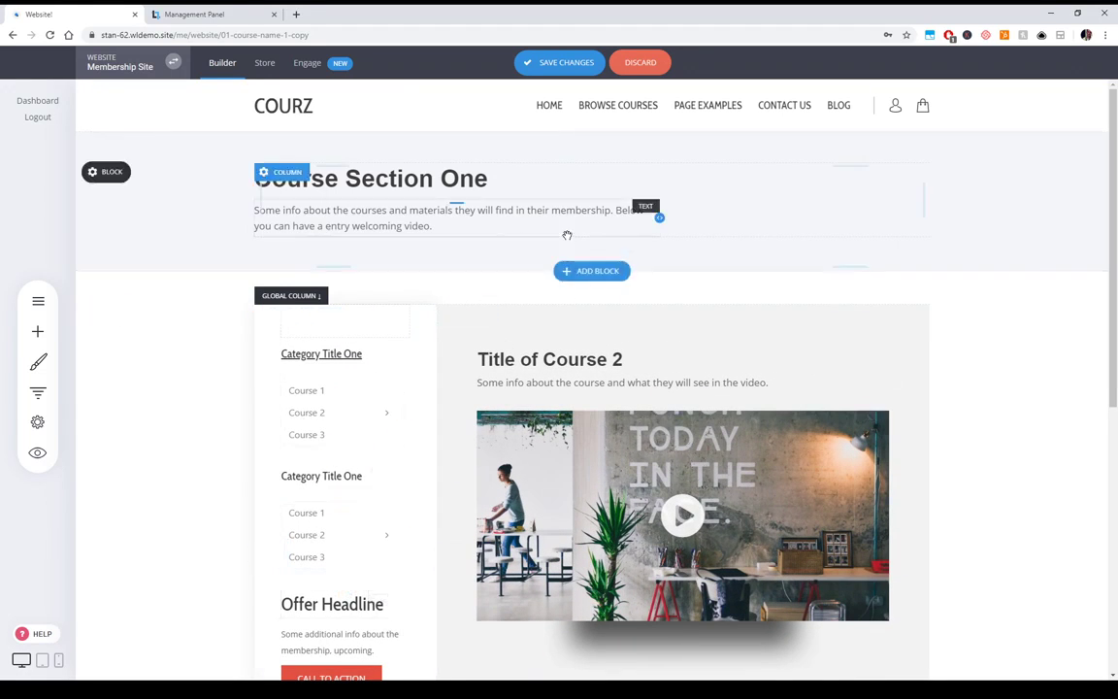
click(559, 62)
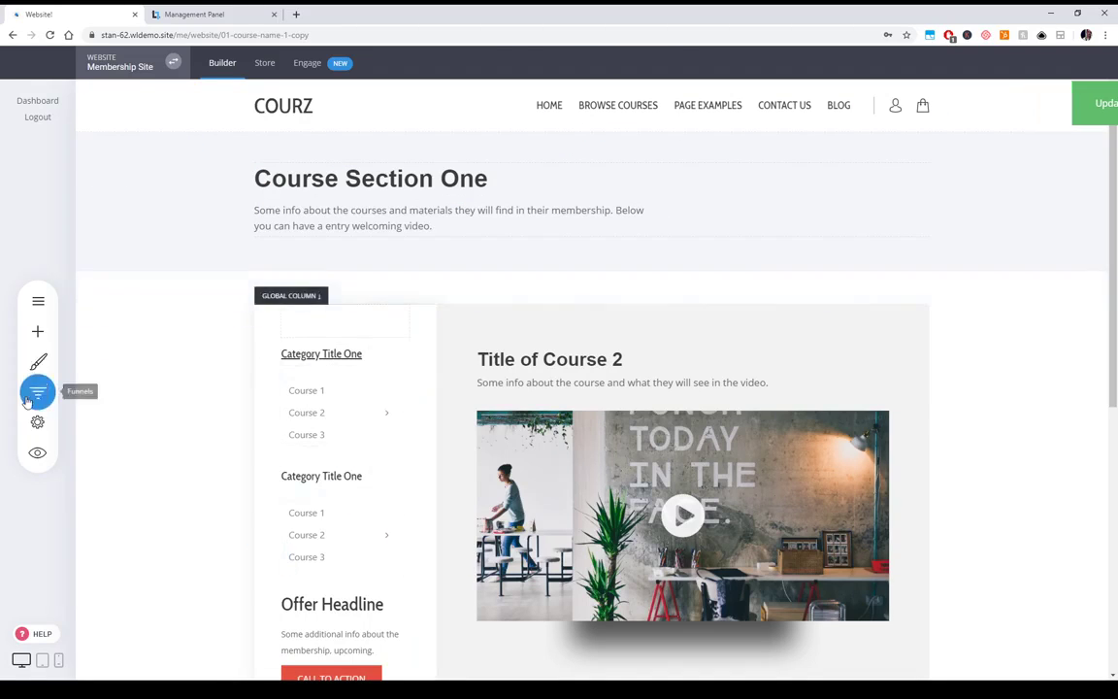
click(40, 307)
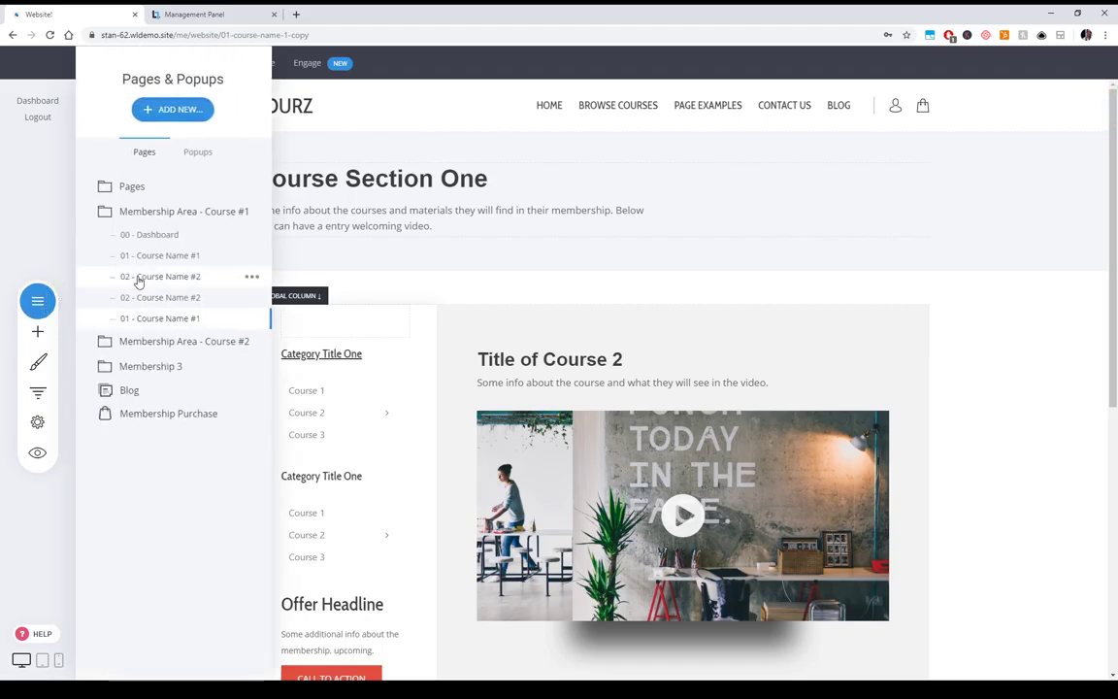
click(446, 409)
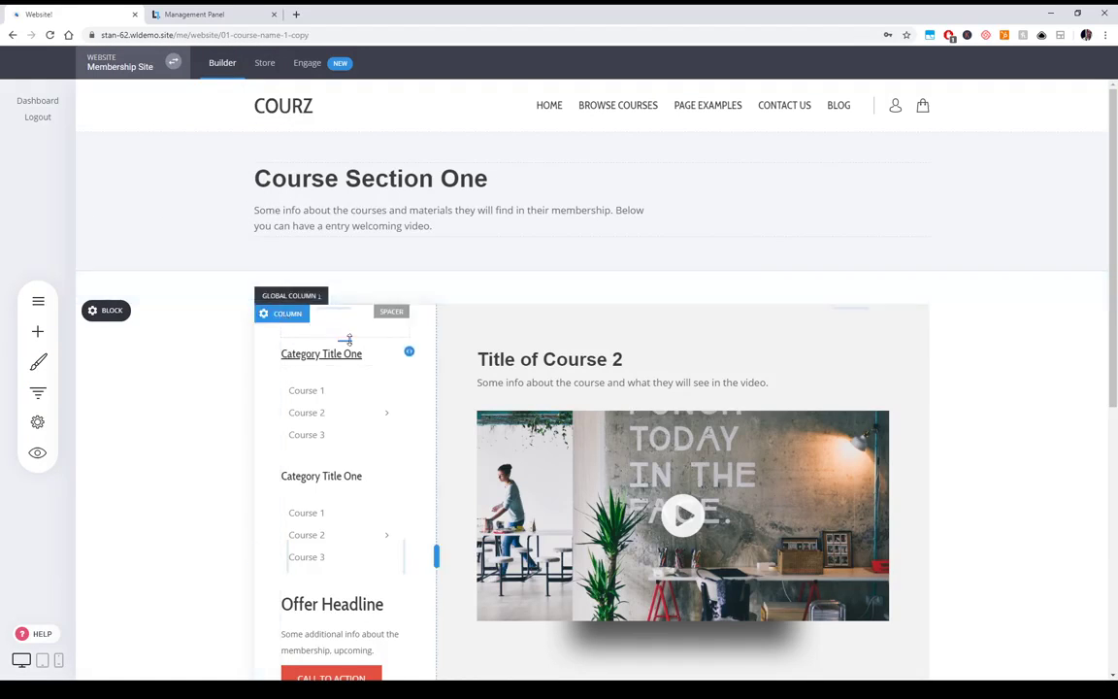
- Turn the navigation column's global setting off and on again, and reselect Course 1 Nav as its content
click(287, 313)
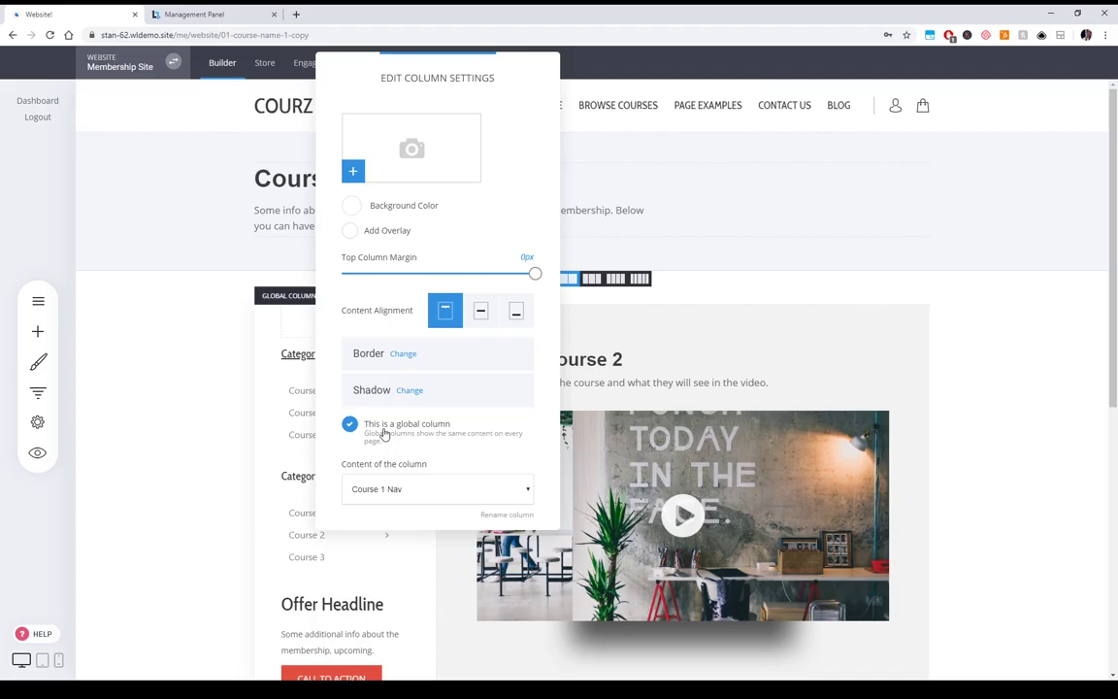
click(386, 434)
click(402, 432)
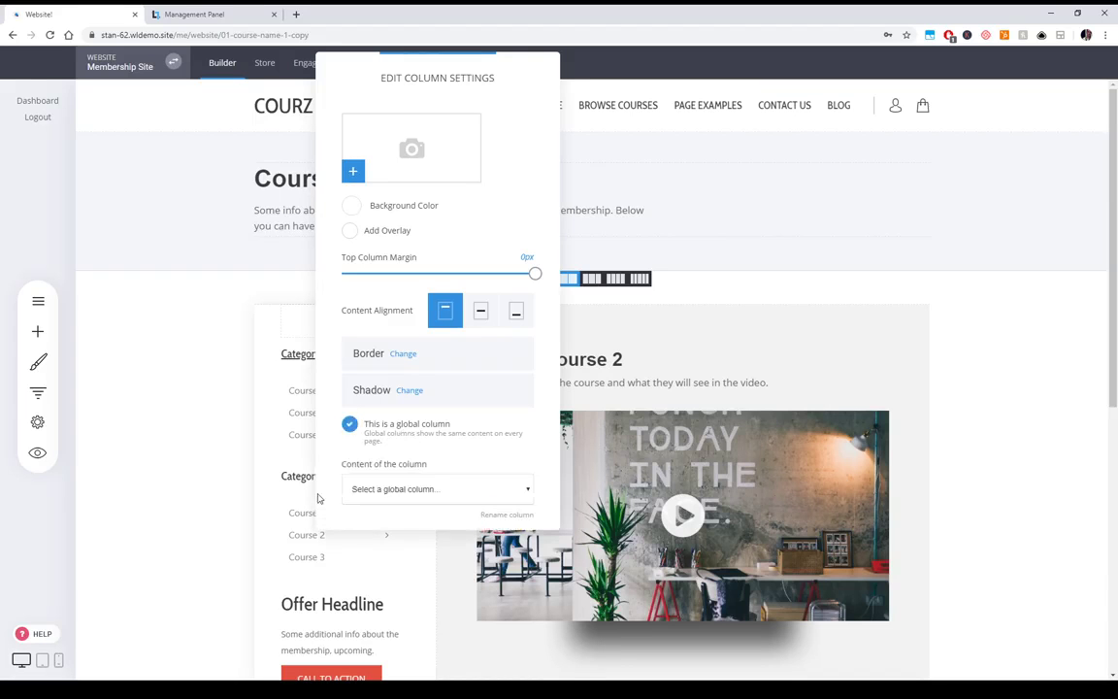
click(376, 537)
click(598, 343)
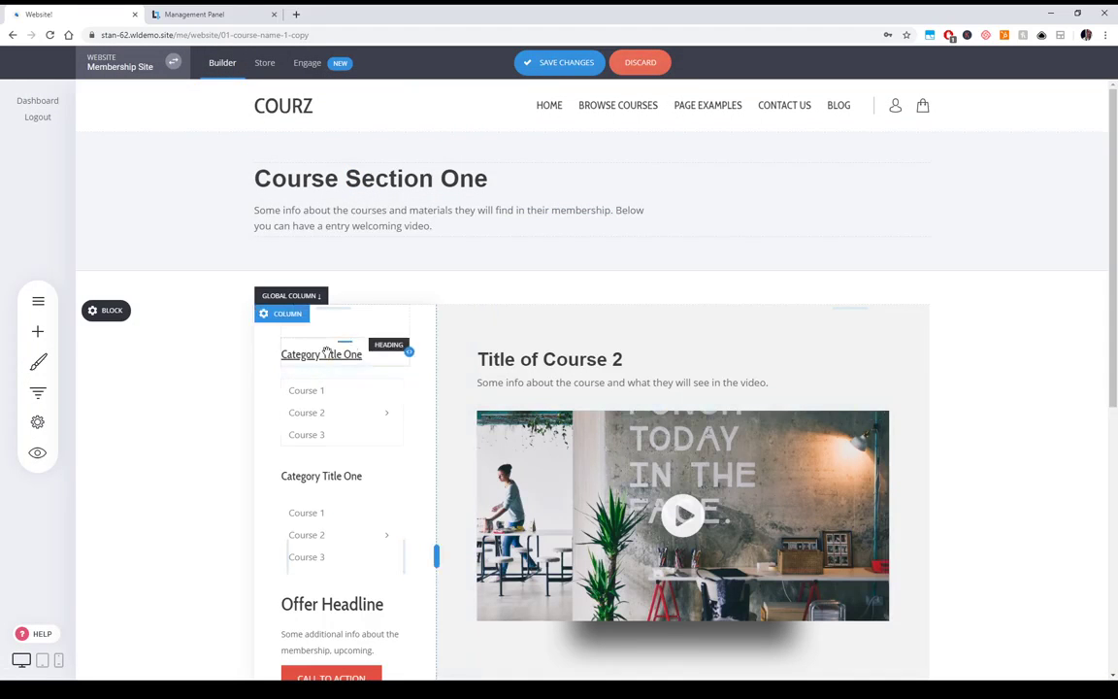
- Colour the second Category Title One heading in the global column red (E25041) and save the changes
double_click(335, 476)
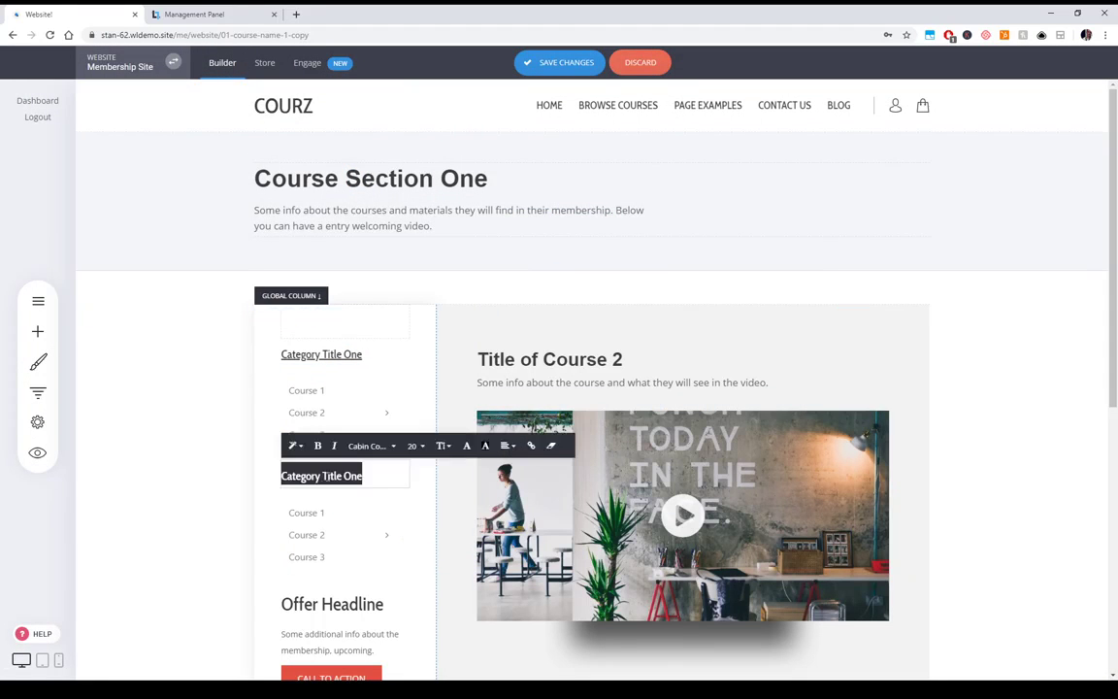
click(467, 446)
click(535, 573)
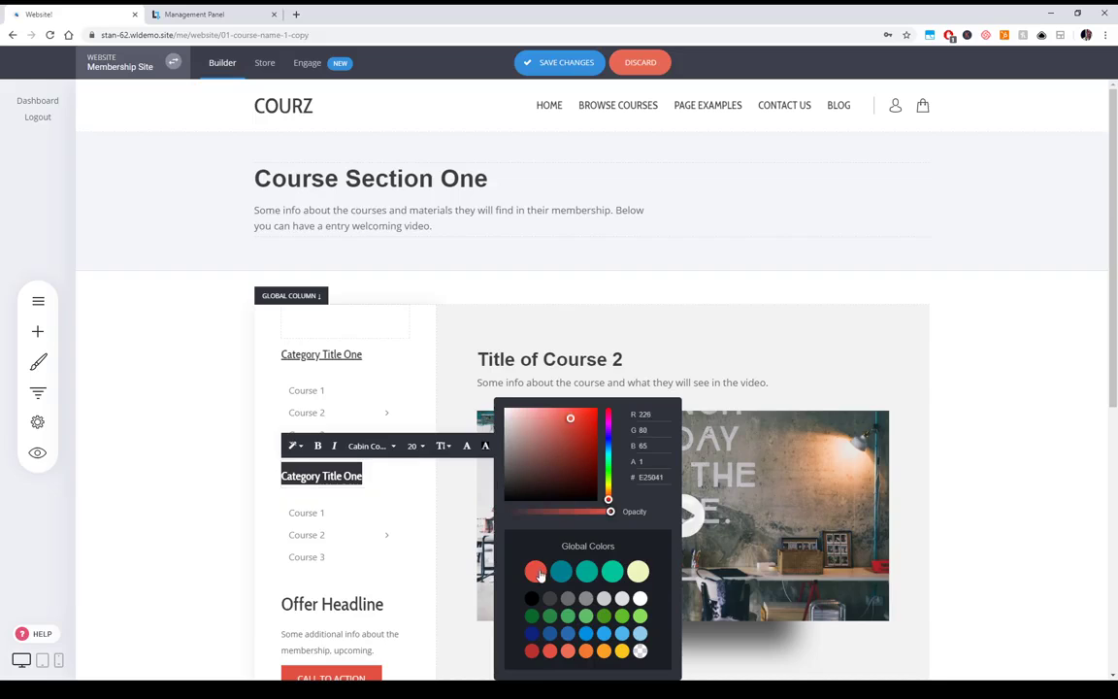
click(212, 510)
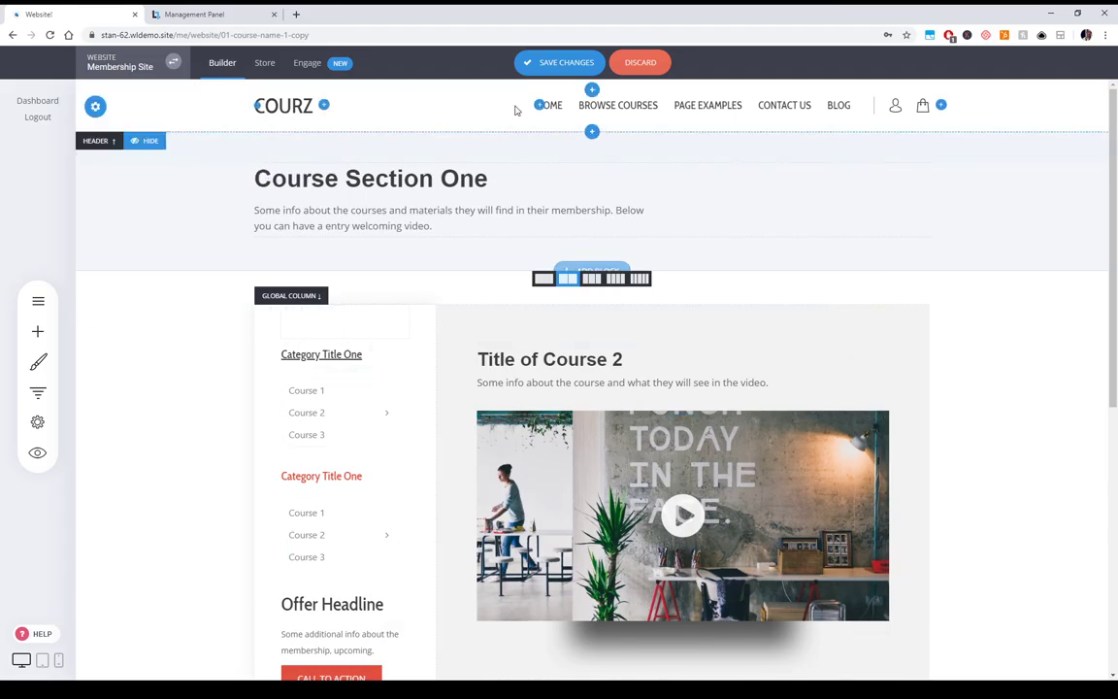
click(547, 66)
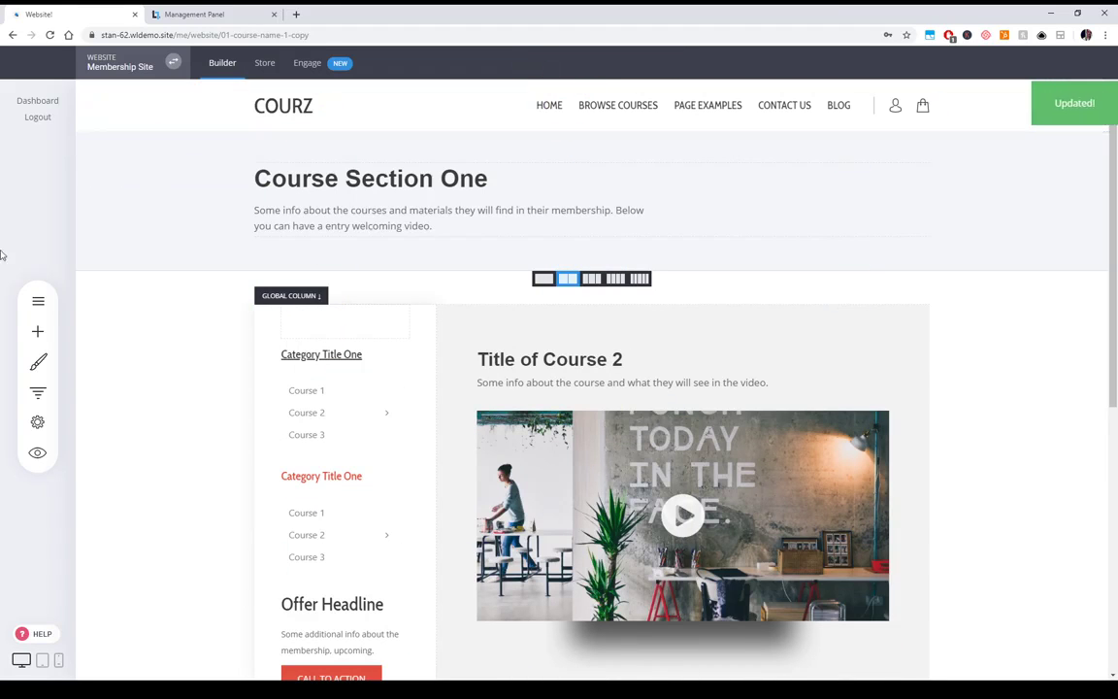
- Open the original 01 - Course Name #1 page and compare the global column settings of its navigation and content columns
click(38, 301)
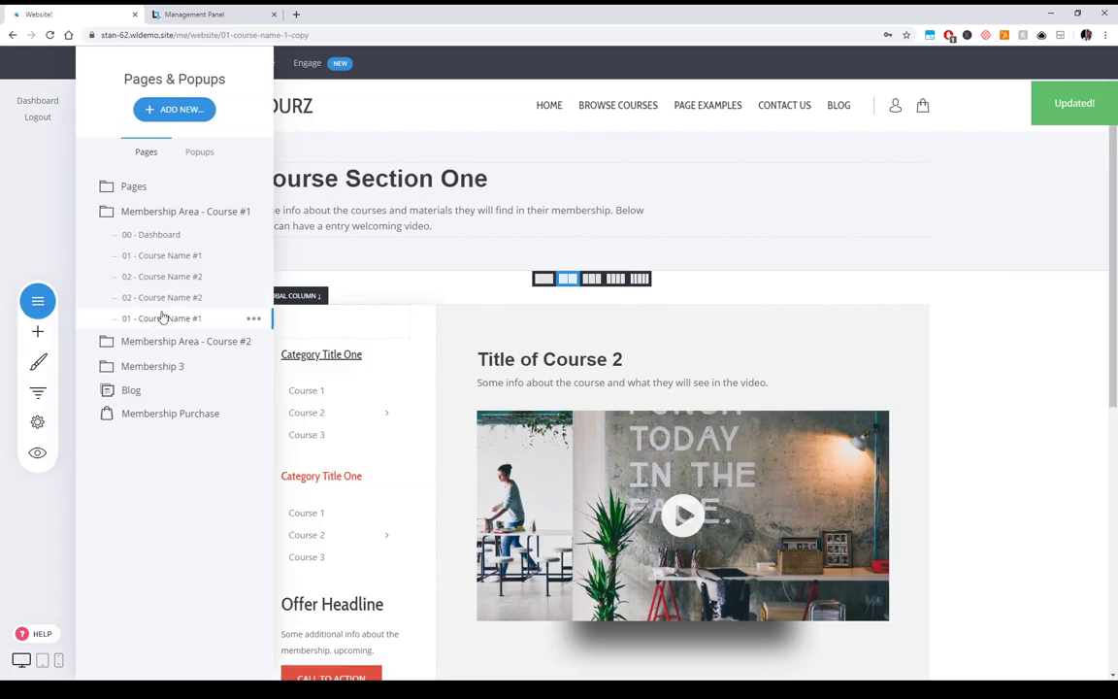
click(178, 258)
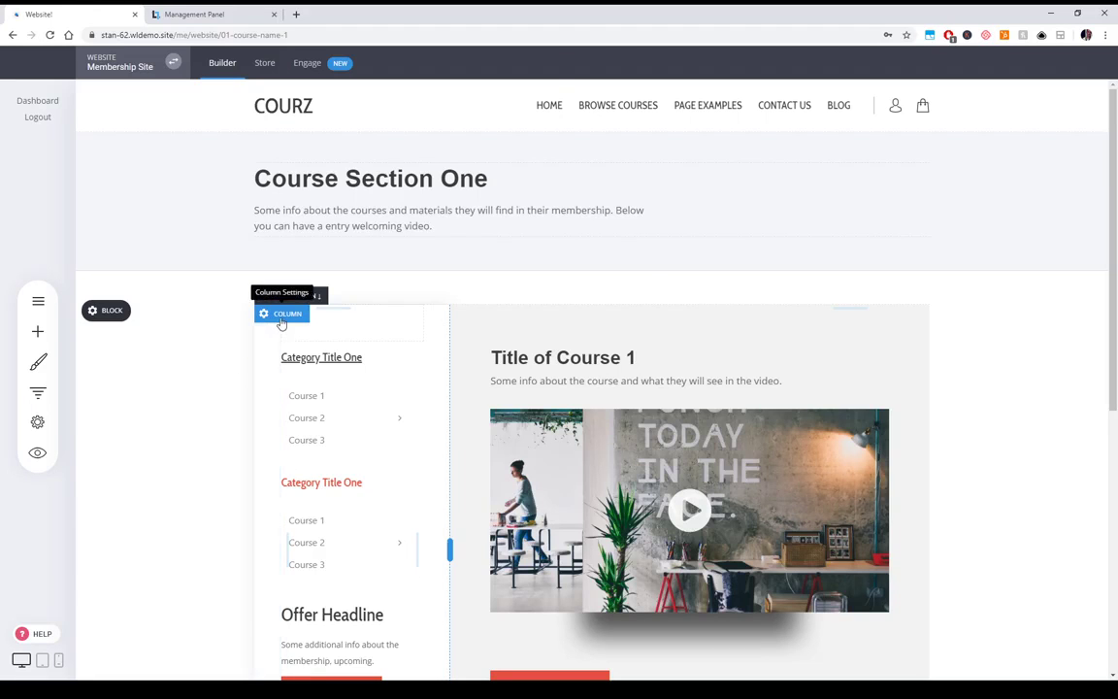
click(282, 316)
click(1002, 471)
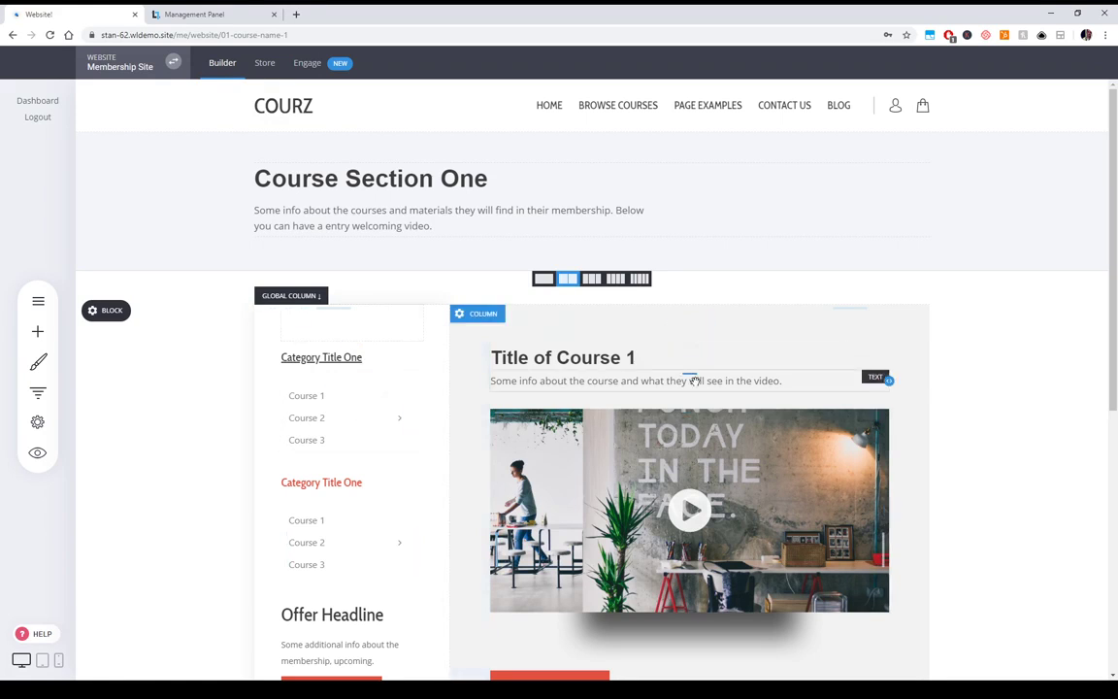
click(486, 317)
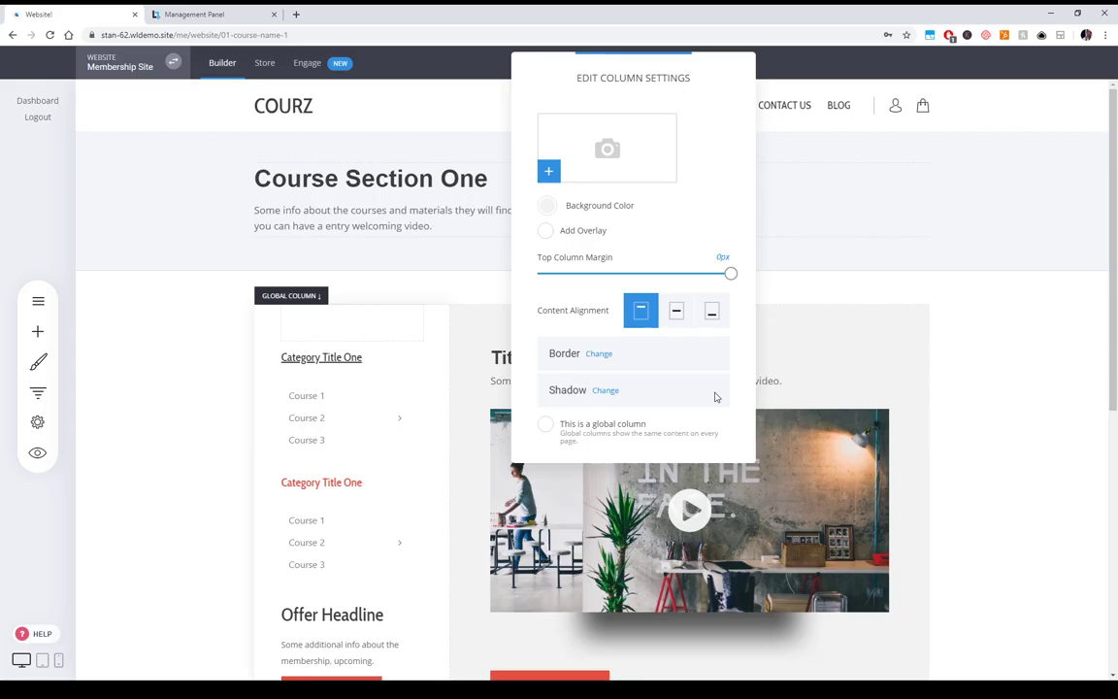
click(1065, 376)
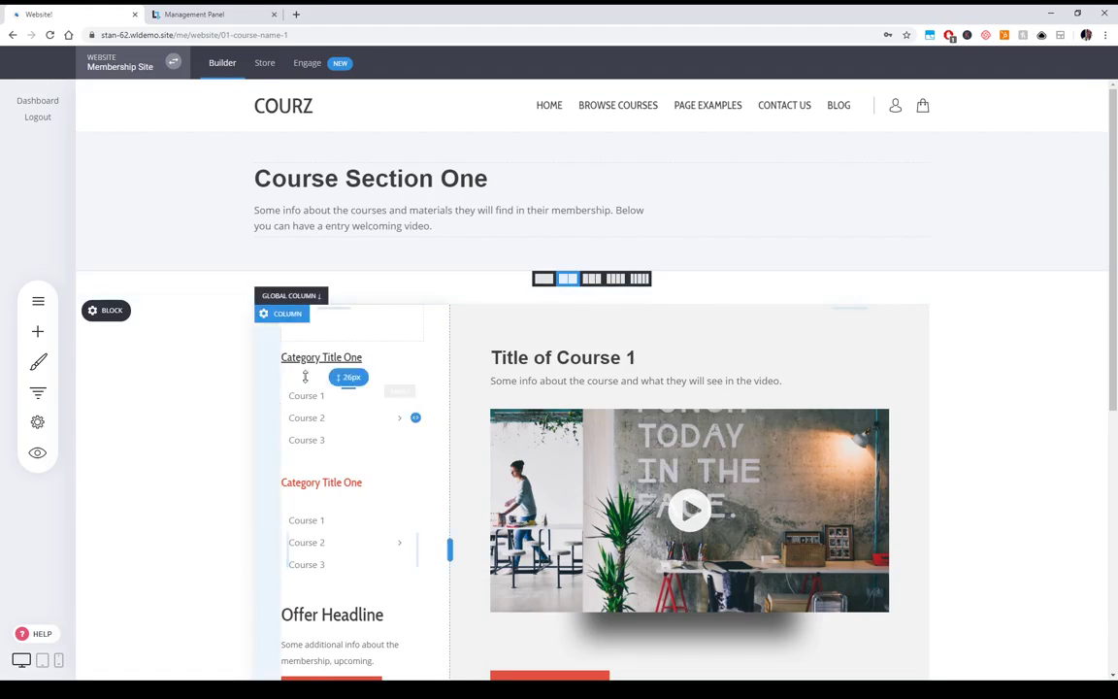
- Set the second Category Title One heading in the global column to dark grey and save the changes
triple_click(351, 485)
click(486, 452)
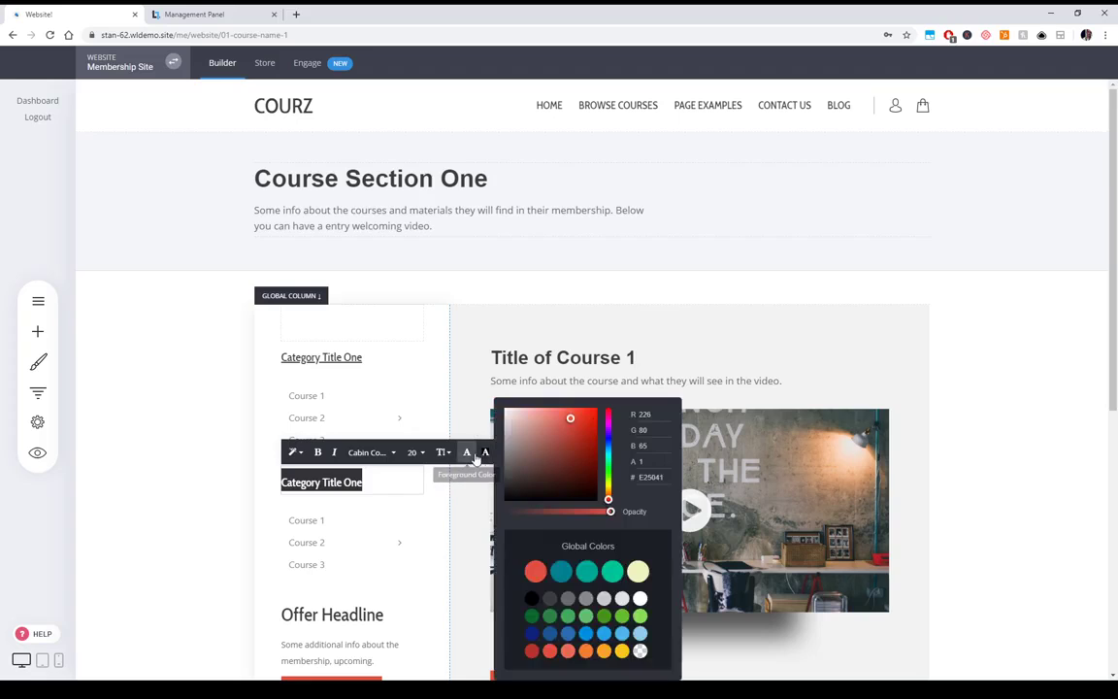
click(551, 601)
click(963, 388)
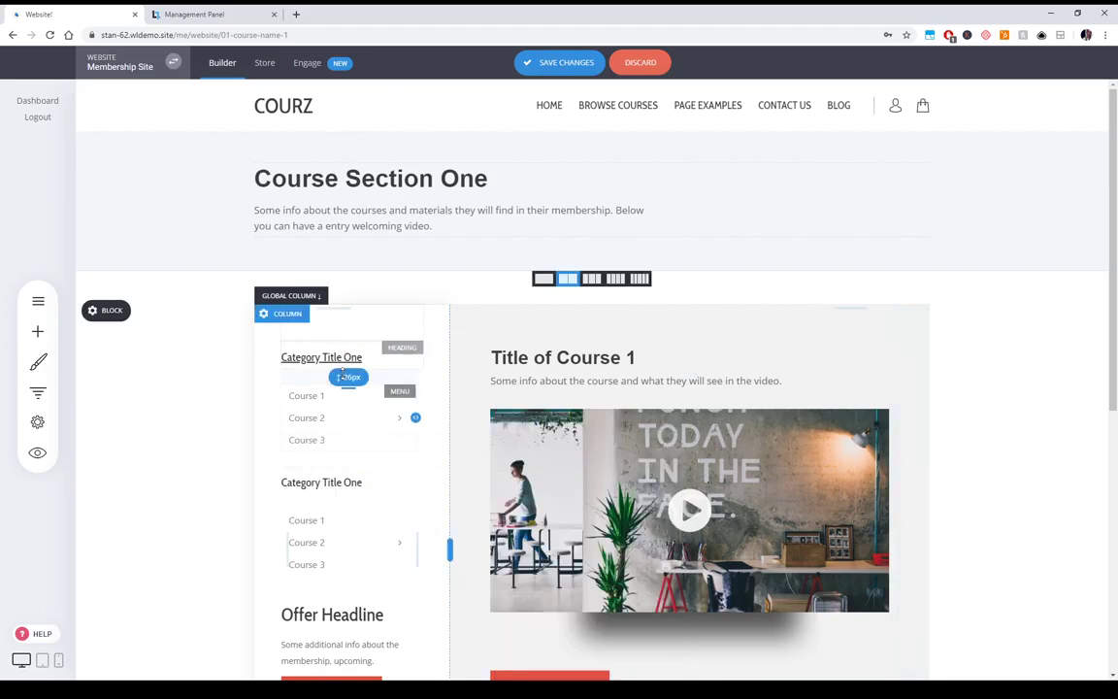
click(559, 62)
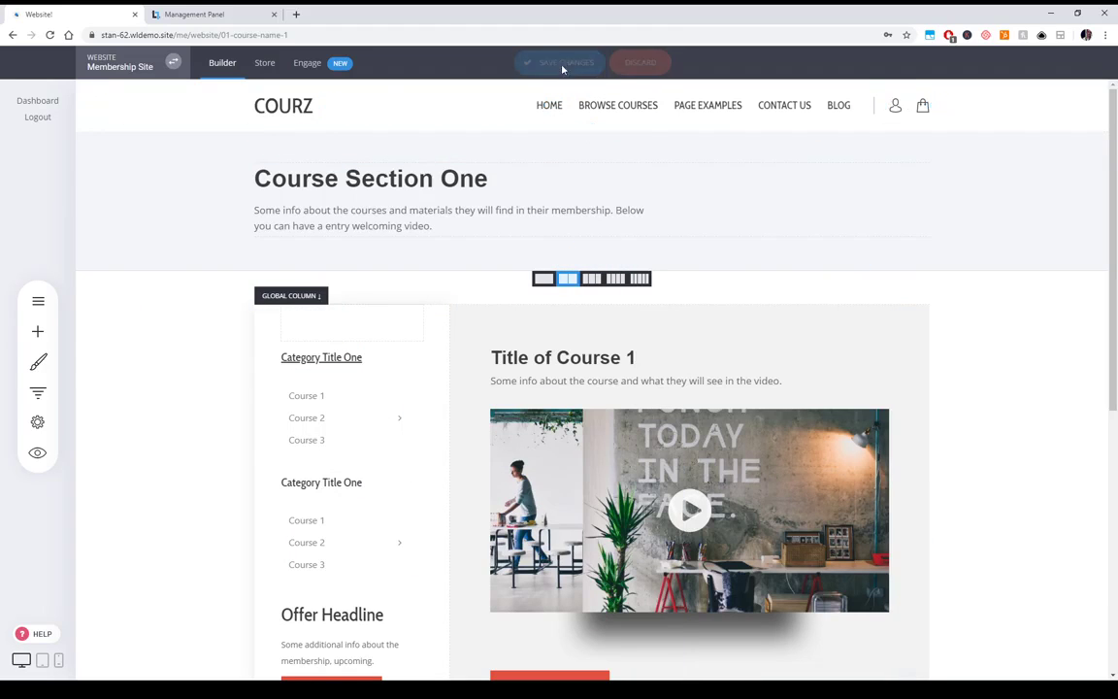
- Add a new page group named Course Group to the website's pages
click(47, 299)
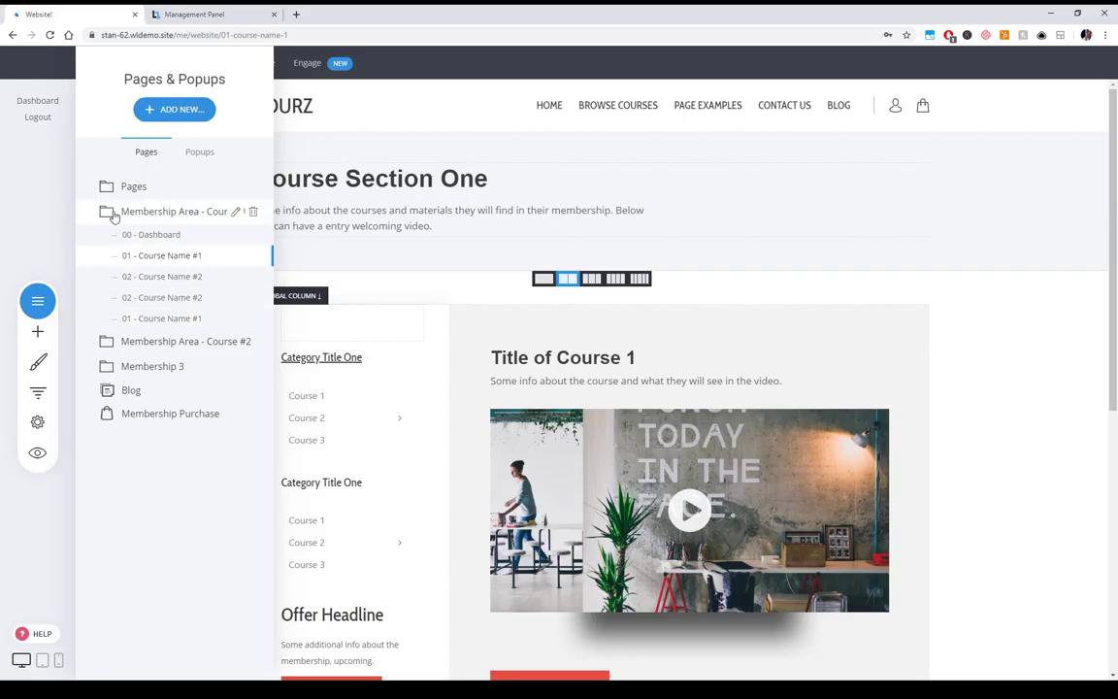
click(166, 109)
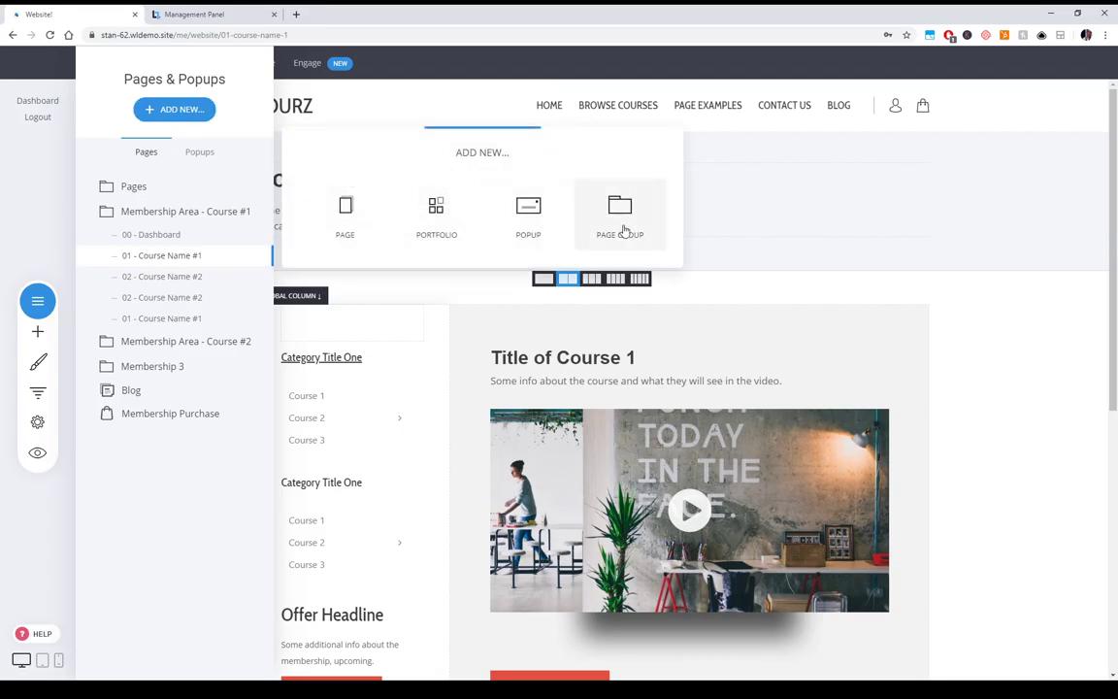
click(623, 223)
text(Course O)
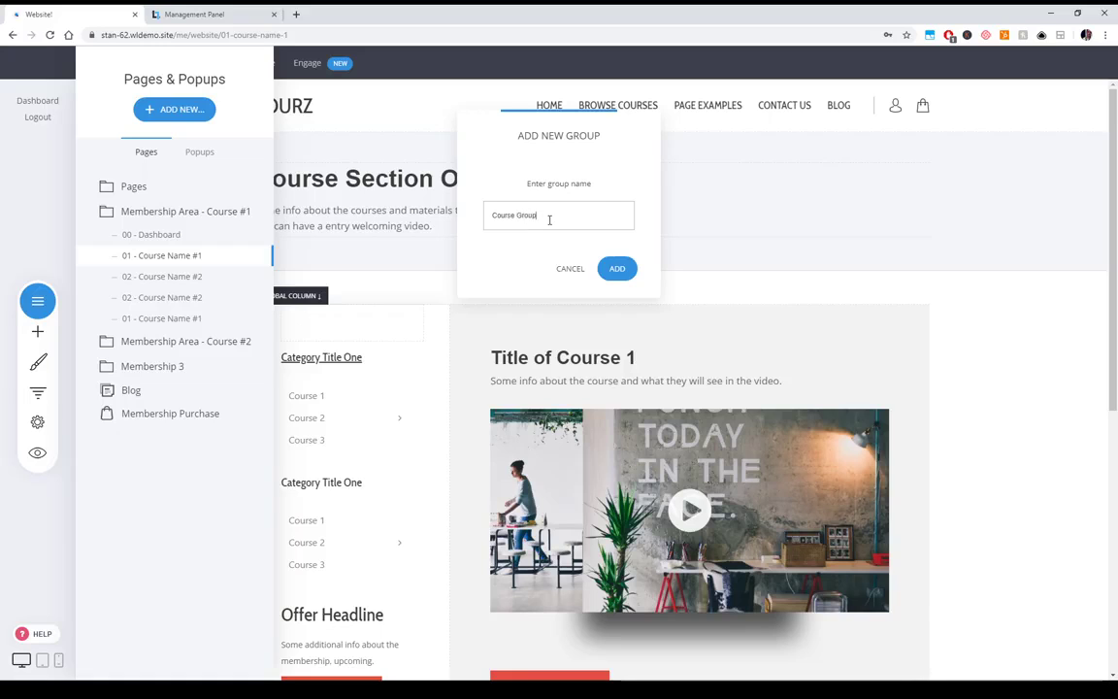
click(618, 268)
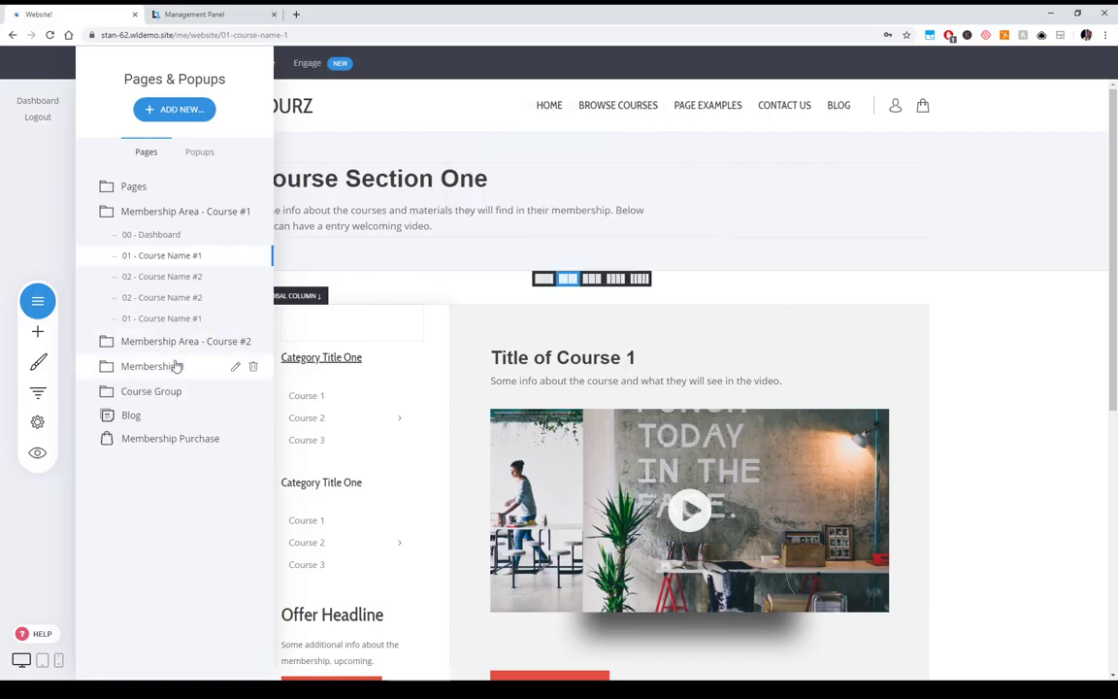
- Move the duplicated 01 - Course Name #1 page from Membership Area - Course #1 to Course Group and save its settings
click(180, 110)
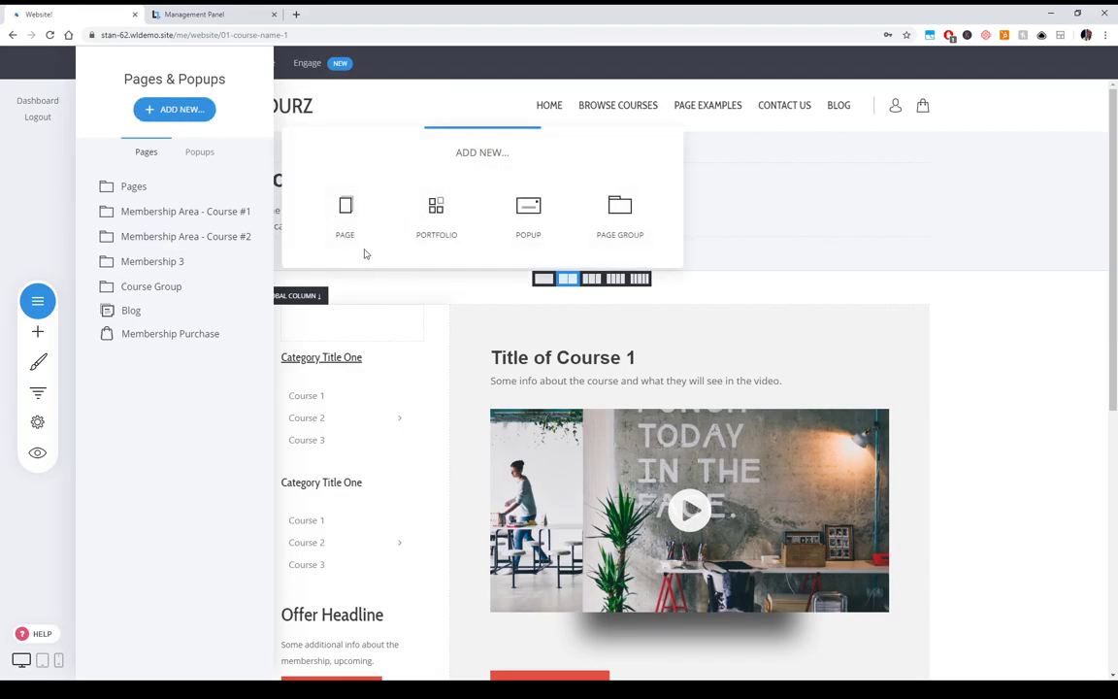
click(209, 212)
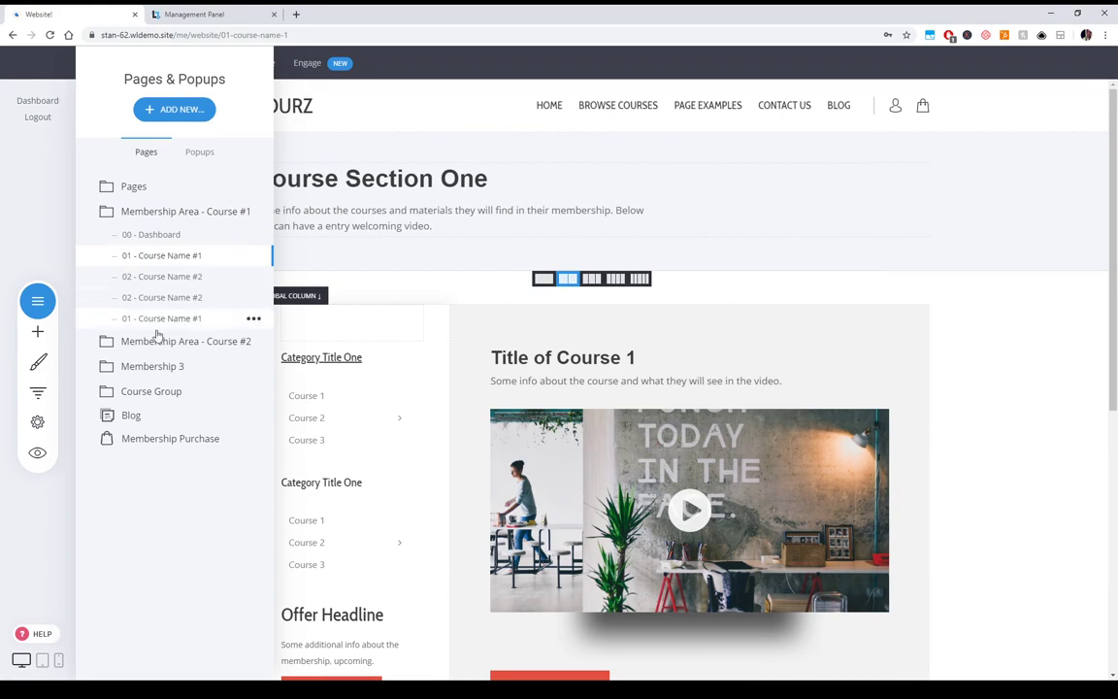
click(253, 320)
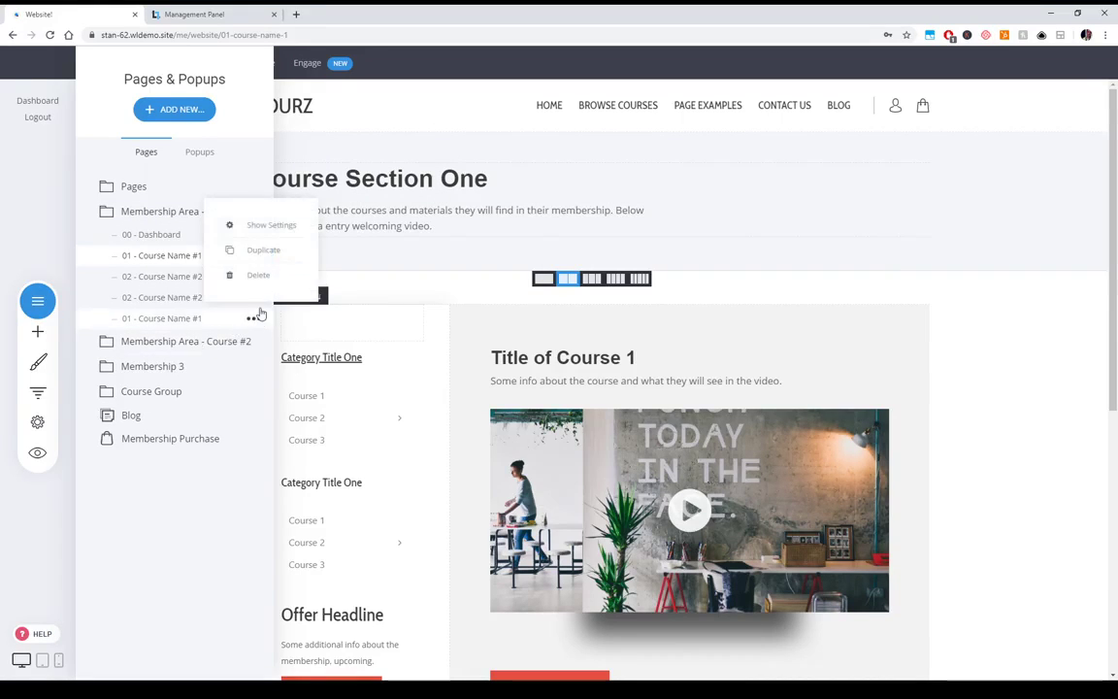
click(272, 225)
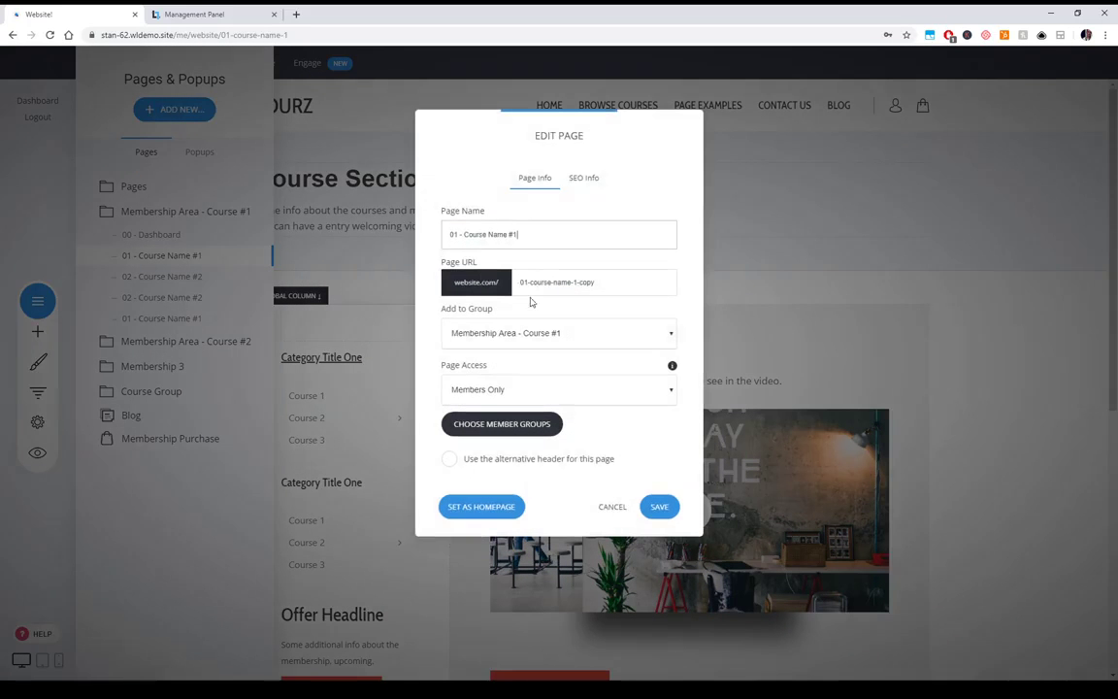
click(503, 399)
click(660, 506)
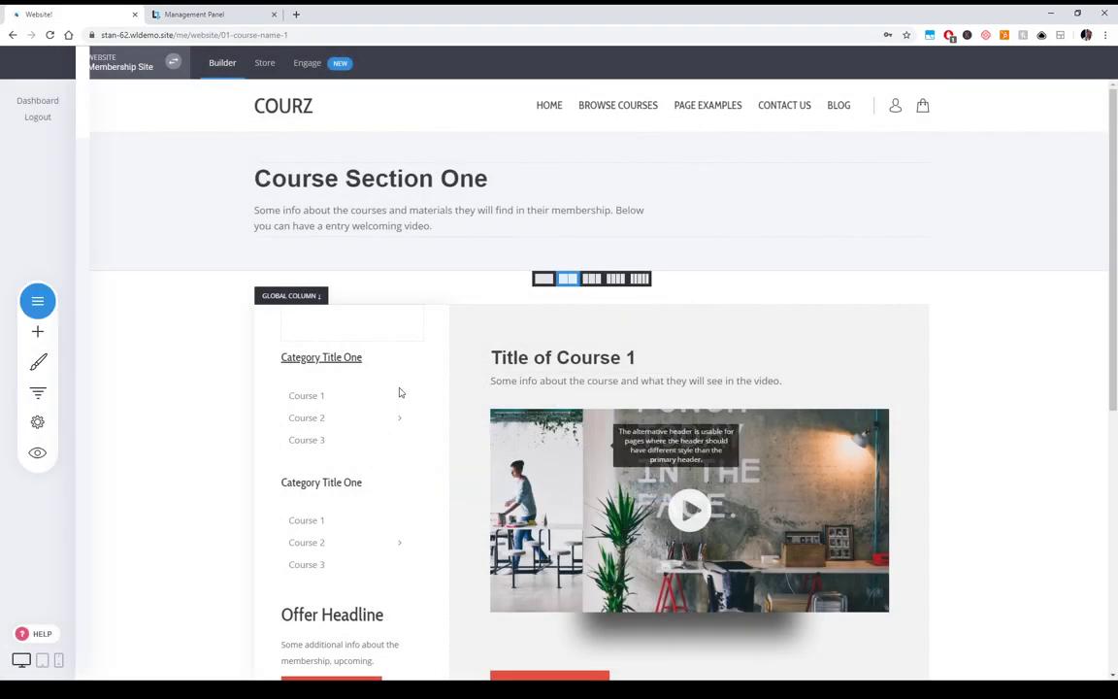
click(163, 368)
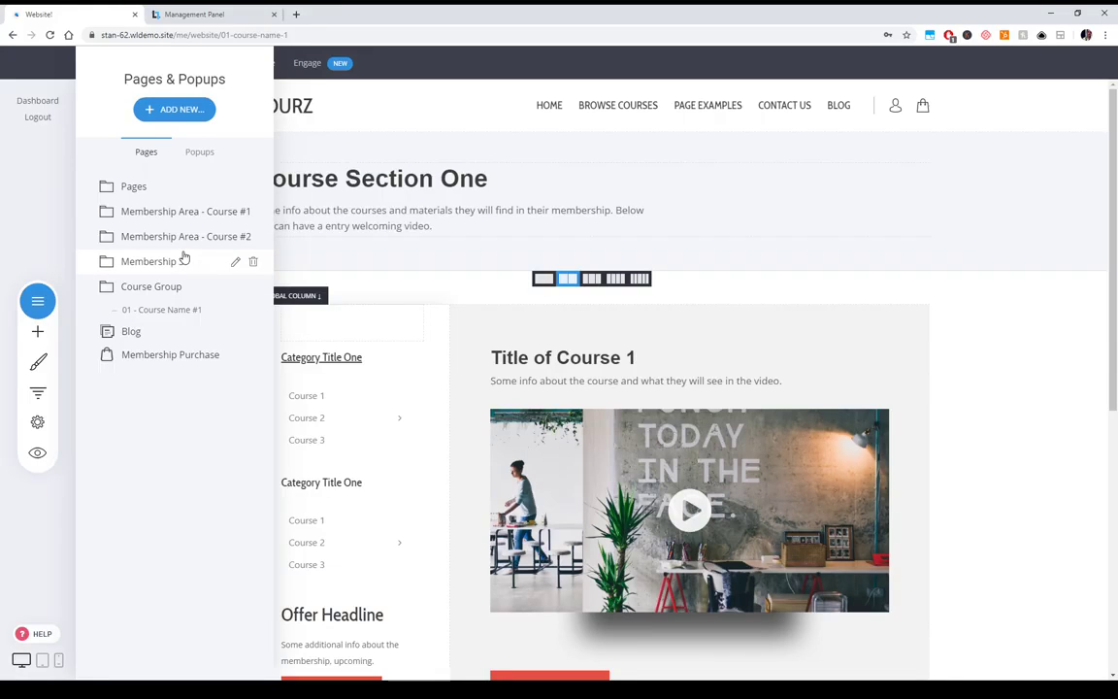
click(746, 333)
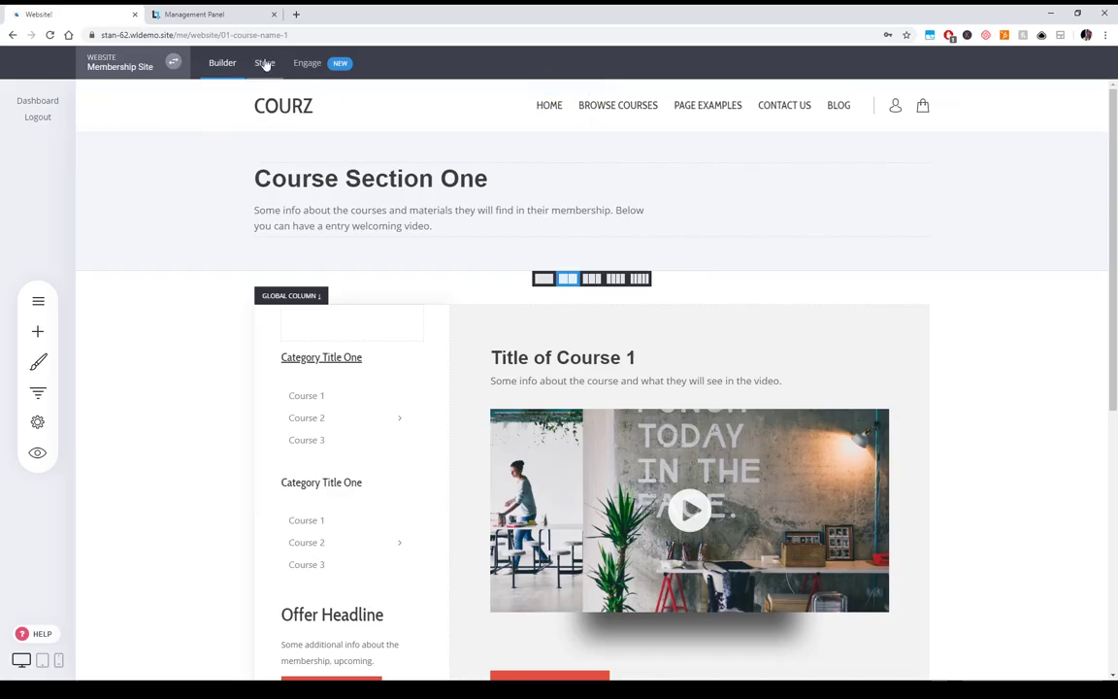
- Add a member group named VIP Members in the Engage contacts area and open its member list
key(F11)
click(309, 18)
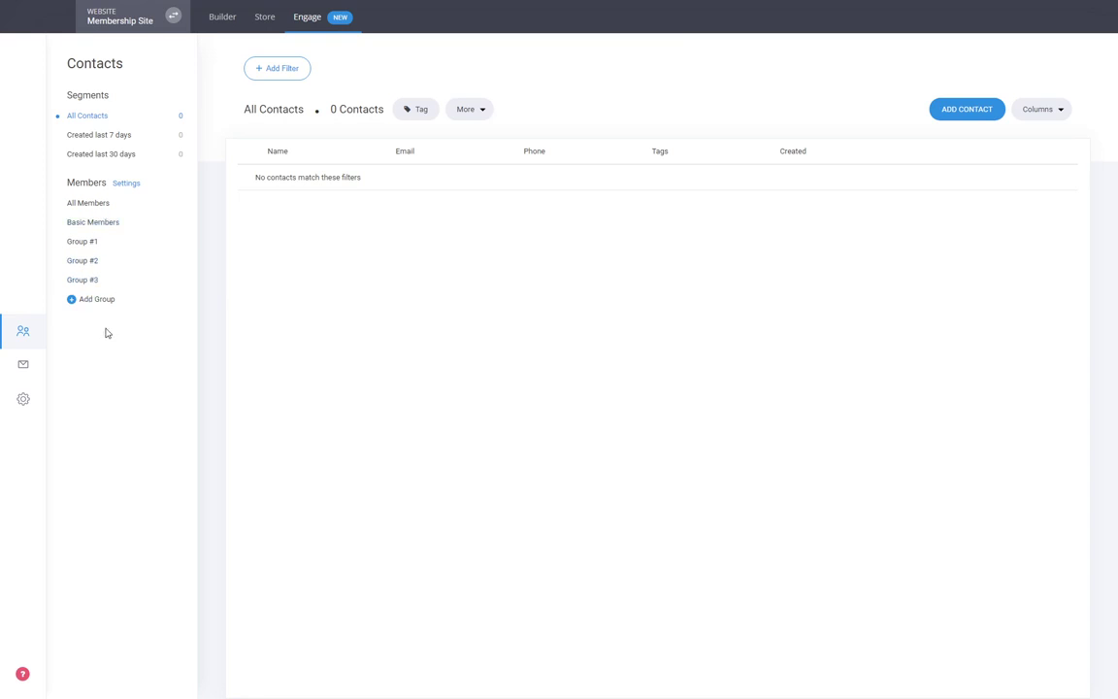
click(96, 300)
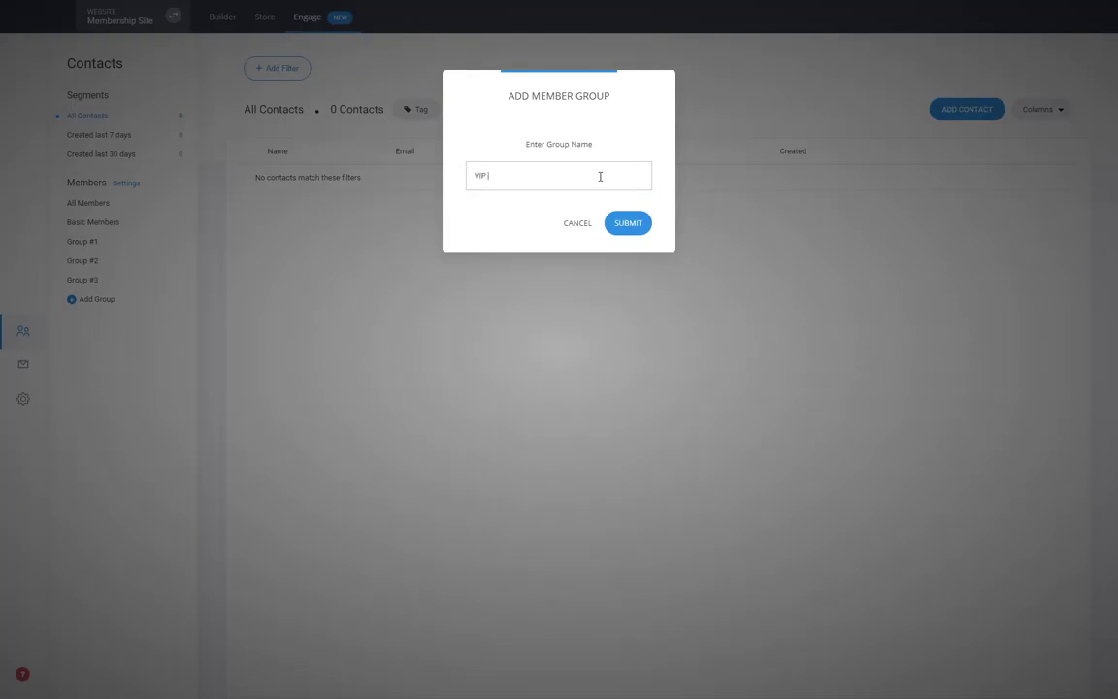
click(624, 224)
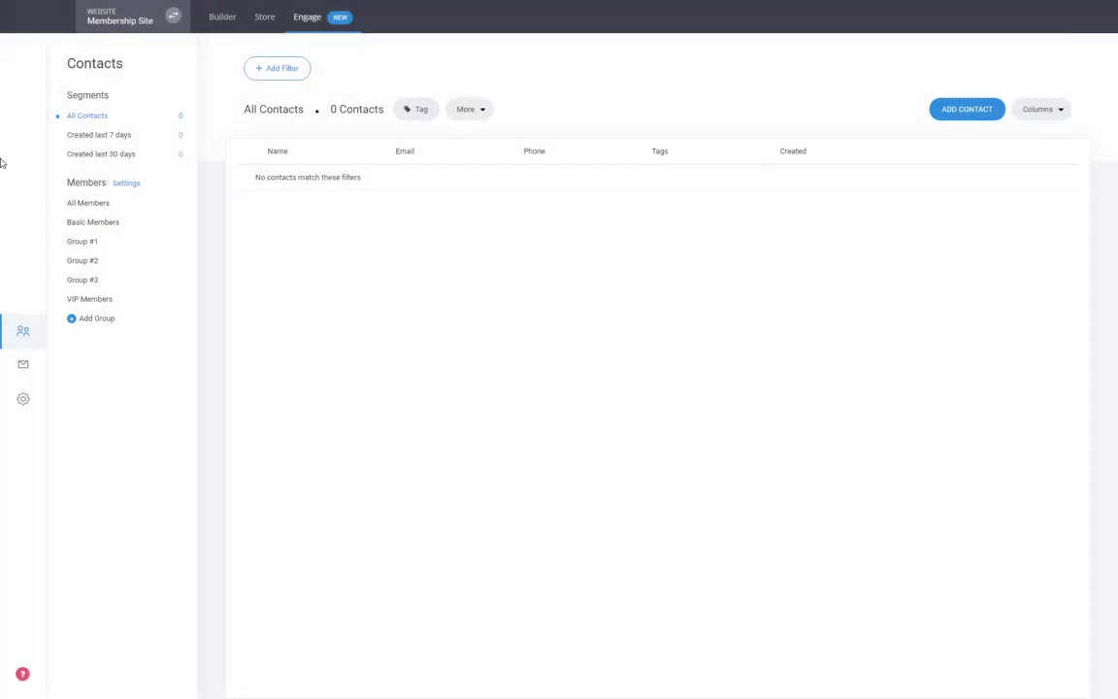
click(106, 302)
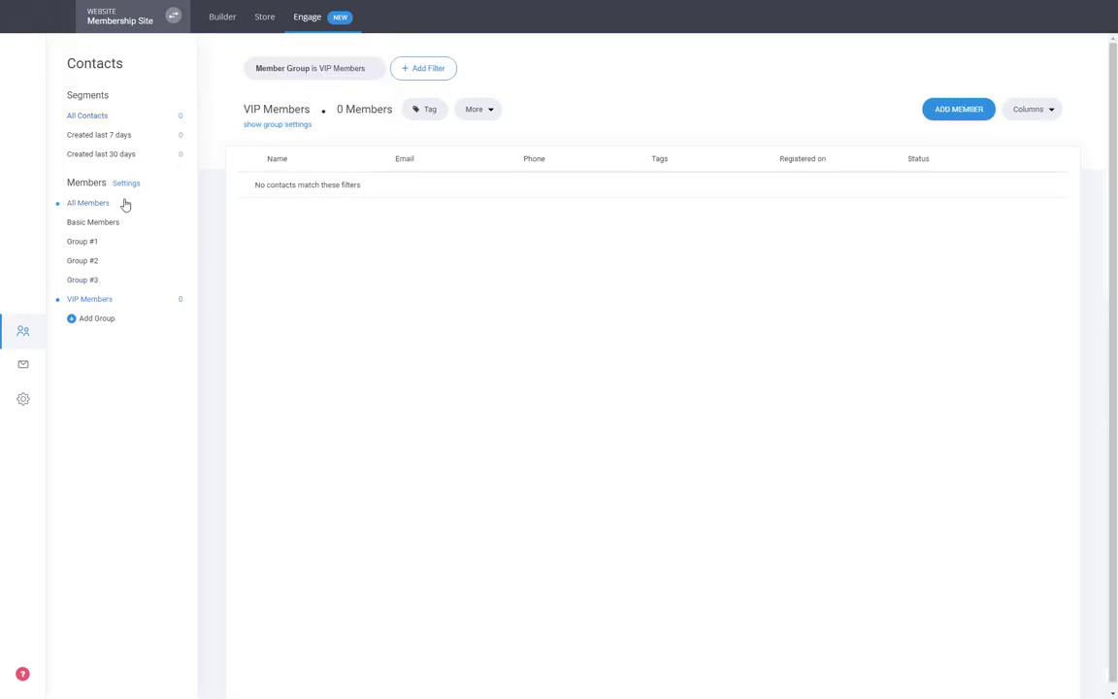
- Review the Group #1 settings for the page members are redirected to after login, leaving the link selection without changes
click(97, 247)
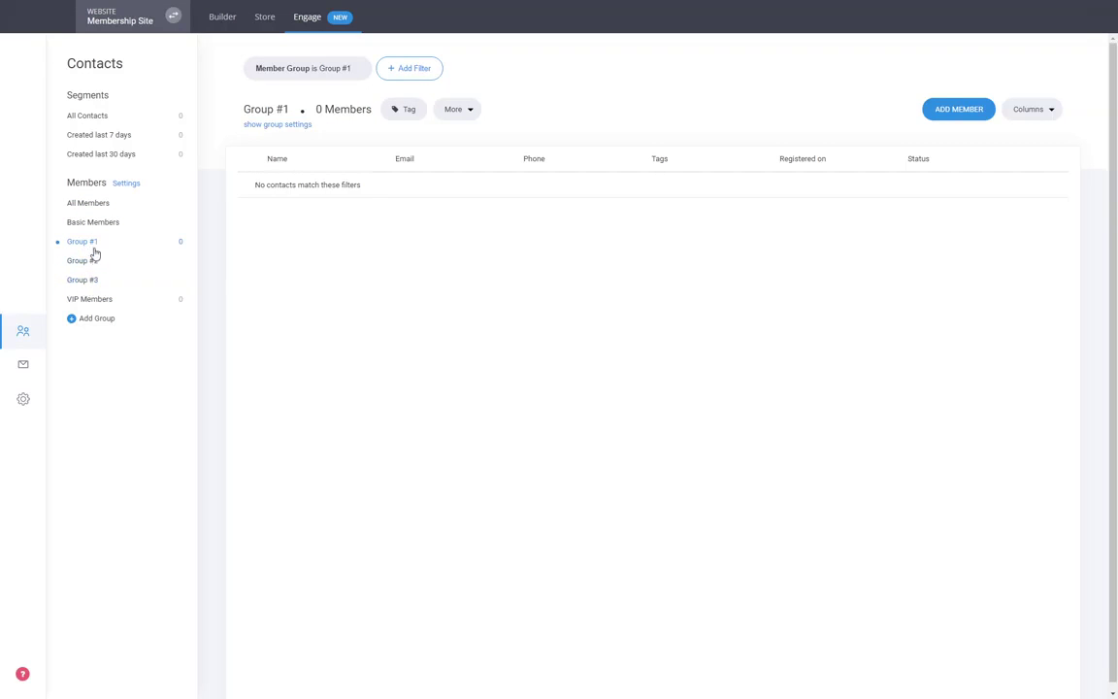
click(271, 127)
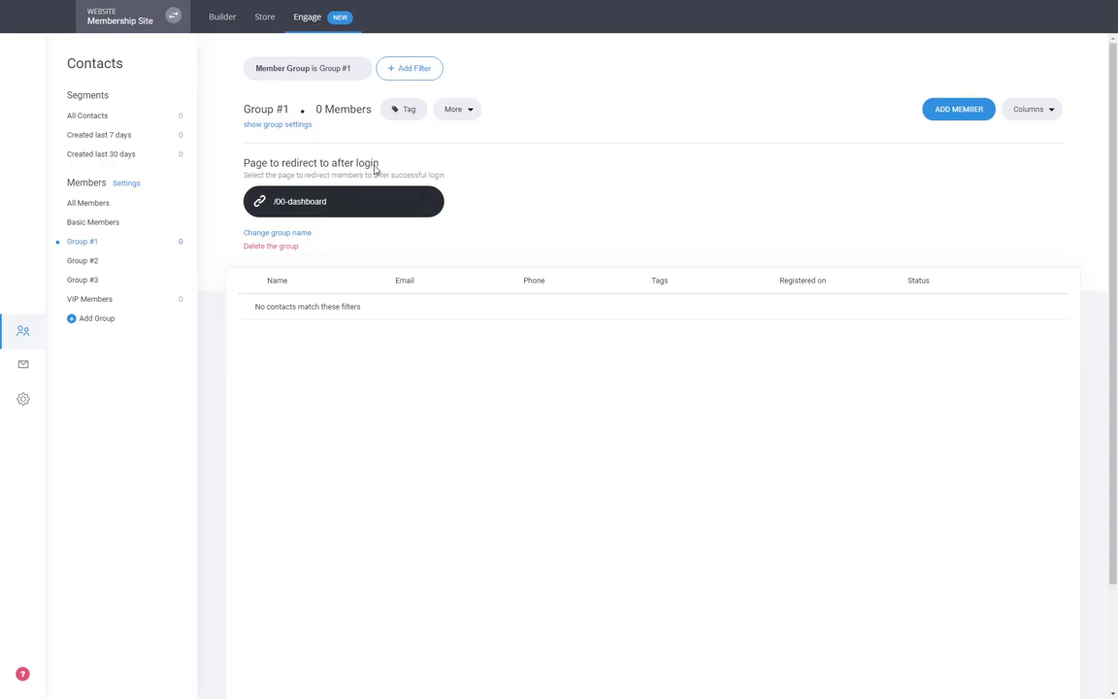
click(338, 209)
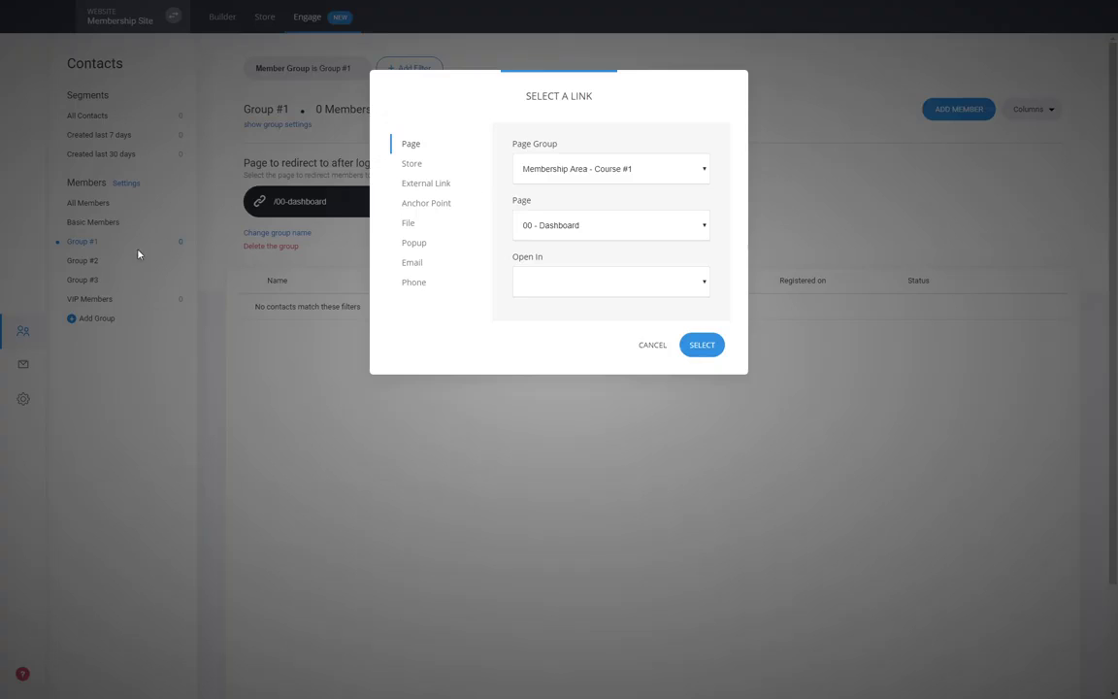
click(651, 347)
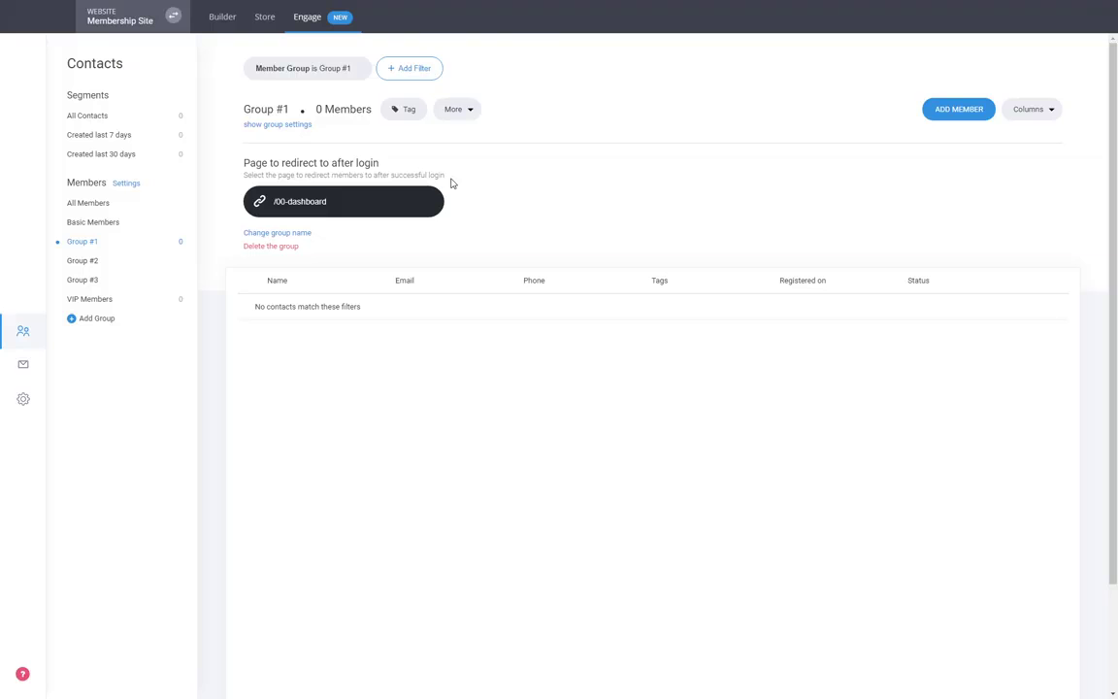
click(292, 201)
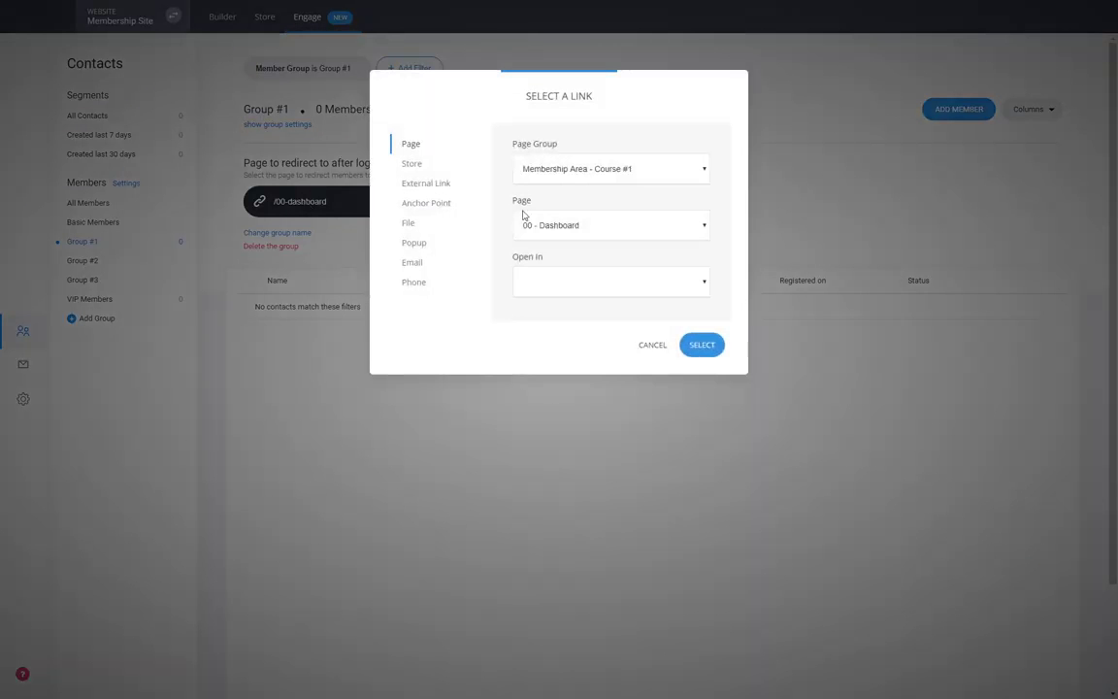
click(645, 345)
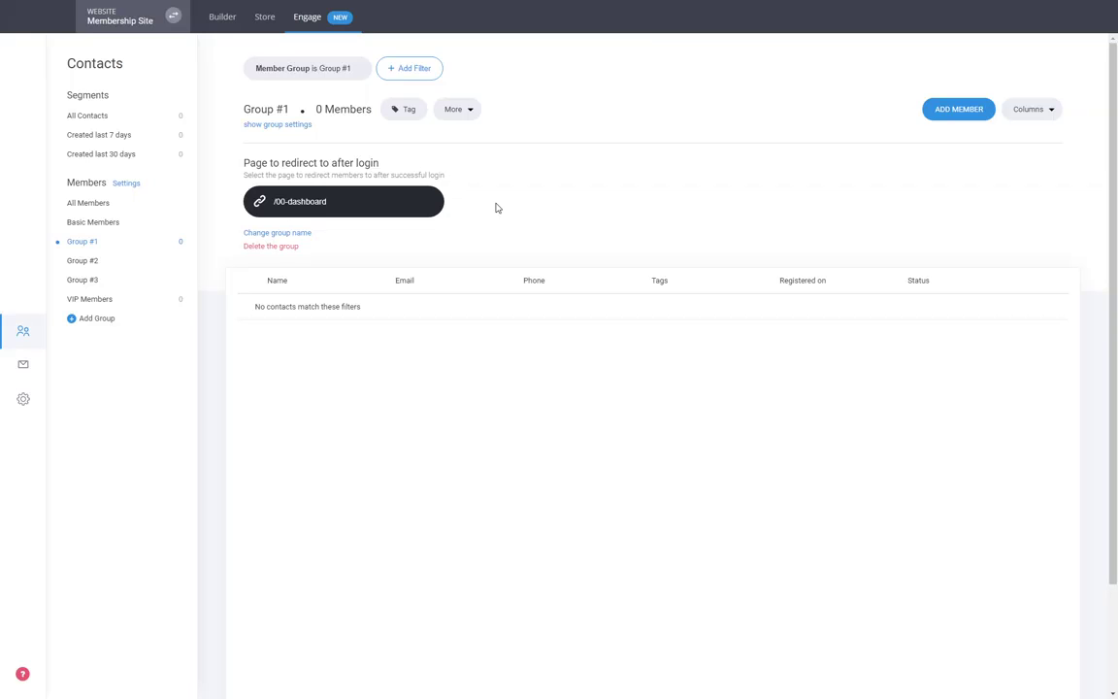
- Return to the Builder and view the Individual Course Page from the Pages group
click(222, 19)
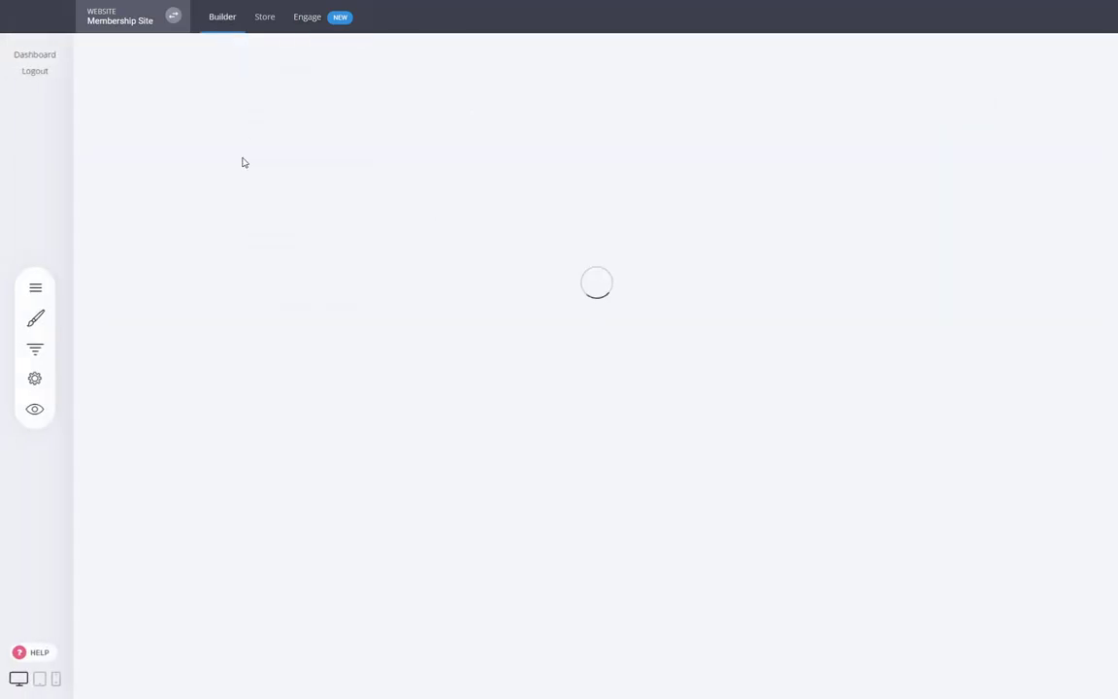
click(44, 293)
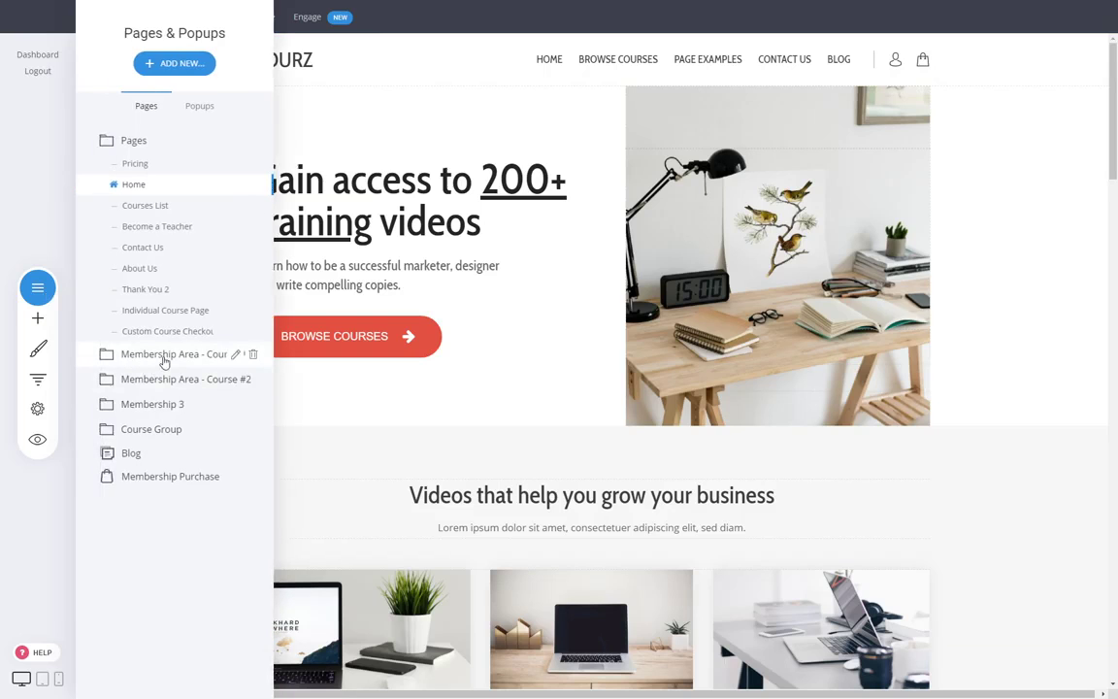
click(167, 322)
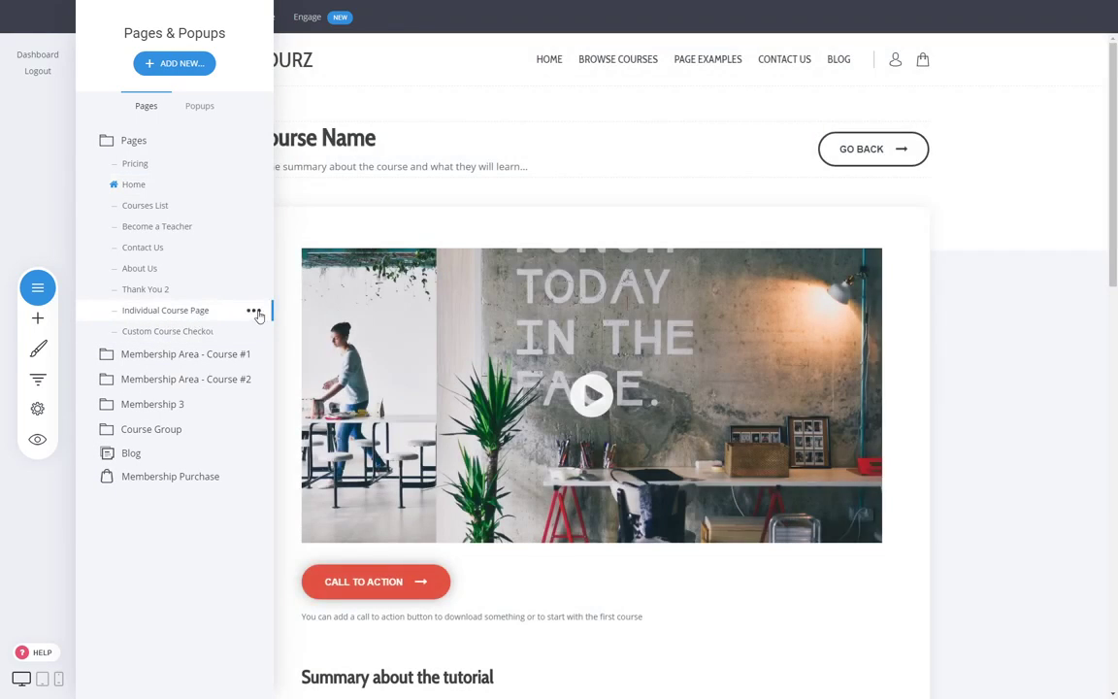
click(973, 305)
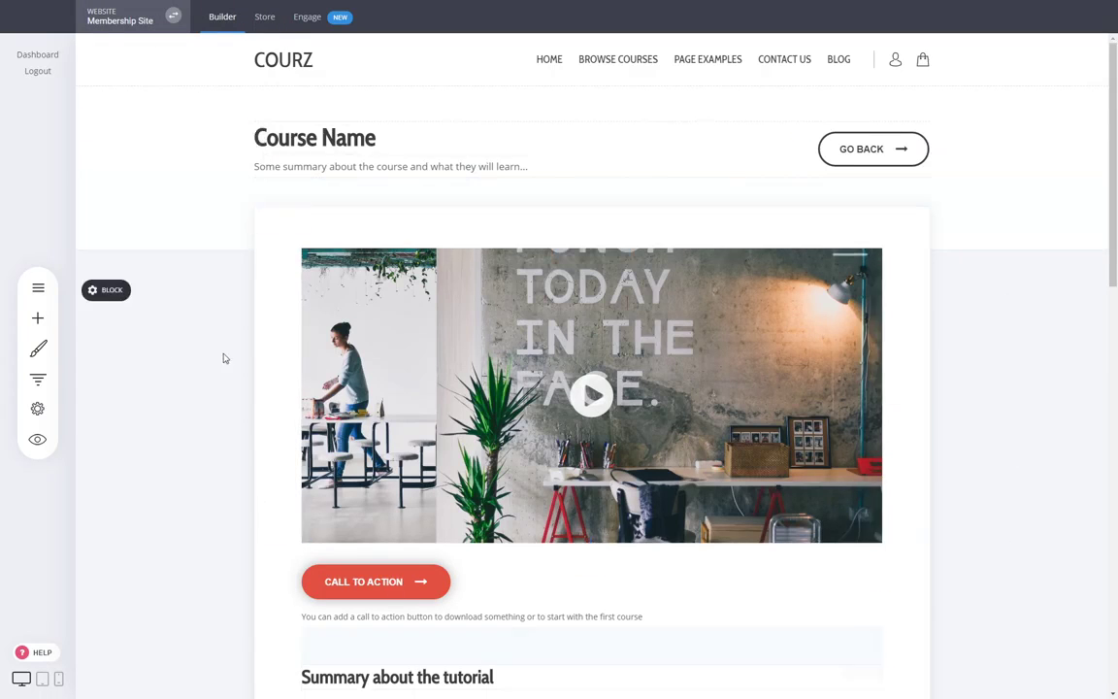
- Set the after-login redirect of member group Group #2 to Individual Course Page in the Pages group
click(328, 20)
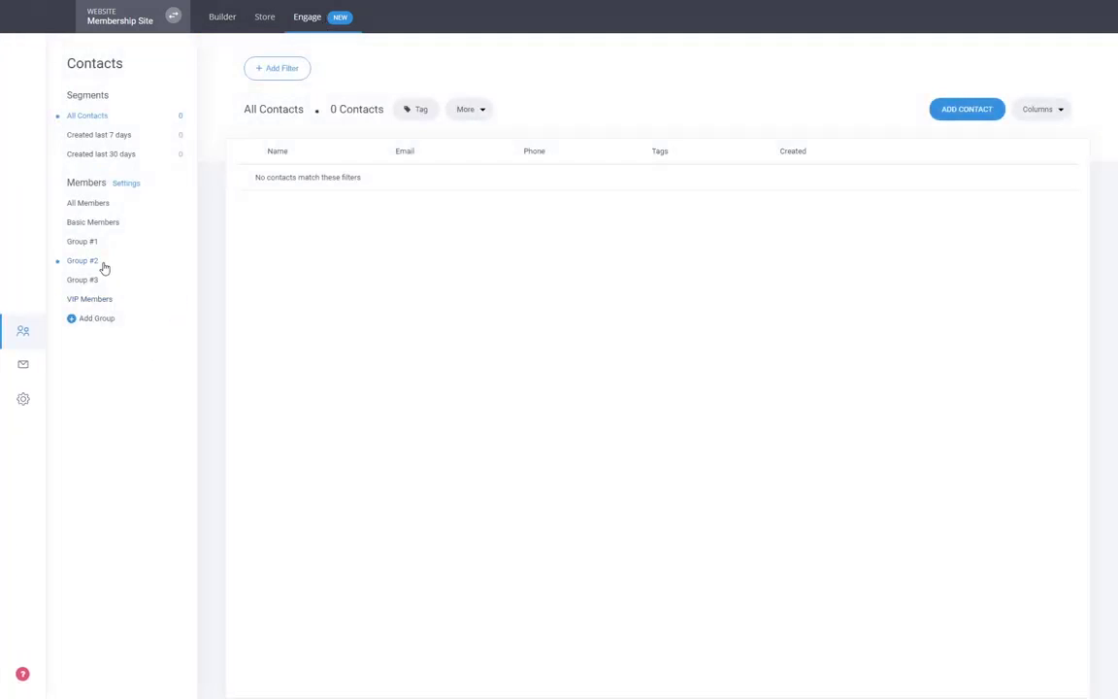
click(97, 264)
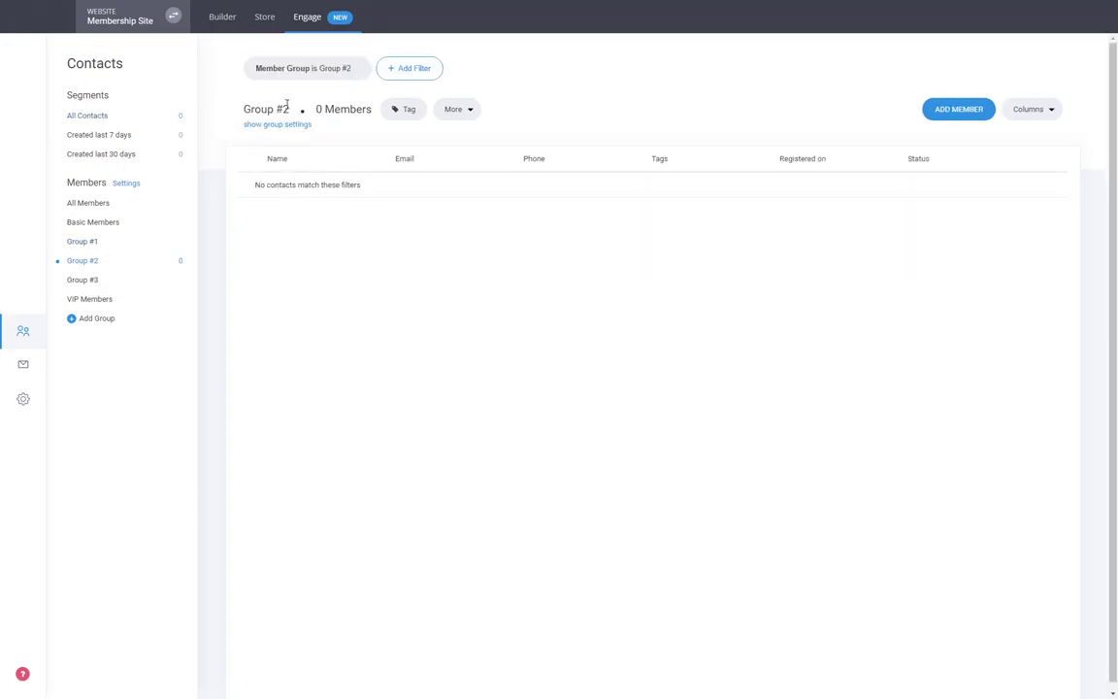
click(305, 126)
click(352, 202)
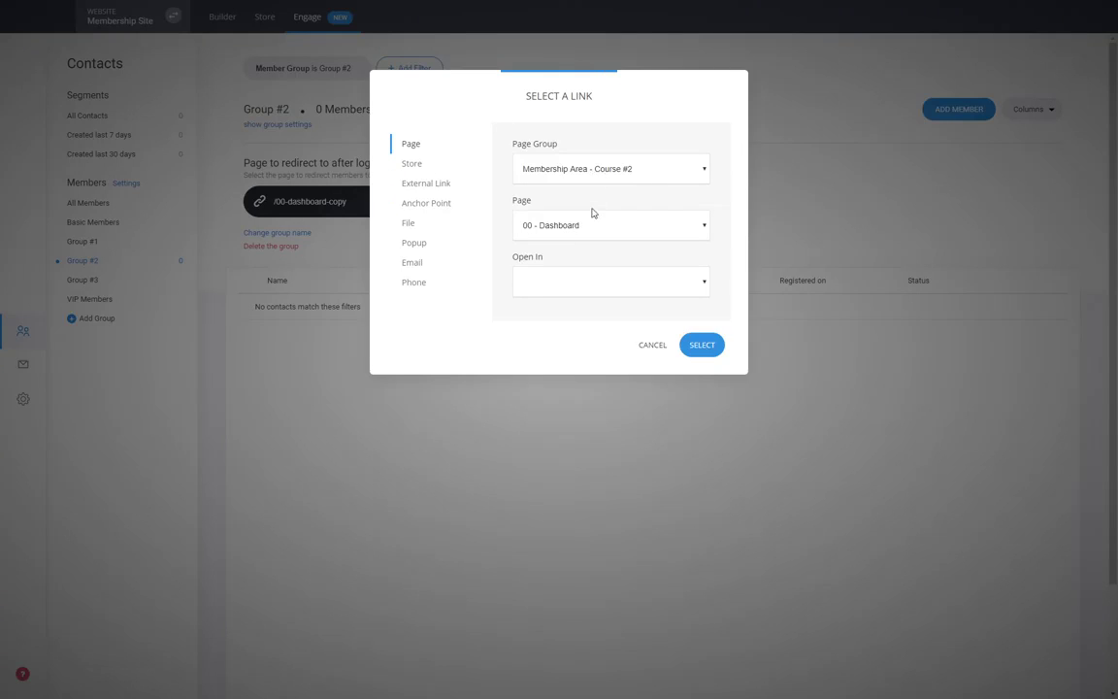
click(558, 198)
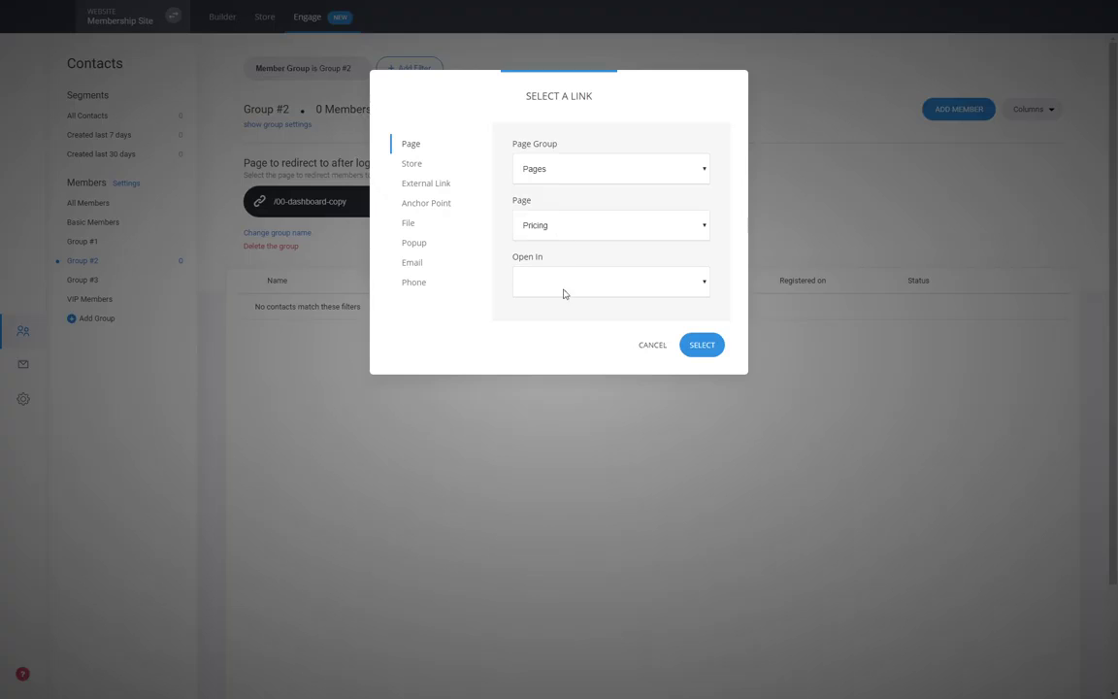
click(564, 324)
click(703, 345)
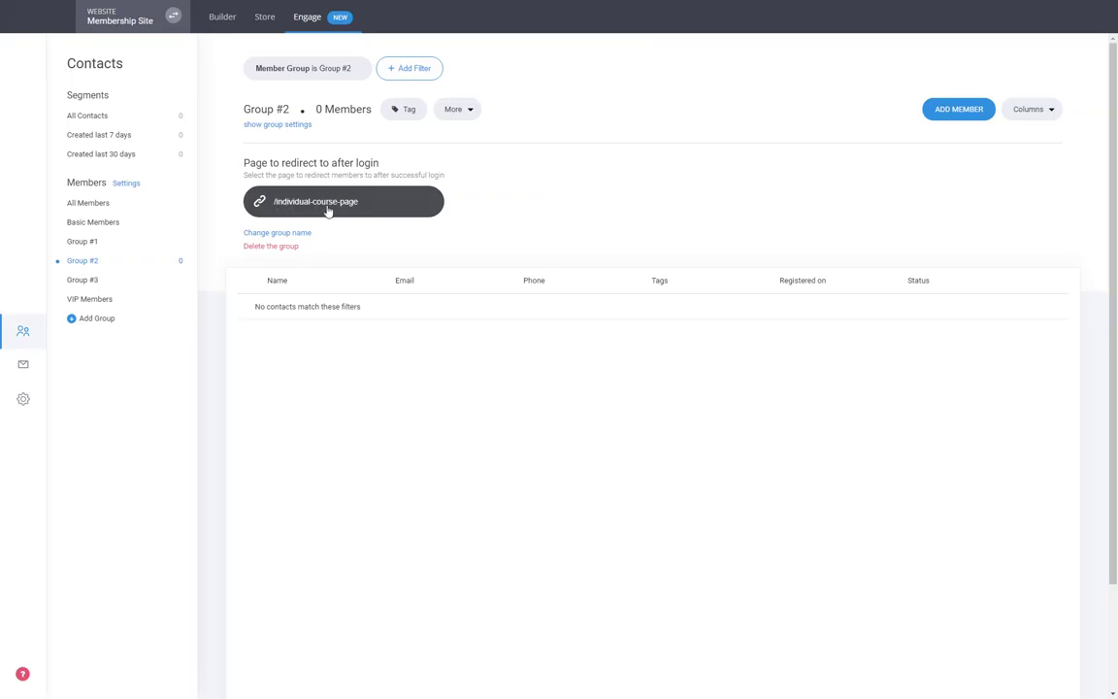
- Return to the Builder and view the page settings of Individual Course Page, closing them without changes
click(238, 32)
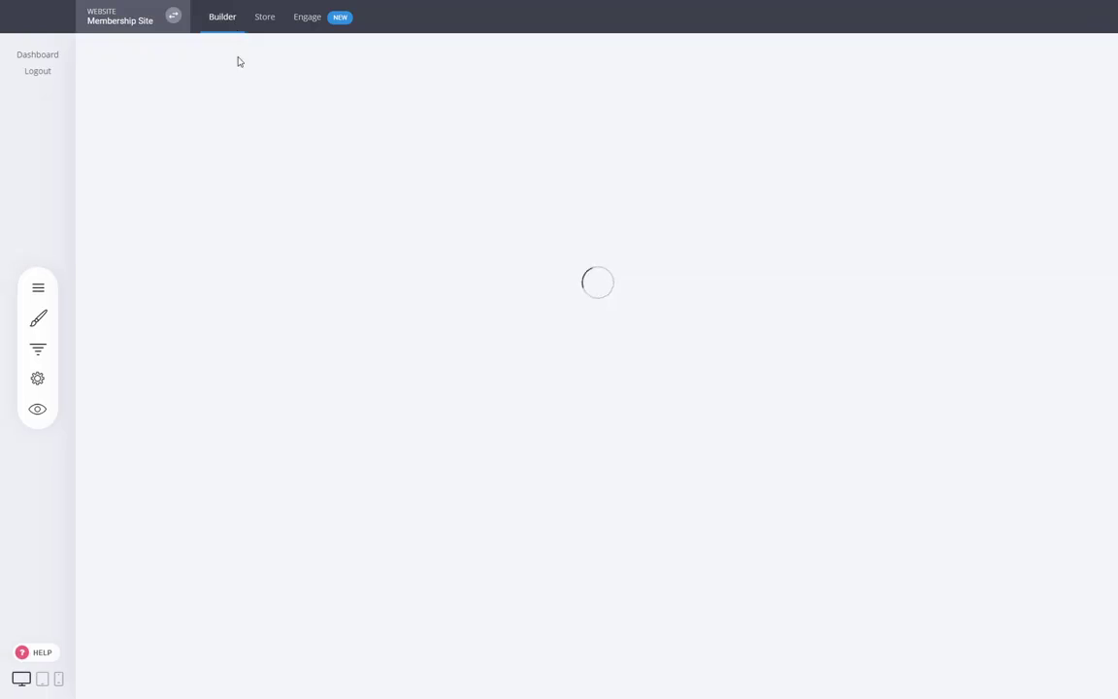
click(38, 291)
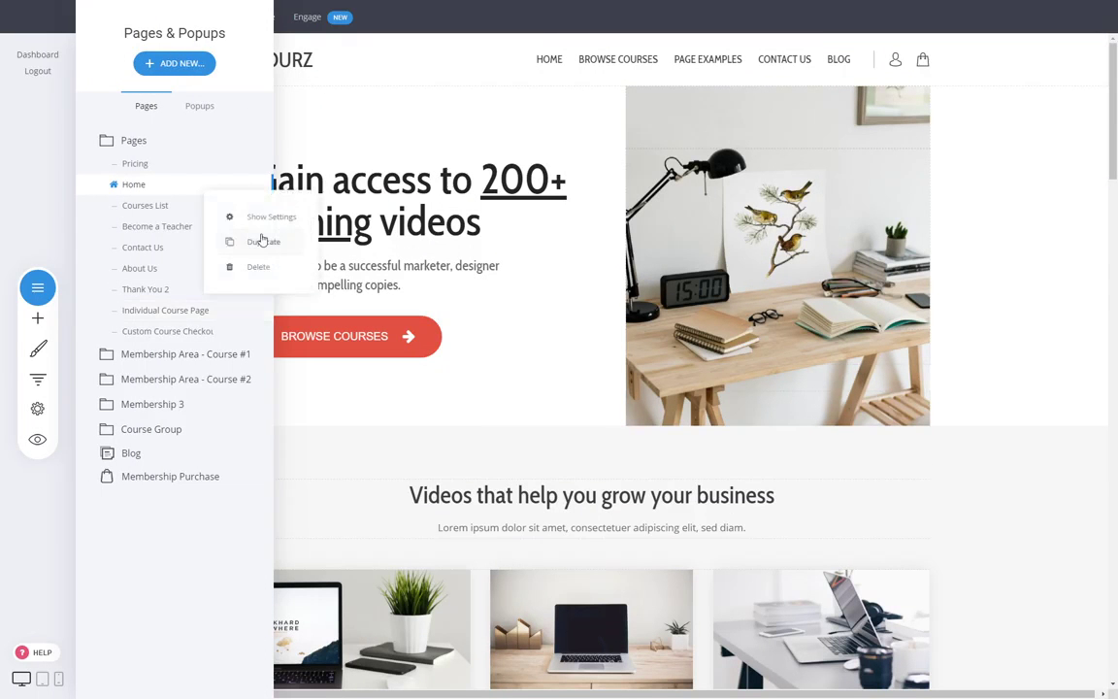
click(257, 217)
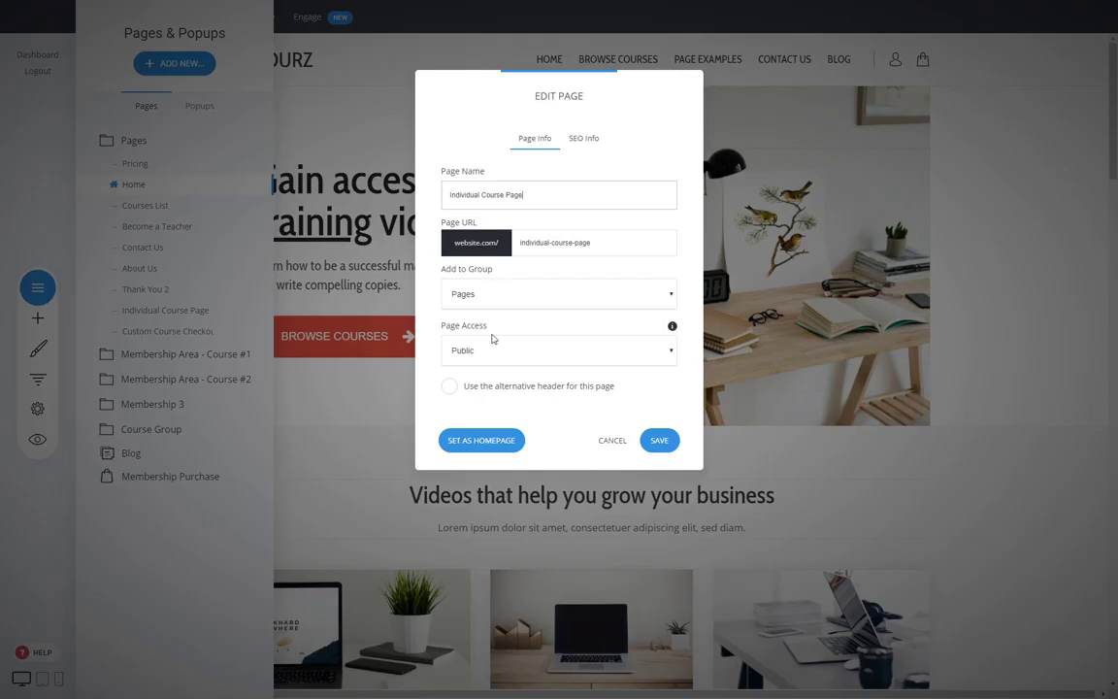
click(610, 441)
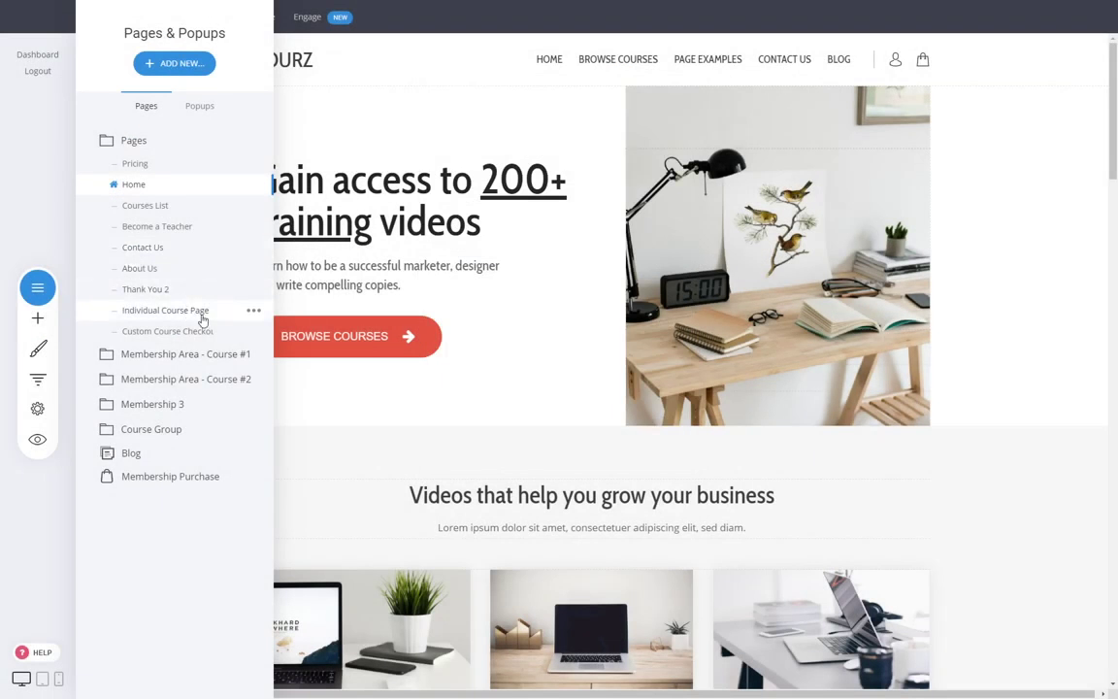
- Set Individual Course Page's access to Members Only for member group Group #2 and save the page settings
click(253, 312)
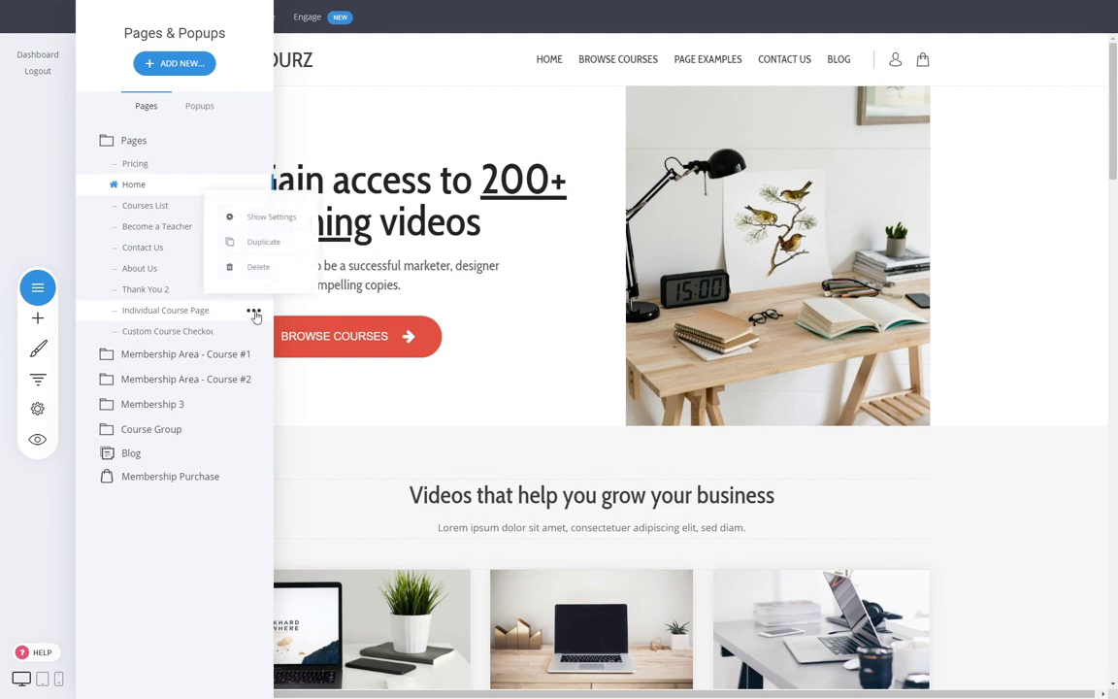
click(262, 219)
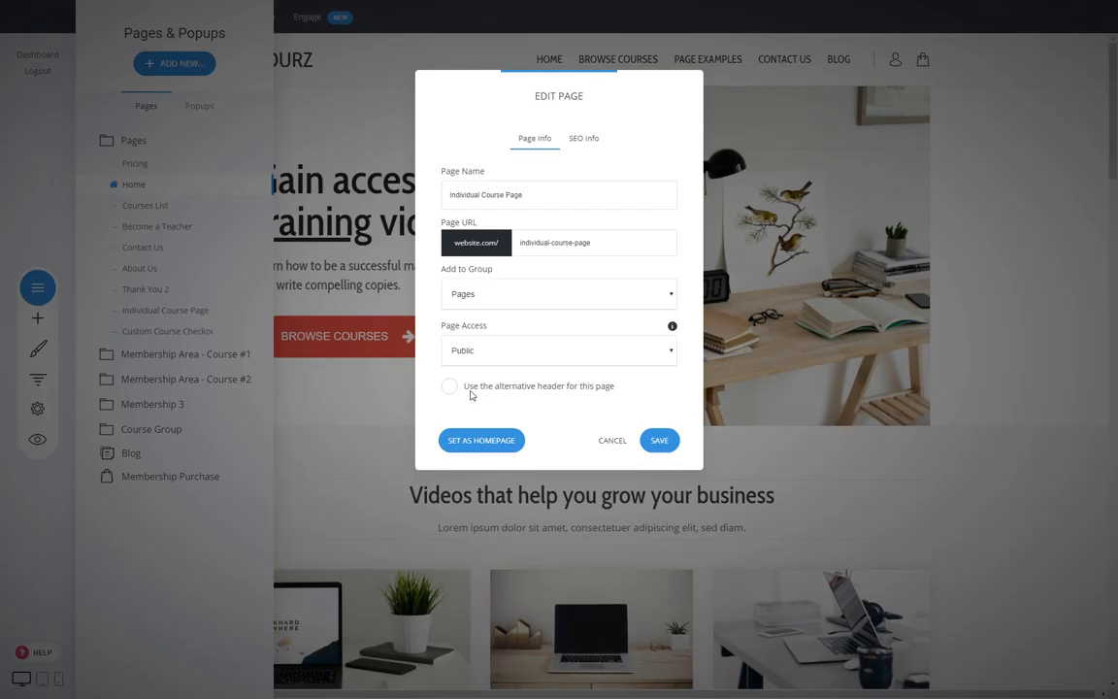
click(471, 399)
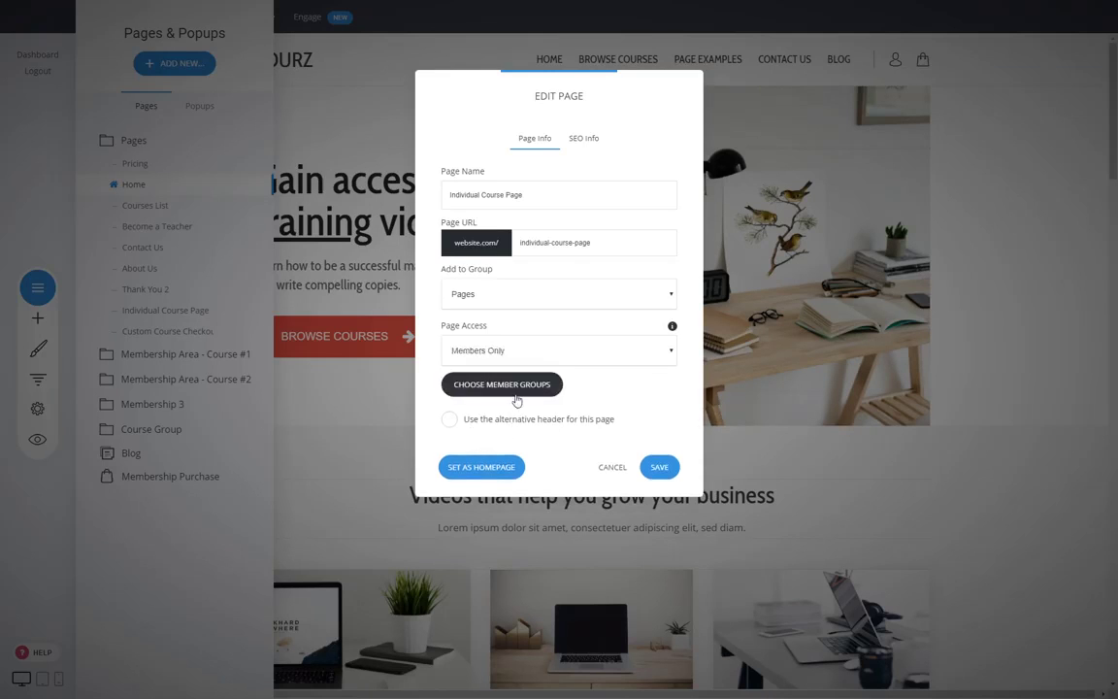
click(519, 386)
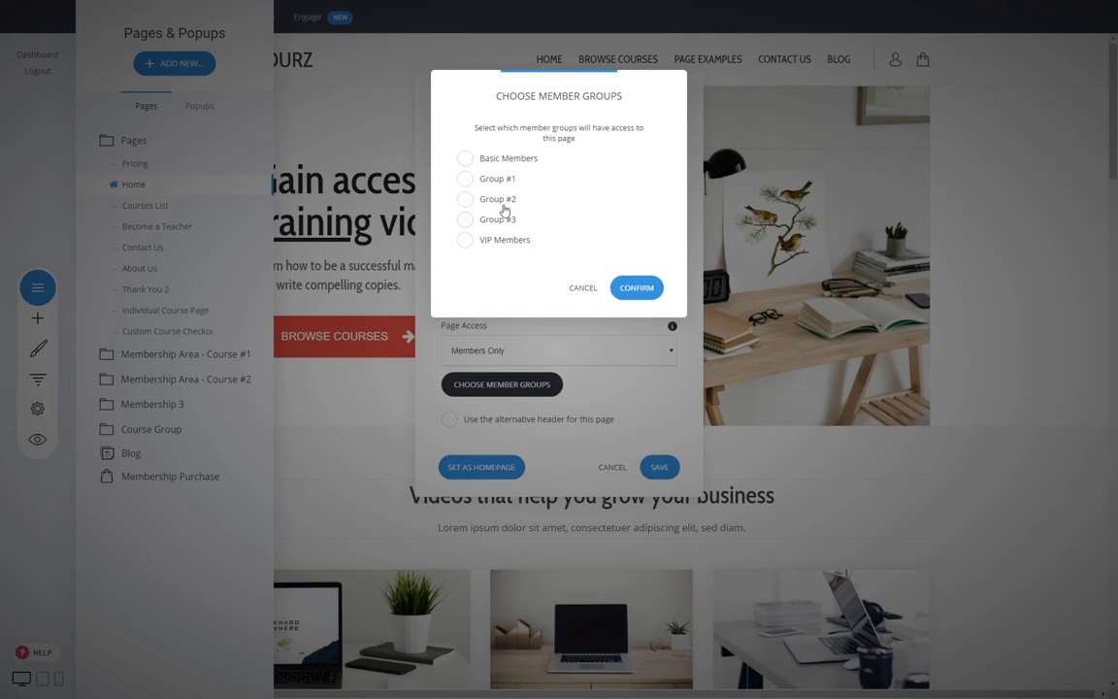
click(502, 201)
drag(546, 98, 765, 127)
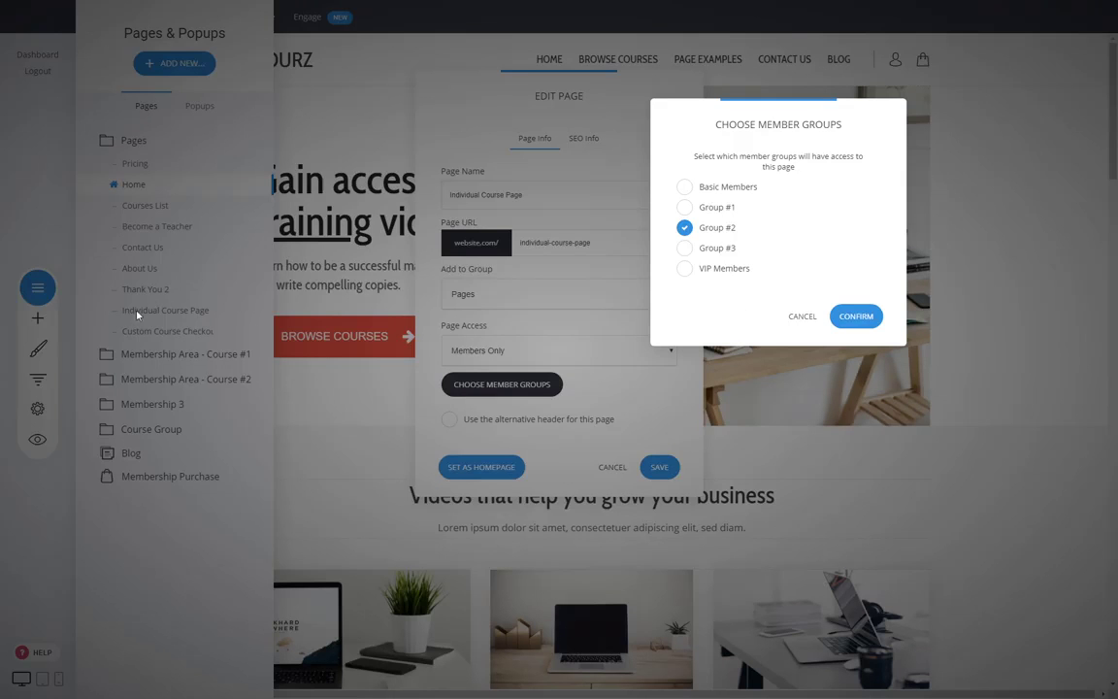
click(857, 316)
click(657, 465)
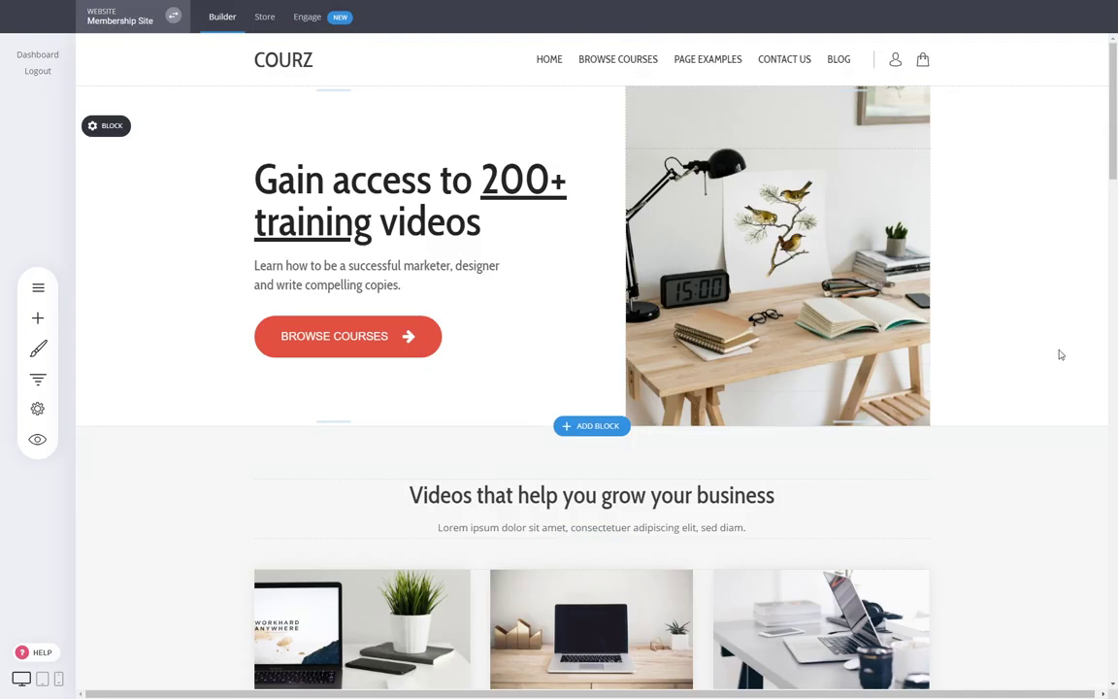
- Review which member groups can access the 00 - Dashboard page in Membership Area - Course #1, keeping its selection
click(38, 287)
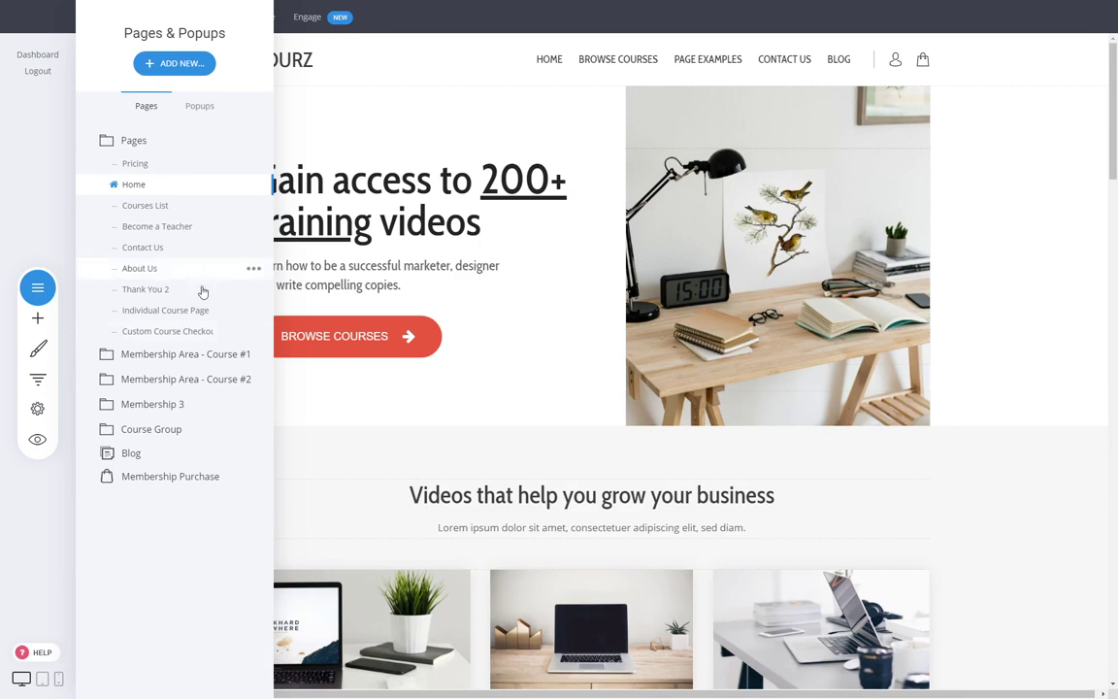
click(178, 363)
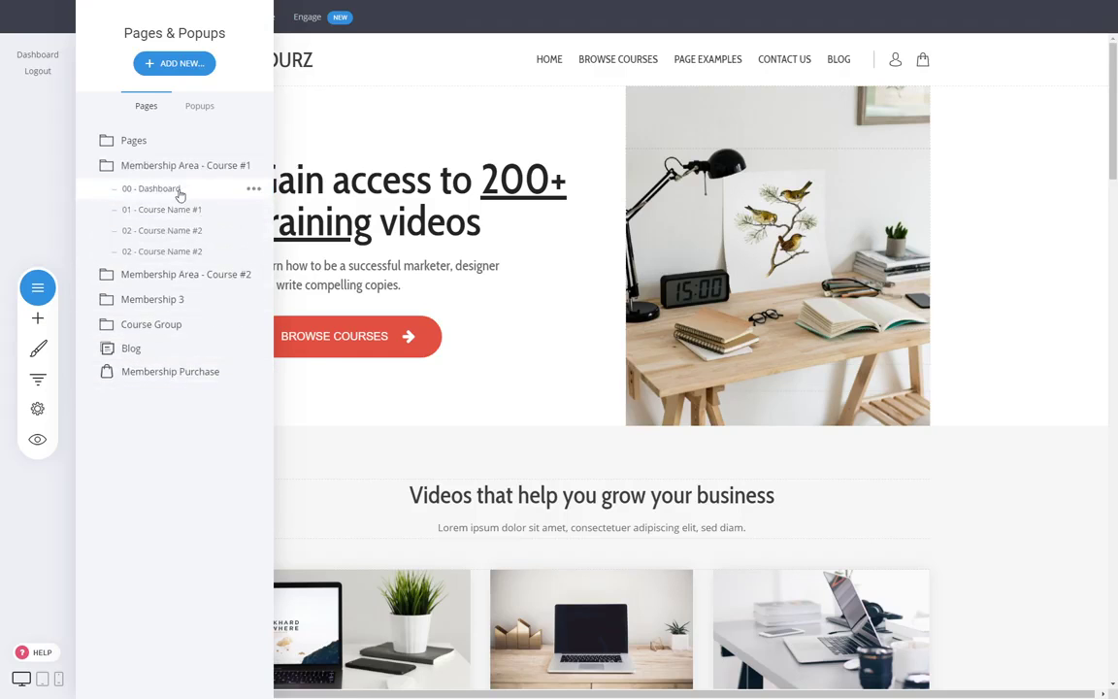
click(251, 190)
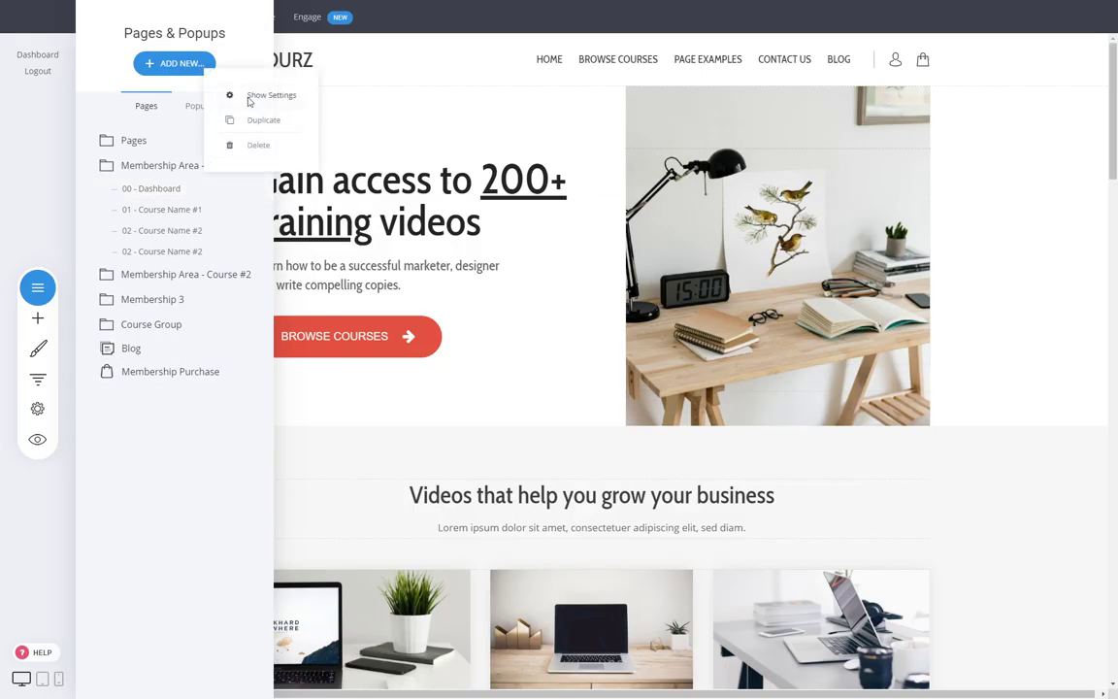
click(244, 95)
click(492, 383)
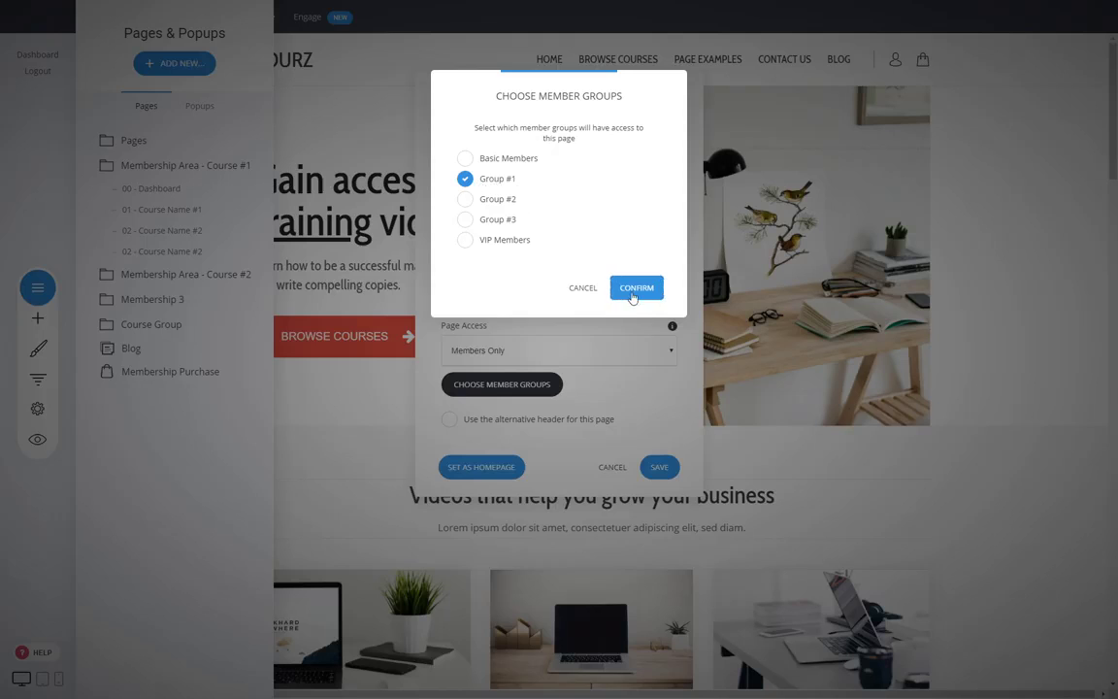
click(636, 286)
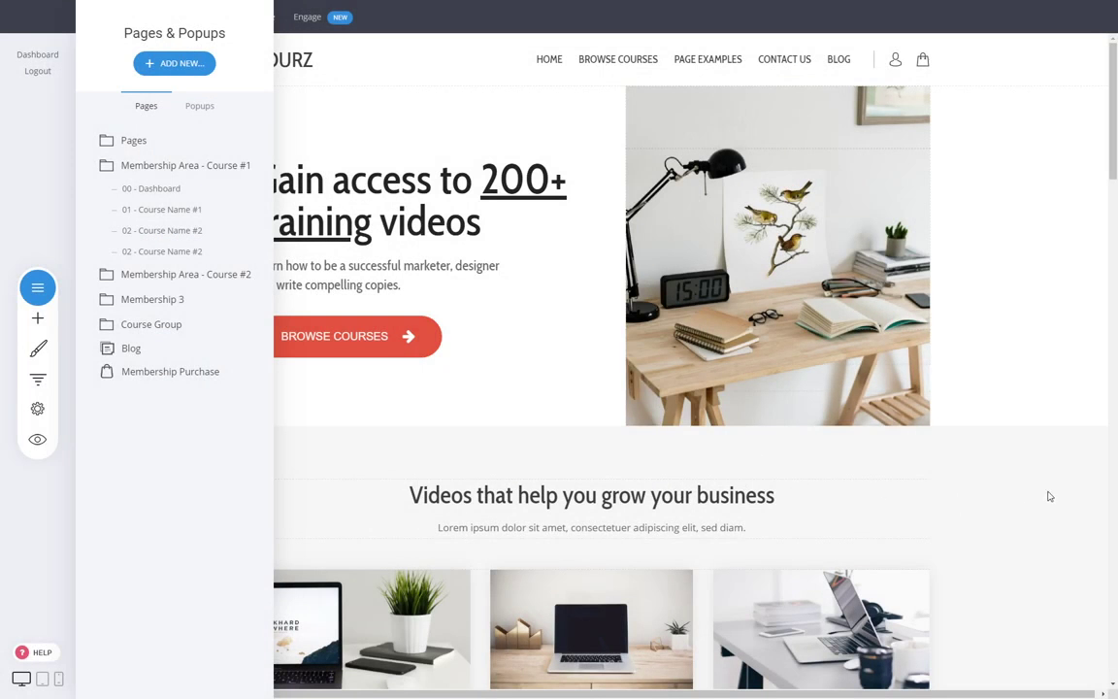
click(932, 448)
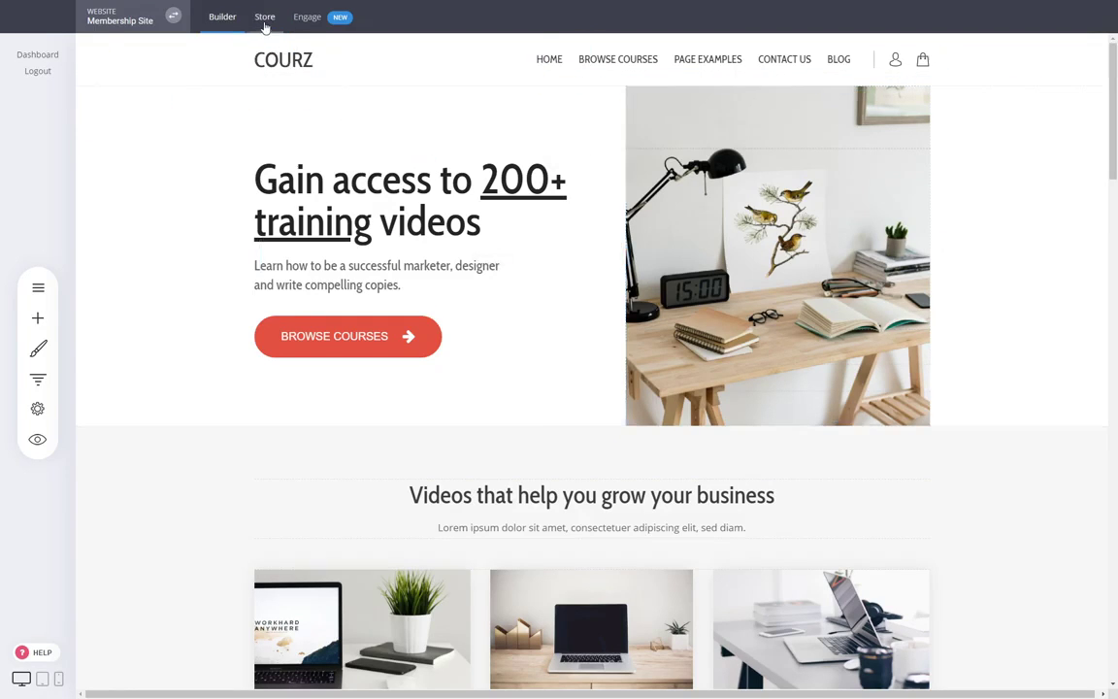
- Open the Store's product list and start a new product of the Membership type
click(265, 20)
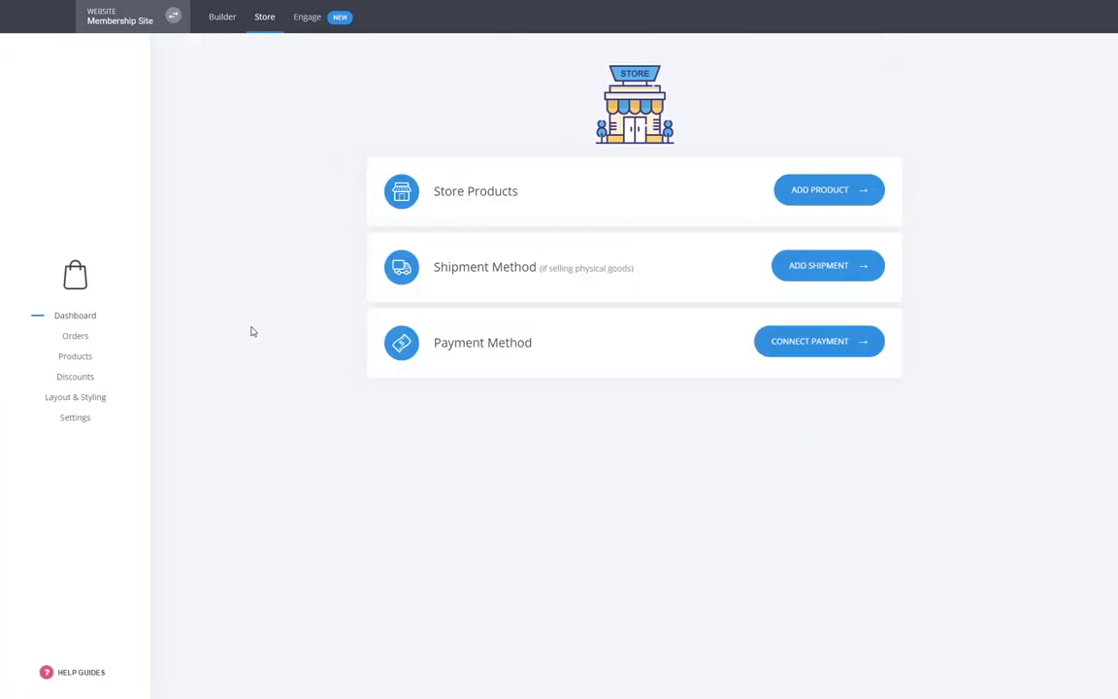
click(77, 357)
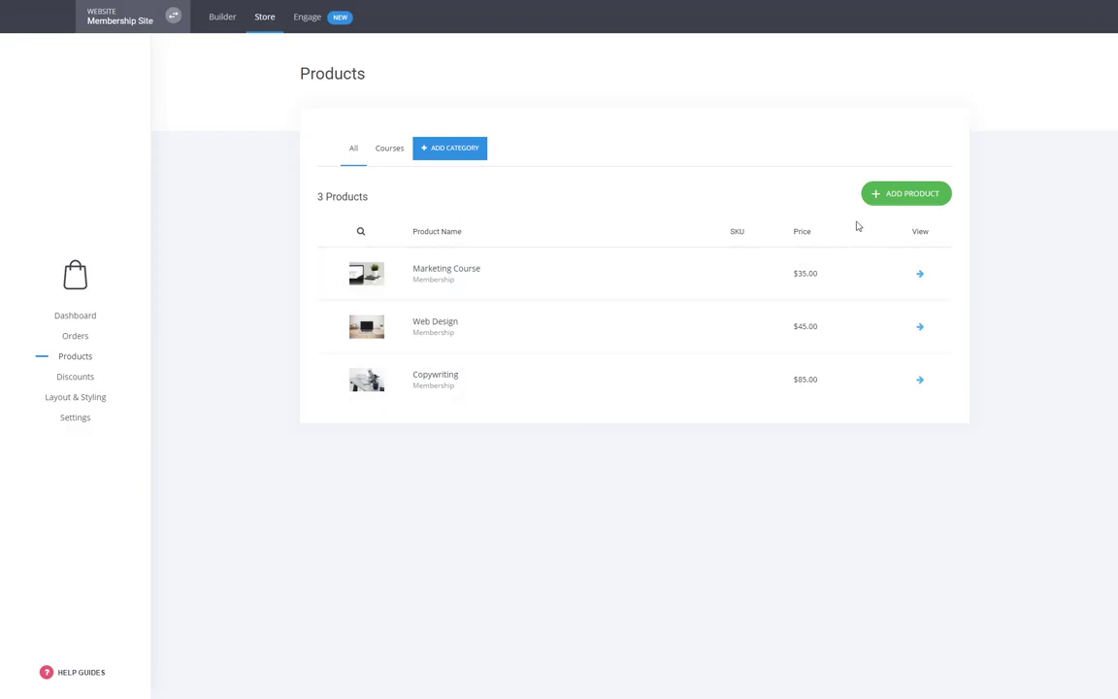
click(898, 199)
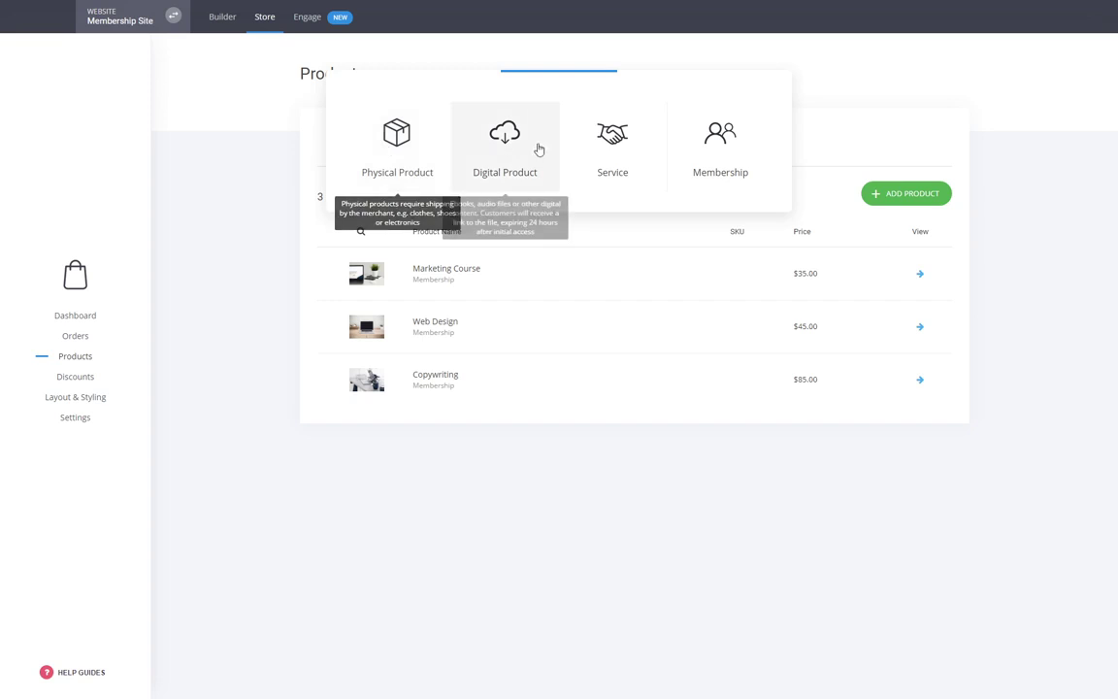
click(714, 166)
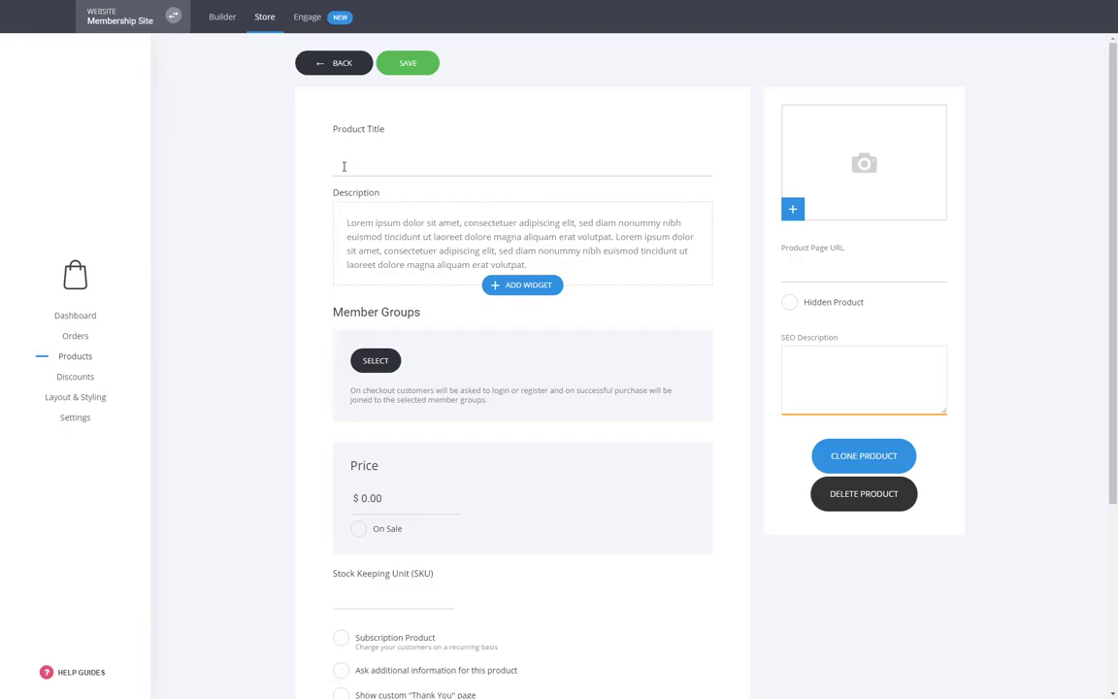
- Assign member group Group #1 to the new membership product
click(466, 154)
click(376, 361)
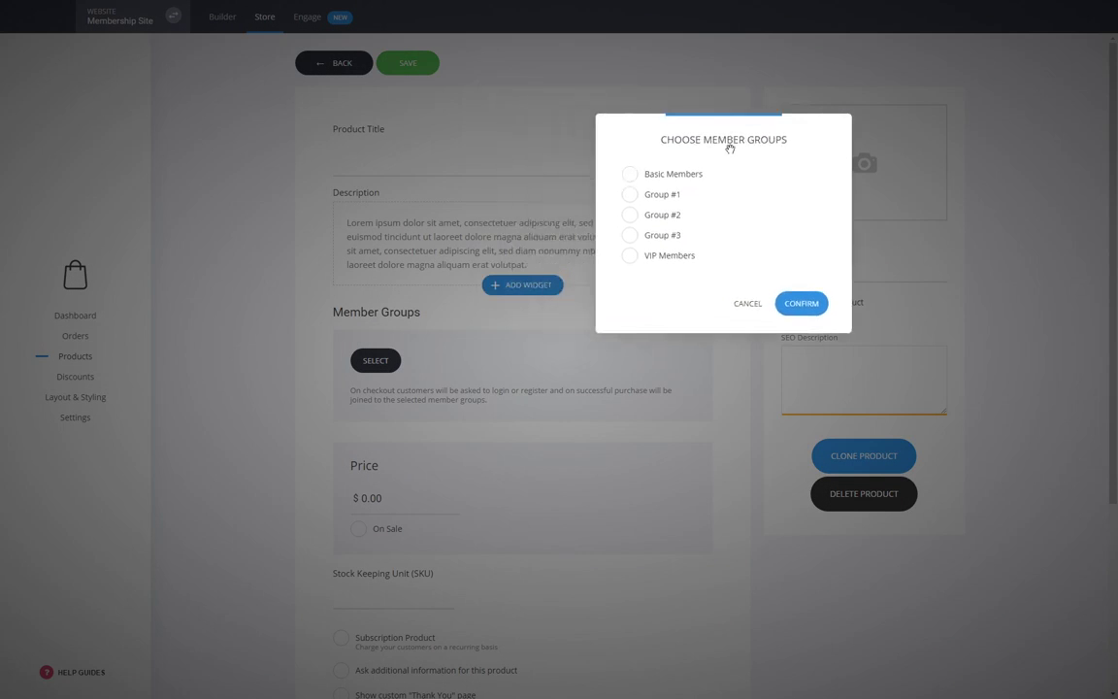
click(663, 196)
click(800, 306)
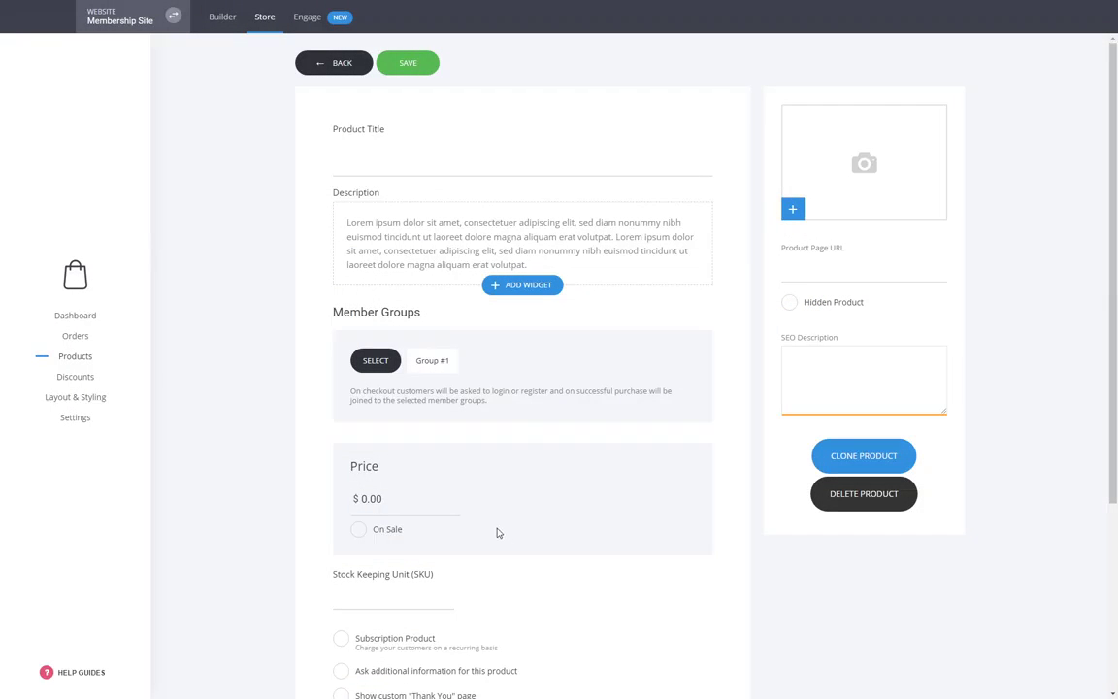
- Set the new membership product's price to $30 and view the subscription billing options without applying them
drag(399, 504, 365, 504)
text(30)
scroll(550, 568, down, 3)
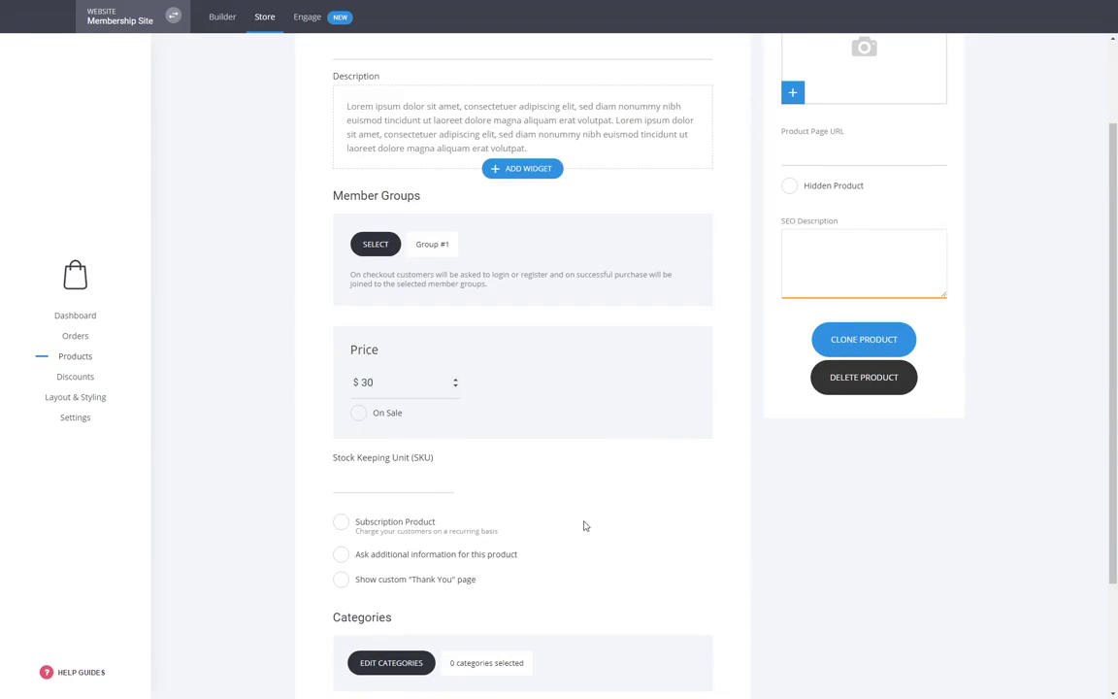
drag(372, 385, 363, 386)
click(769, 506)
click(399, 530)
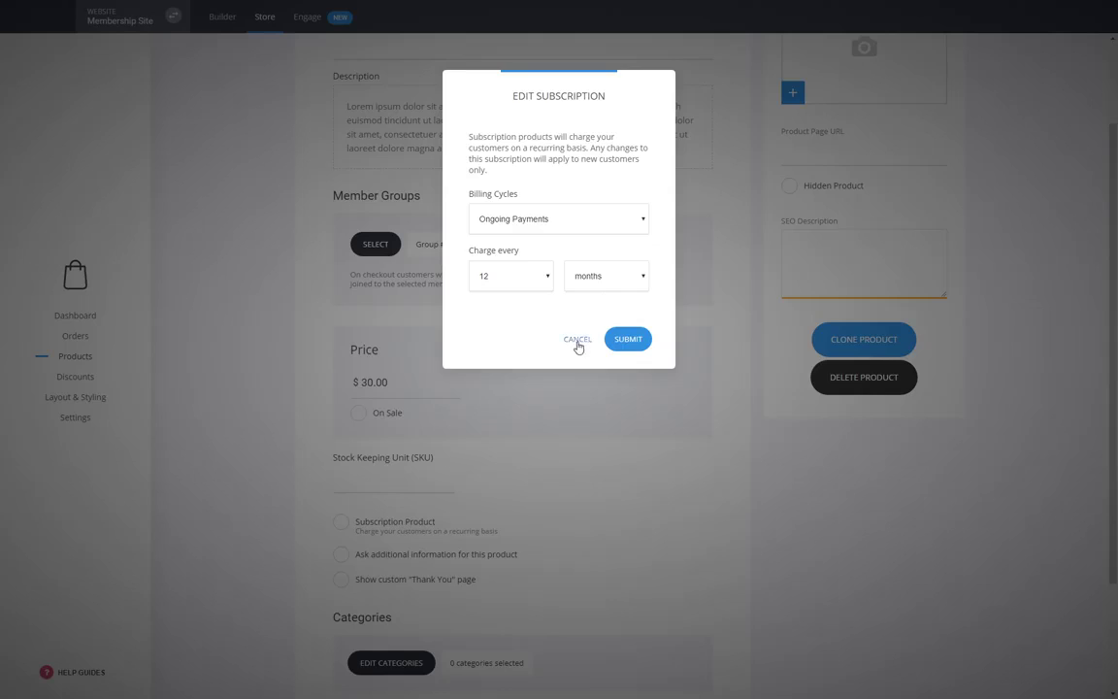
click(577, 340)
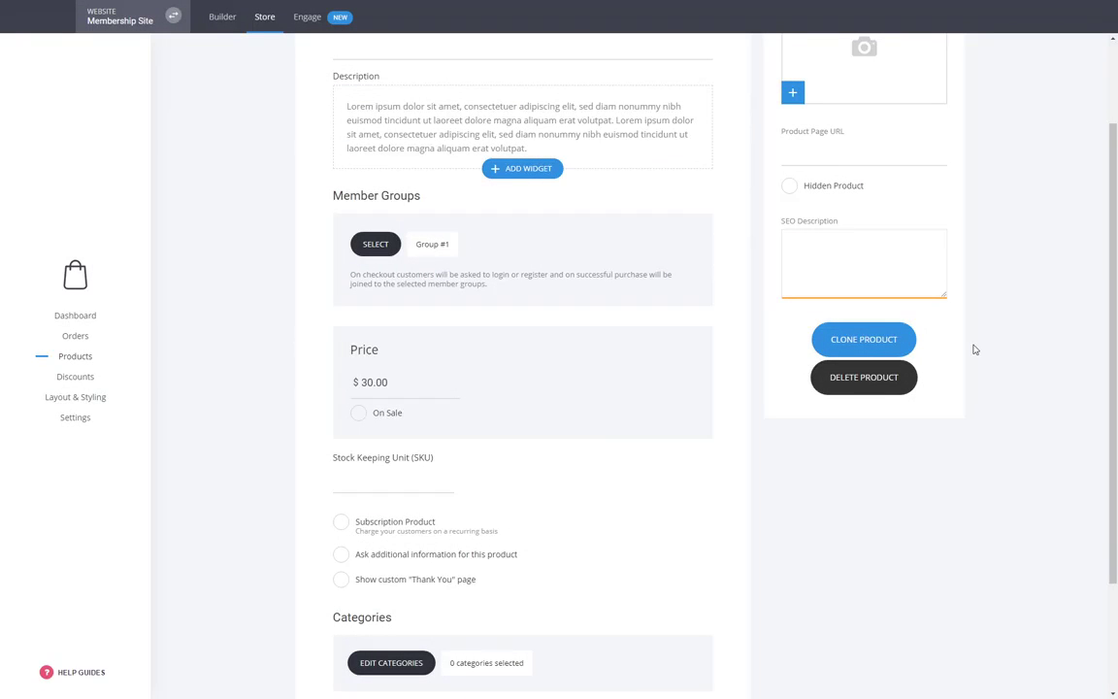
- Try out the Courses category selection for the new membership product, and discard the unsaved product
scroll(976, 349, down, 1)
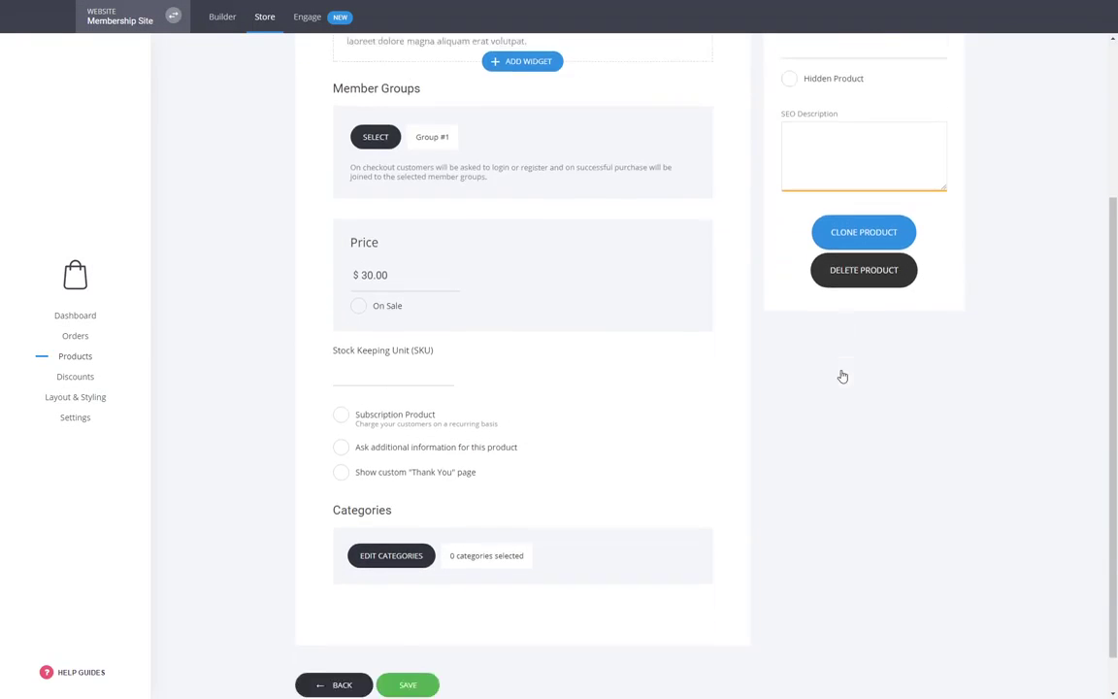
click(391, 546)
click(480, 148)
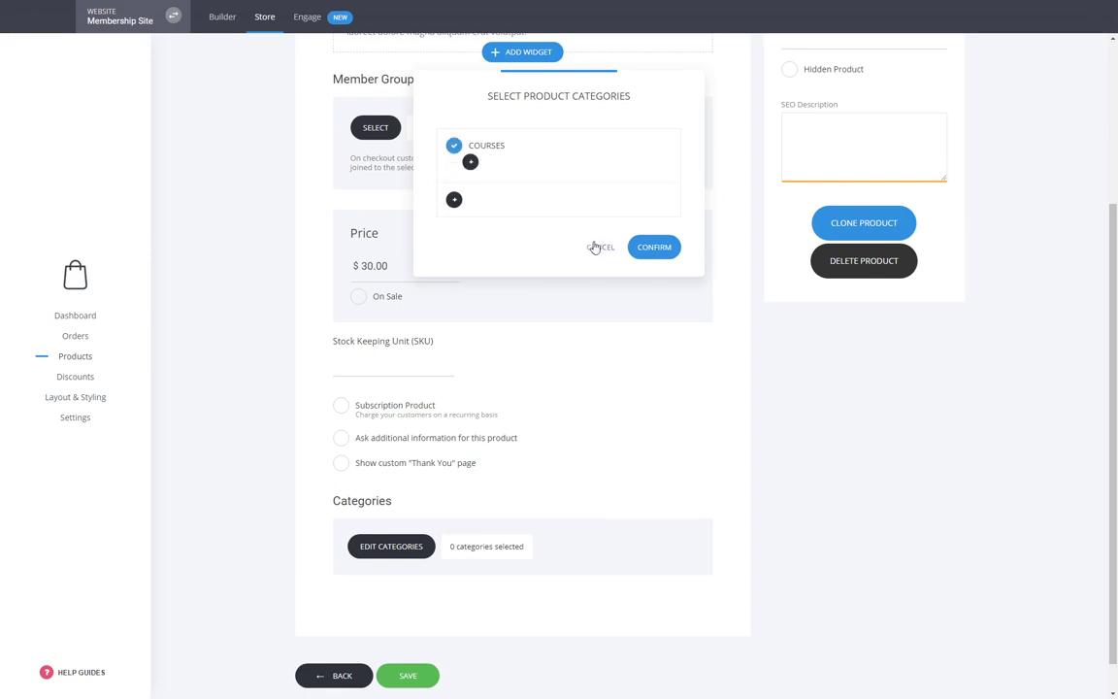
click(593, 246)
click(377, 547)
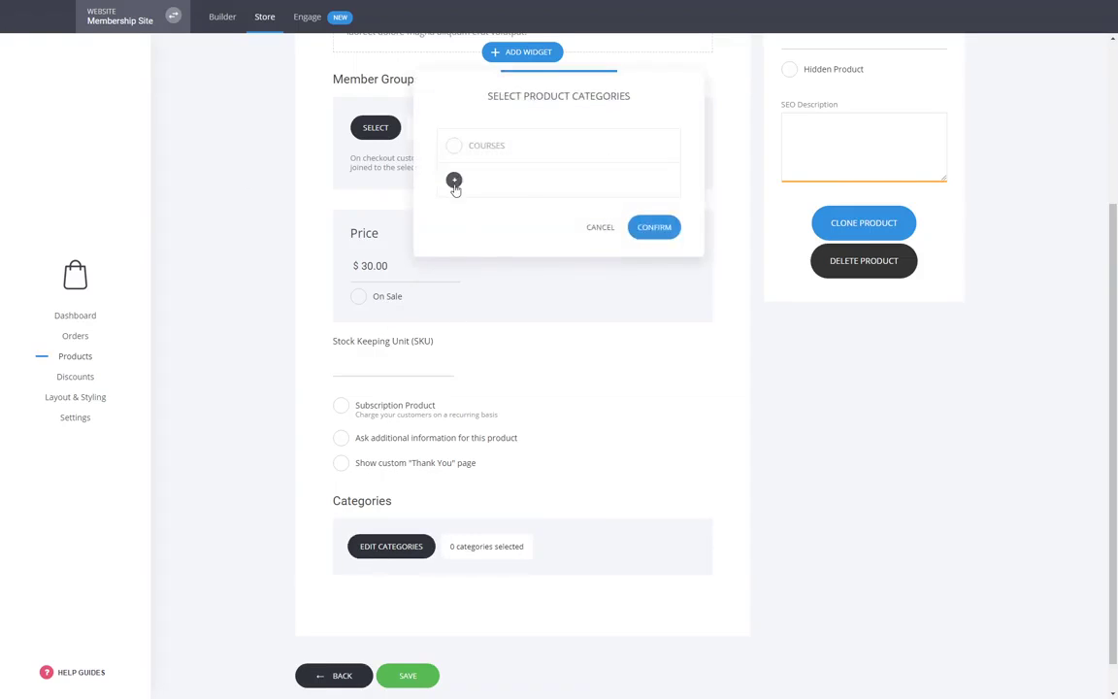
click(641, 231)
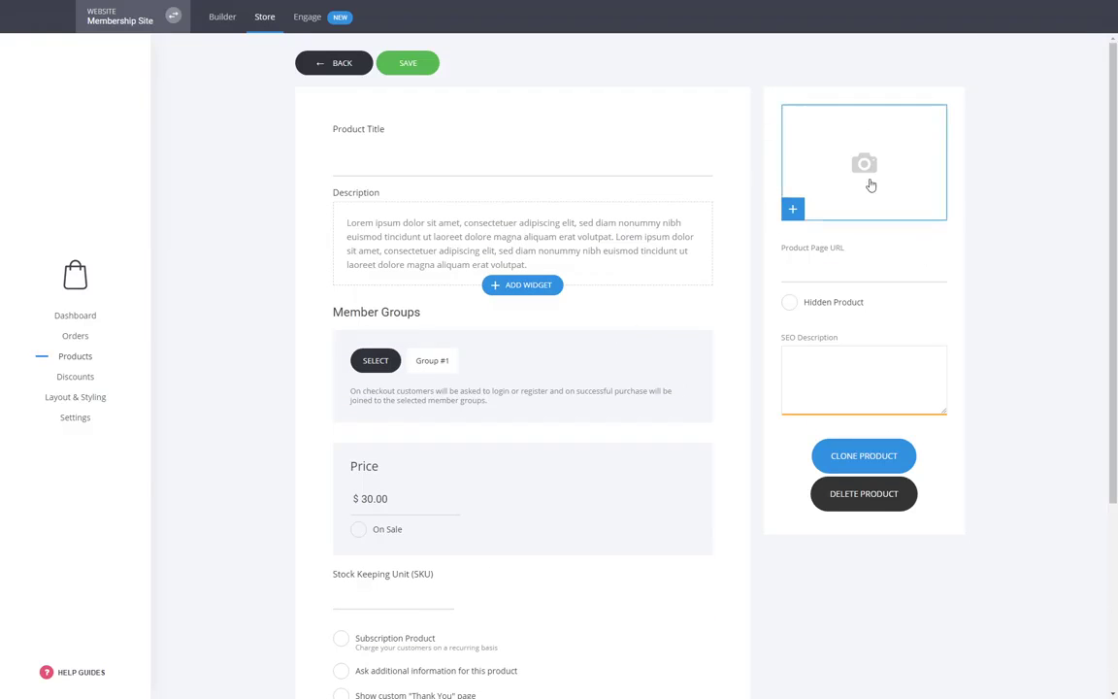
click(358, 71)
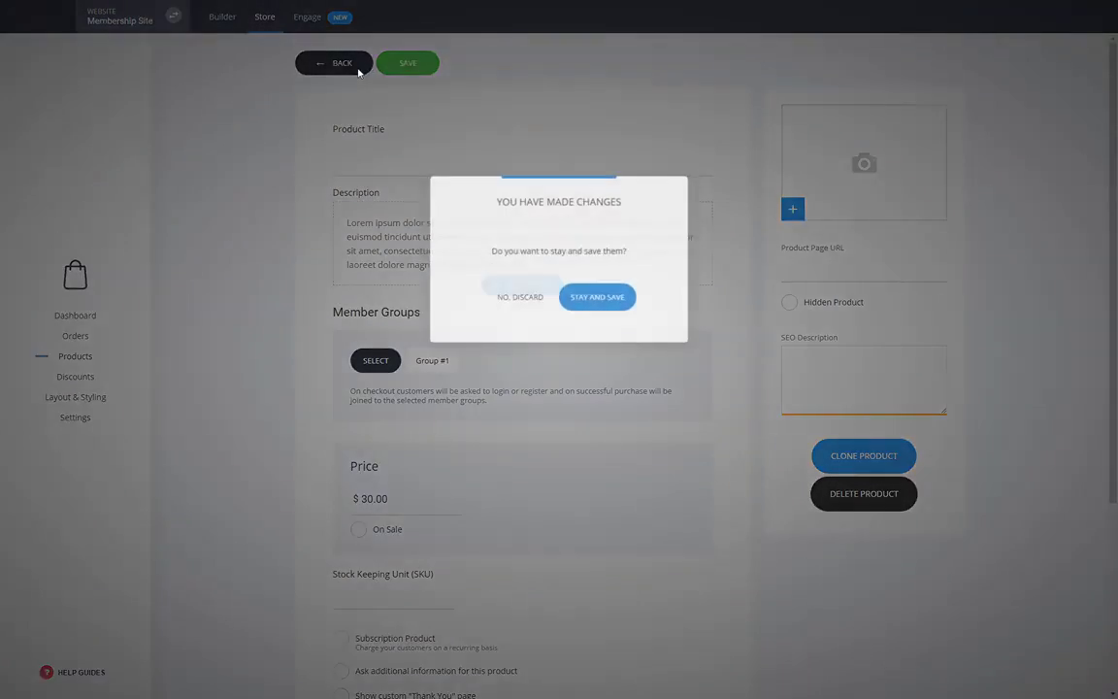
click(522, 299)
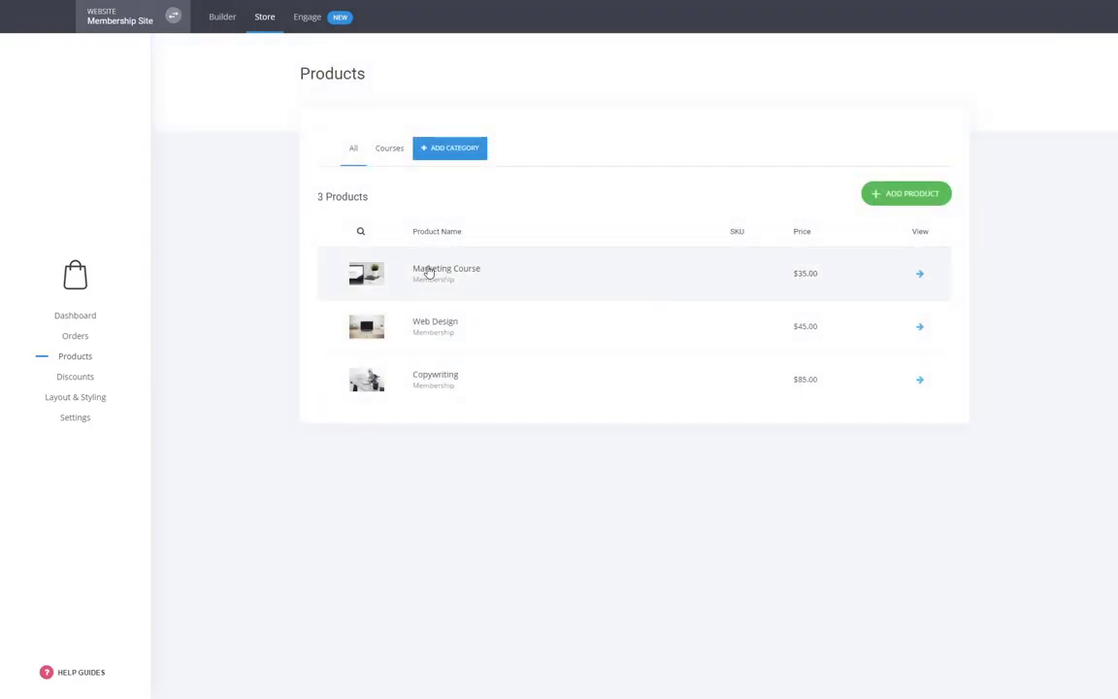
- Examine the Marketing Course product's member group, price and custom thank-you page settings, and return to the product list
click(451, 268)
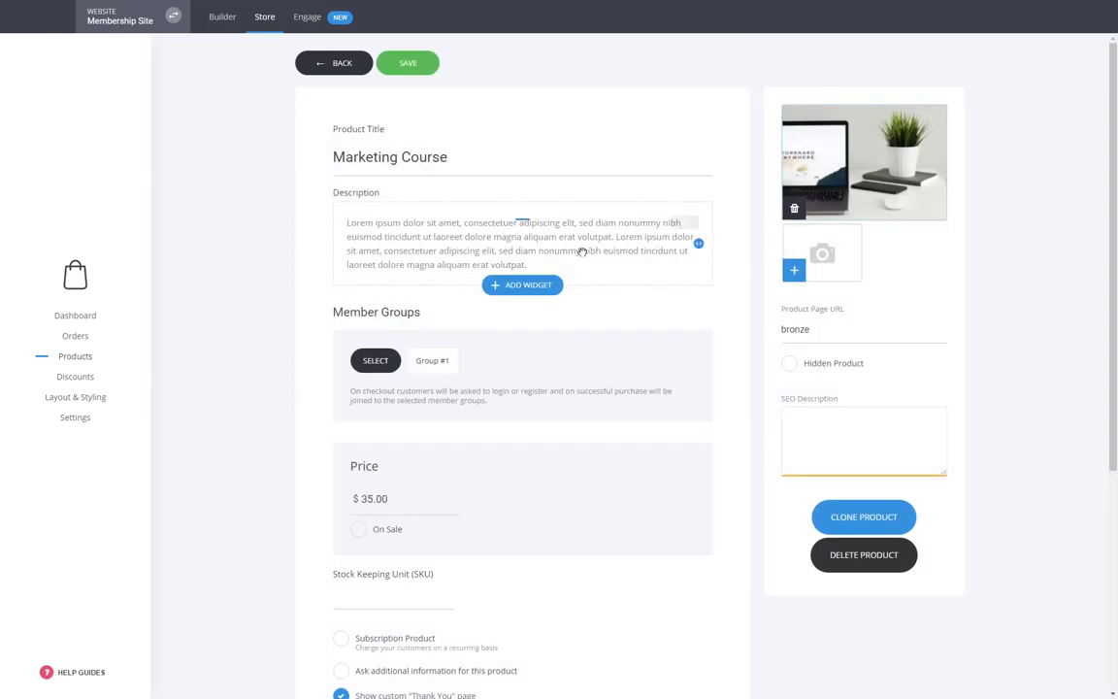
scroll(395, 370, down, 4)
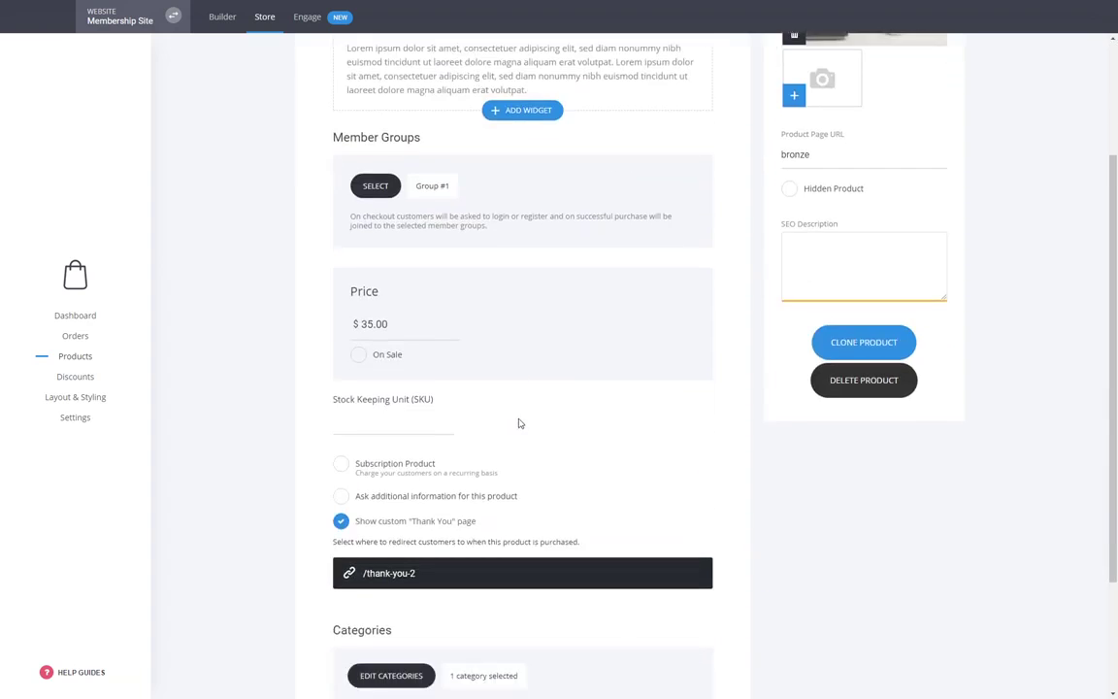
scroll(475, 522, up, 4)
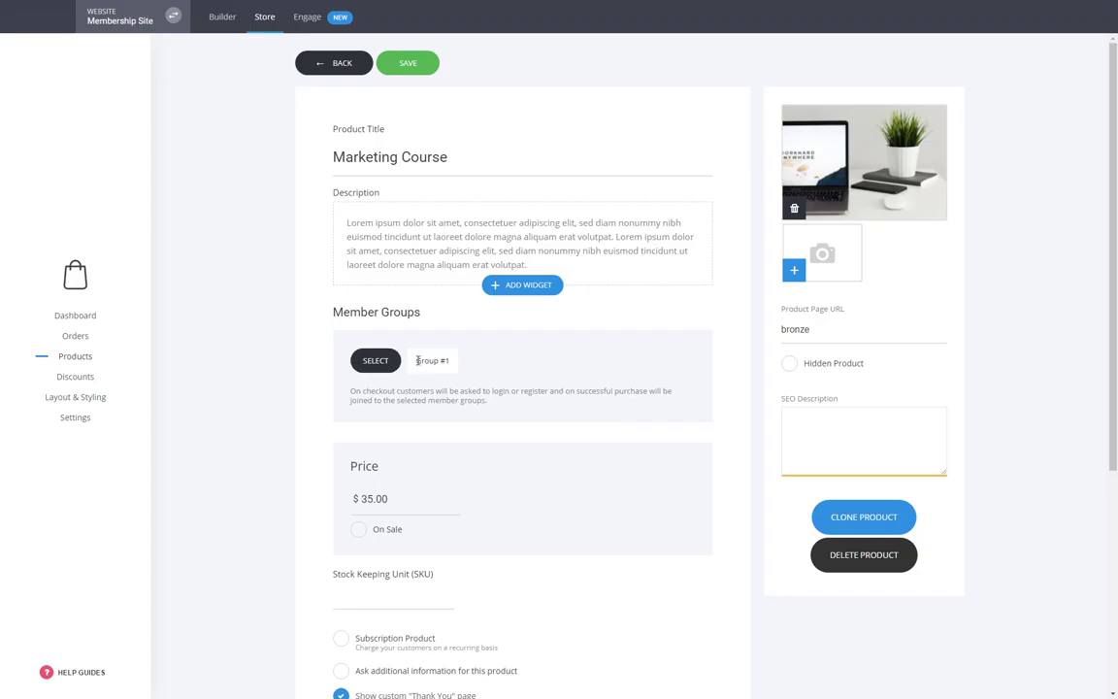
click(312, 61)
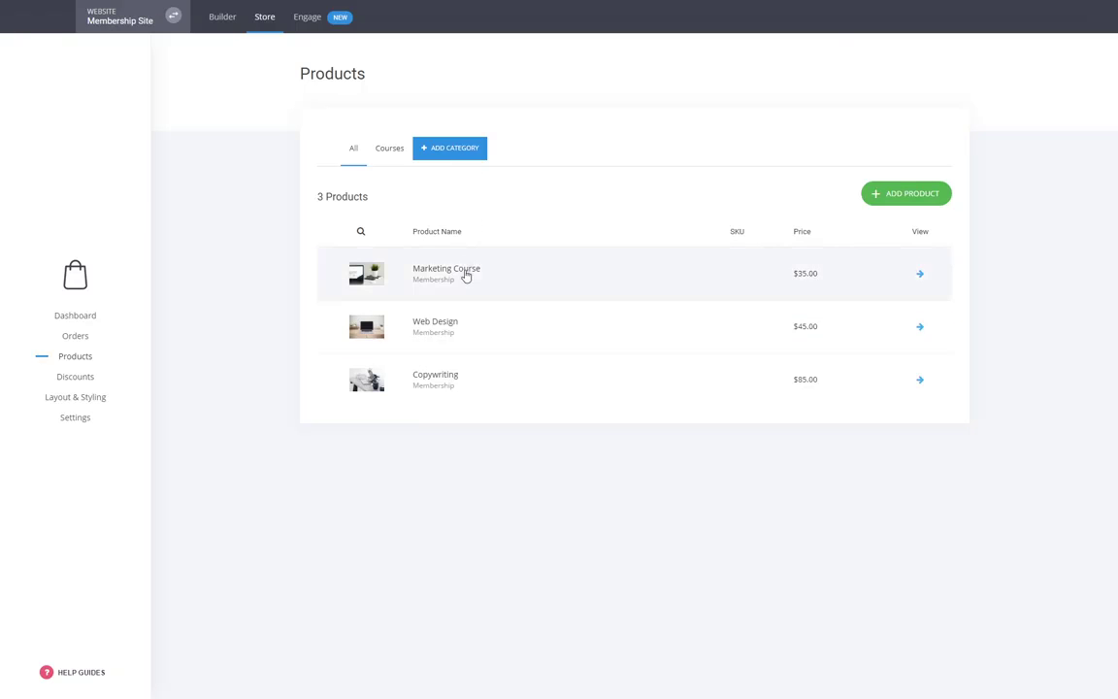
- Return from the store to the page builder and open the Custom Course Checkout page for editing
click(251, 22)
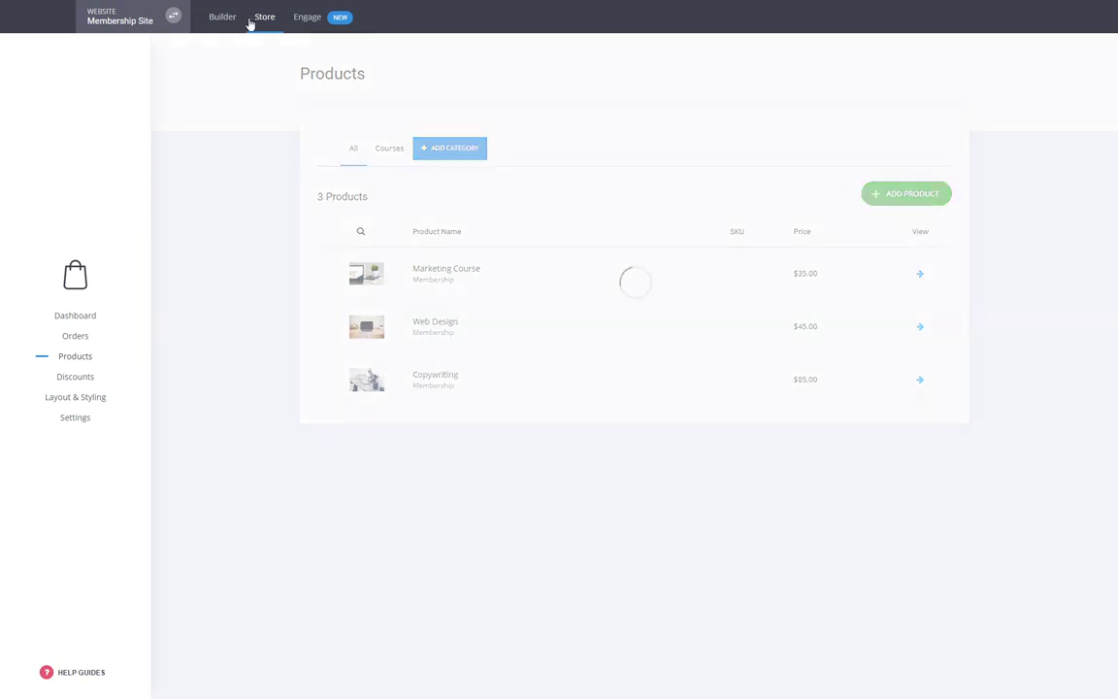
click(234, 22)
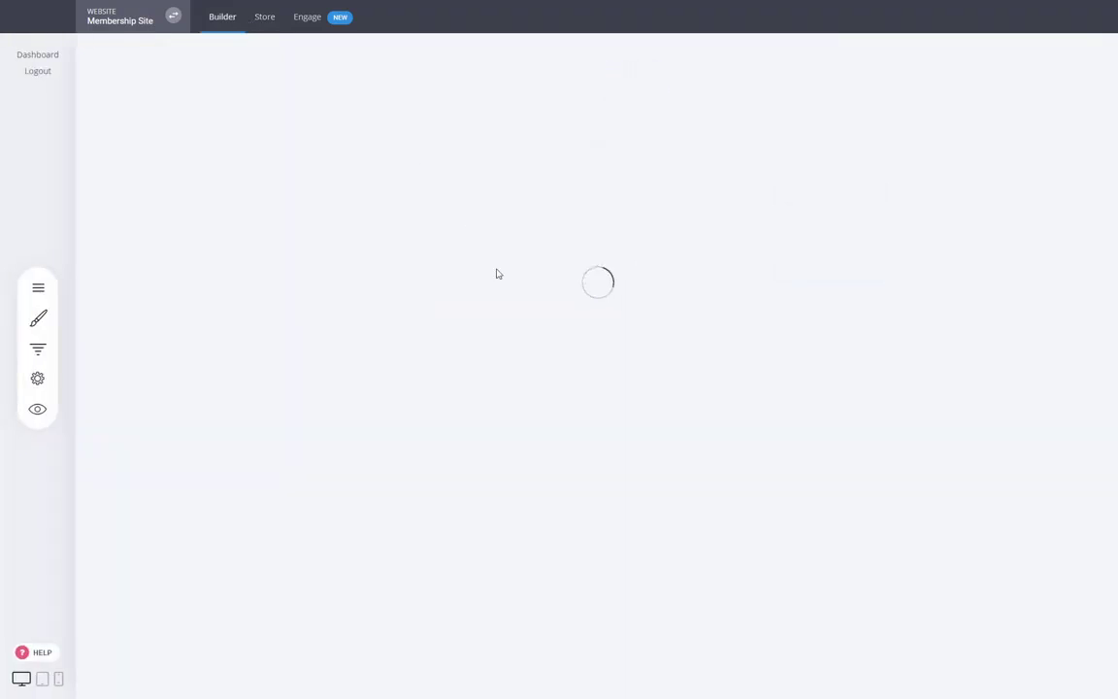
scroll(1000, 398, down, 3)
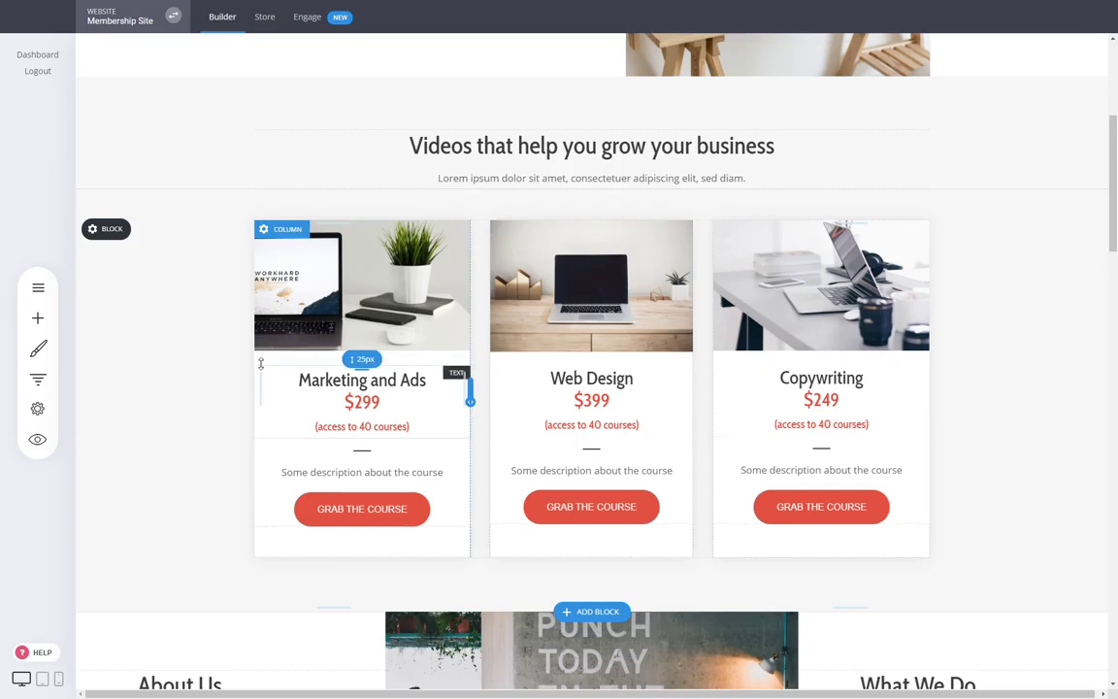
click(38, 288)
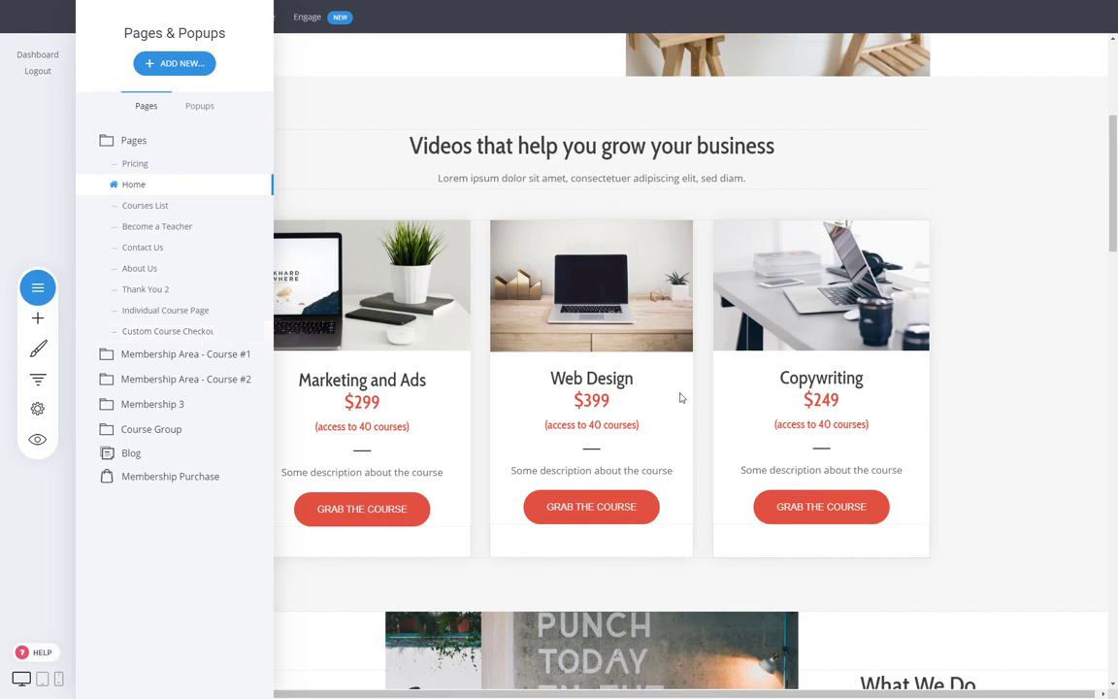
click(506, 372)
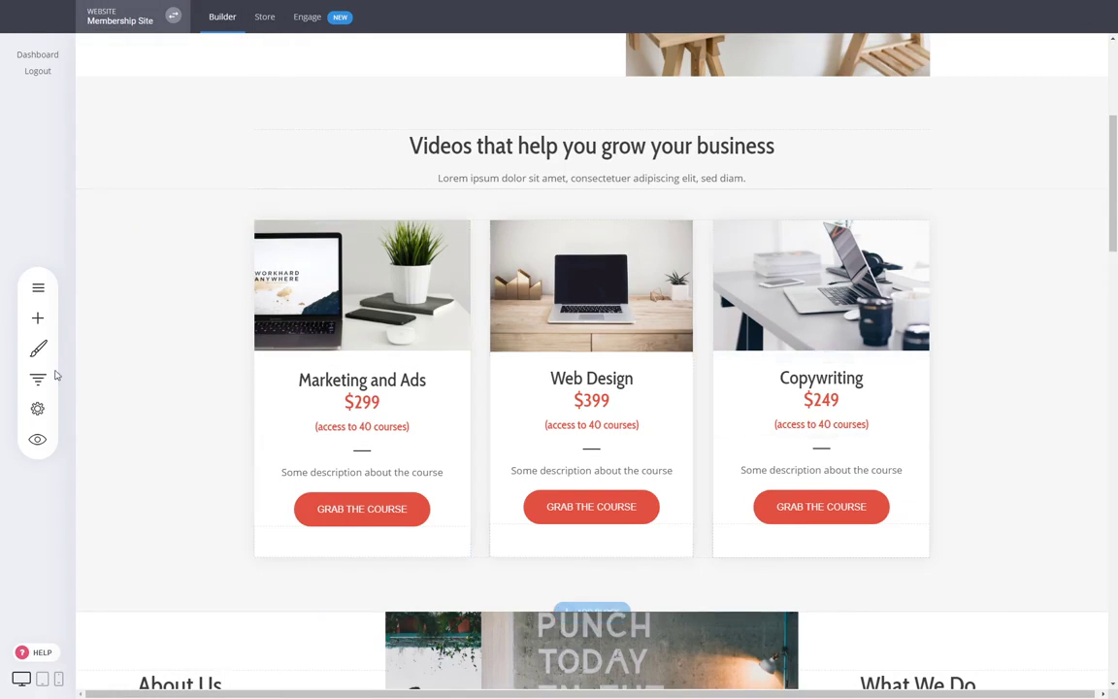
click(38, 287)
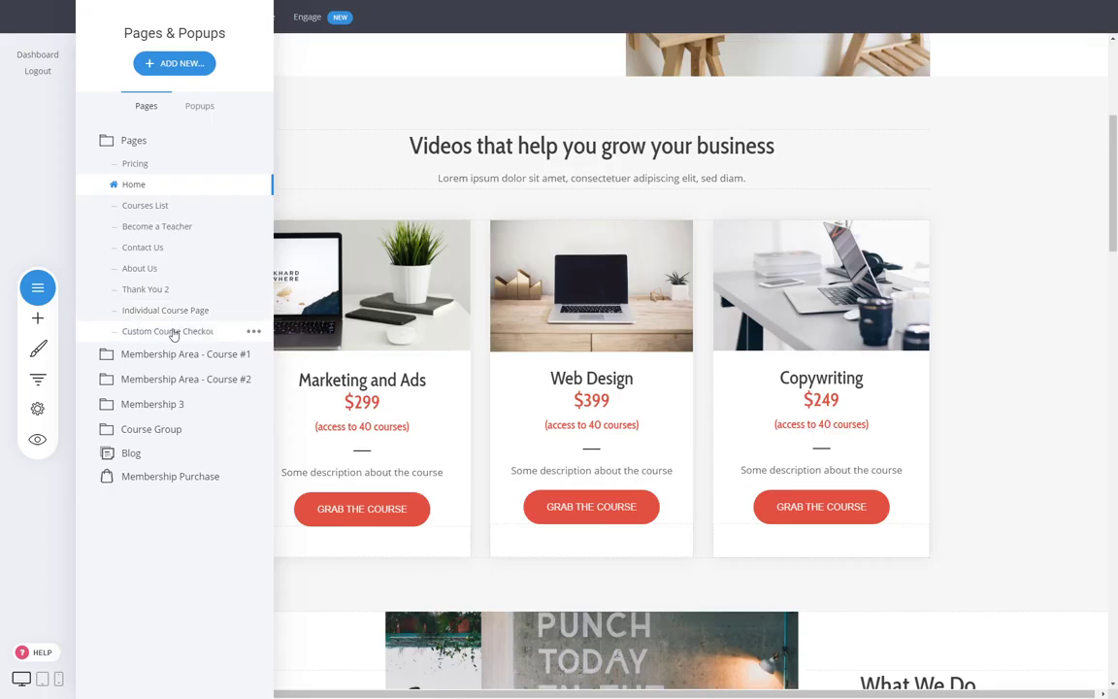
click(186, 332)
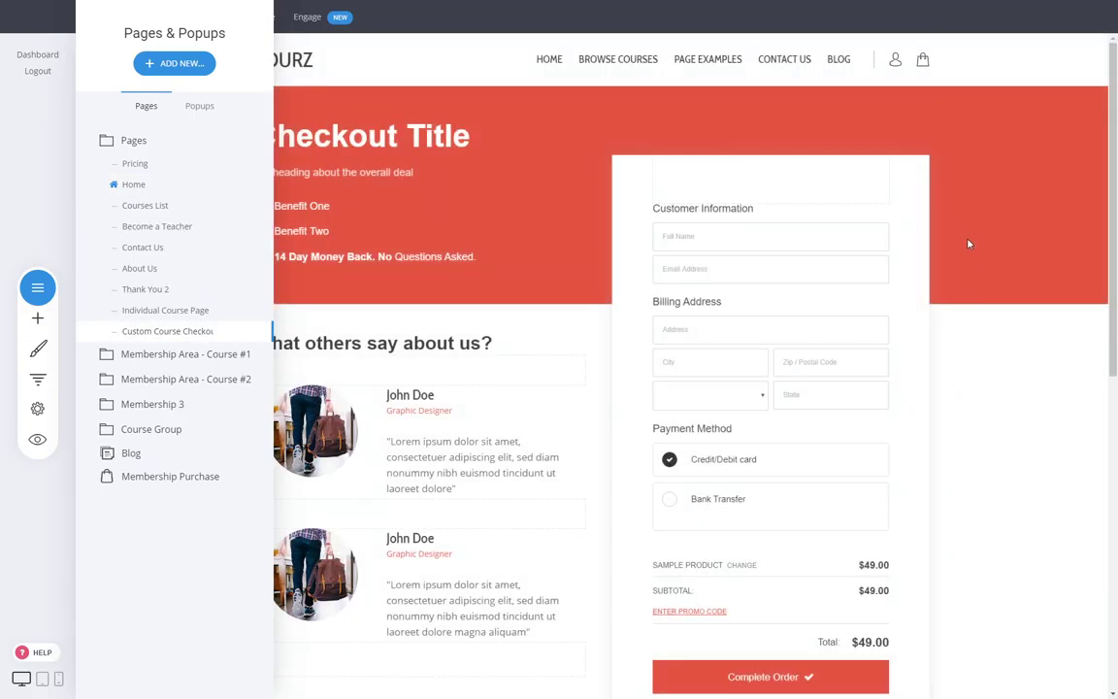
click(969, 244)
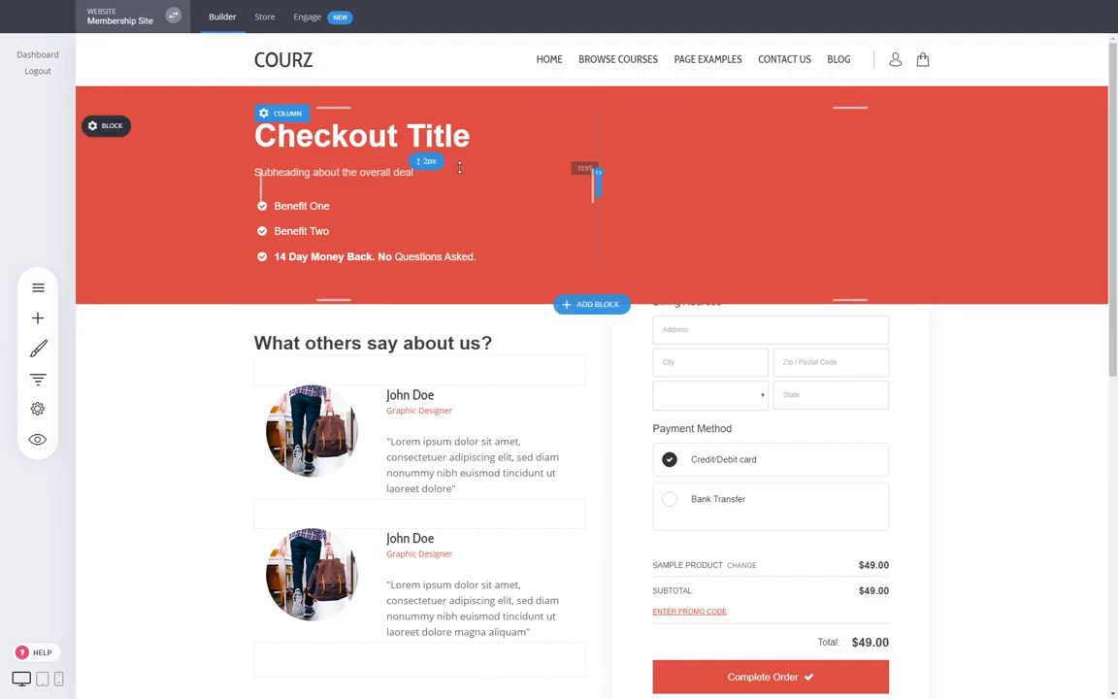
- Replace the checkout page's main heading with "Course About Digital Marketing"
double_click(400, 138)
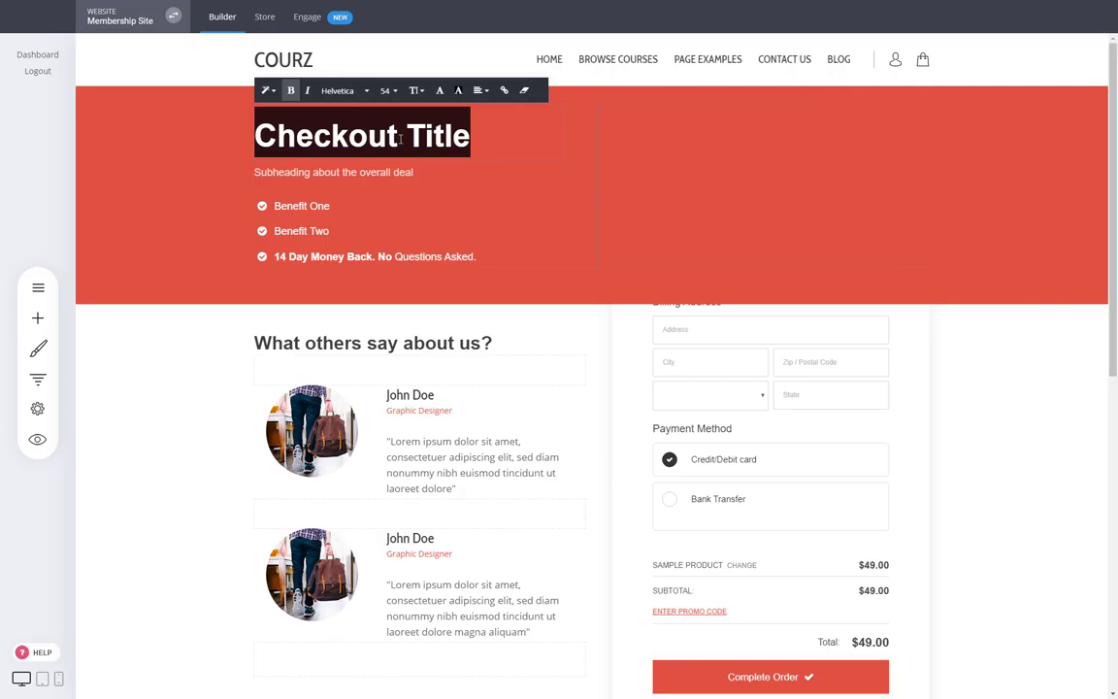
text(Course Abo)
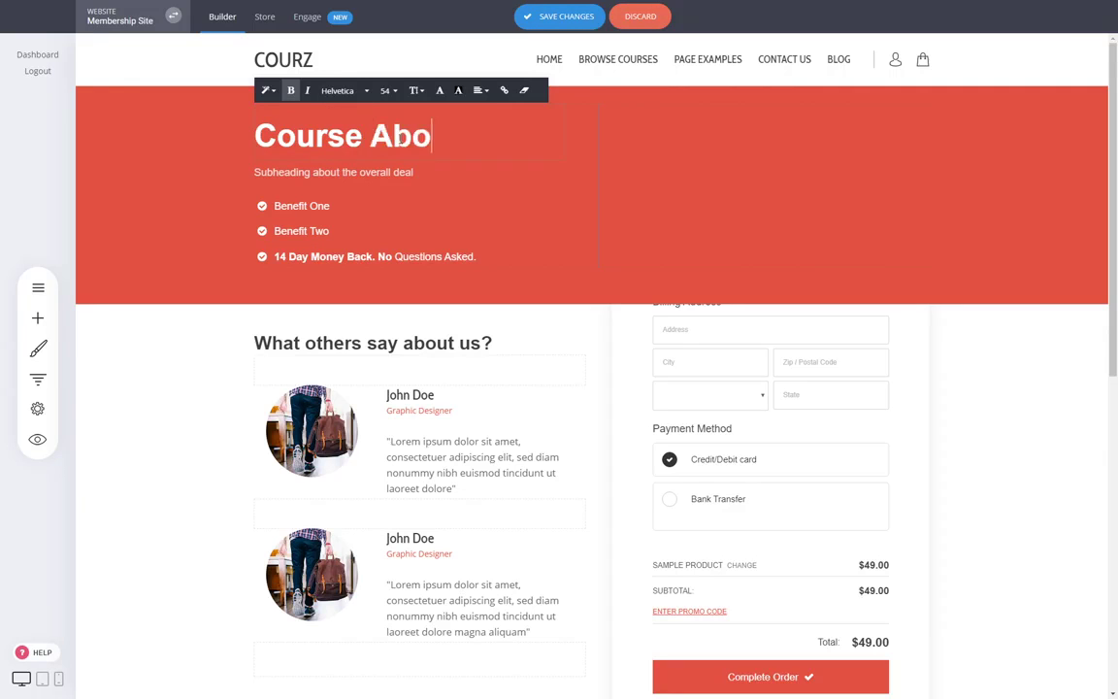
text(ut Digital Marketing)
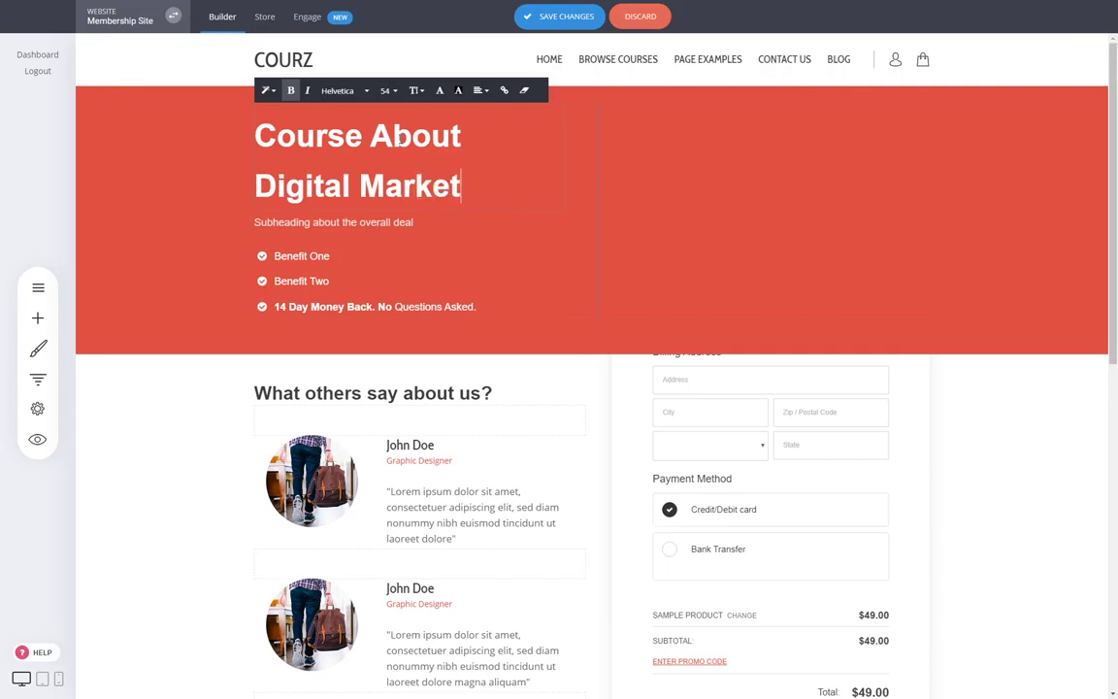
- Set the line height of the whole checkout heading to 1.0
key(ctrl+a)
click(416, 91)
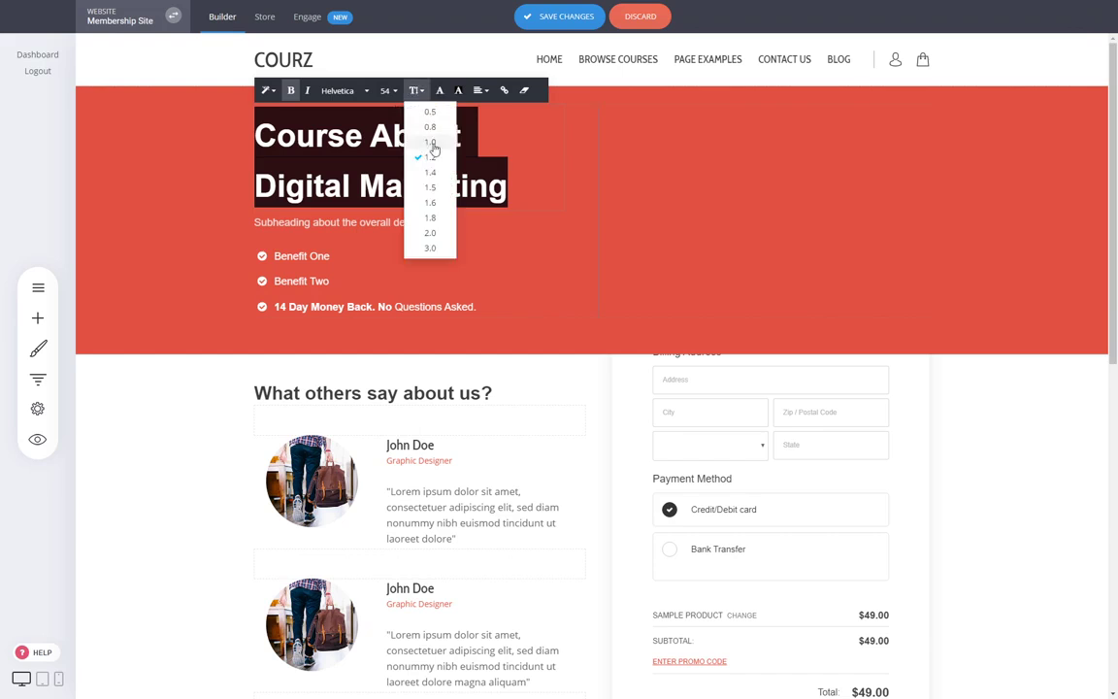
click(429, 146)
click(1021, 445)
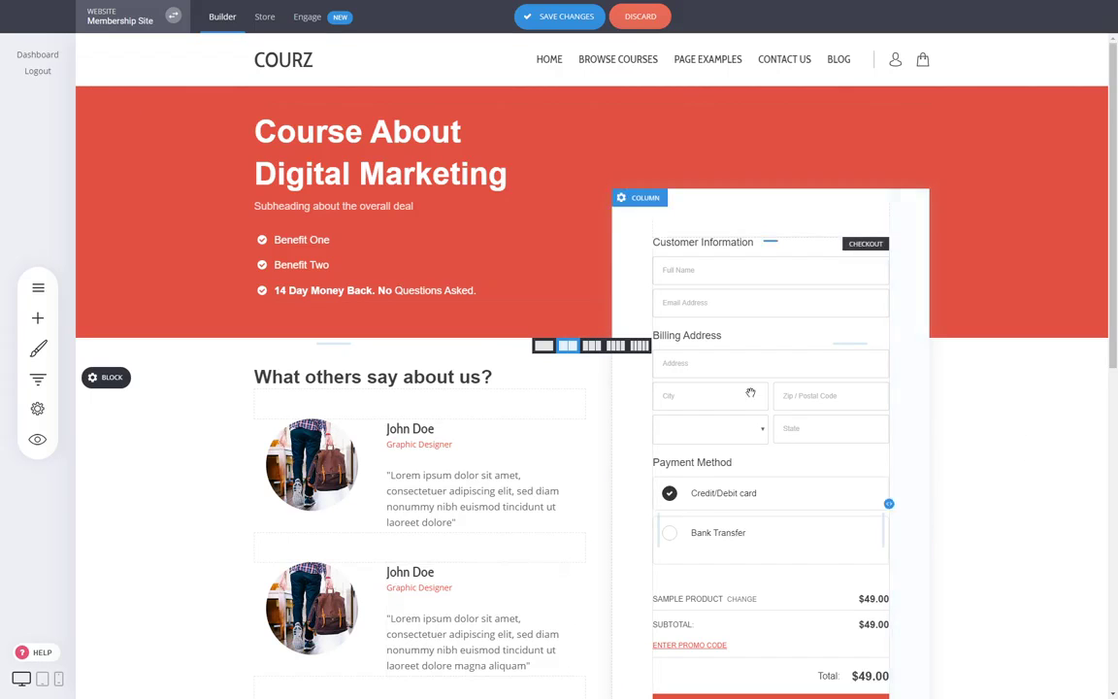
- Set the checkout form not to ask for an address for digital goods, services or memberships, try the phone option, and save the page
click(765, 458)
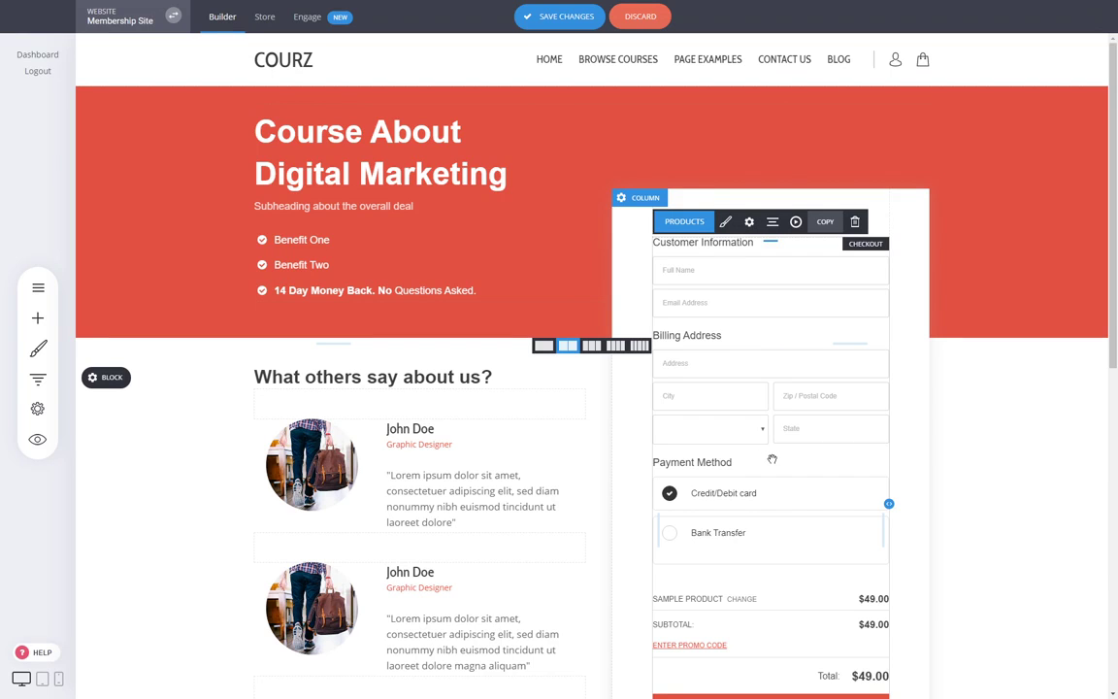
click(749, 223)
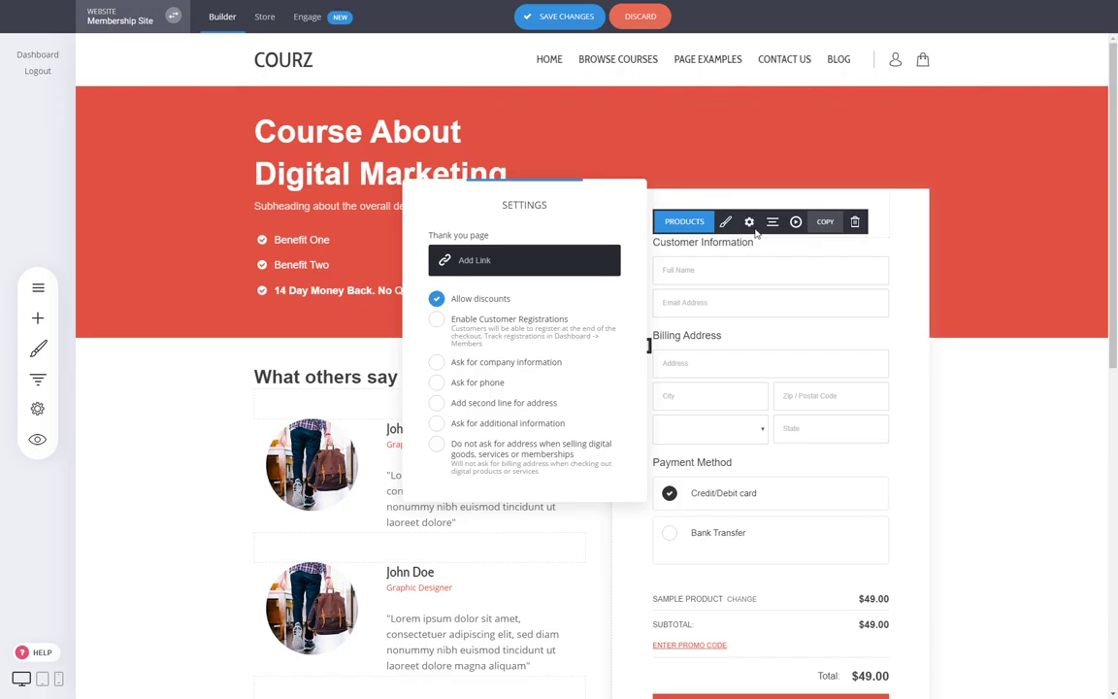
click(747, 311)
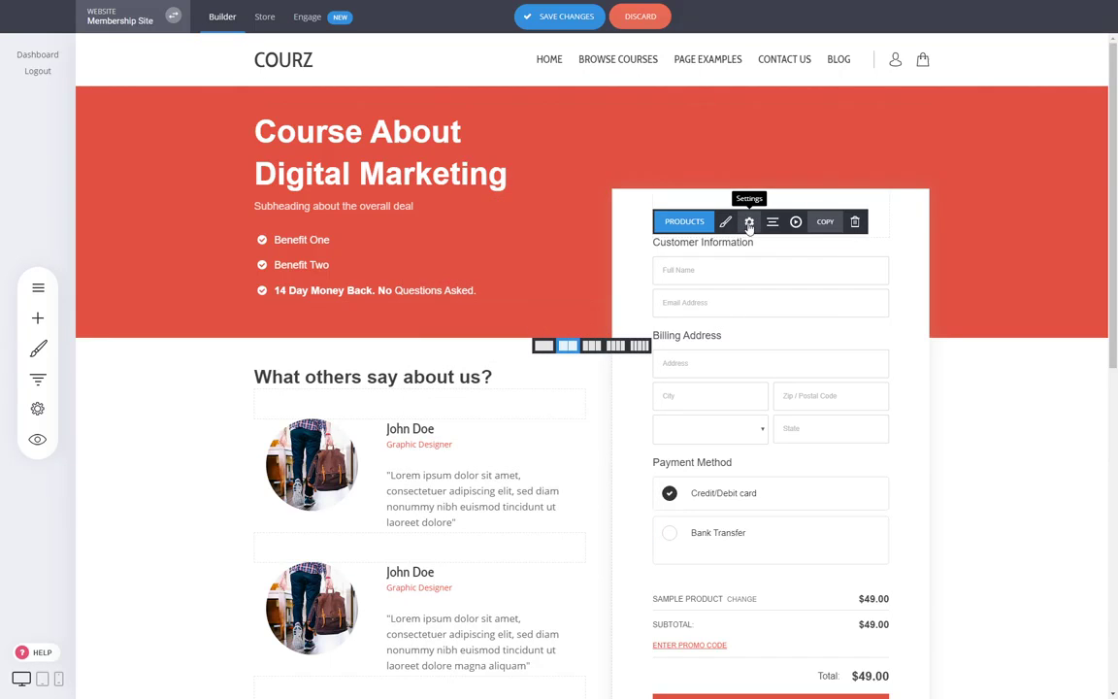
click(750, 223)
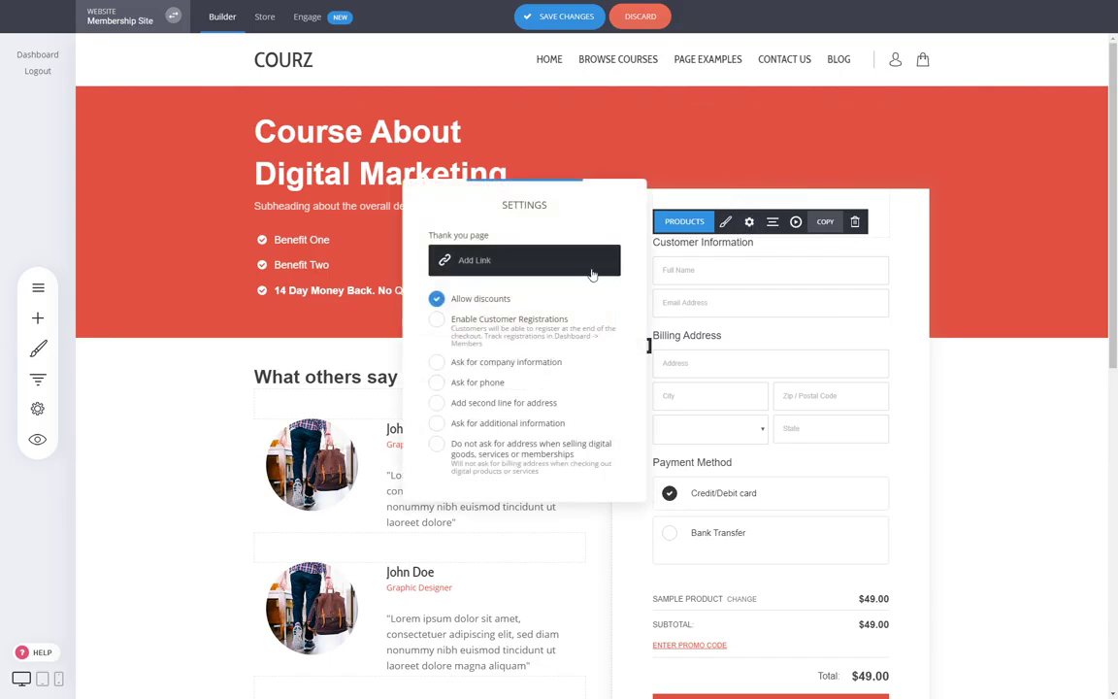
click(437, 445)
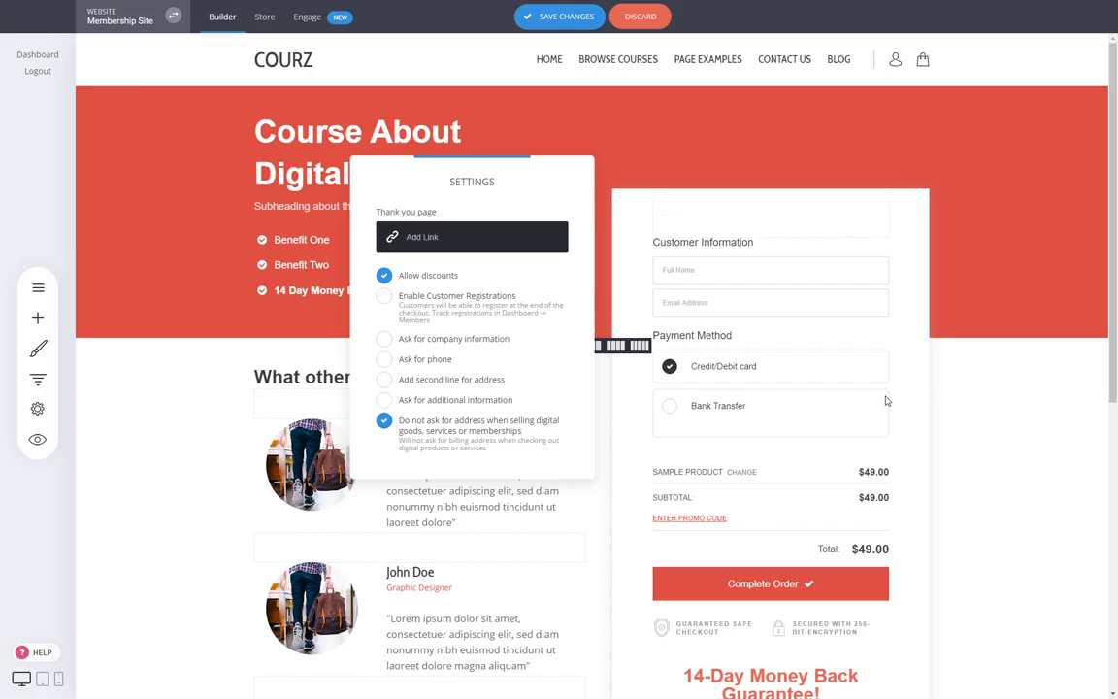
click(482, 423)
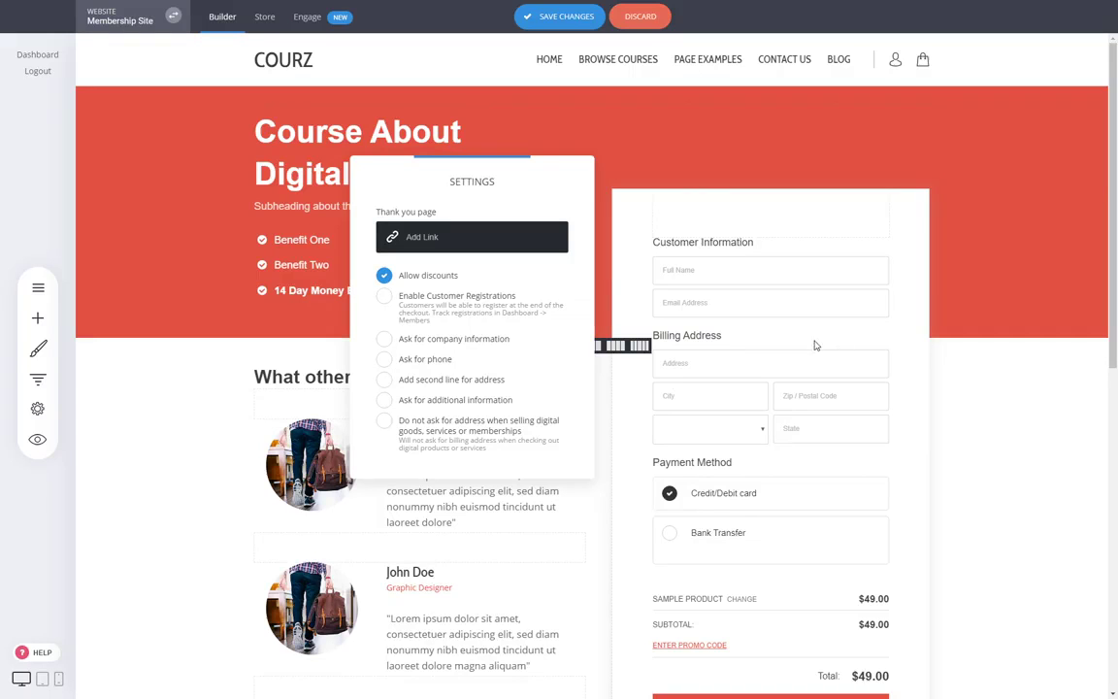
click(440, 363)
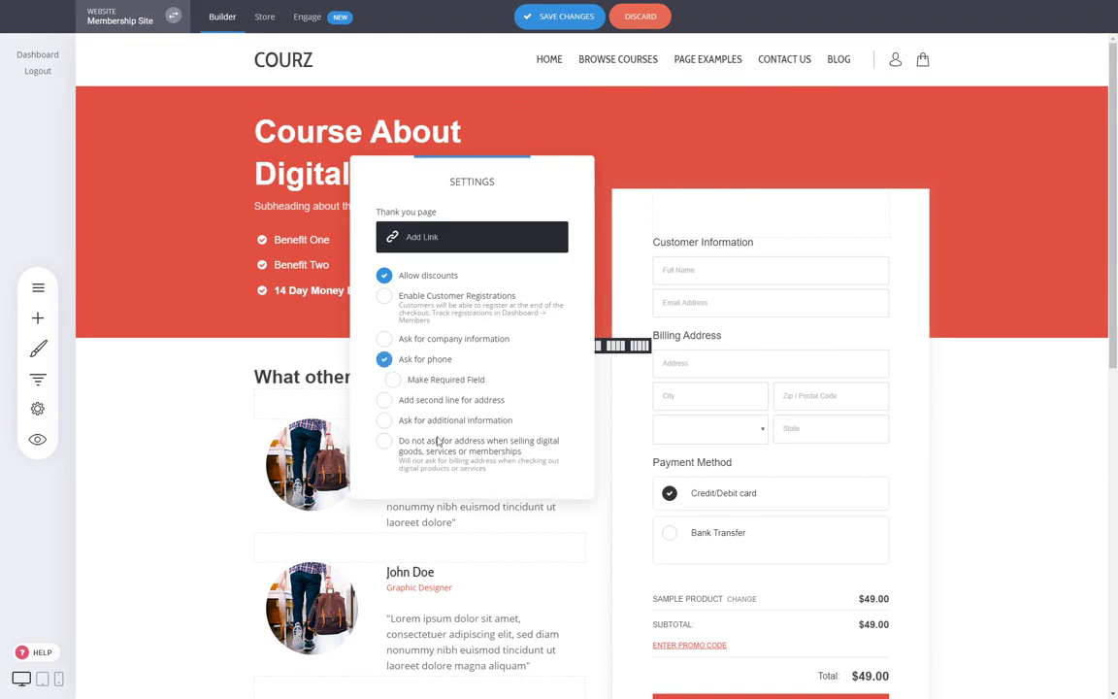
click(437, 449)
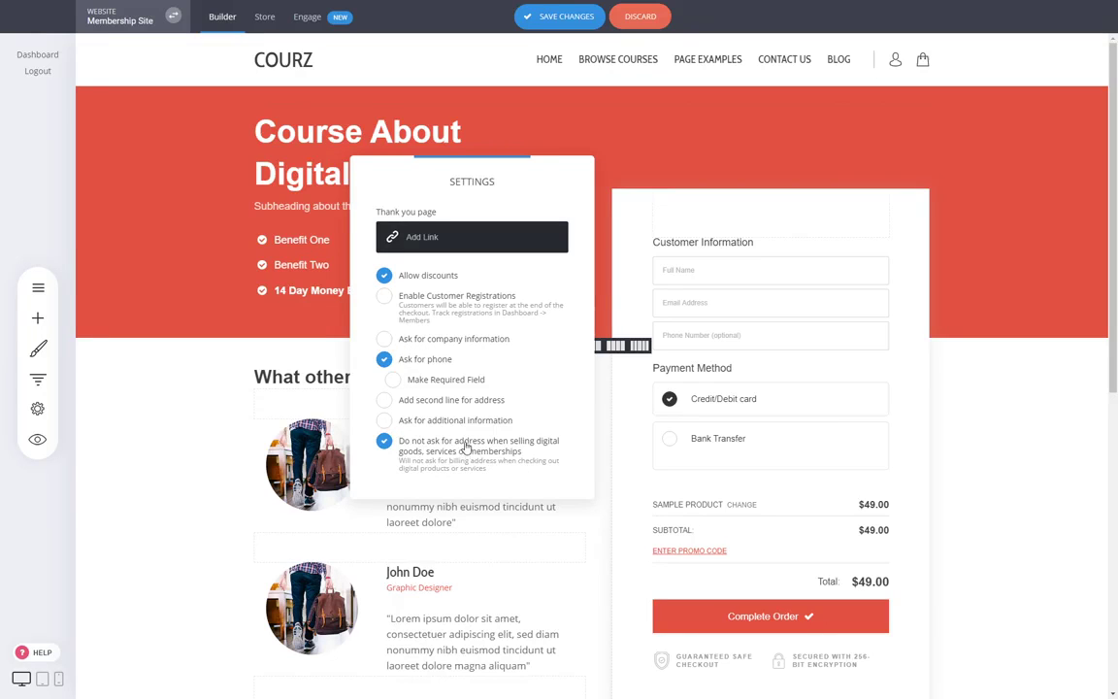
click(419, 363)
click(918, 378)
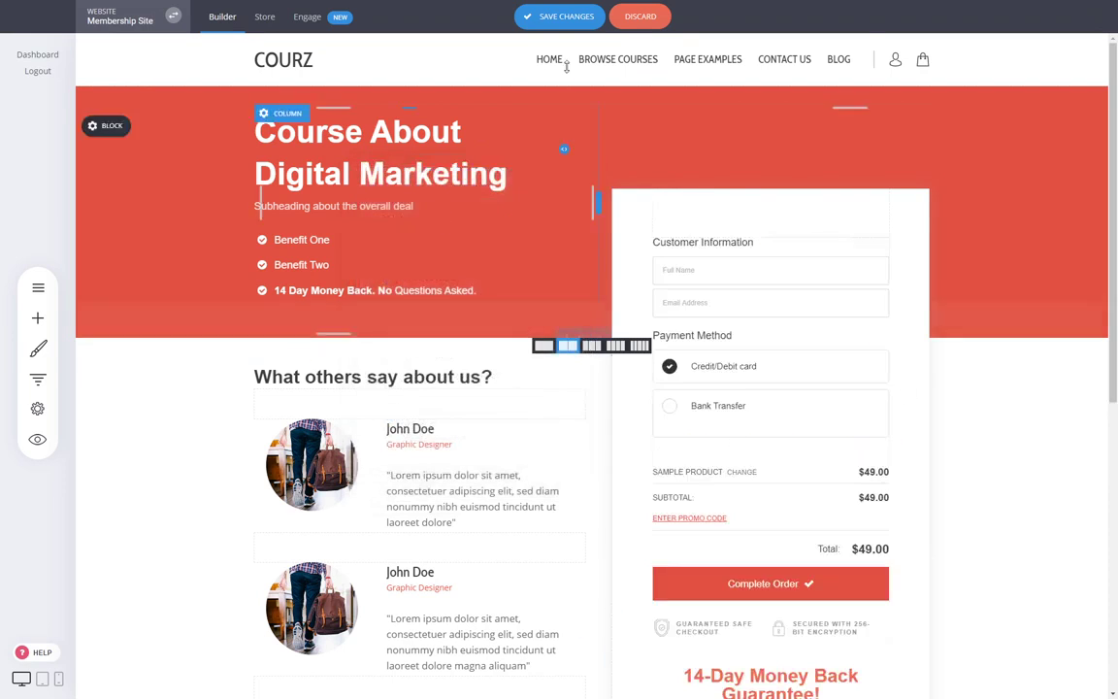
click(573, 17)
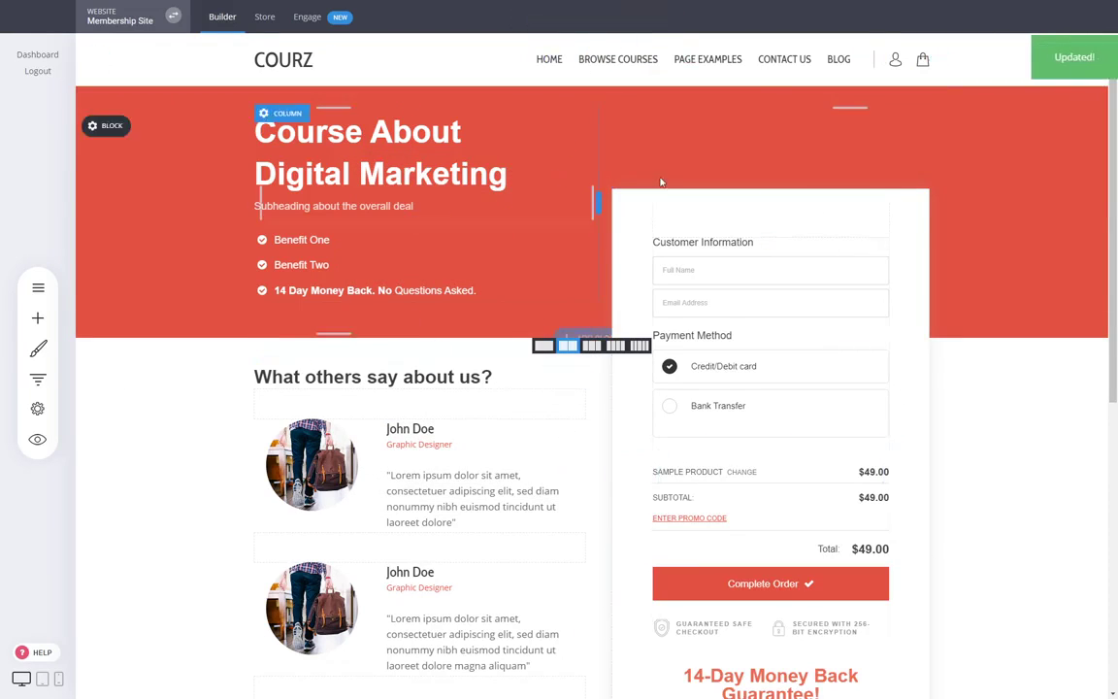
- Review the saved checkout page from the order form down to the money-back guarantee and footer
scroll(716, 432, down, 3)
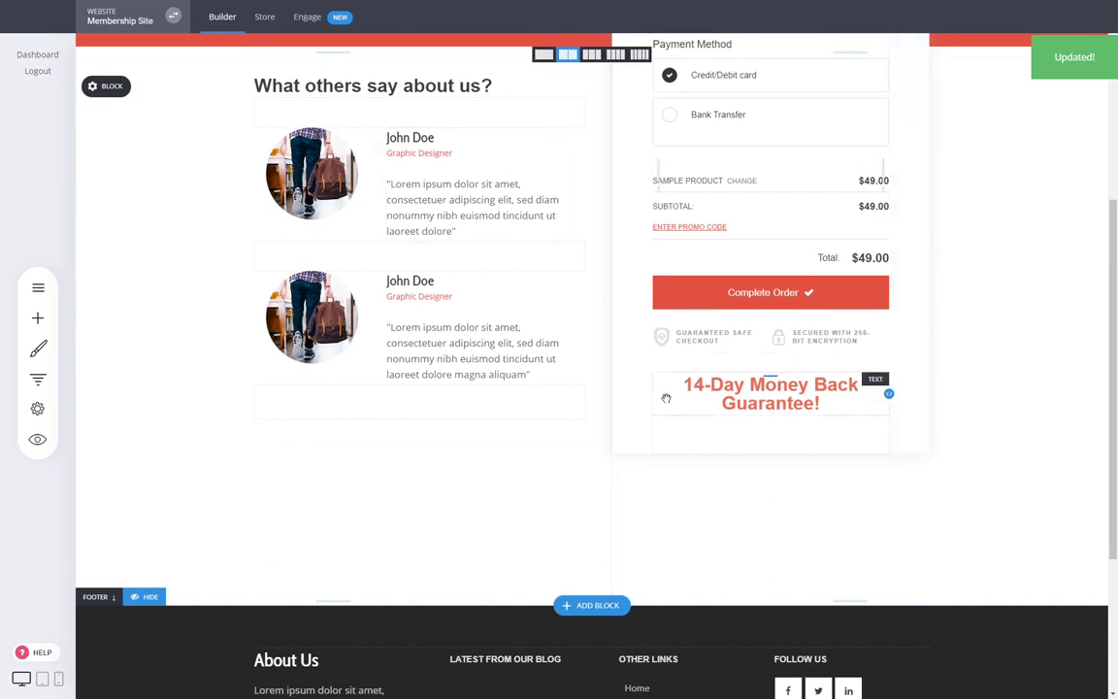
scroll(680, 398, up, 2)
scroll(622, 291, down, 3)
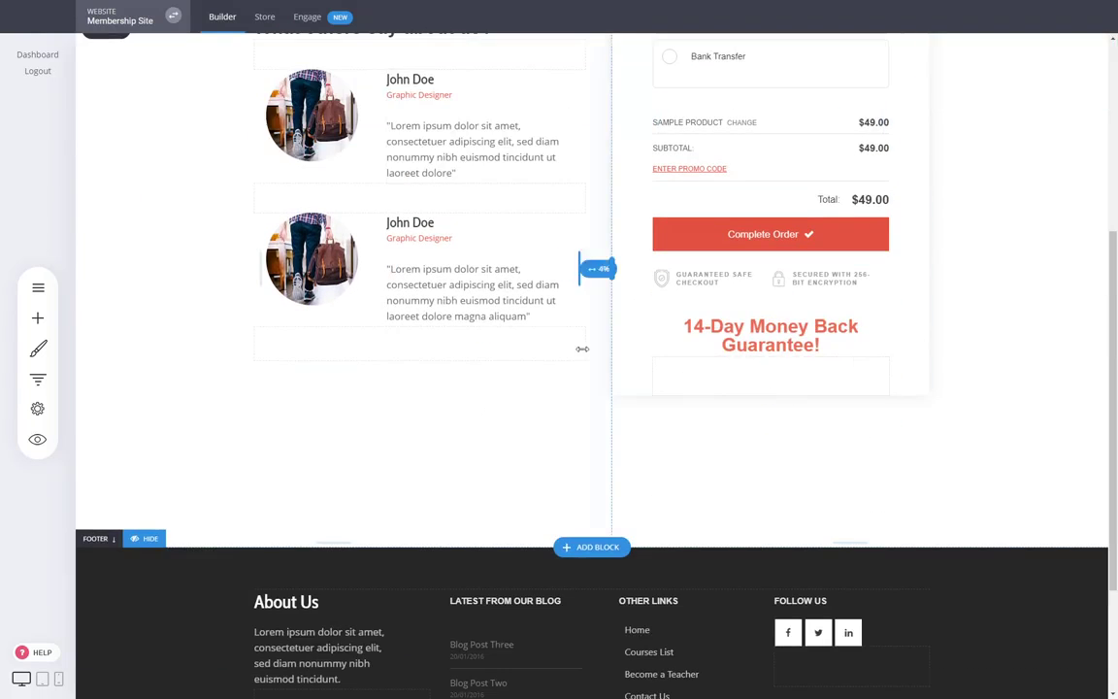
scroll(597, 272, up, 4)
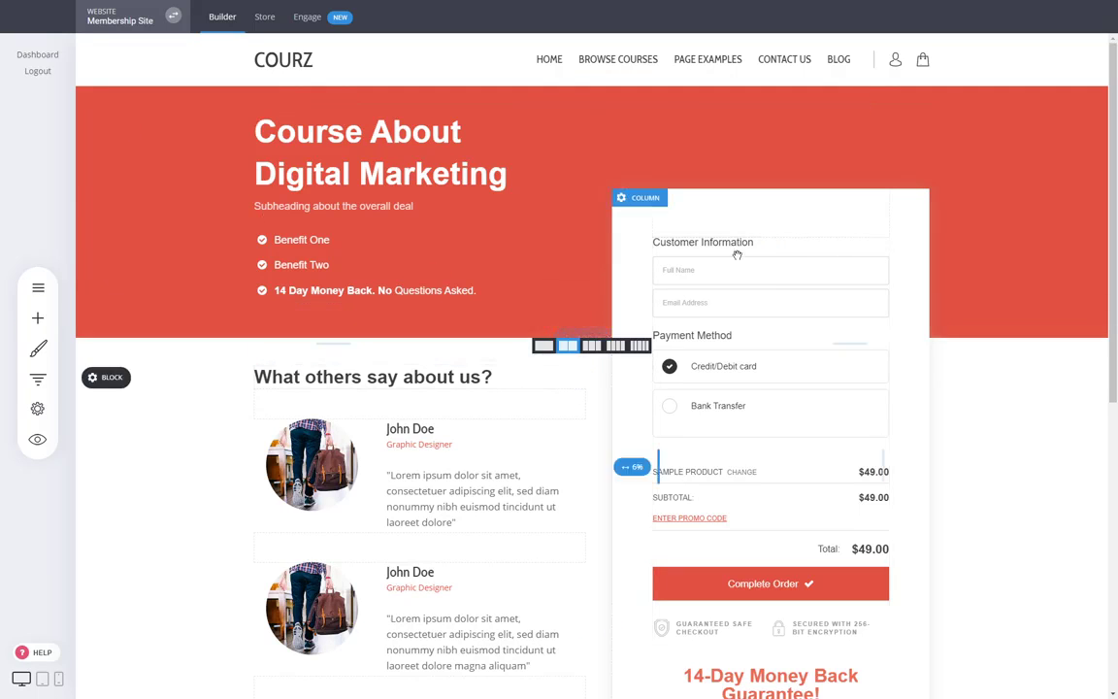
- Start adding a new page and browse the Membership / Course page templates
click(39, 289)
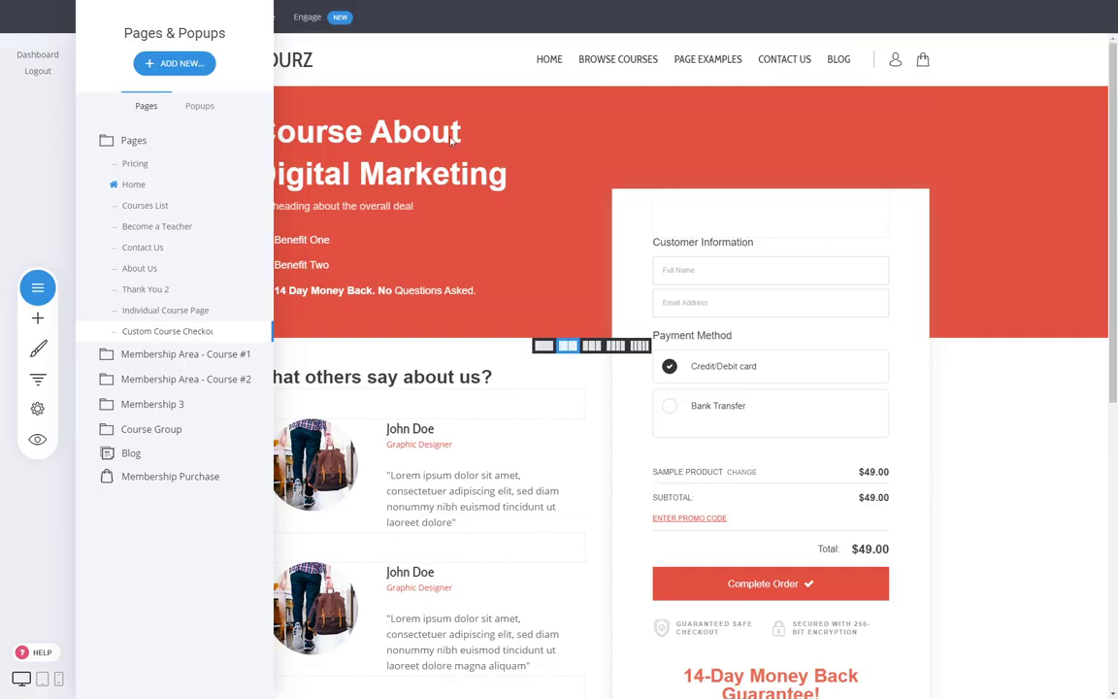
click(170, 68)
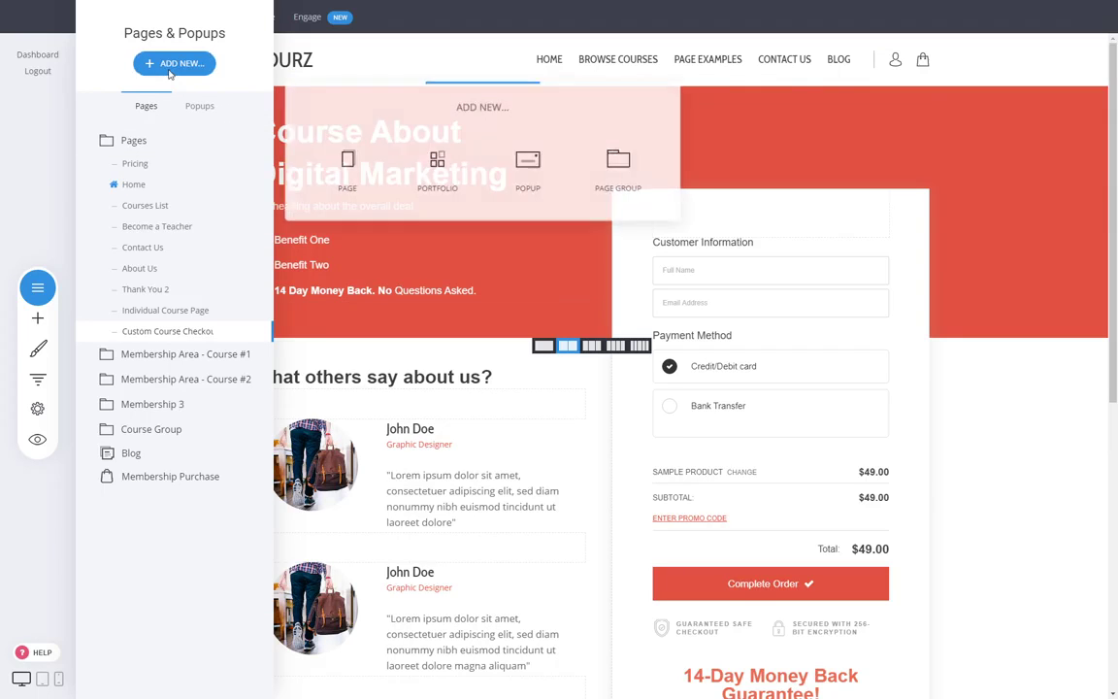
click(345, 183)
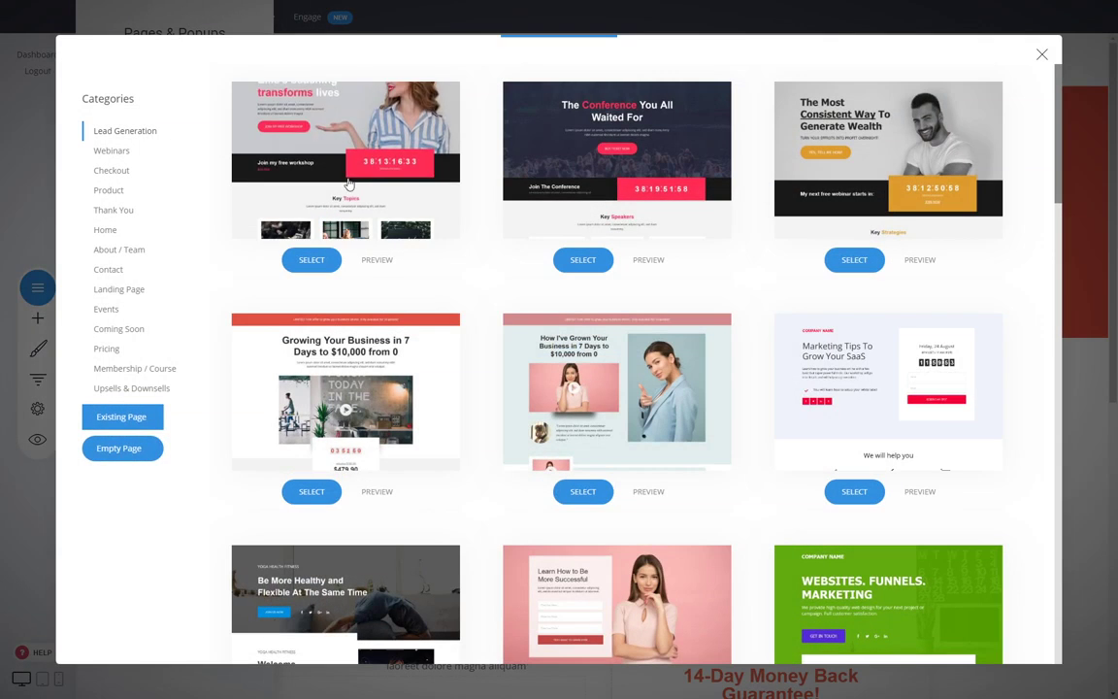
click(143, 370)
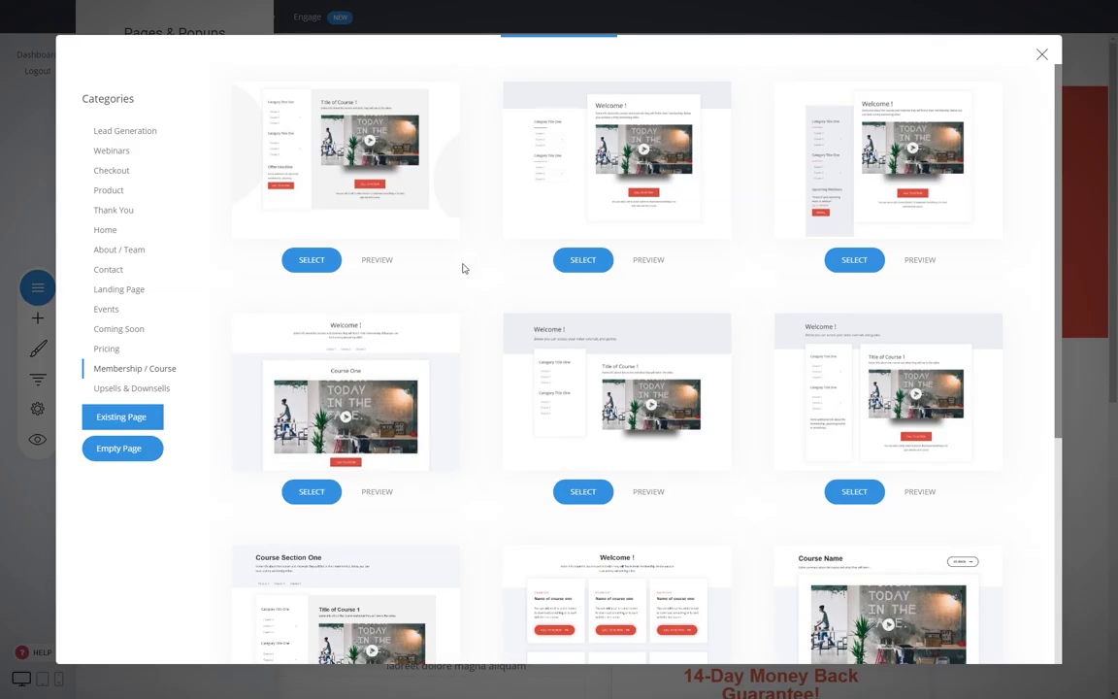
scroll(460, 268, down, 4)
scroll(781, 445, up, 4)
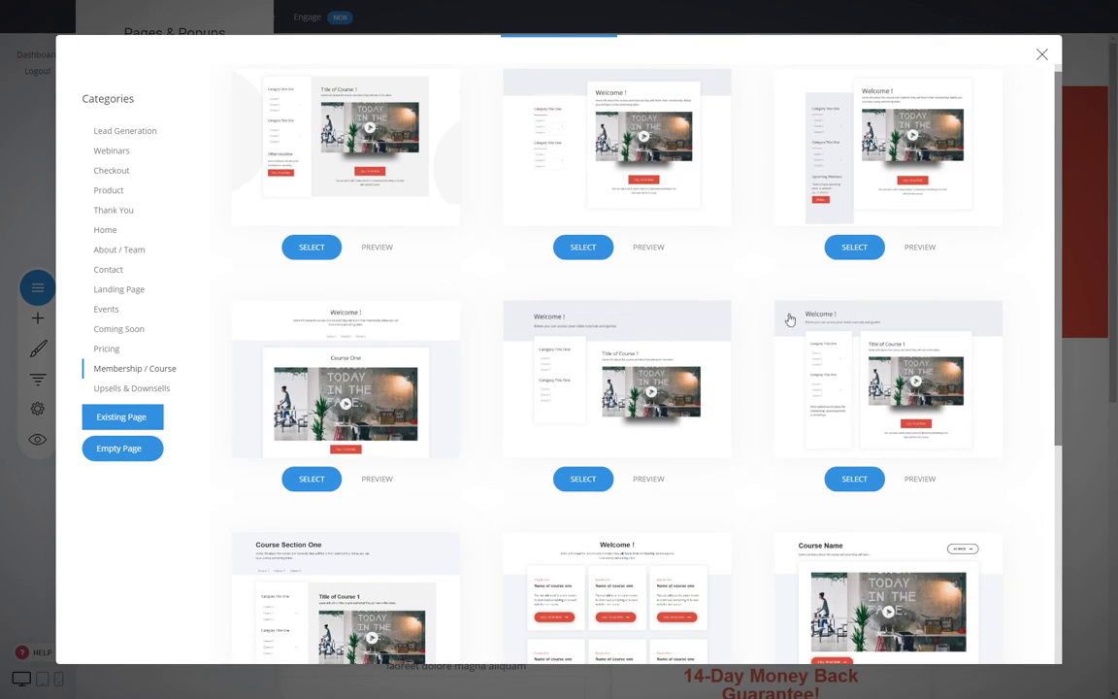
scroll(559, 340, down, 2)
scroll(491, 379, down, 3)
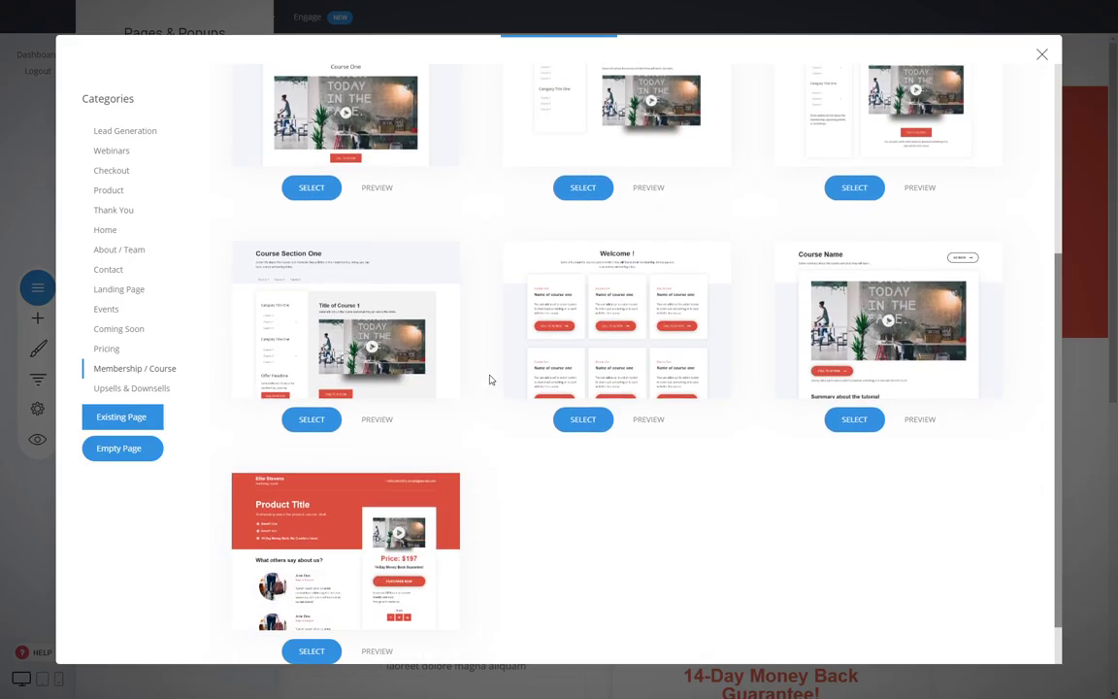
- Browse the Checkout page templates for the new page
click(125, 174)
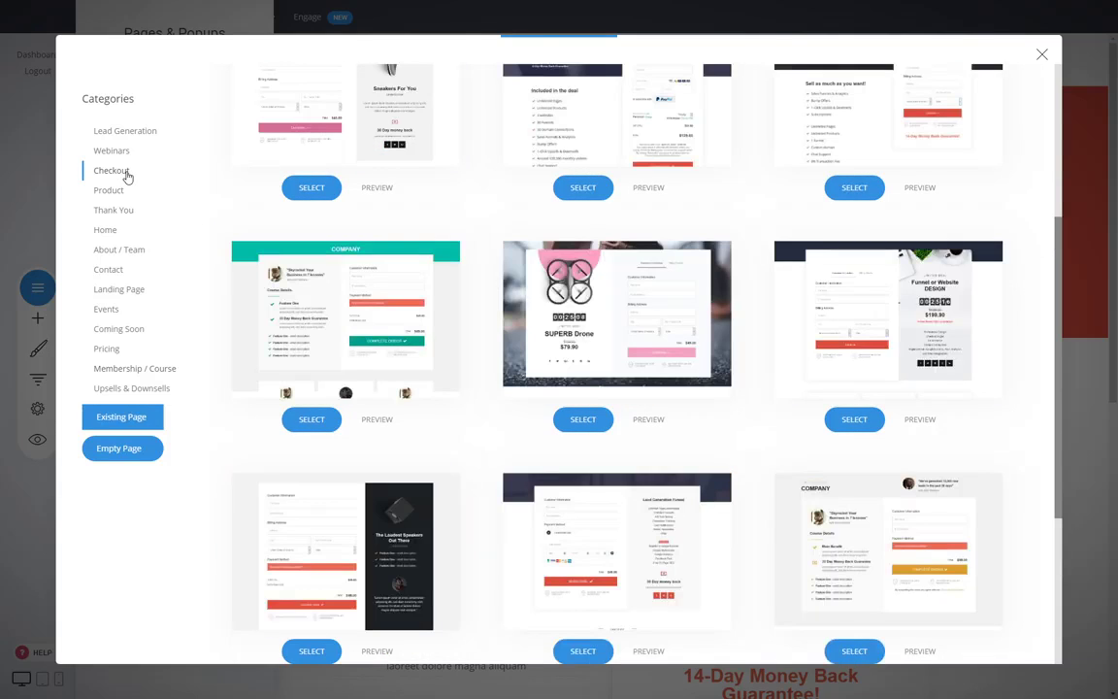
scroll(470, 250, up, 3)
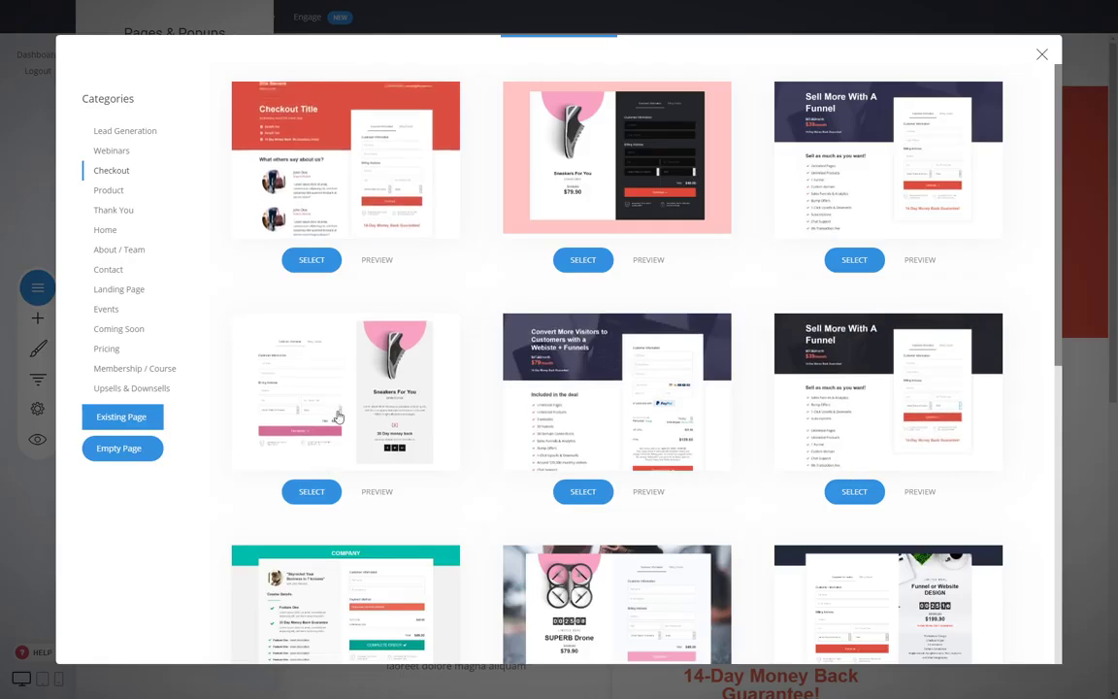
scroll(428, 425, down, 3)
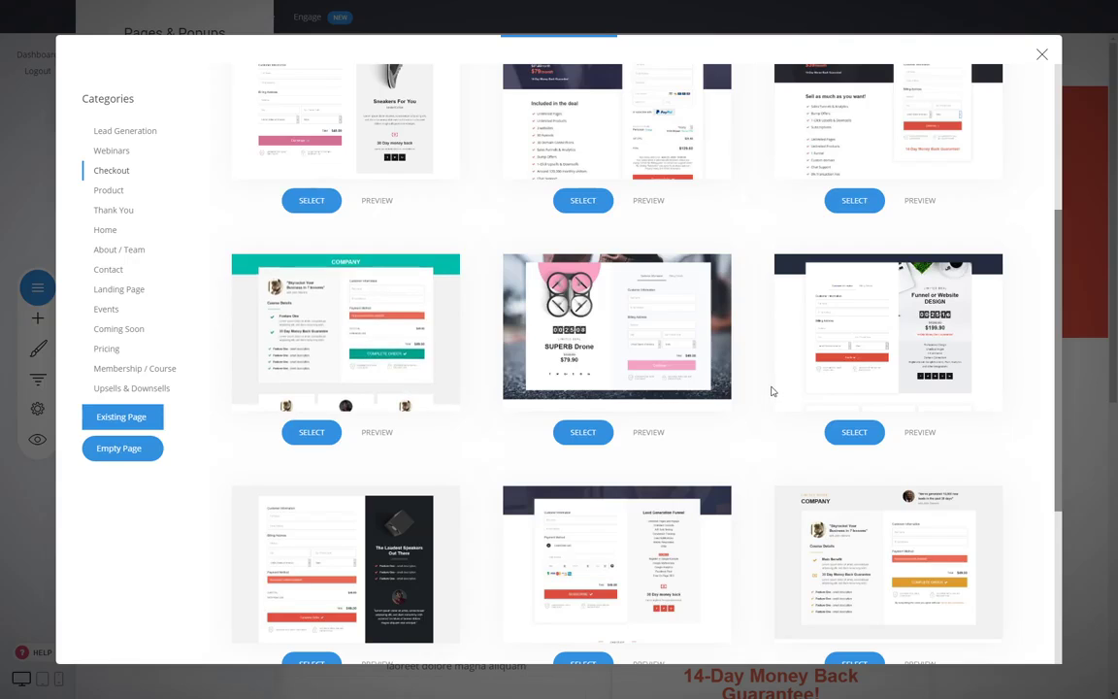
- Browse the Membership / Course page templates and preview the red Product Title sales page template from header to offer section
click(130, 370)
scroll(550, 532, down, 2)
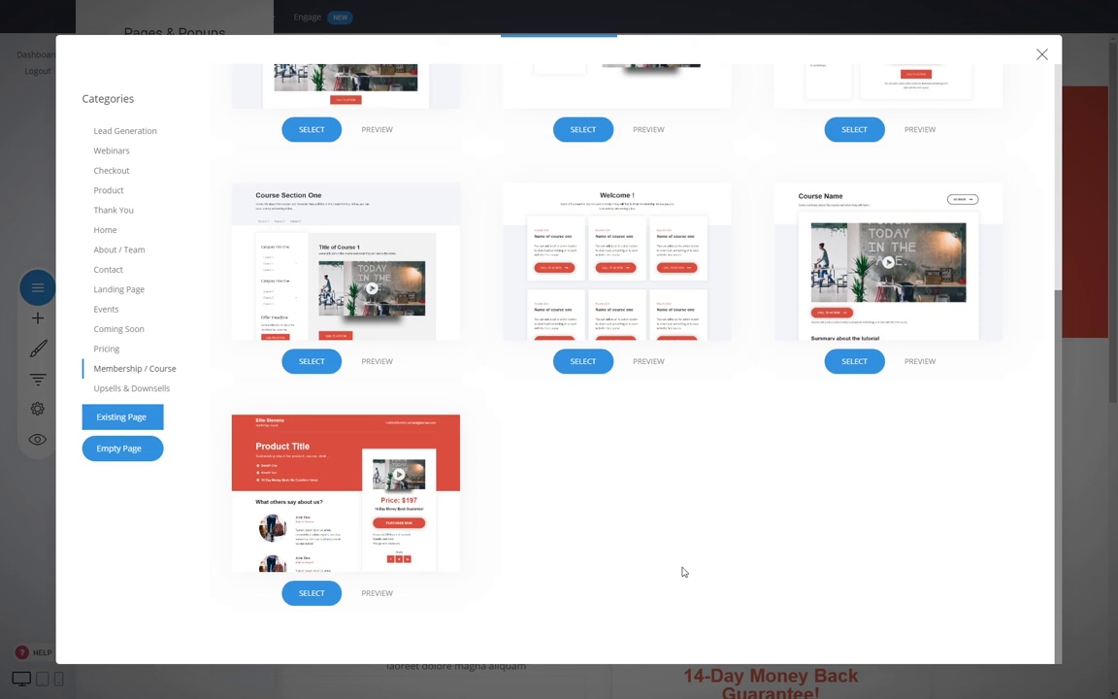
scroll(684, 570, up, 3)
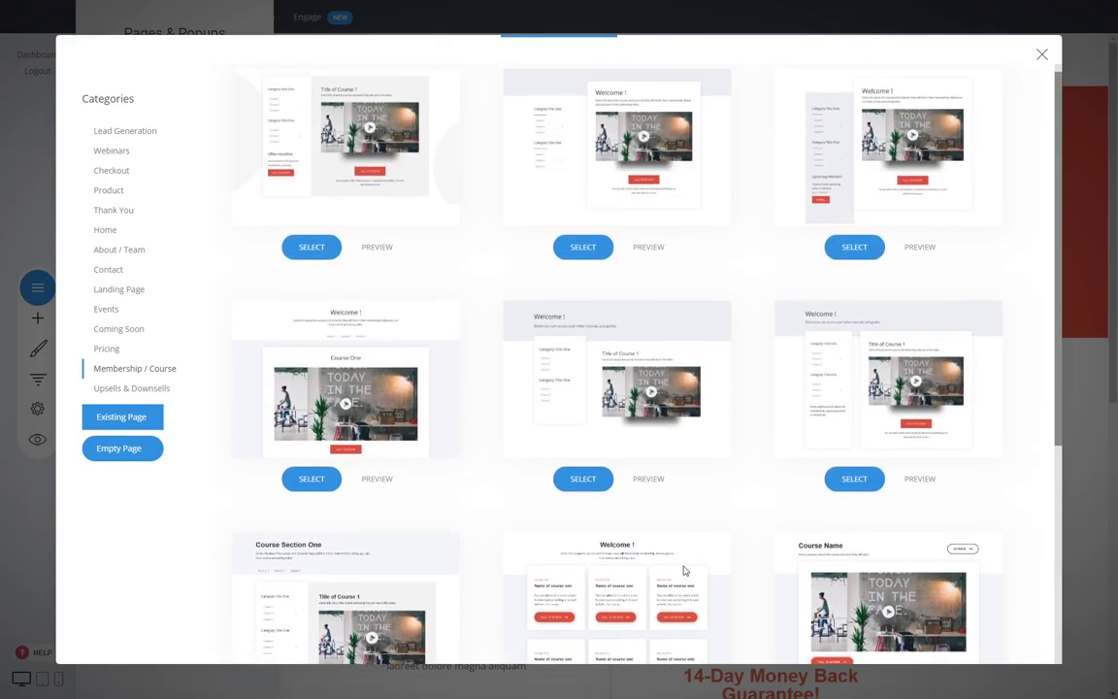
scroll(684, 570, down, 3)
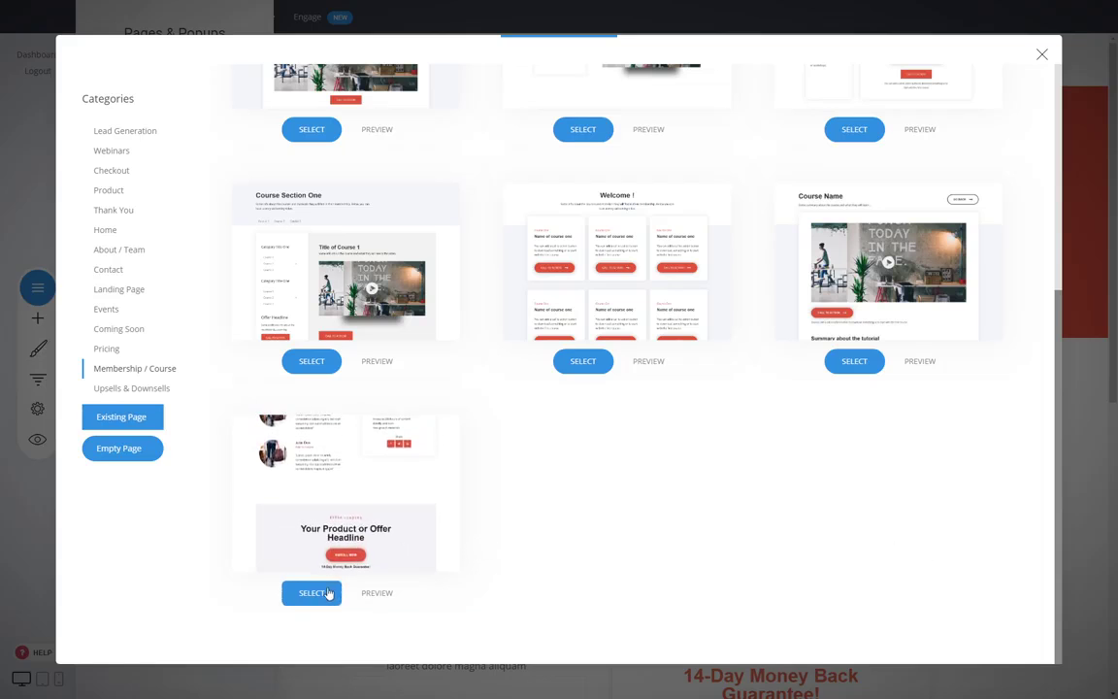
click(378, 593)
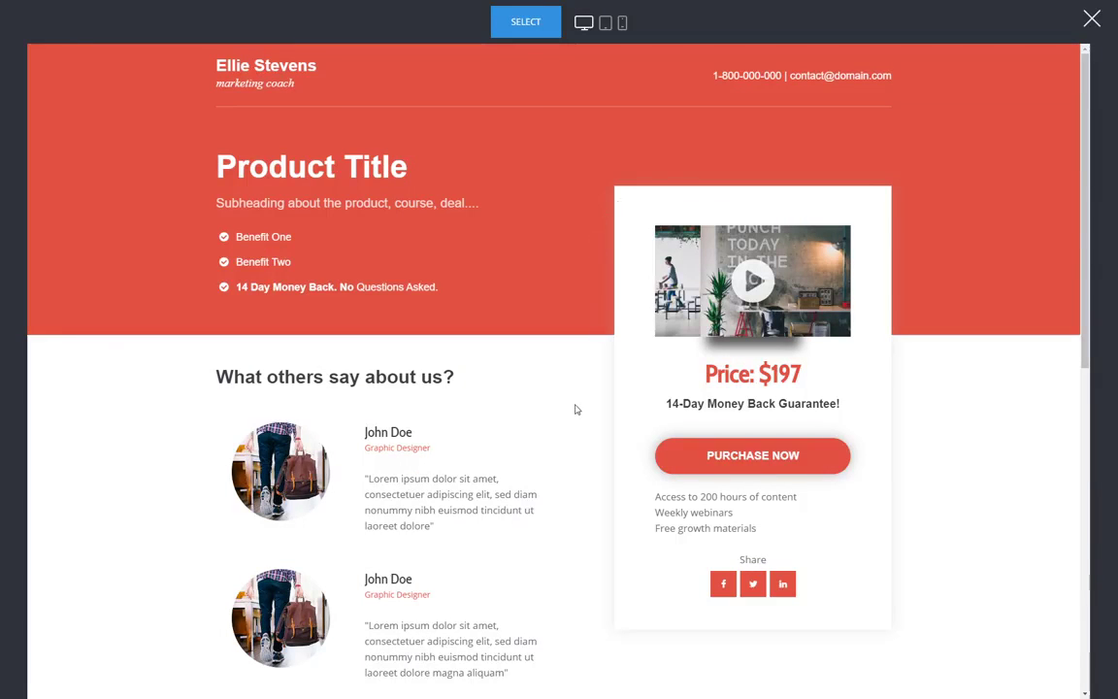
scroll(510, 364, down, 3)
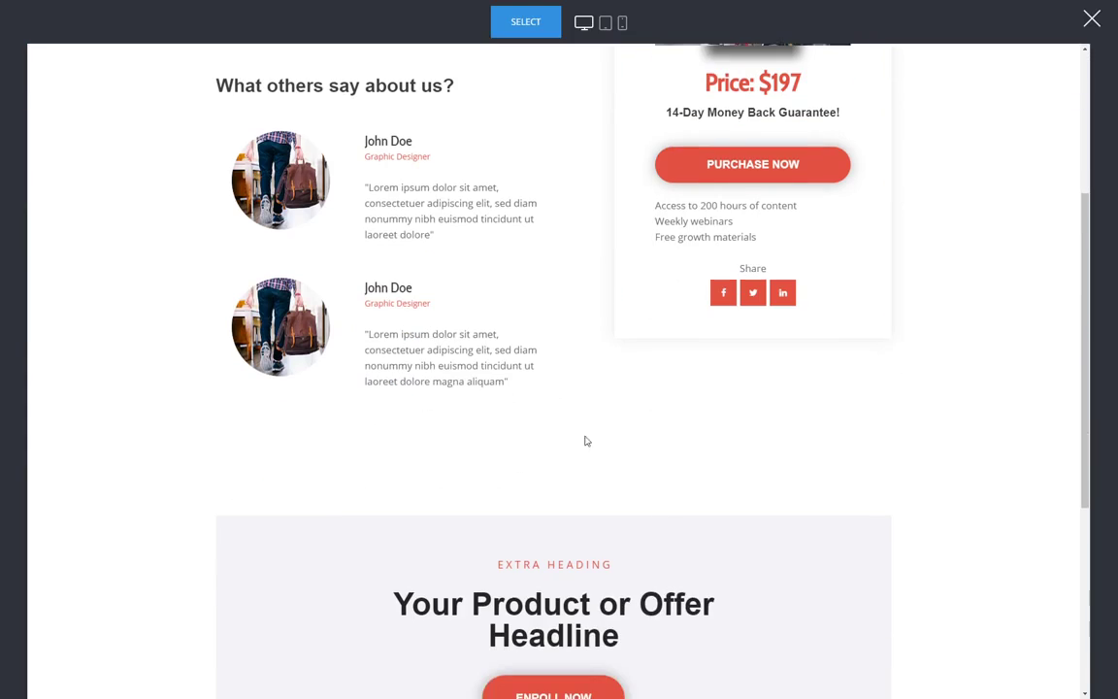
scroll(680, 466, up, 3)
scroll(835, 499, down, 2)
scroll(779, 305, up, 2)
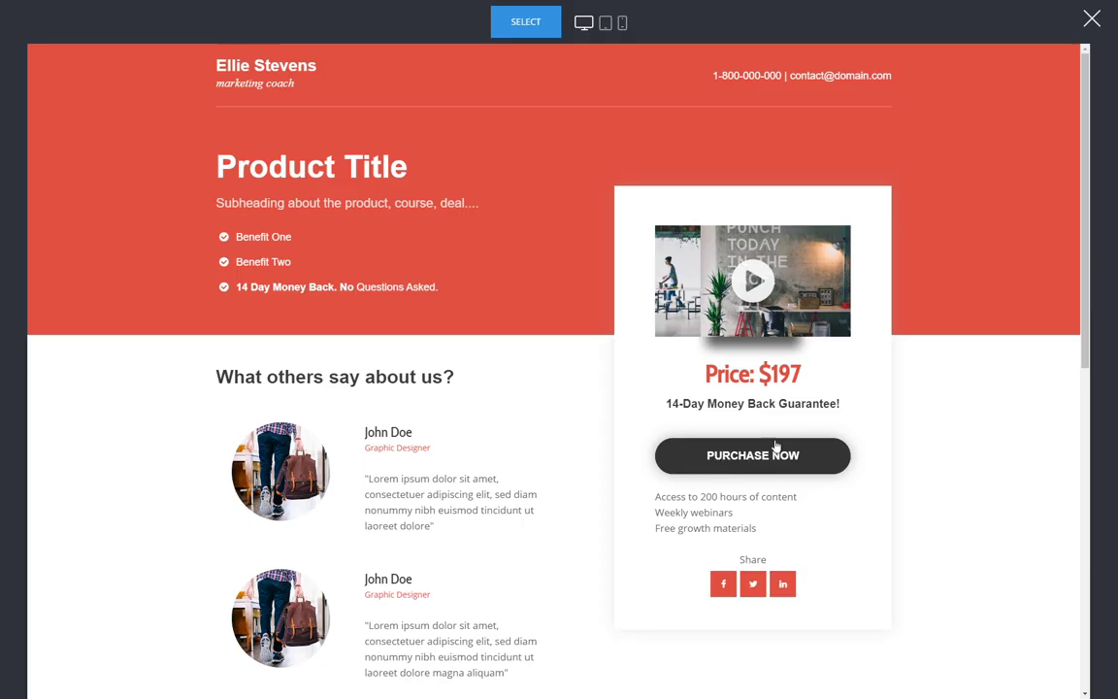
click(1092, 20)
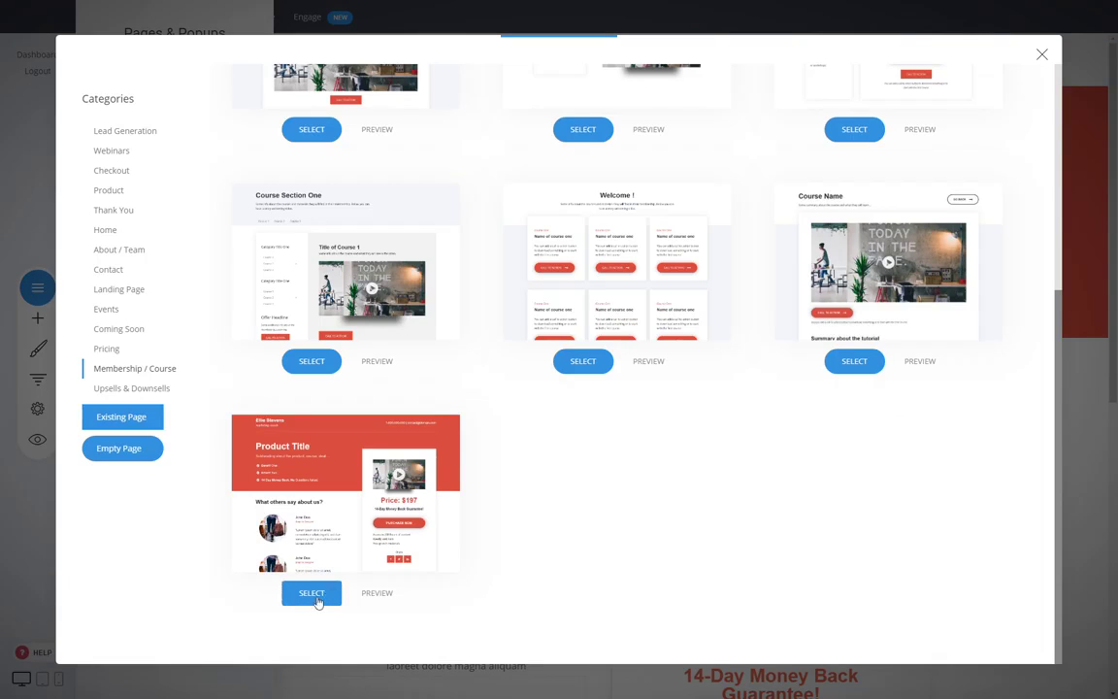
- Add a page named Dedicated Course Page from the red Product Title template, in the Pages group with Public access
click(311, 594)
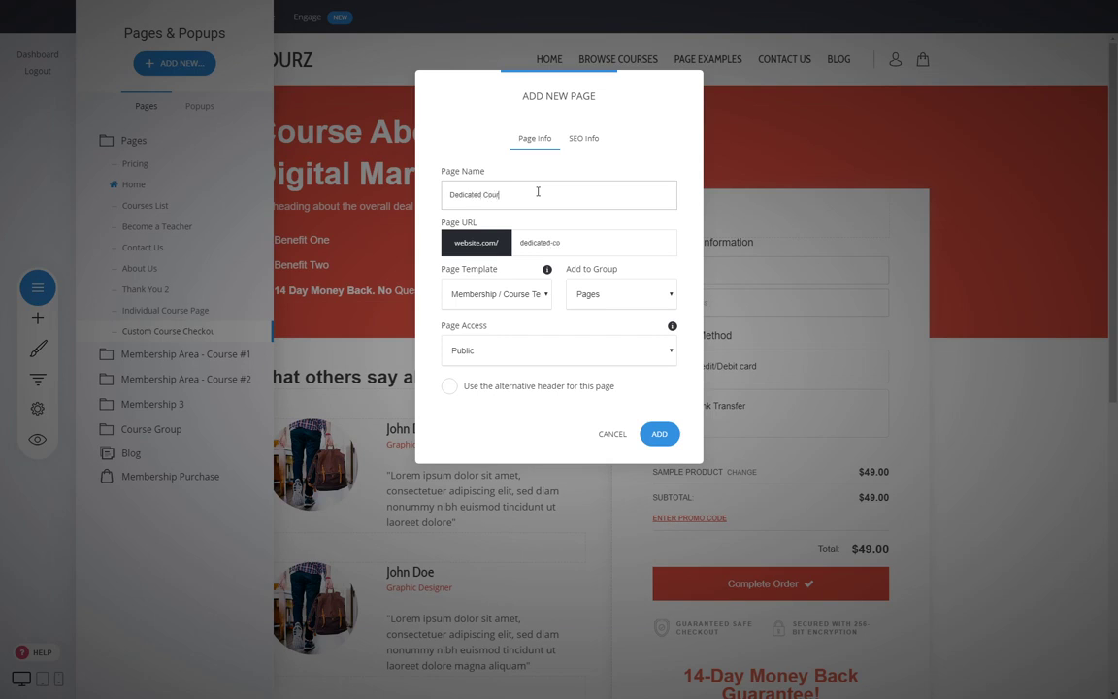
click(660, 434)
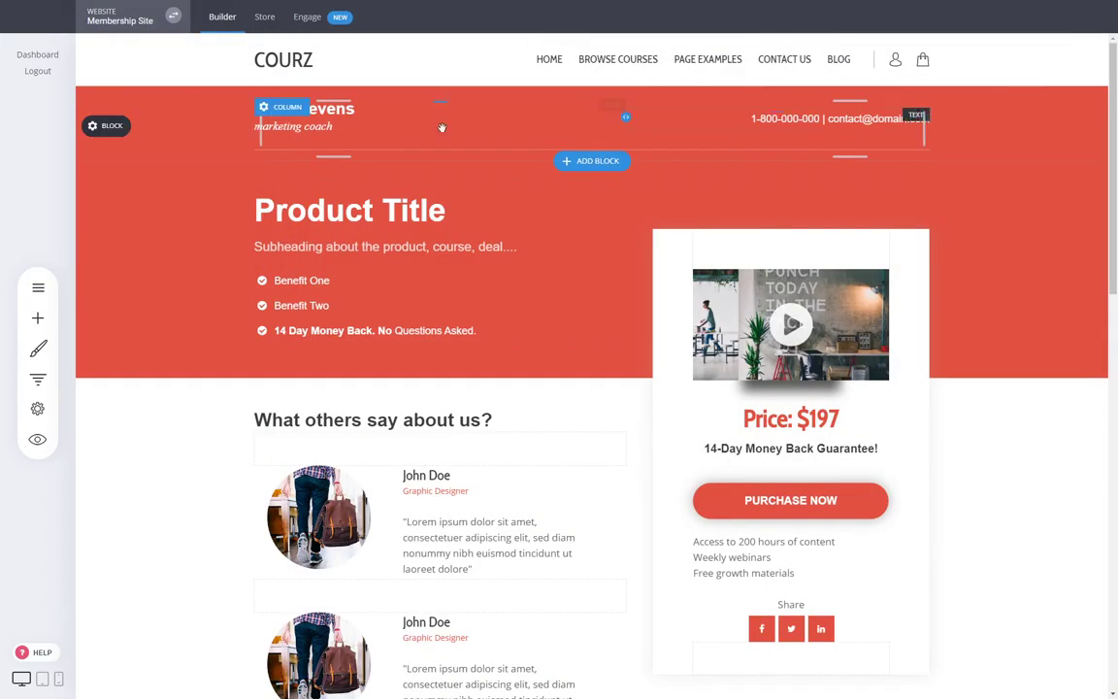
- Delete the template's own contact header block and the coach name block with social links above the site footer
click(208, 125)
click(580, 297)
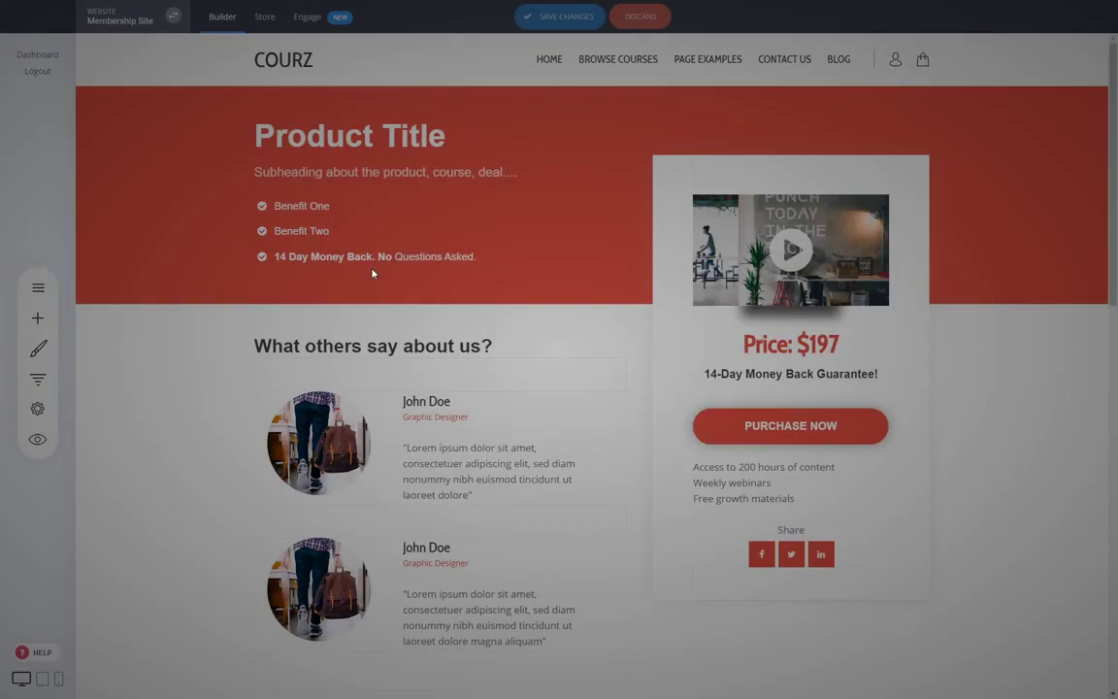
scroll(943, 301, down, 10)
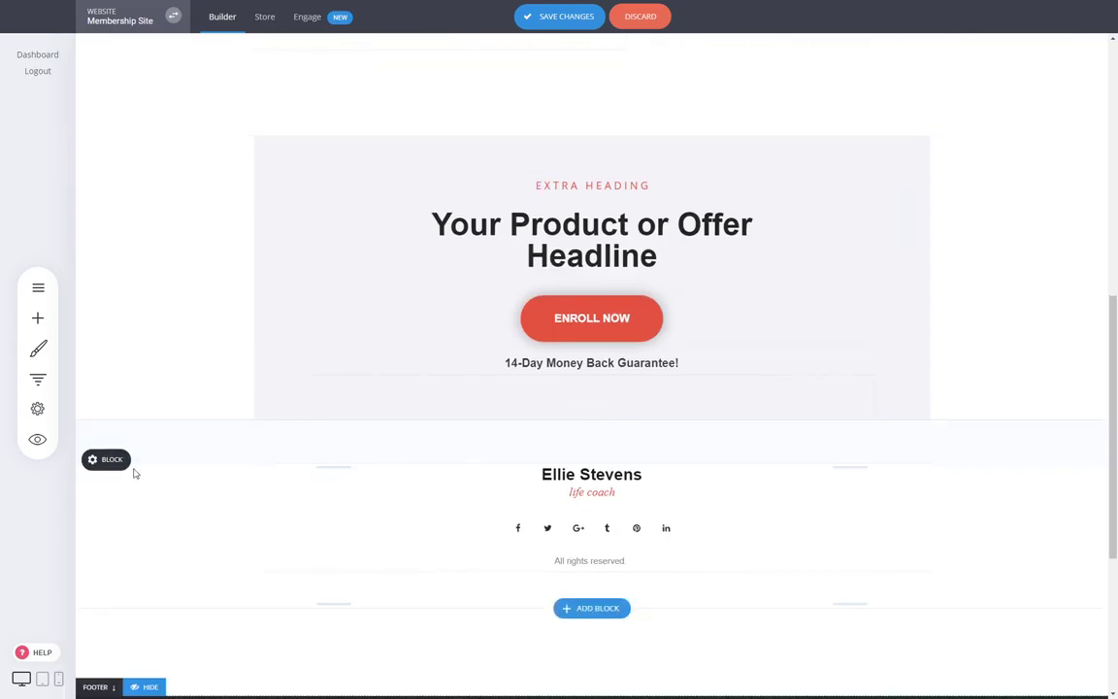
click(242, 460)
click(595, 298)
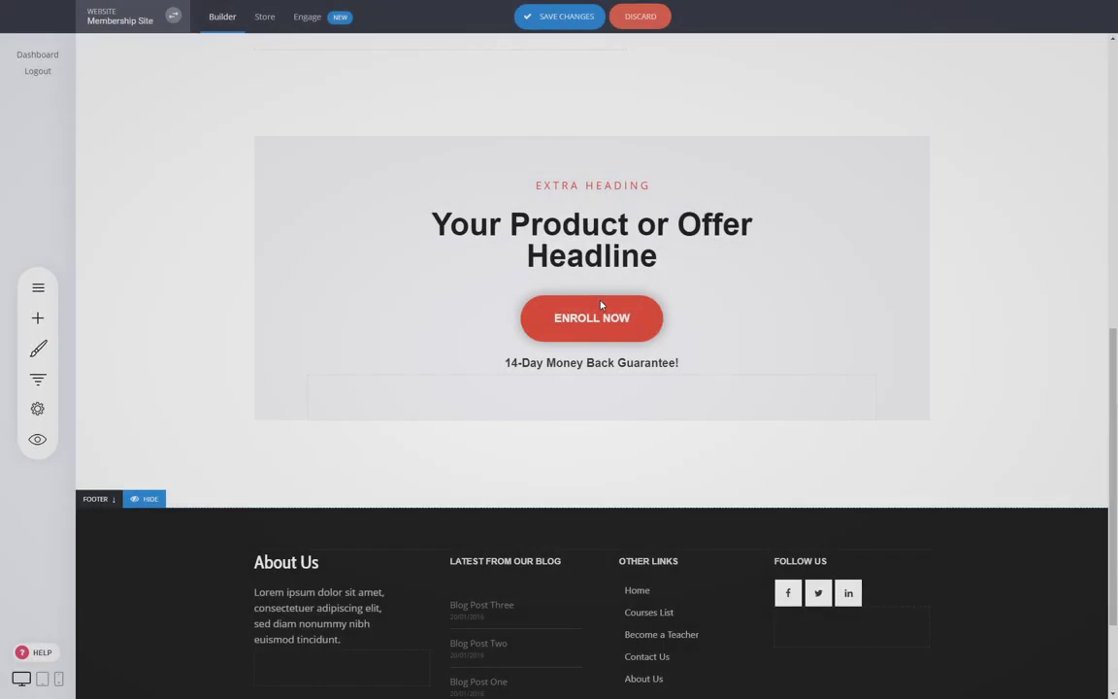
- Check the video and Purchase Now button settings in the sales card, and save the page
scroll(961, 418, up, 2)
scroll(962, 418, up, 1)
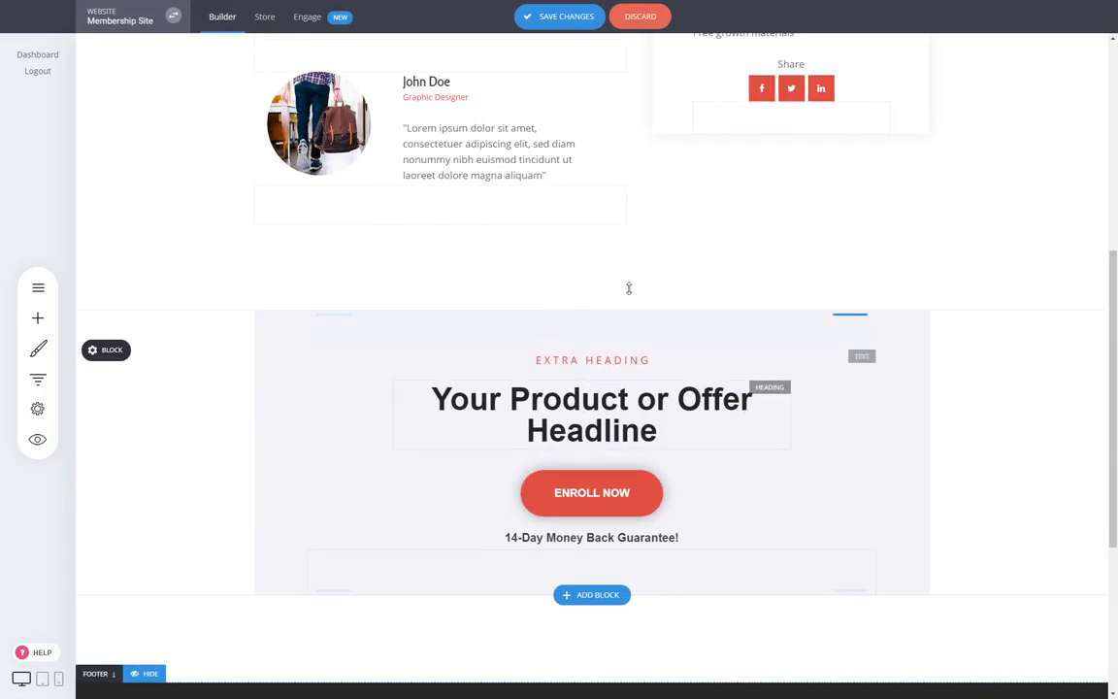
scroll(804, 453, up, 5)
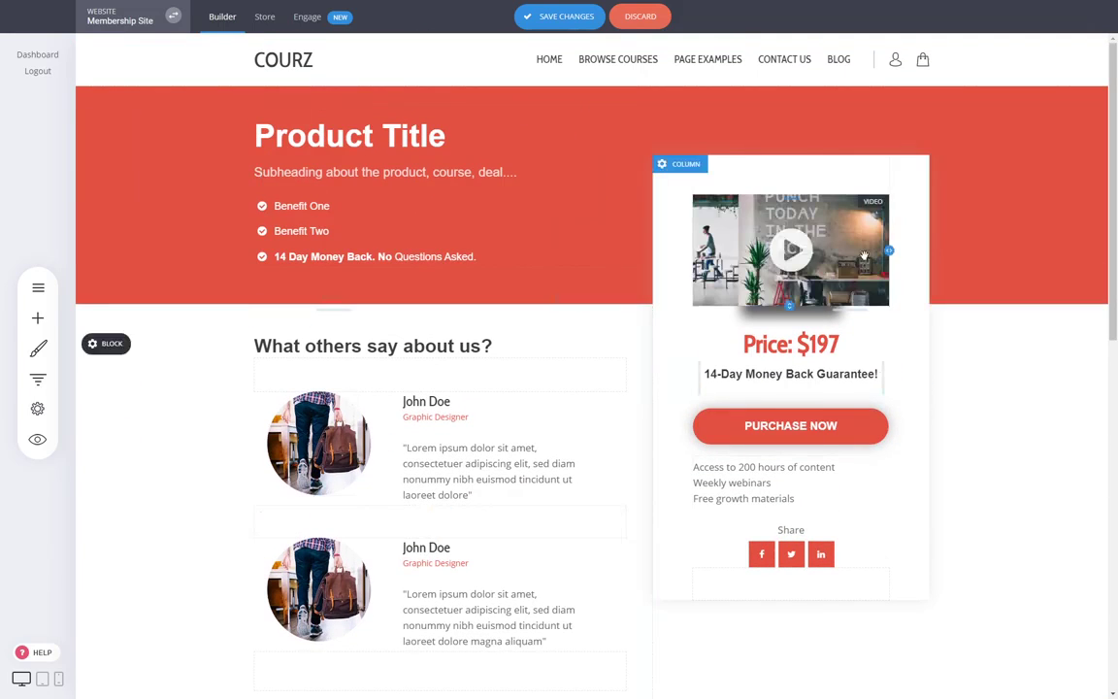
click(791, 250)
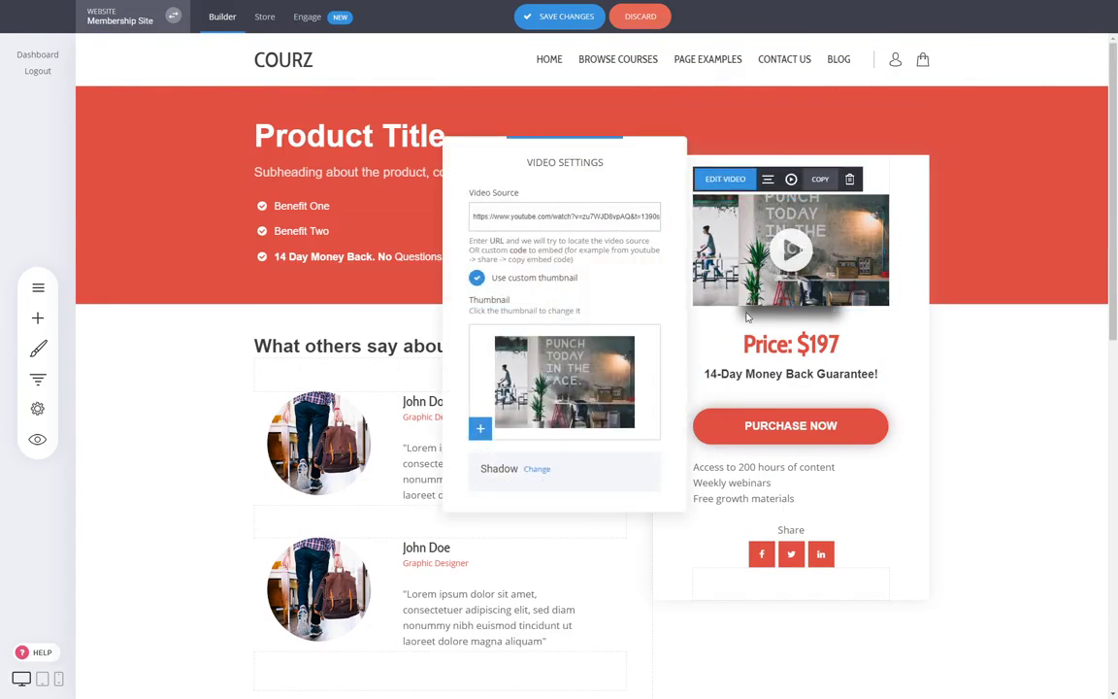
click(963, 346)
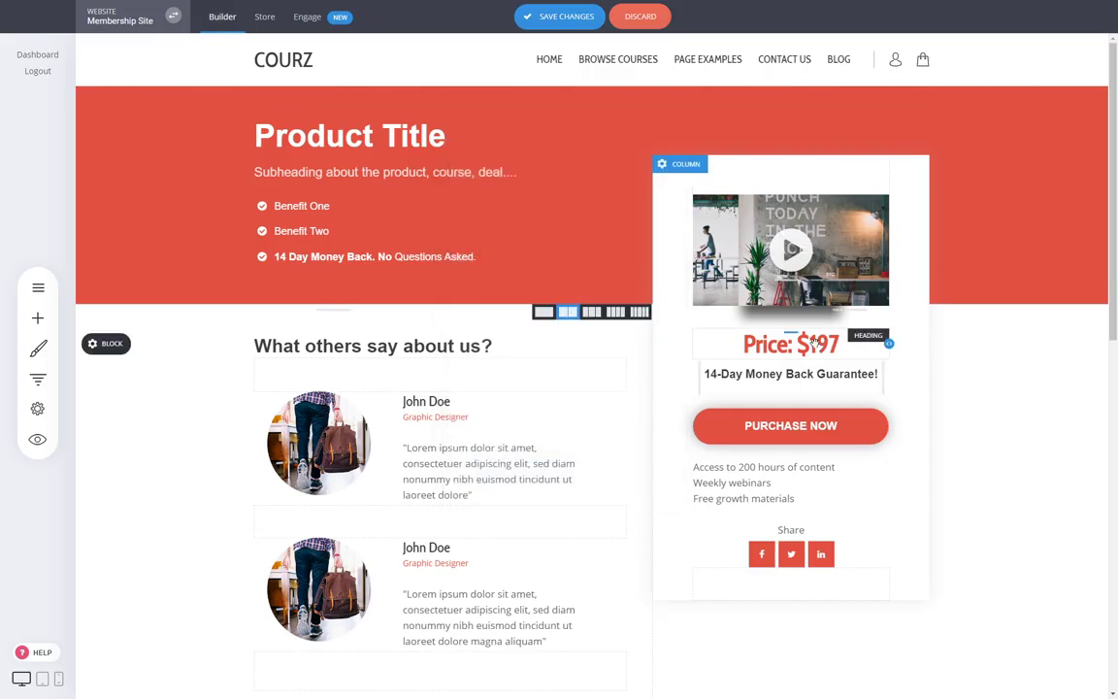
click(785, 429)
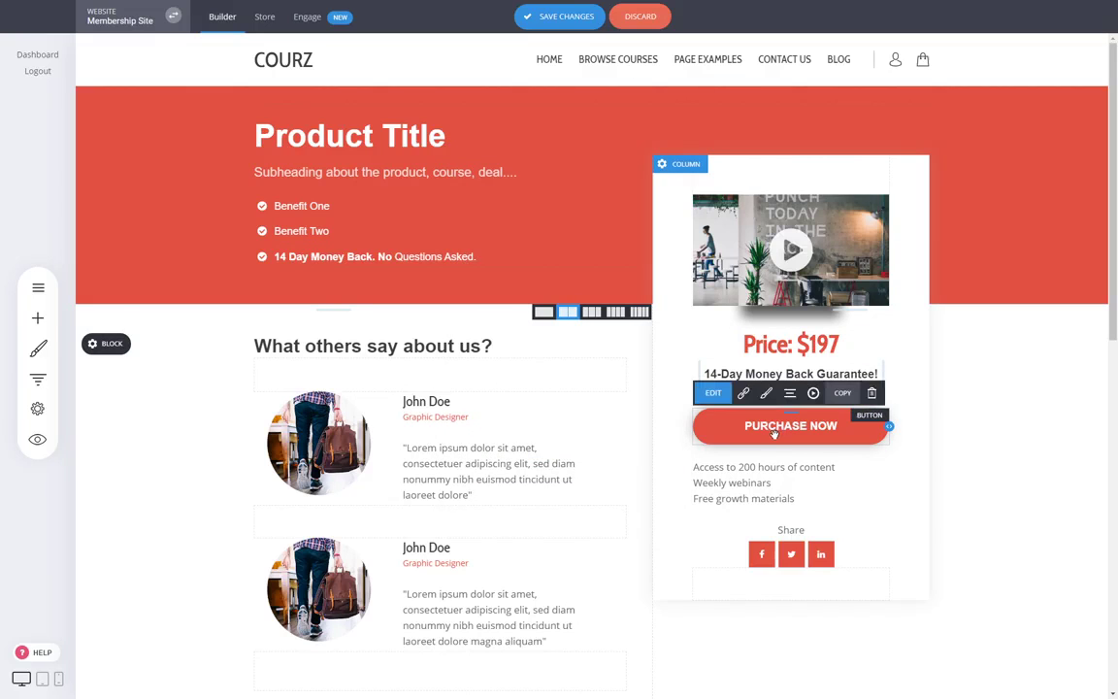
click(998, 370)
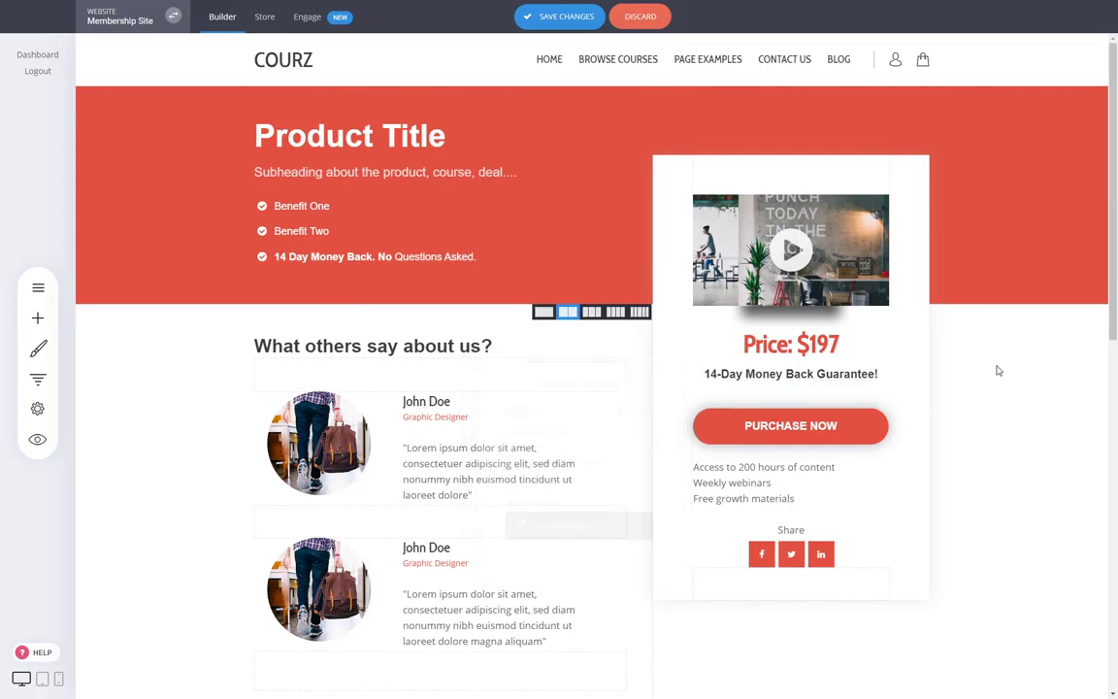
click(583, 18)
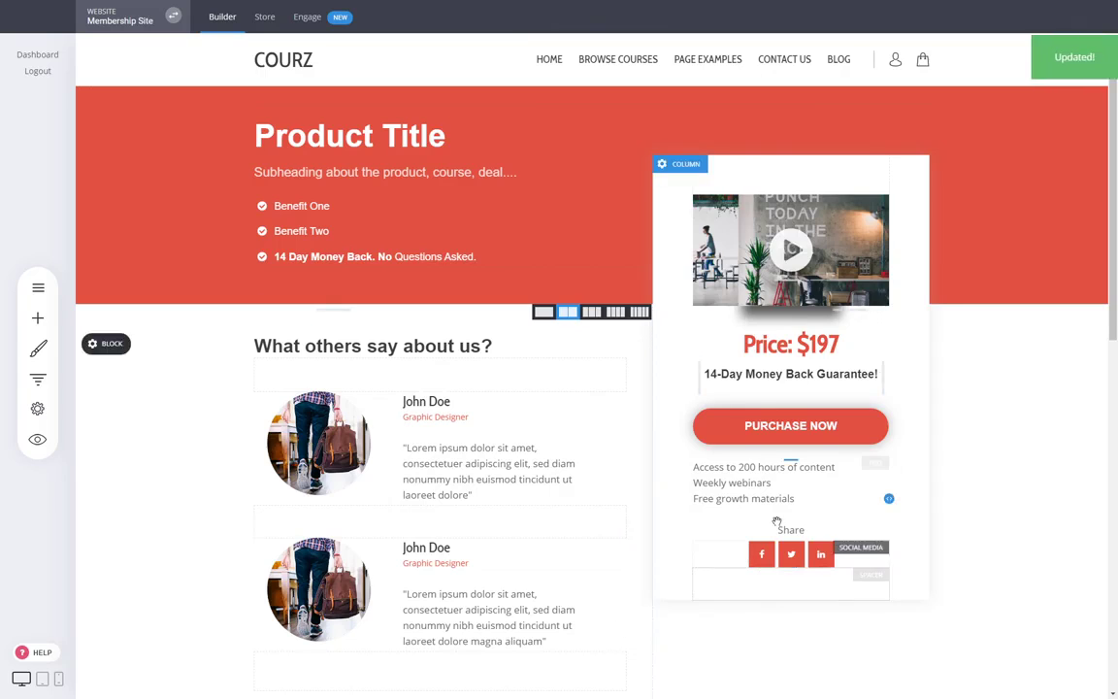
- Link the Purchase Now button to the Web Design store product with the Buy Now (add to cart and go to checkout) action, and save
click(797, 426)
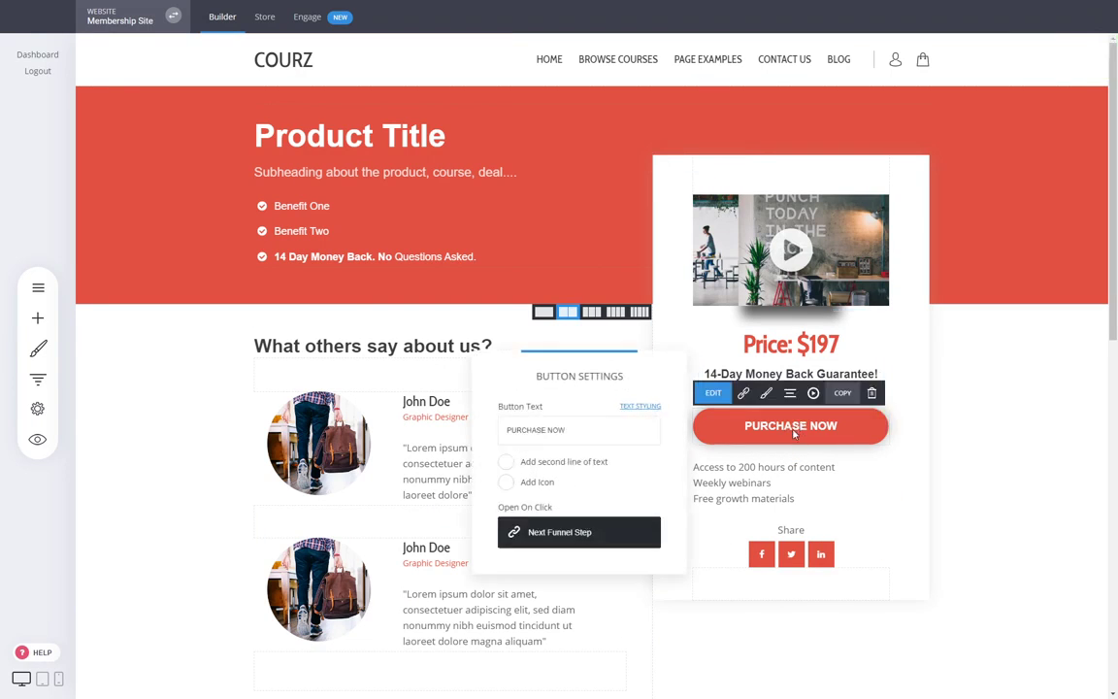
click(555, 536)
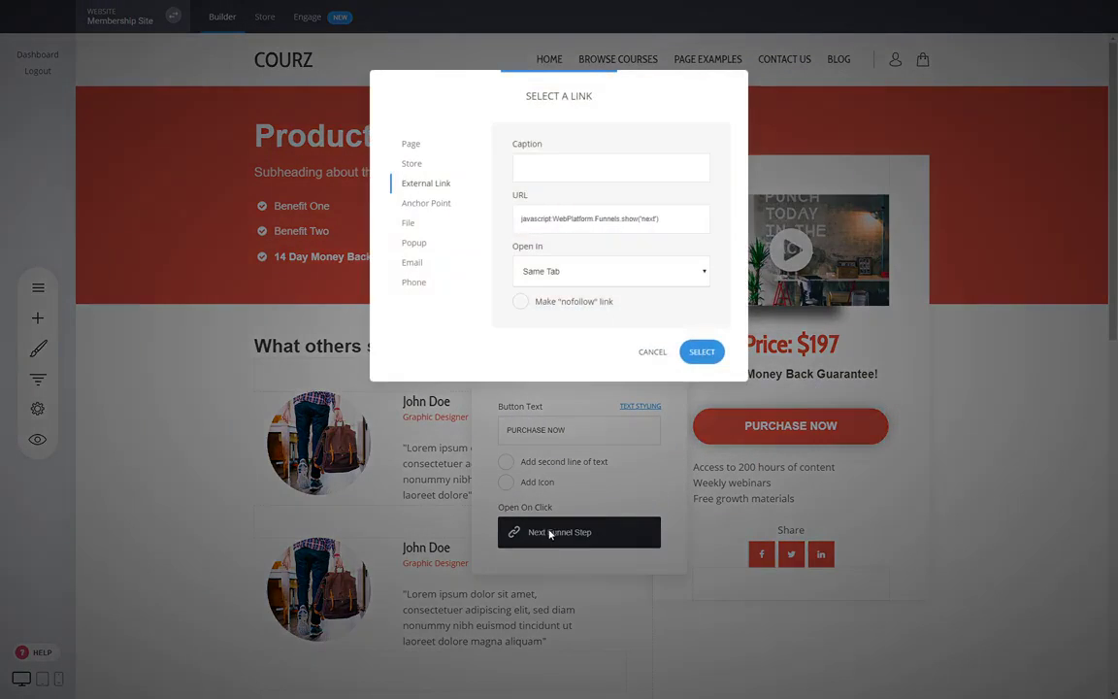
click(419, 167)
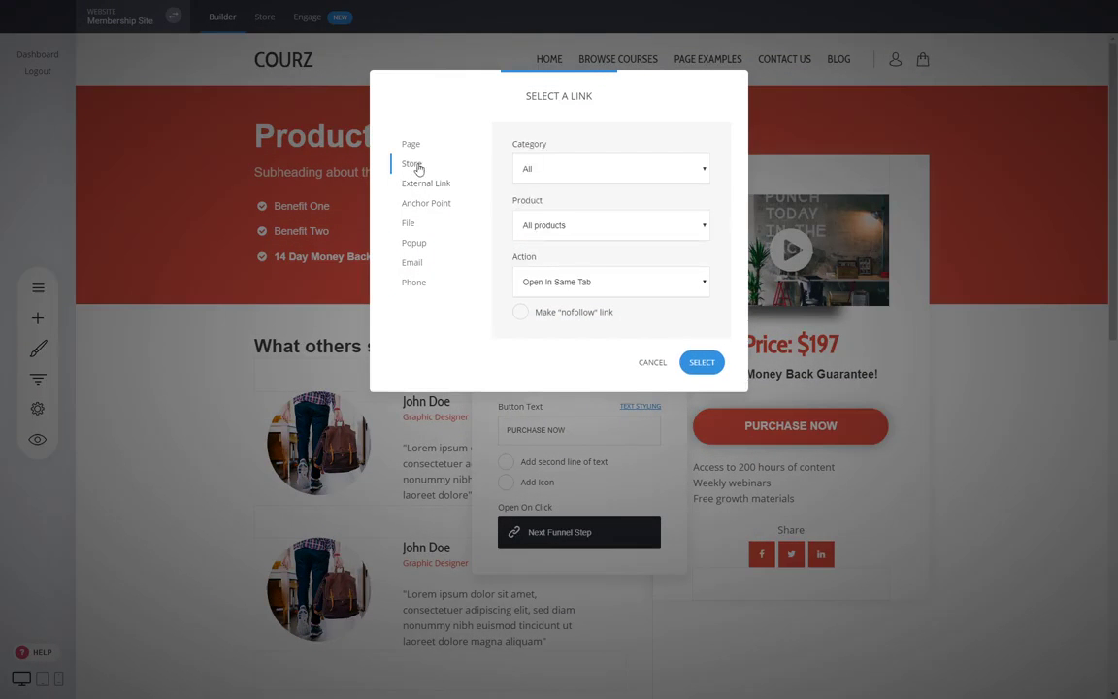
click(551, 263)
click(554, 339)
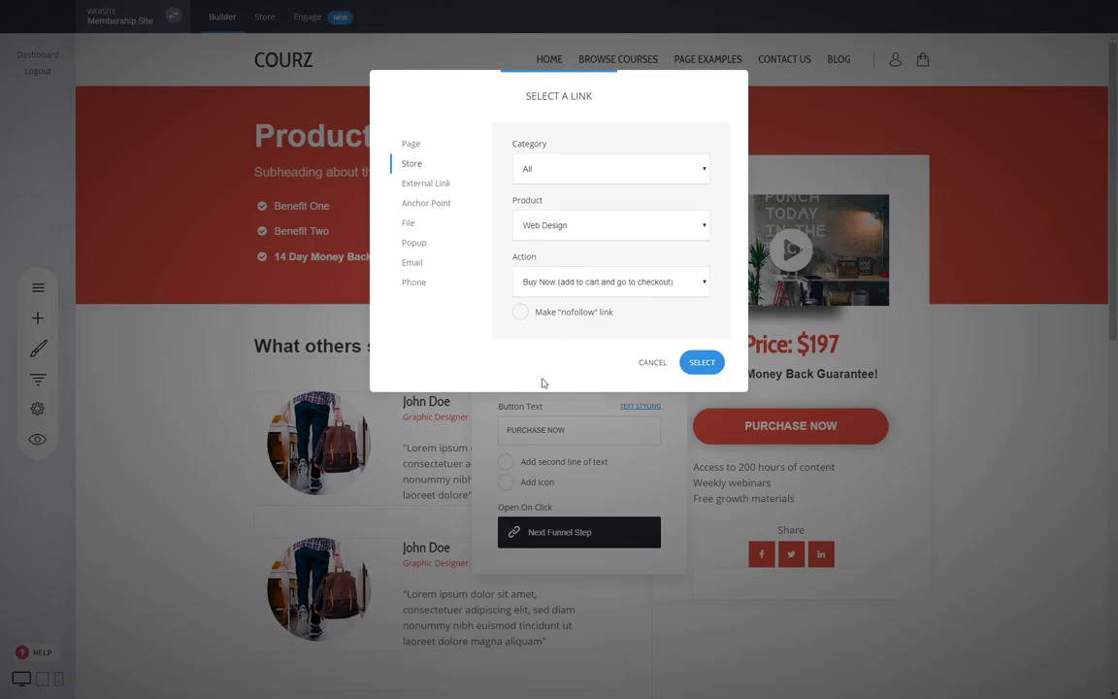
click(702, 362)
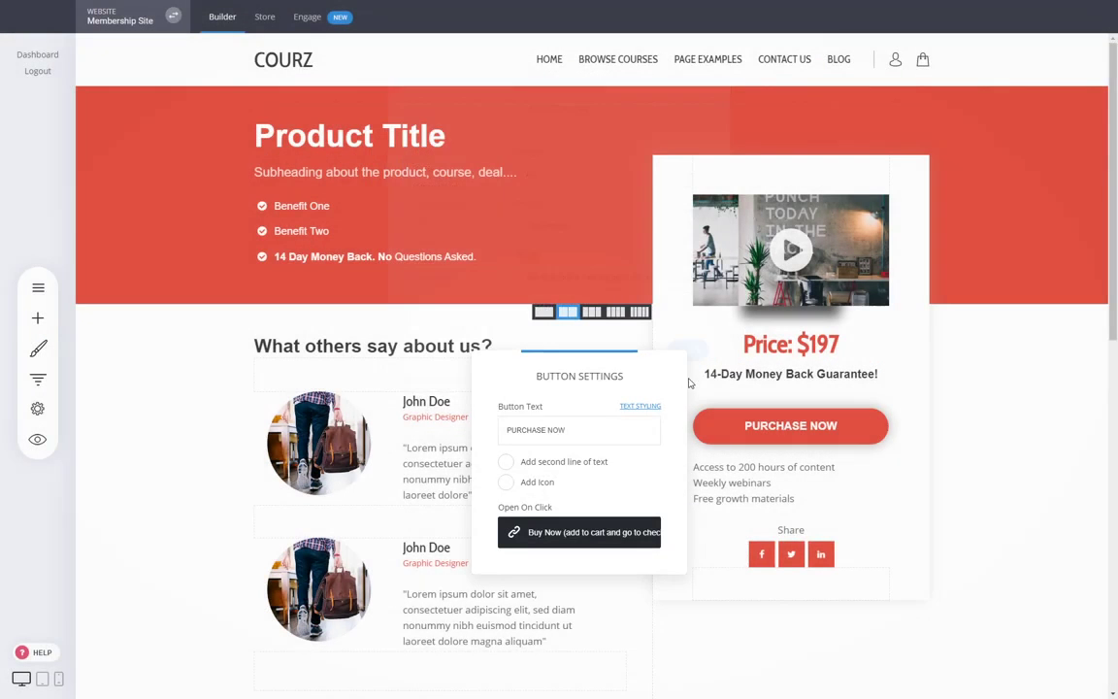
click(1021, 489)
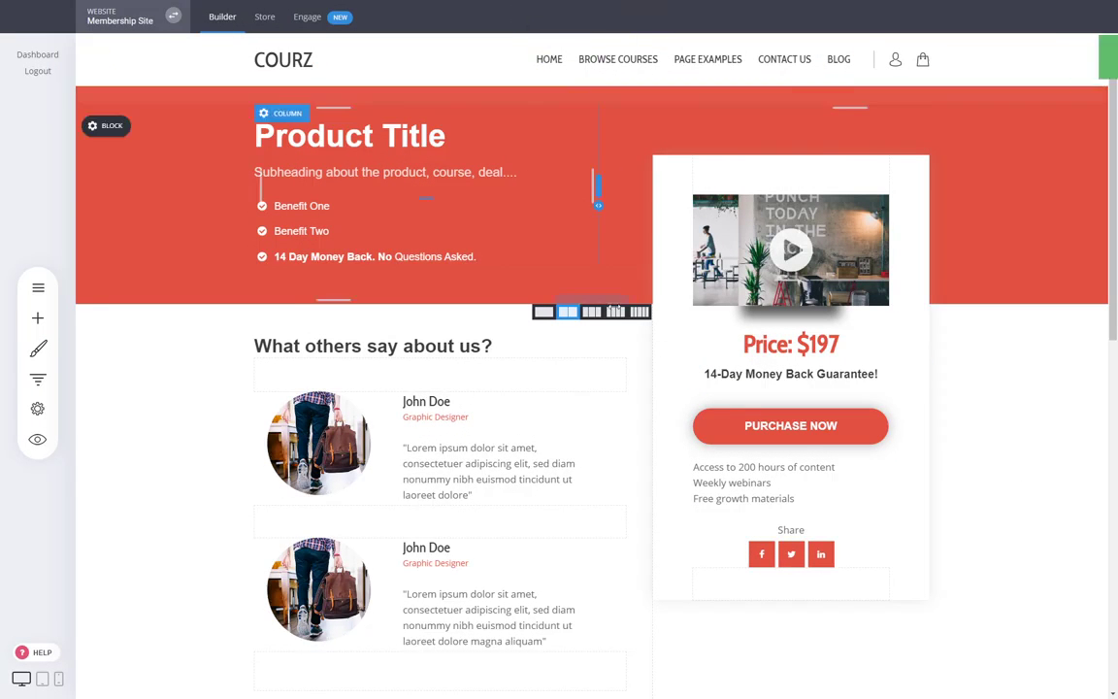
- Preview the course page, test the Purchase Now button through to checkout, and check the shopping cart on the Home page
scroll(976, 387, down, 2)
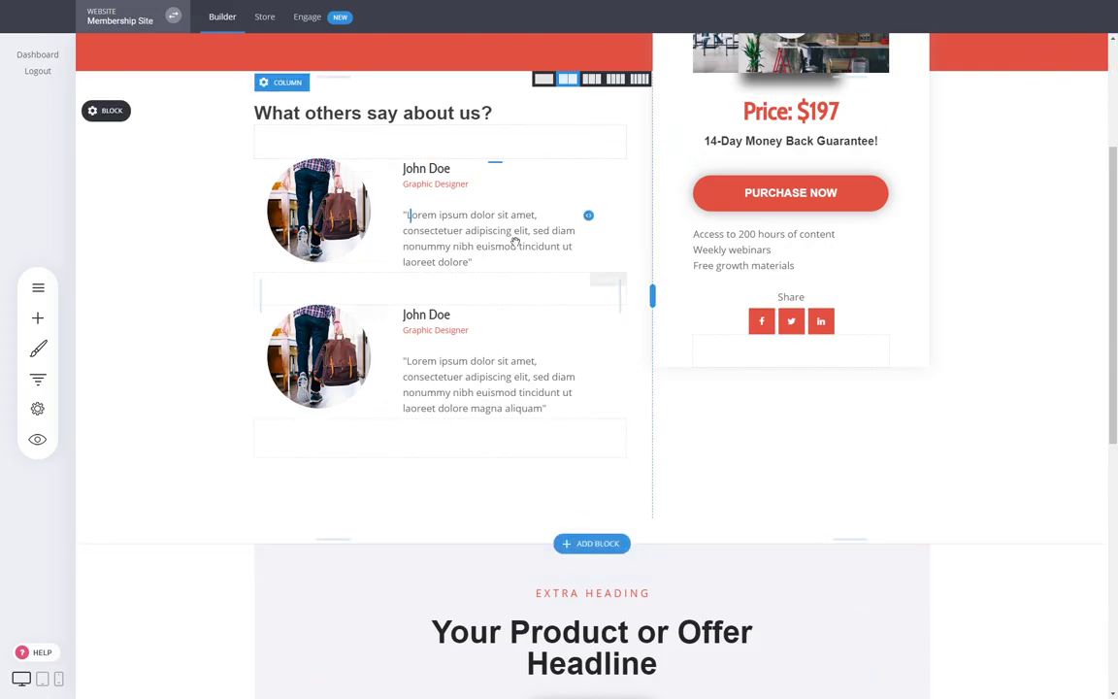
scroll(981, 297, up, 2)
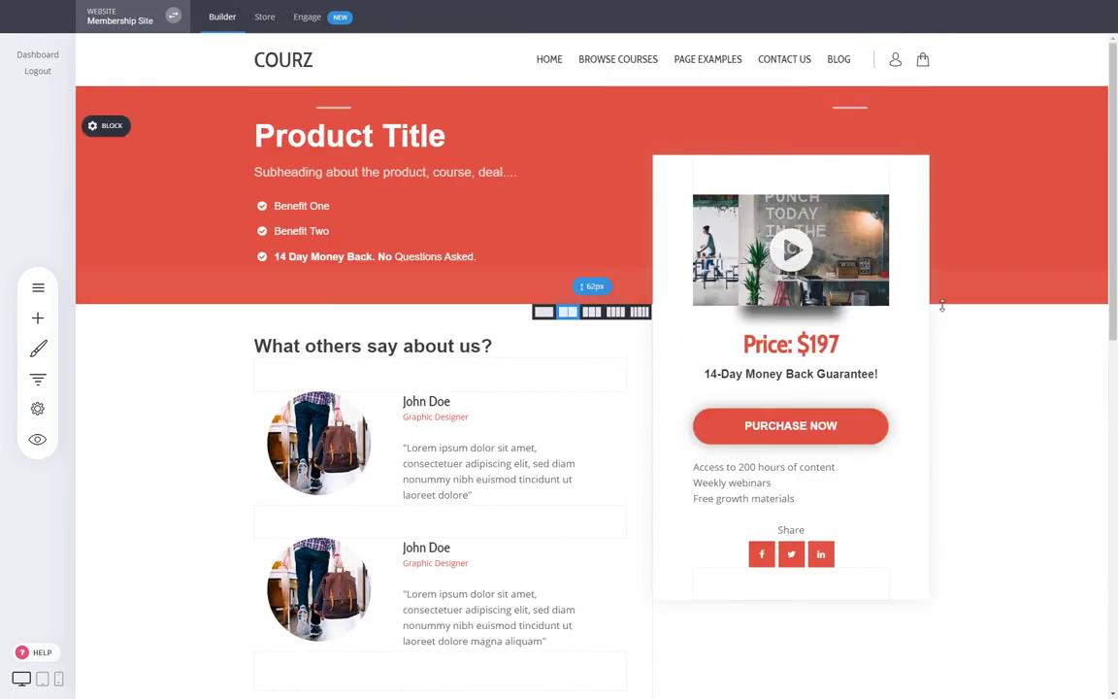
scroll(794, 427, down, 3)
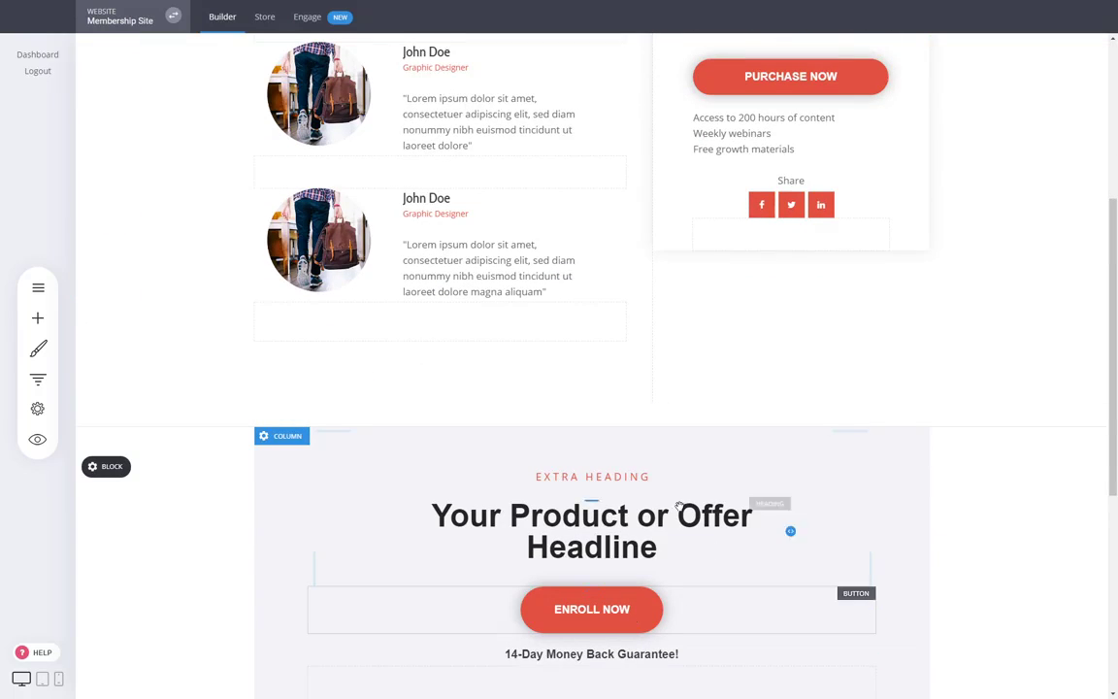
scroll(859, 475, up, 3)
click(38, 439)
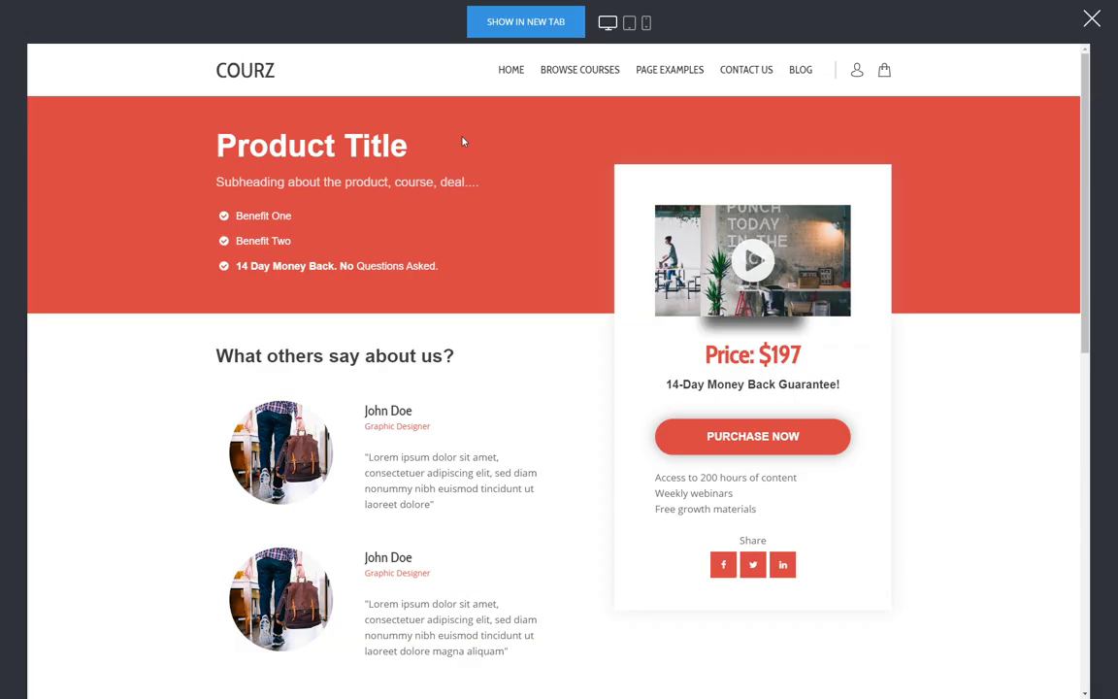
click(764, 441)
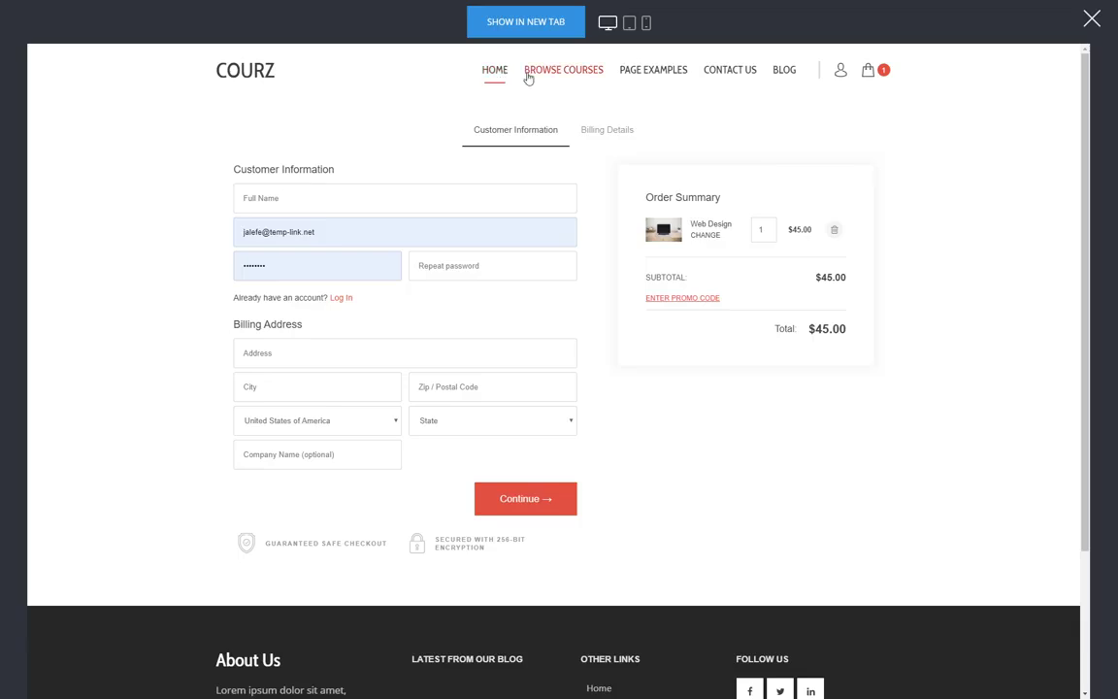
click(497, 71)
mouse_move(877, 72)
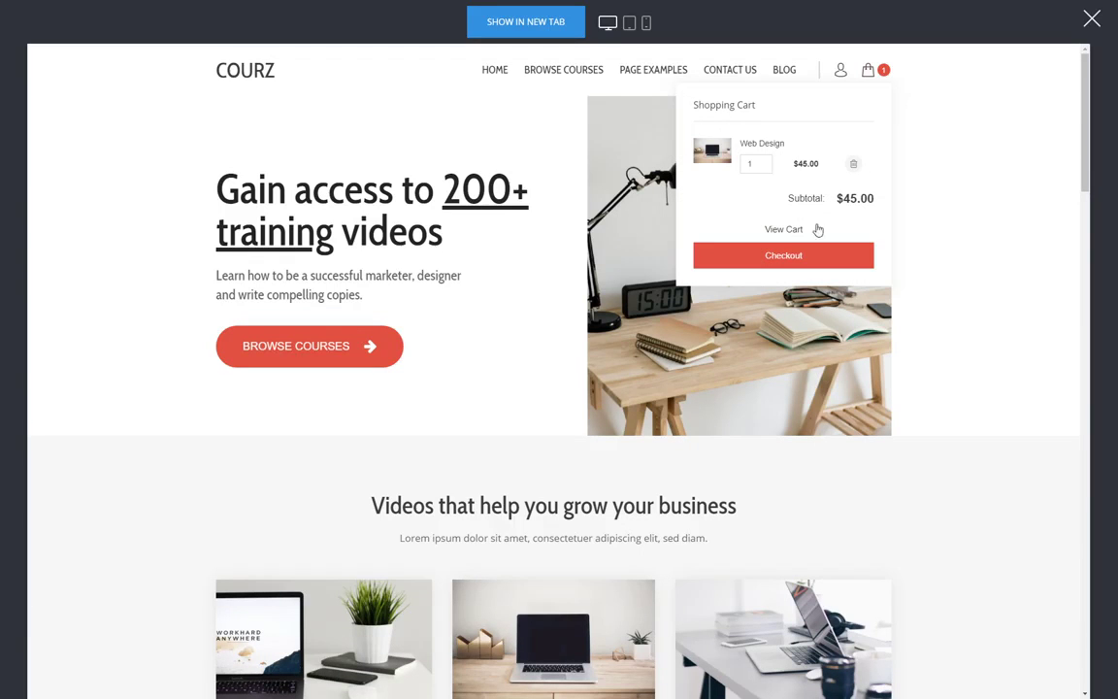
click(1091, 19)
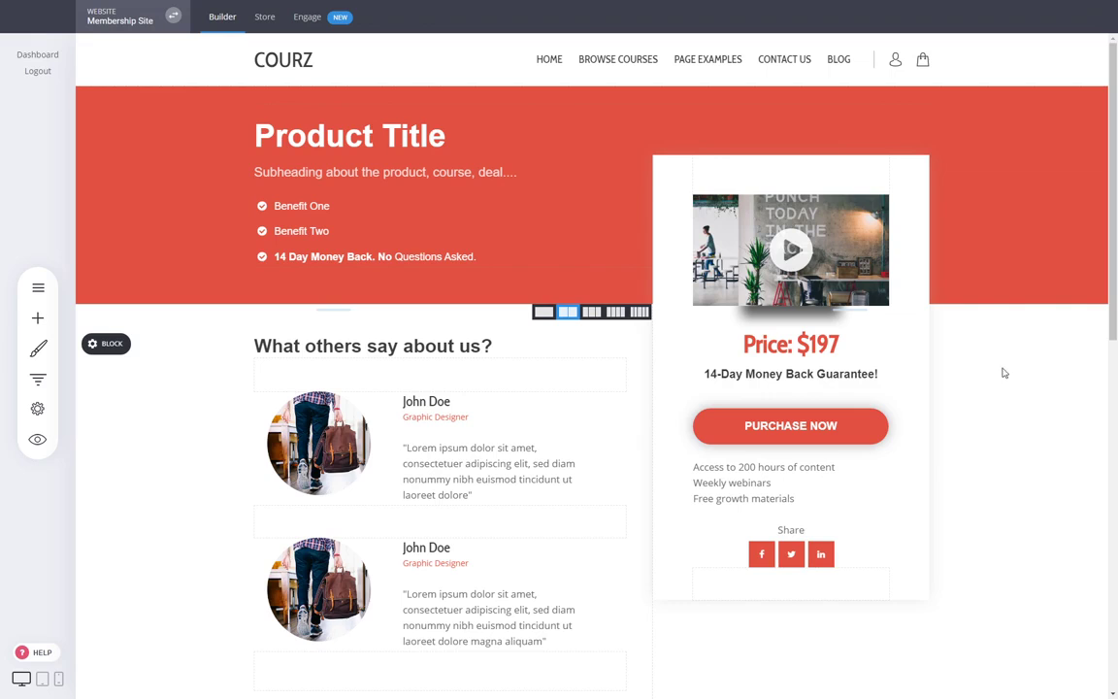
- Open the Custom Course Checkout page and preview its order form
click(38, 288)
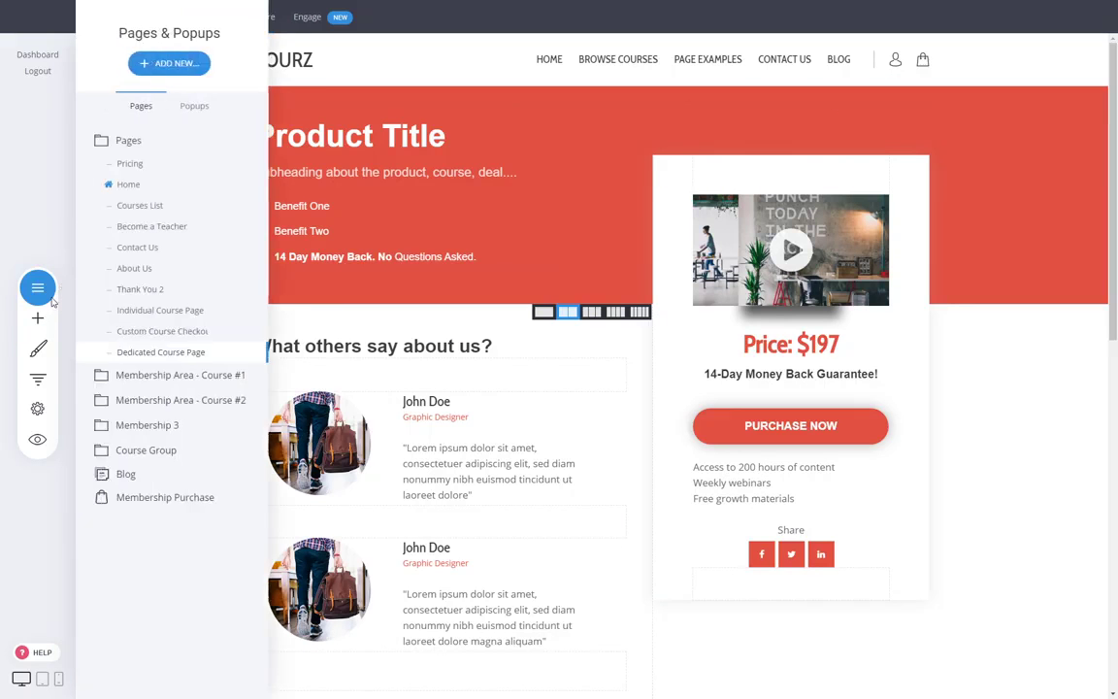
click(197, 335)
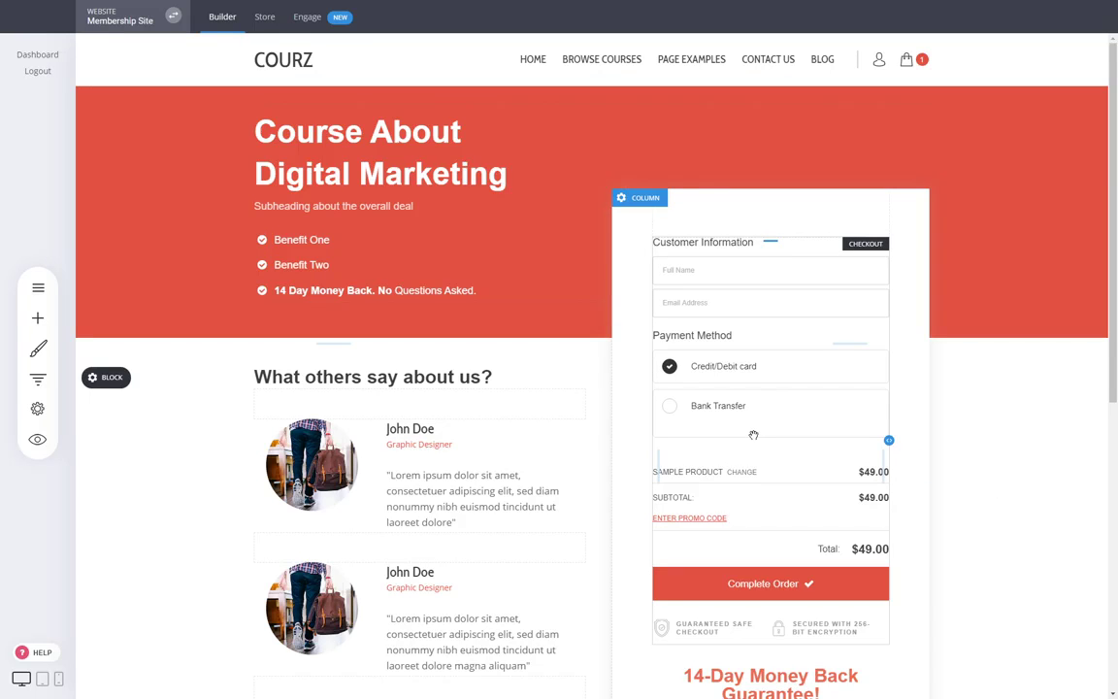
click(37, 439)
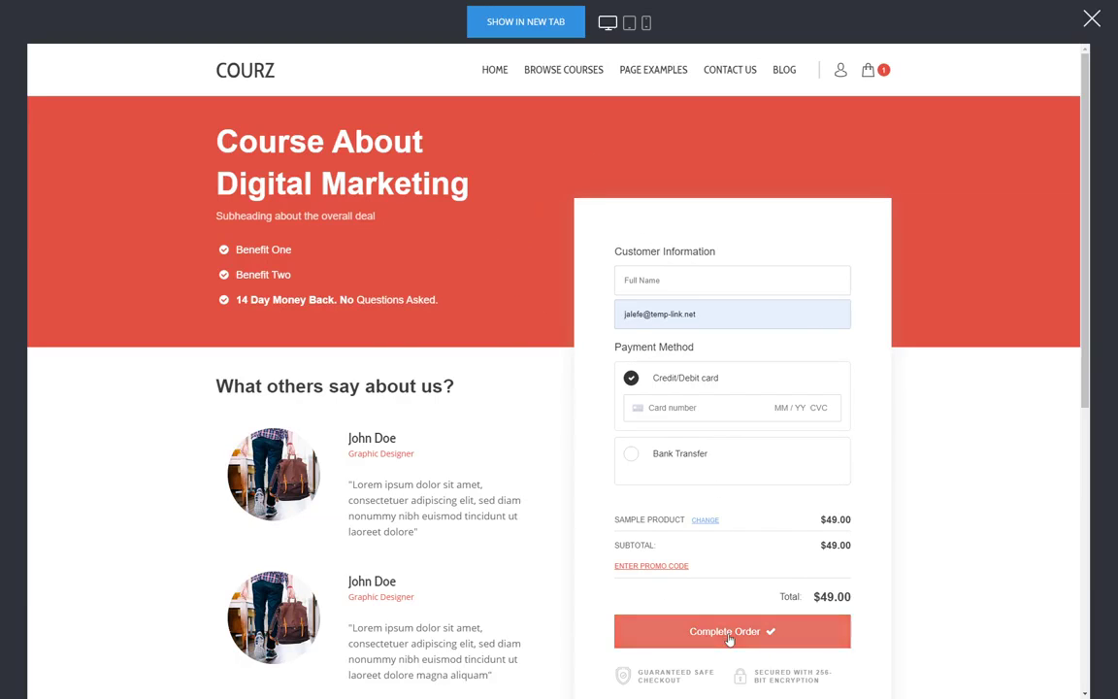
- Close the preview and set Web Design as the checkout form's main product
click(1091, 21)
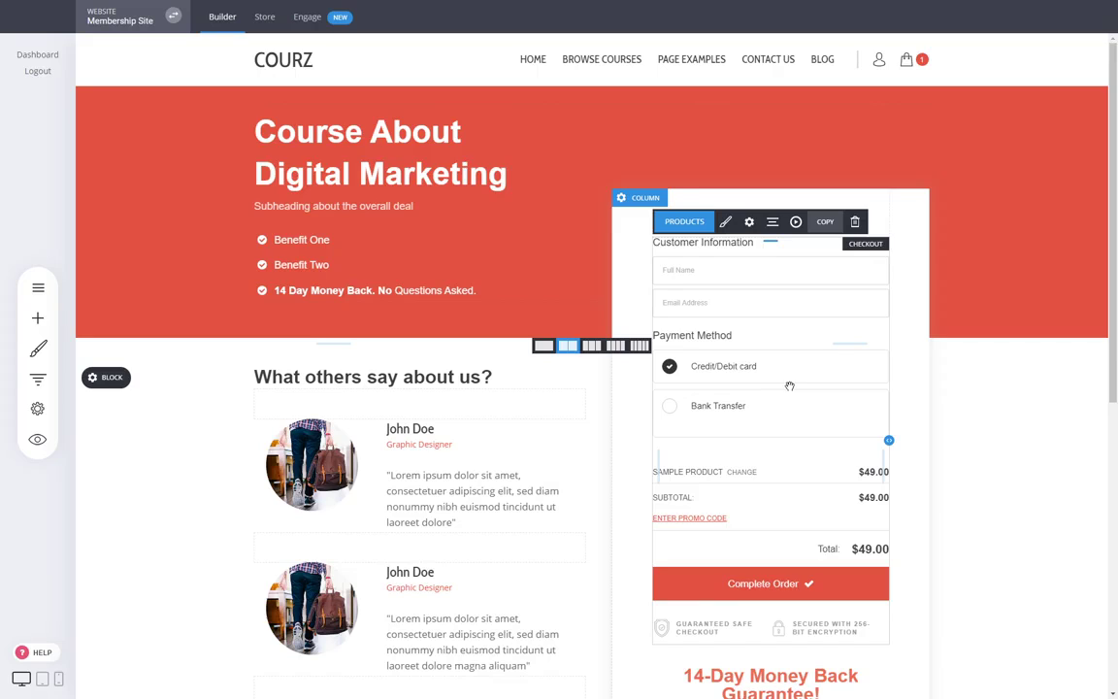
click(699, 224)
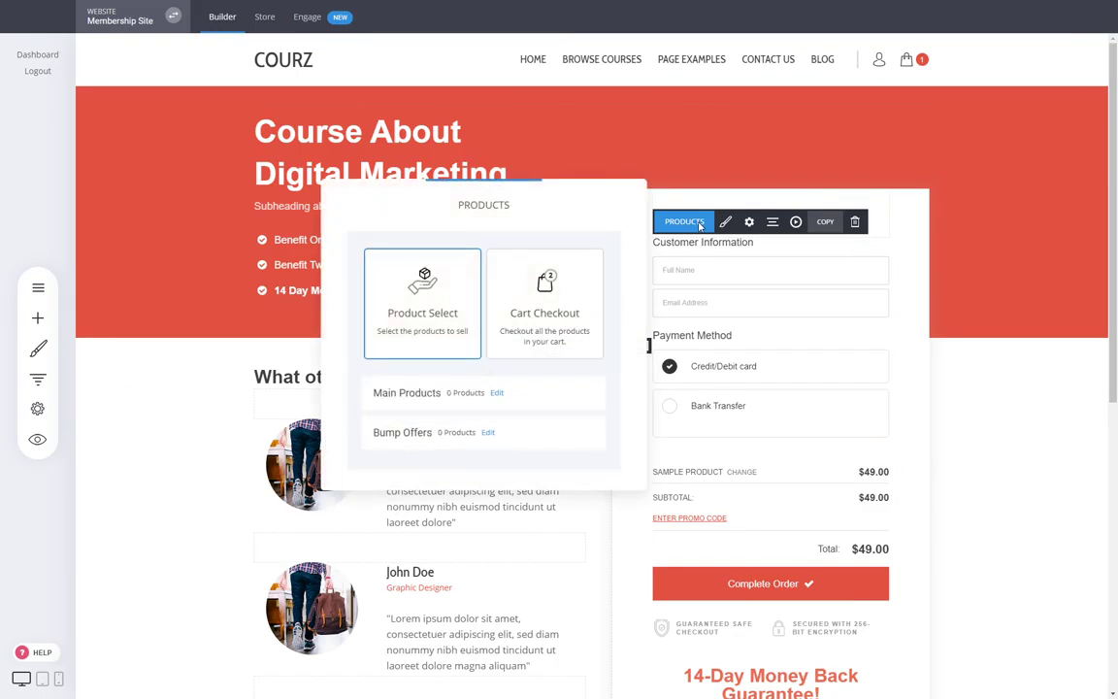
click(497, 393)
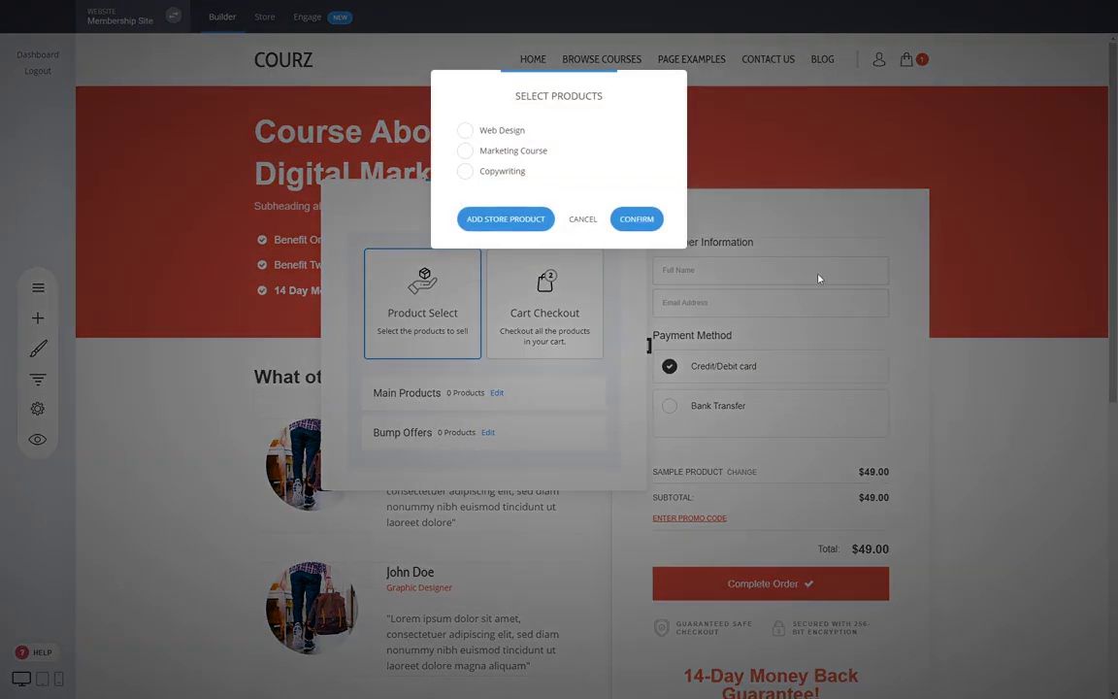
click(584, 219)
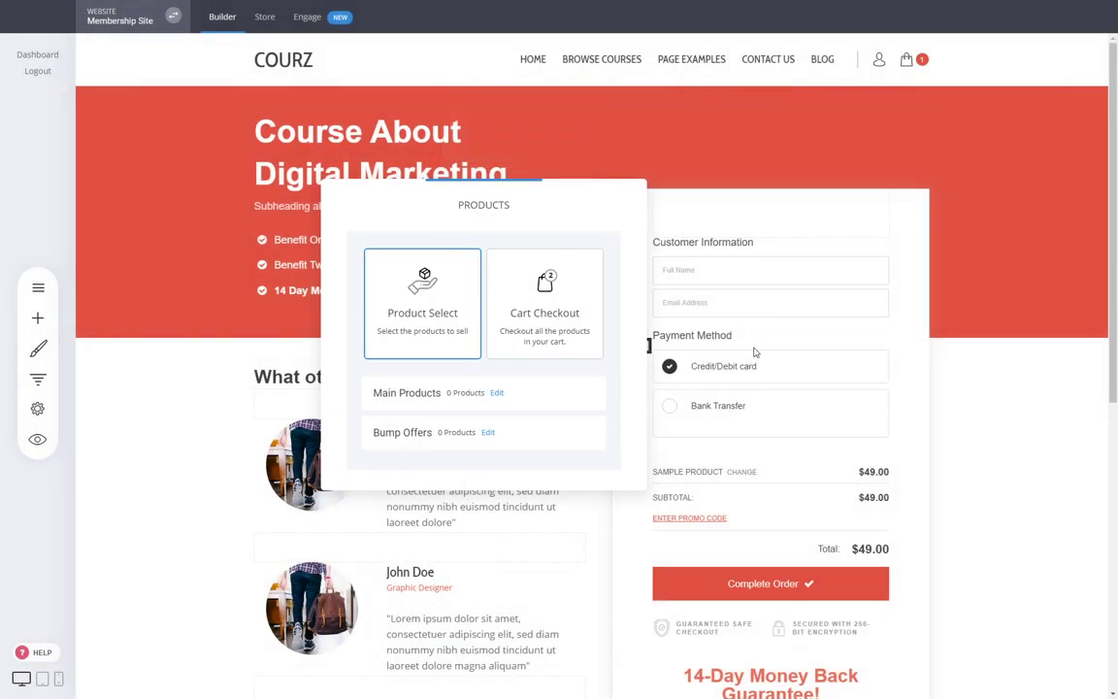
click(497, 393)
click(465, 129)
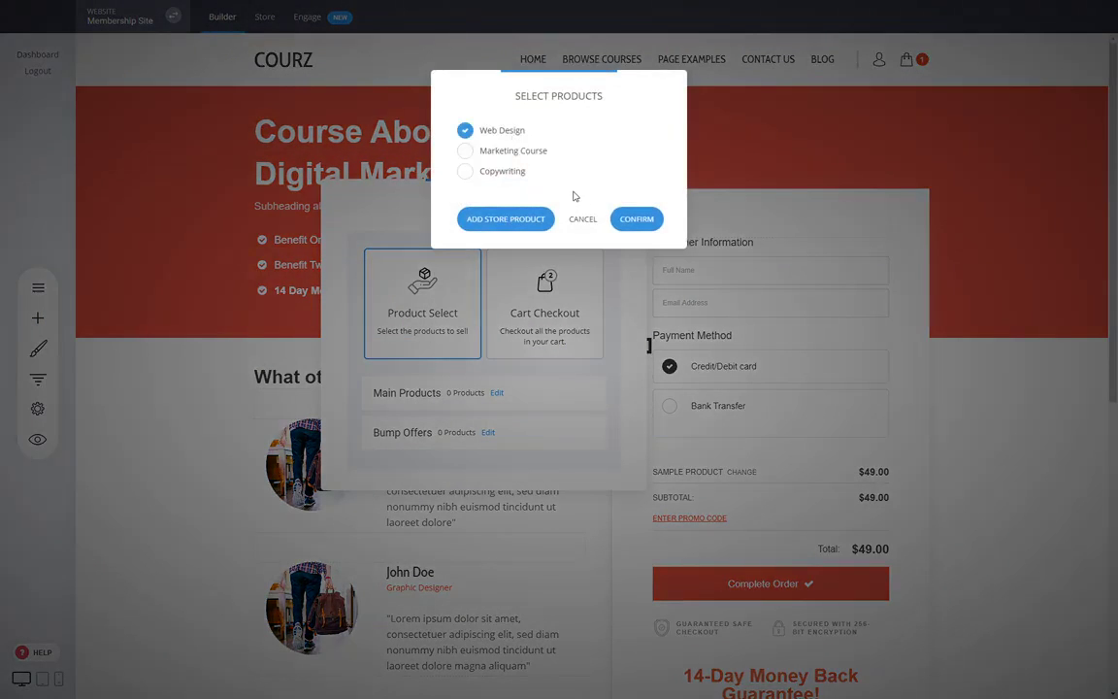
click(640, 218)
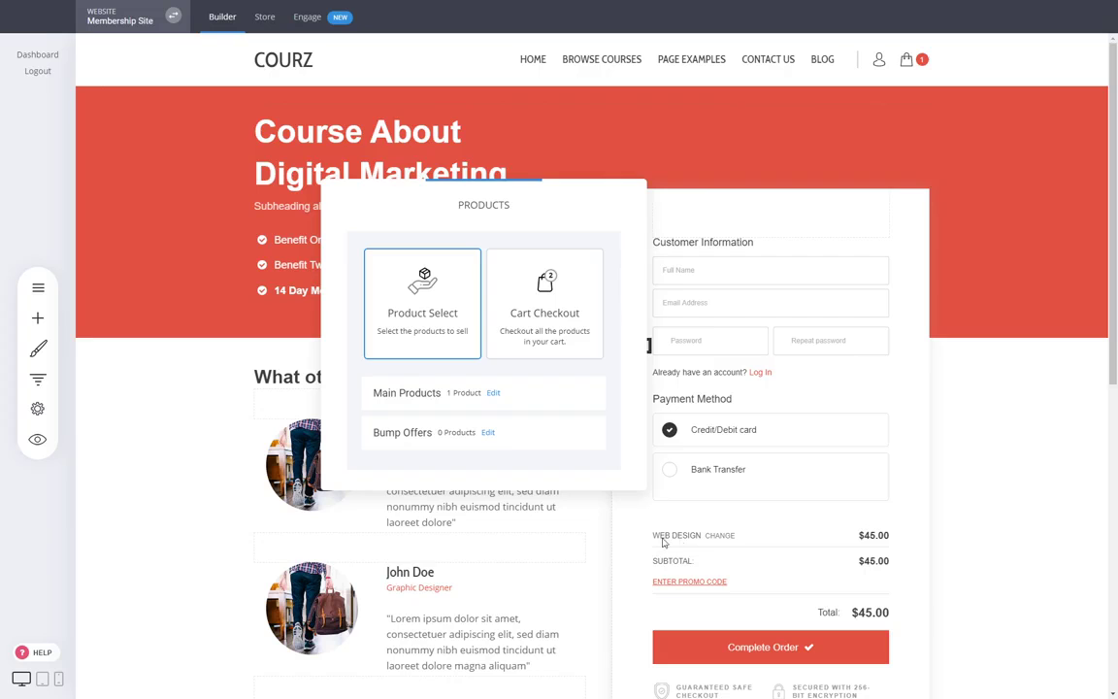
- Add a bump offer for Copywriting with headline "Yes, I want to write compelling texts" and title "Copyrwriting Course"
click(489, 434)
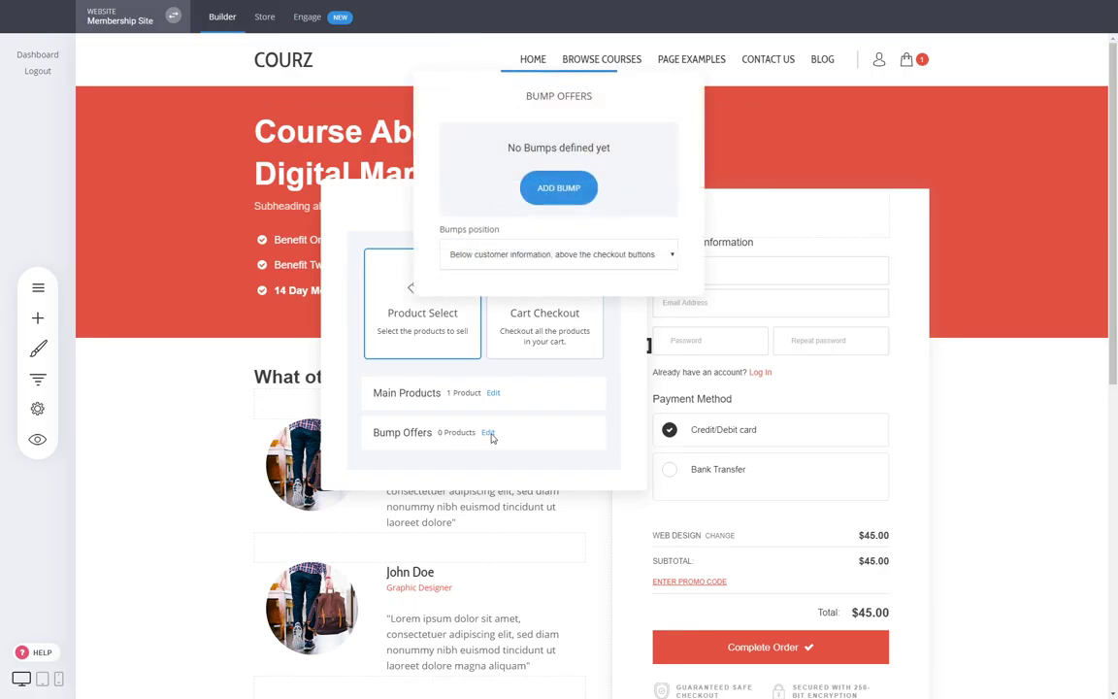
click(559, 189)
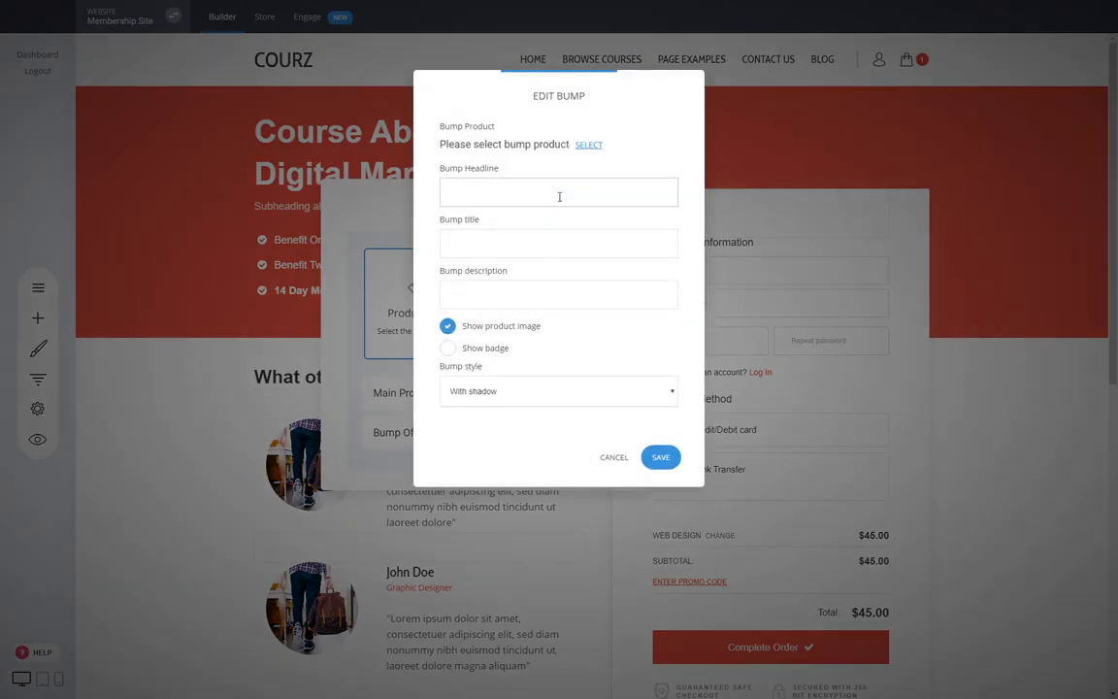
click(583, 143)
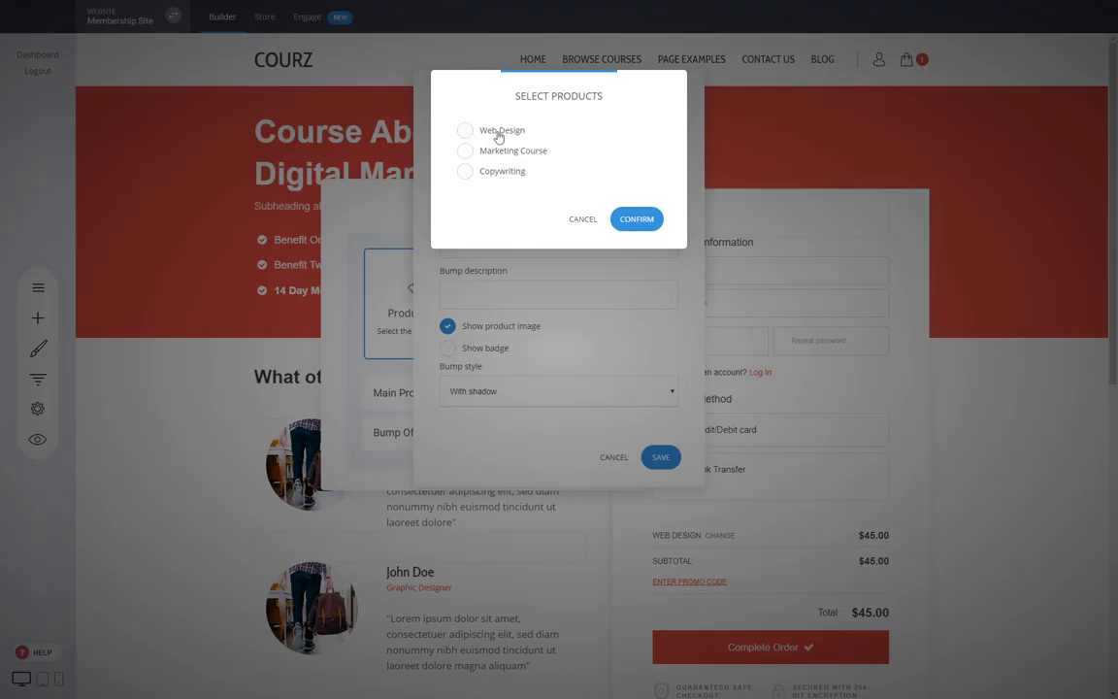
click(491, 174)
click(644, 221)
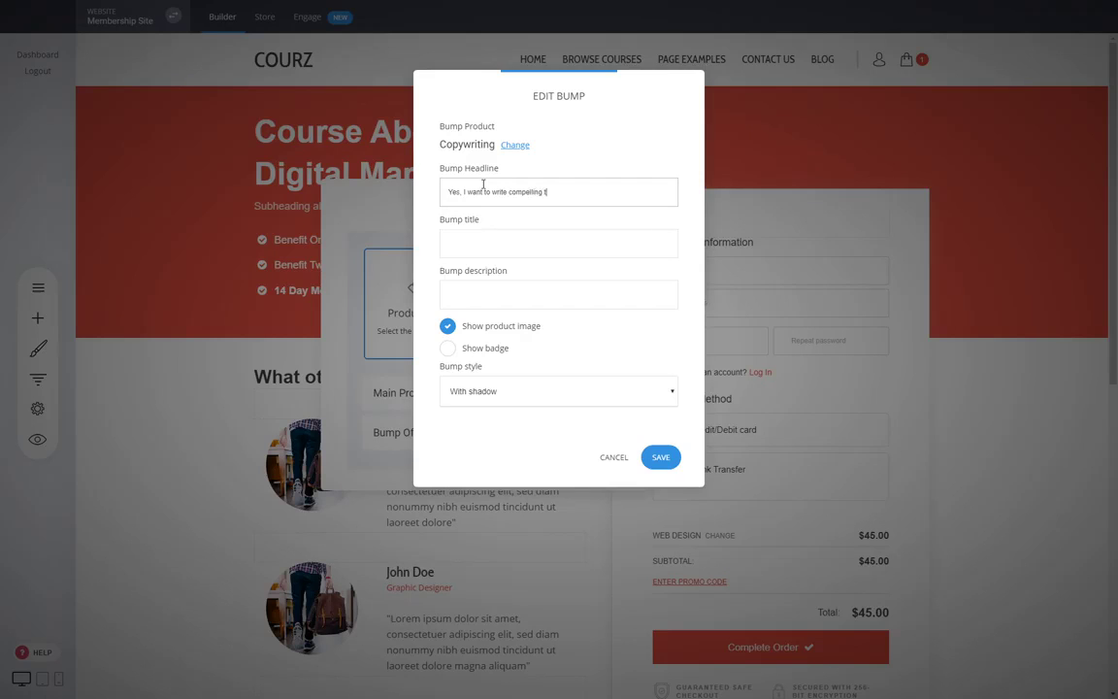
click(476, 241)
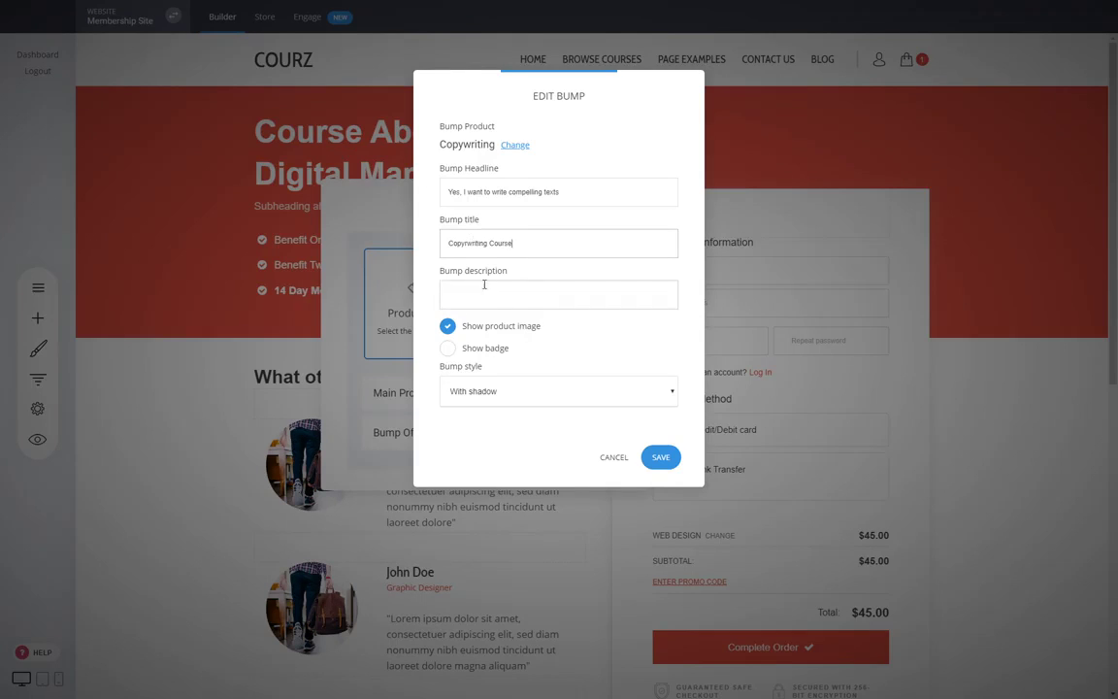
click(662, 458)
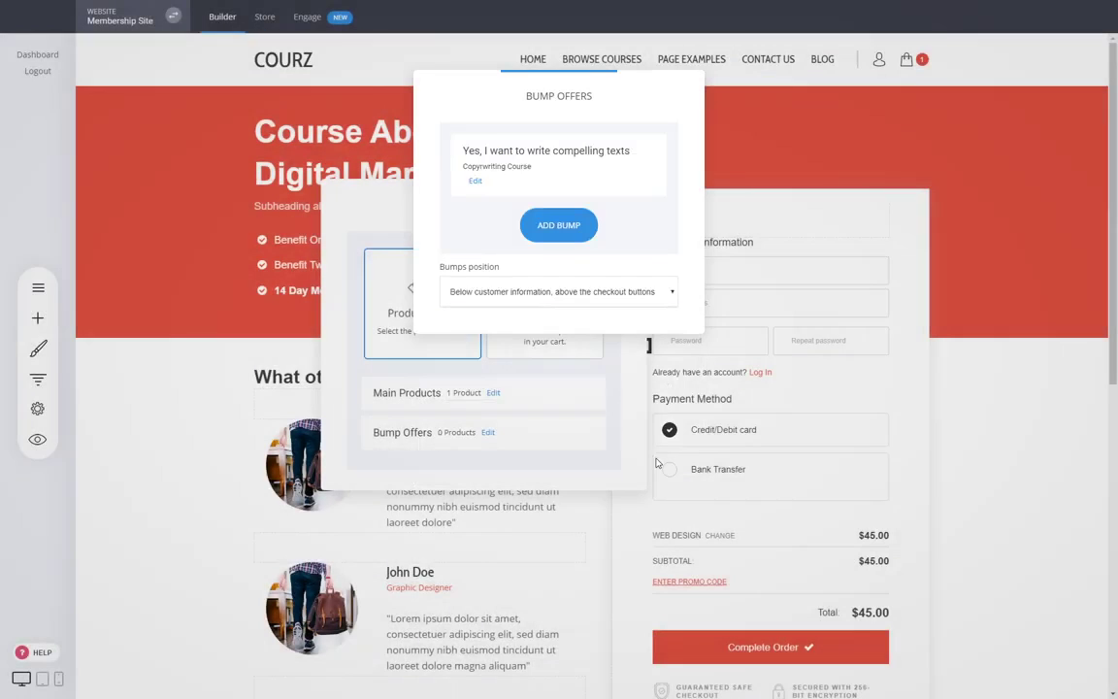
click(583, 369)
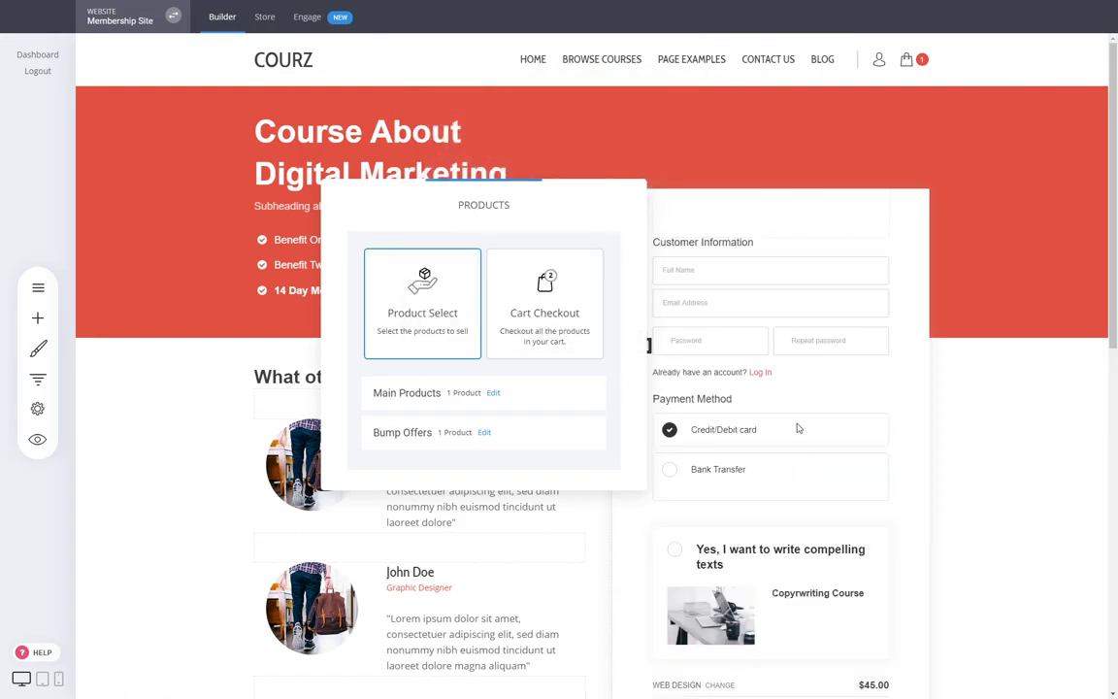
click(930, 450)
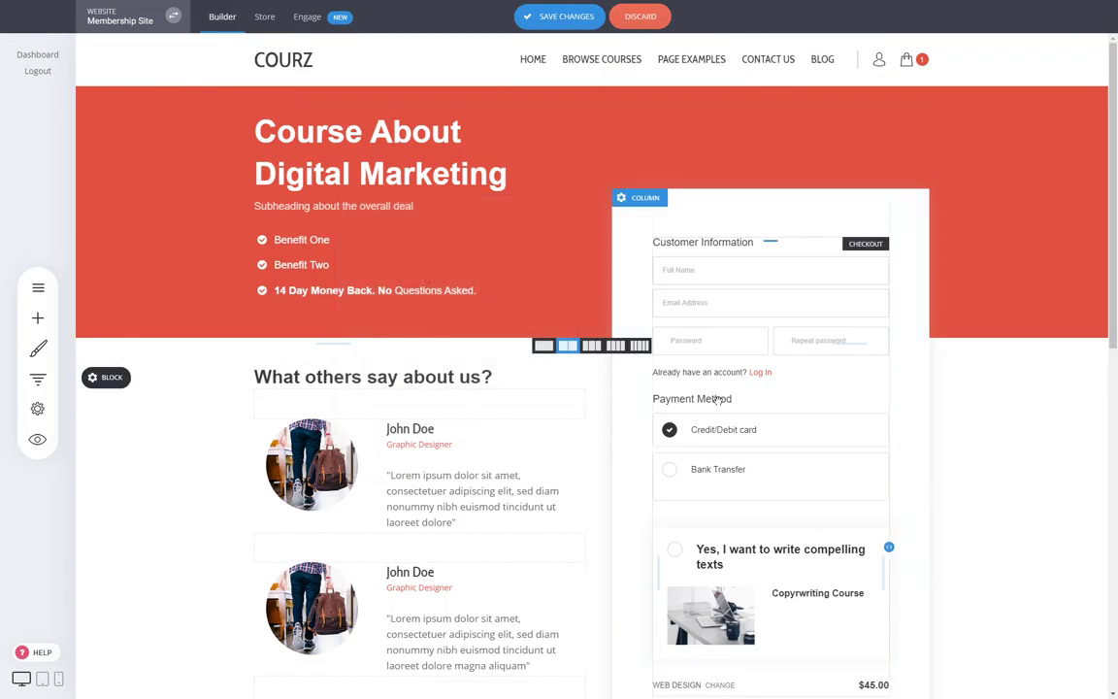
- Review the order form with its bump offer and order summary, and save the checkout page
scroll(827, 318, down, 1)
scroll(827, 317, down, 2)
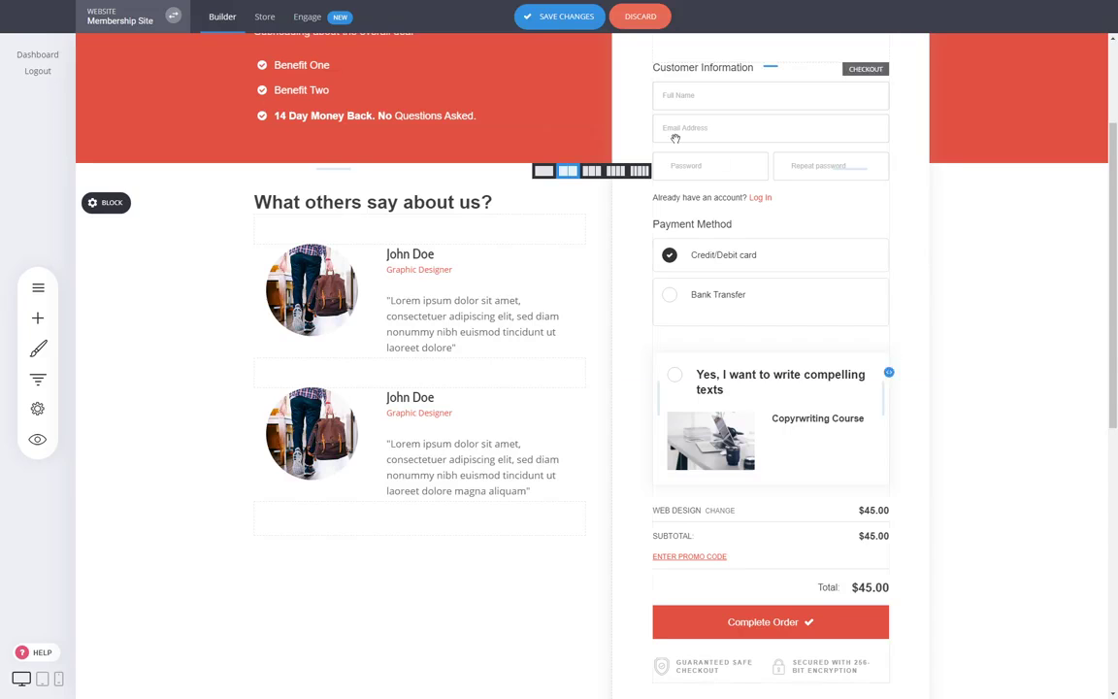
click(555, 25)
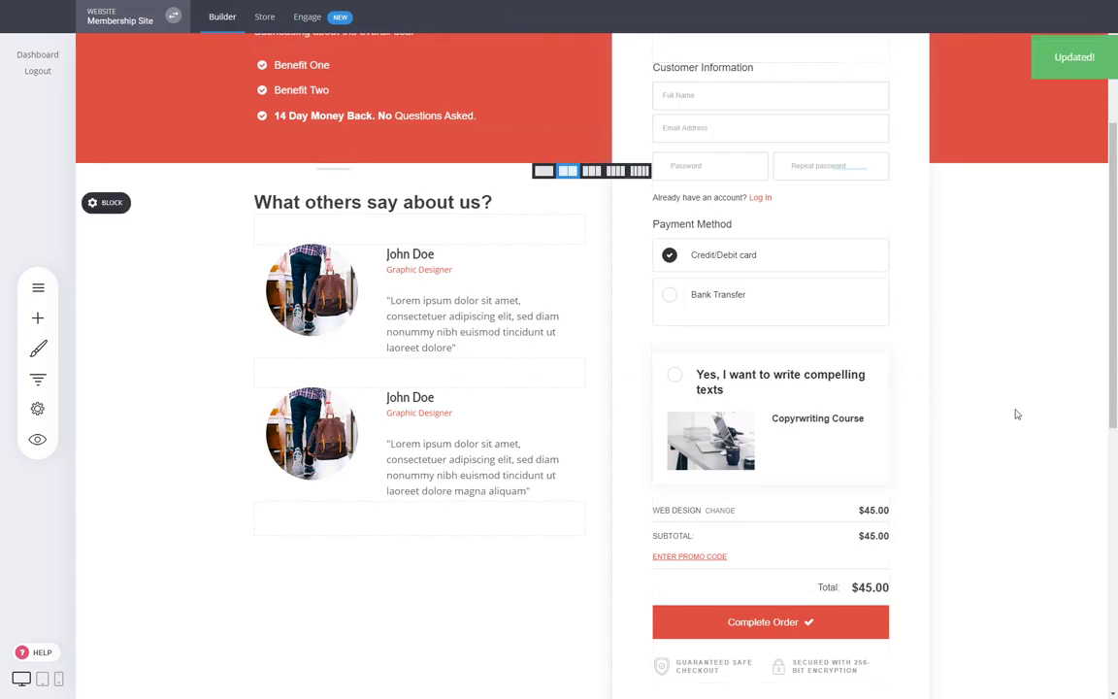
scroll(1015, 412, up, 3)
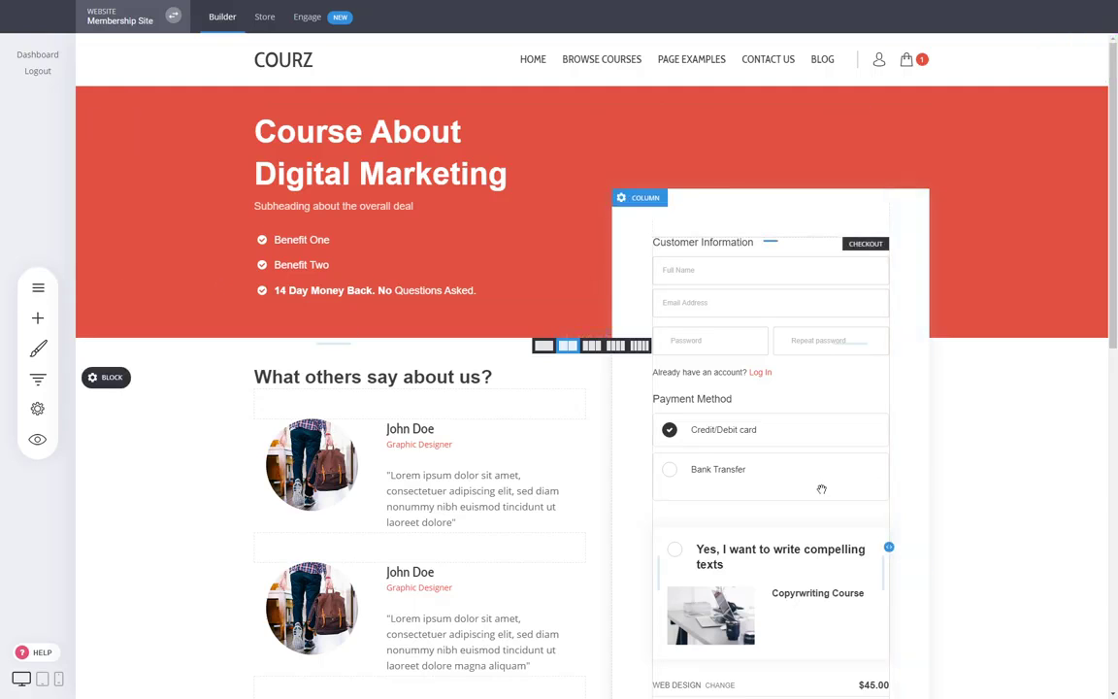
click(36, 287)
click(731, 454)
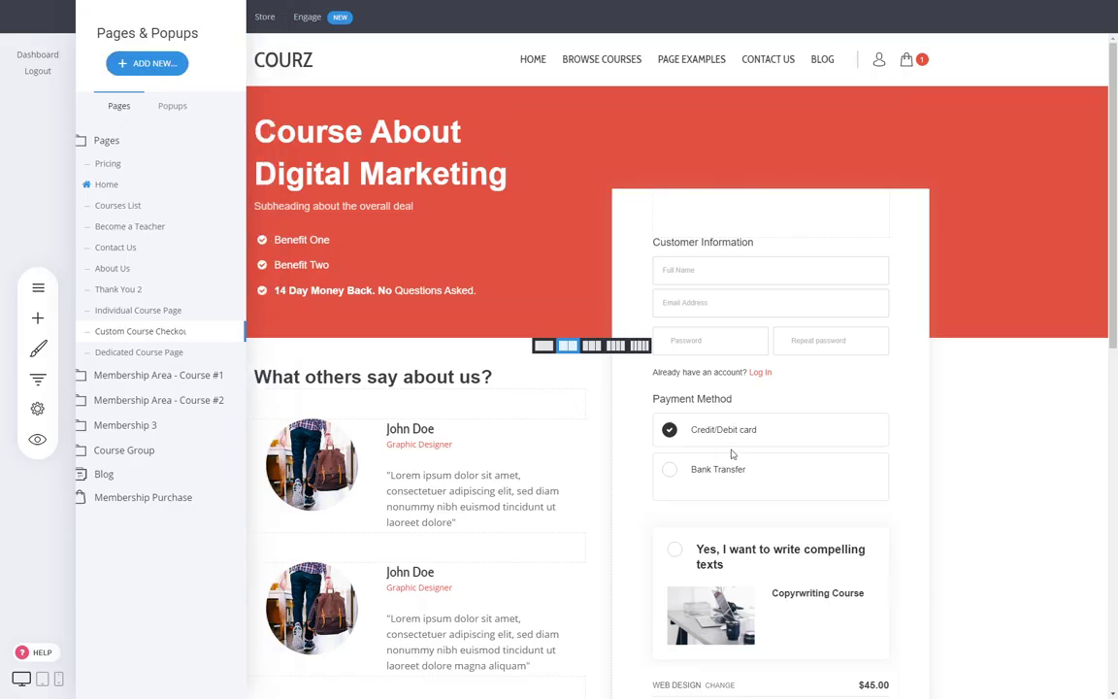
click(734, 327)
click(748, 222)
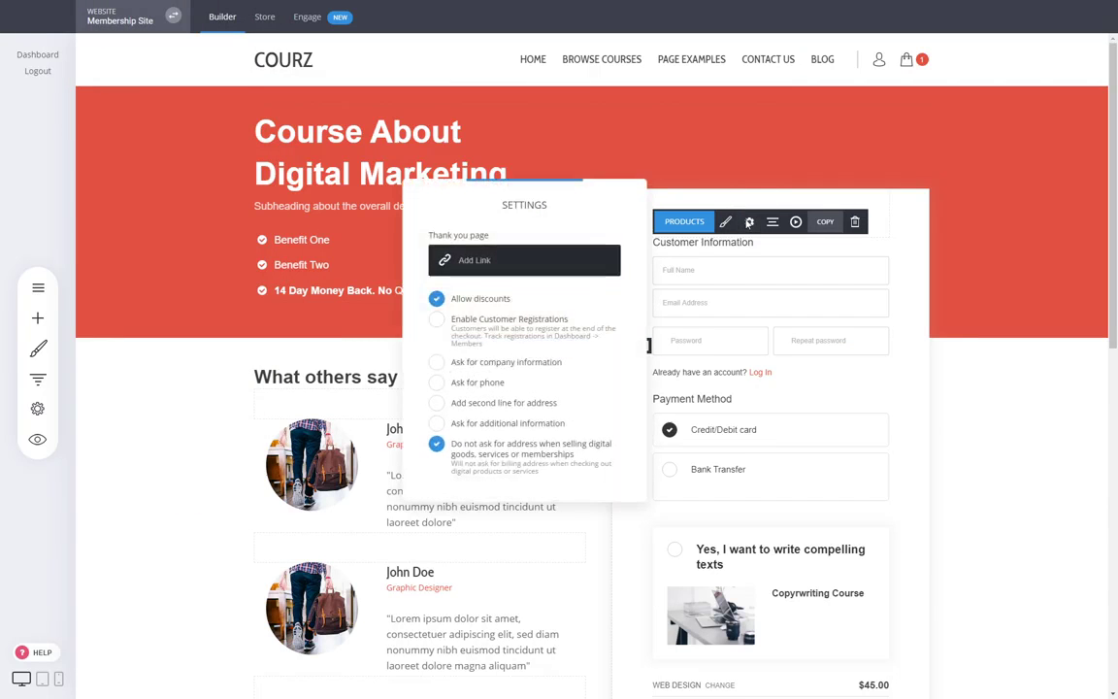
click(468, 259)
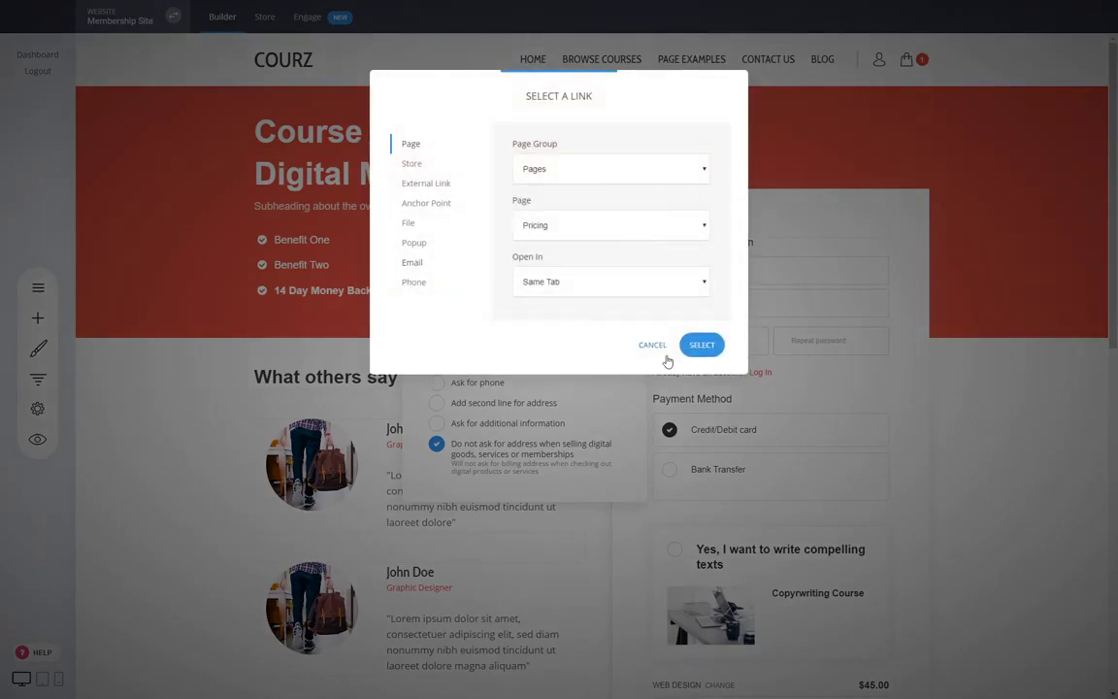
click(660, 349)
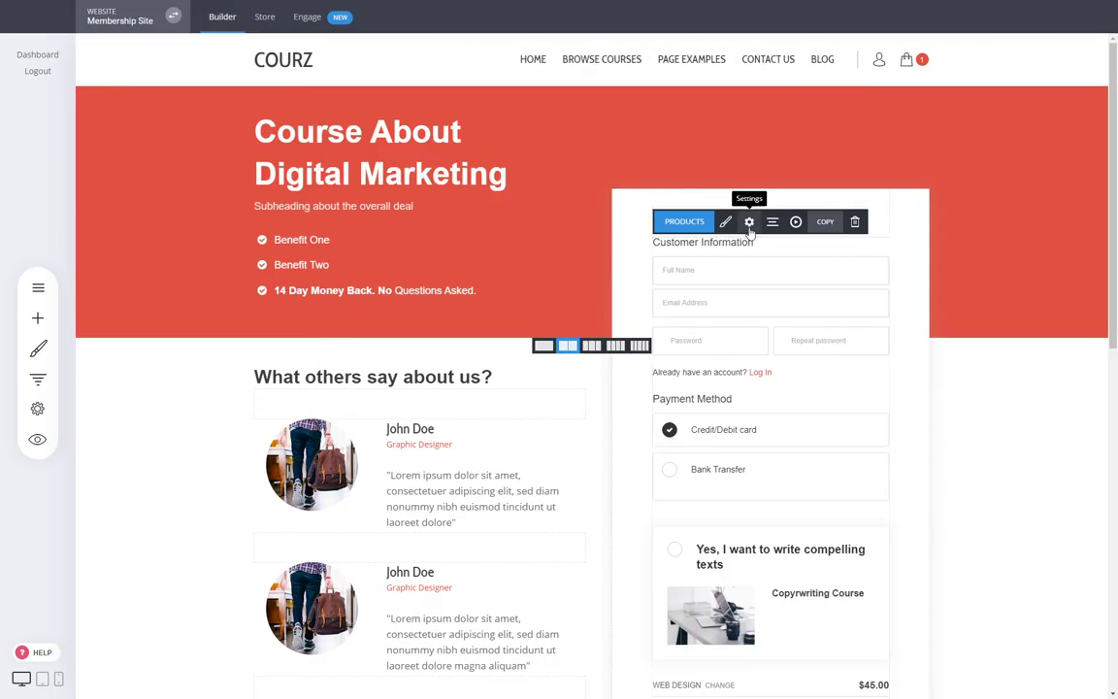
- Link the checkout form's thank you page to a page in the Pages group, opening in the same tab, and save
click(749, 223)
click(532, 257)
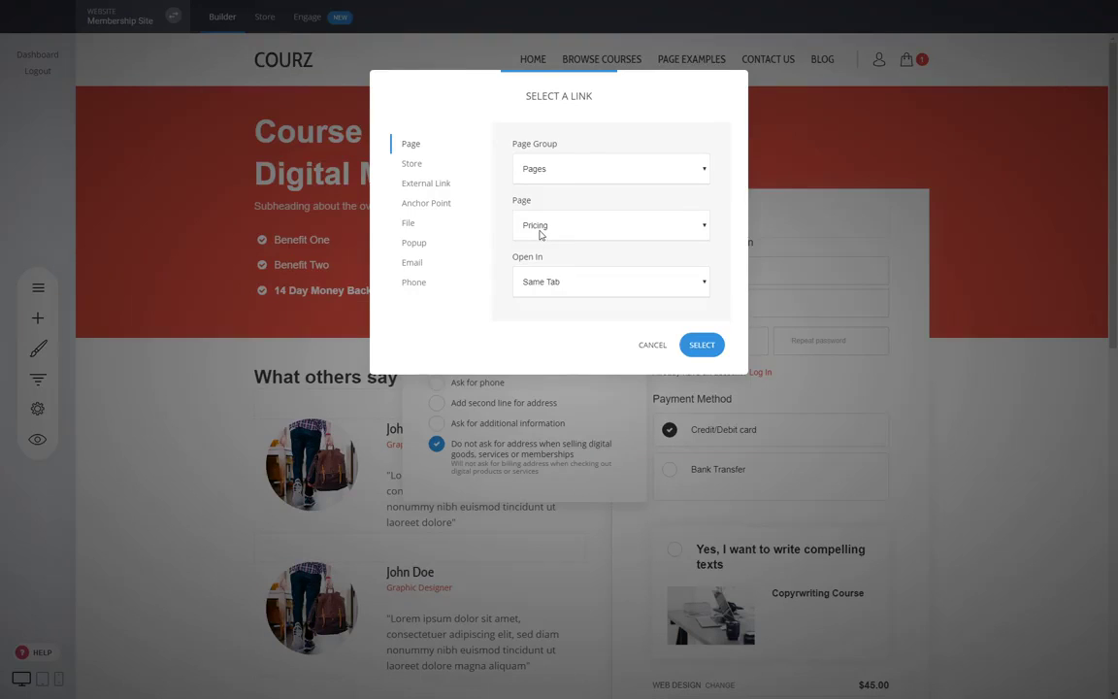
click(533, 229)
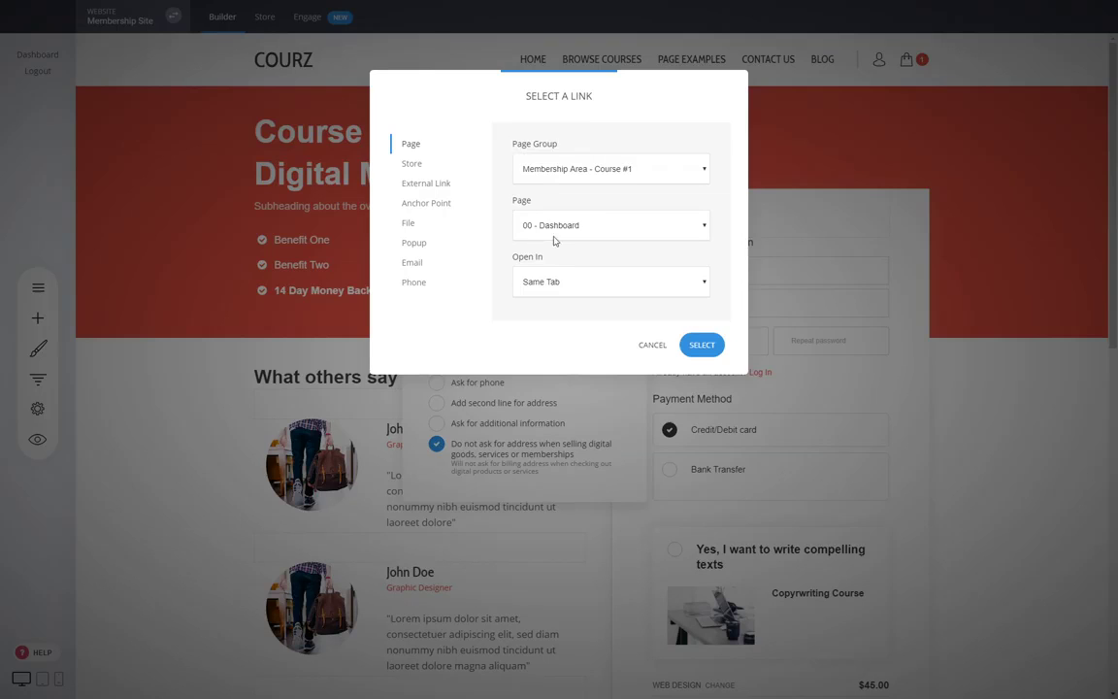
click(556, 191)
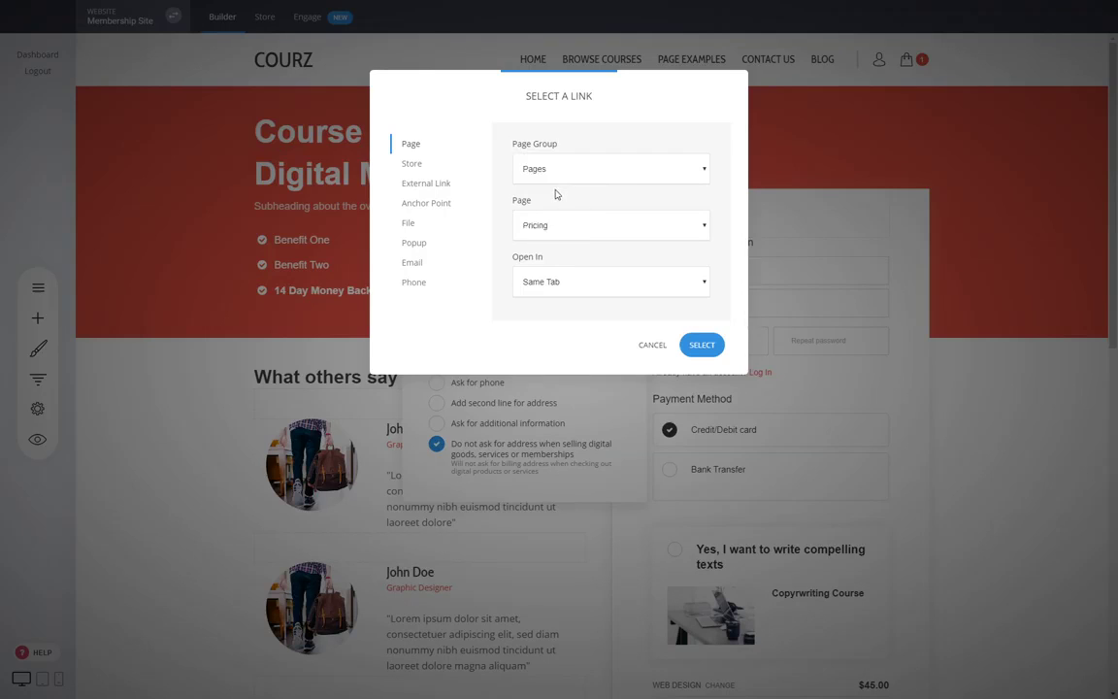
click(552, 310)
click(701, 346)
click(775, 385)
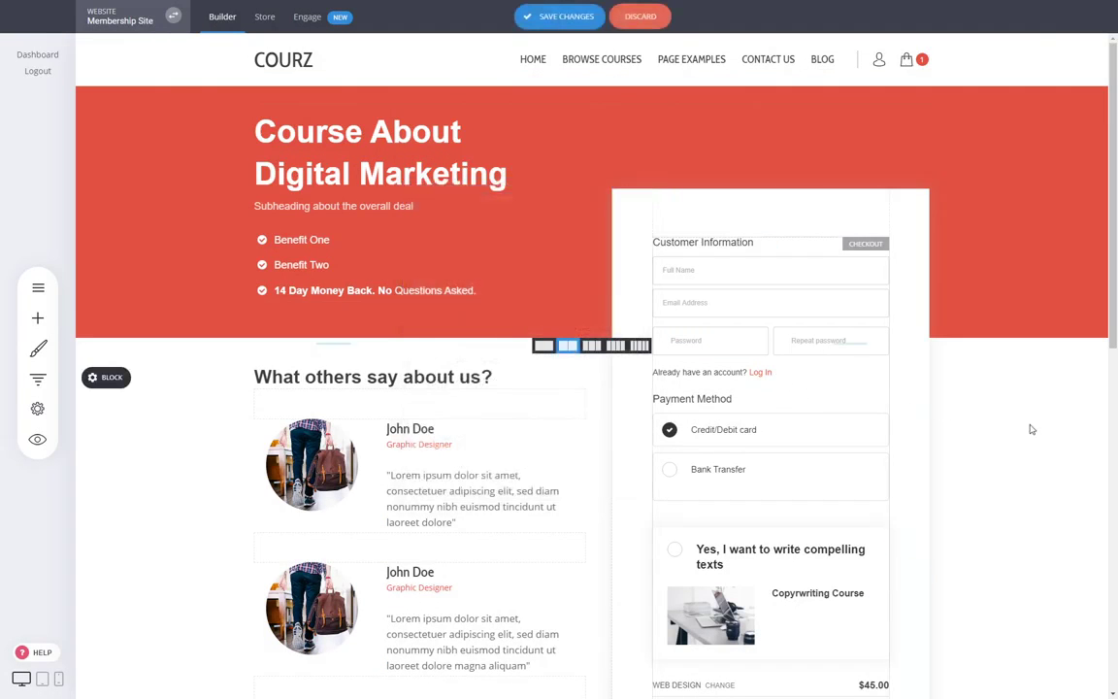
key(ctrl+s)
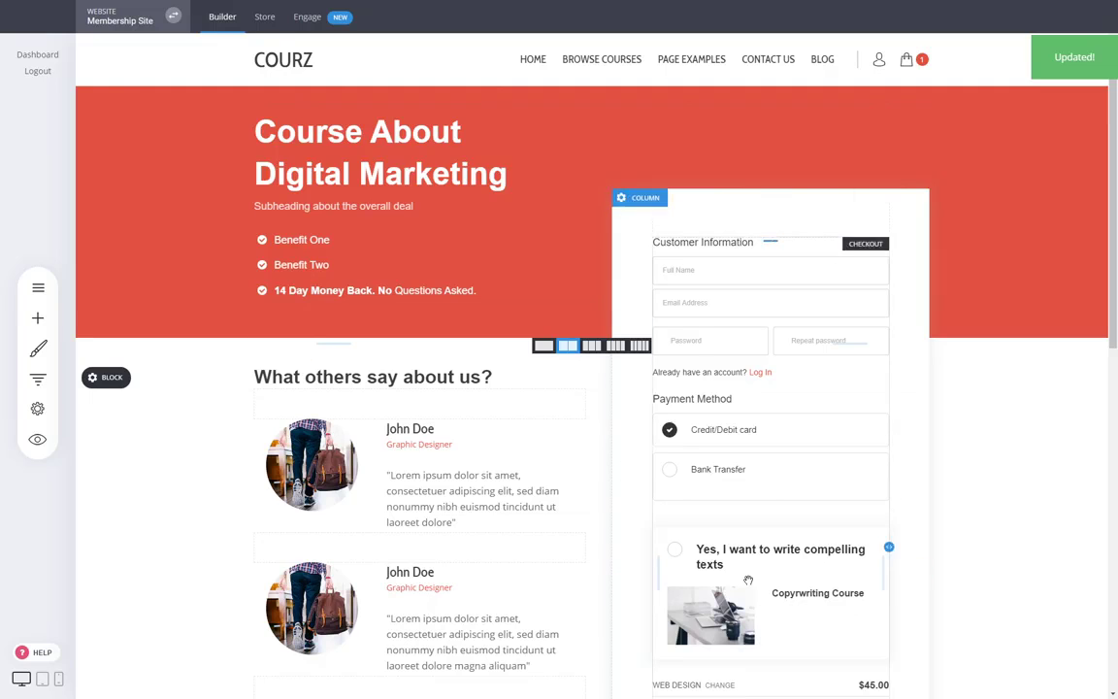
- Browse the Thank You templates available for a new page, and close the template gallery
click(37, 289)
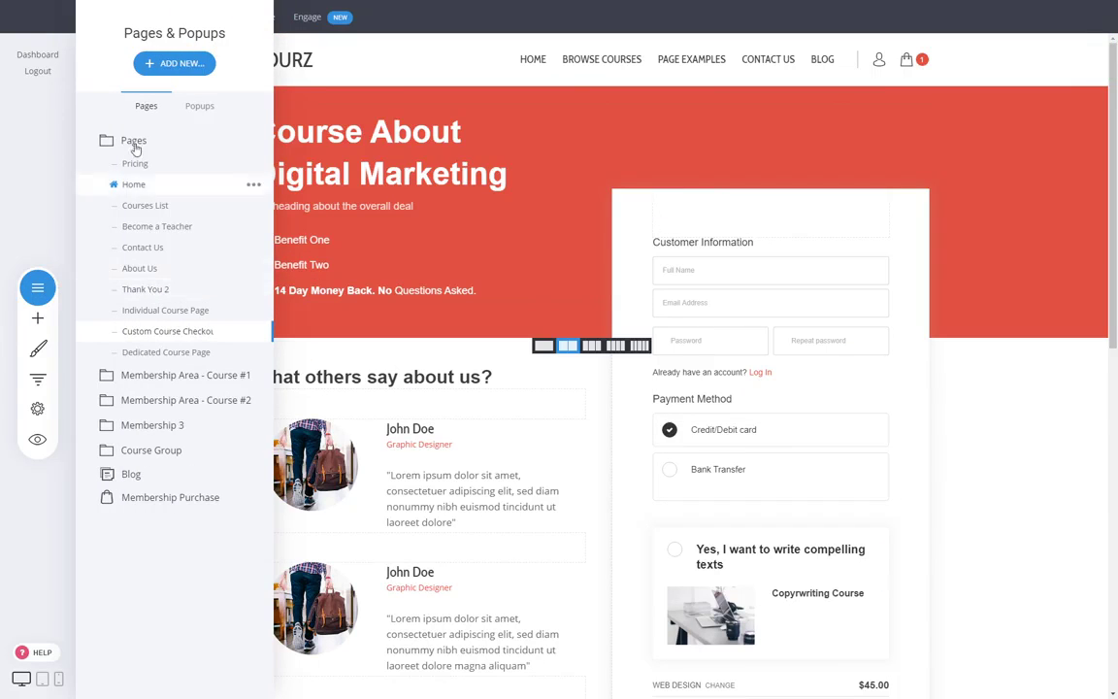
click(153, 63)
click(350, 162)
click(124, 211)
scroll(758, 259, down, 5)
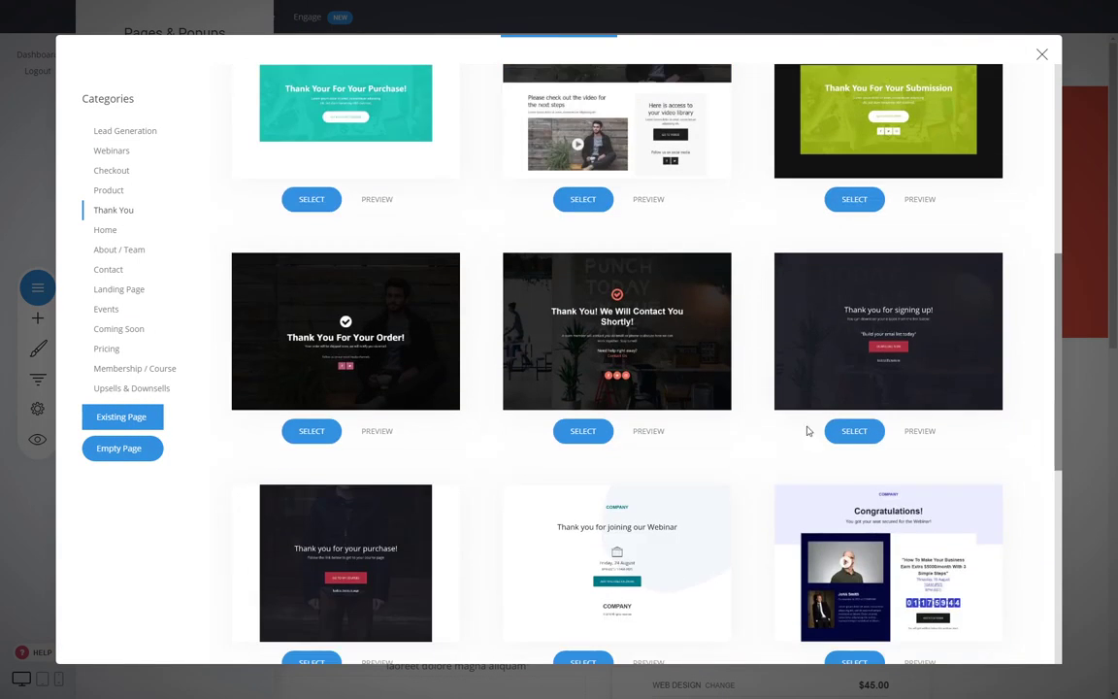
scroll(721, 440, up, 1)
scroll(721, 440, up, 3)
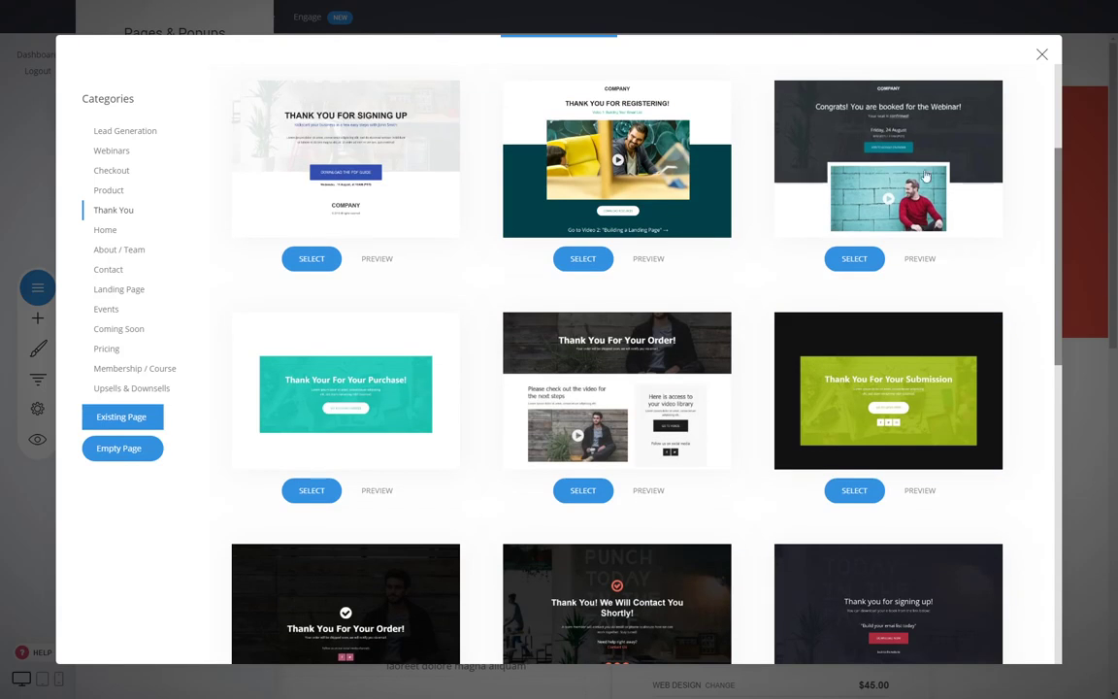
click(1041, 55)
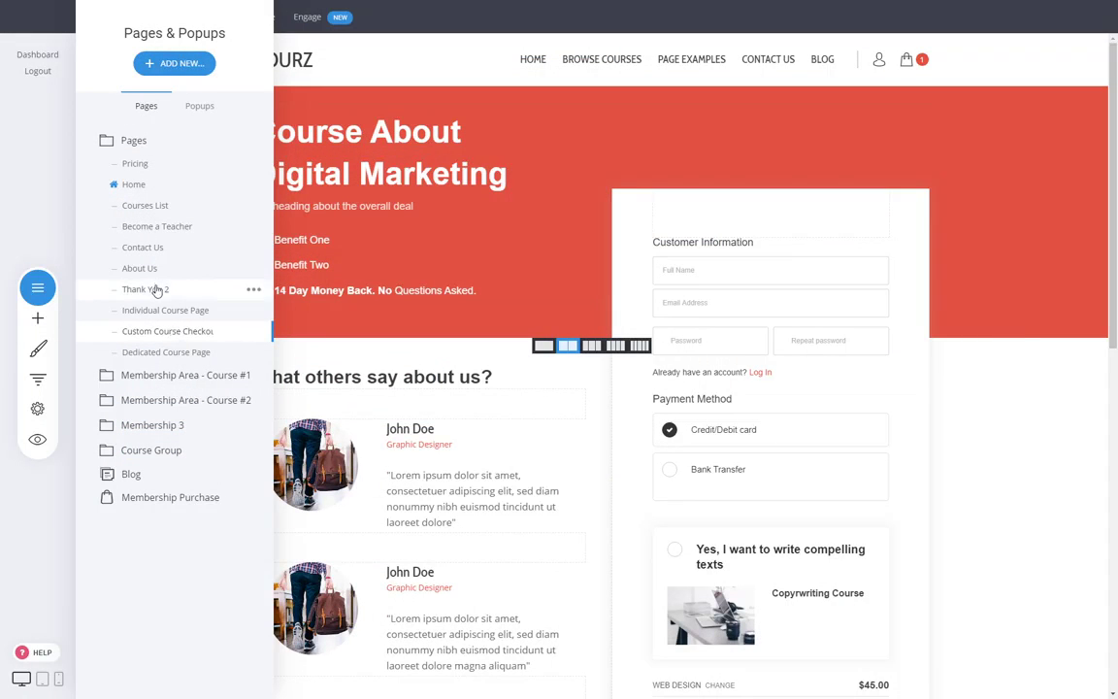
- On the Thank You 2 page, link the Go to Your Courses button to 00 - Dashboard in Membership Area - Course #1, and save
click(156, 290)
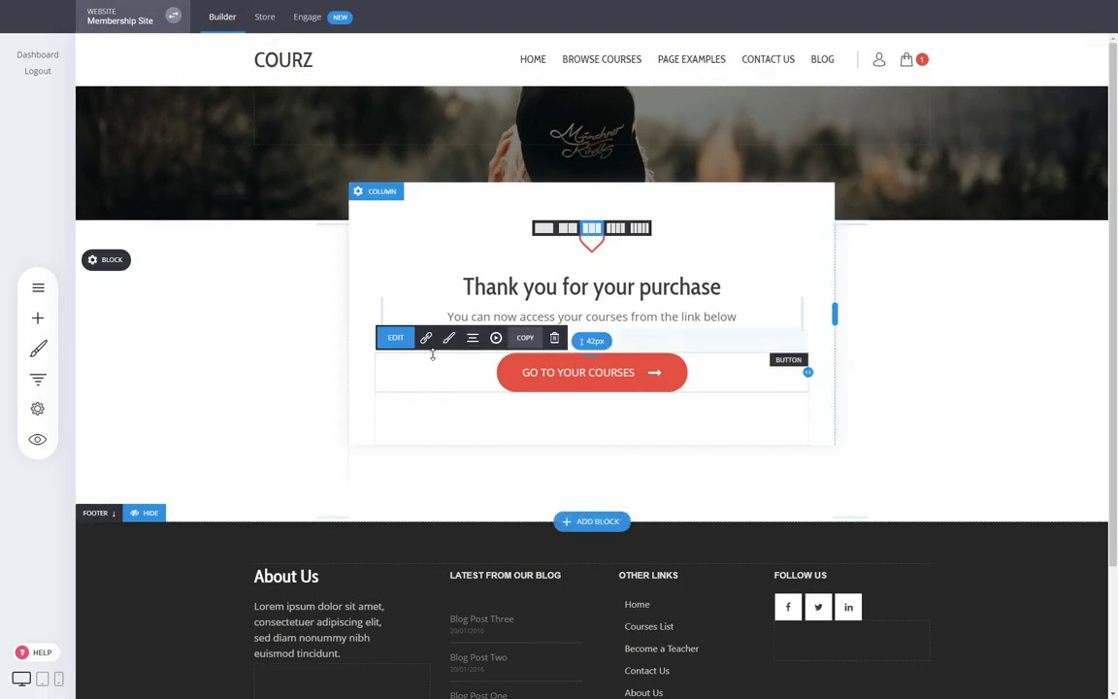
click(425, 339)
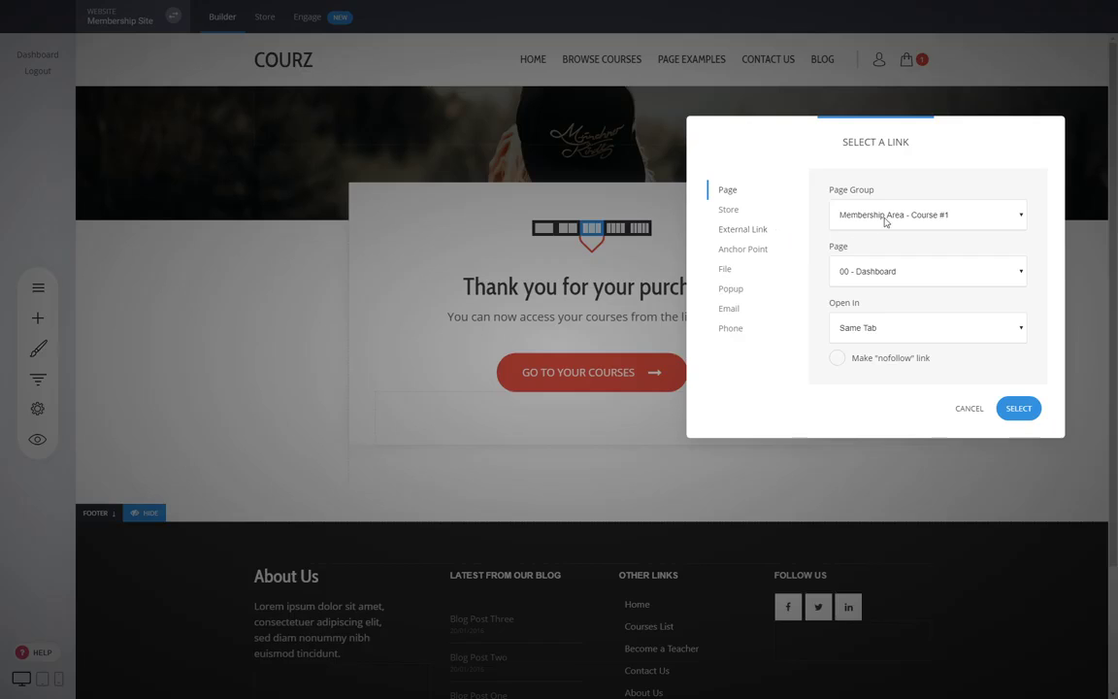
click(1018, 415)
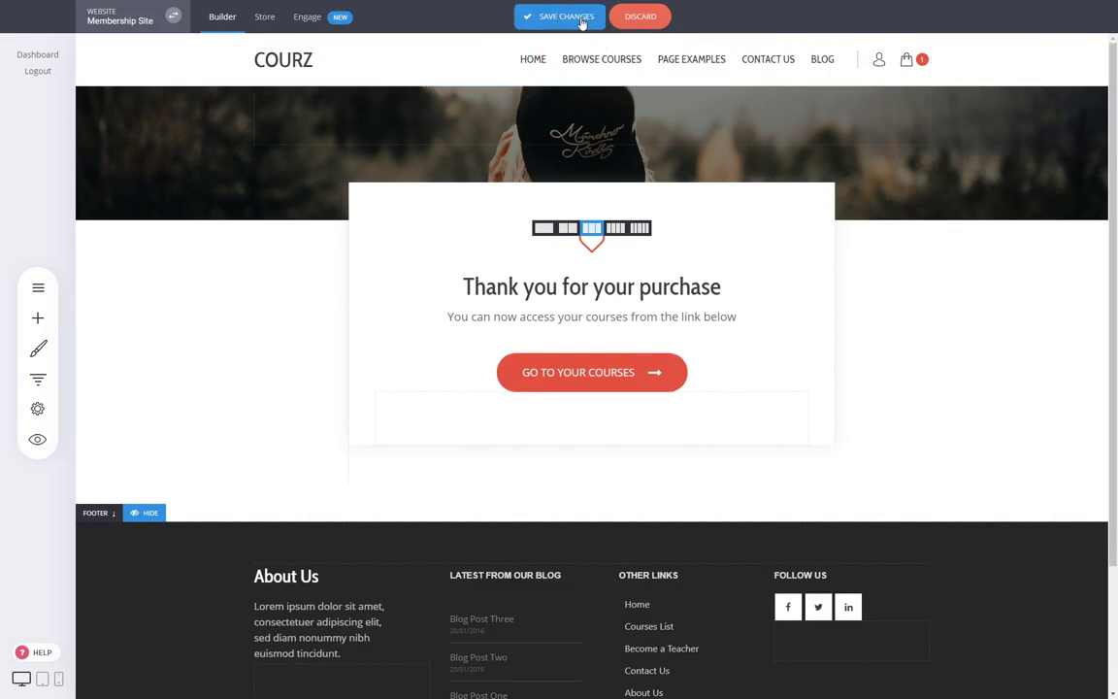
click(581, 17)
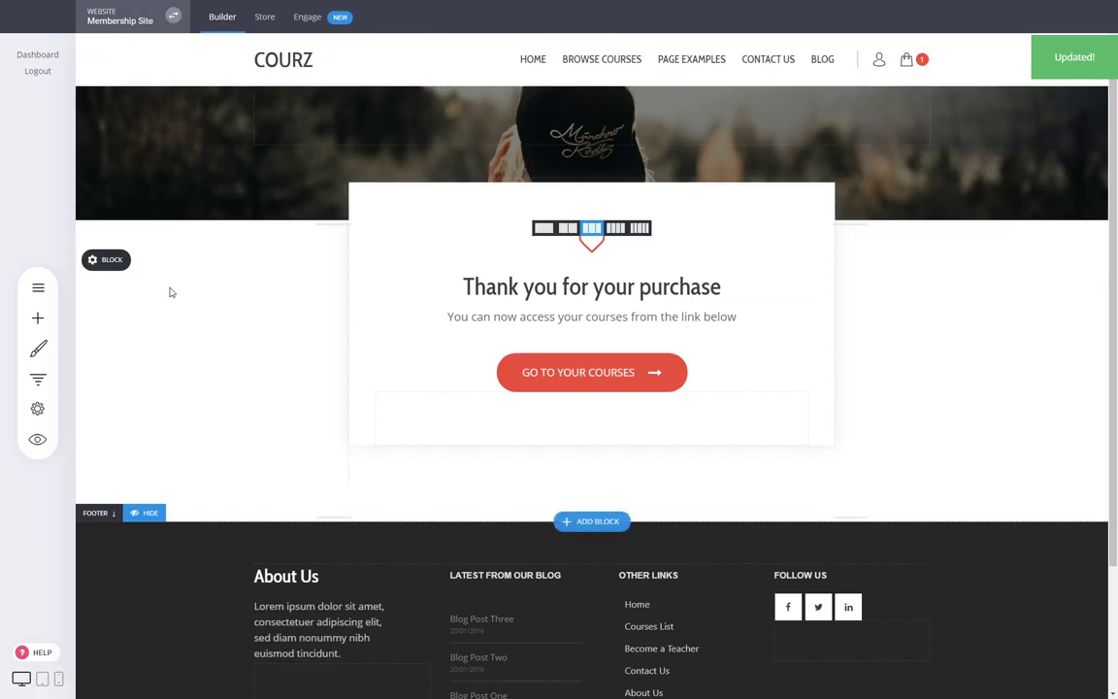
- Preview the site from its home page and open the Web Design course's checkout page
click(539, 62)
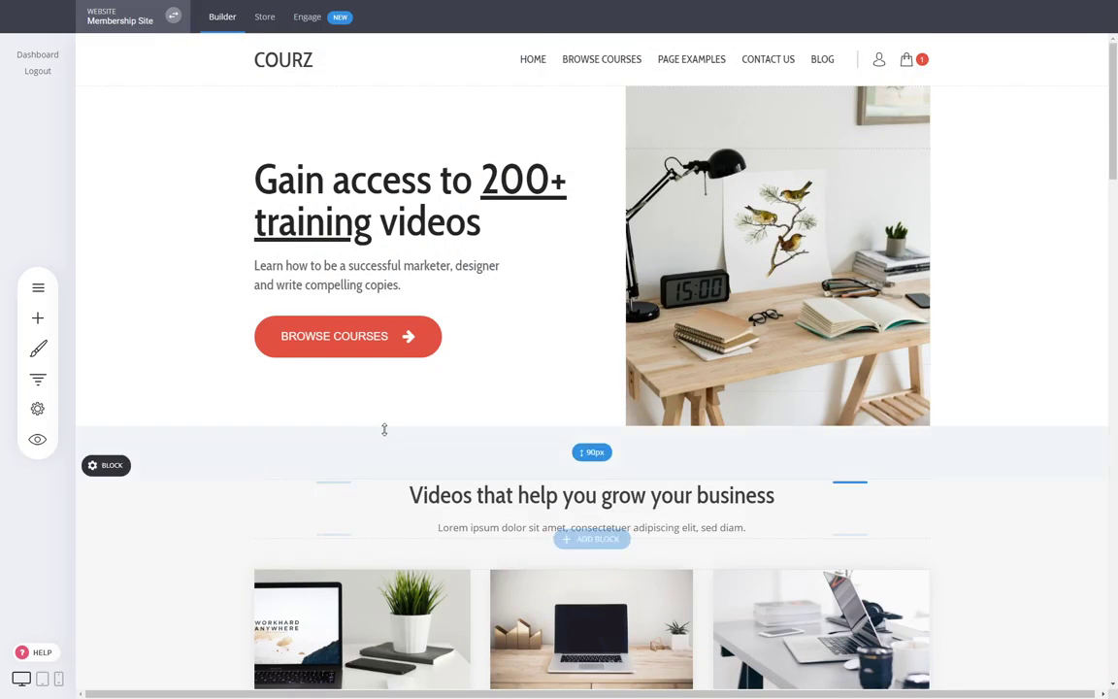
scroll(323, 427, down, 3)
click(37, 443)
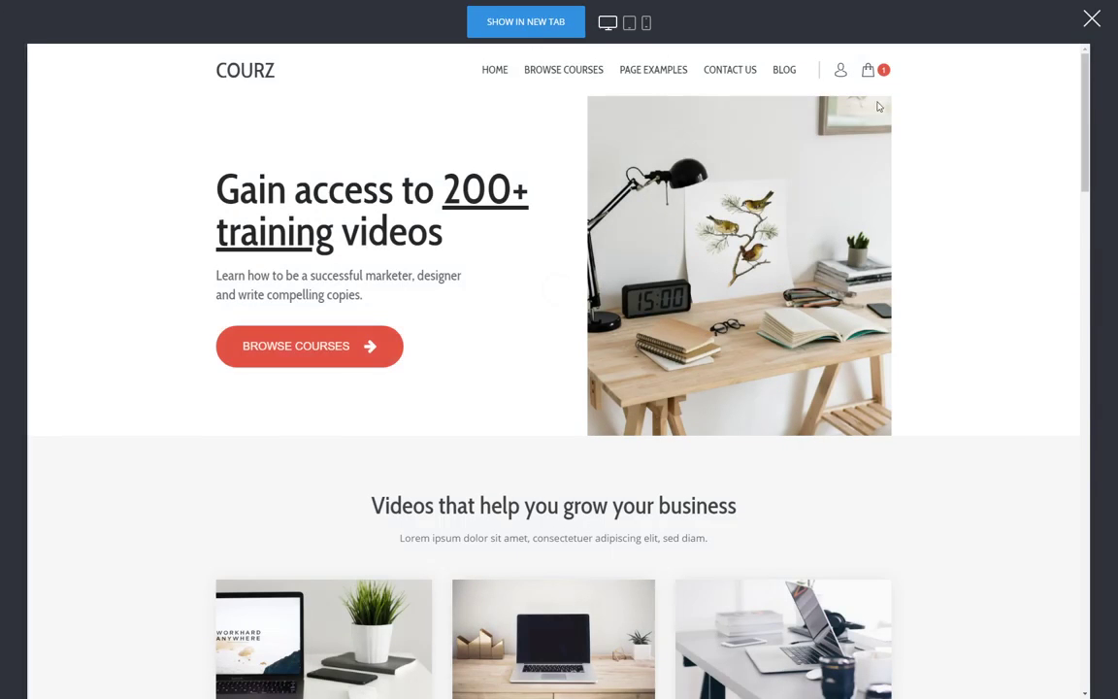
scroll(918, 540, down, 3)
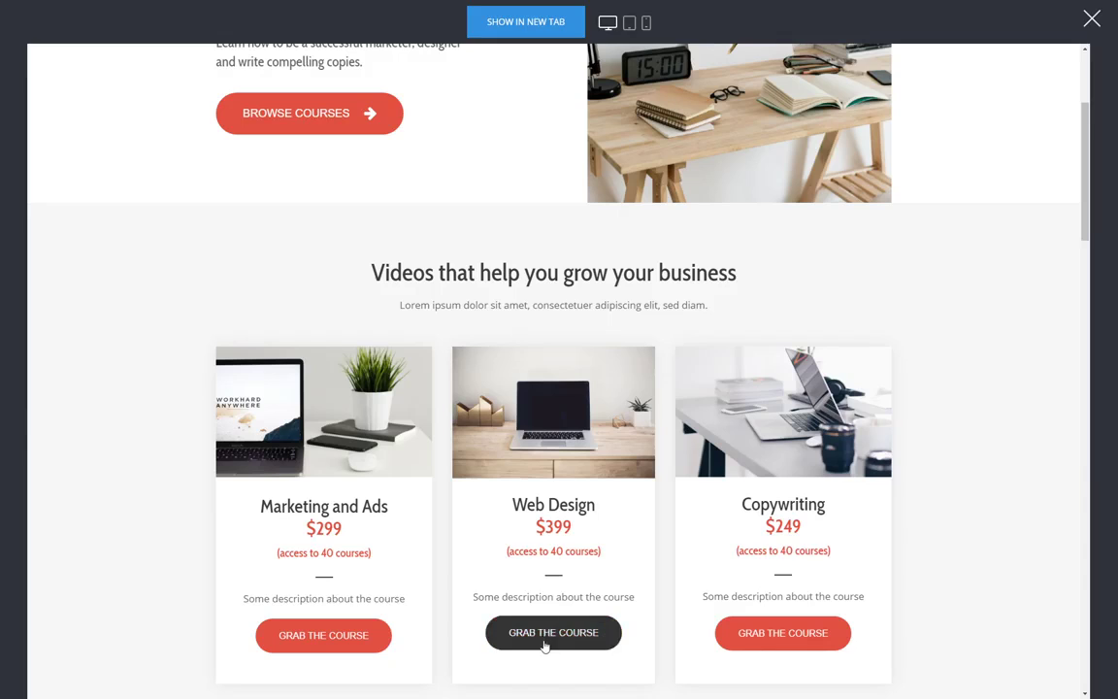
click(553, 632)
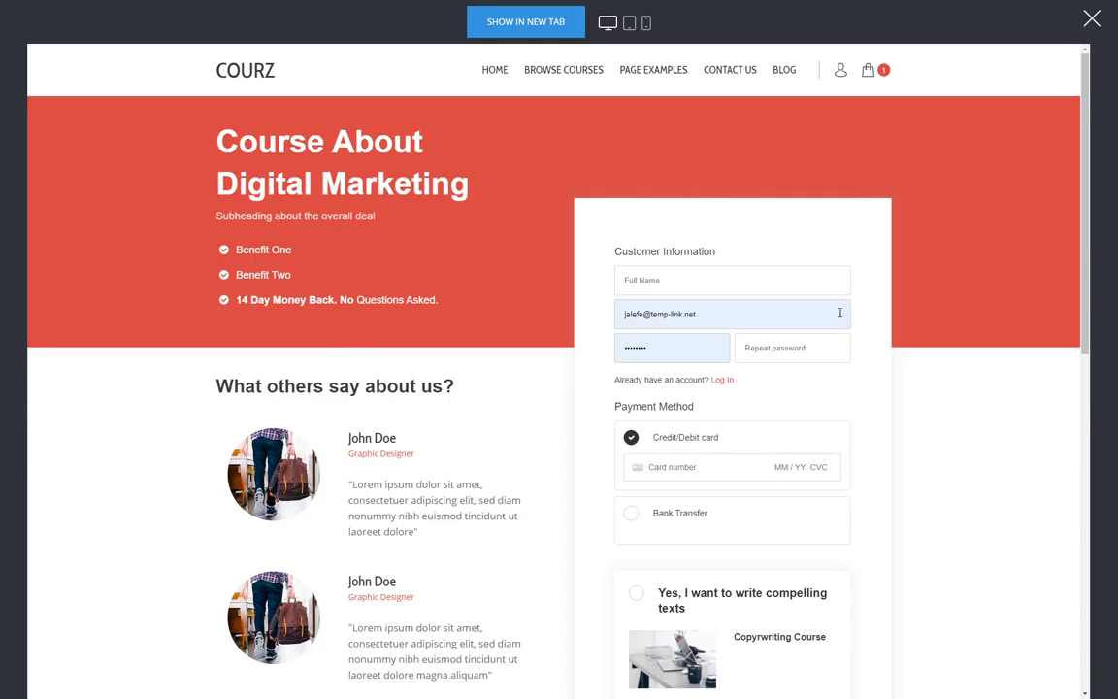
- Fill in the checkout form's full name and enter the account password in both password fields
text(dasdasda)
drag(665, 350, 561, 353)
text(•••••)
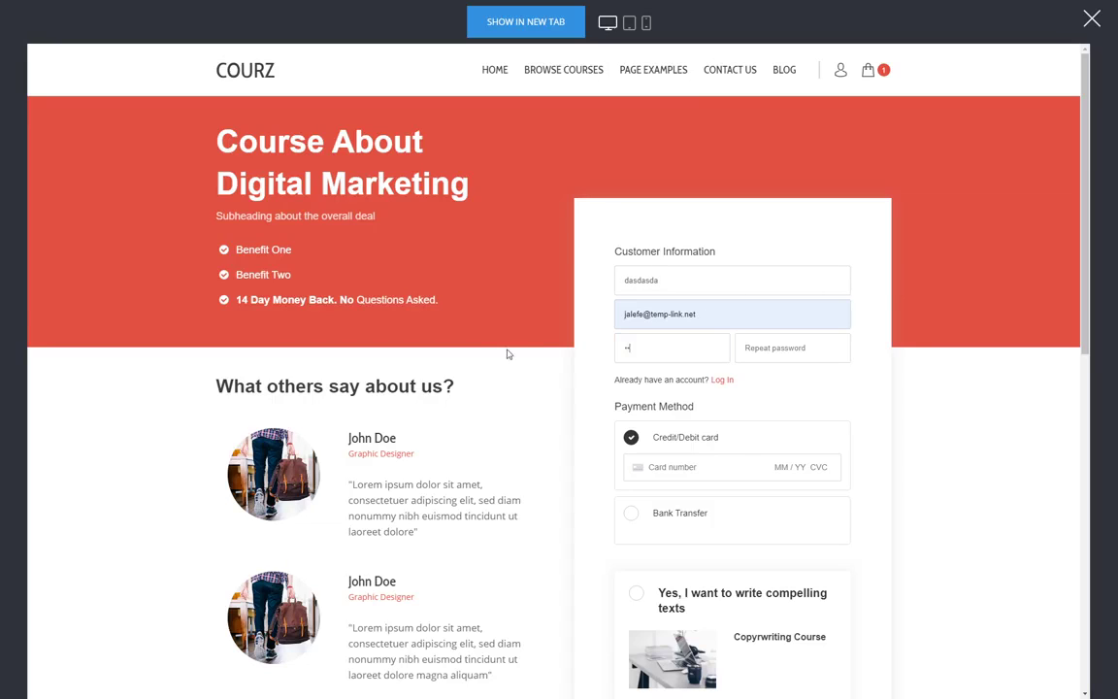
text(••••••)
- Enter the card number, expiry date, security code and postal code for the credit/debit card payment
click(704, 470)
text(4242424242)
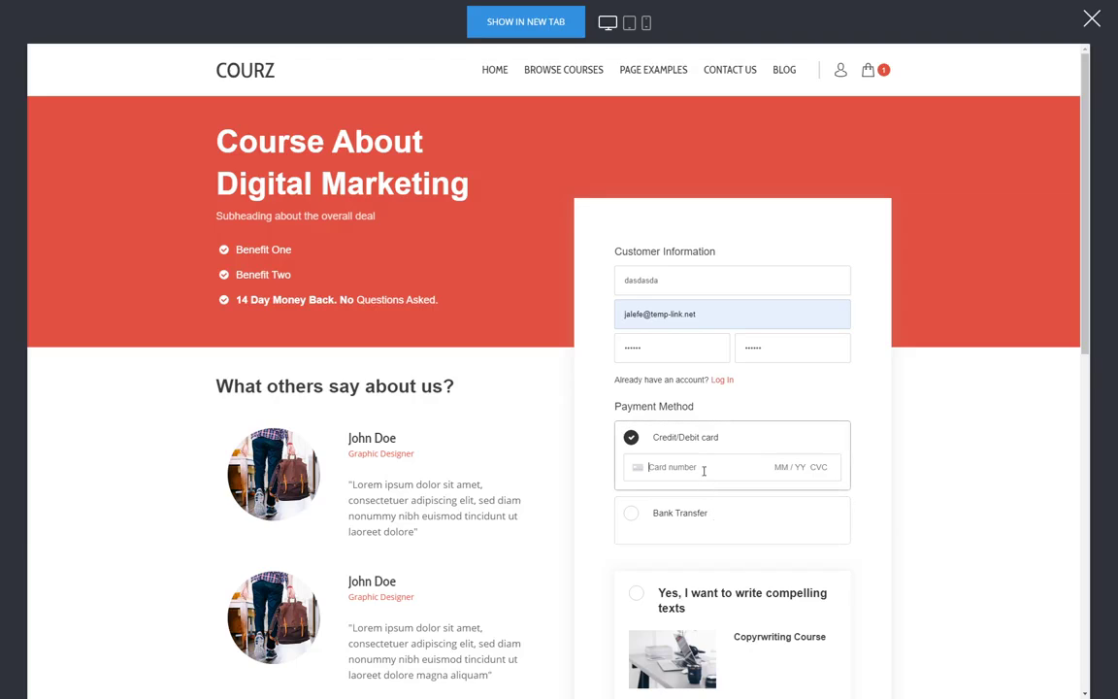
text(4242420424242)
text(08401)
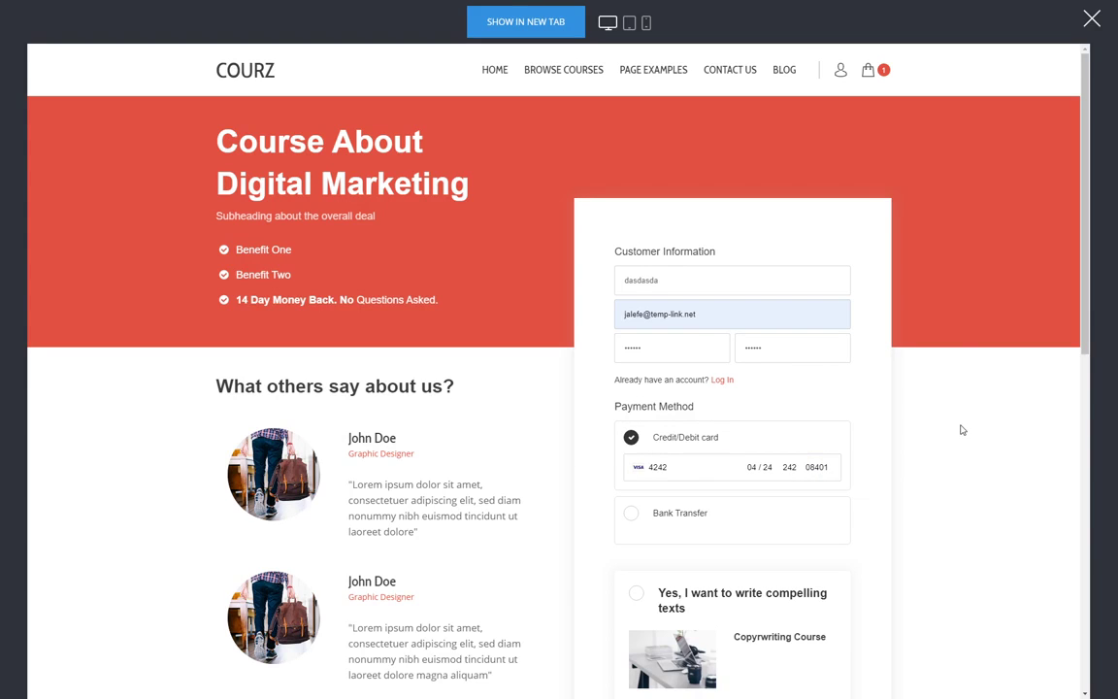
- Add the copywriting course bump offer to the order and complete the purchase
scroll(961, 432, down, 2)
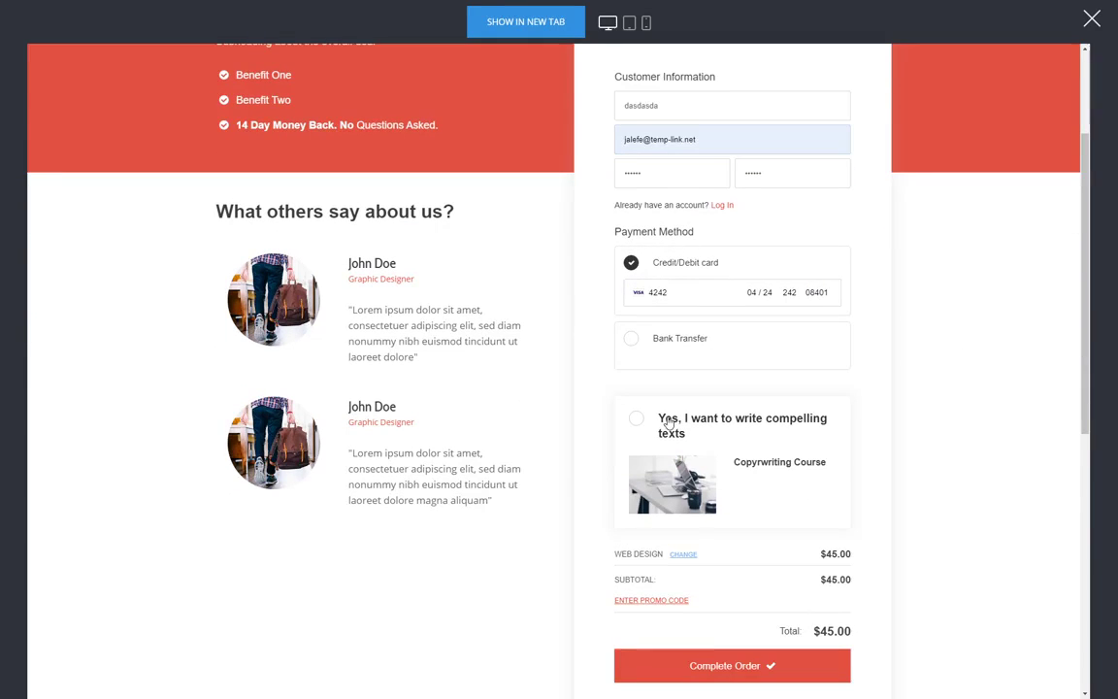
click(675, 426)
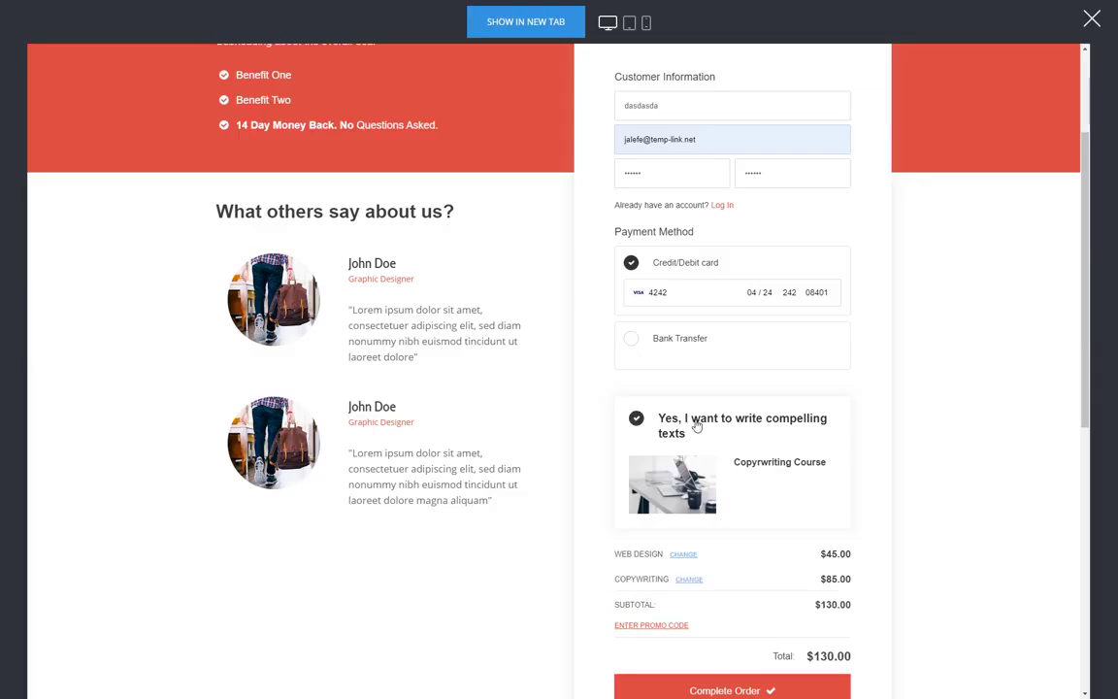
scroll(874, 487, down, 2)
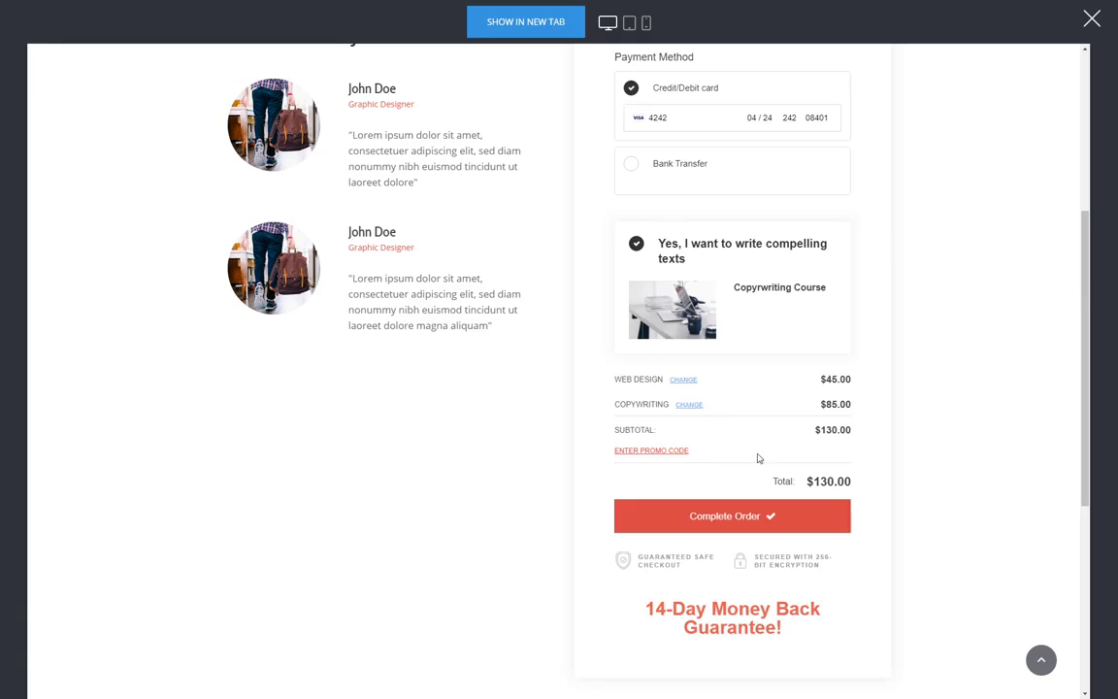
click(753, 524)
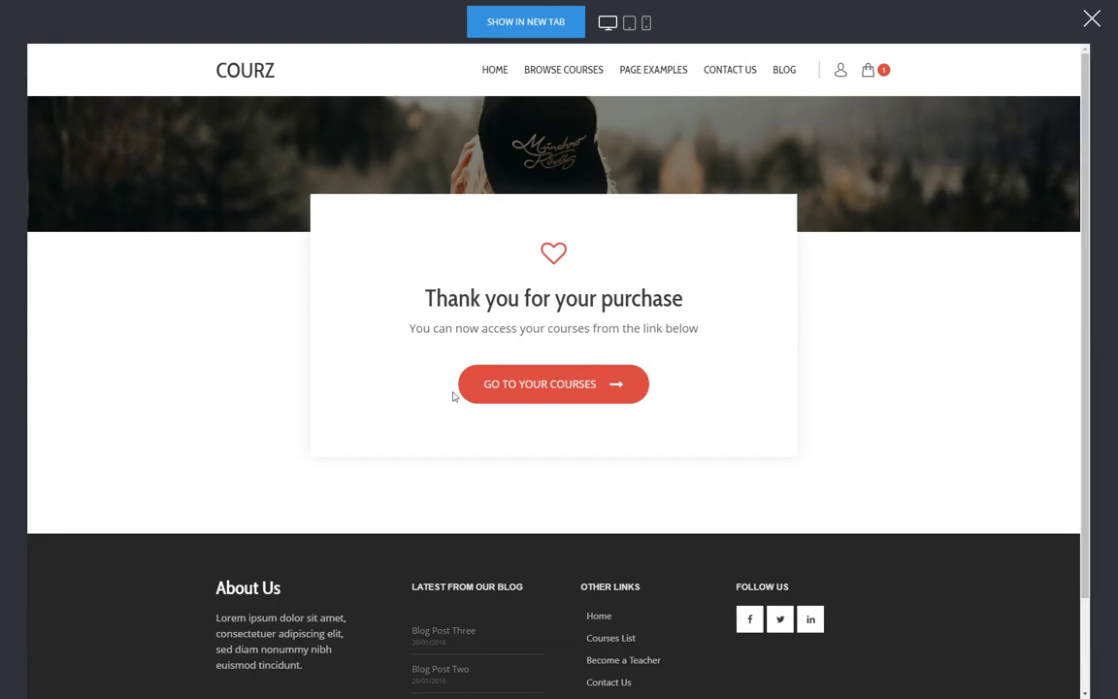
- Follow the thank you page's link to the courses dashboard, open the first course, and view the member's account page
click(559, 394)
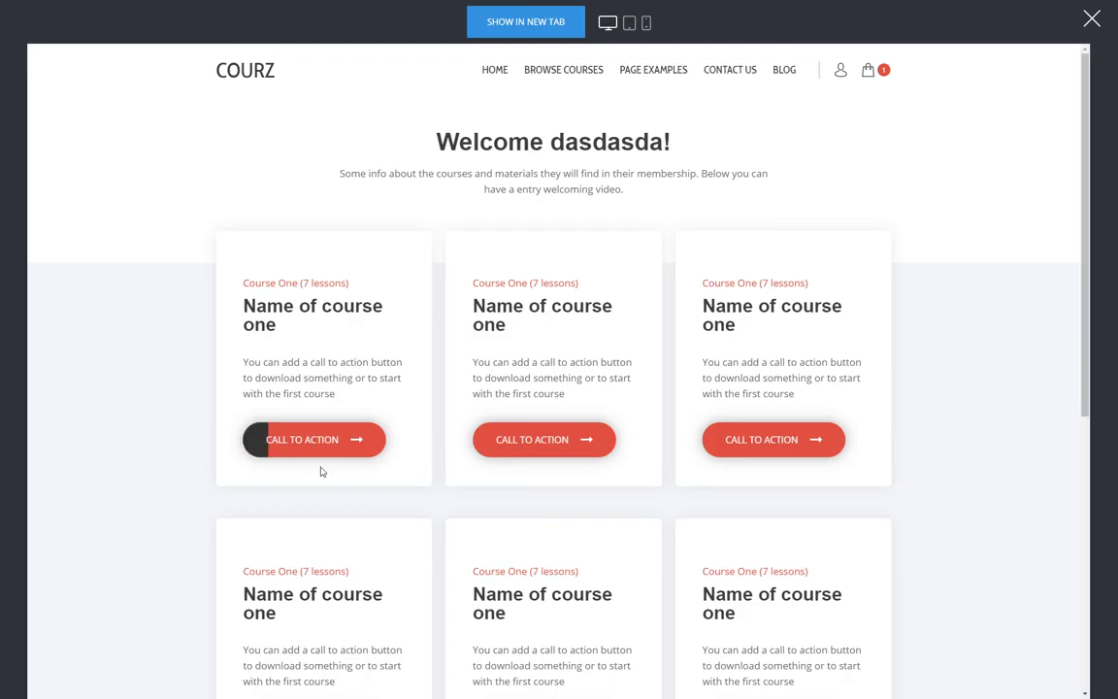
scroll(730, 457, down, 3)
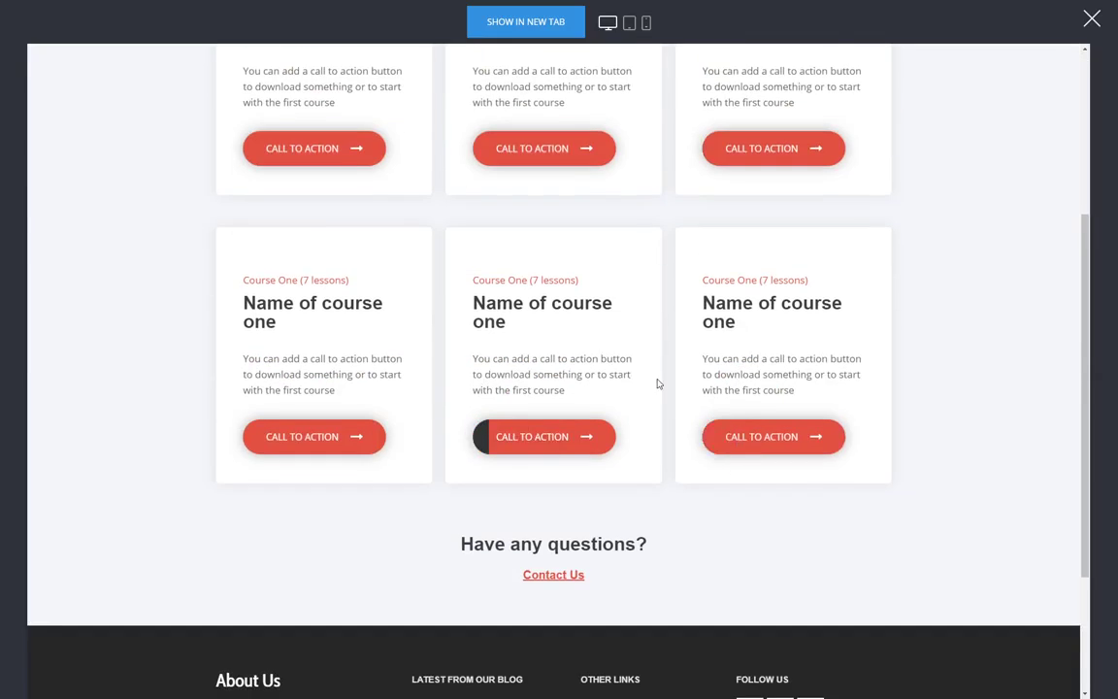
scroll(436, 432, up, 3)
click(329, 387)
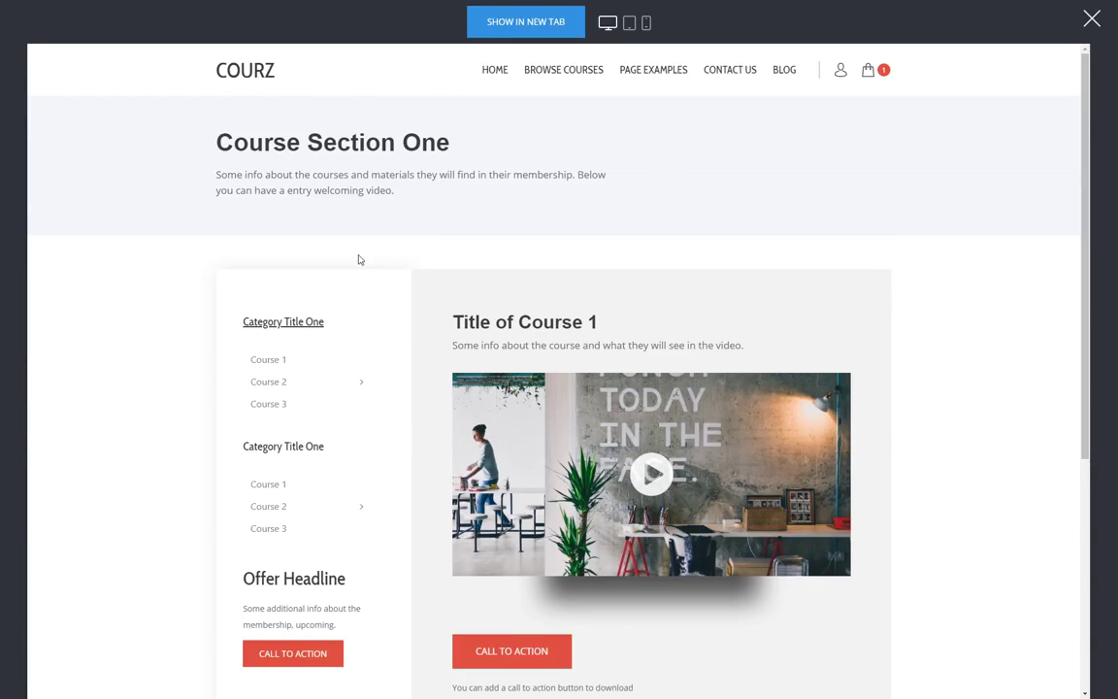
click(842, 71)
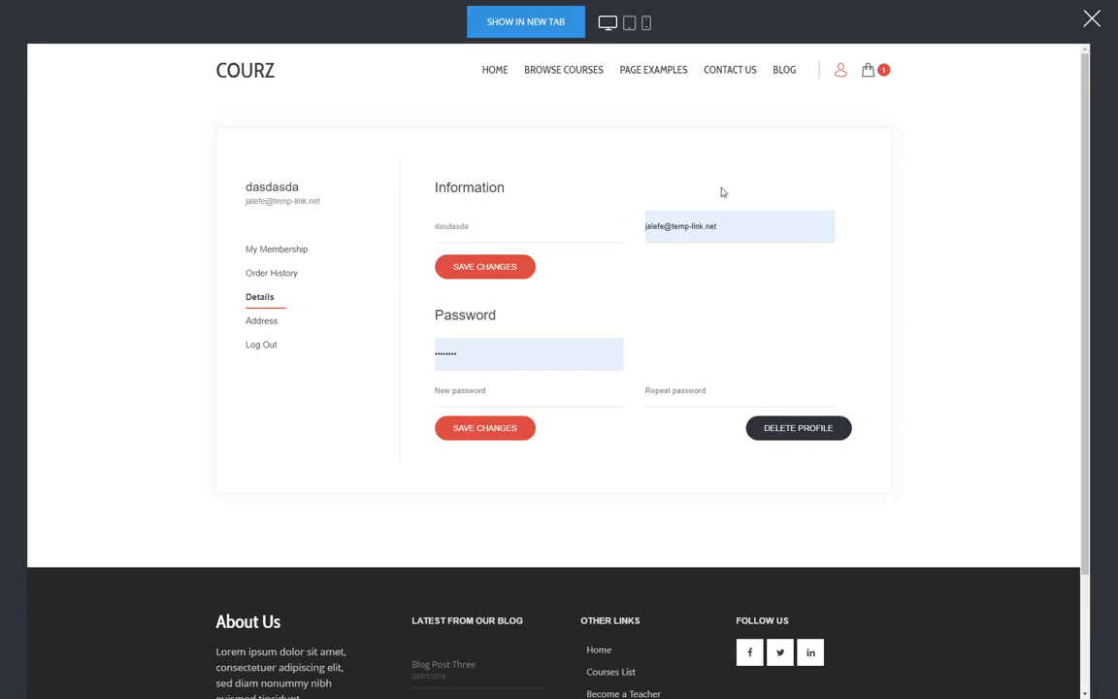
- Expand the order in the account's order history and open the Group #1 page from My Membership
click(276, 284)
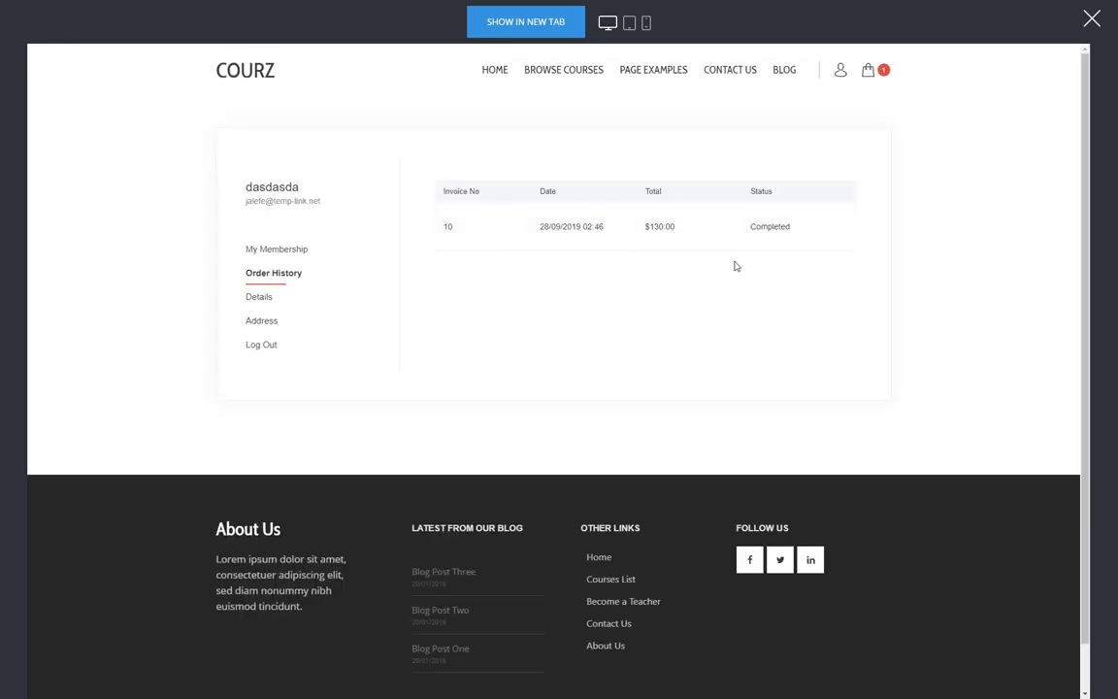
click(646, 227)
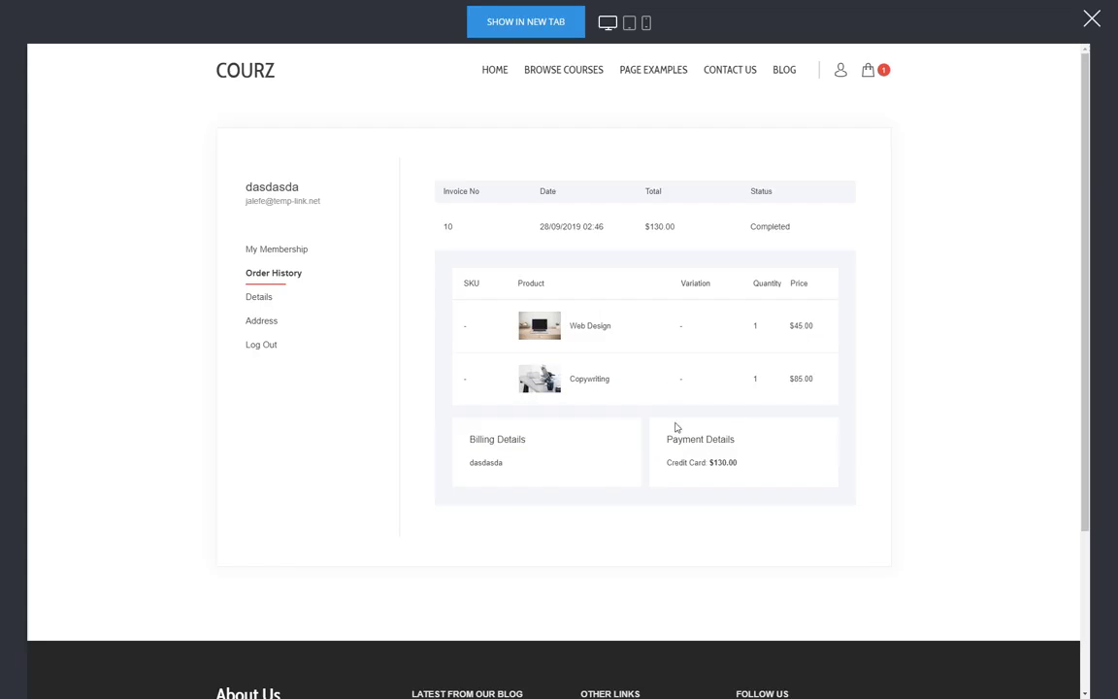
click(299, 259)
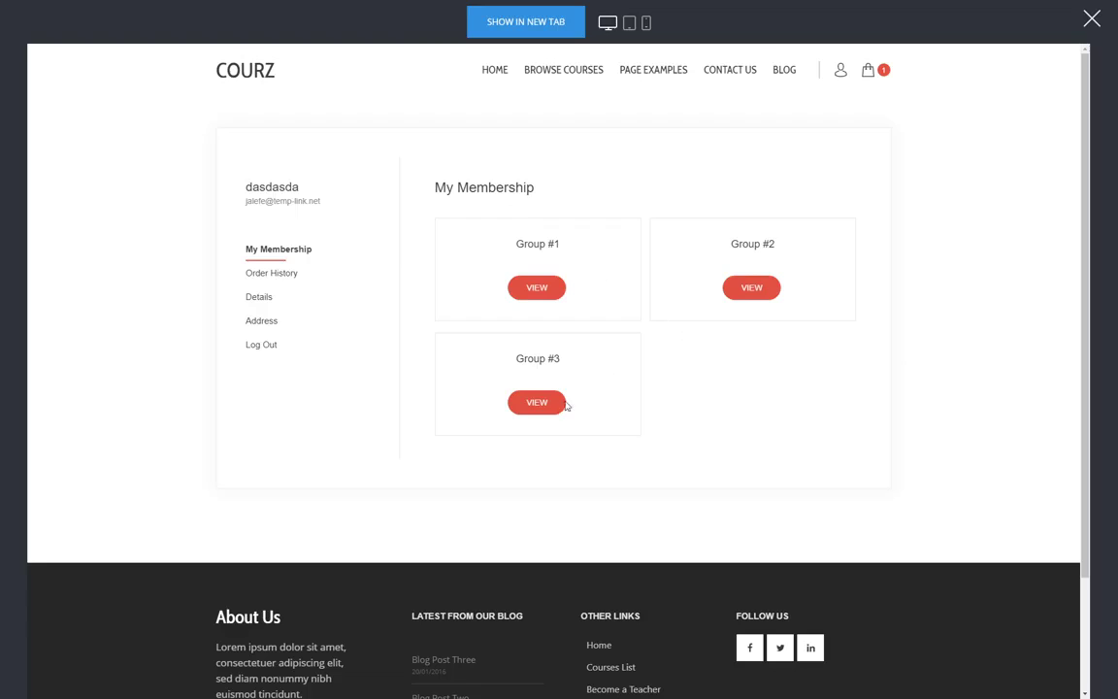
click(551, 294)
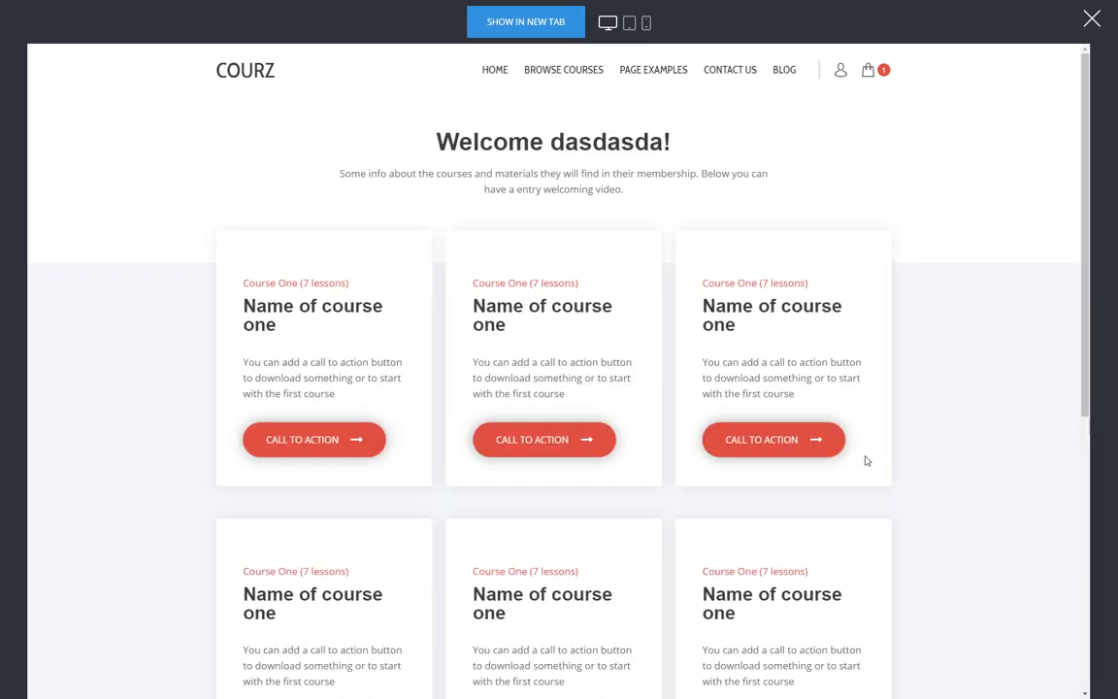
- Return to the account's memberships and look through the Group #2 course page
click(841, 77)
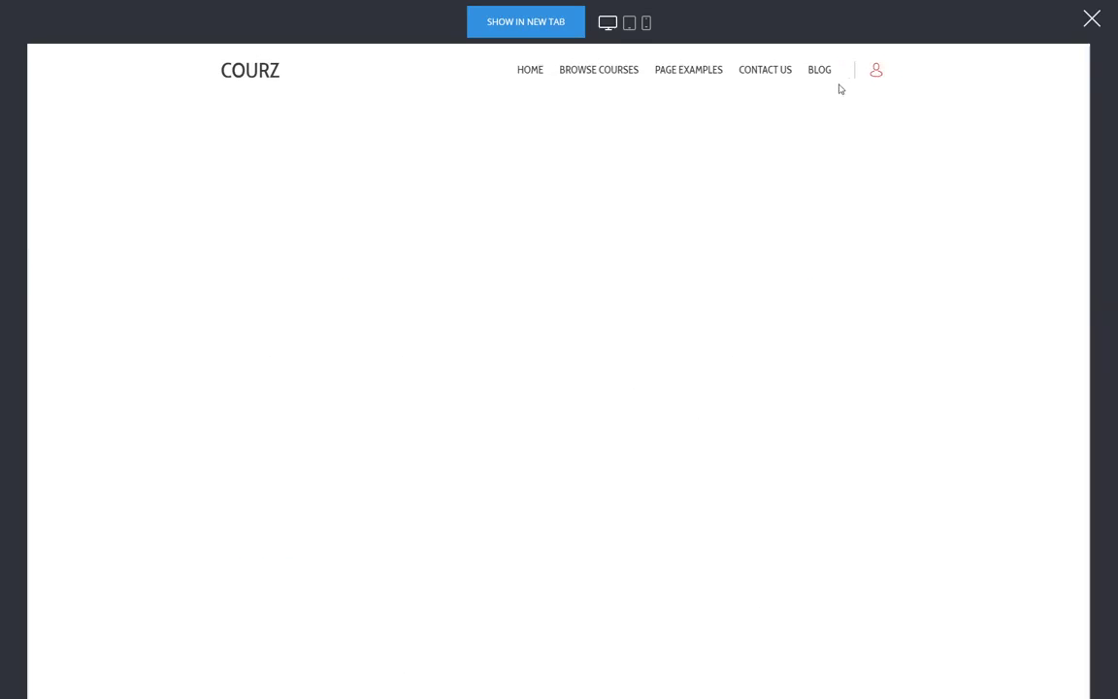
click(277, 250)
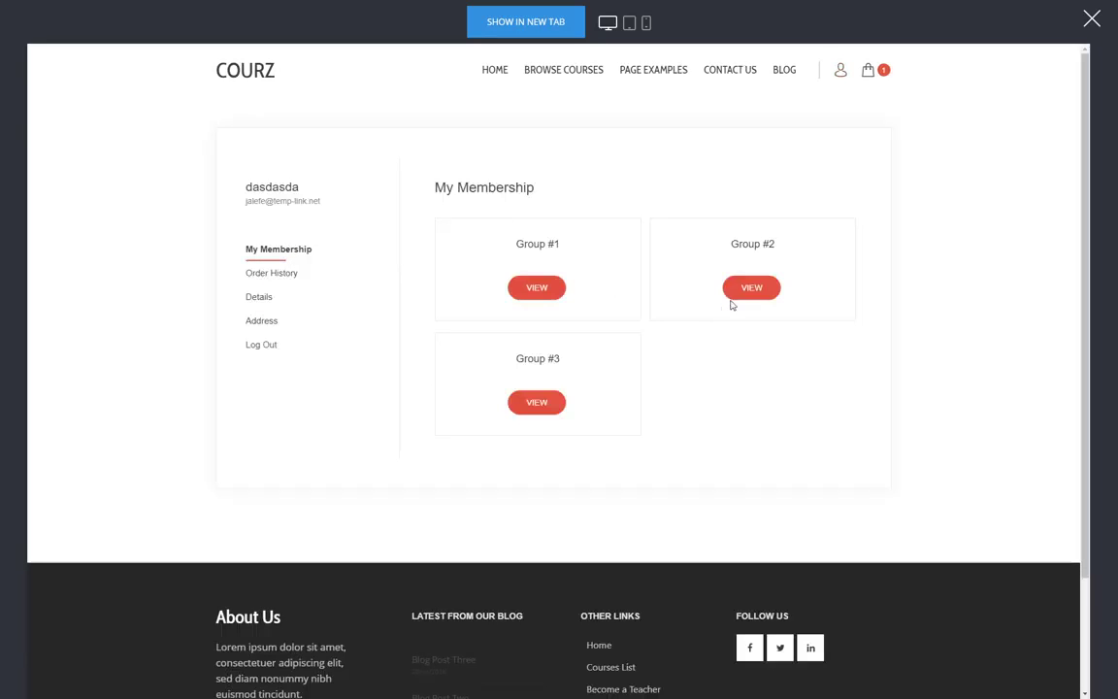
click(747, 291)
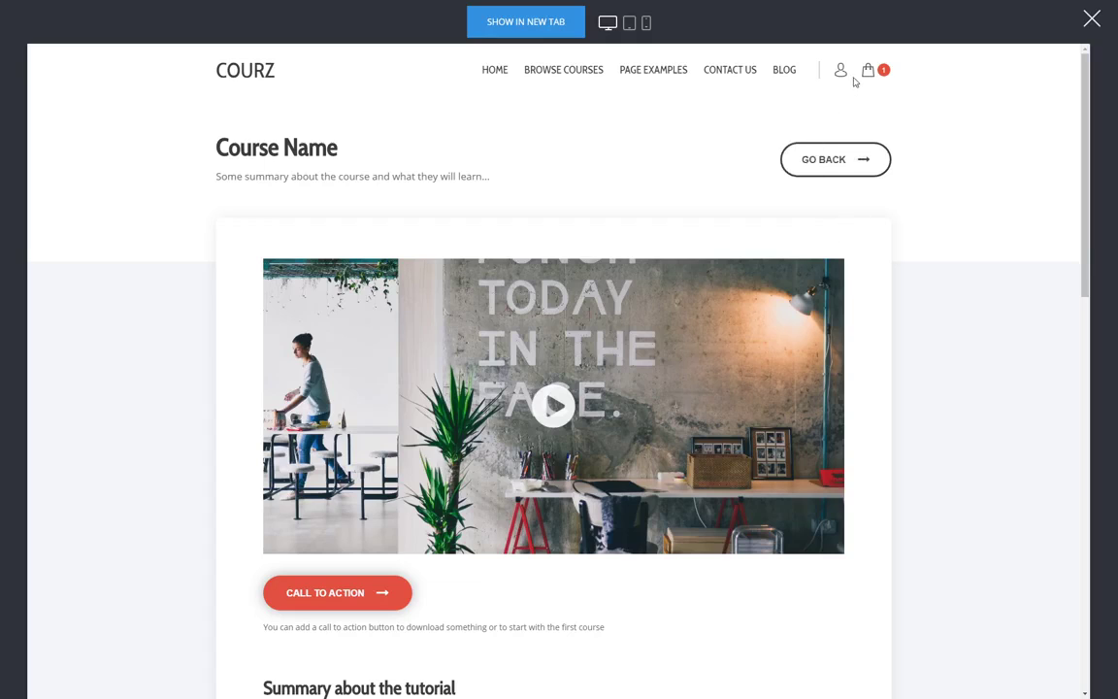
mouse_move(851, 81)
scroll(738, 340, down, 3)
scroll(846, 486, up, 3)
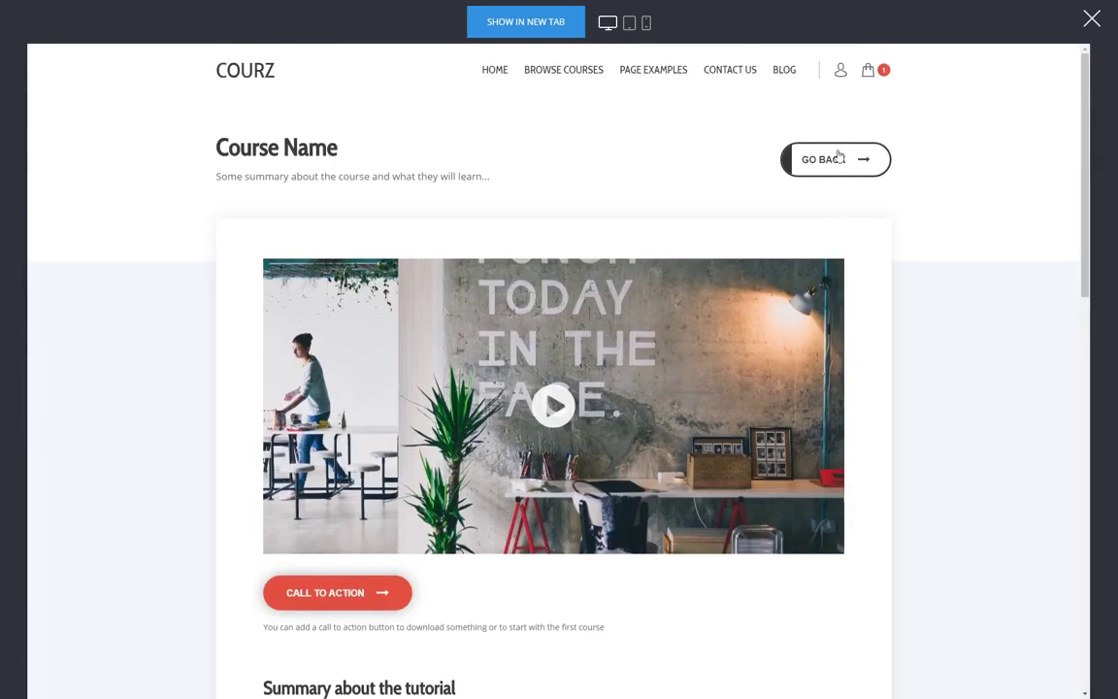
- Look at the Group #3 course page from My Membership and close the site preview
click(842, 72)
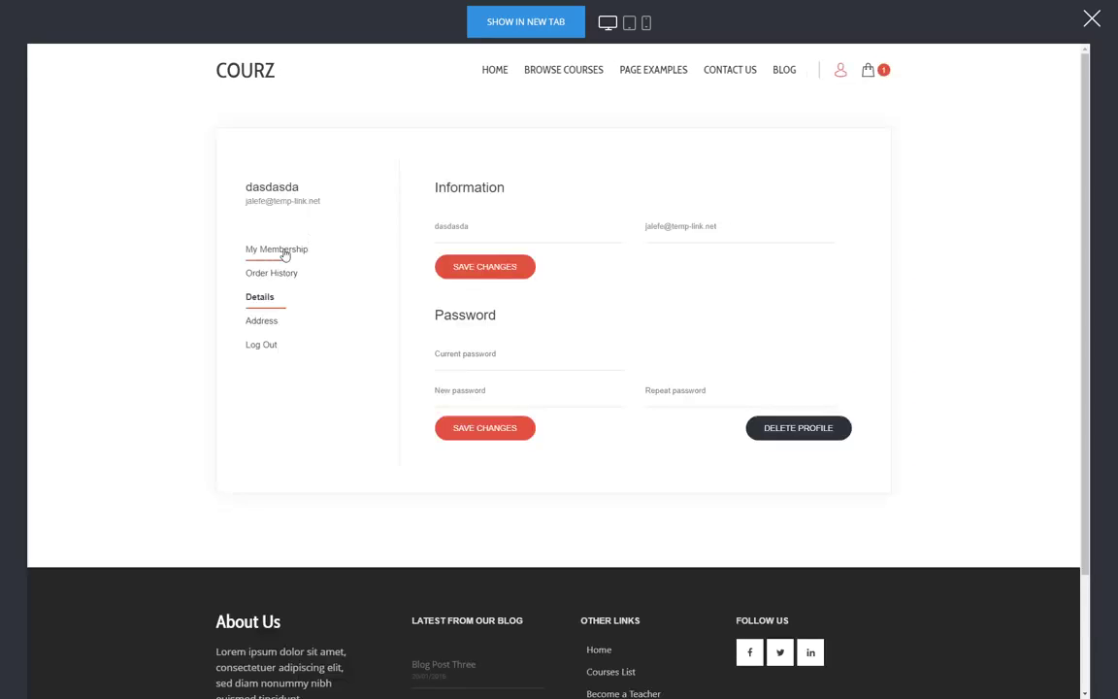
click(282, 250)
click(537, 402)
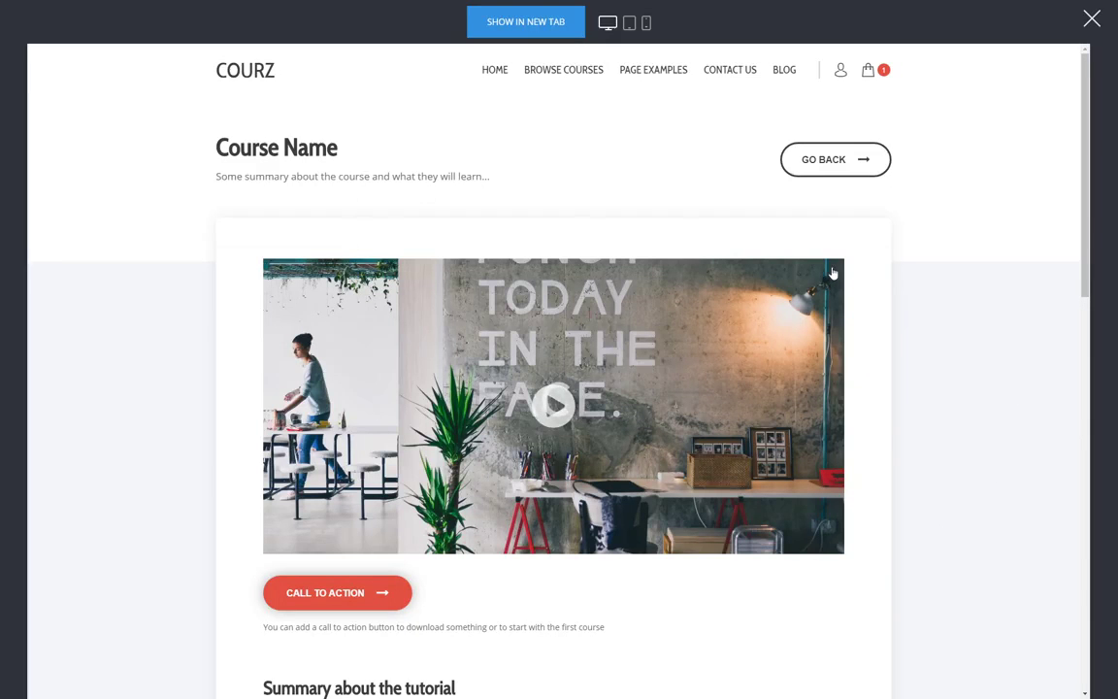
scroll(1051, 105, down, 2)
click(1092, 19)
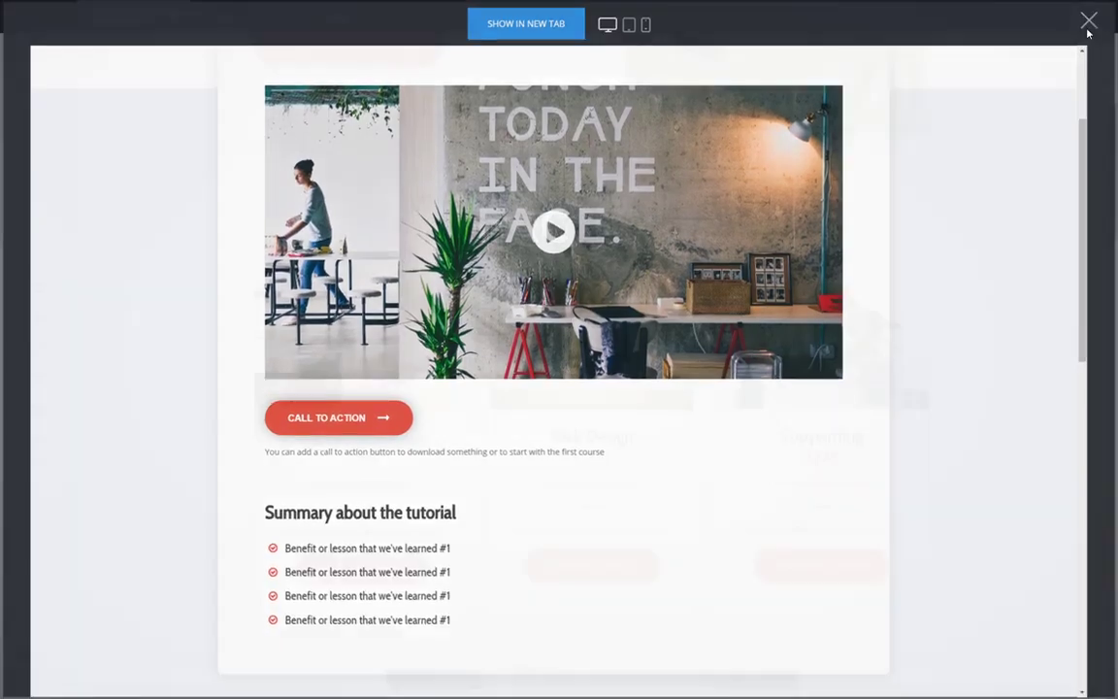
scroll(788, 394, up, 5)
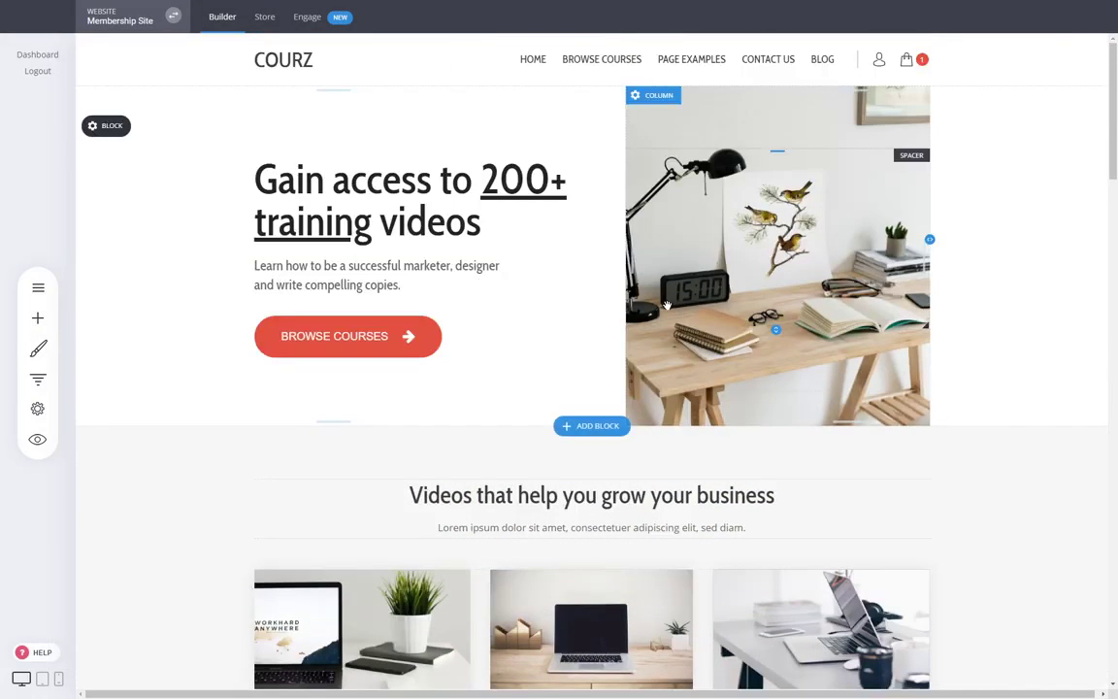
- In Engage, check which page Group #1, Group #2 and Group #3 members are redirected to after login, without choosing another link
click(332, 31)
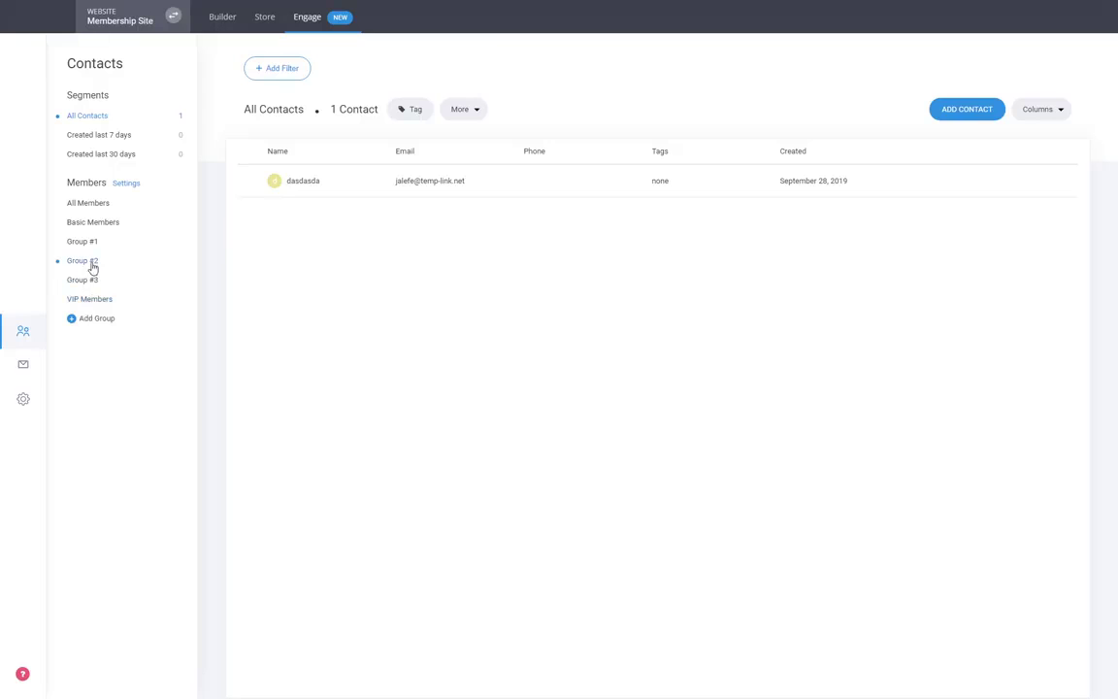
click(86, 243)
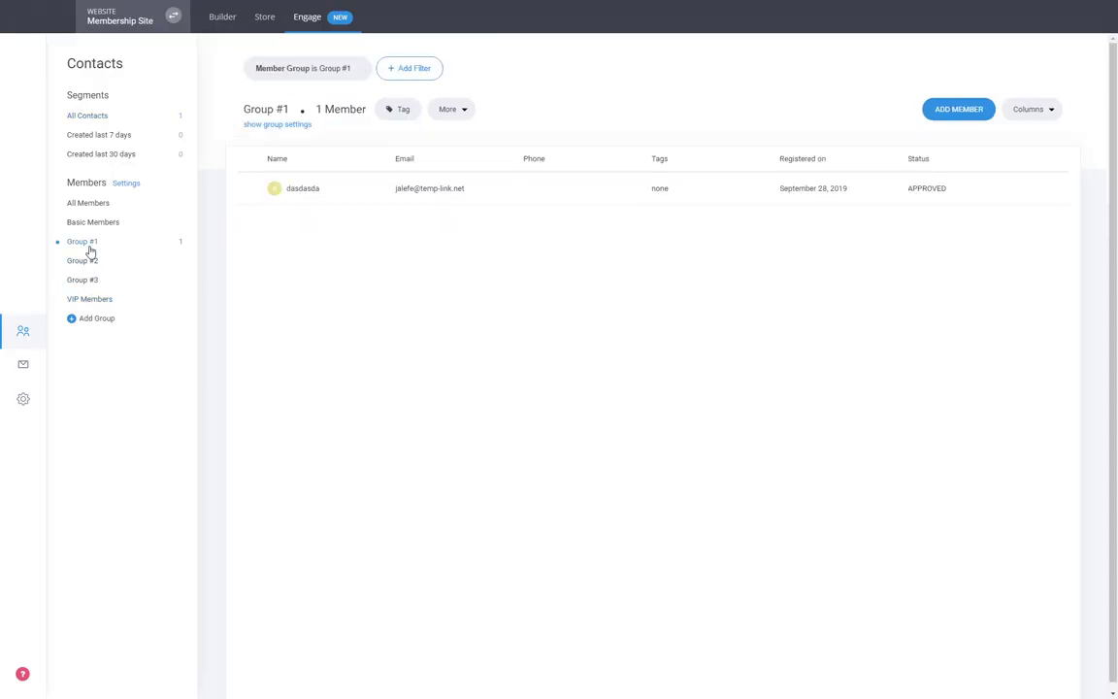
click(285, 127)
click(86, 263)
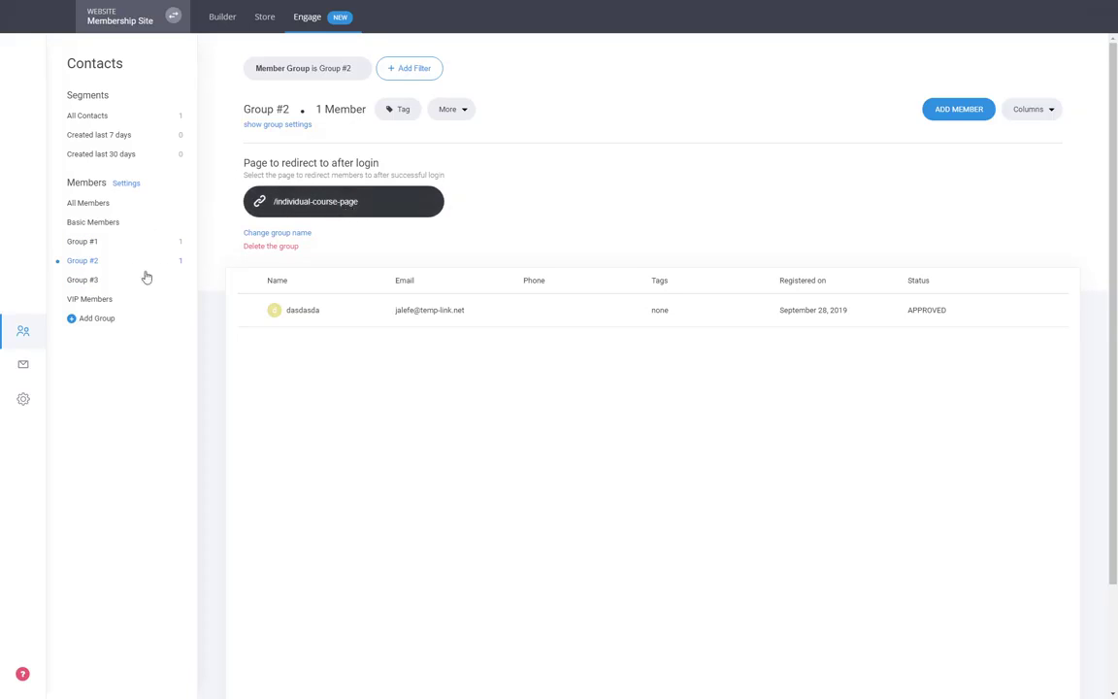
click(366, 211)
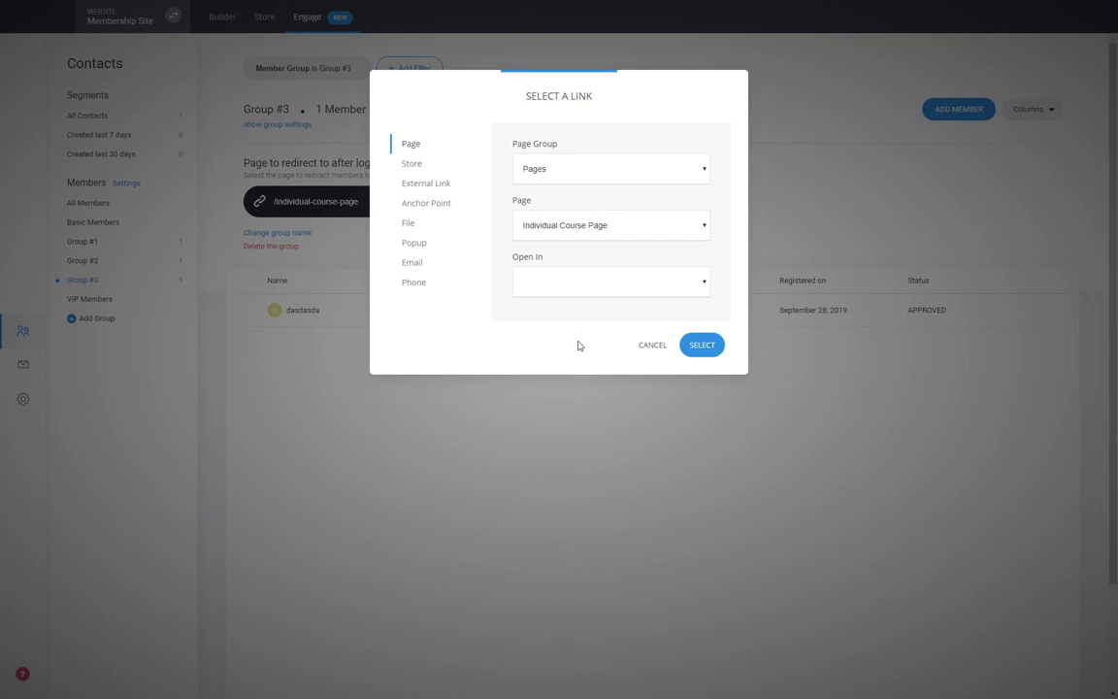
click(652, 345)
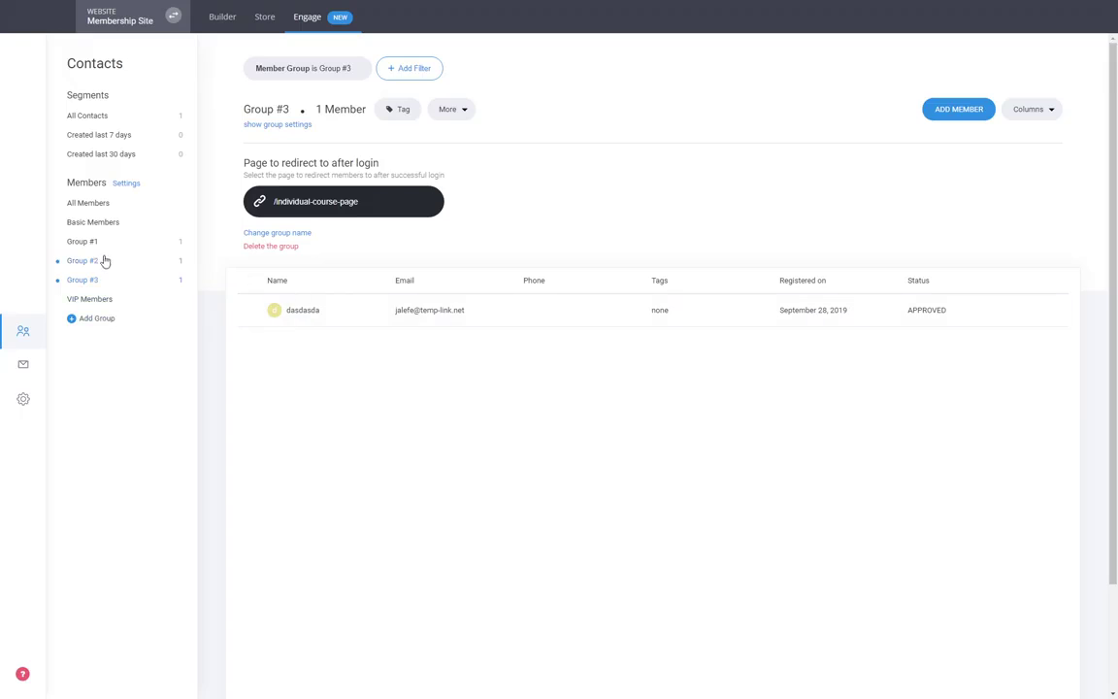
- Hide the Group #1 settings and review the contact record of the group's member
click(105, 244)
click(286, 126)
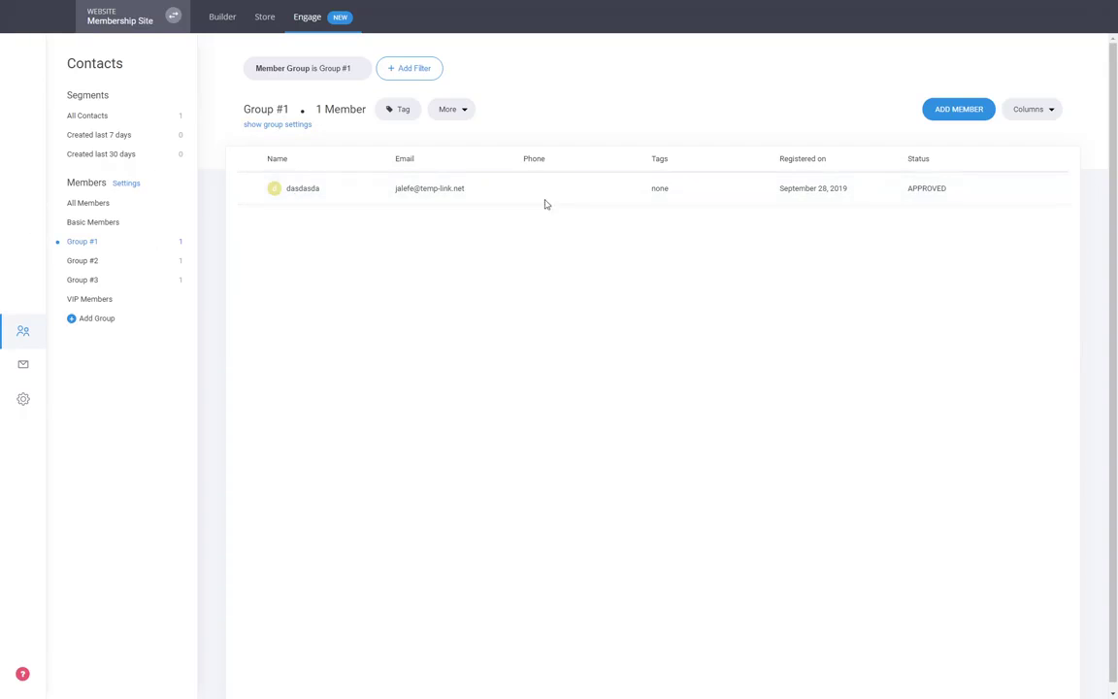
click(302, 189)
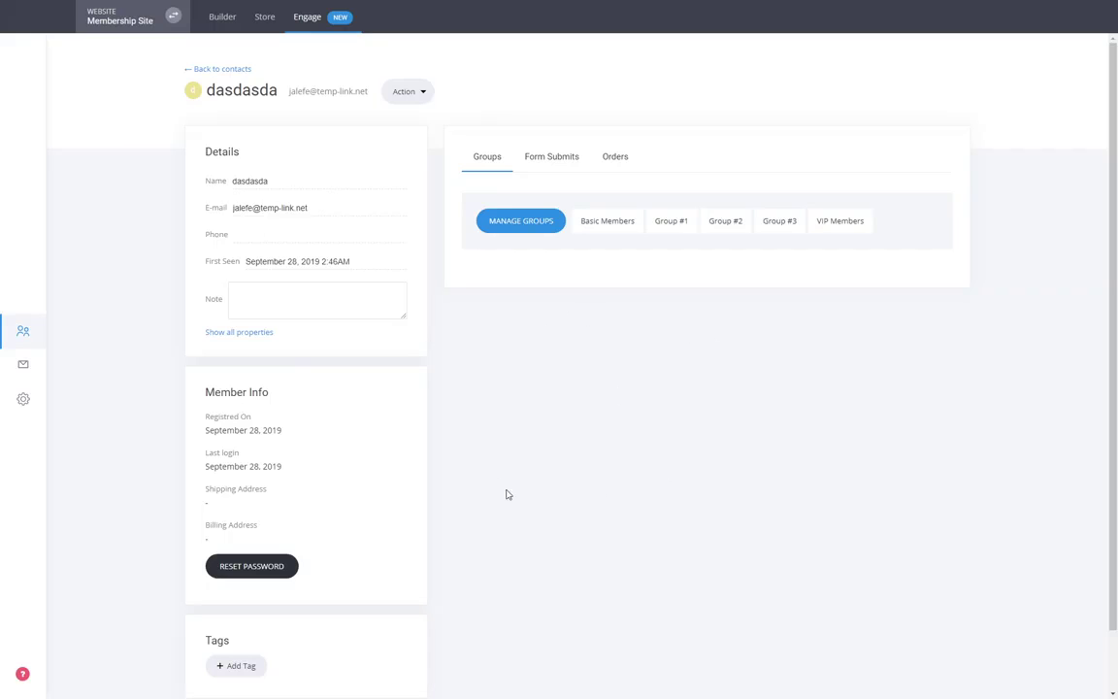
scroll(303, 613, down, 2)
scroll(621, 505, up, 2)
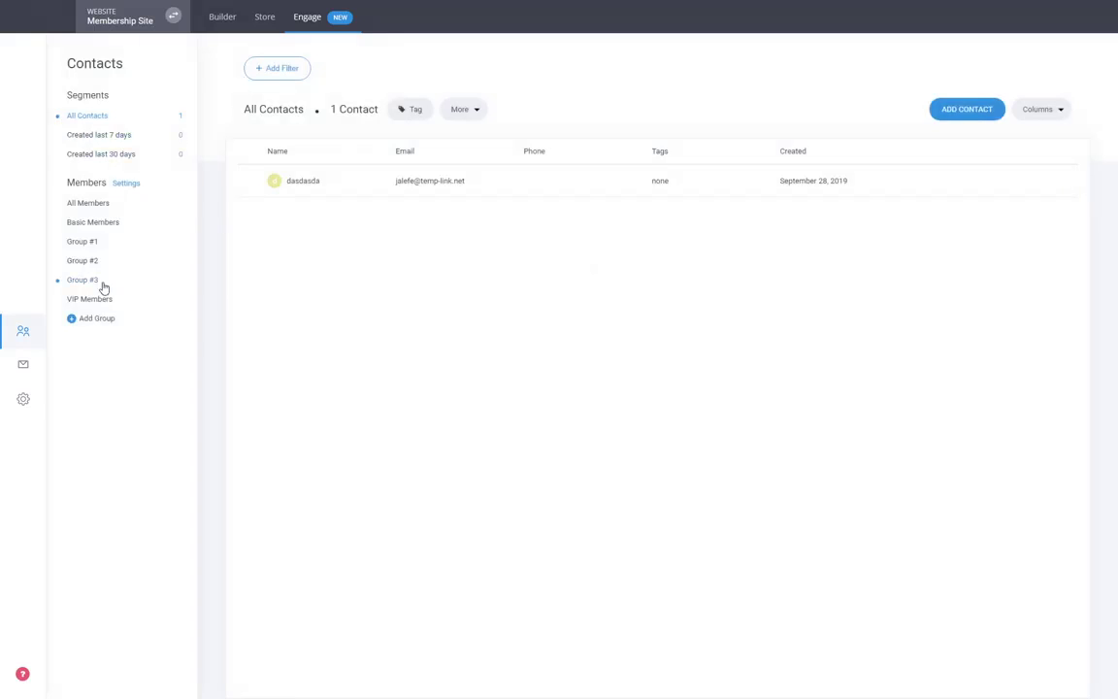
- Reopen the member's contact record from Group #1 and go back to the contacts list
click(83, 248)
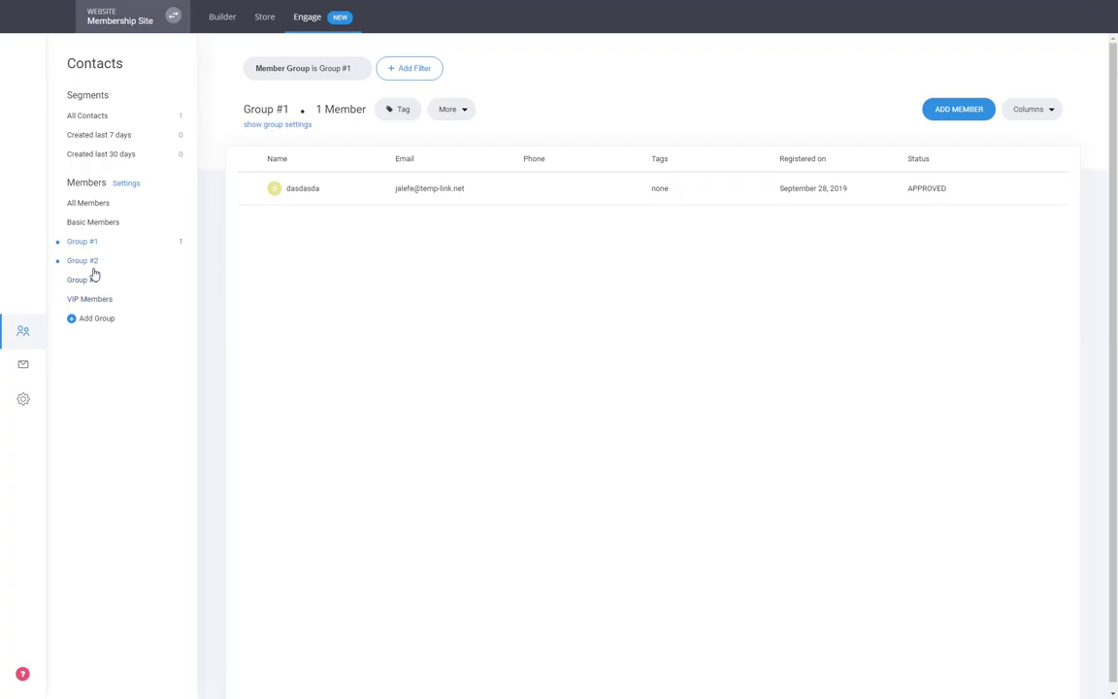
click(308, 191)
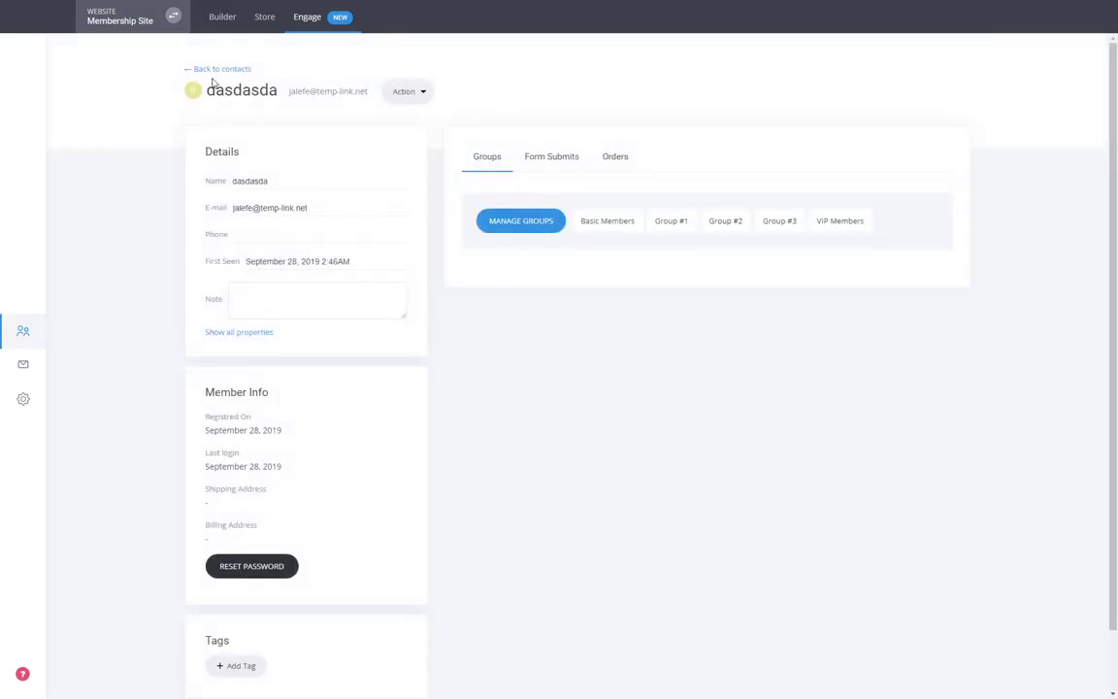
click(217, 69)
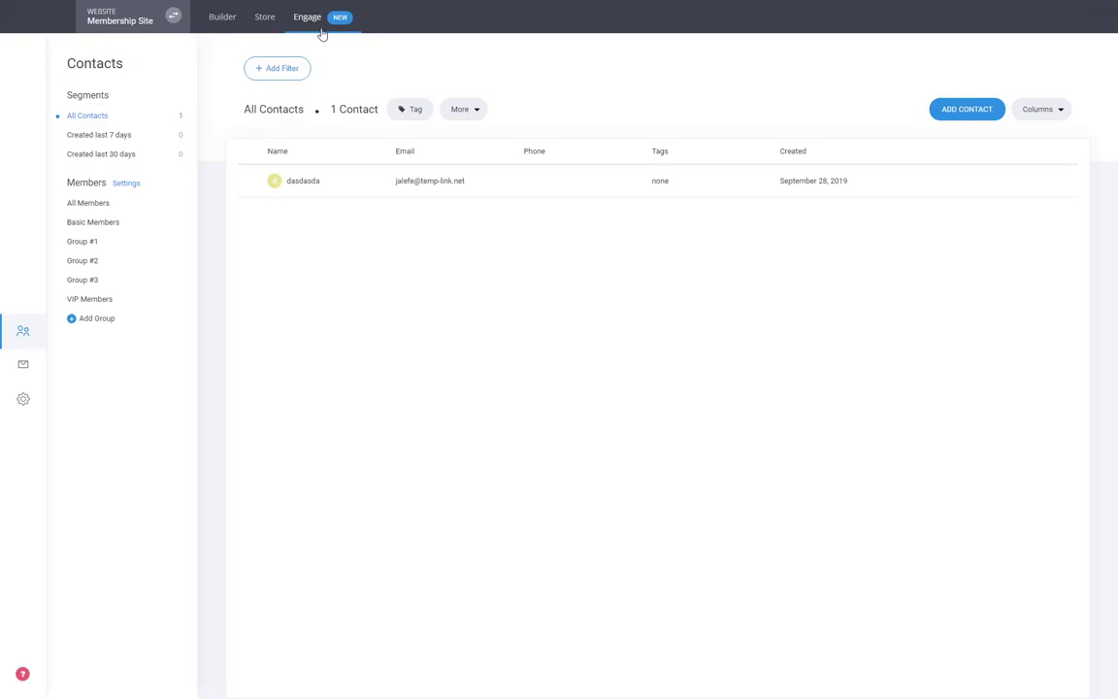
- Switch to the Builder and examine the site's page list and the course blocks on the Home page
click(232, 31)
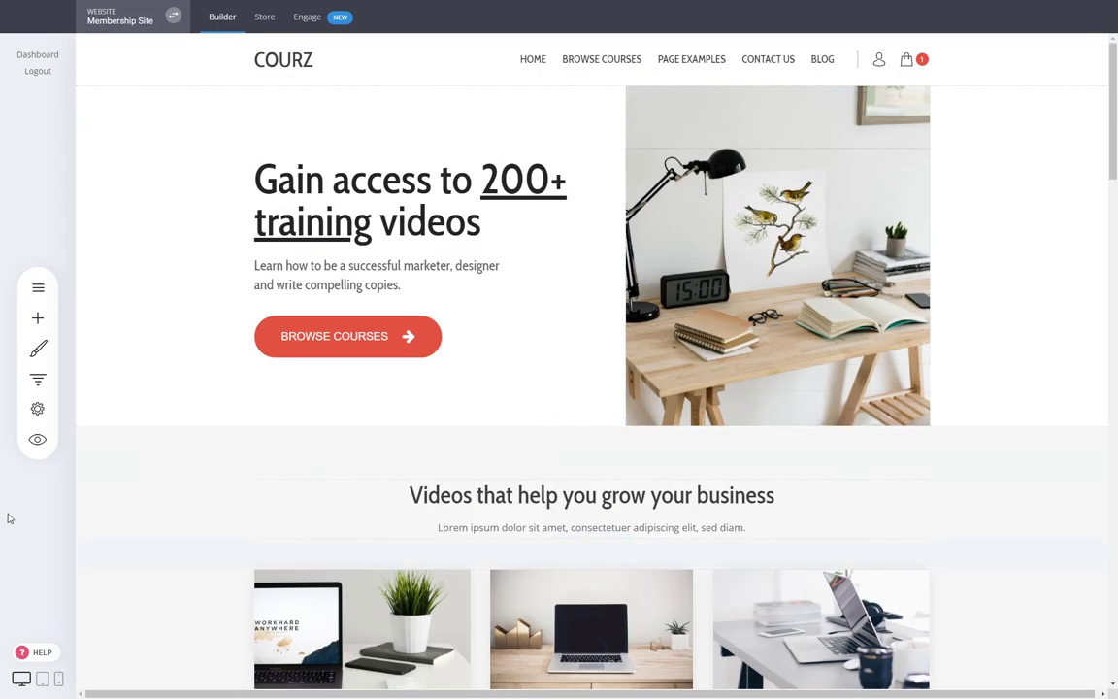
click(44, 288)
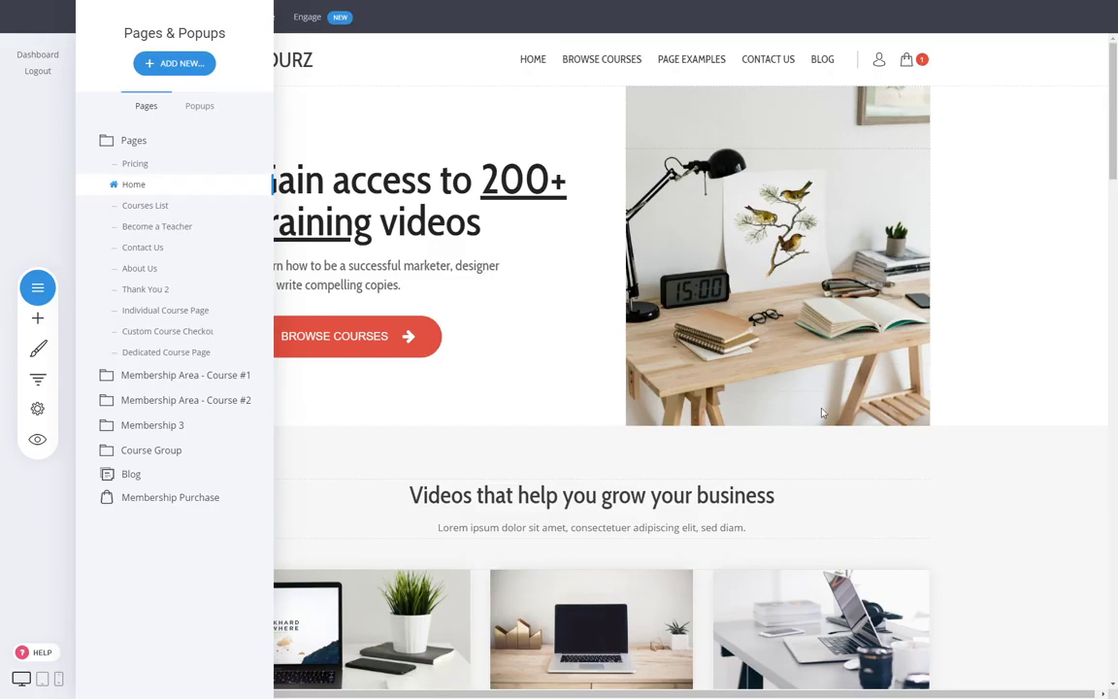
click(1021, 345)
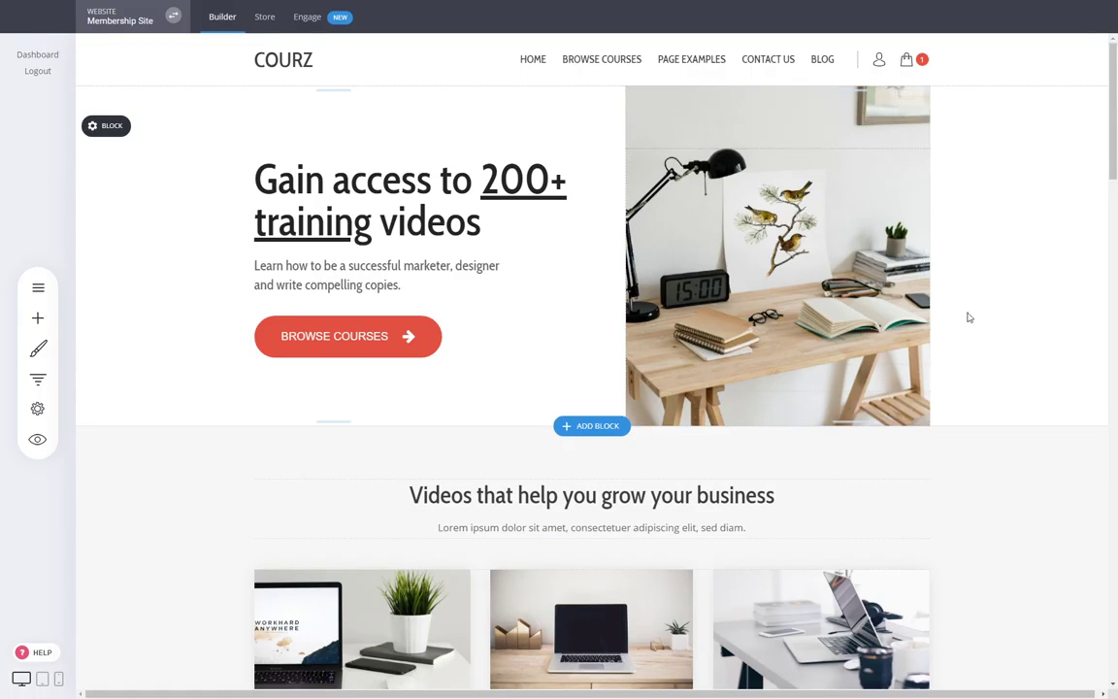
scroll(966, 319, down, 3)
scroll(974, 311, down, 2)
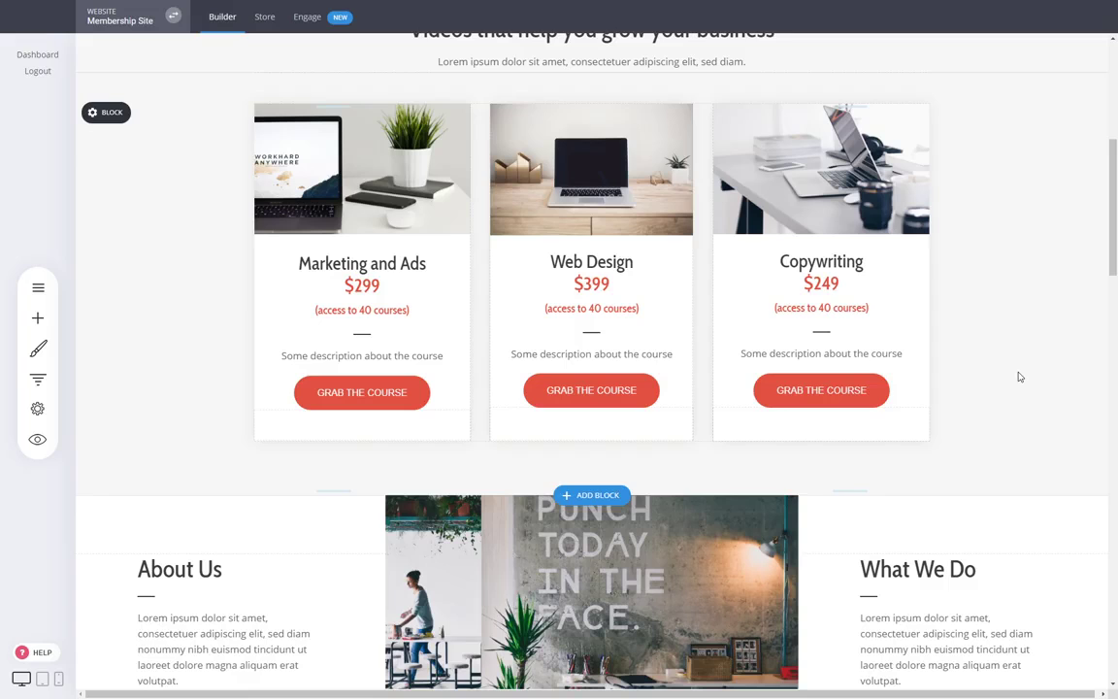
drag(1114, 257, 1117, 158)
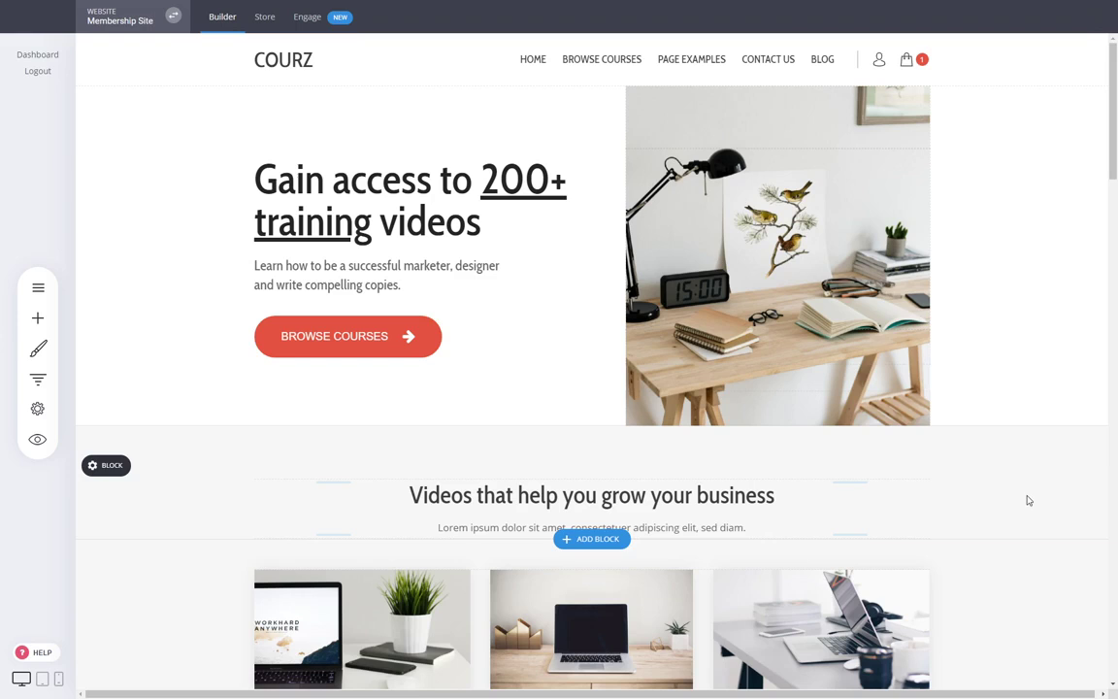
click(38, 287)
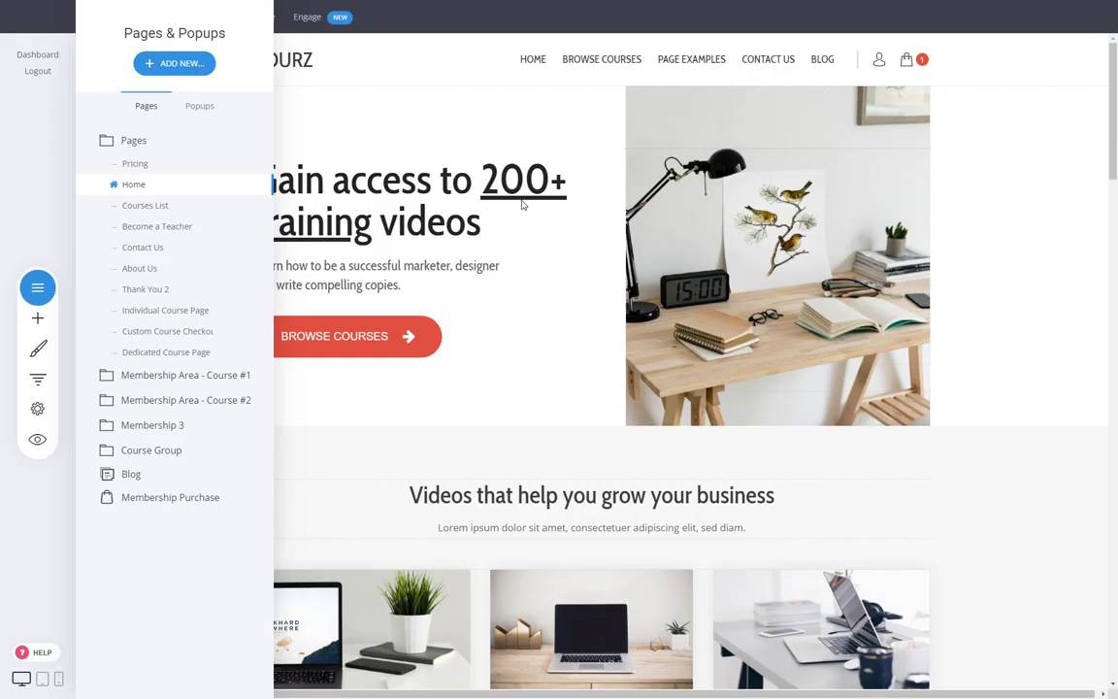
click(522, 204)
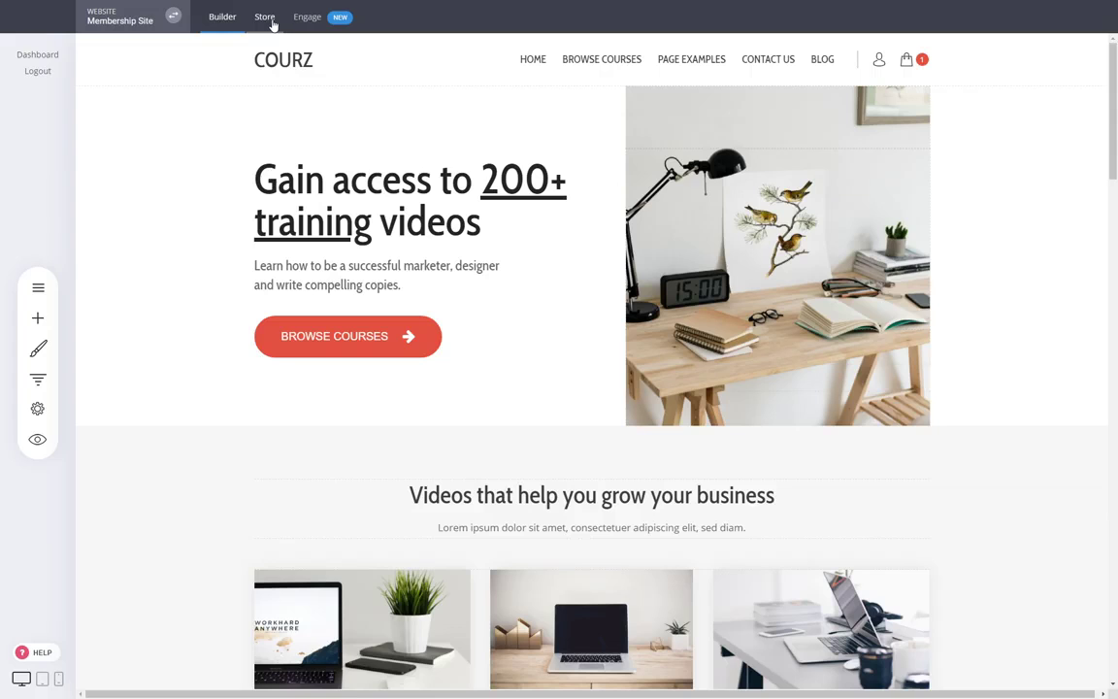
- In the store, make the Marketing Course a subscription product with ongoing payments charged every 1 month
click(265, 19)
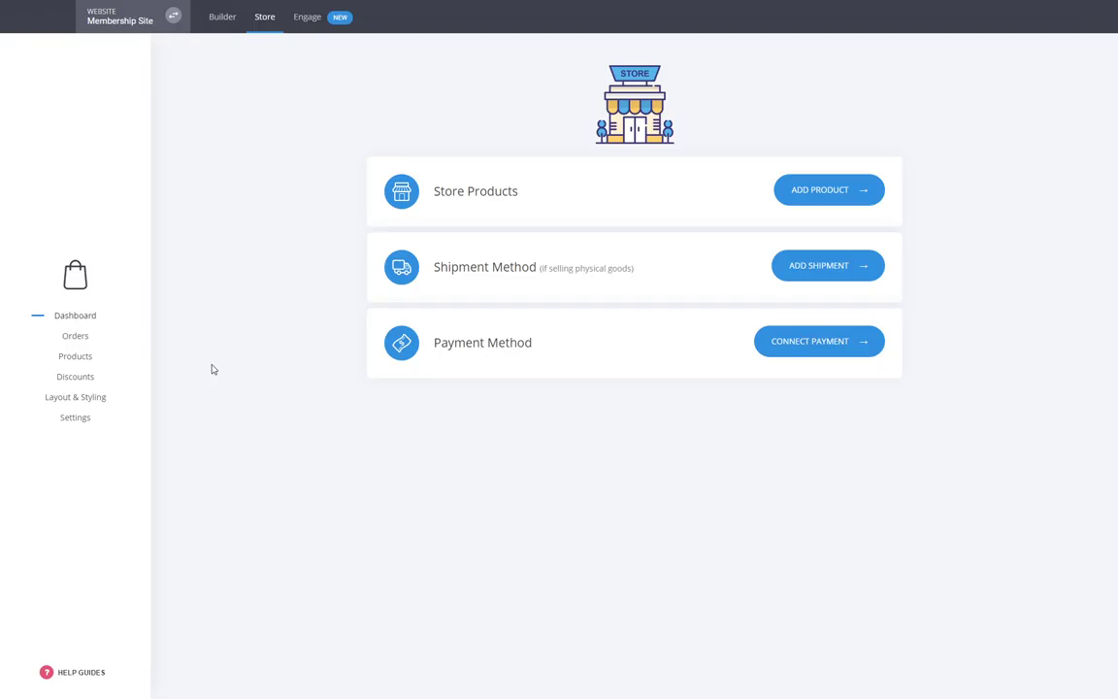
click(77, 360)
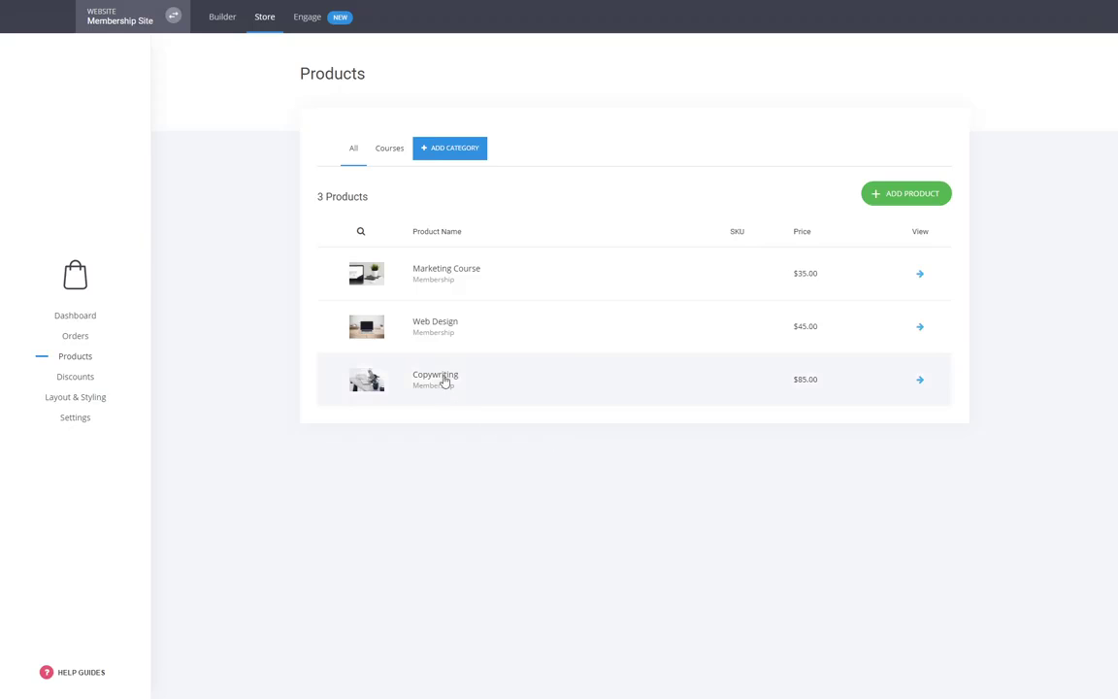
click(445, 271)
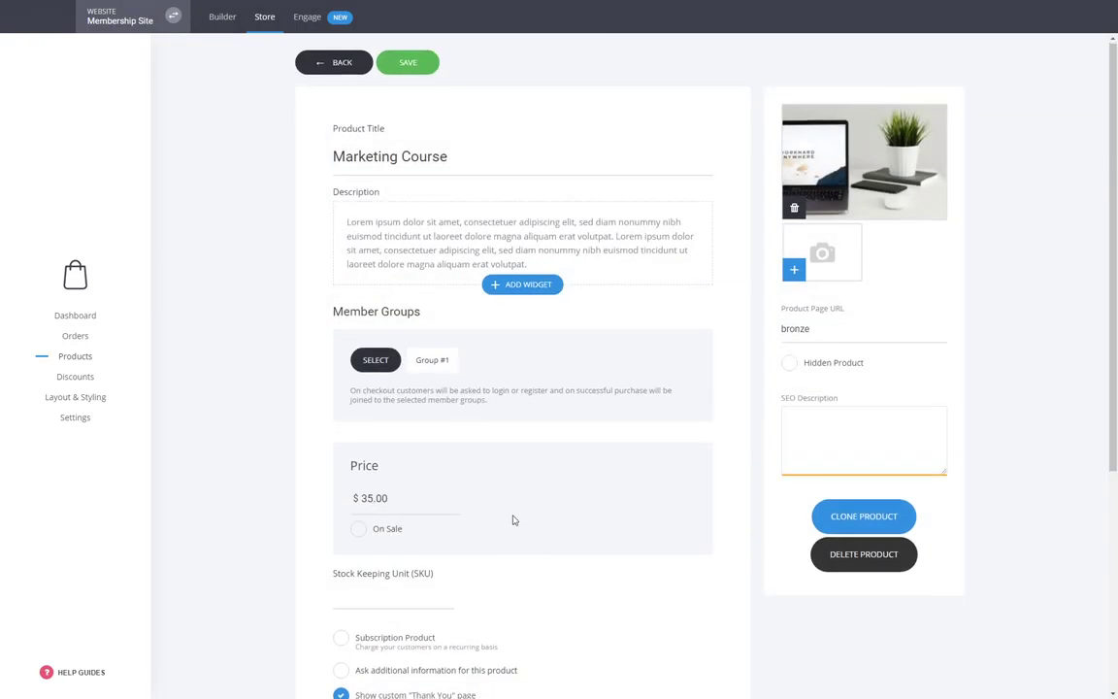
scroll(441, 434, down, 2)
click(415, 472)
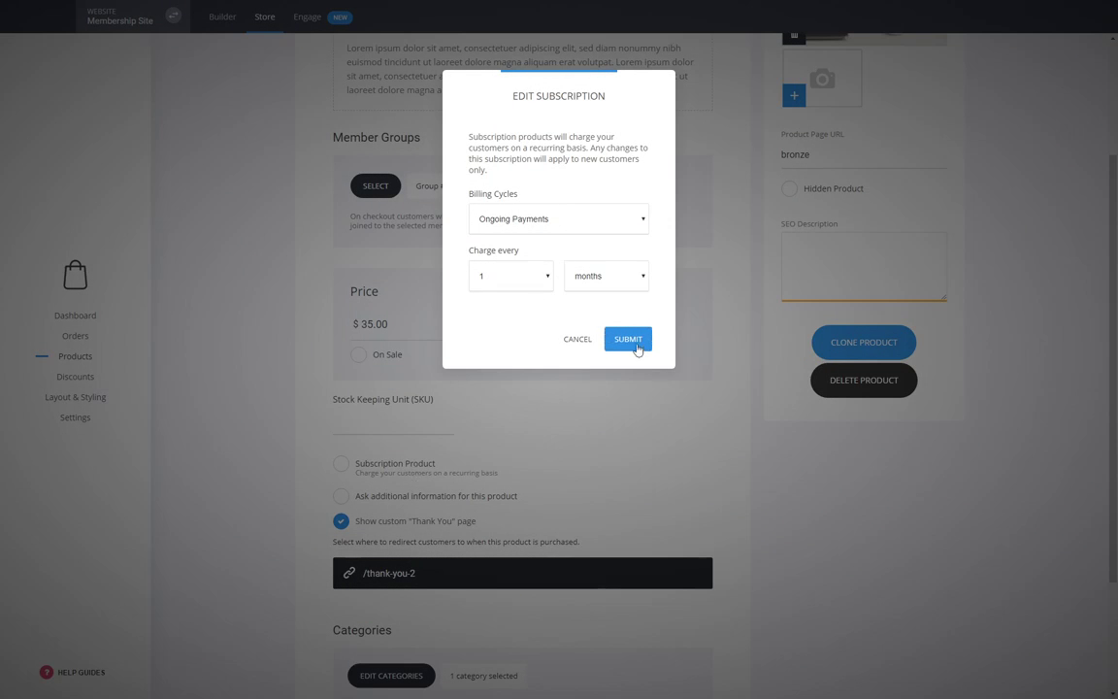
click(635, 344)
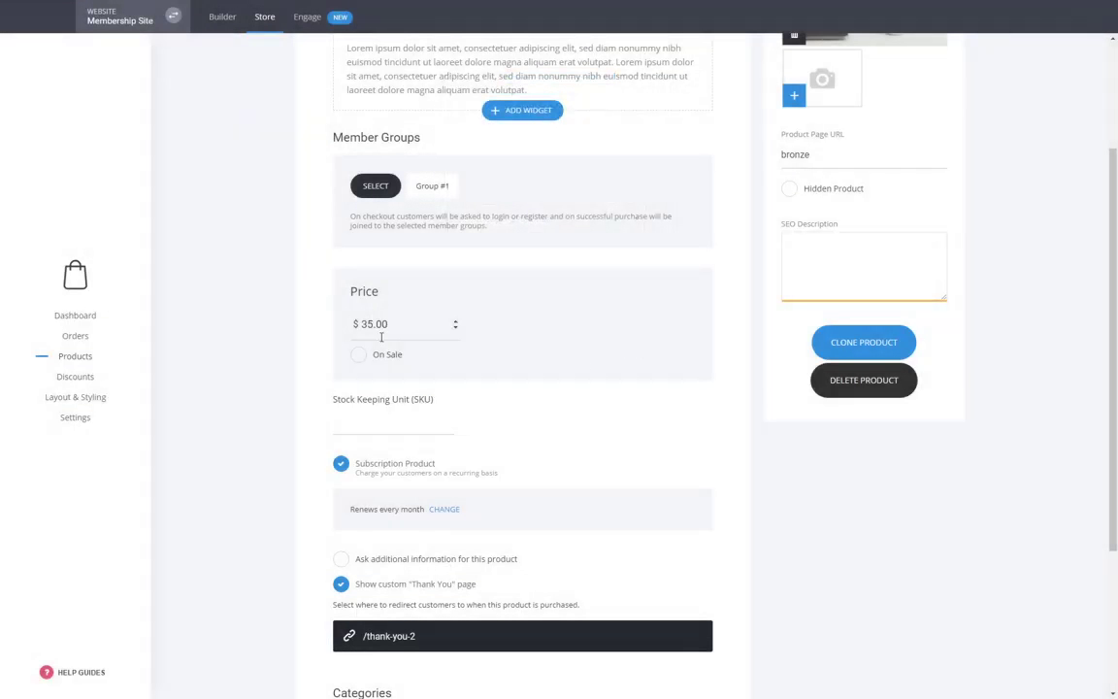
- Save the Marketing Course product and open the Custom Course Checkout page in the Builder
scroll(384, 330, up, 3)
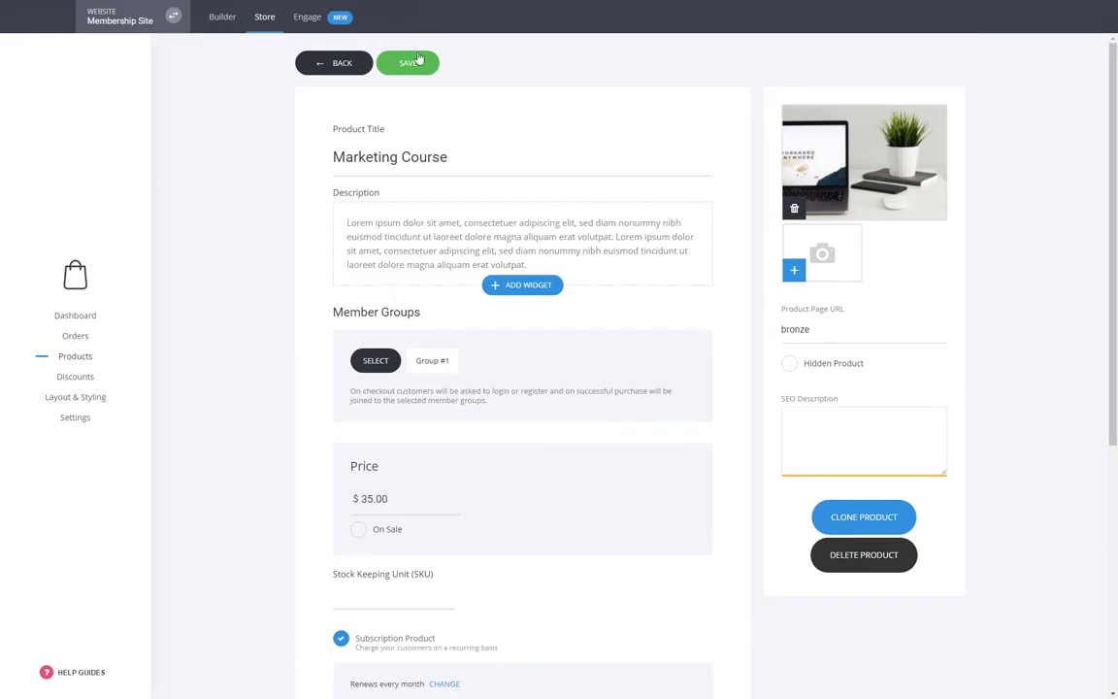
click(426, 66)
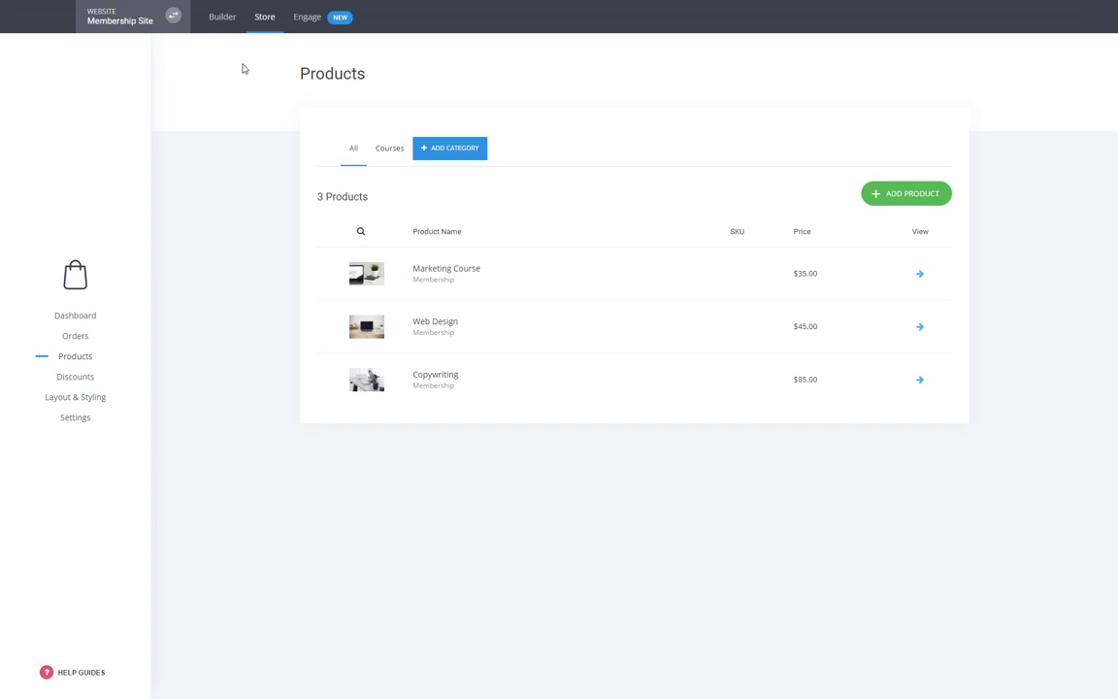
click(222, 21)
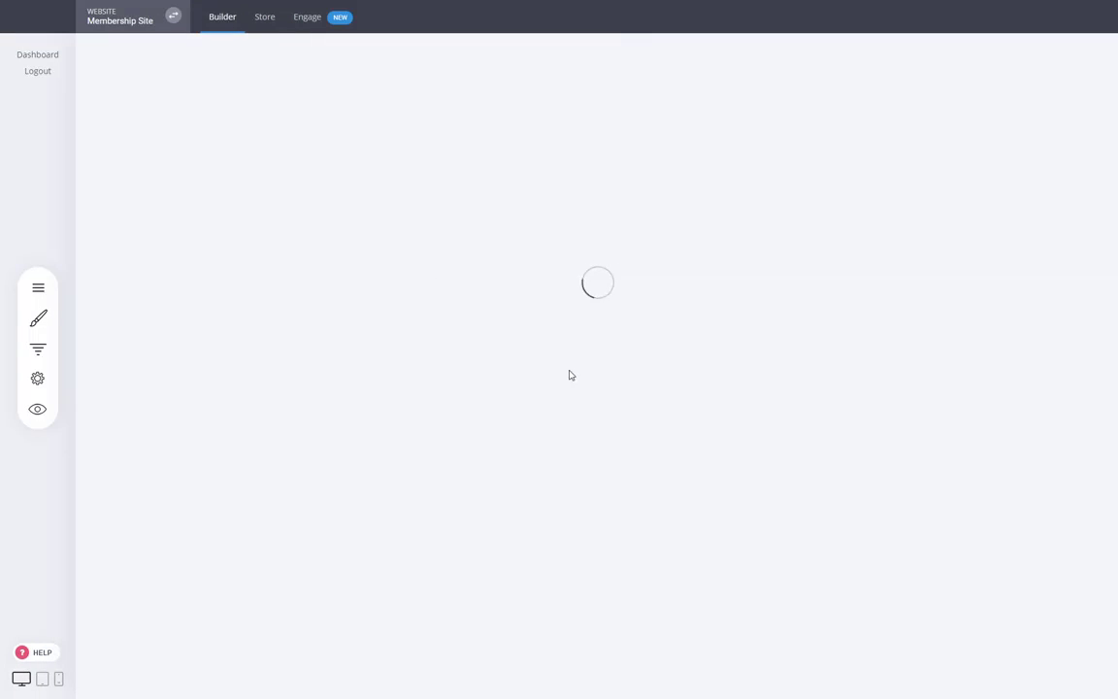
scroll(571, 377, down, 4)
scroll(336, 344, up, 4)
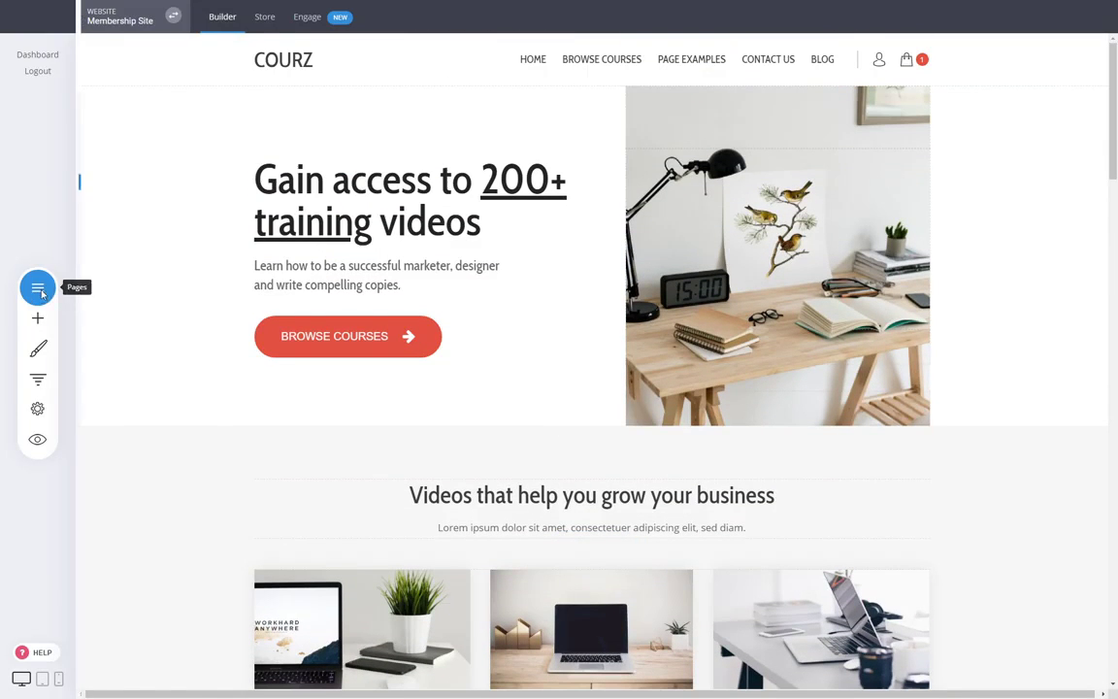
click(37, 288)
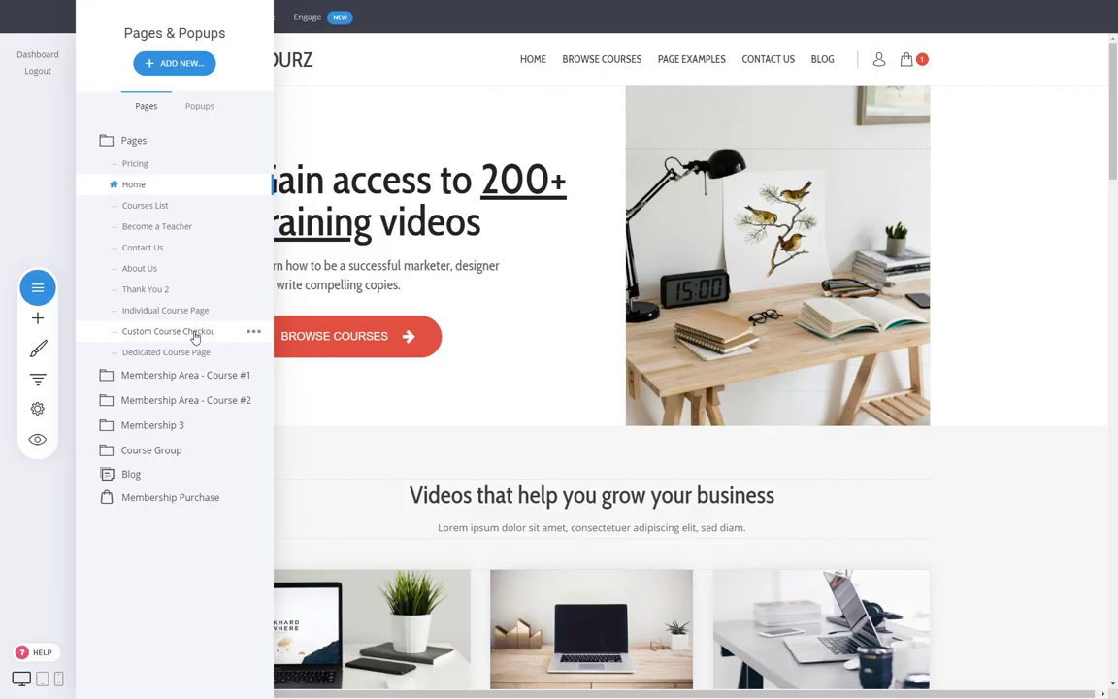
click(194, 335)
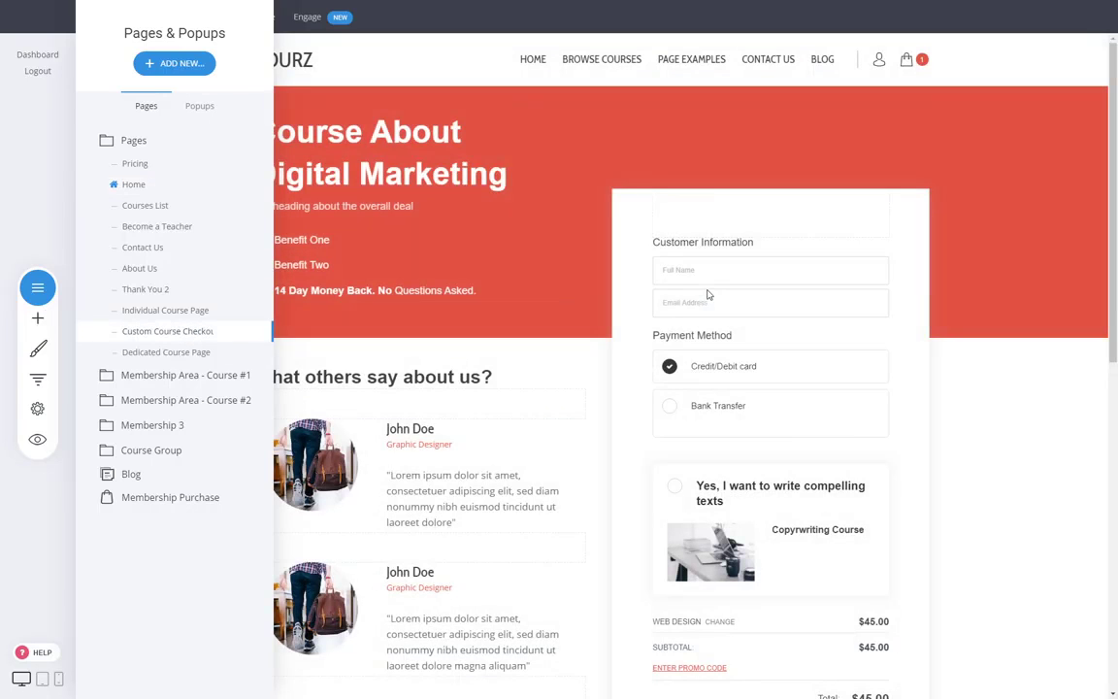
- Replace Web Design with Marketing Course as the checkout form's main product and save the page
click(684, 221)
click(493, 392)
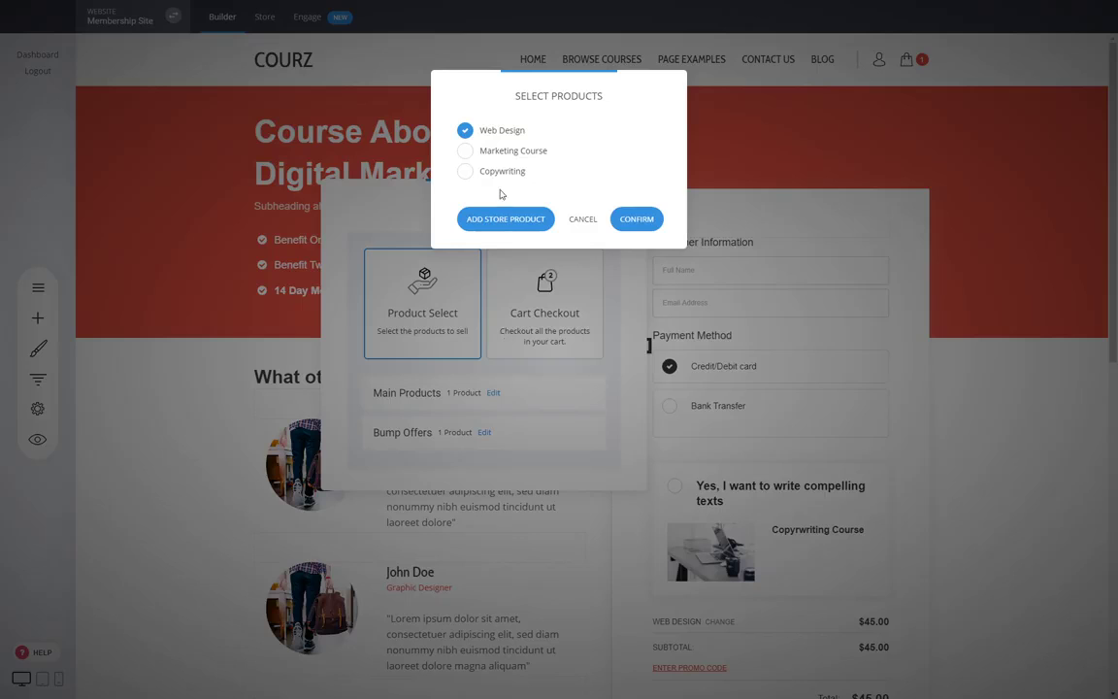
click(514, 152)
click(509, 131)
click(636, 219)
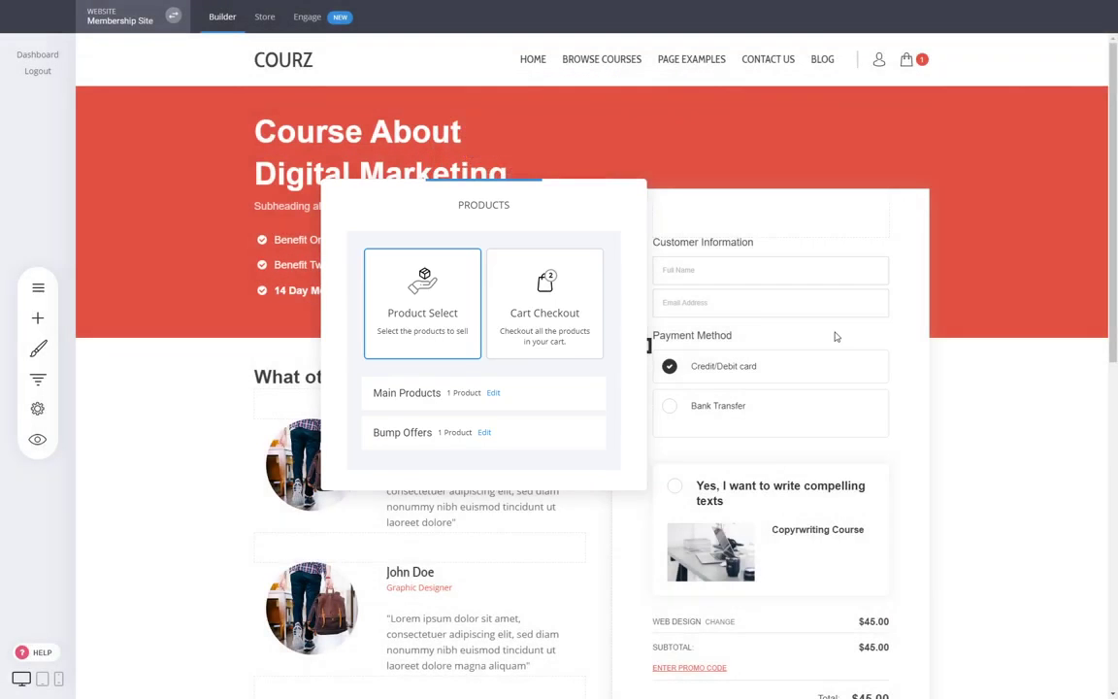
click(974, 439)
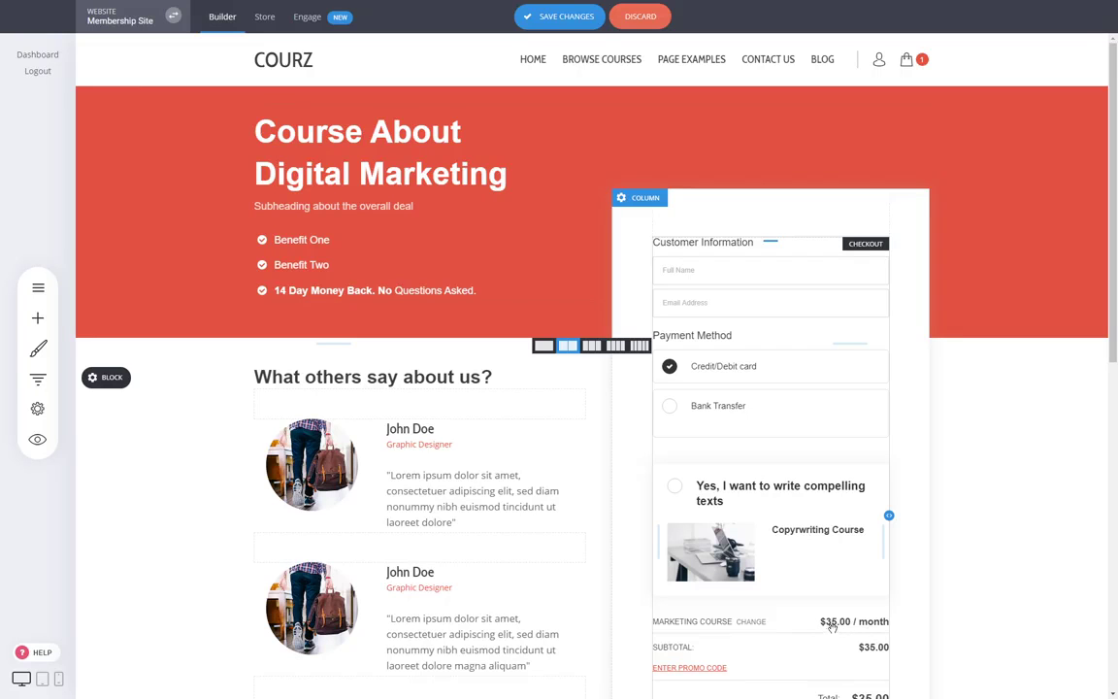
click(519, 16)
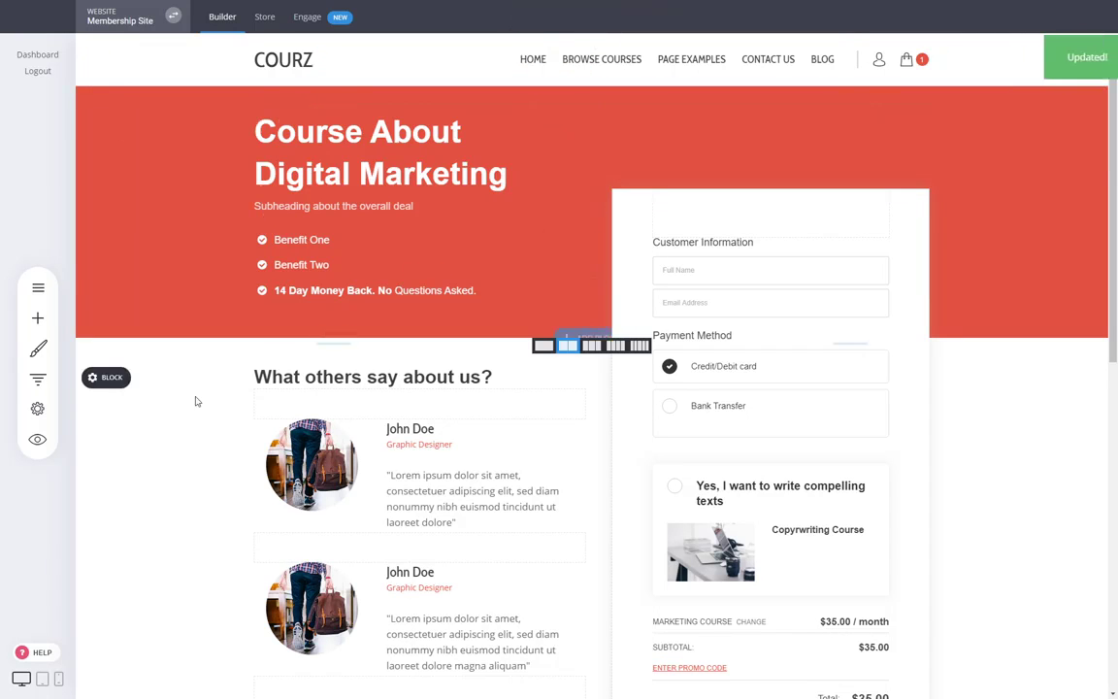
- Preview the checkout page and fill in the test card number, expiry date, CVC and postal code
click(40, 442)
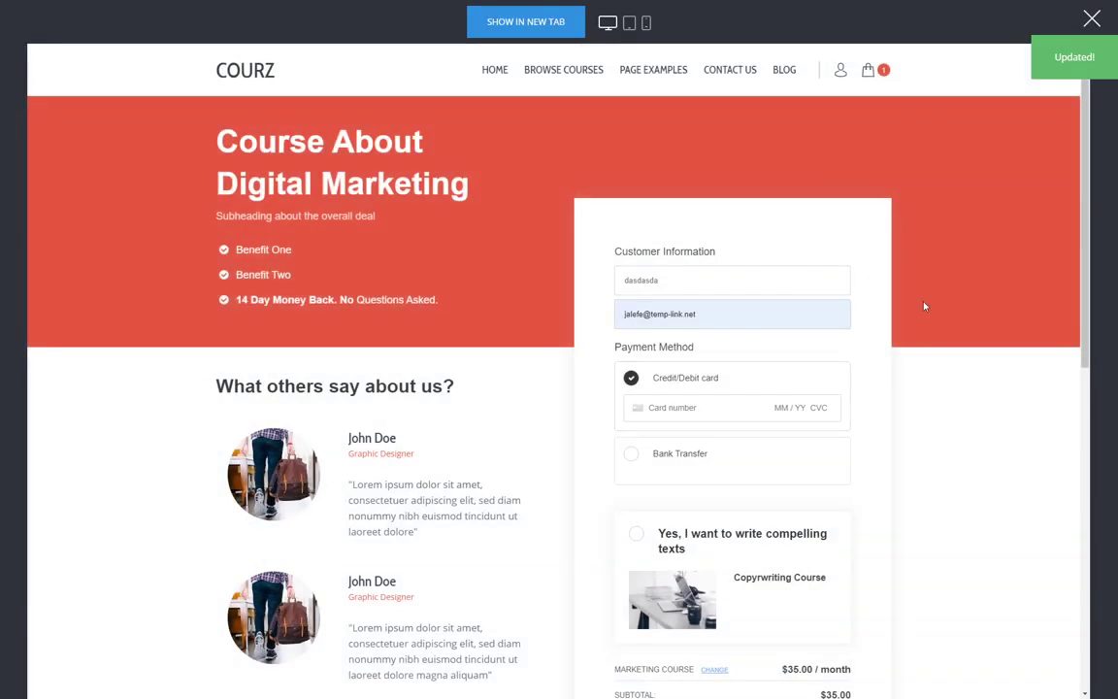
click(692, 406)
text(4242 42)
key(ctrl+a)
text(424)
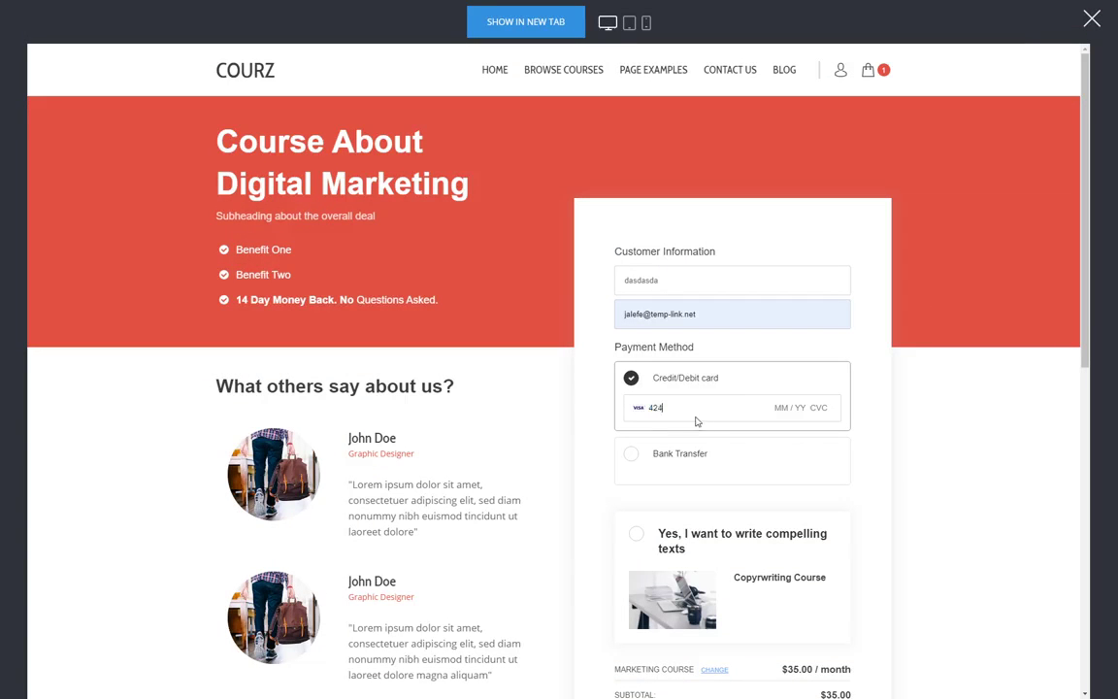
text(24242424242420424242 8401)
- Examine the card details entered in the payment form and the order summary below them
click(990, 446)
scroll(994, 446, down, 3)
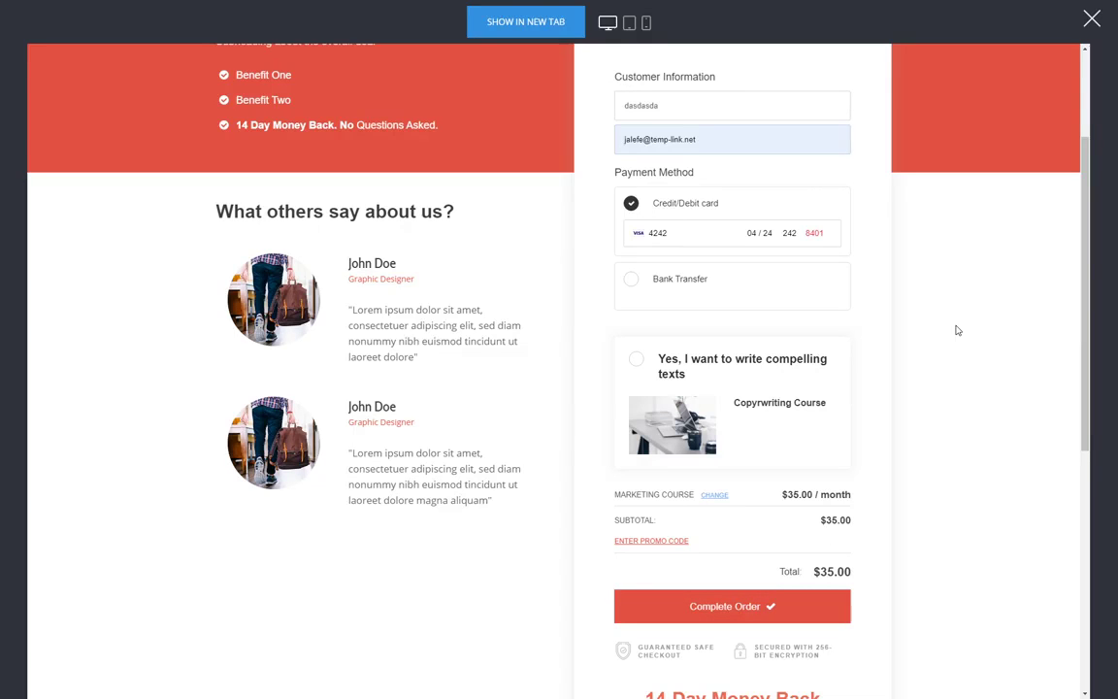
scroll(943, 354, up, 3)
click(819, 407)
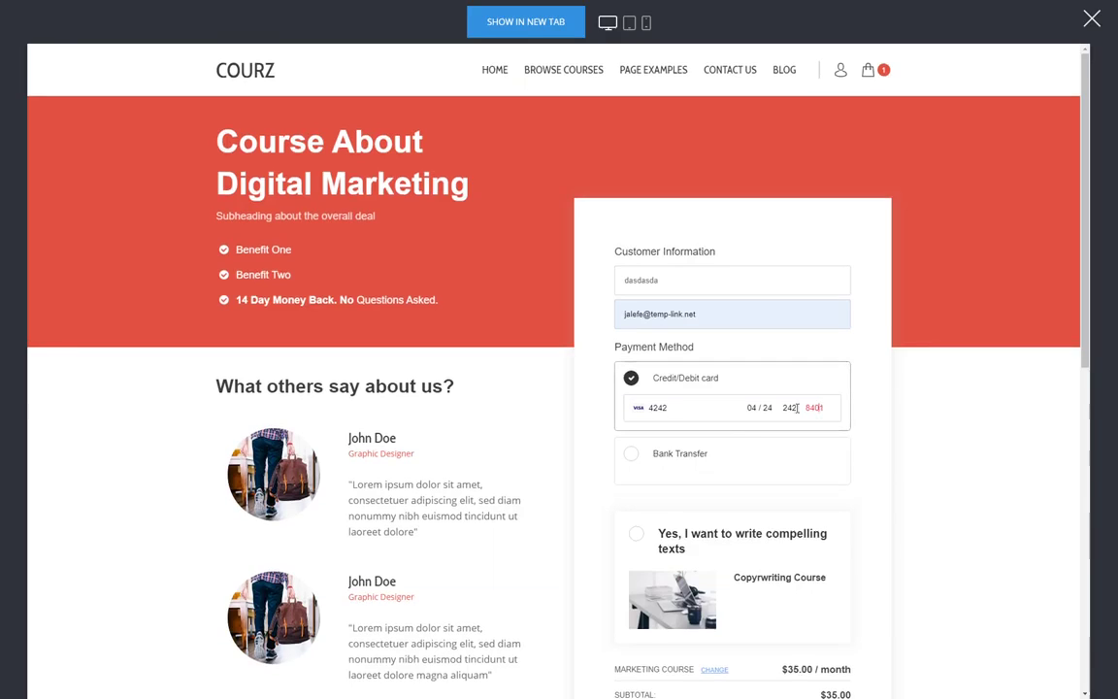
click(679, 408)
click(814, 409)
scroll(837, 432, down, 5)
scroll(911, 389, up, 5)
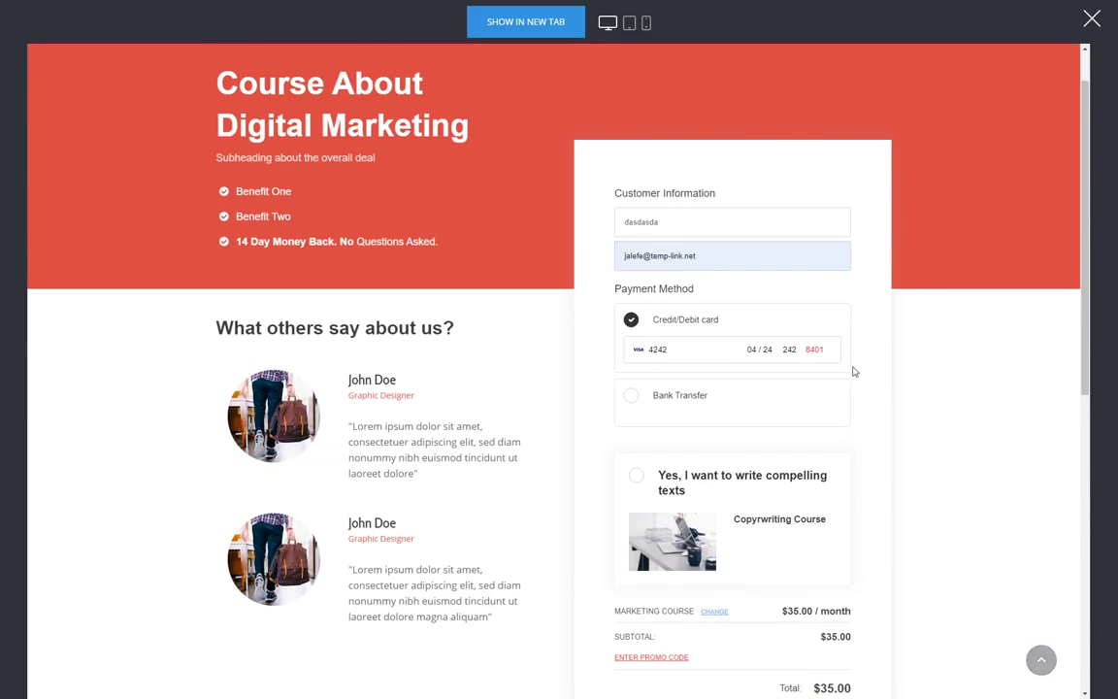
drag(679, 350, 562, 349)
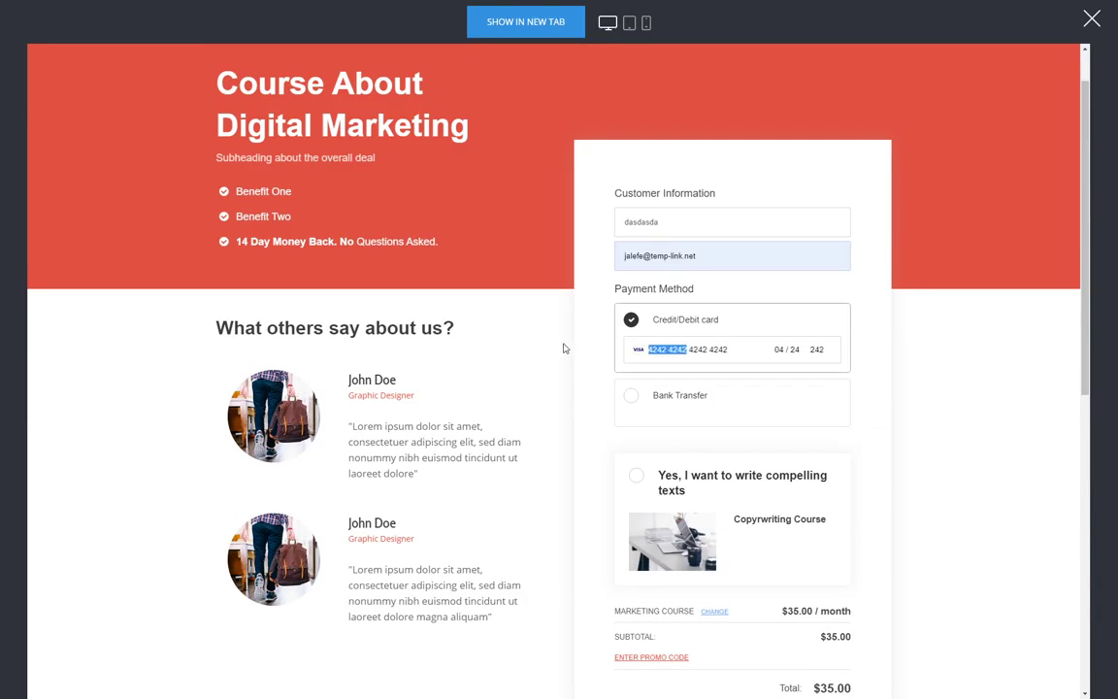
click(736, 348)
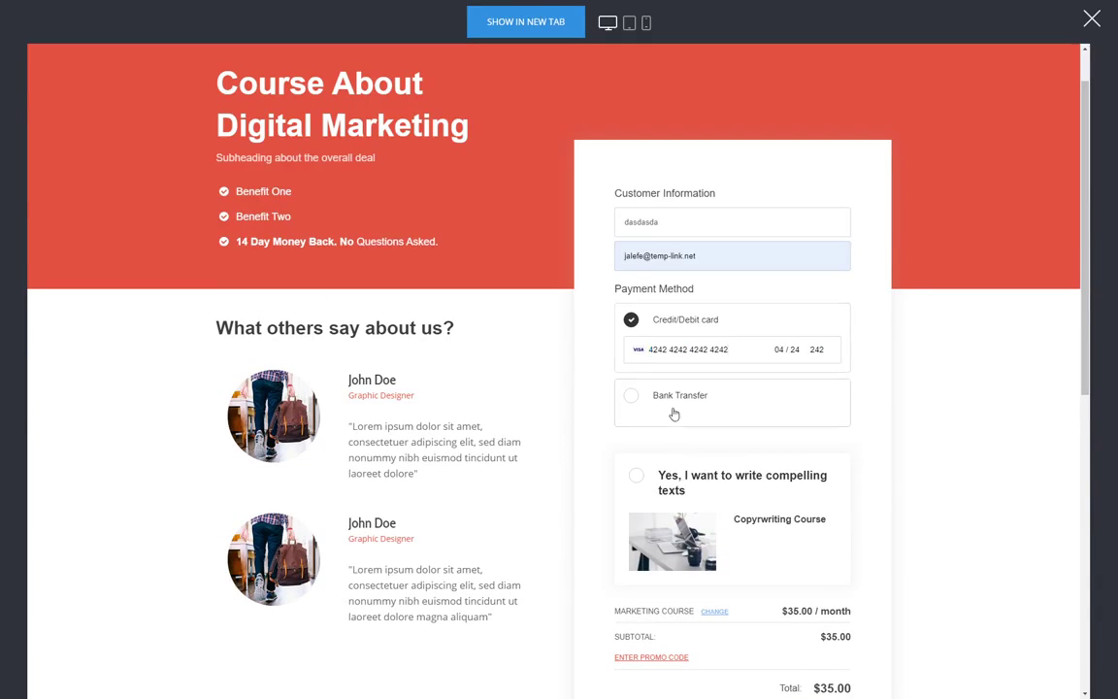
- Choose Bank Transfer as the payment method and complete the Marketing Course order
click(830, 398)
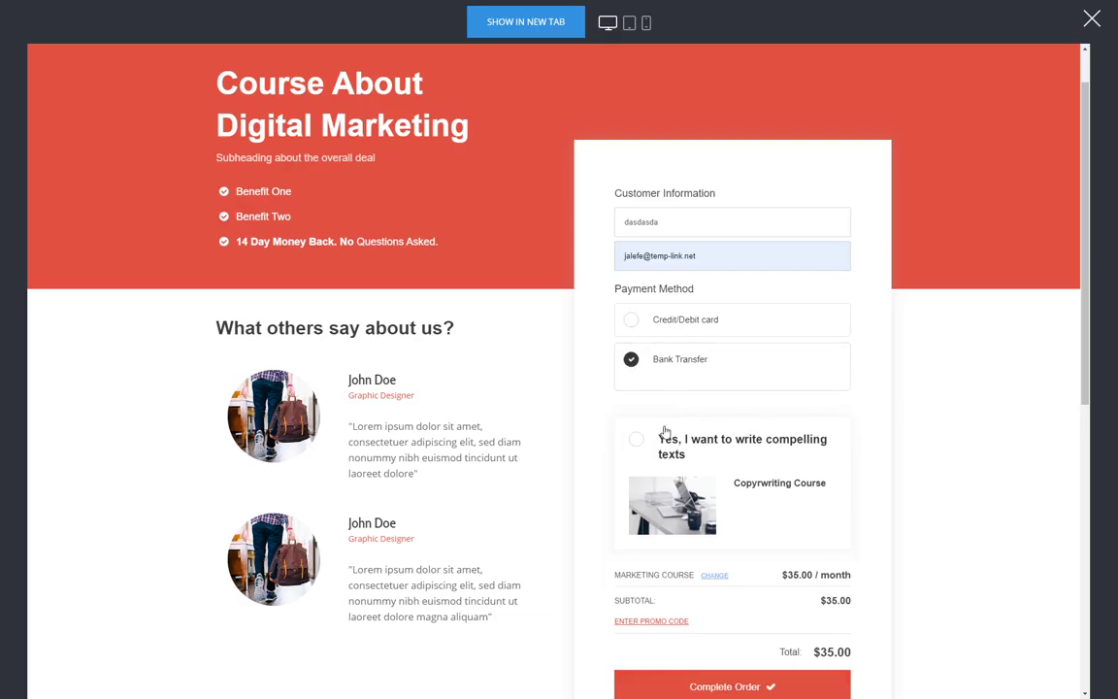
click(709, 323)
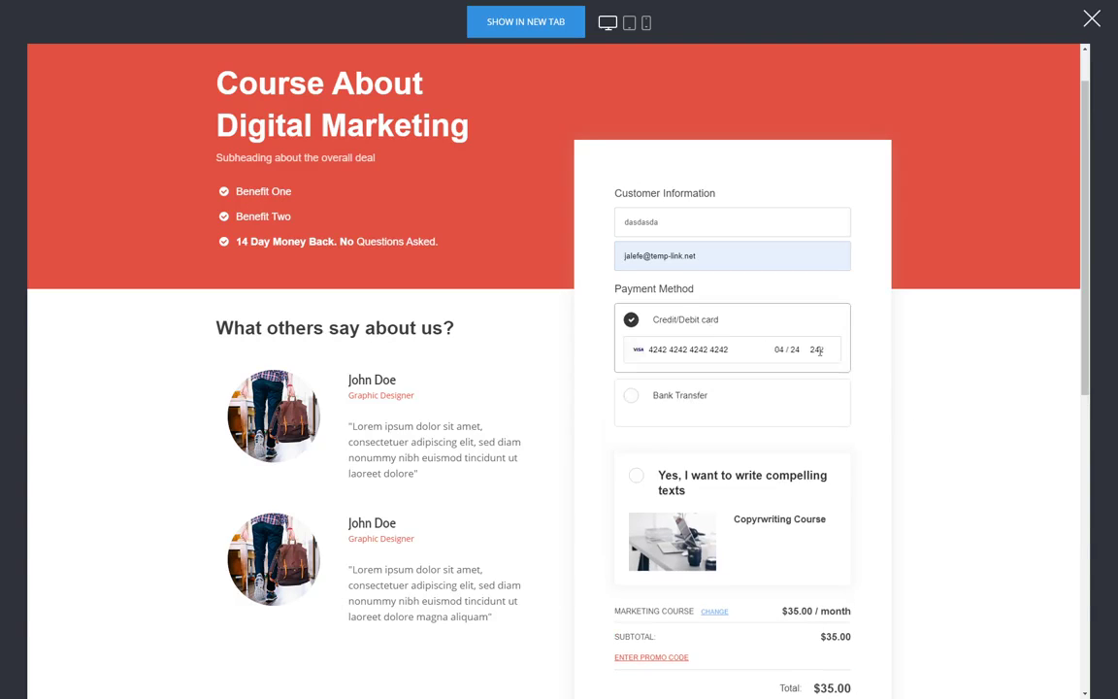
click(711, 397)
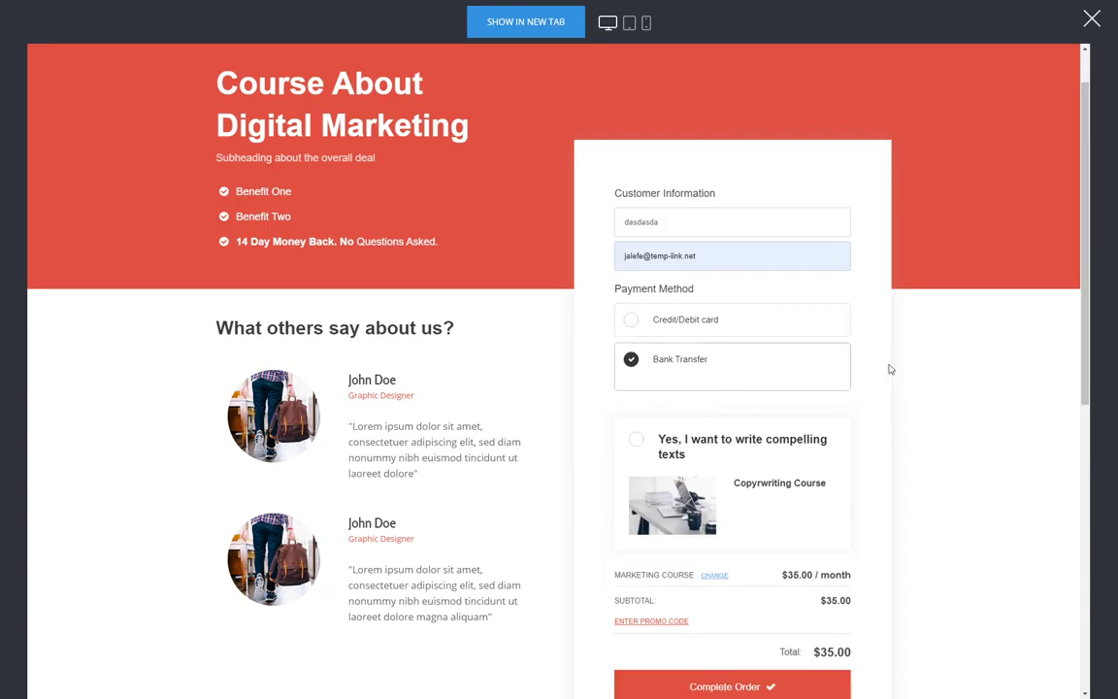
scroll(934, 377, down, 1)
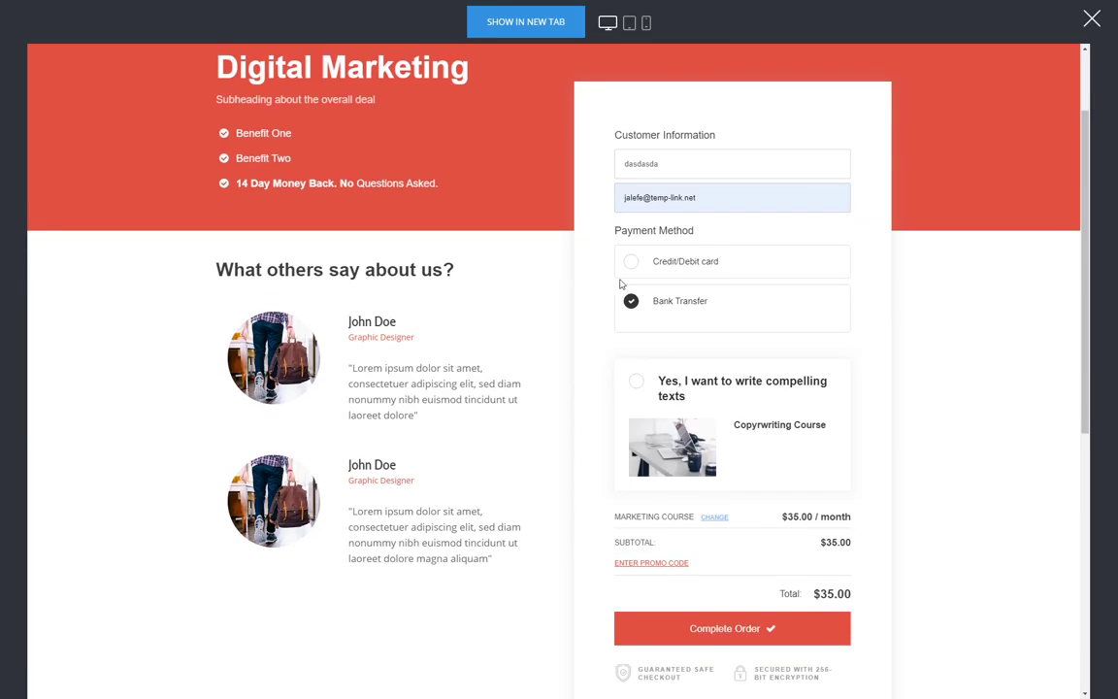
click(774, 631)
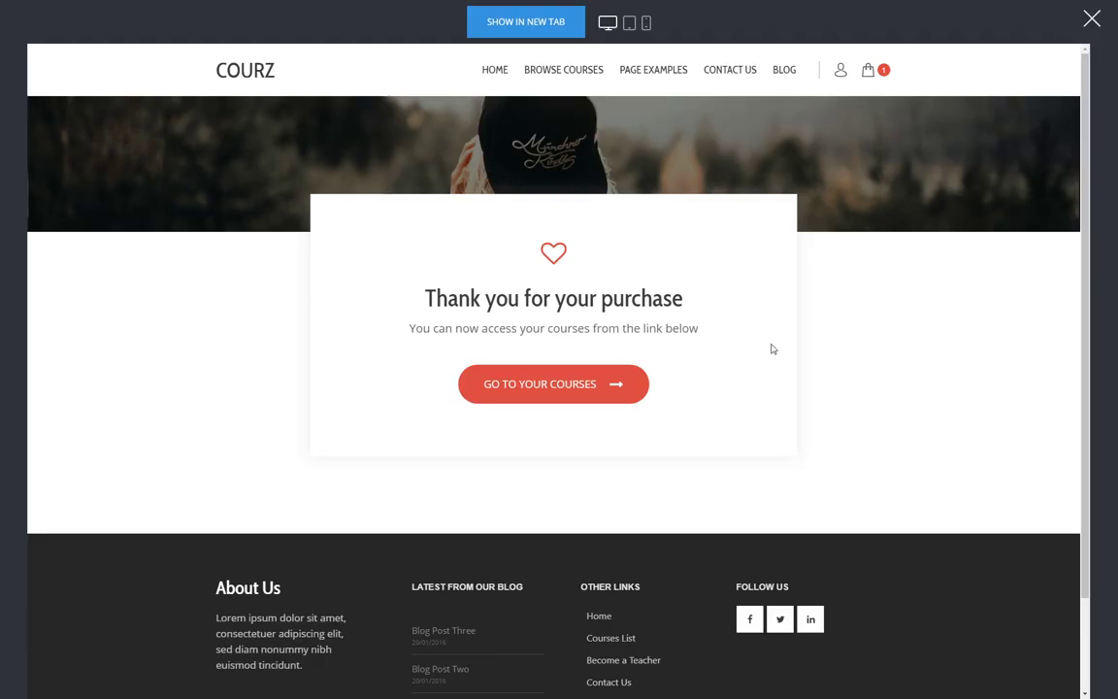
- Go to the purchased courses from the thank-you page and open the Subscriptions section of the customer account
click(554, 395)
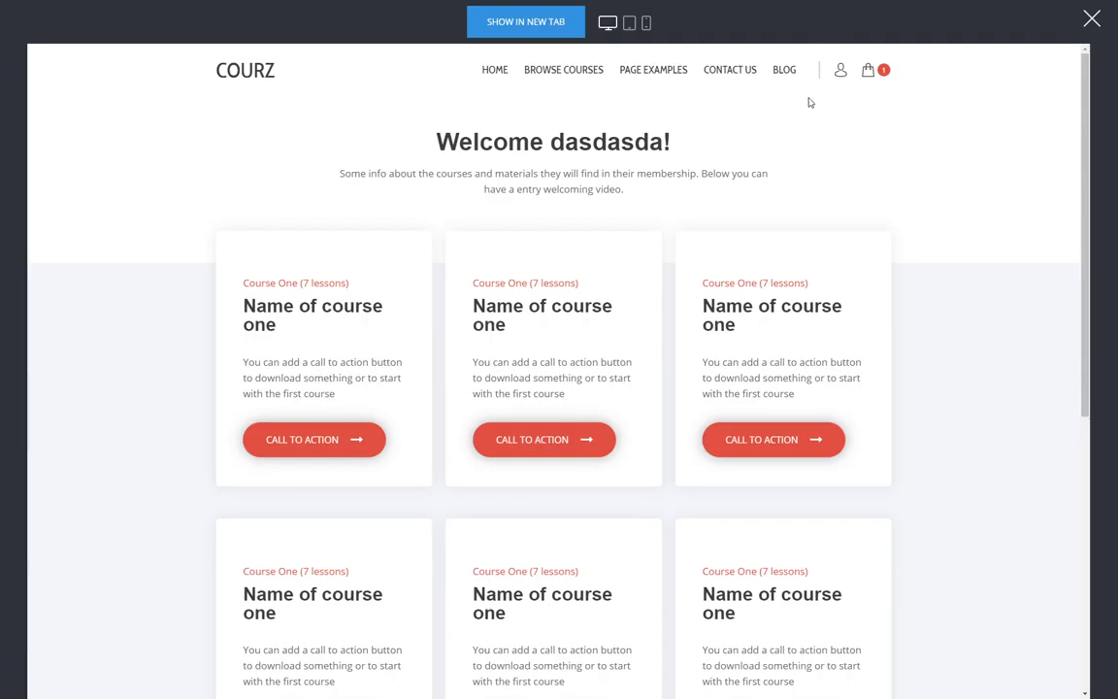
click(841, 74)
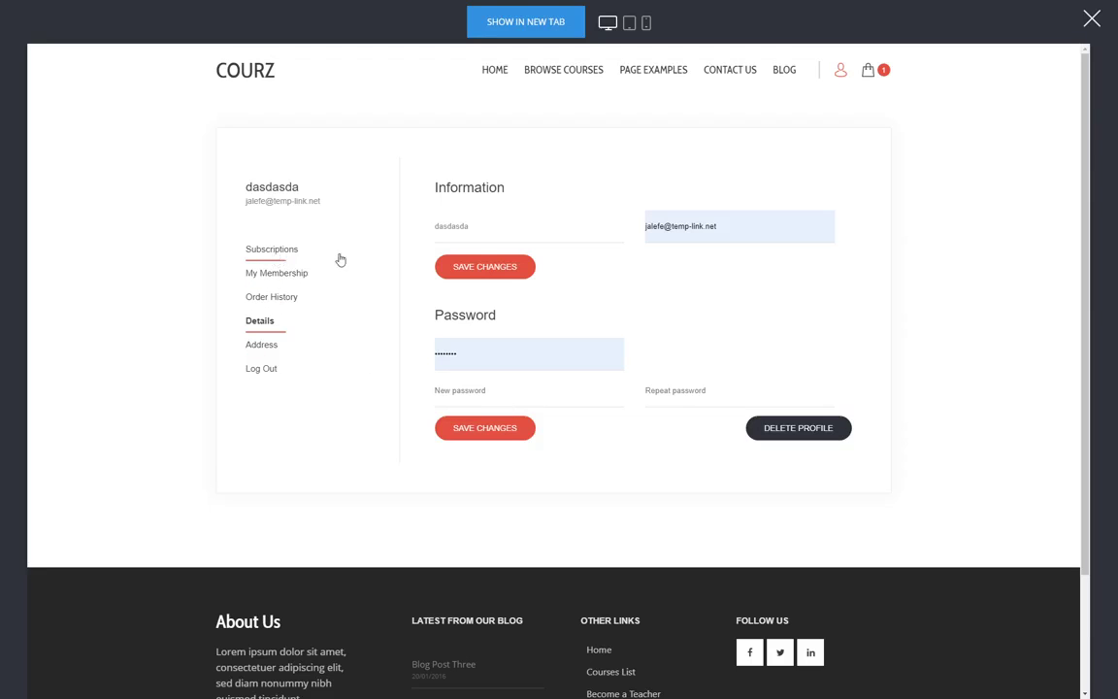
click(302, 255)
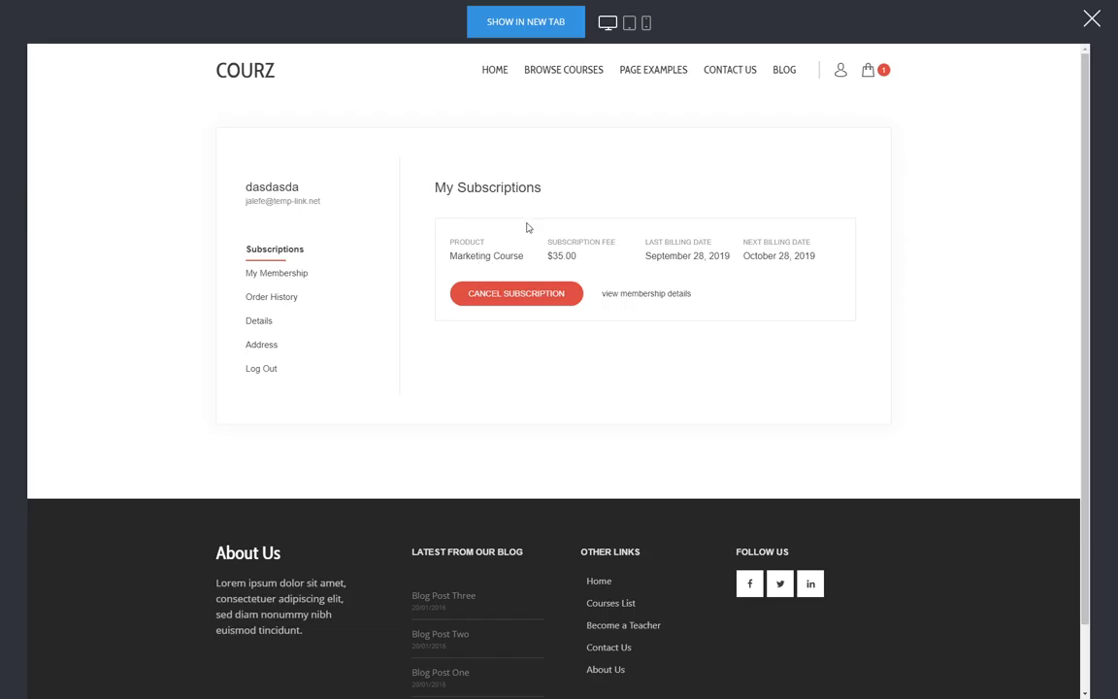
- Review the product and fee of the Marketing Course subscription and view its membership details
drag(453, 256, 449, 257)
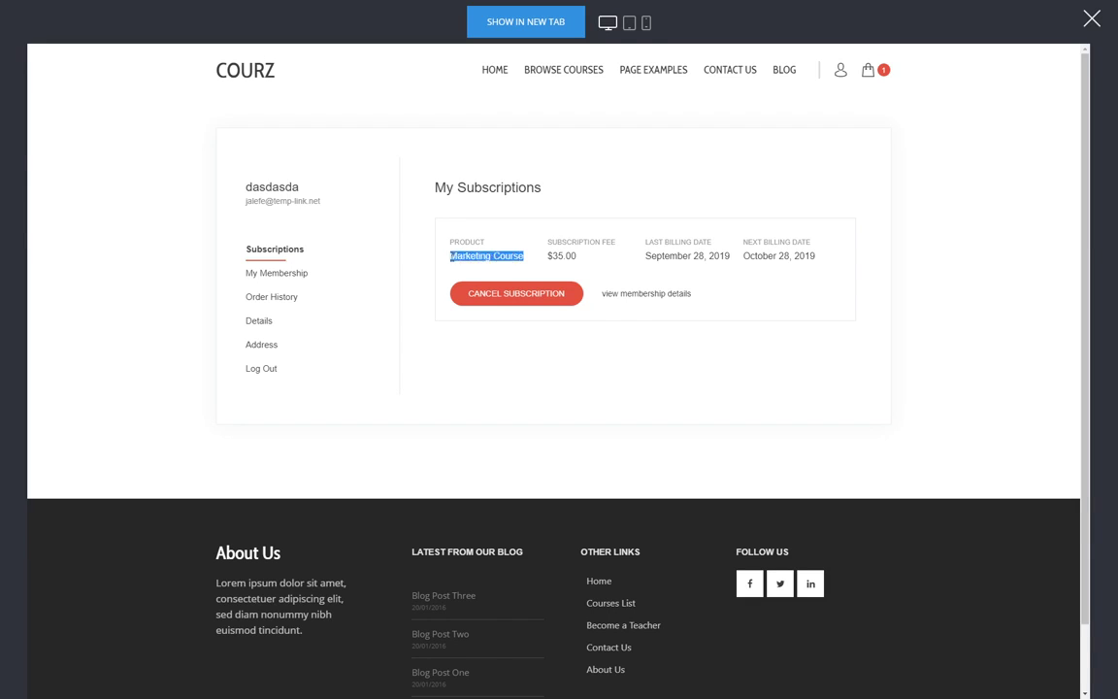
drag(551, 258, 591, 256)
click(568, 257)
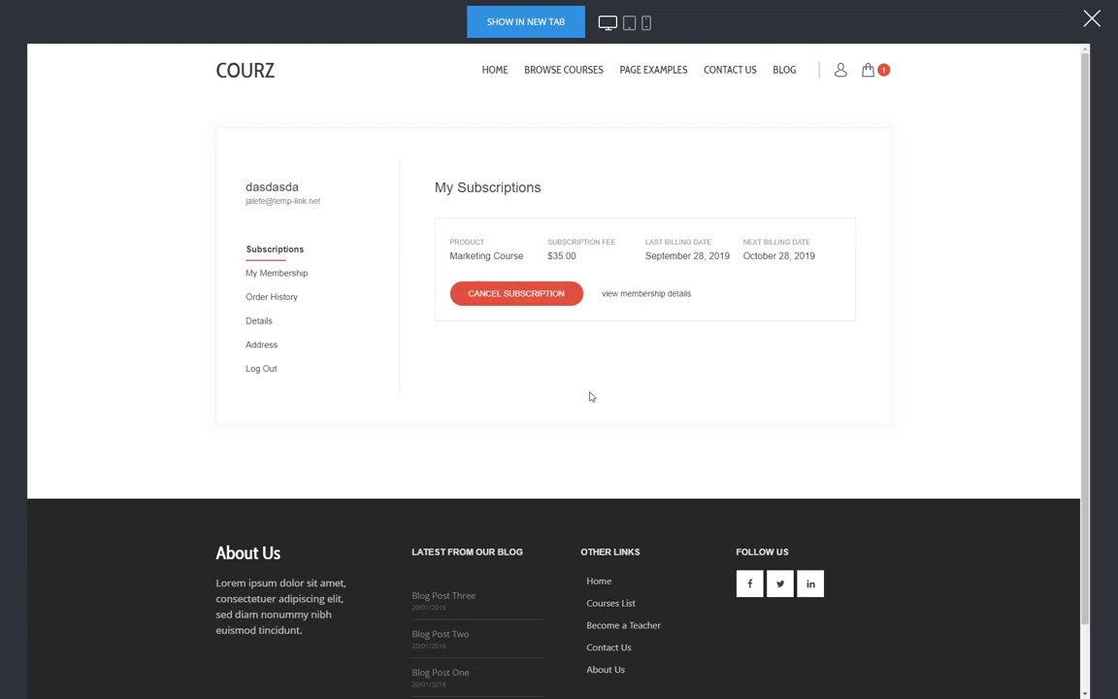
click(668, 294)
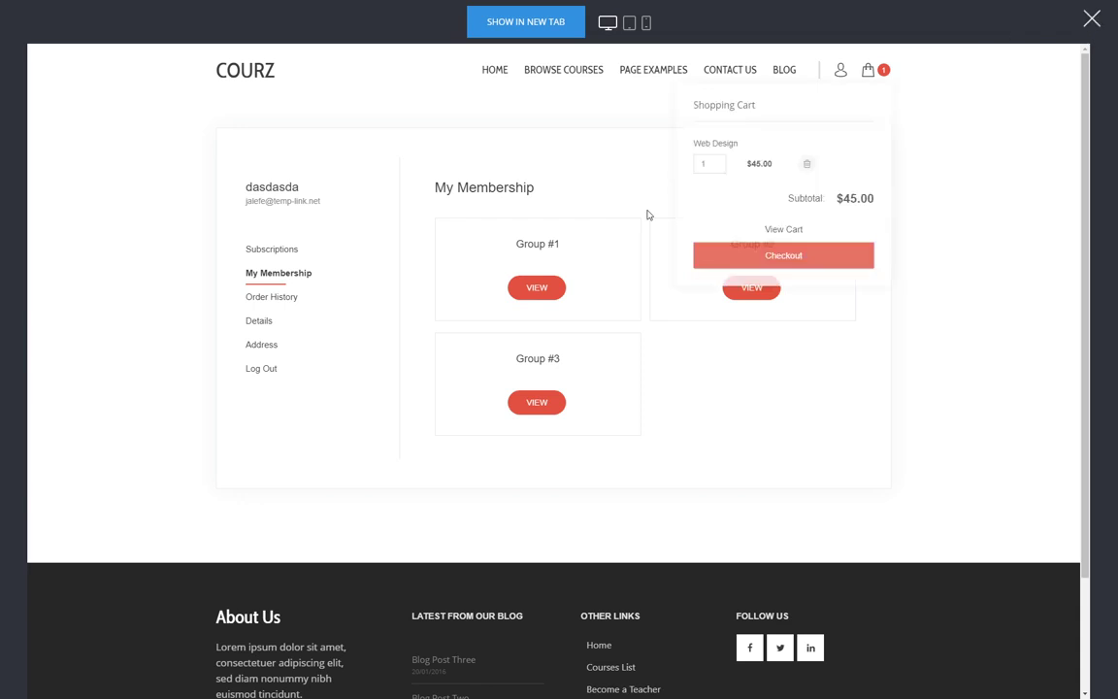
- Leave the preview for the store's product list and examine the types offered for a new product
click(1087, 22)
click(266, 20)
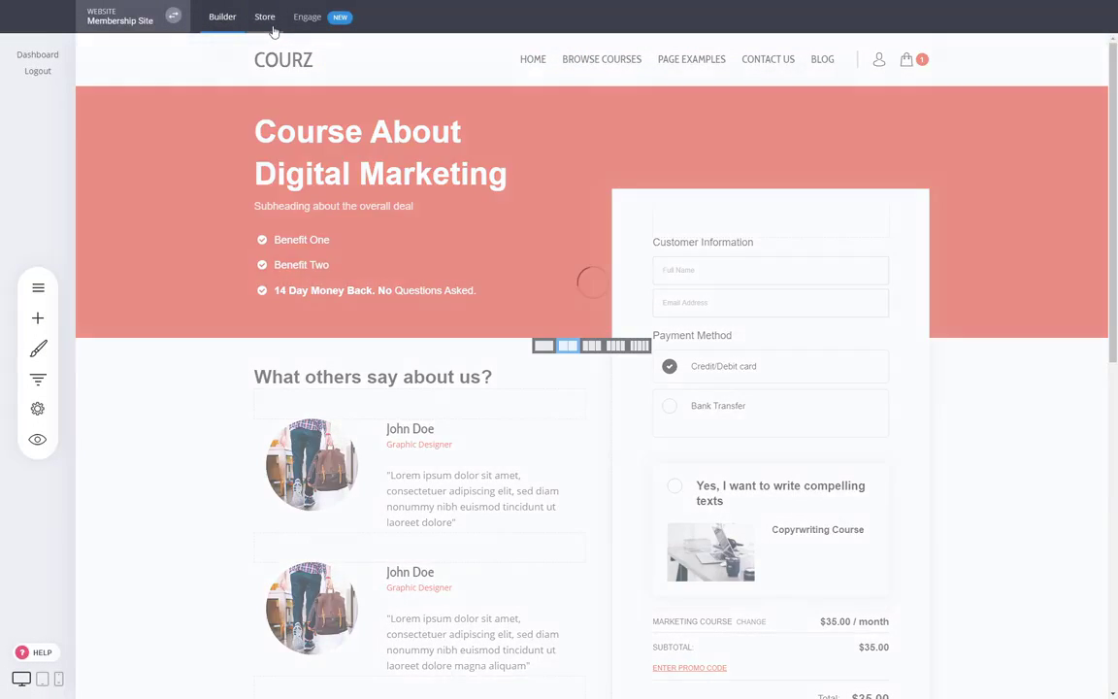
click(85, 361)
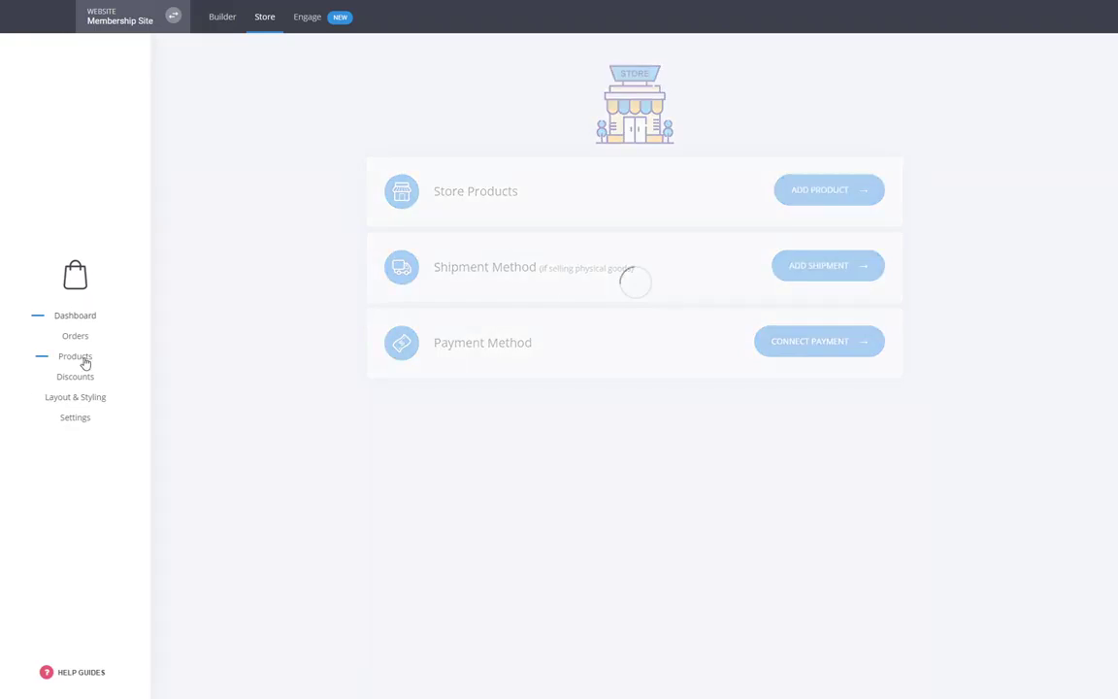
click(891, 193)
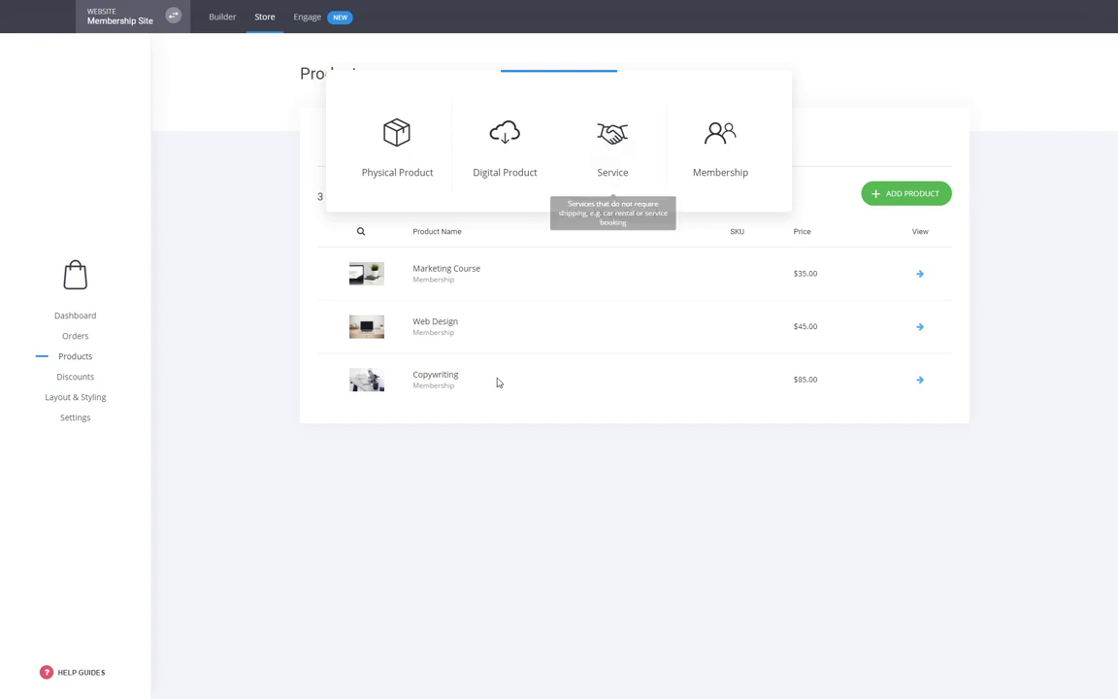
click(505, 492)
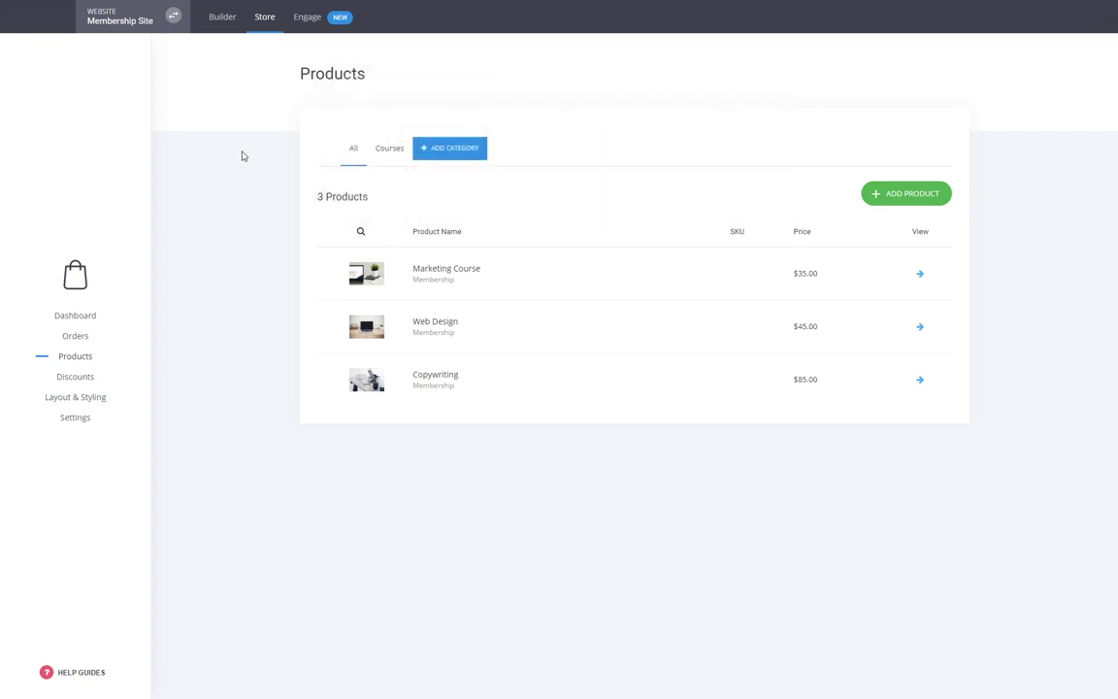
- Switch to the site builder and examine the Membership / Course templates offered for a new page
click(223, 18)
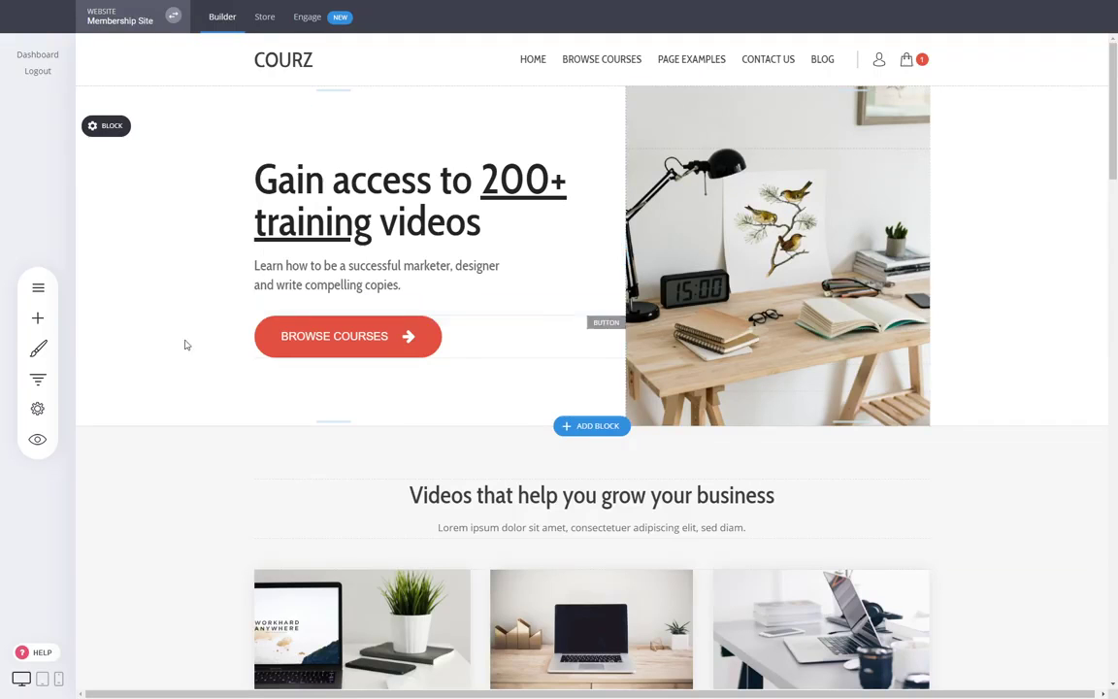
click(38, 287)
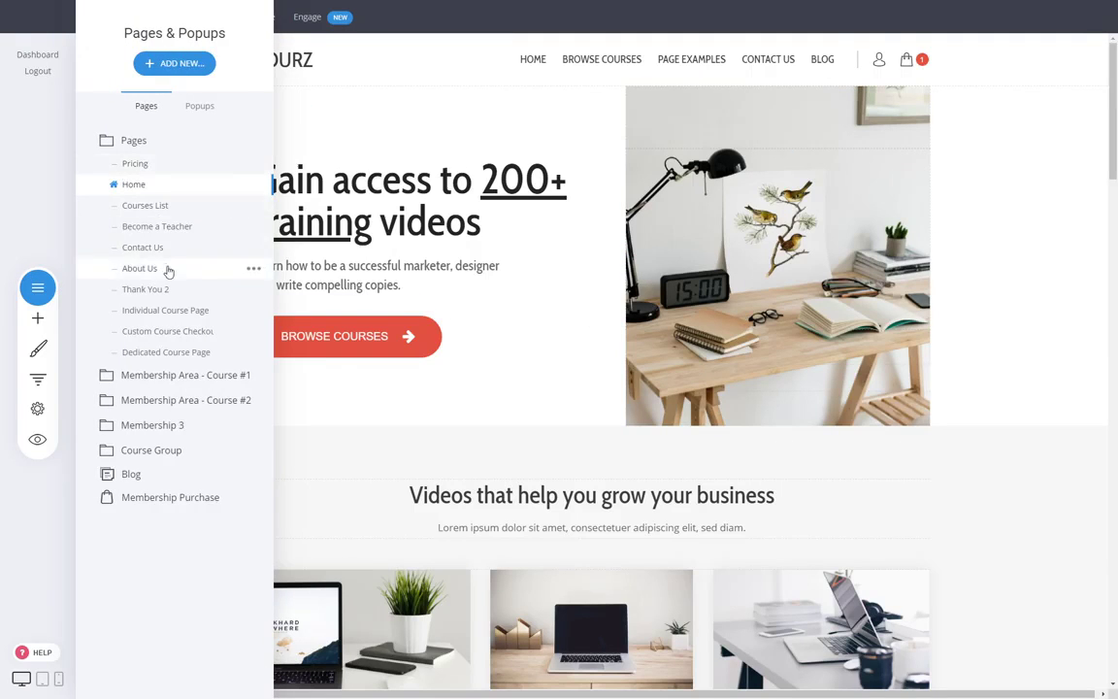
click(179, 66)
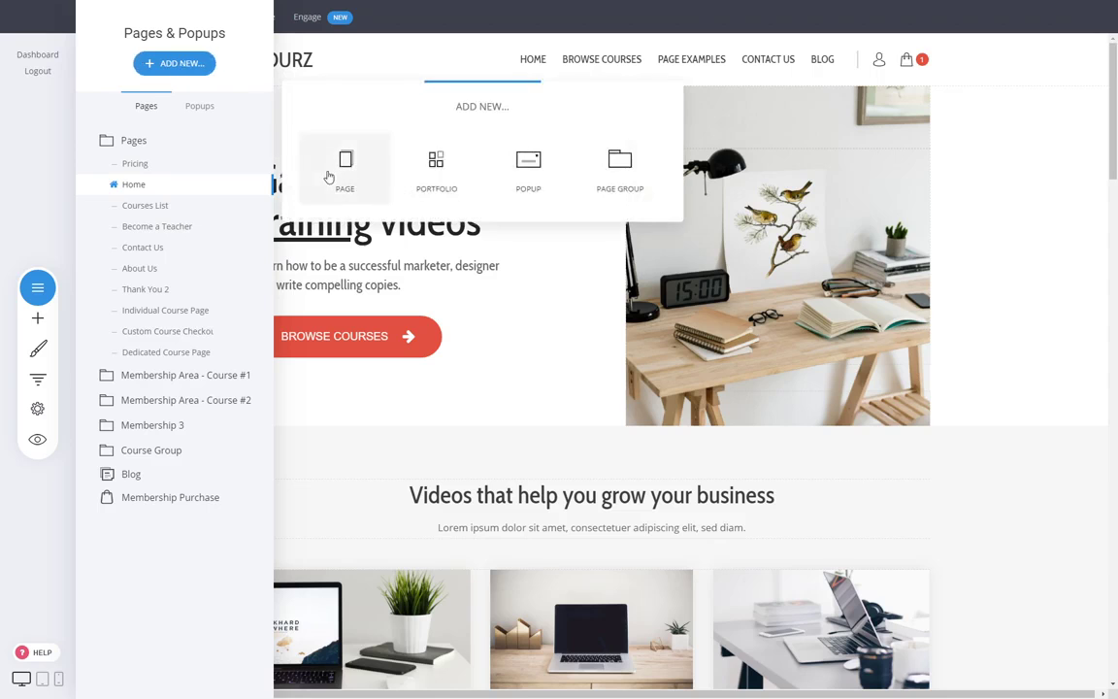
click(327, 172)
click(141, 369)
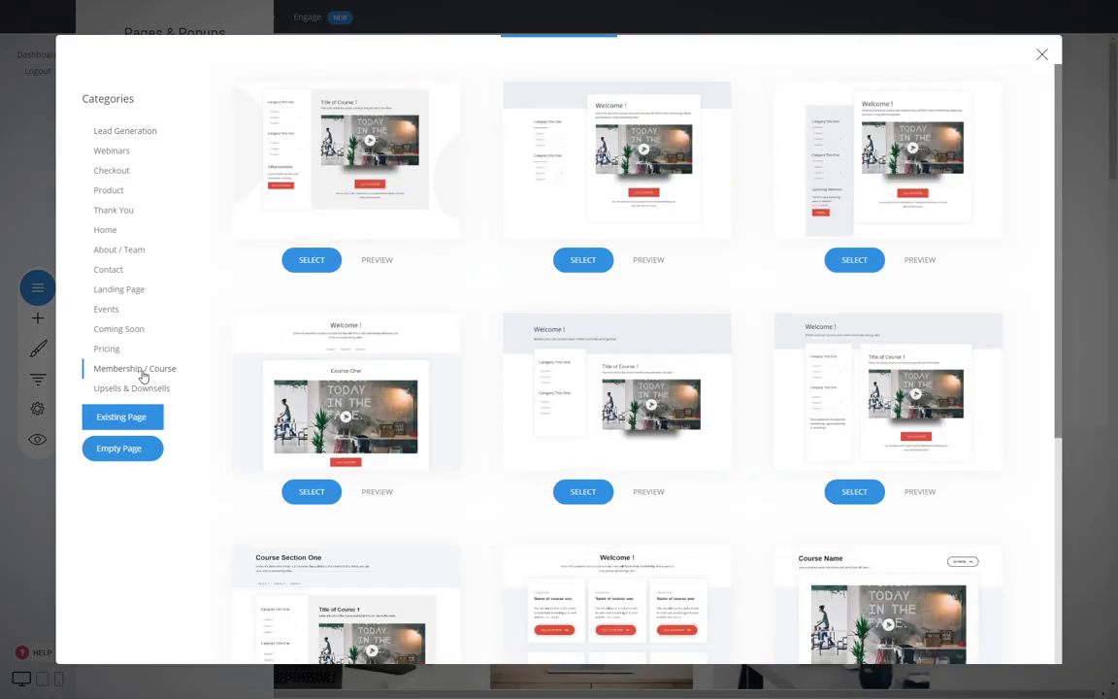
scroll(512, 370, down, 3)
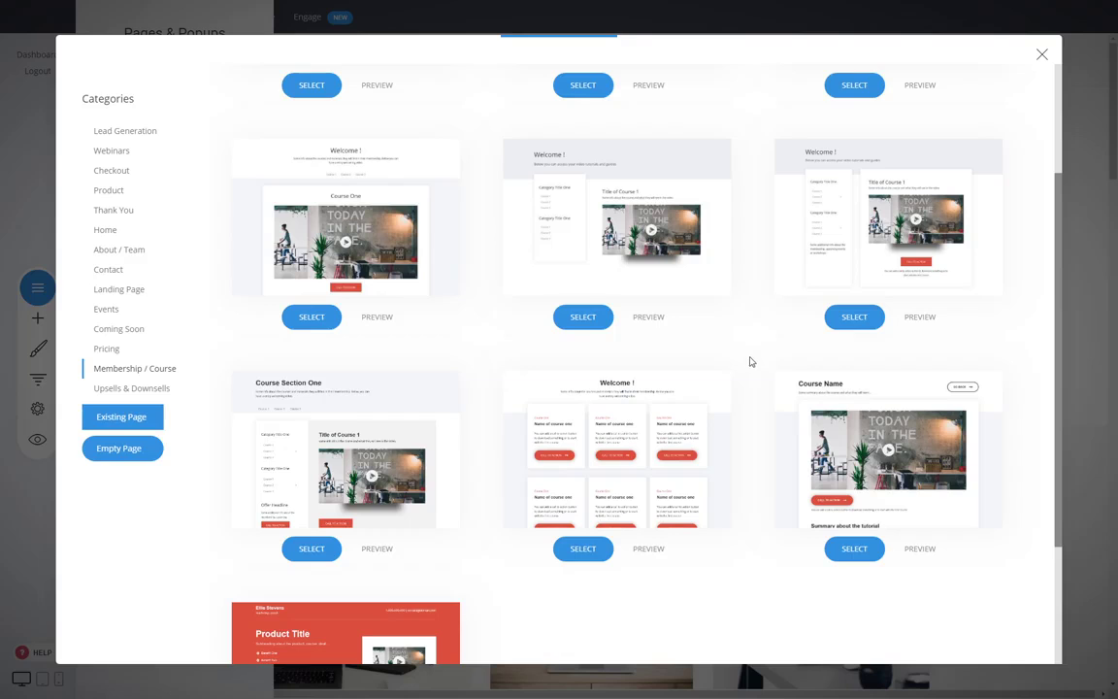
scroll(748, 362, up, 2)
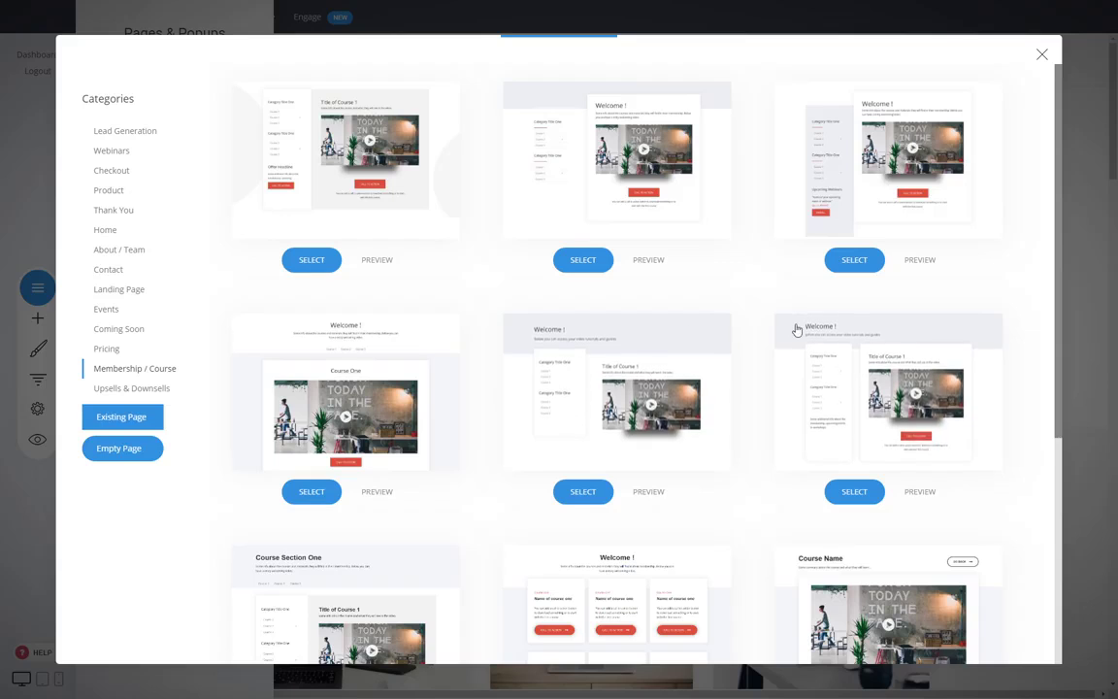
- Look through the Checkout page templates, revisit the Membership / Course ones, and close the template gallery without adding a page
click(111, 173)
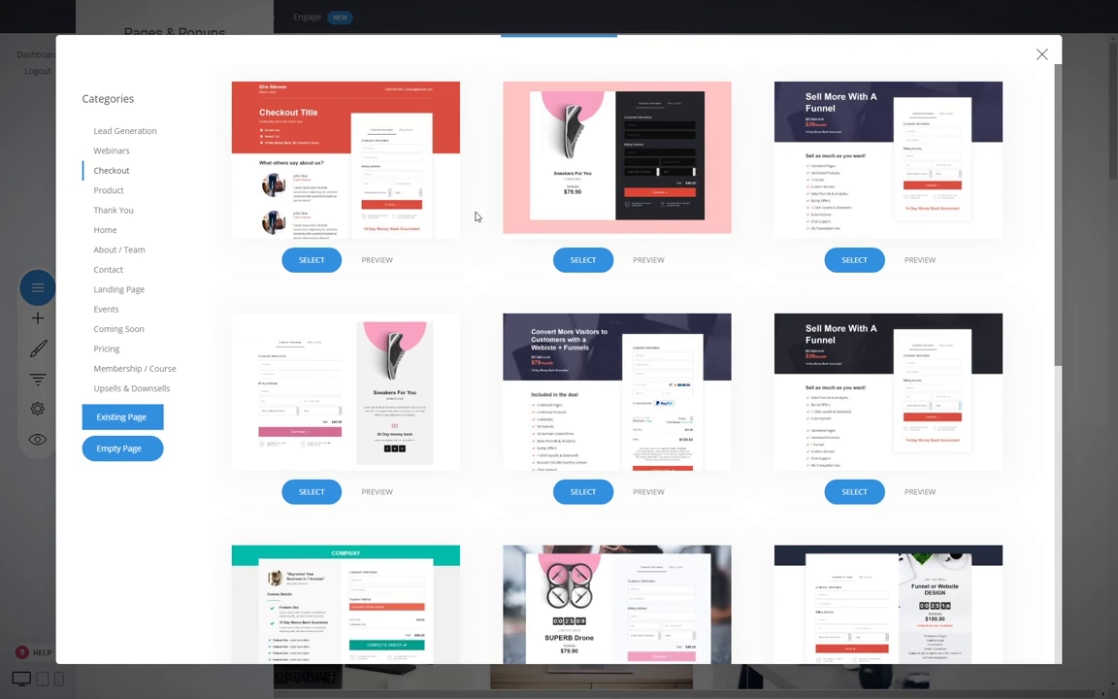
click(89, 361)
scroll(399, 367, down, 5)
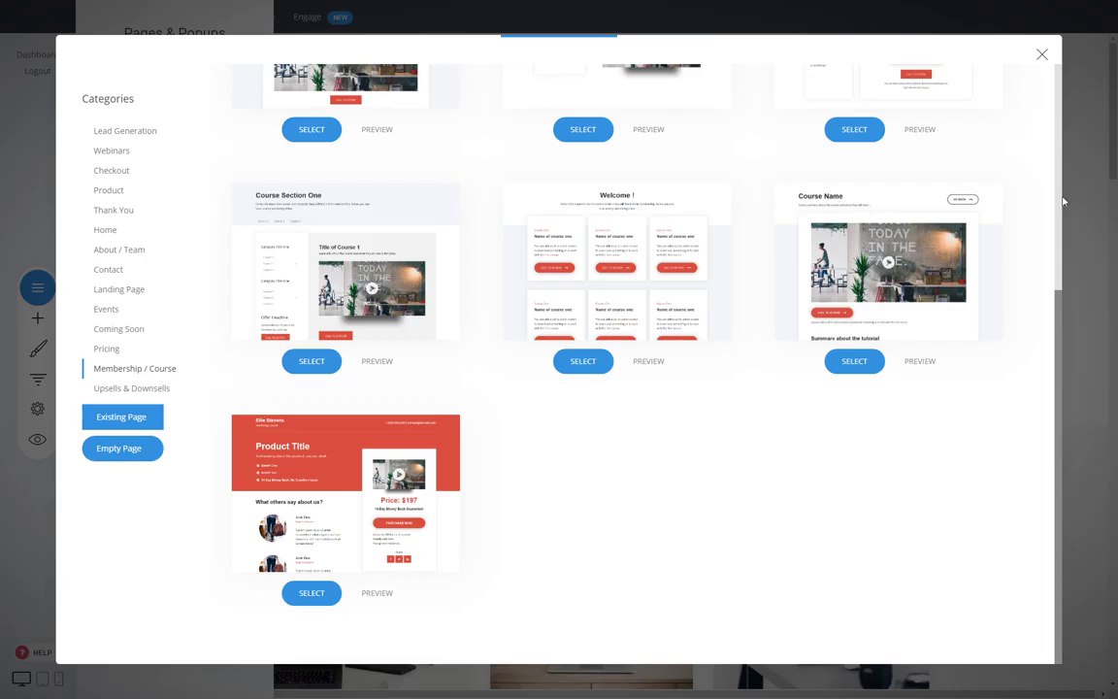
click(1039, 59)
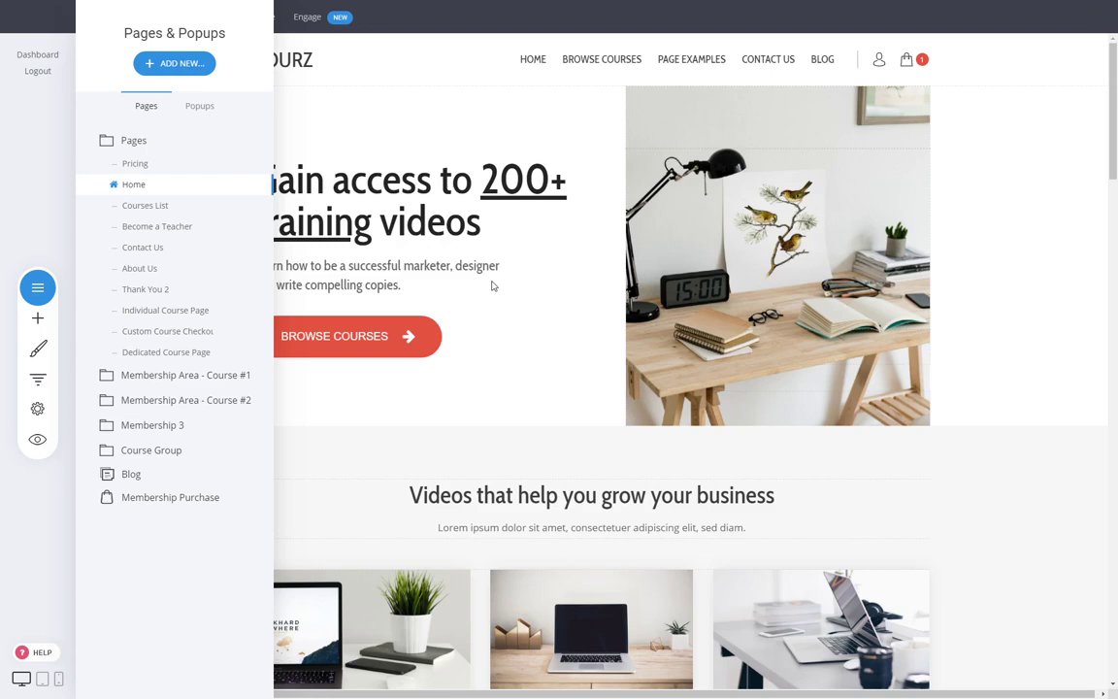
click(492, 285)
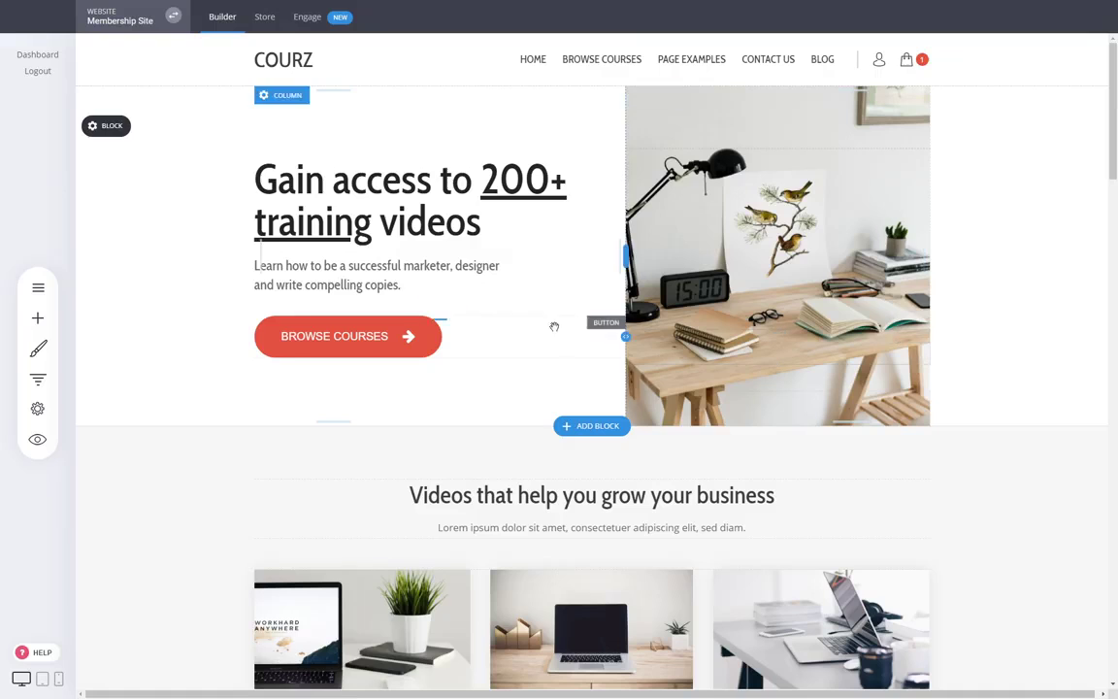
- Open the Courses List page, review its course and bundle offers, and return to the Home page
click(38, 289)
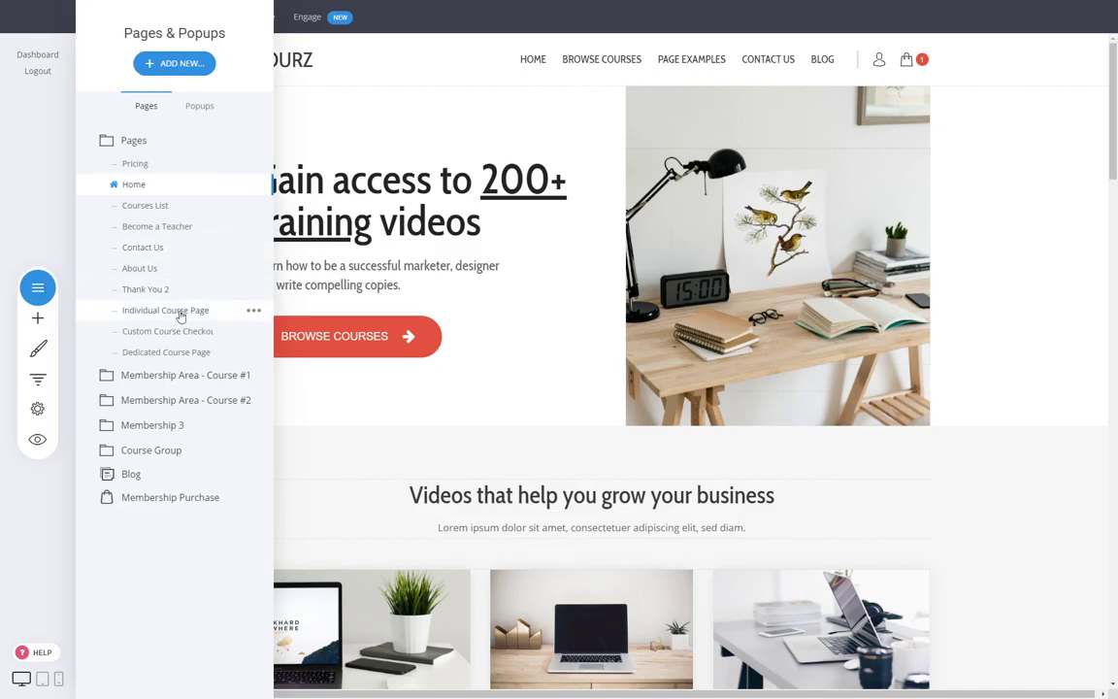
click(162, 214)
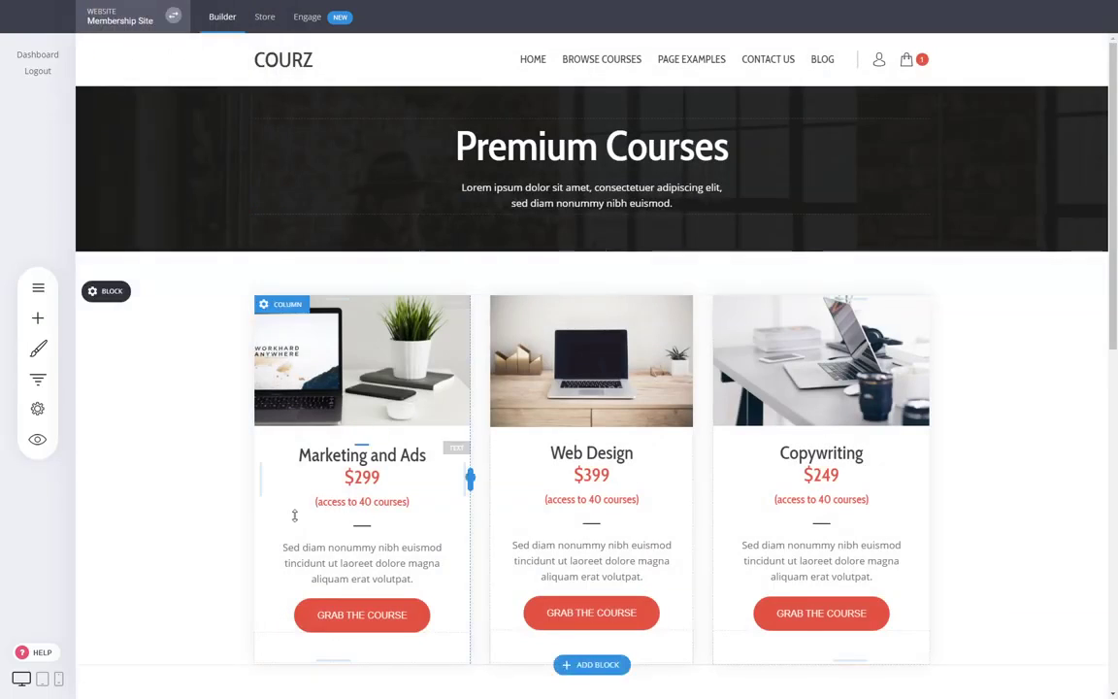
scroll(991, 464, down, 3)
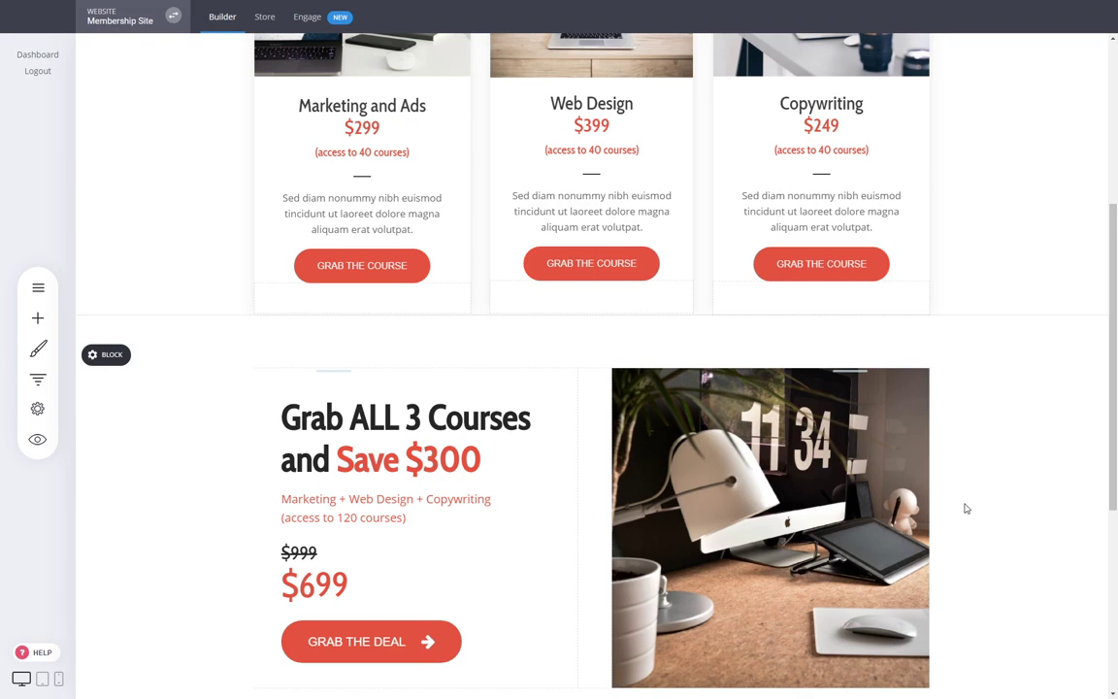
scroll(966, 507, up, 4)
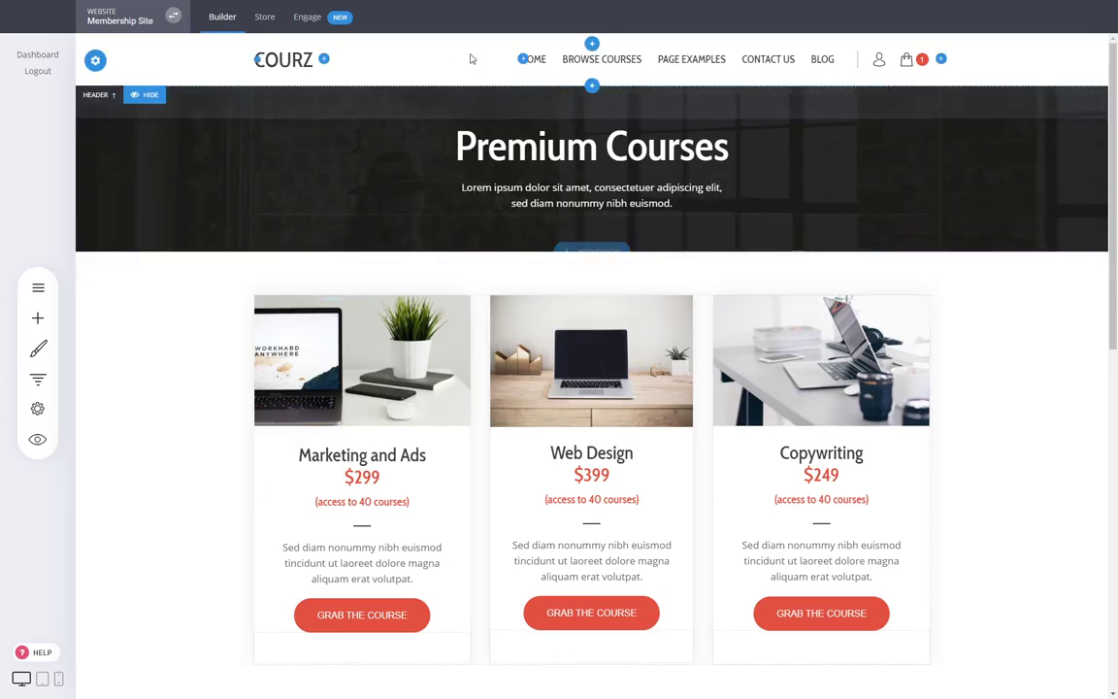
click(547, 60)
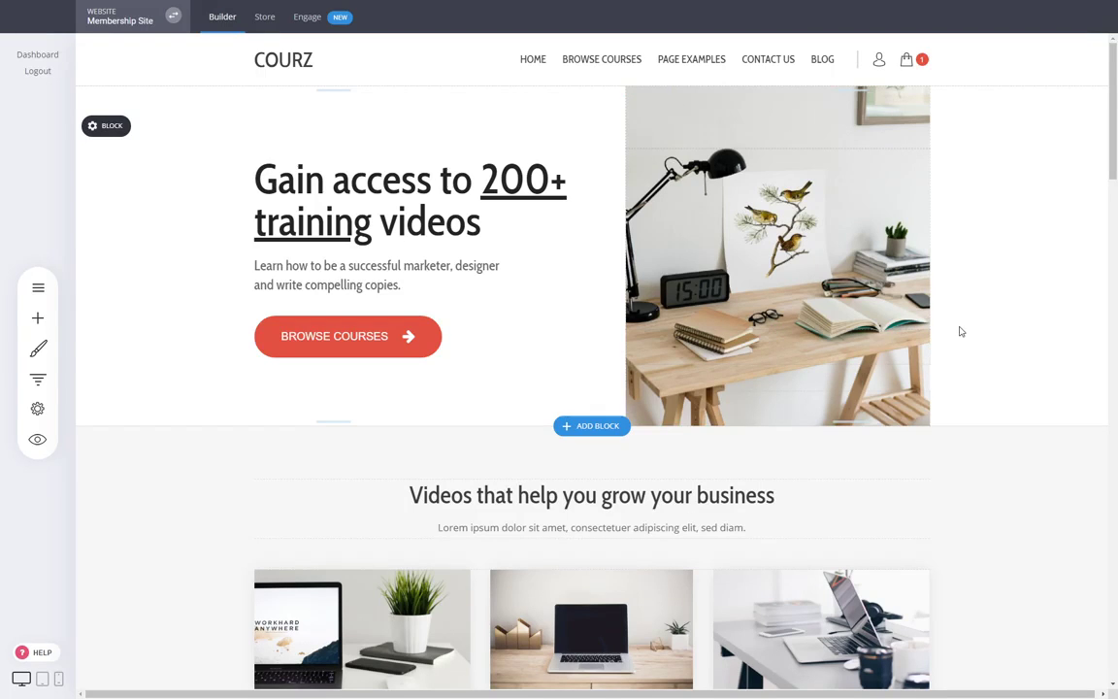
- Start creating a funnel from the project's funnel list and browse the Sales / Product funnel templates
click(32, 291)
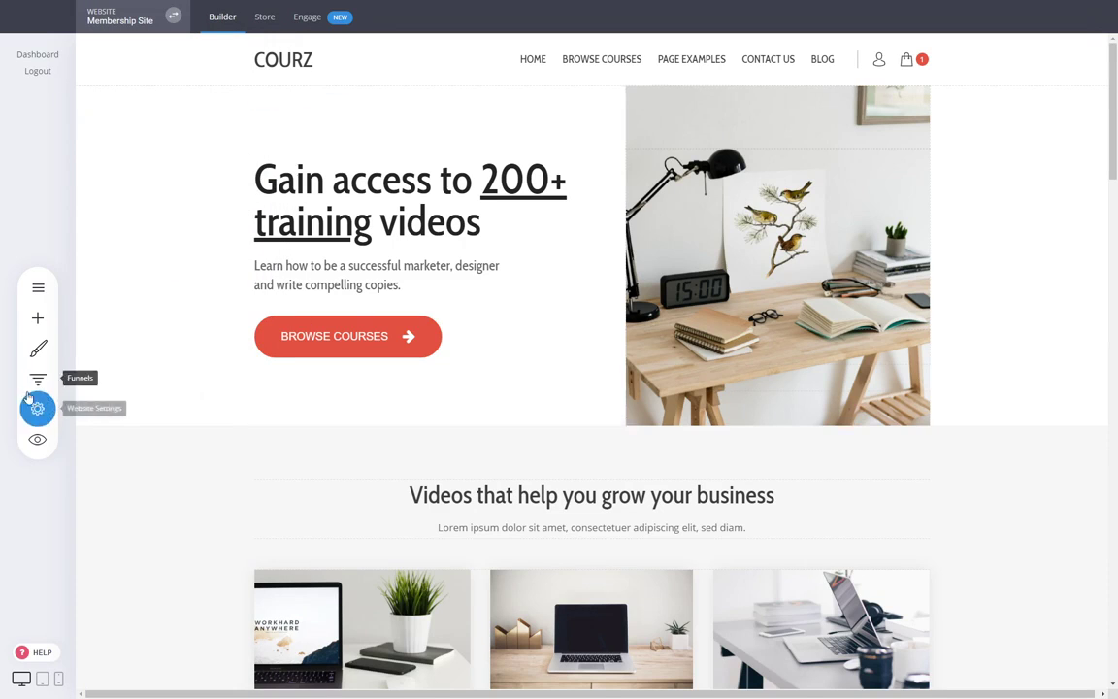
click(29, 382)
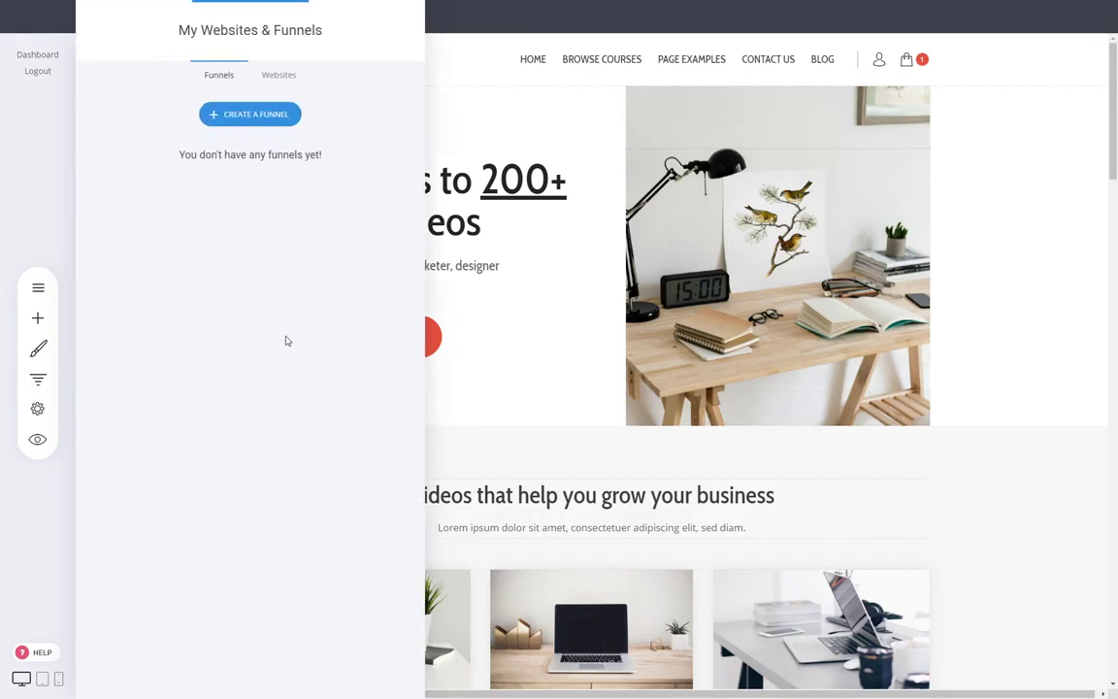
click(251, 116)
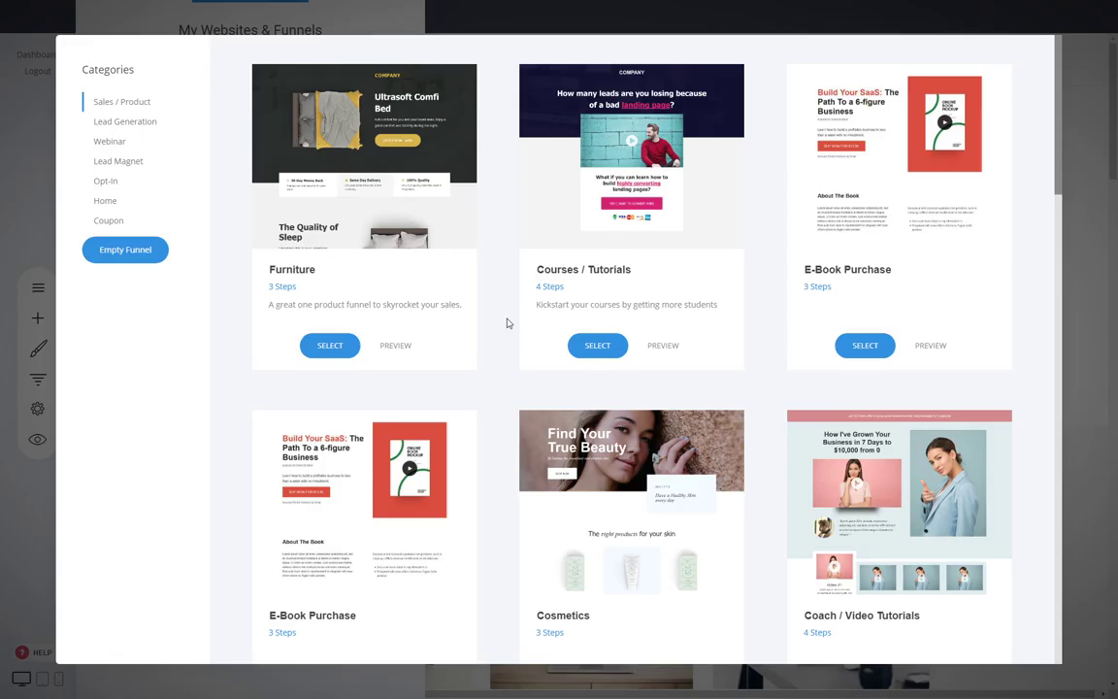
scroll(507, 322, down, 5)
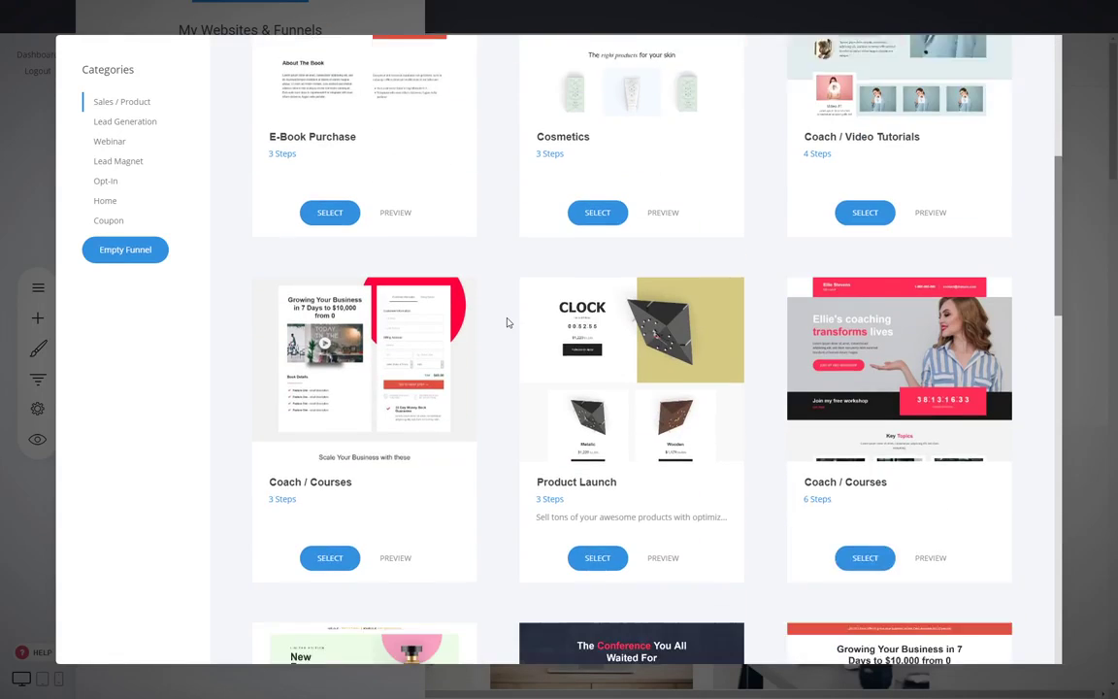
scroll(507, 322, up, 4)
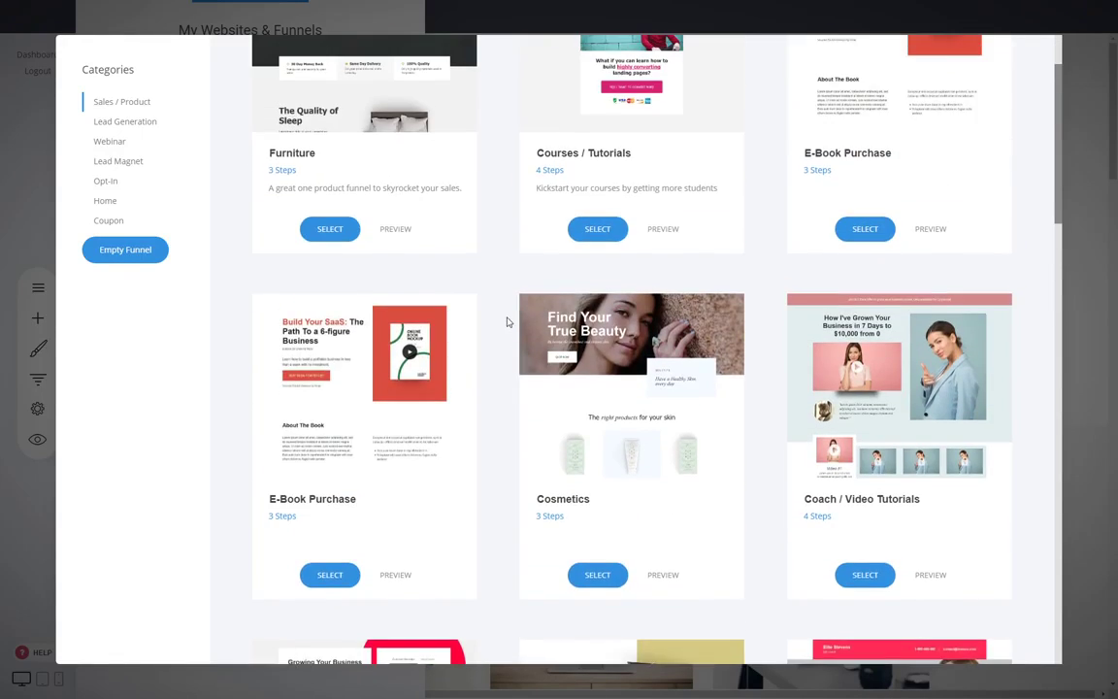
scroll(507, 321, down, 6)
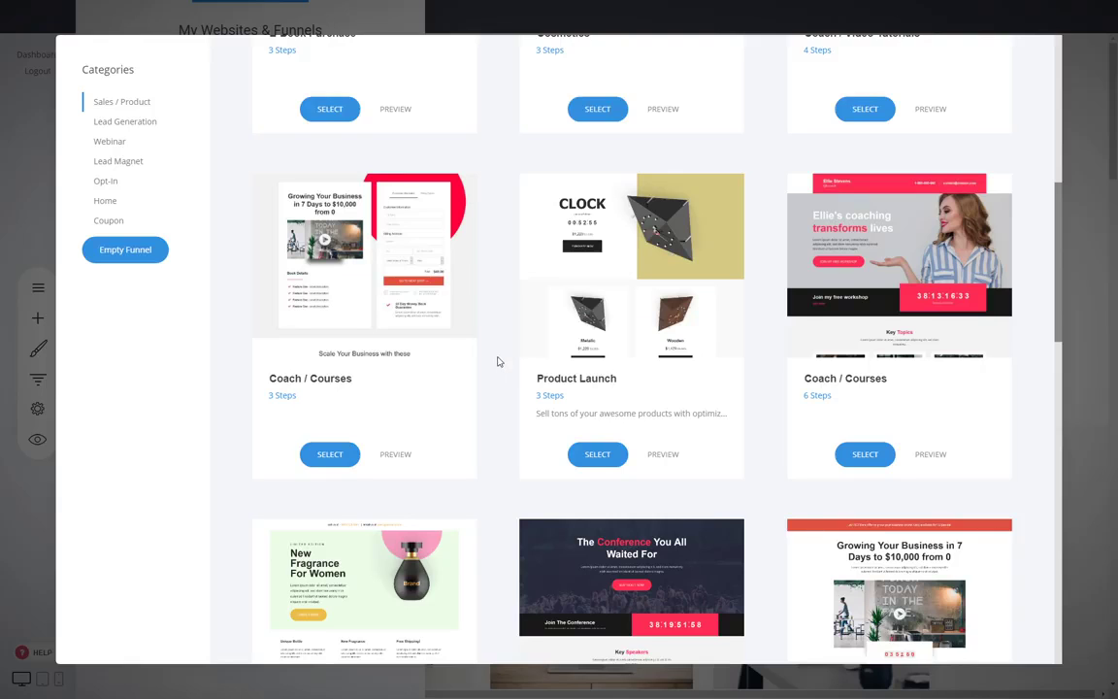
scroll(498, 361, up, 4)
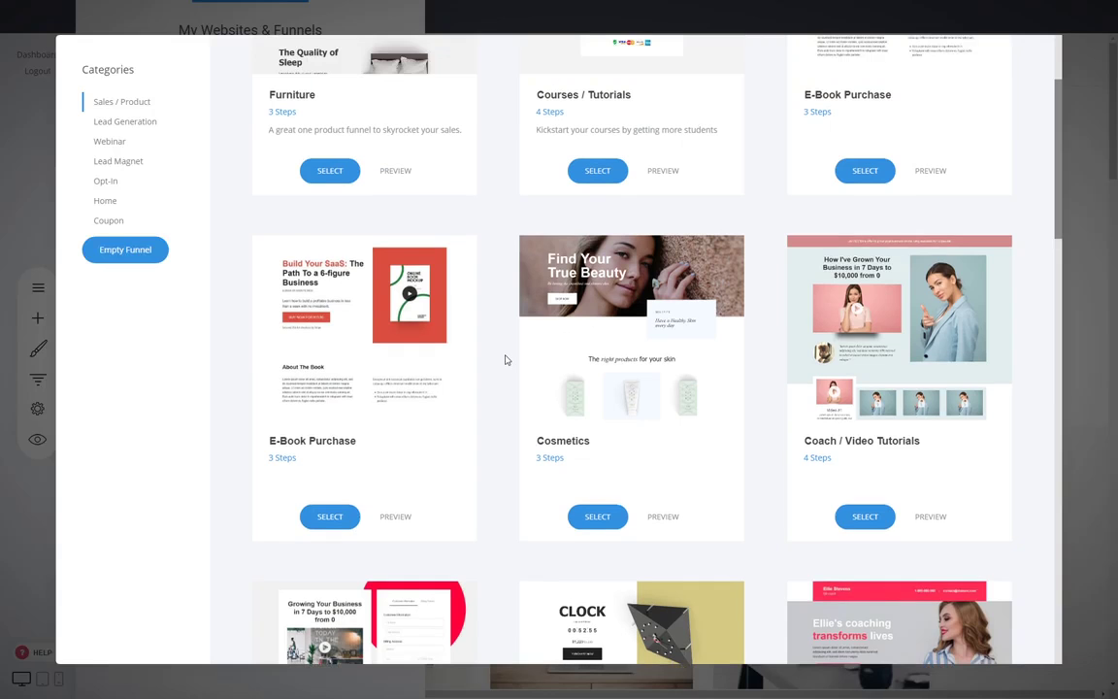
- Preview the Landing Page, Checkout, Thank You and Course 1 steps of the Coach / Video Tutorials funnel template
click(934, 518)
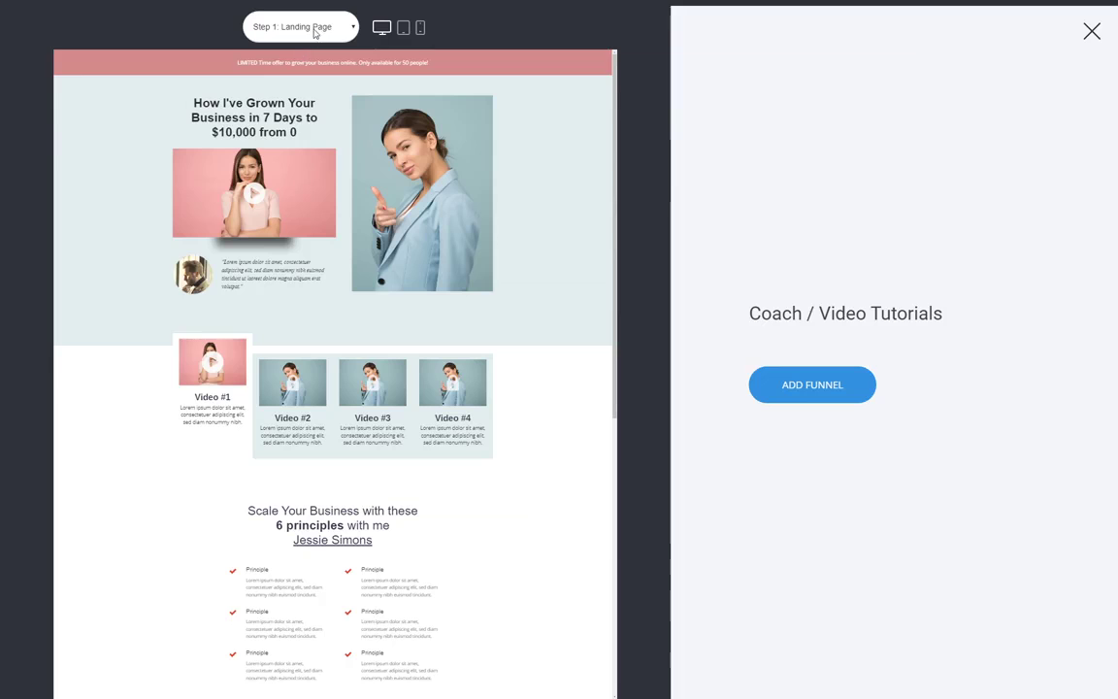
click(304, 61)
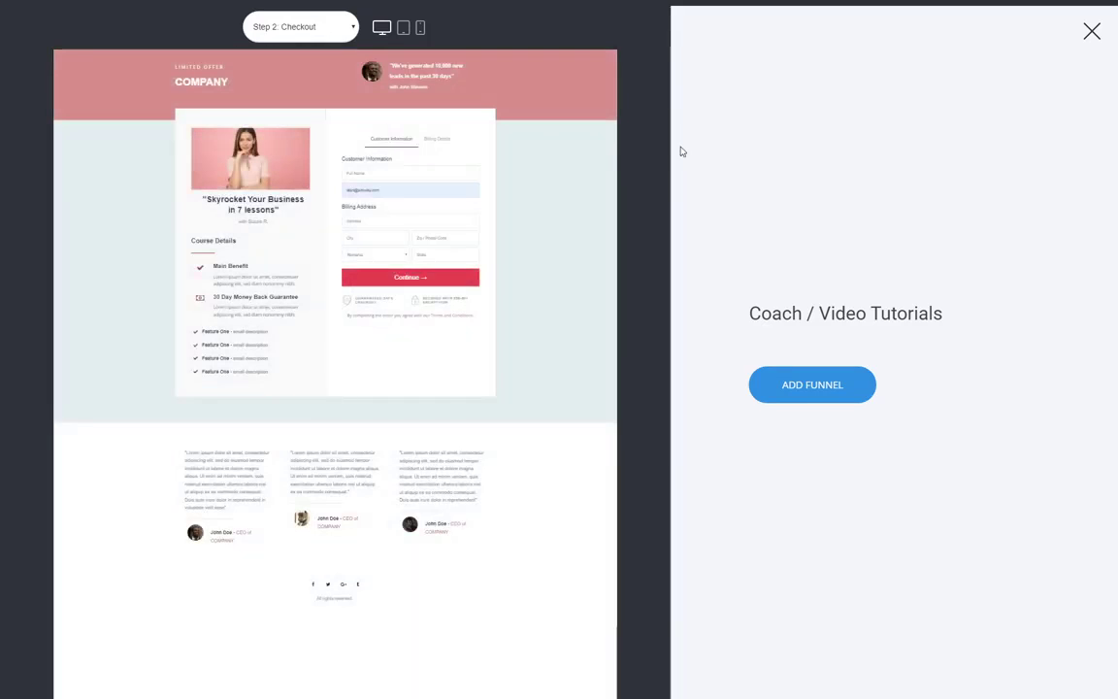
click(311, 71)
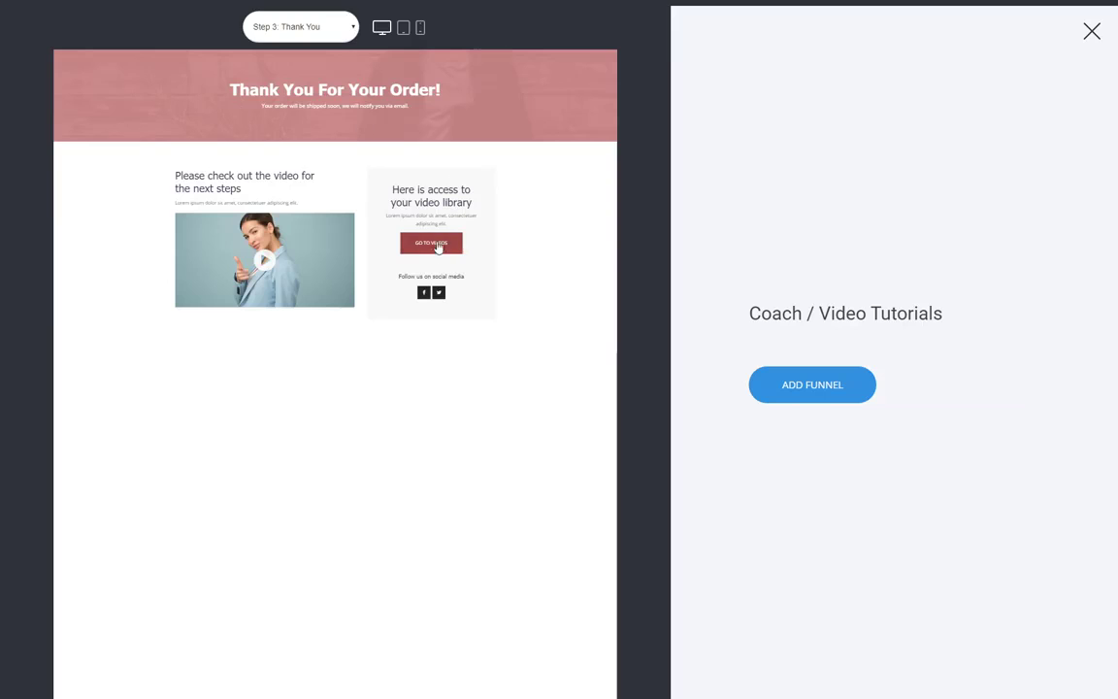
click(307, 78)
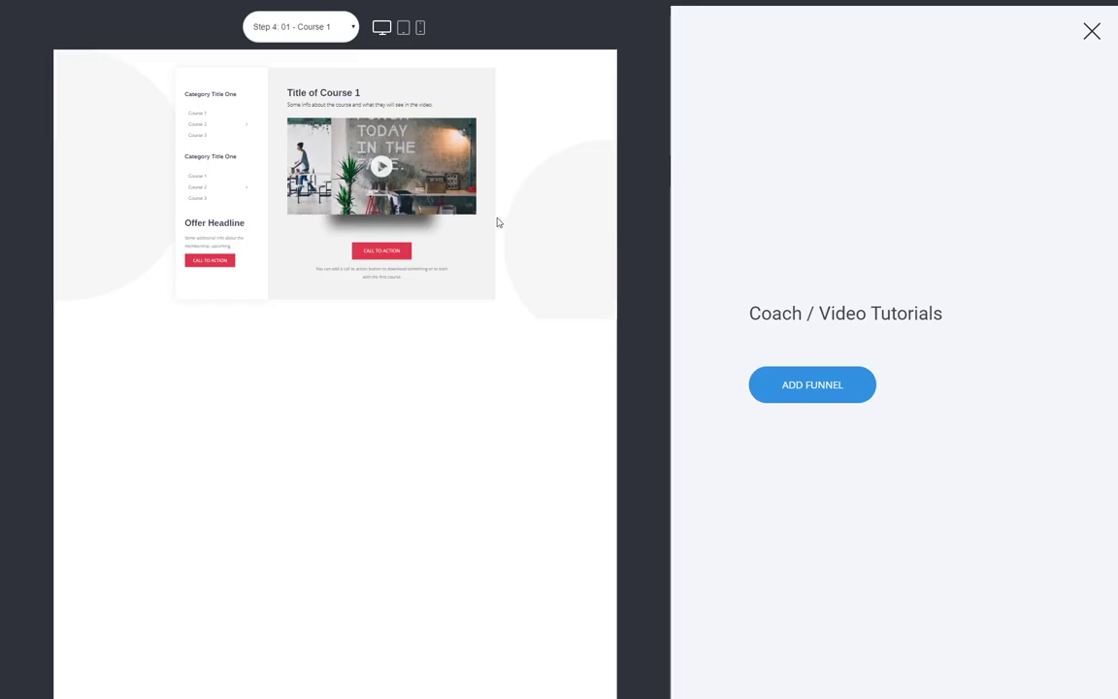
click(1093, 34)
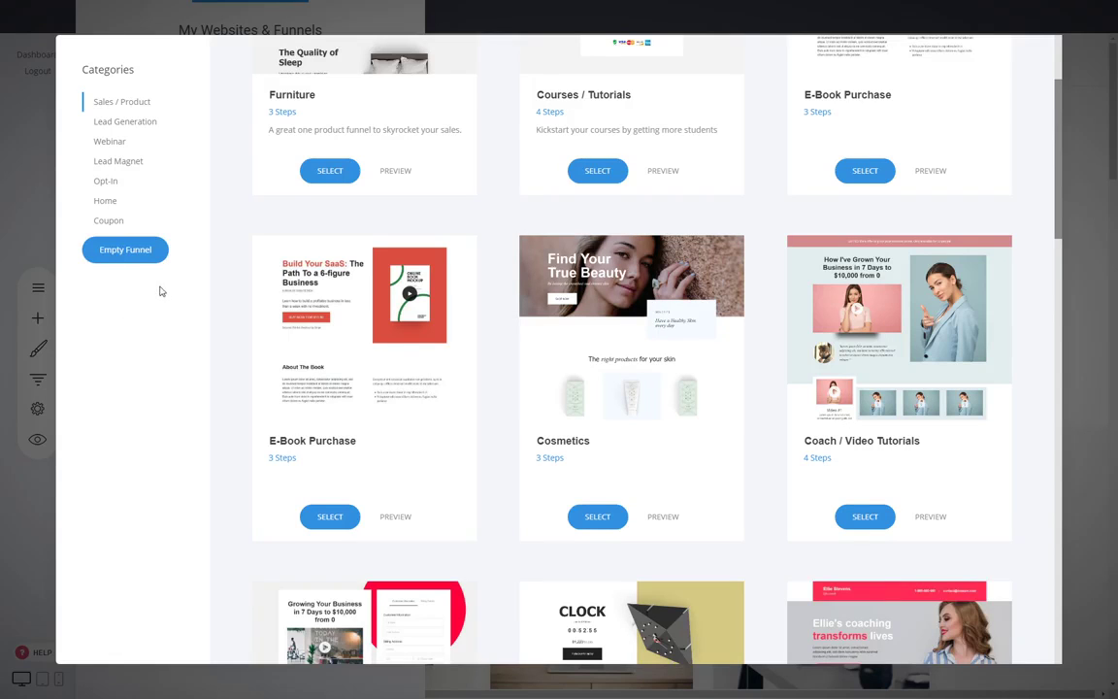
- Create an empty funnel named "Membership"
click(127, 250)
click(553, 150)
text(Membership)
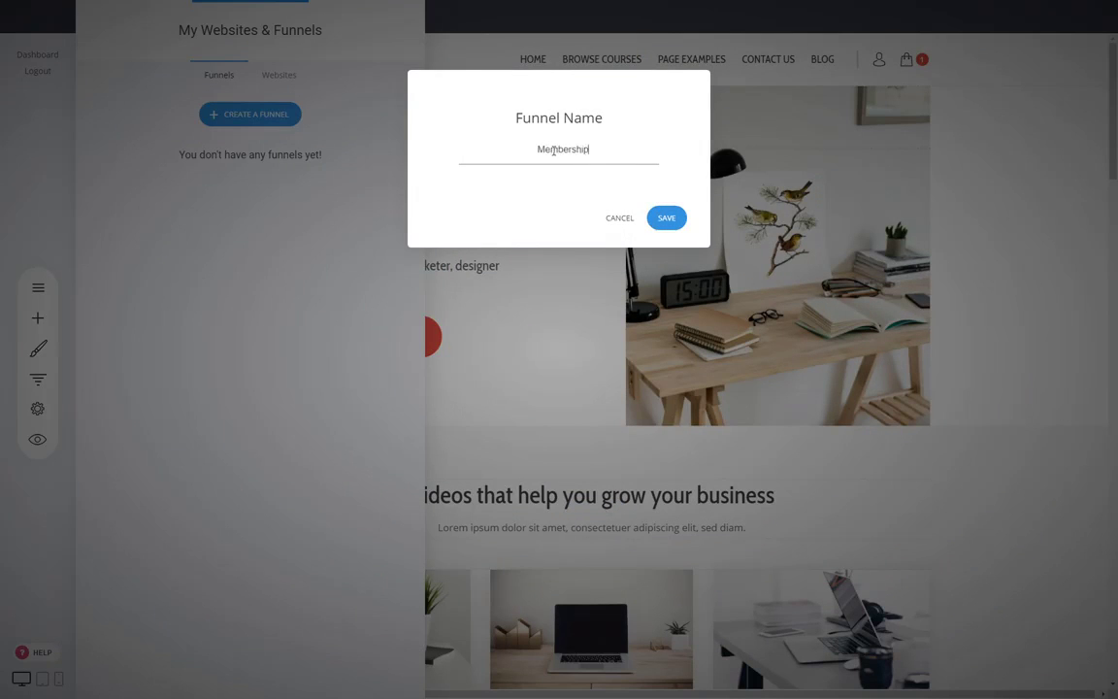
click(665, 223)
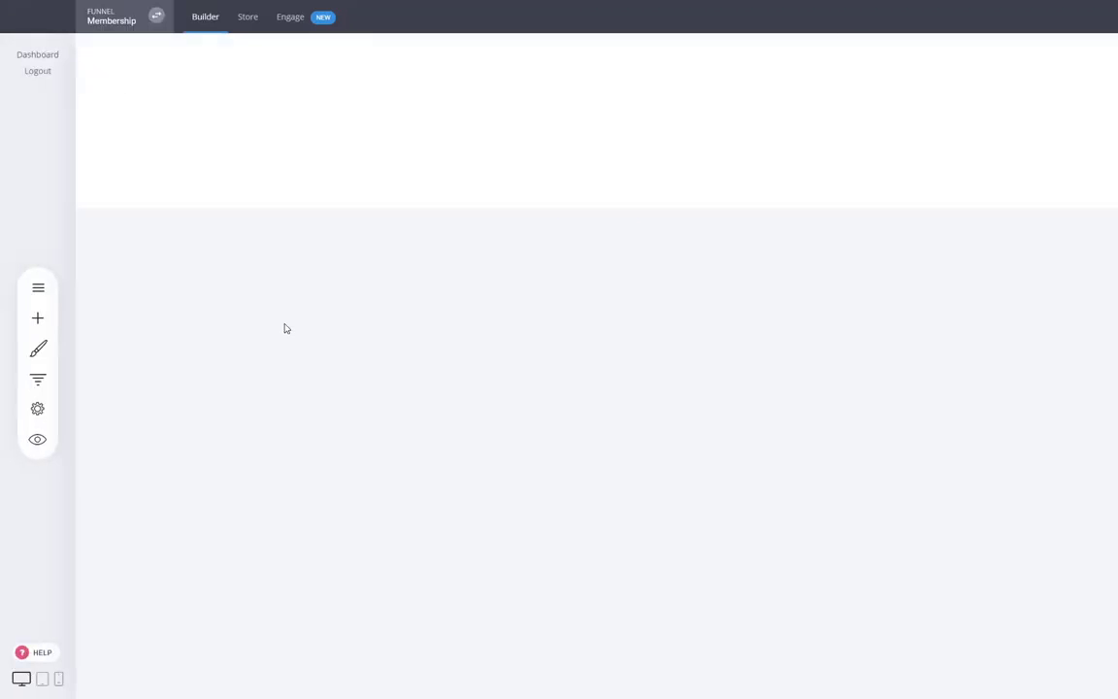
- Review the Membership funnel's pages and steps, and return to the list of funnels
click(39, 284)
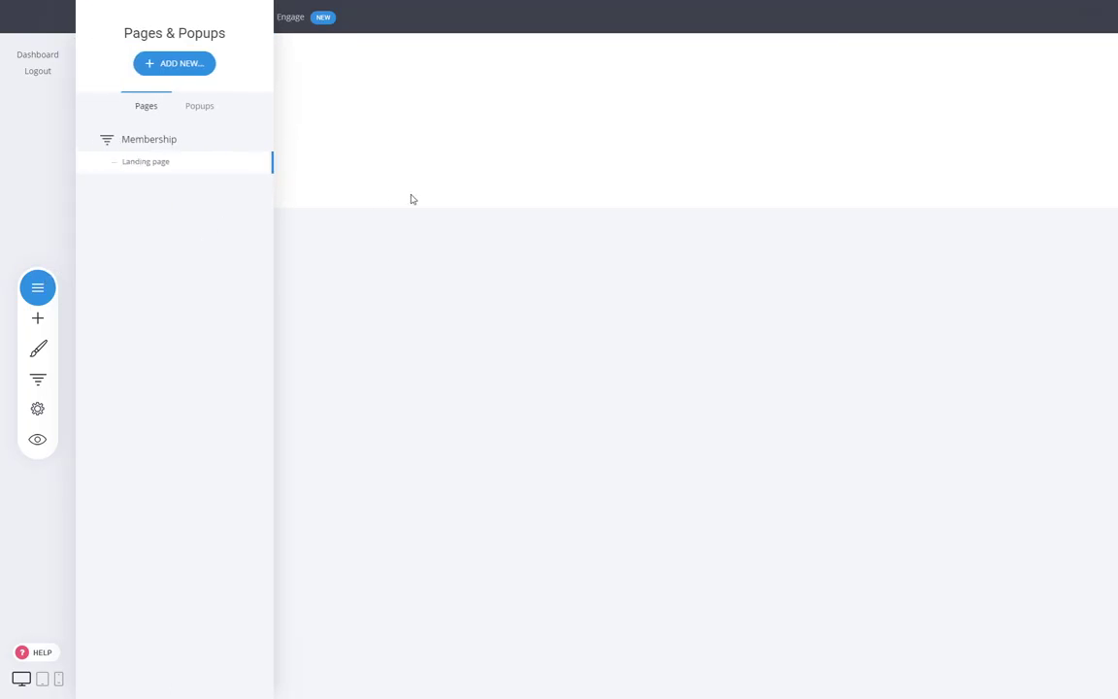
click(38, 378)
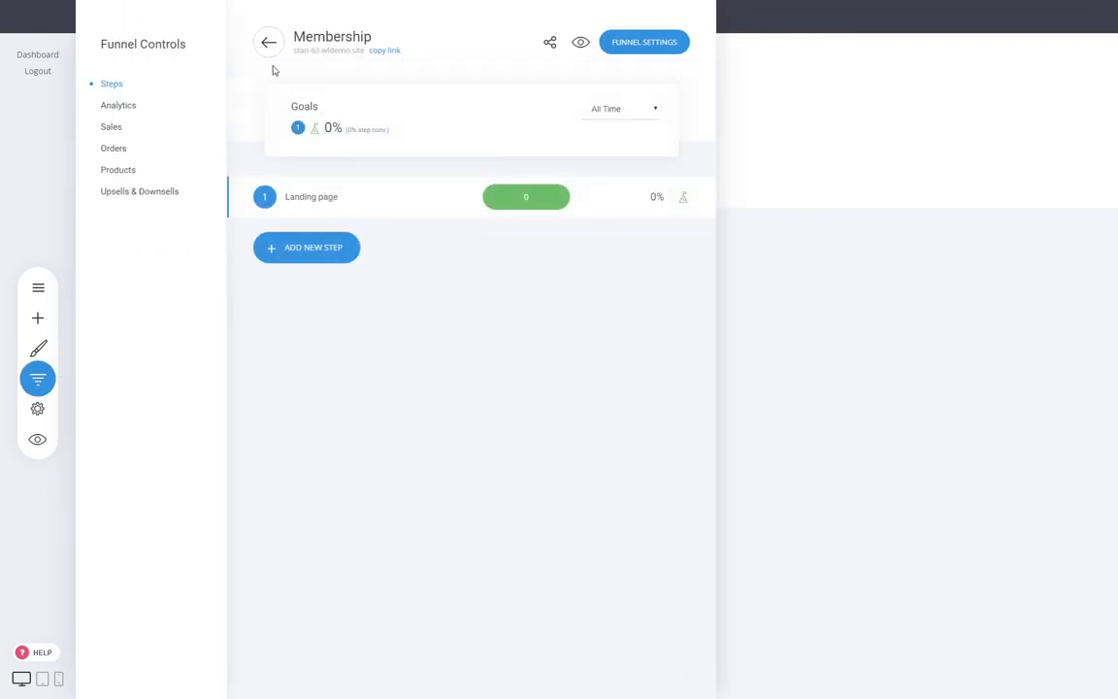
click(268, 43)
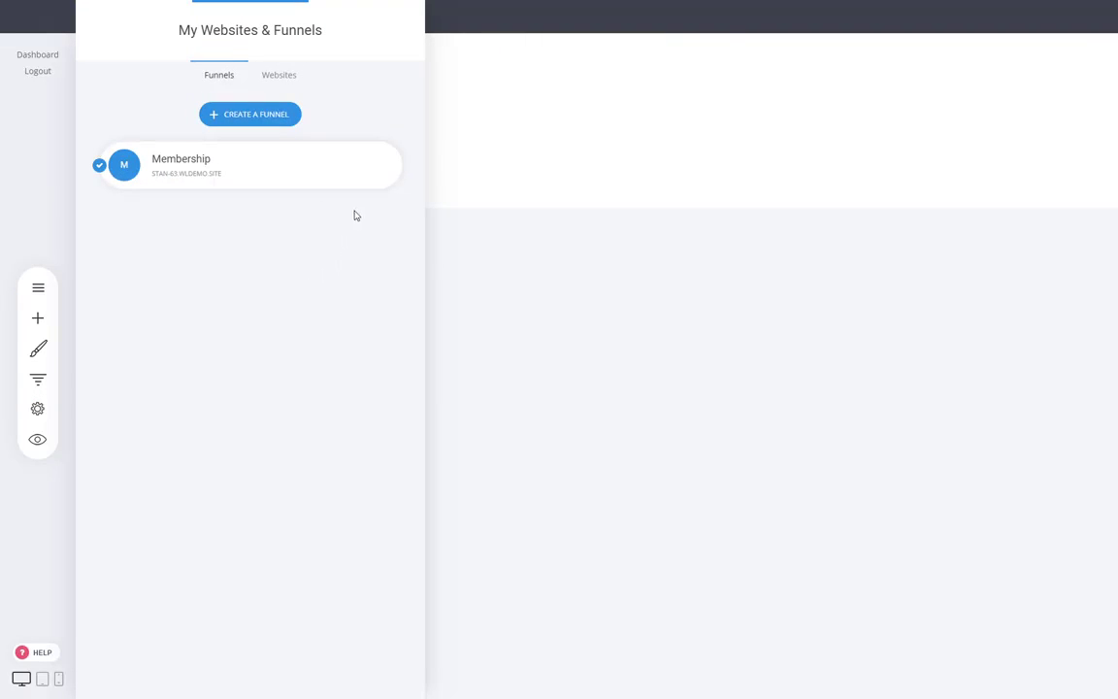
- Move the Membership funnel to the Membership Site website in this project and confirm the move
click(379, 165)
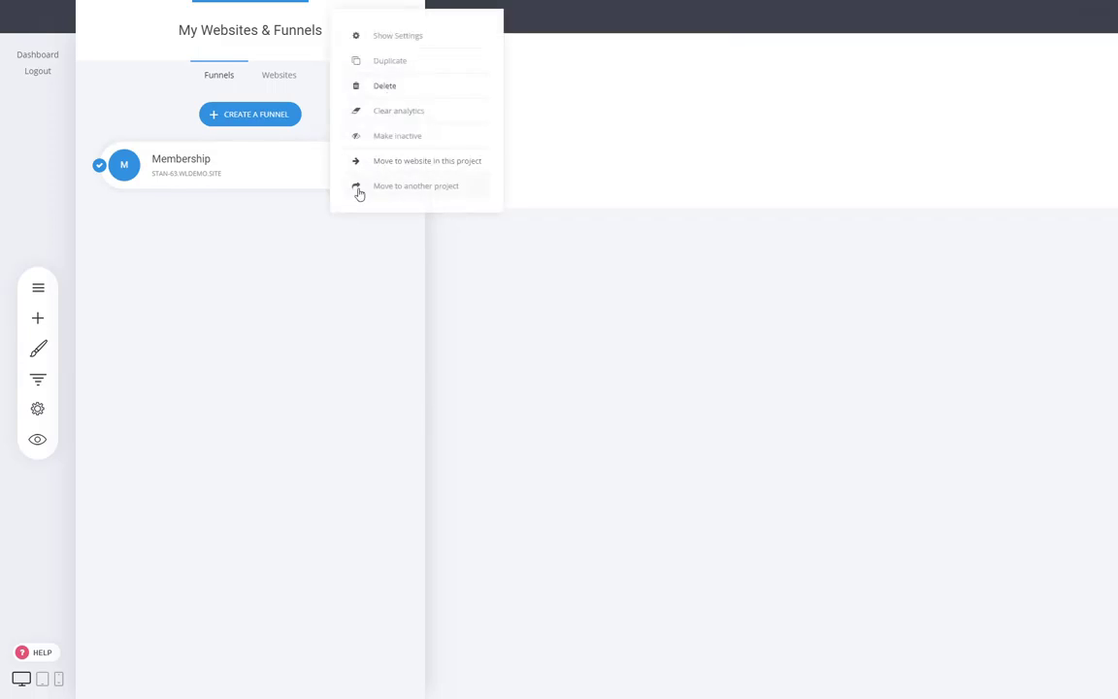
click(392, 175)
click(381, 167)
click(430, 165)
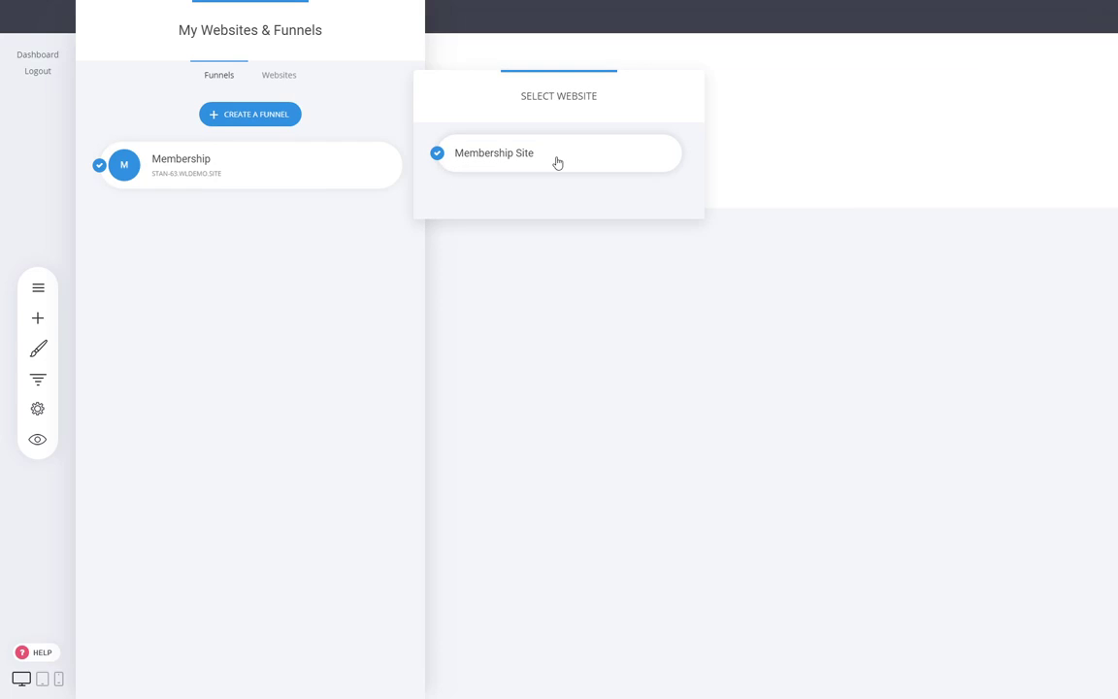
click(559, 163)
click(591, 328)
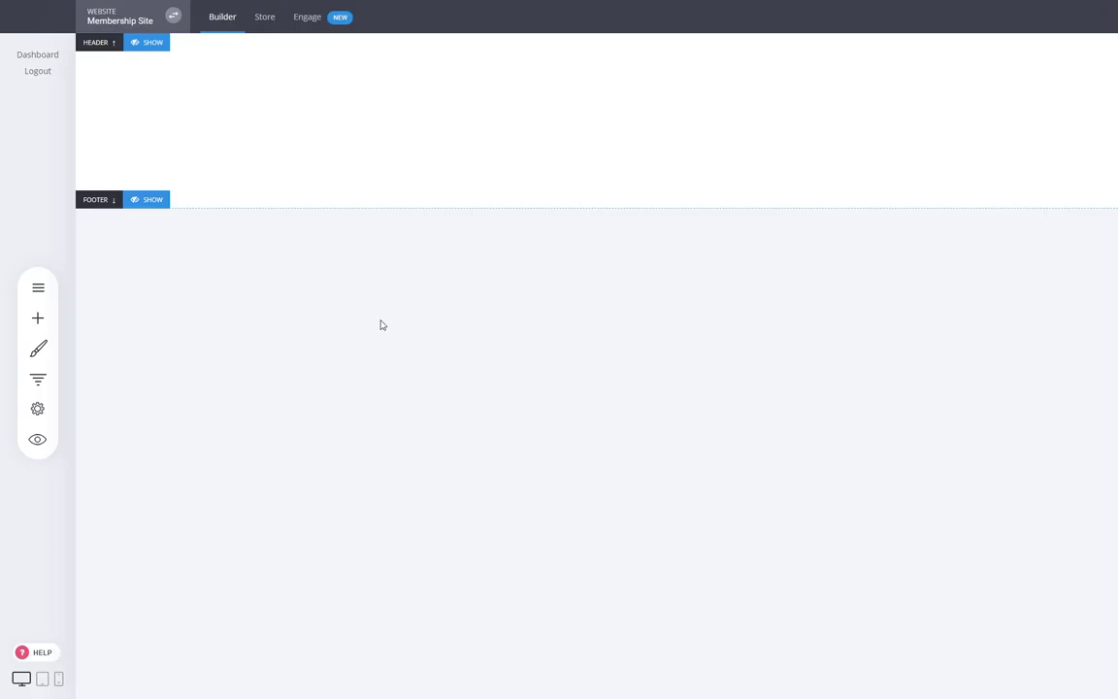
- Show the site header and footer on the Membership funnel's landing page
click(155, 46)
click(146, 252)
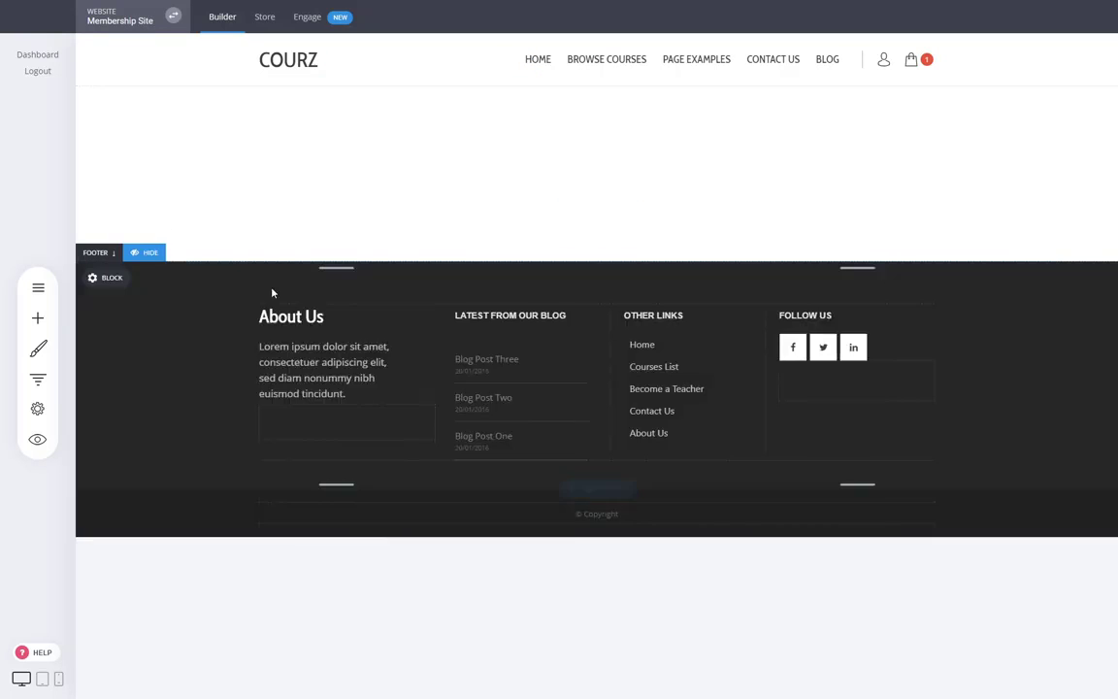
- Move the Dedicated Course Page from the Pages folder into the Membership funnel
click(41, 290)
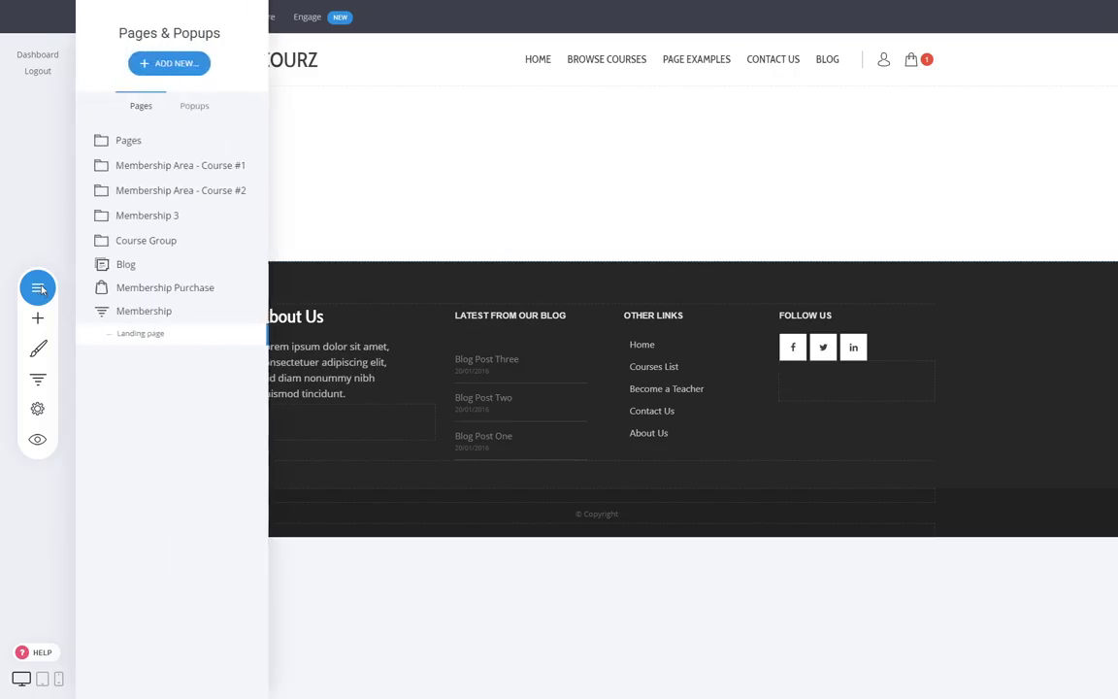
click(160, 148)
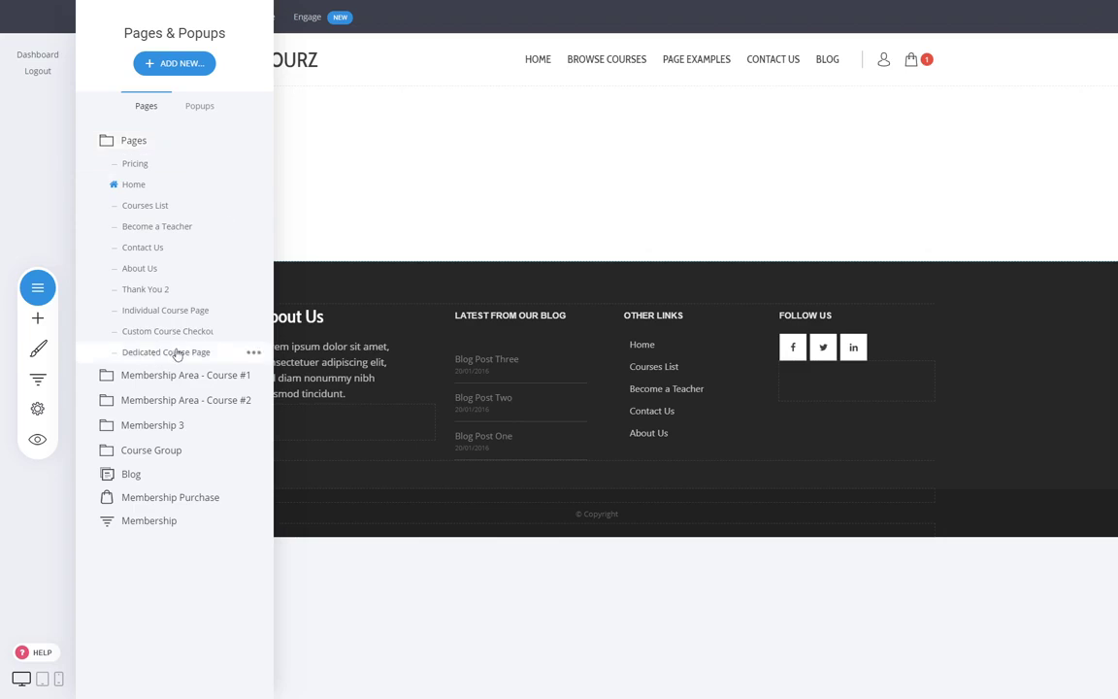
click(254, 354)
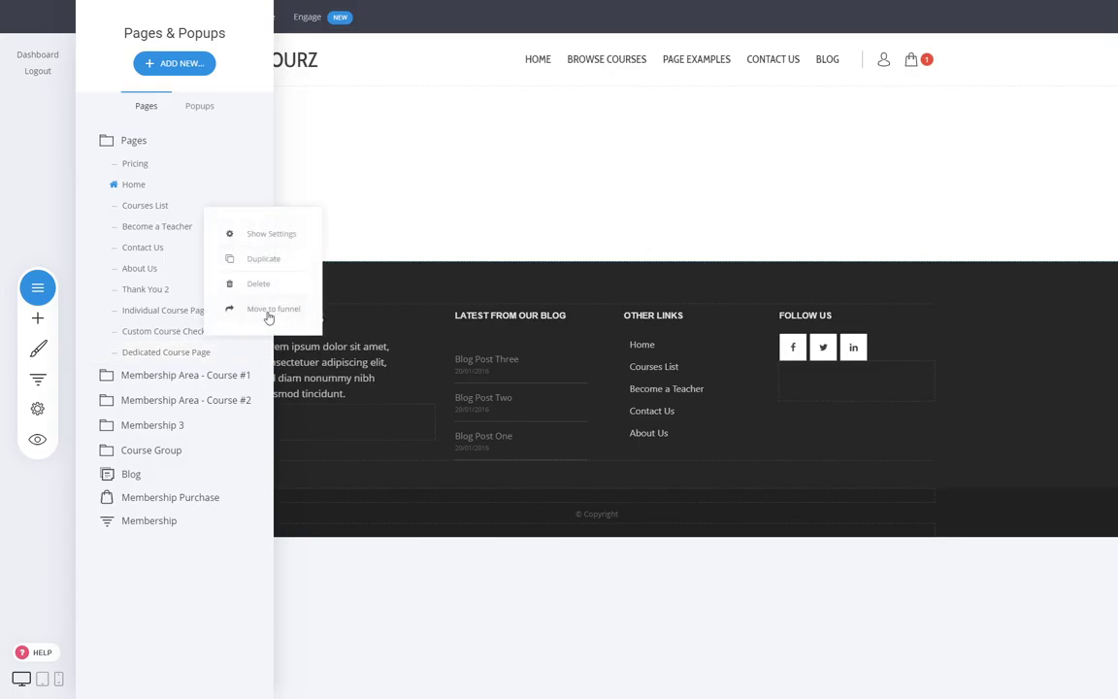
click(275, 309)
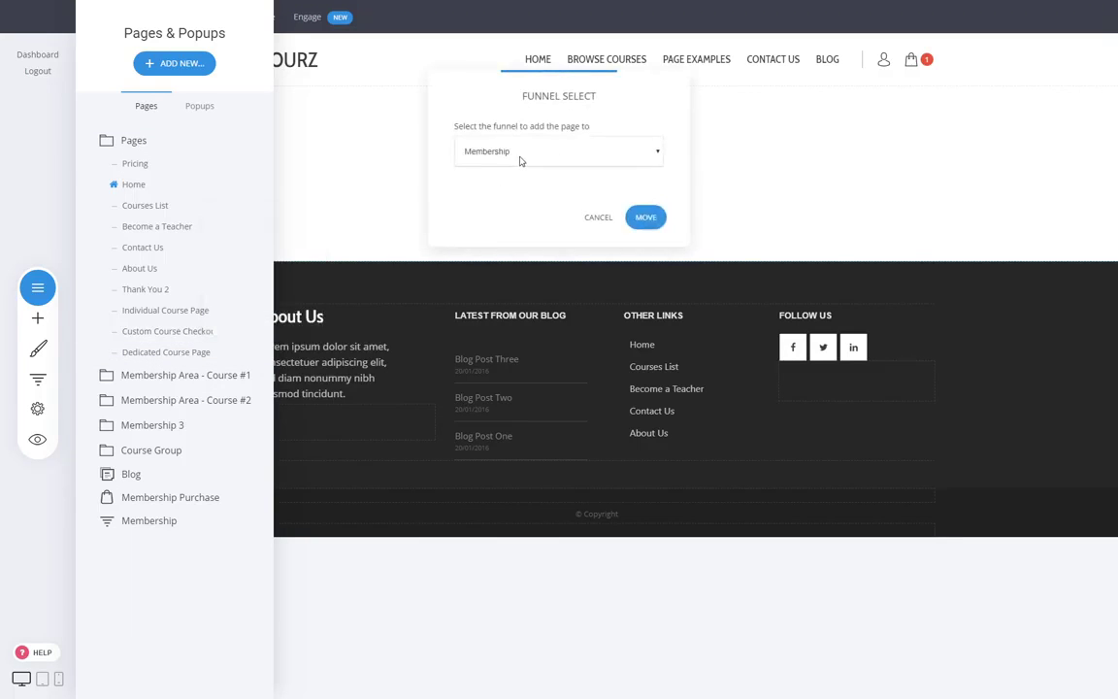
click(645, 218)
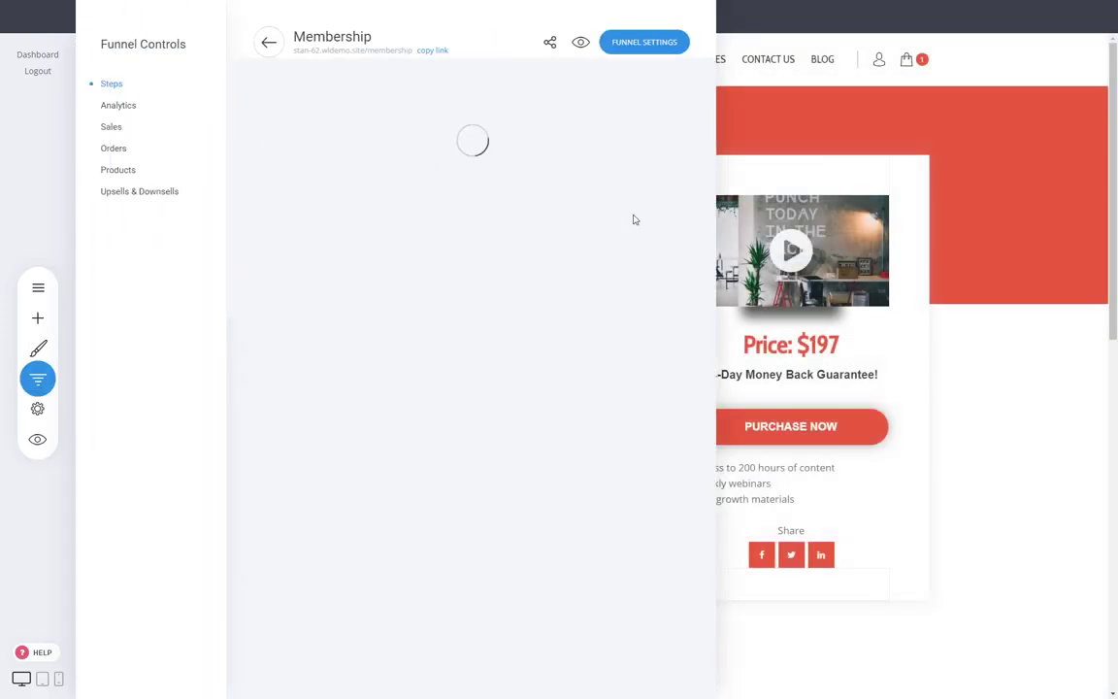
- Reorder the Dedicated Course Page to be the funnel's first step and delete the Landing page step
drag(241, 237, 243, 209)
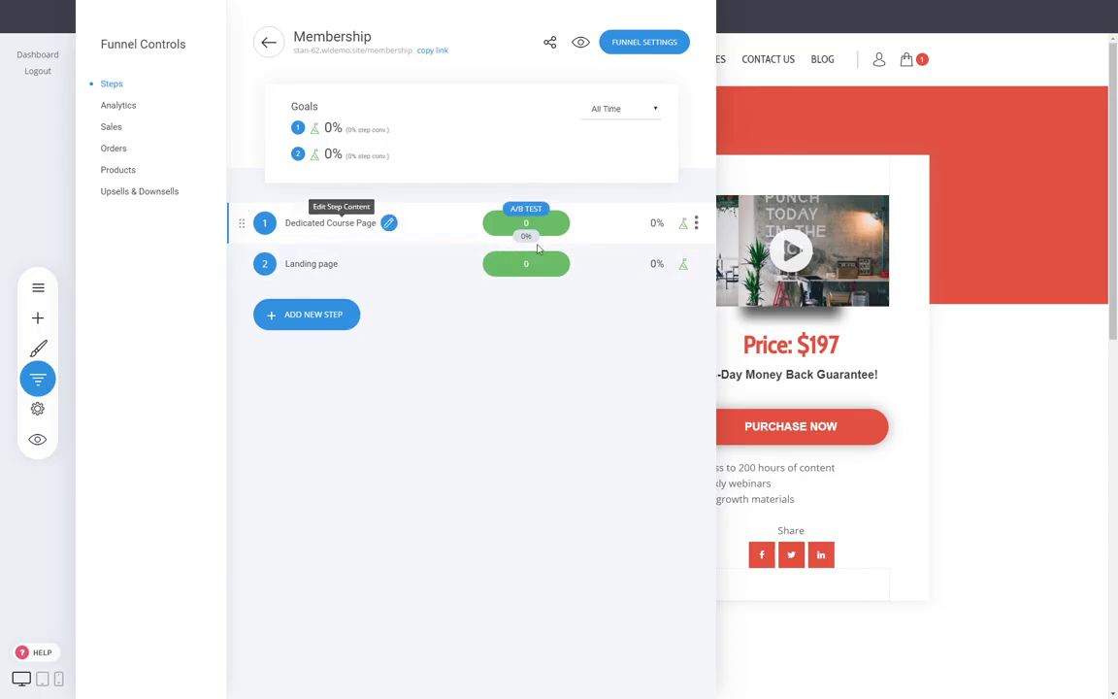
click(693, 263)
click(701, 214)
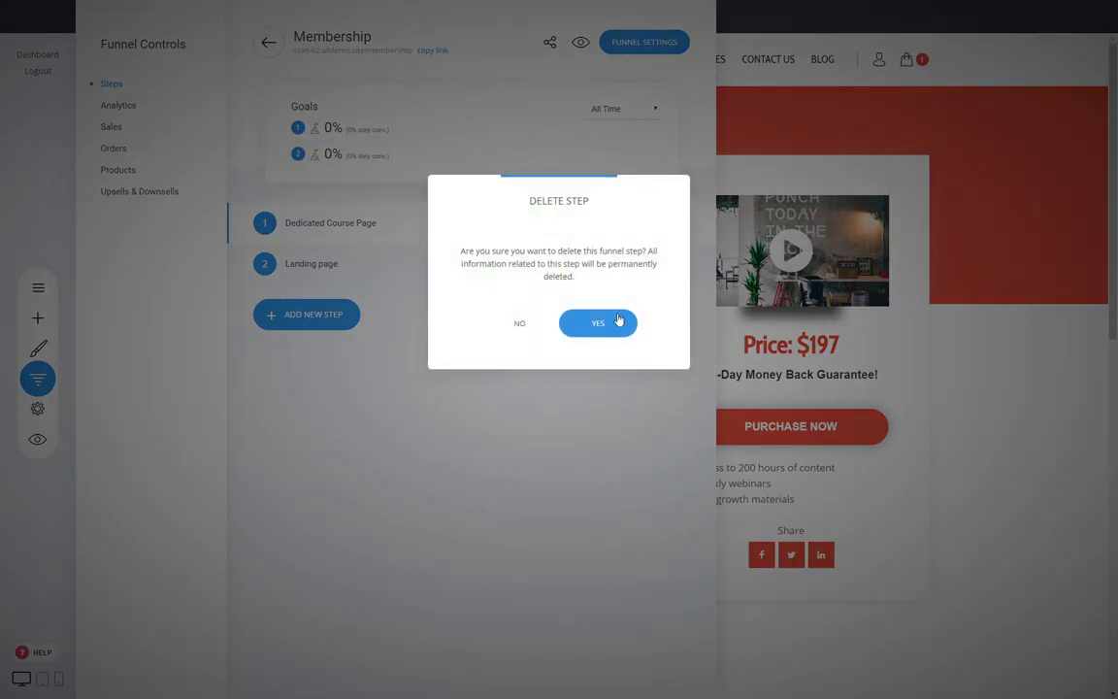
click(583, 324)
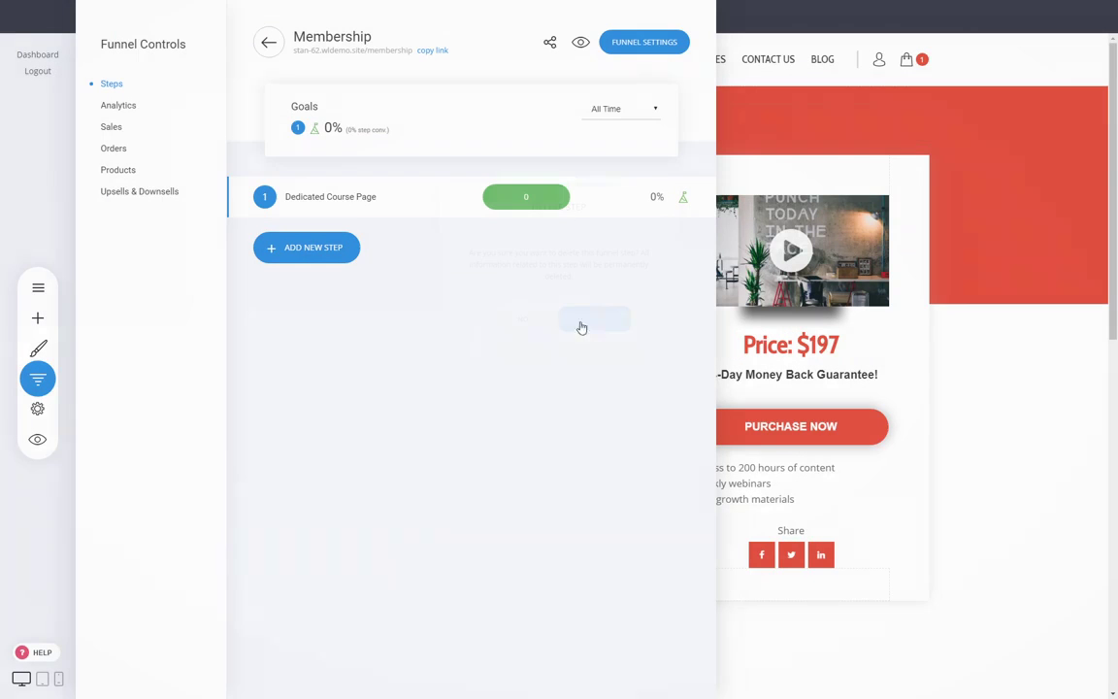
- Move the Custom Course Checkout page from the Pages folder into the Membership funnel
click(334, 255)
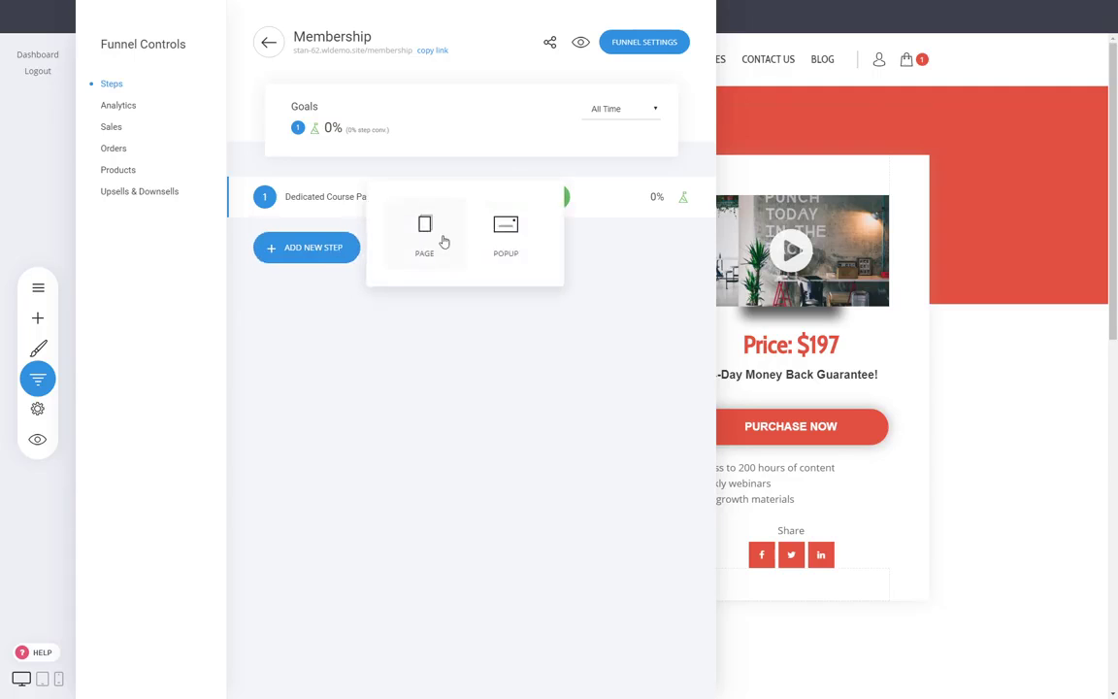
click(38, 287)
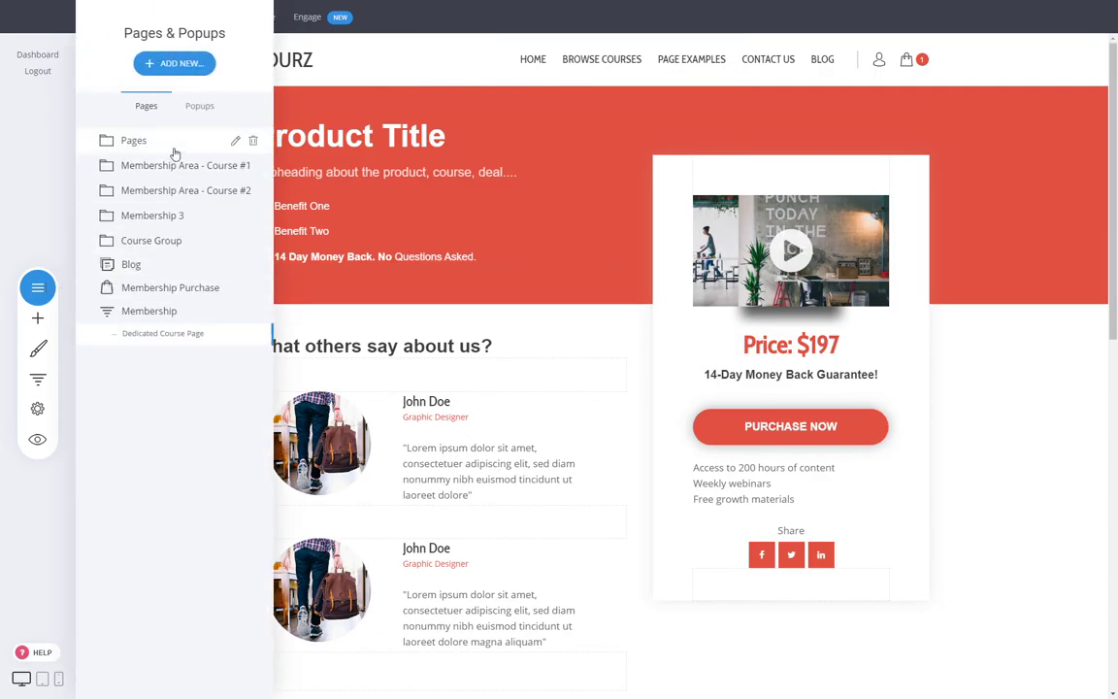
click(175, 152)
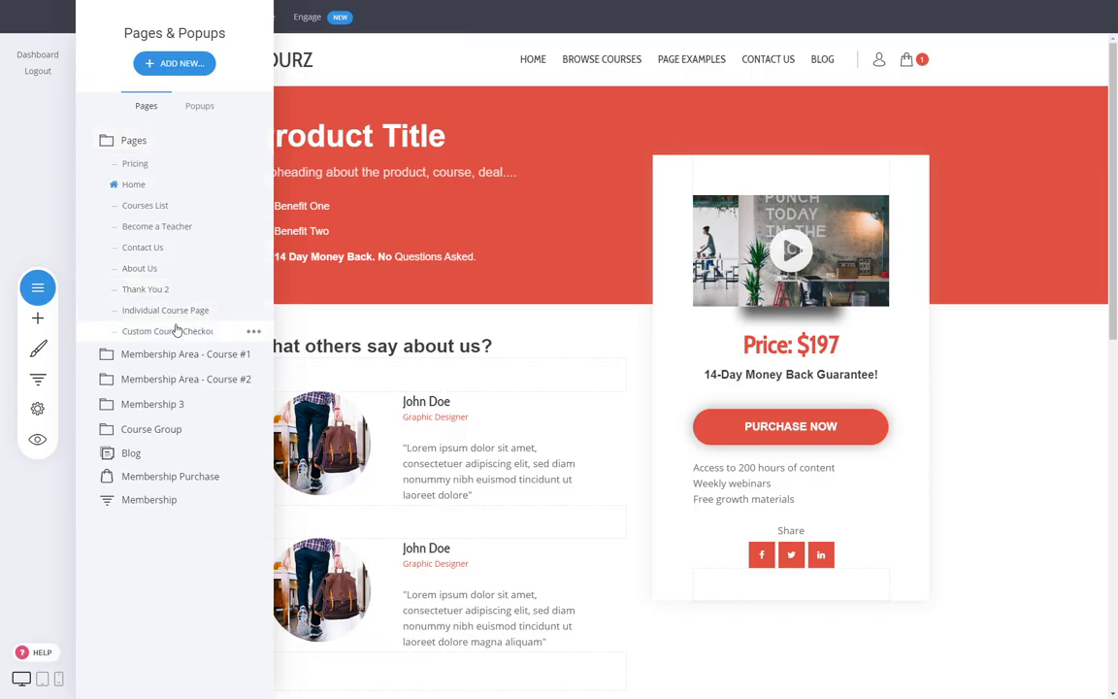
click(254, 335)
click(233, 288)
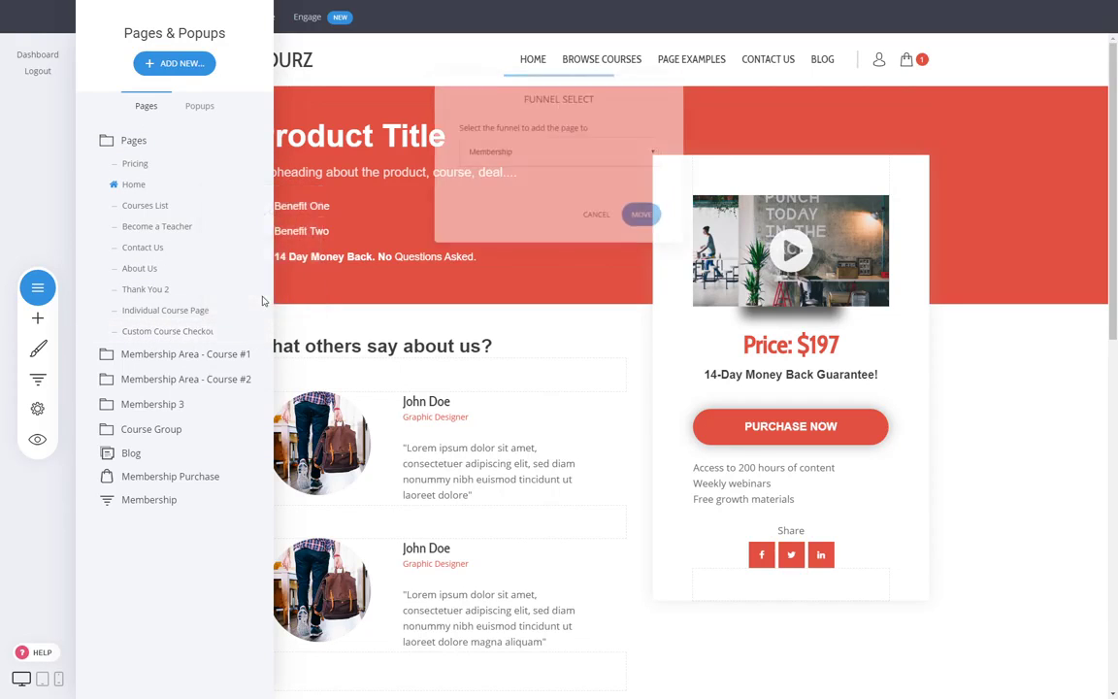
click(644, 218)
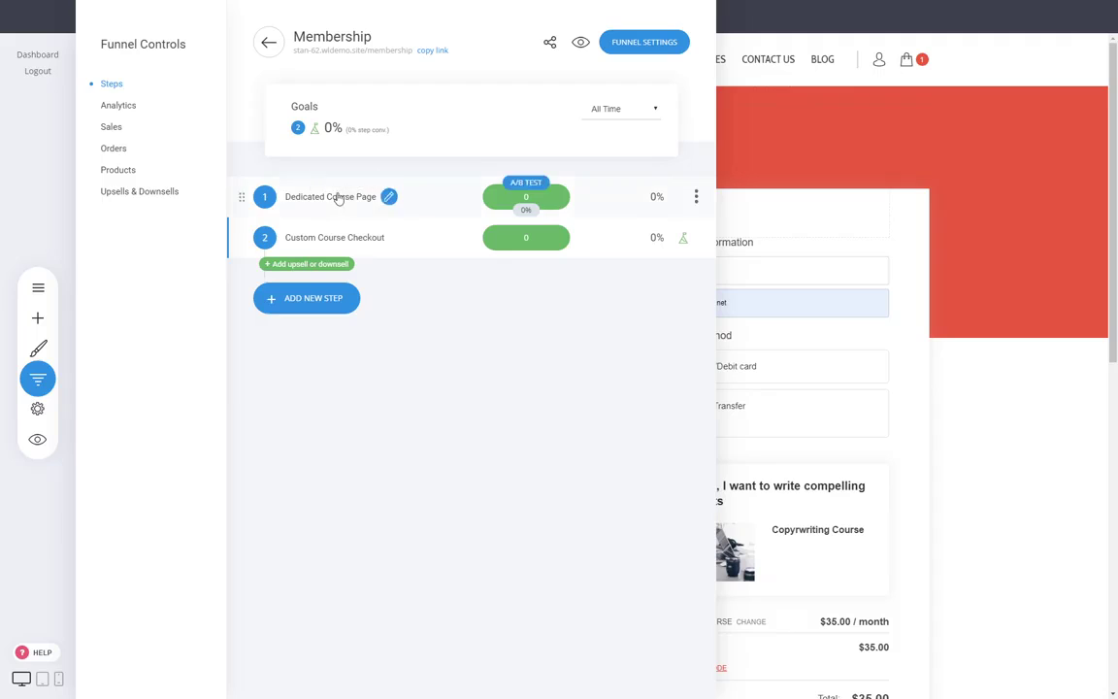
- Link the Purchase Now button on the Dedicated Course Page to Next Funnel Step (recommended)
click(303, 201)
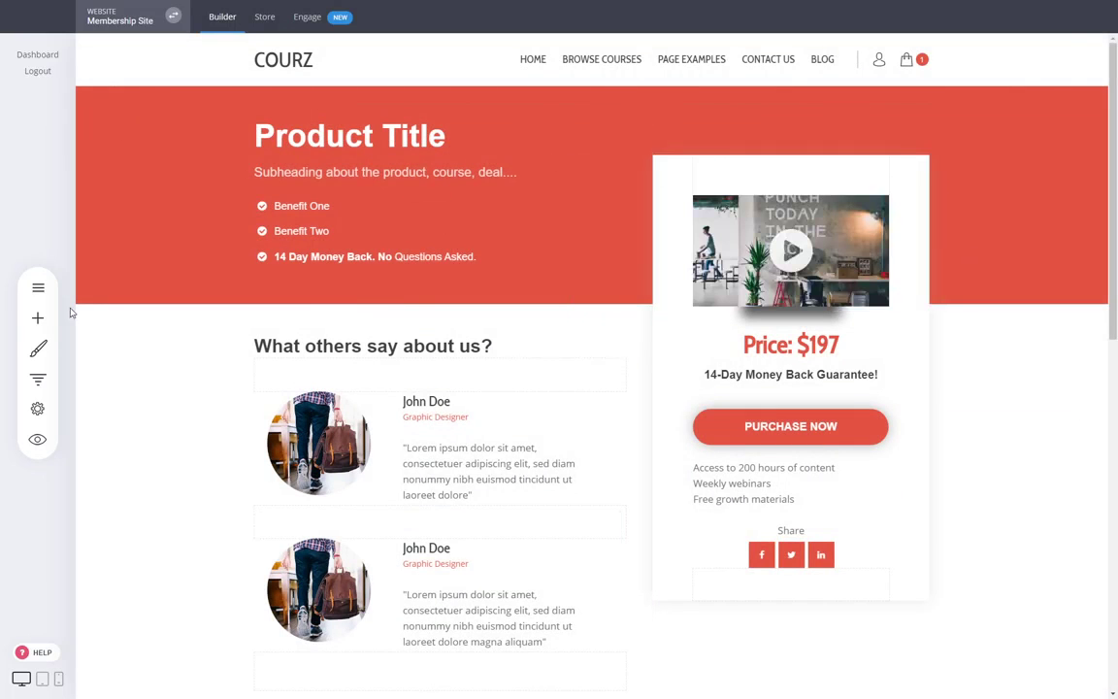
click(38, 287)
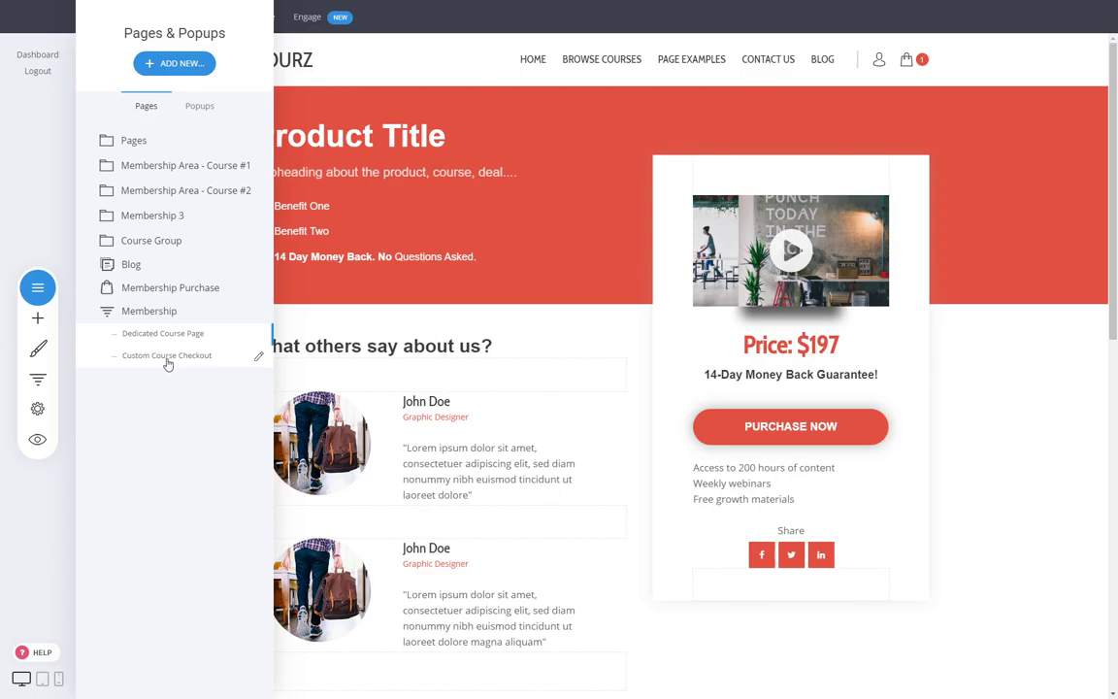
click(987, 463)
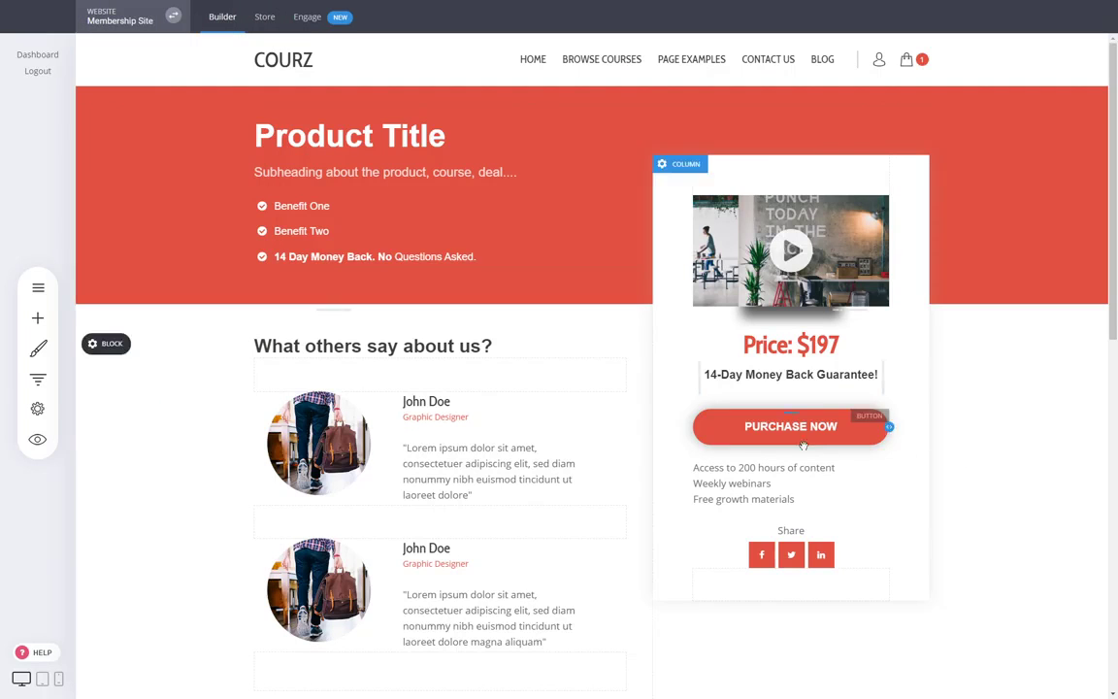
click(33, 289)
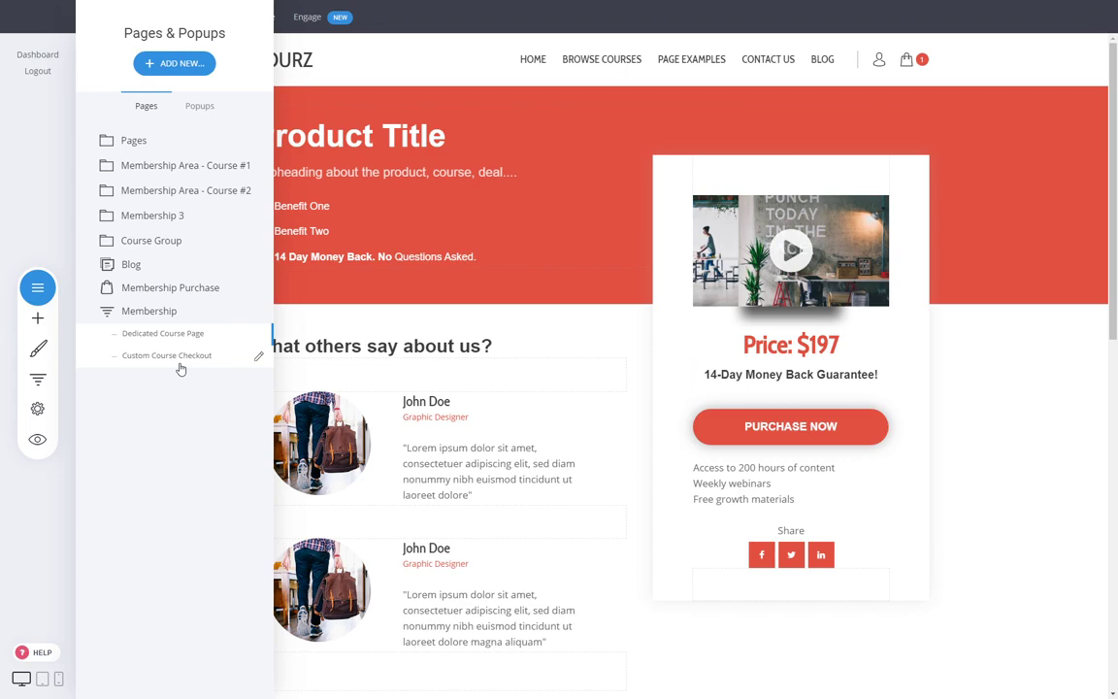
click(991, 517)
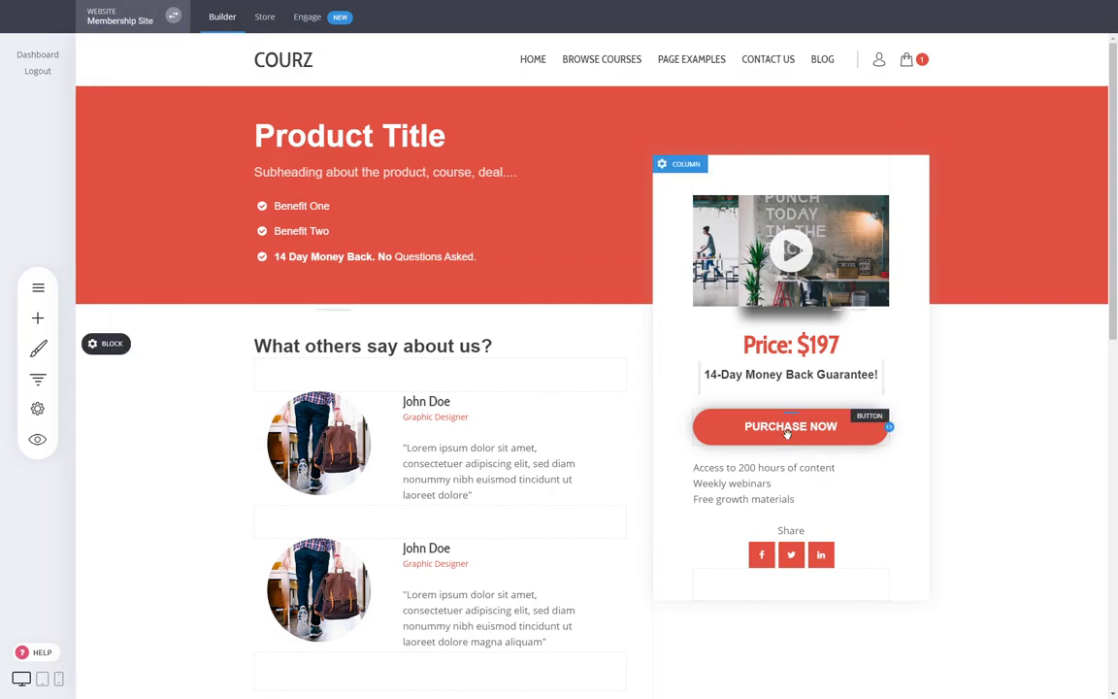
click(744, 393)
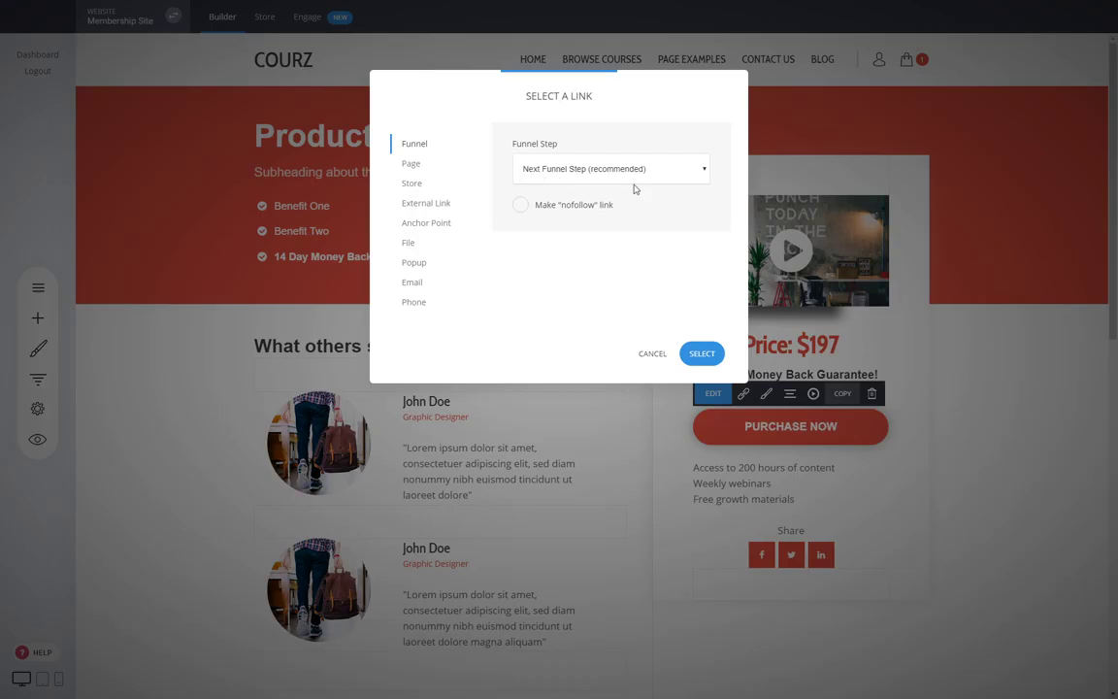
click(702, 353)
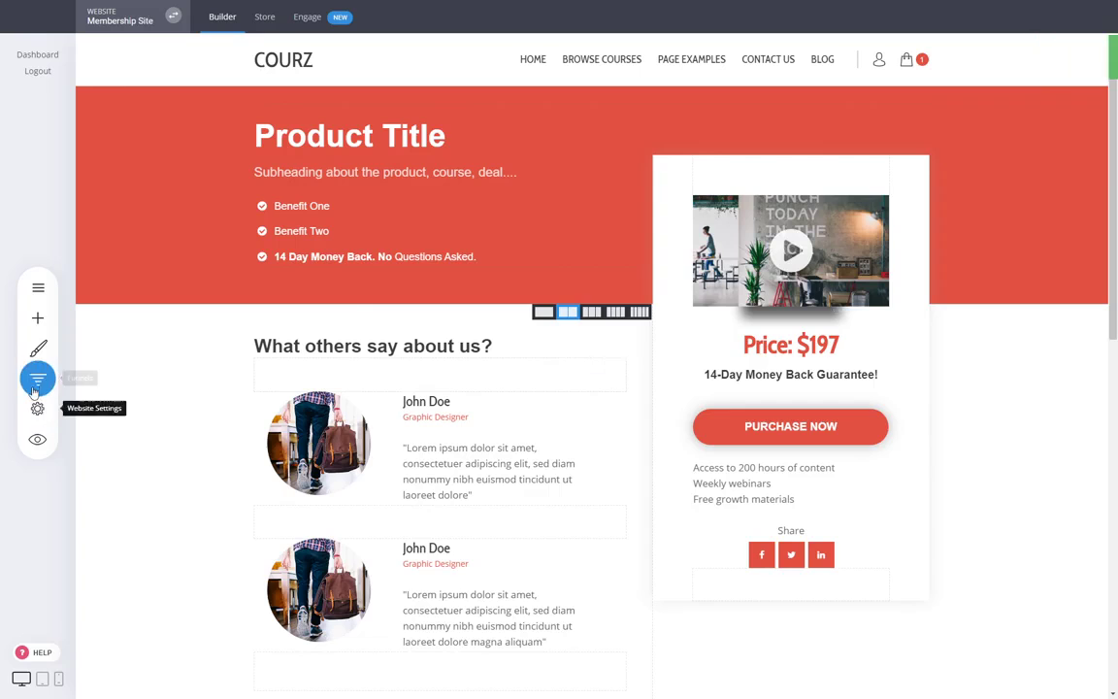
- Set up an A/B test for the Dedicated Course Page step by duplicating the page as variant B
click(37, 379)
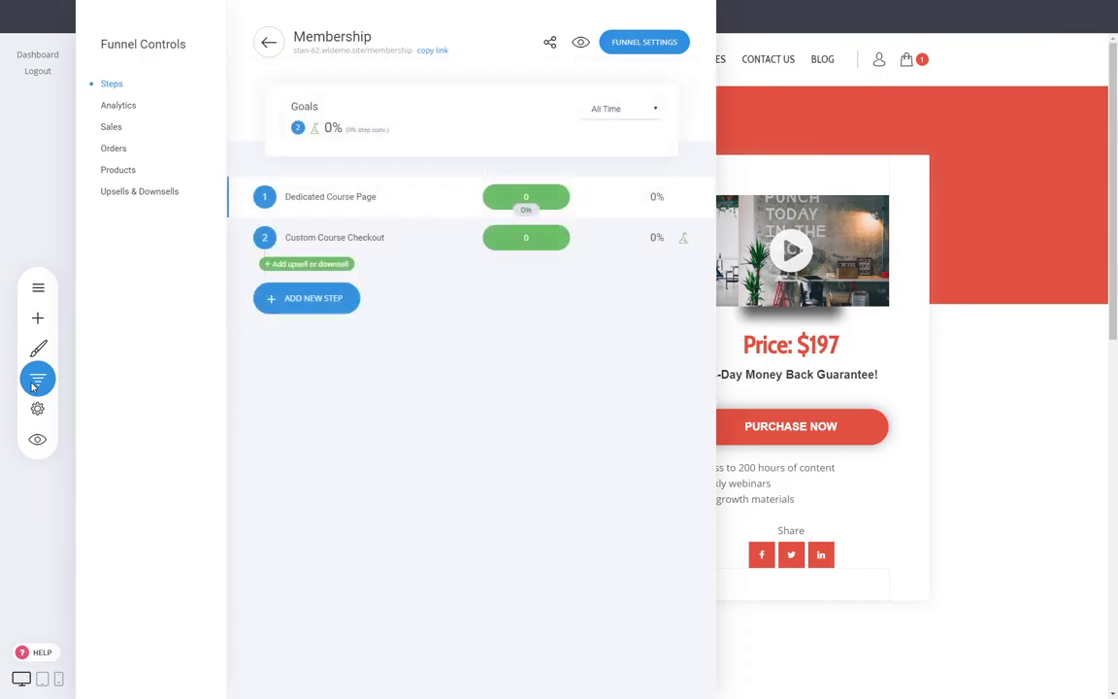
click(956, 450)
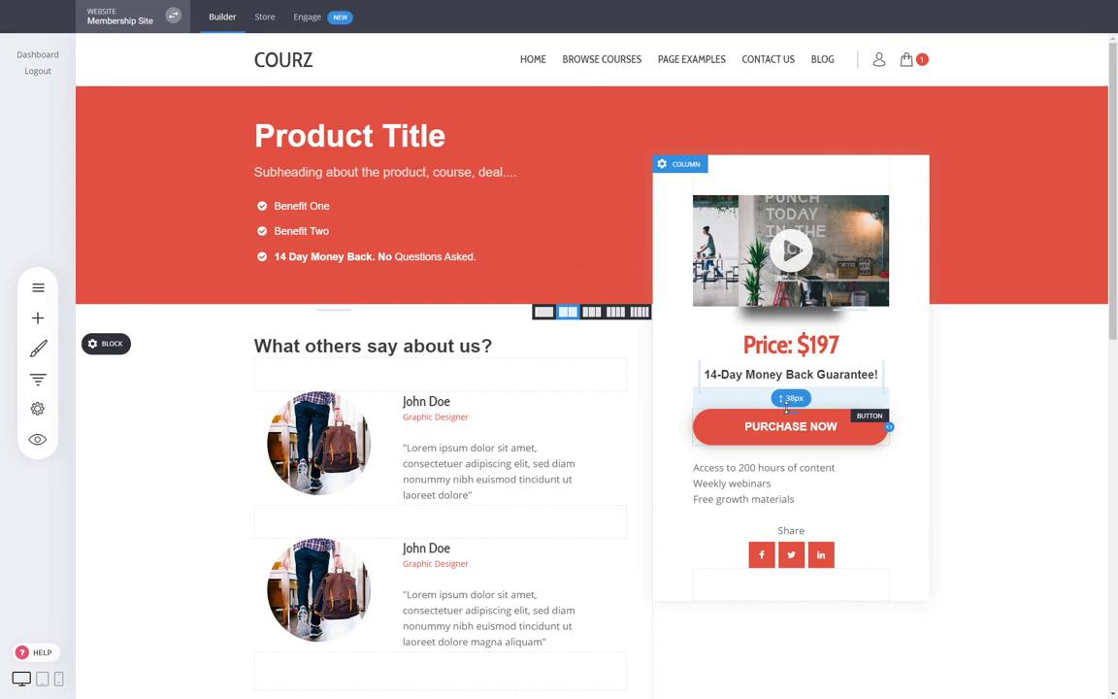
click(38, 378)
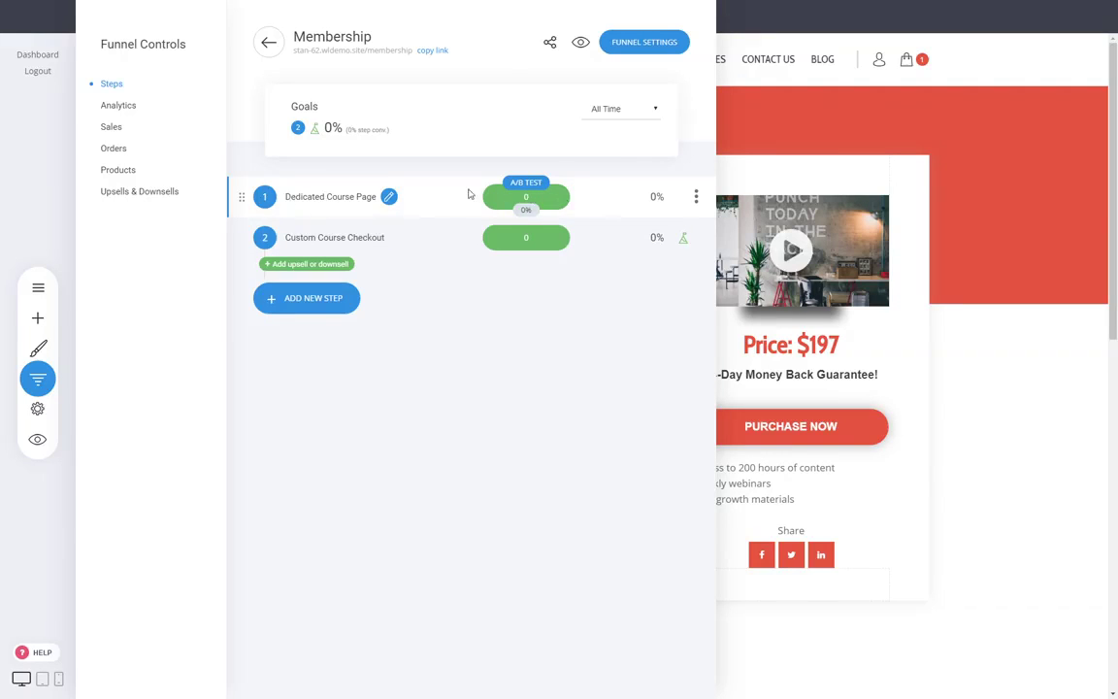
click(525, 190)
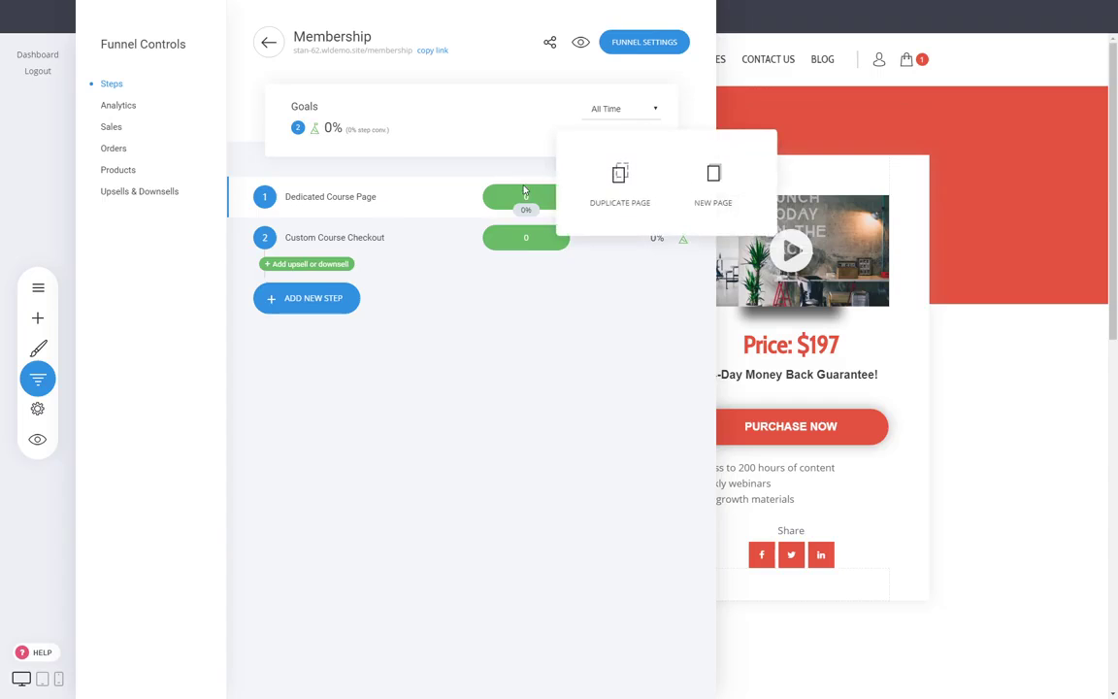
click(619, 184)
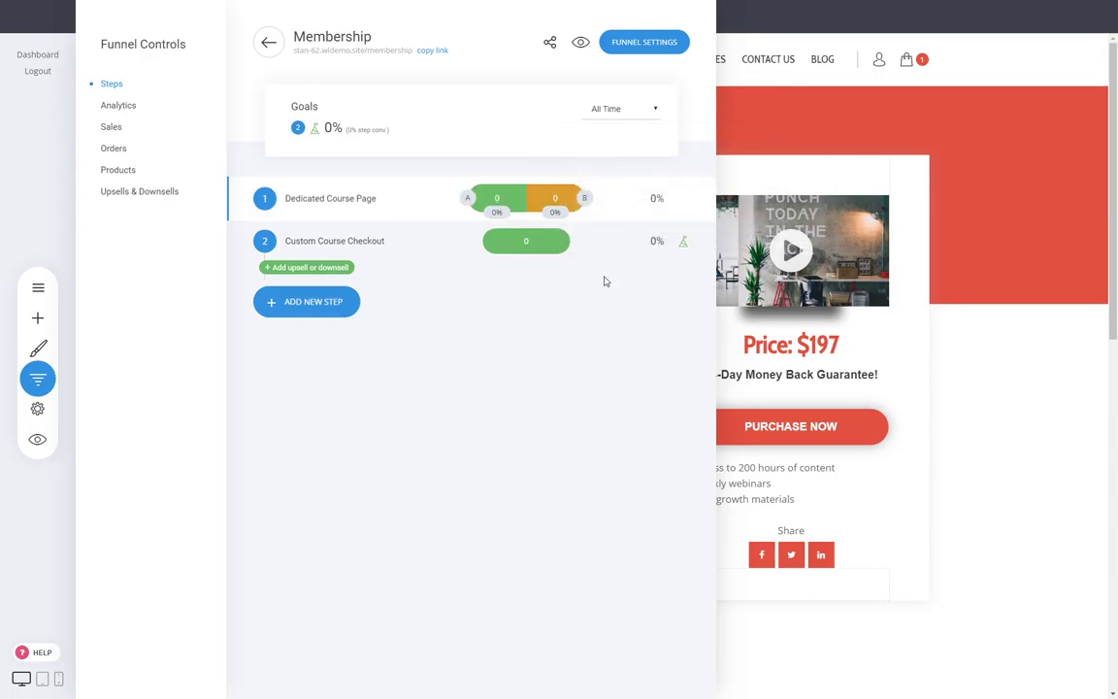
- On variant B, widen the pricing column, reduce its side spacing to 5% beside the video, and save the changes
click(586, 202)
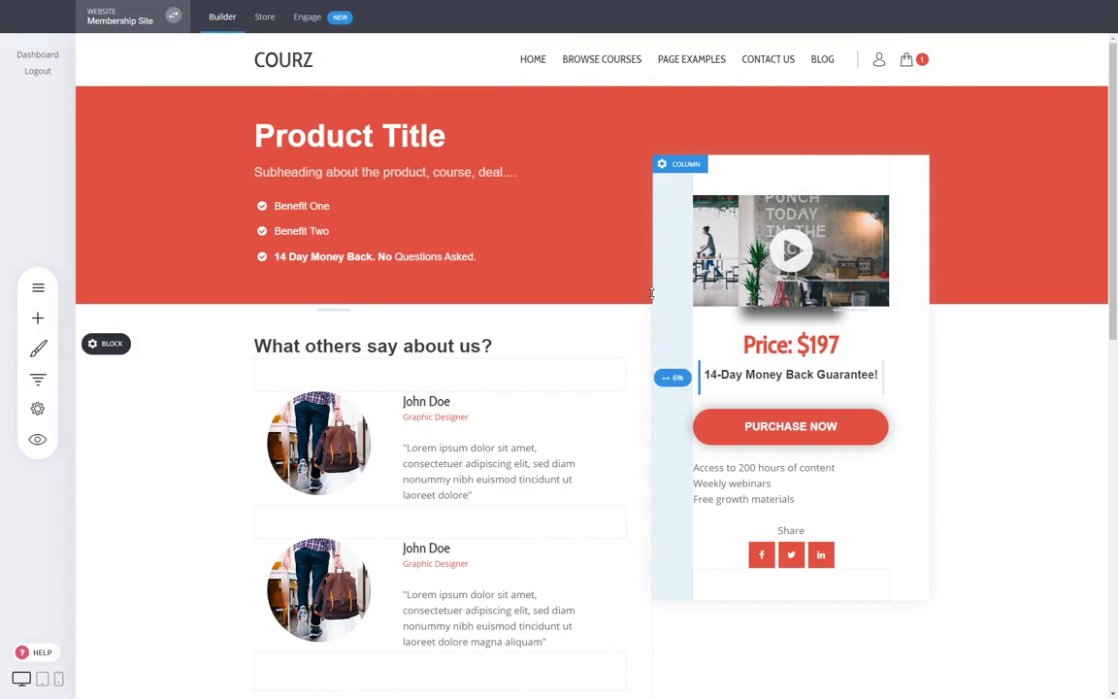
drag(654, 402, 622, 402)
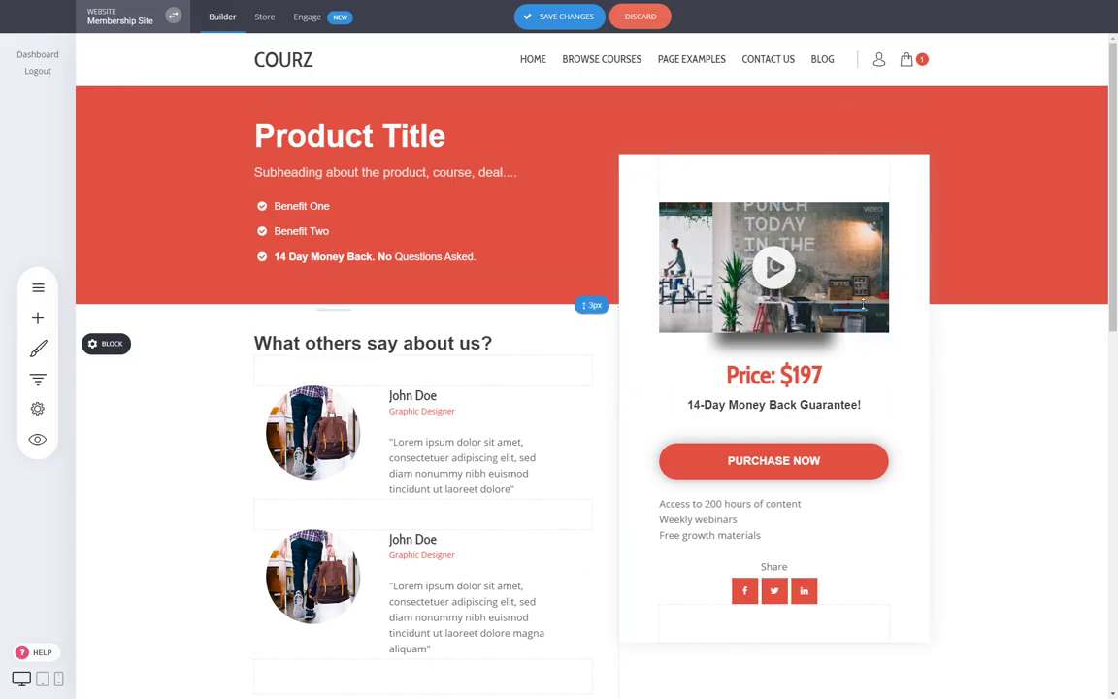
drag(903, 272, 917, 272)
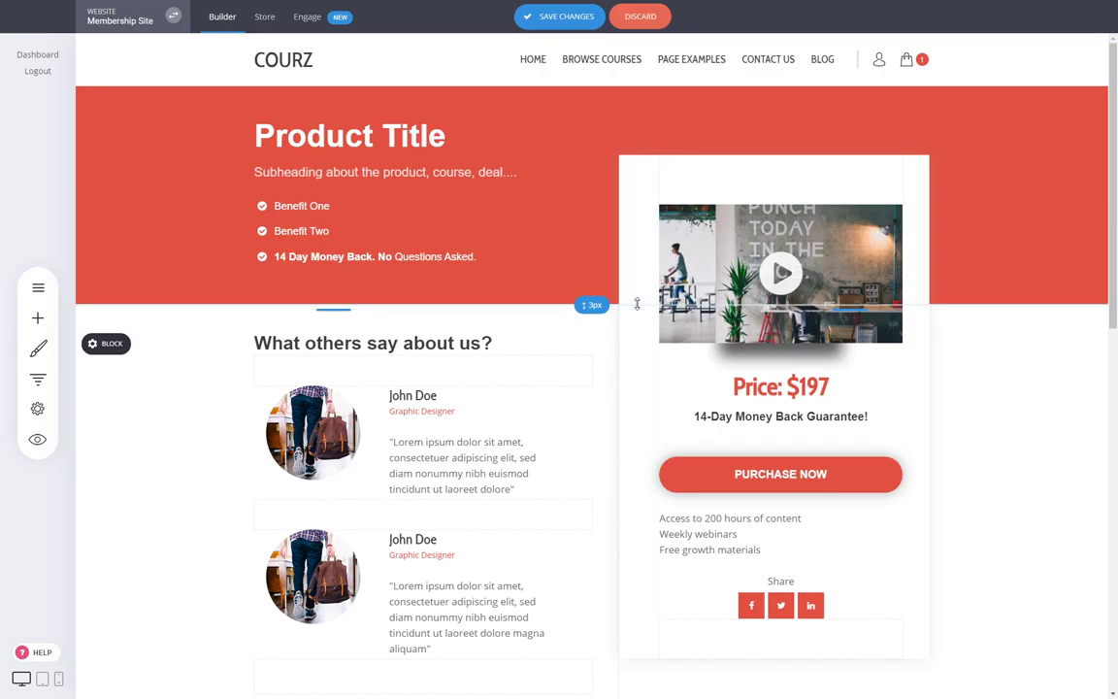
drag(640, 322, 634, 327)
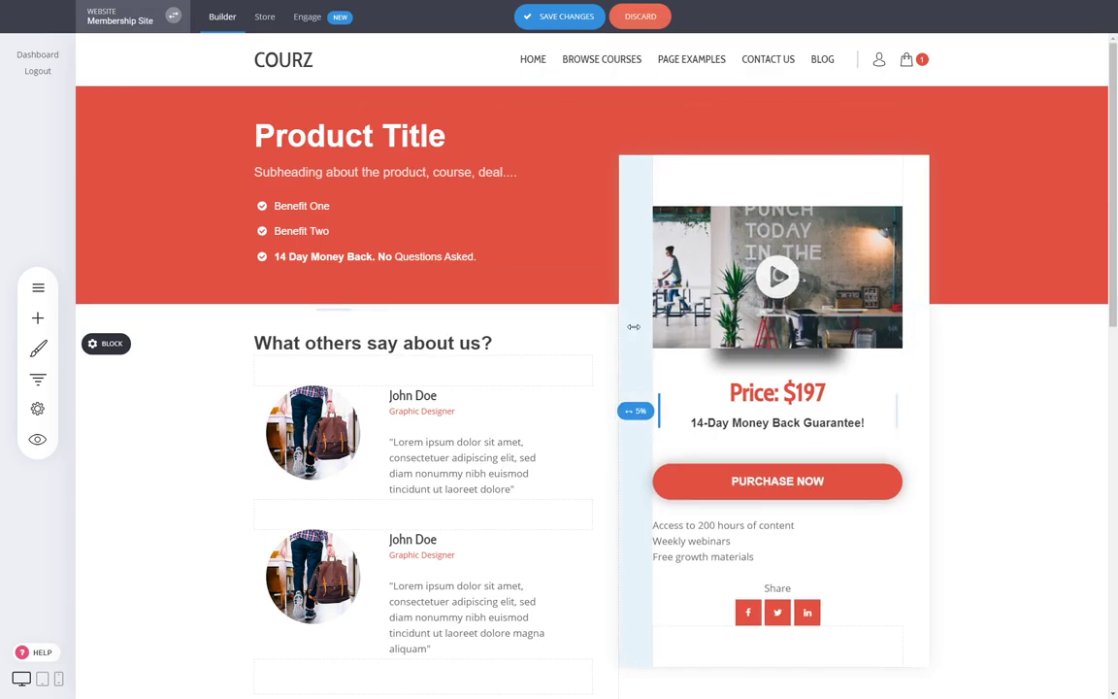
click(434, 139)
click(951, 447)
click(578, 17)
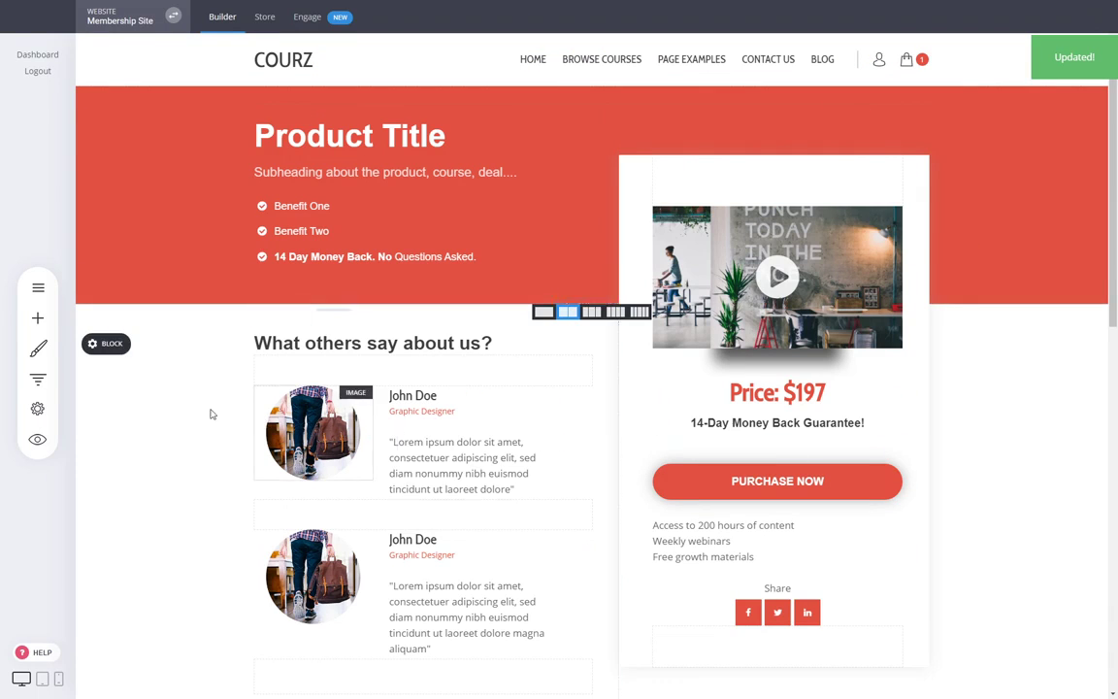
- View variant A of the Dedicated Course Page, and open the funnel's Custom Course Checkout page
click(38, 378)
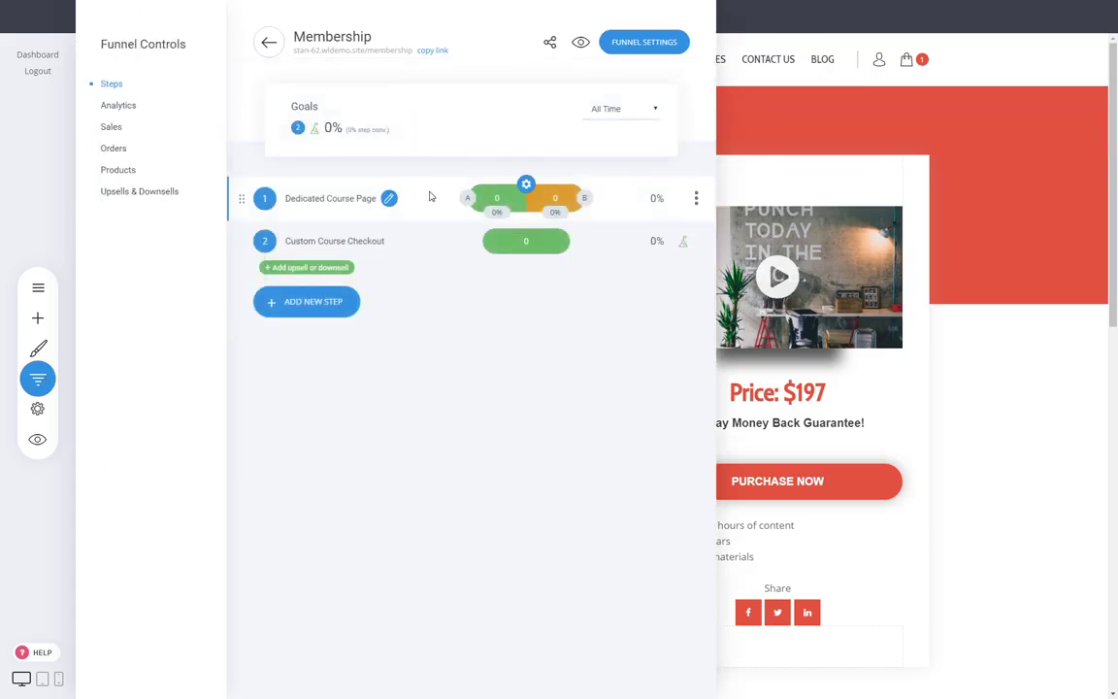
click(470, 200)
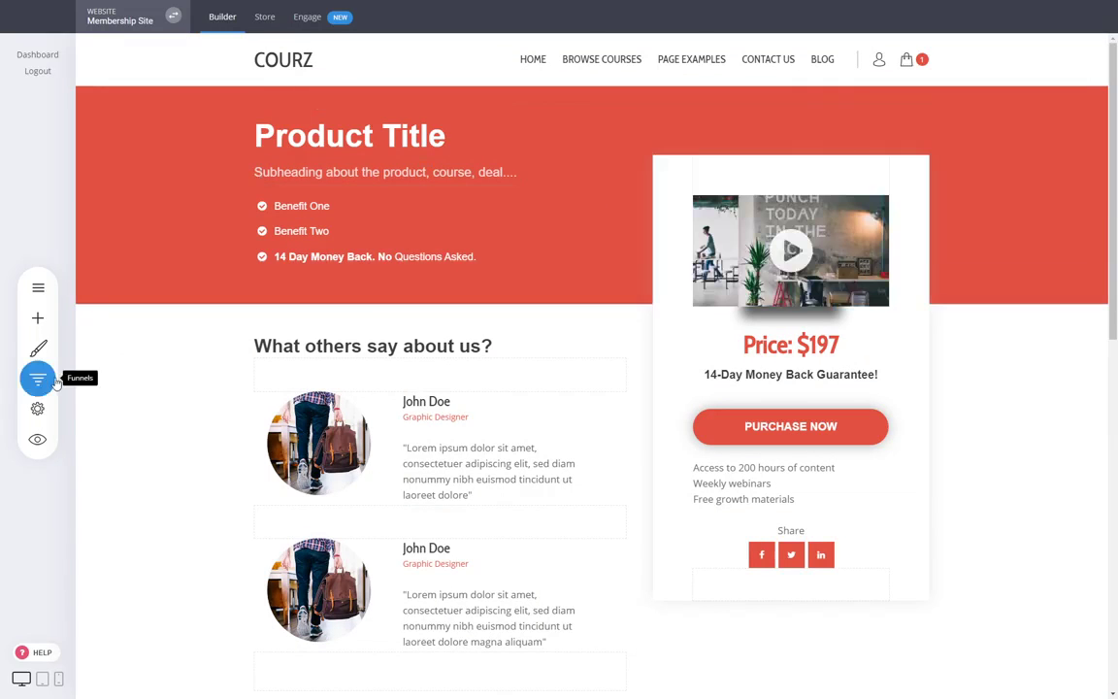
click(38, 377)
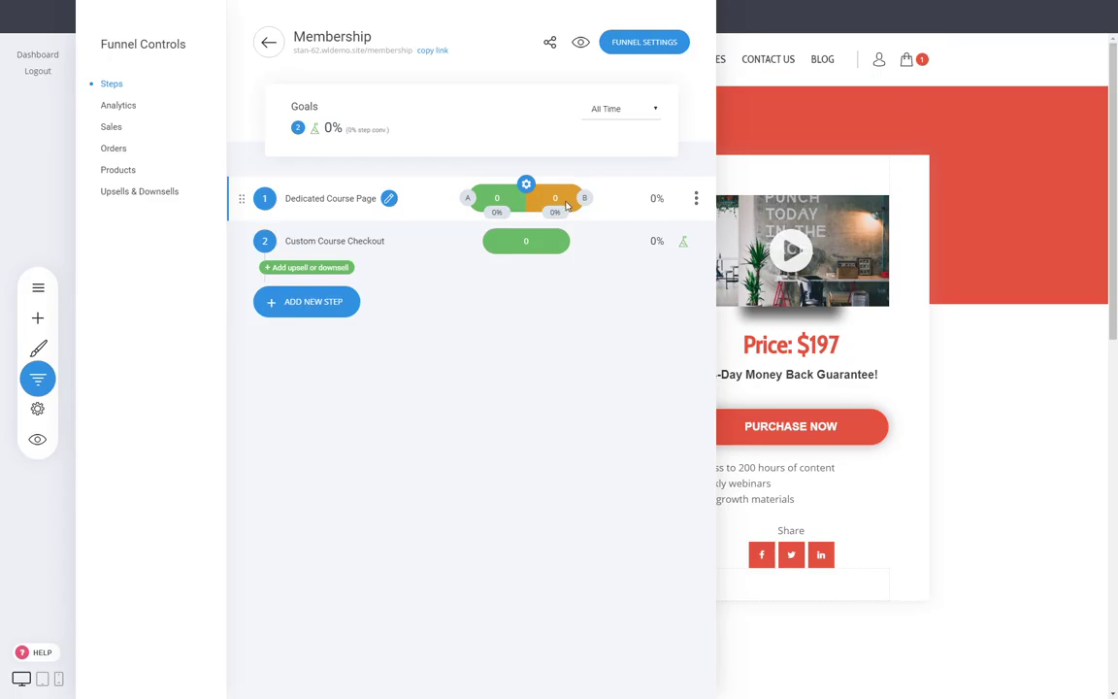
click(350, 242)
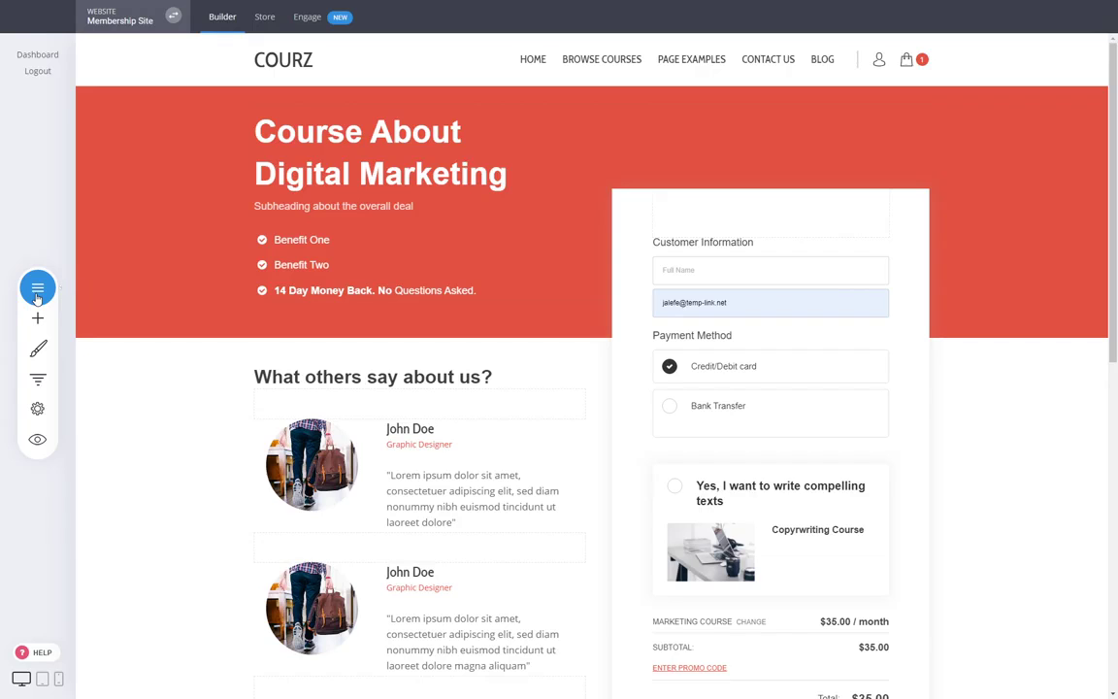
- Review the Membership funnel's sales statistics and its upsell and downsell statistics
click(37, 378)
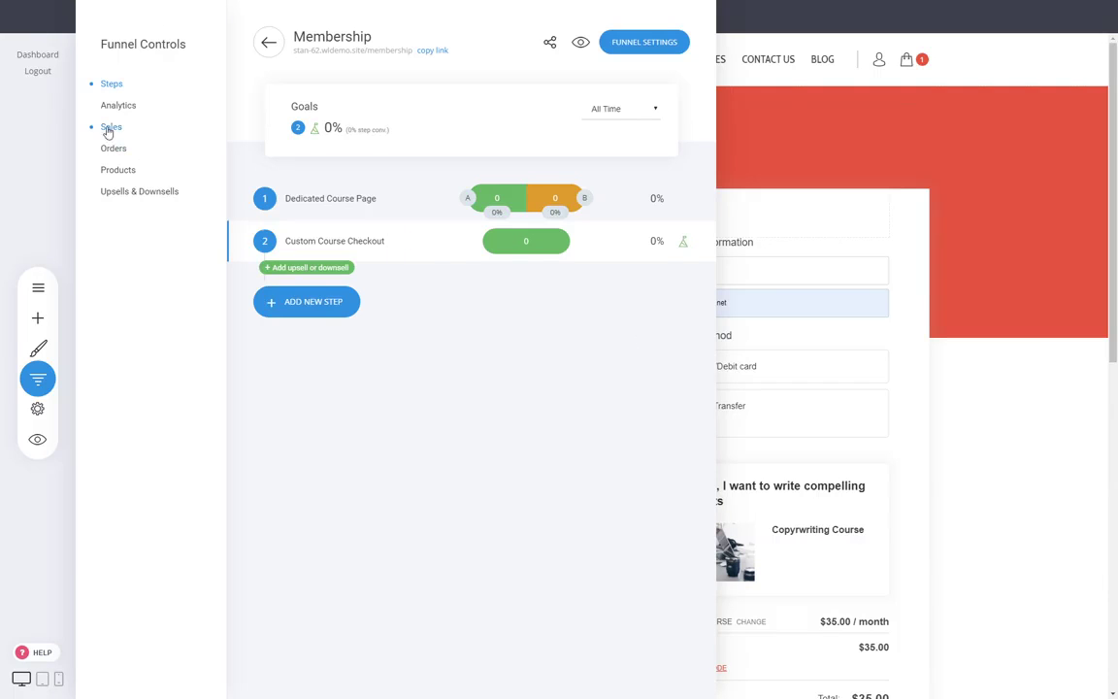
click(109, 129)
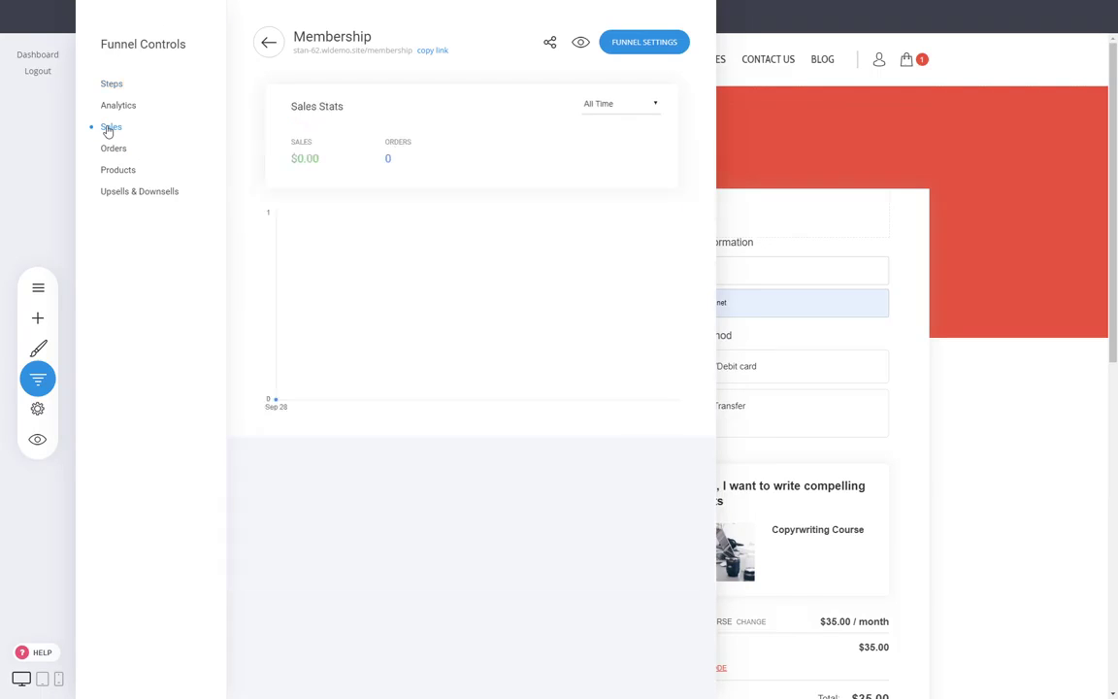
click(127, 193)
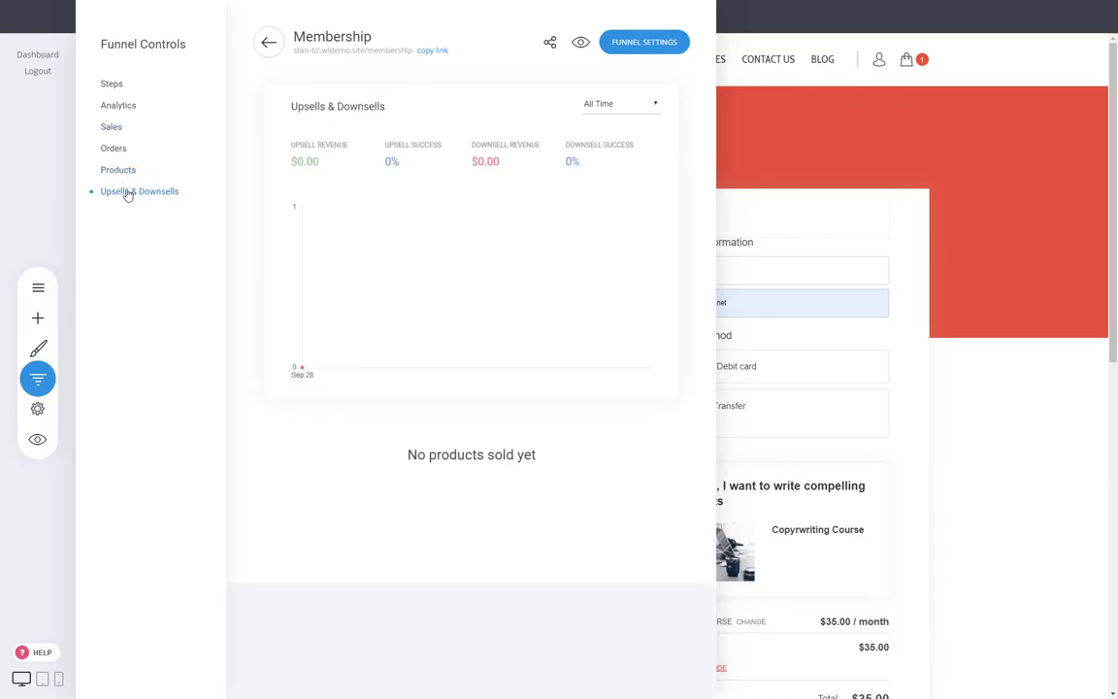
click(269, 43)
click(184, 164)
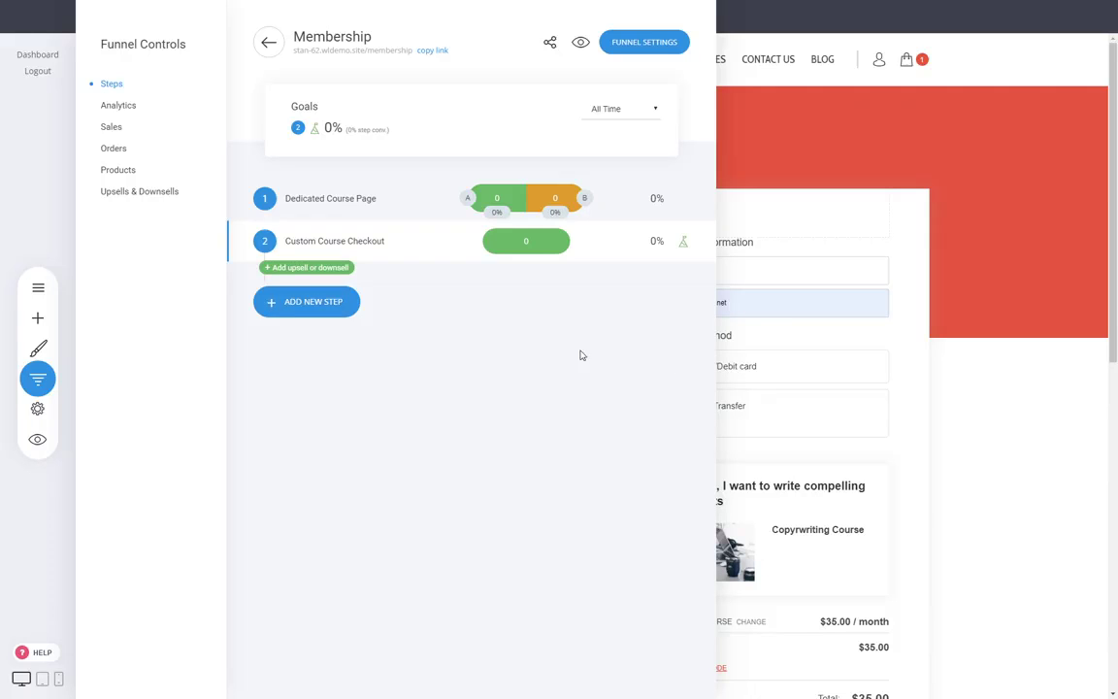
click(897, 373)
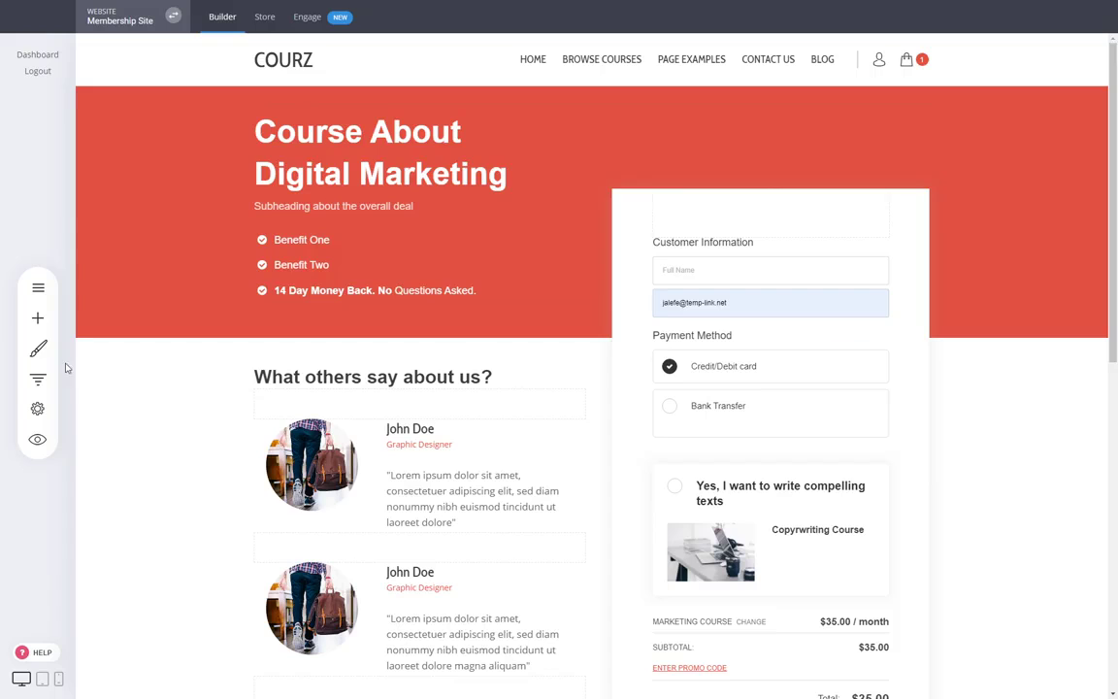
- Add an upsell page named Upsell under the Custom Course Checkout step, using the red headline and book mockup template
click(37, 379)
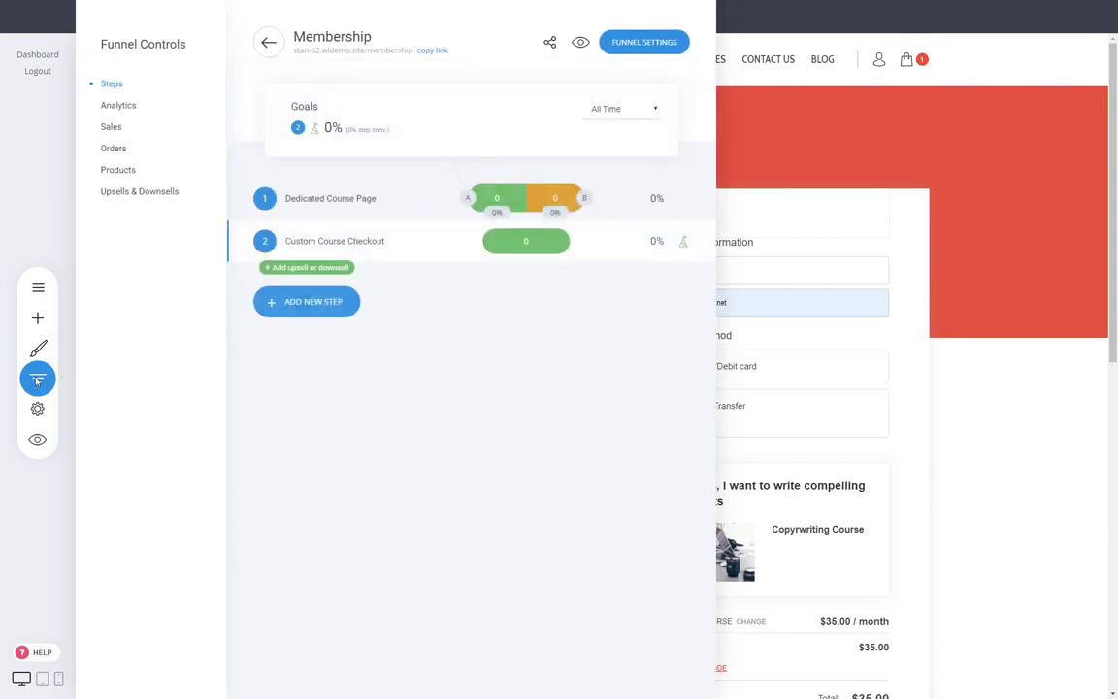
click(295, 269)
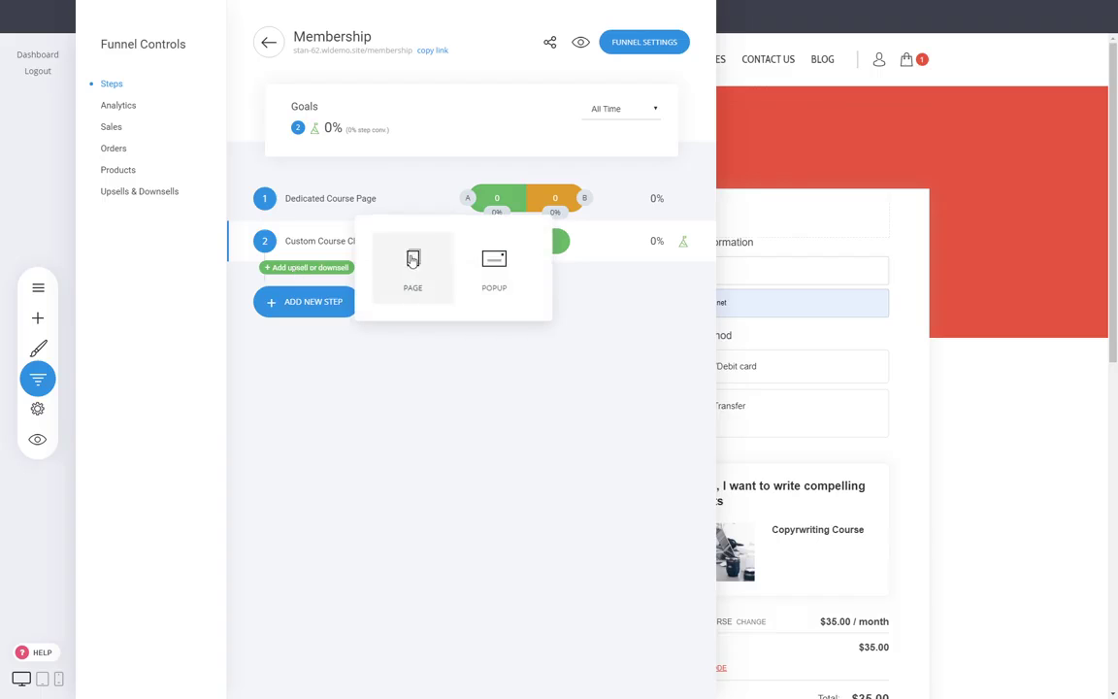
click(412, 260)
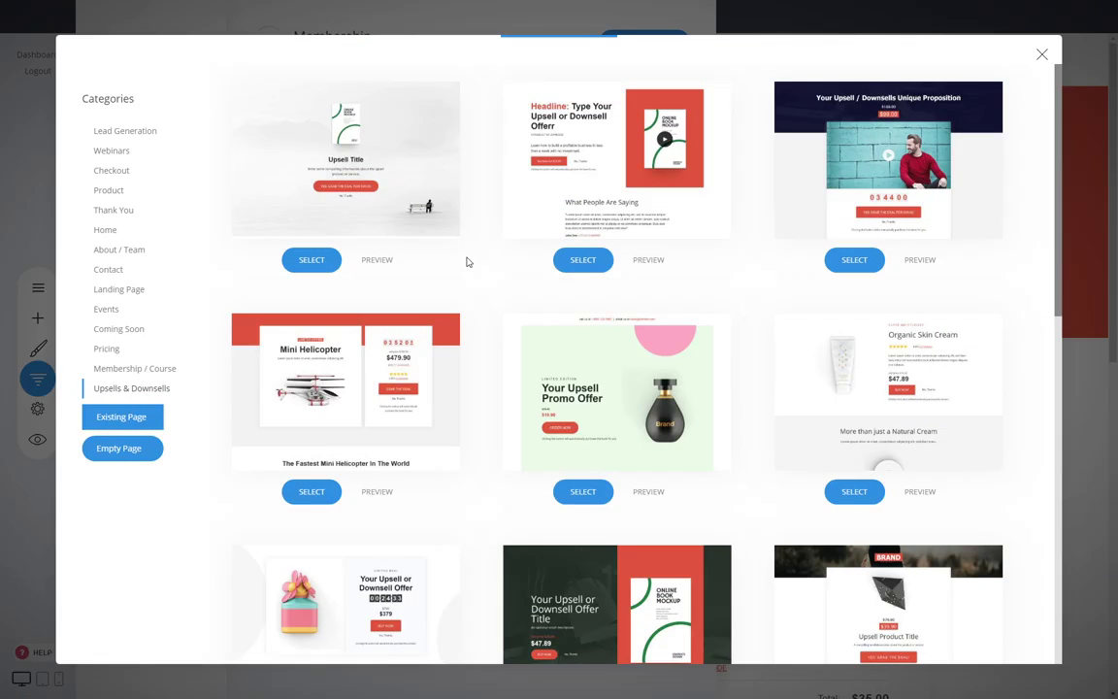
scroll(476, 264, down, 6)
scroll(484, 265, down, 2)
scroll(485, 265, up, 8)
click(581, 262)
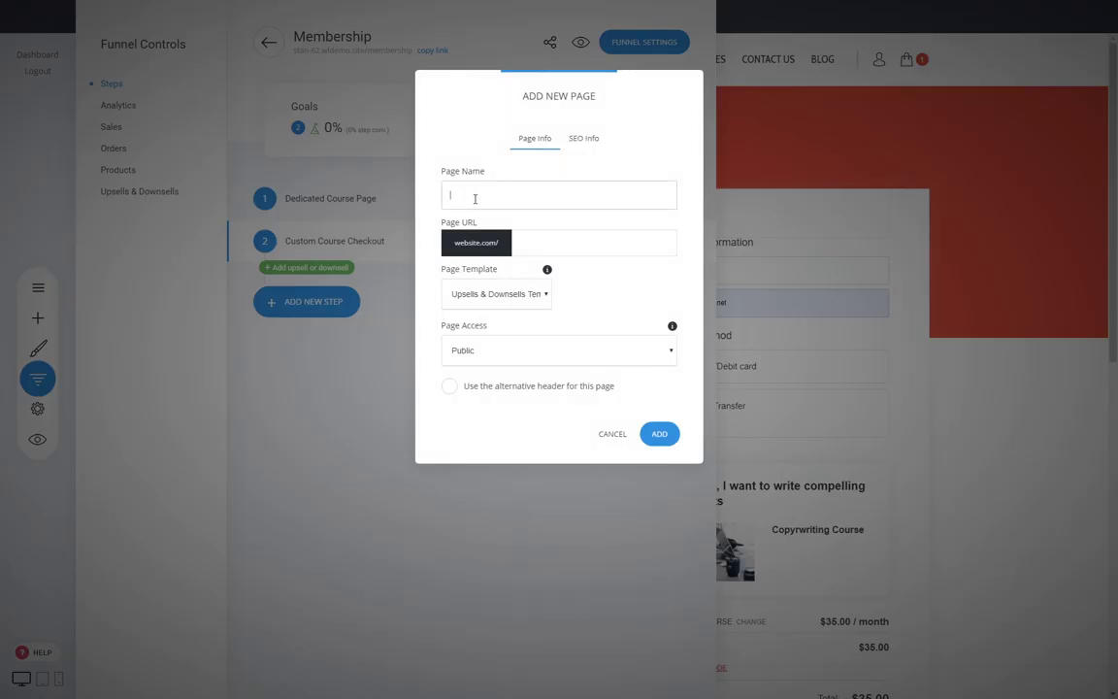
text(Upsell)
click(661, 433)
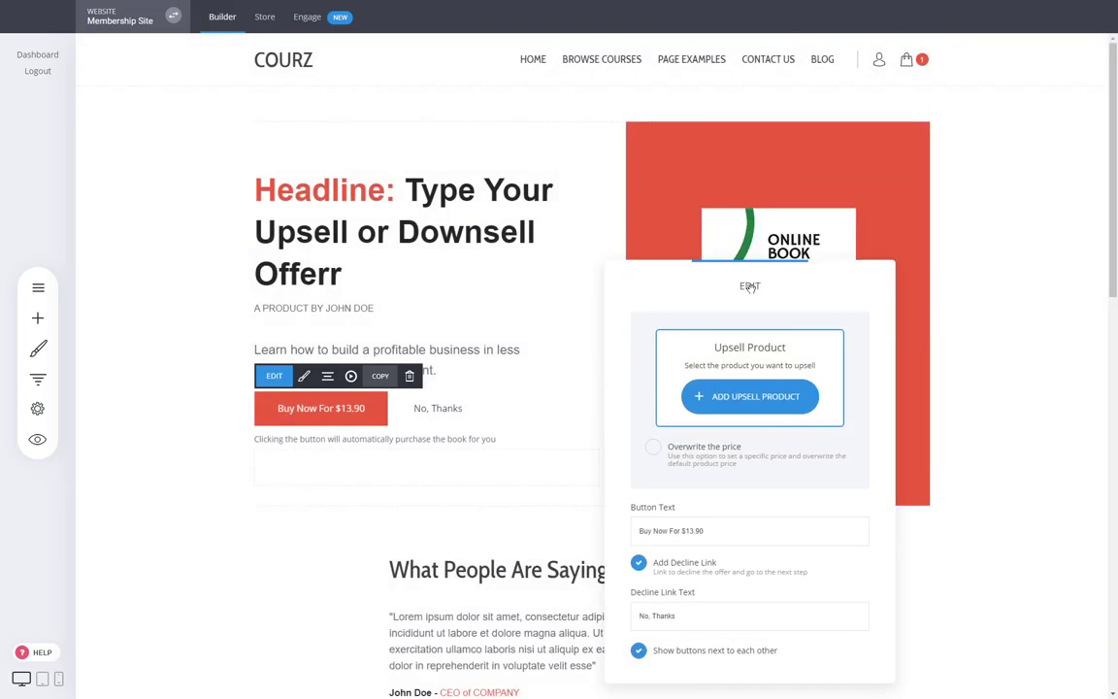
drag(752, 299, 757, 201)
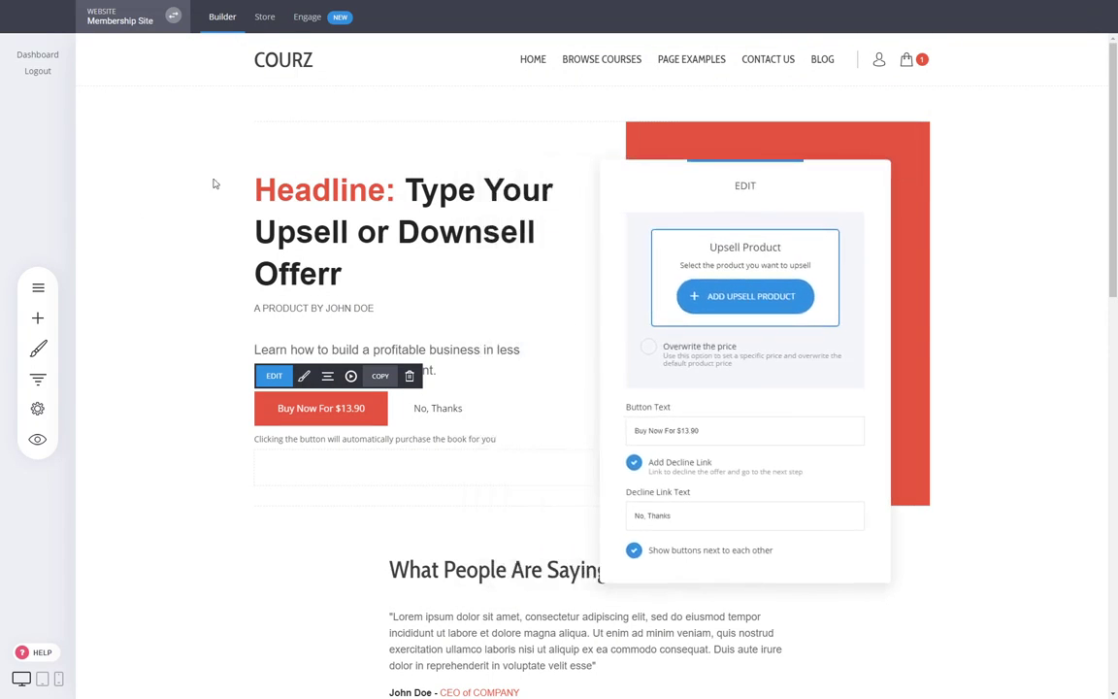
click(747, 295)
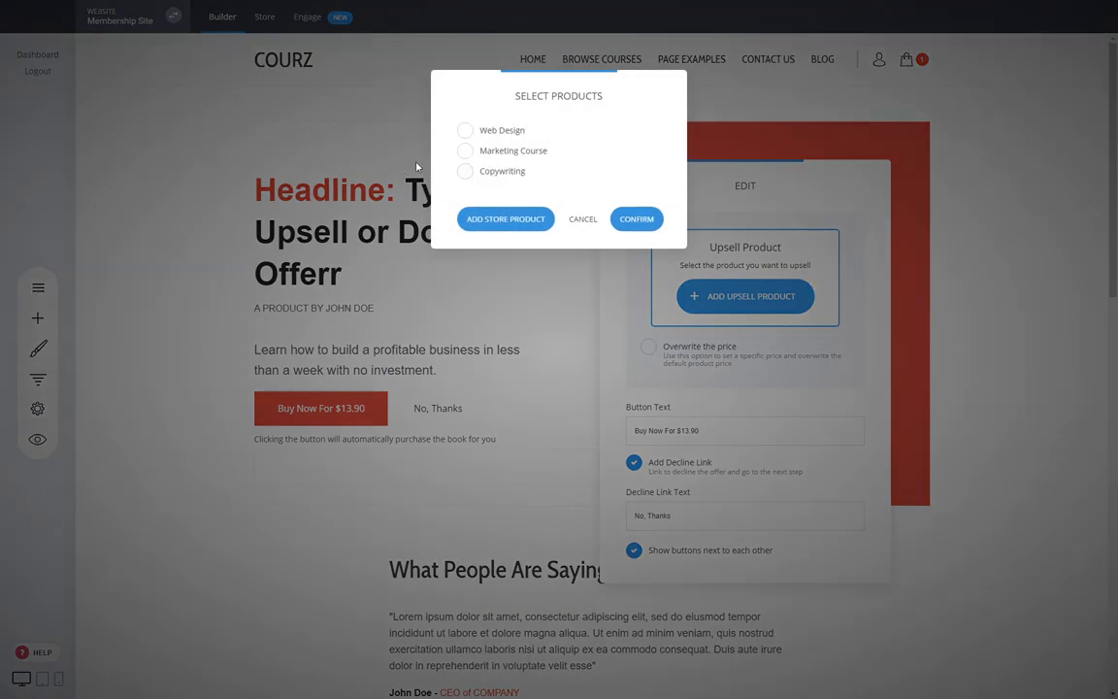
click(581, 220)
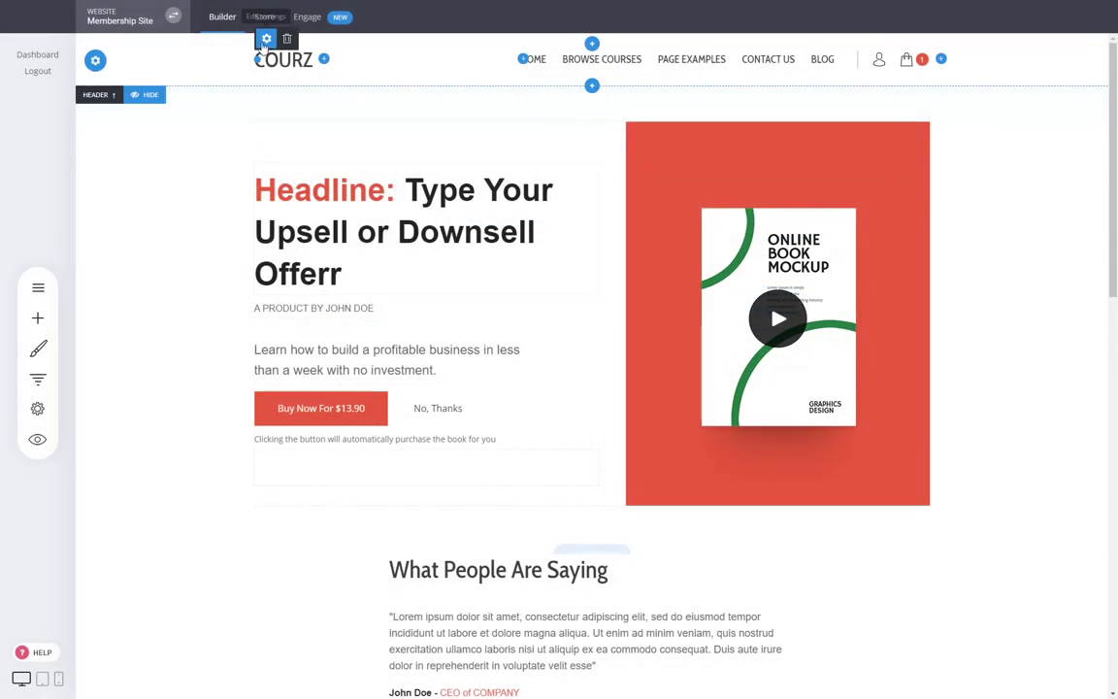
- Create a new digital product in the store and title it Digital
click(260, 19)
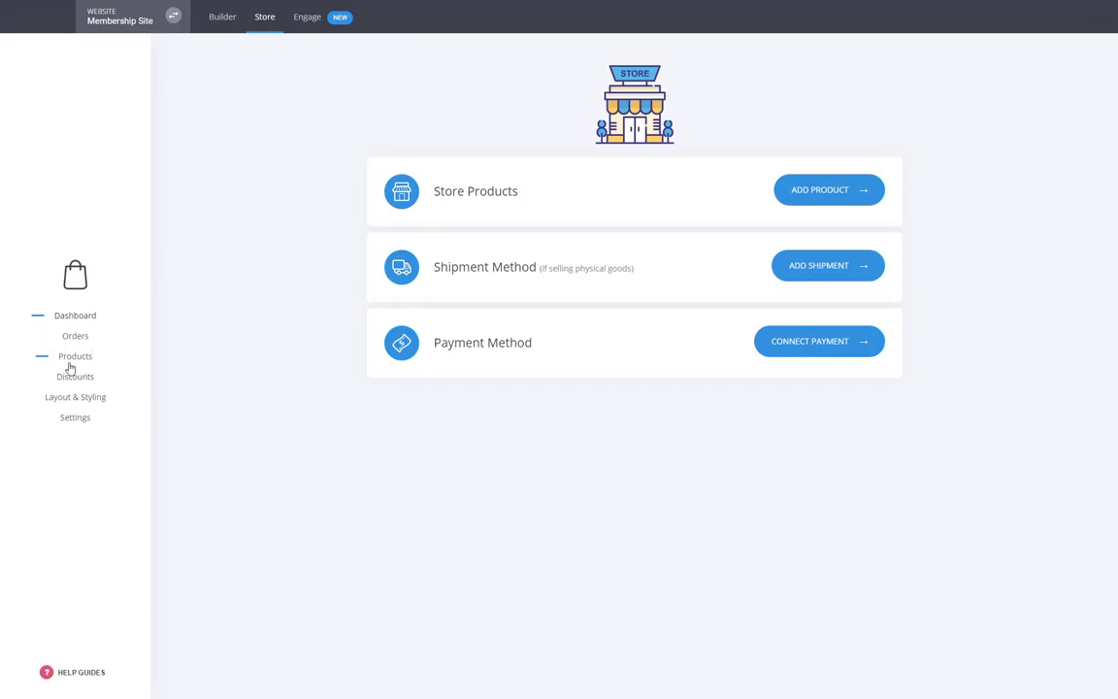
click(77, 359)
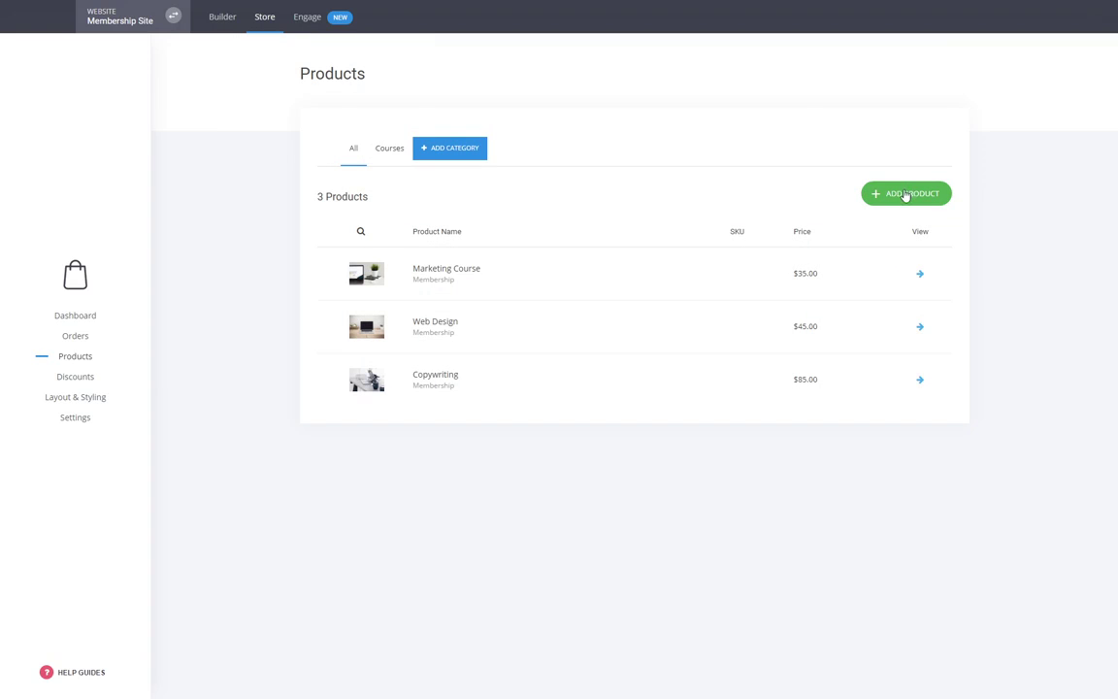
click(903, 196)
click(503, 140)
click(370, 173)
text(Digital)
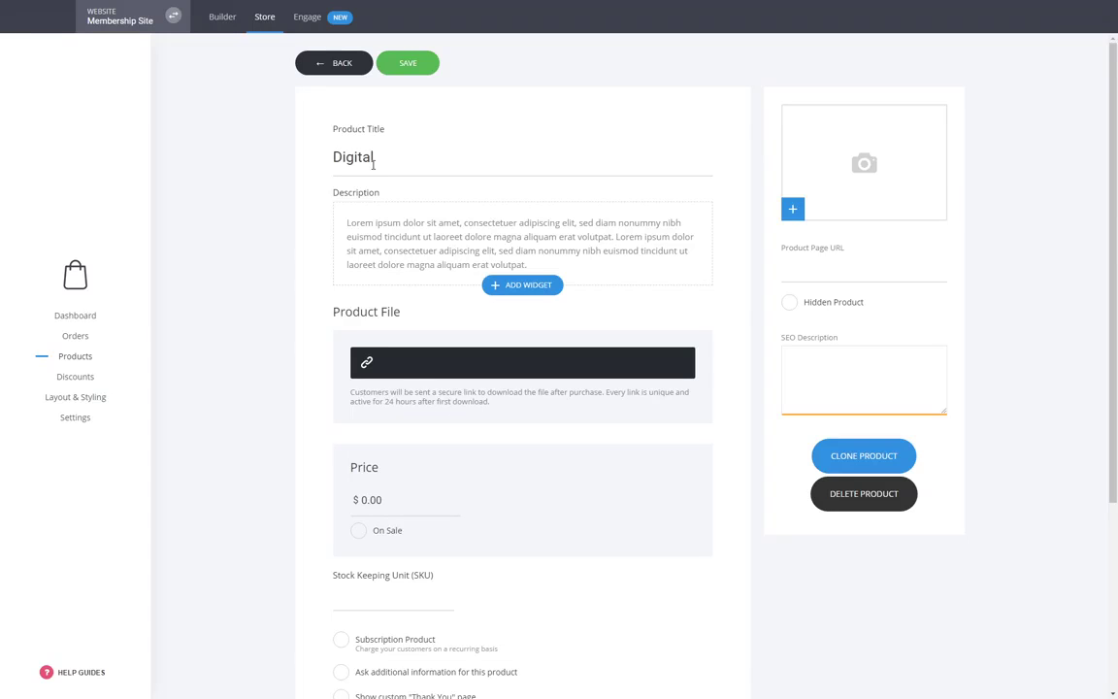
- Attach book.png from the Images folder as the Digital product's downloadable file
click(394, 367)
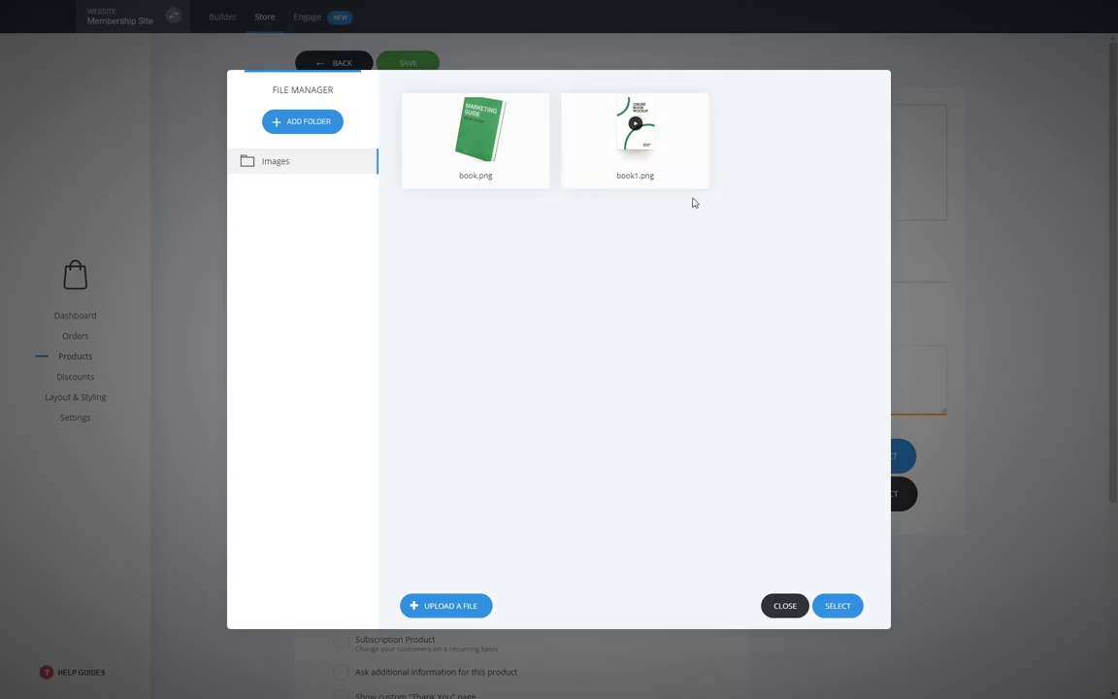
mouse_move(505, 152)
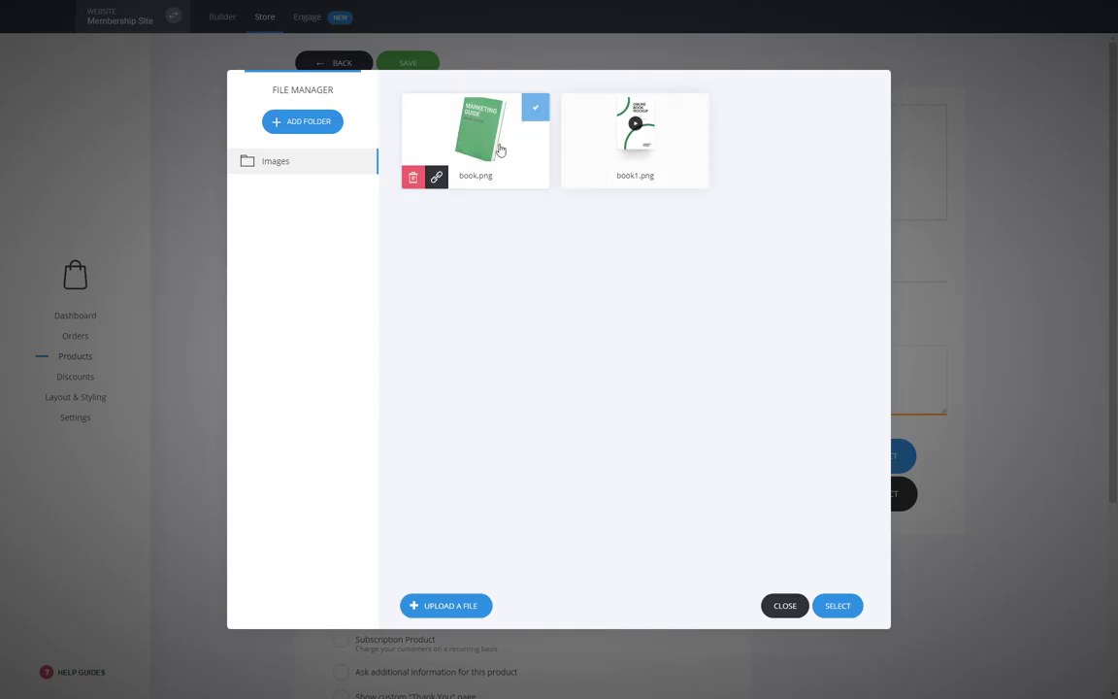
click(535, 108)
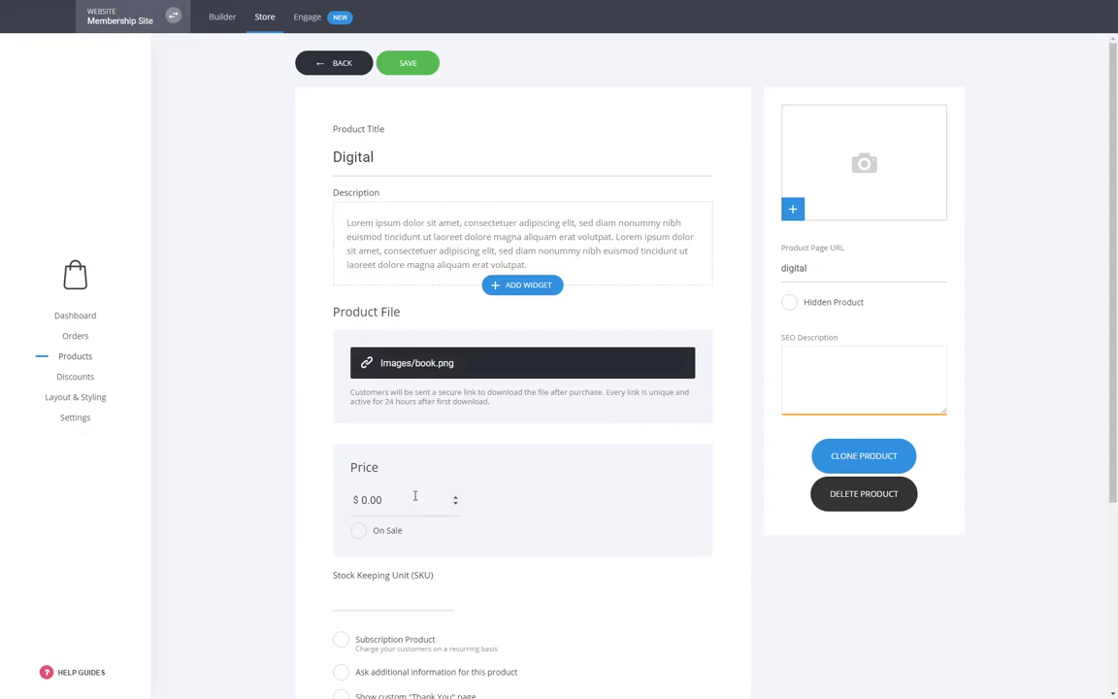
- Set the Digital product's price to $50.00 and use the green Marketing Guide book picture as its image
drag(414, 496, 362, 496)
text(5)
click(858, 189)
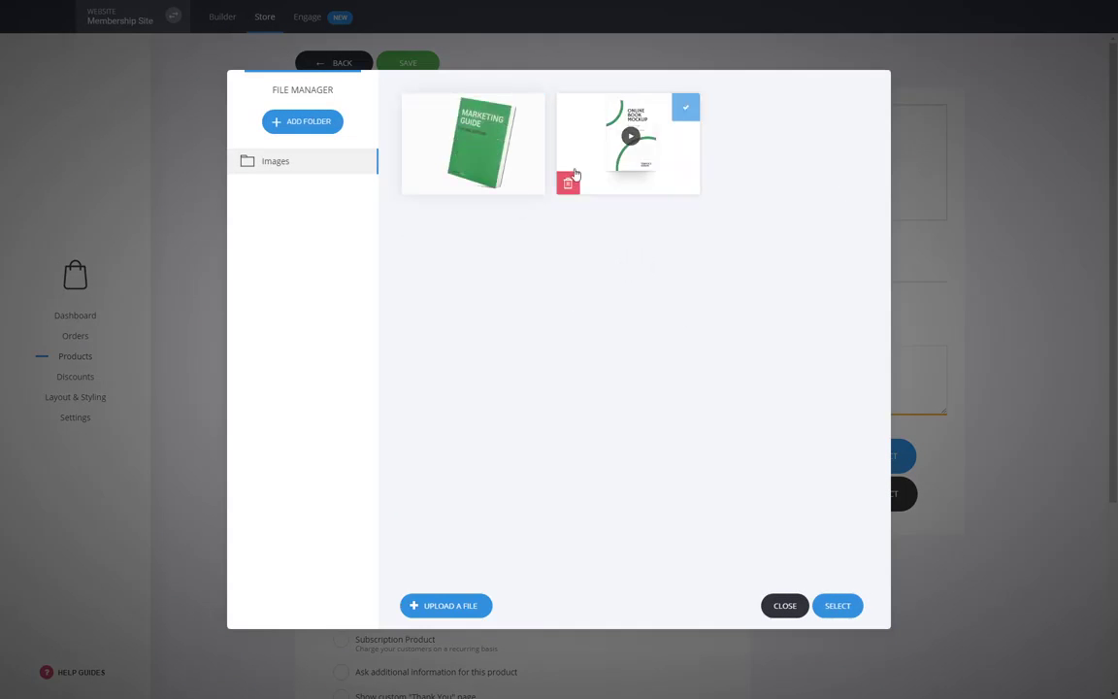
click(519, 170)
click(845, 604)
- Assign the Digital product to the Courses category and save the product
scroll(539, 412, down, 5)
click(389, 510)
click(457, 145)
click(643, 233)
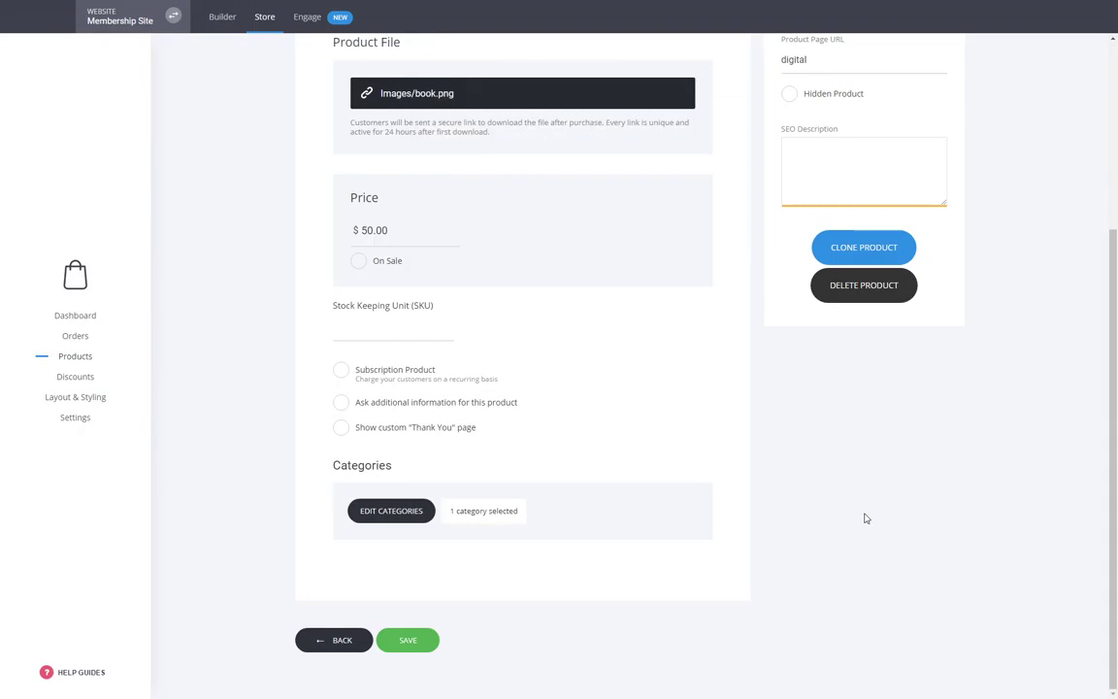
scroll(886, 547, up, 3)
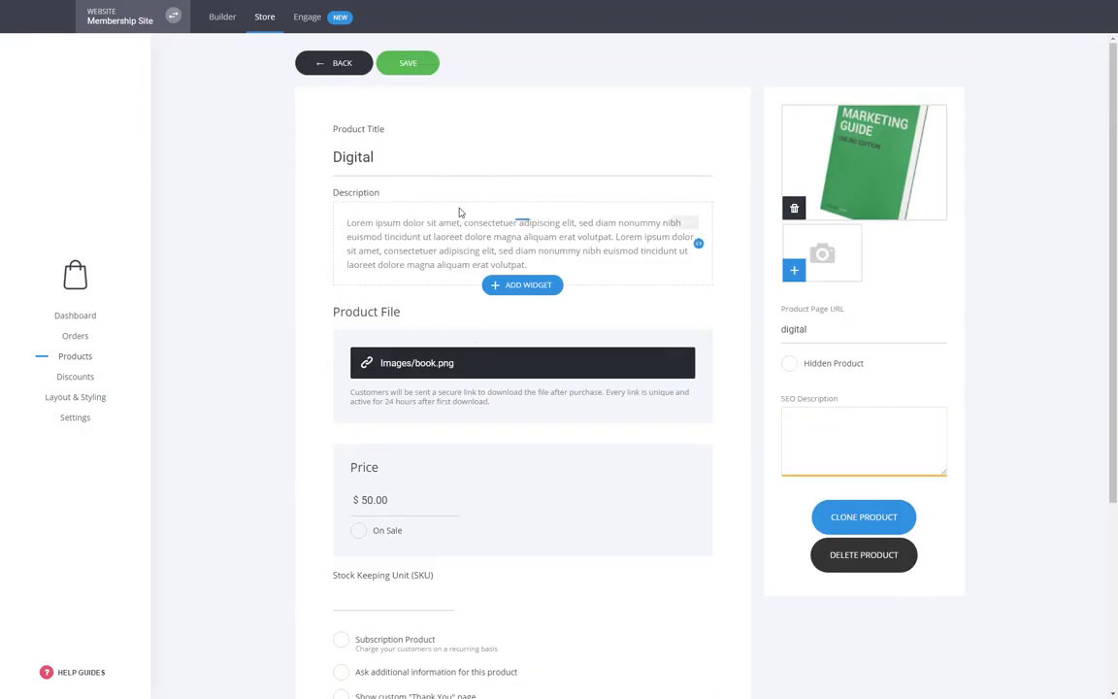
click(418, 65)
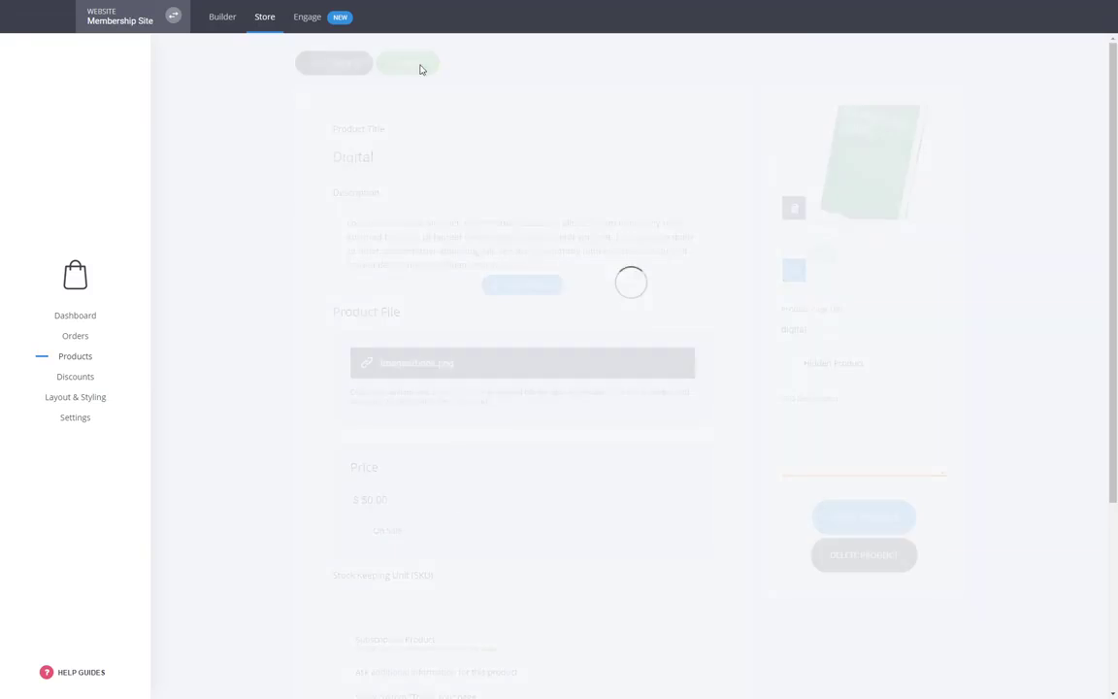
- Open the Membership funnel's Upsell page in the builder and set Digital as the upsell product of its buy button
click(222, 18)
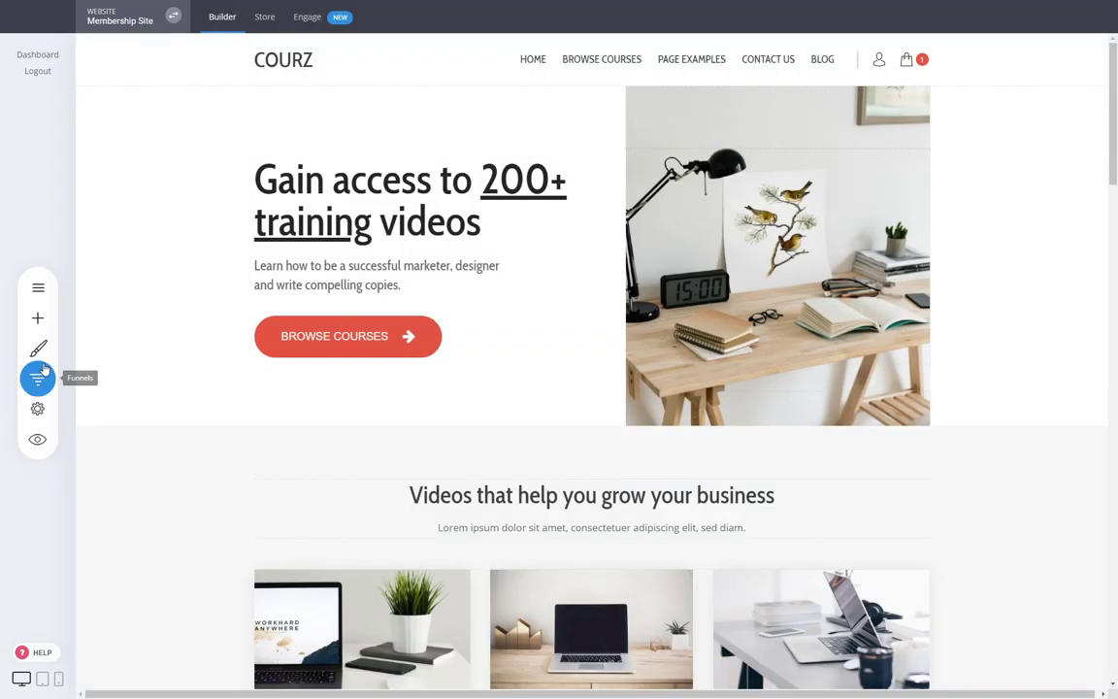
click(44, 369)
click(214, 179)
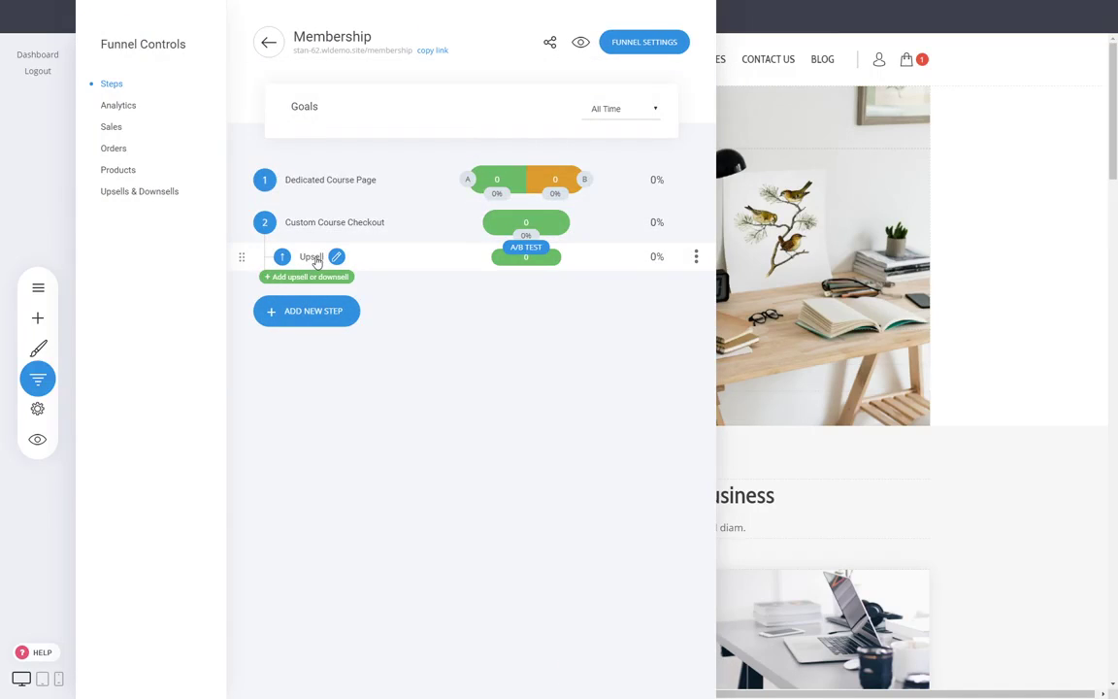
click(316, 260)
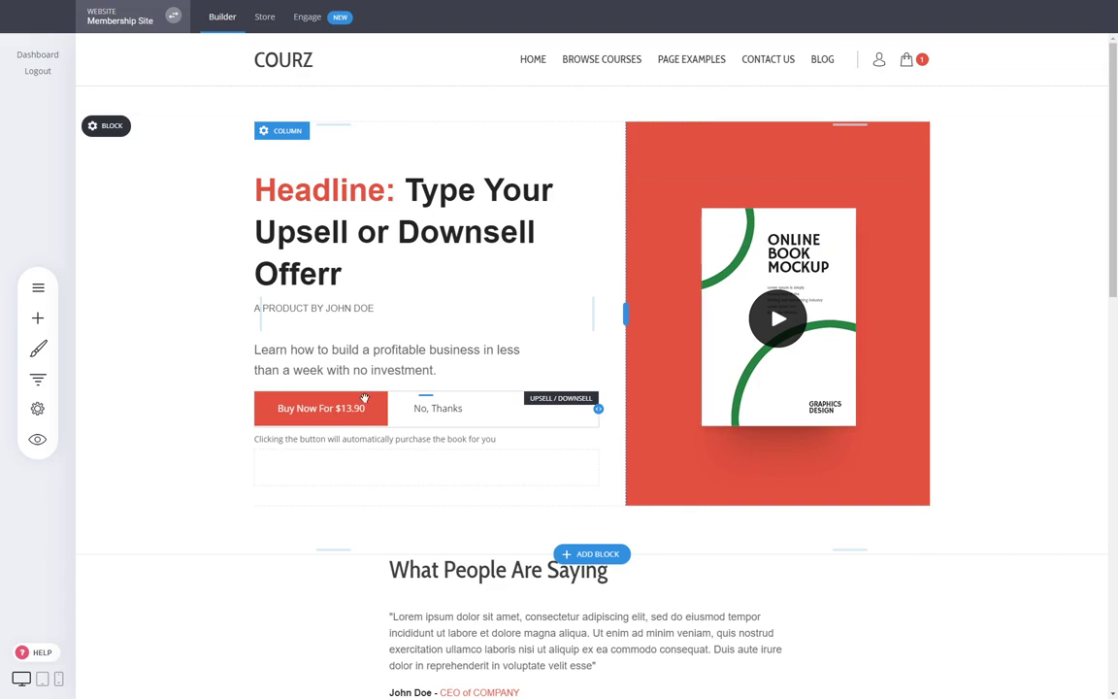
drag(370, 385, 372, 389)
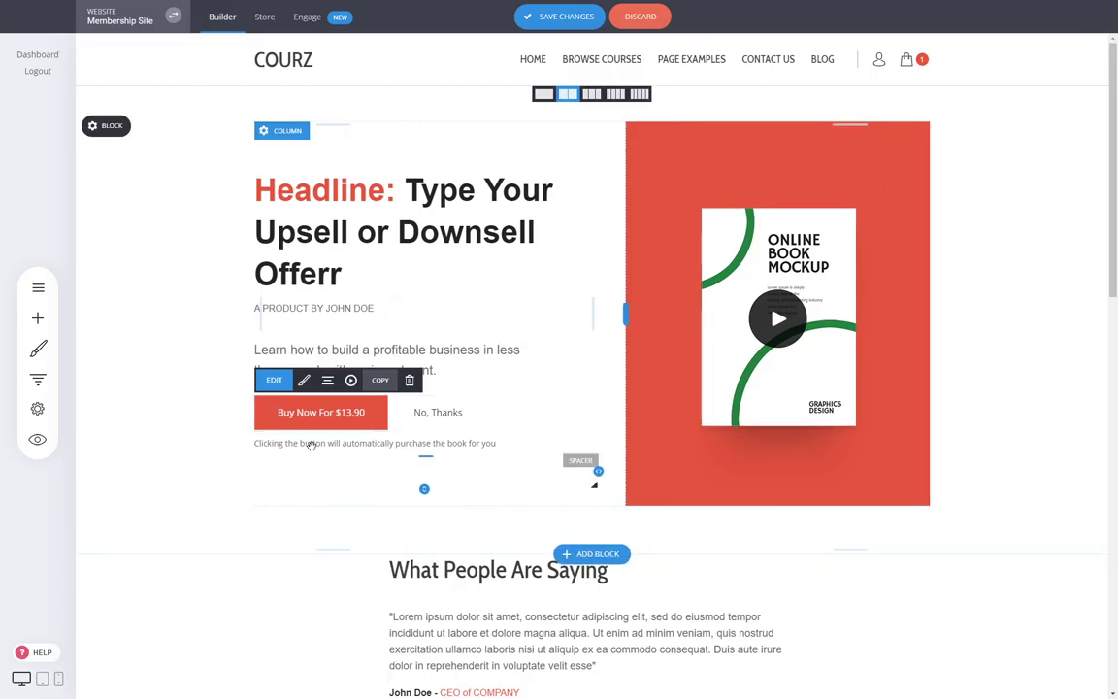
click(288, 387)
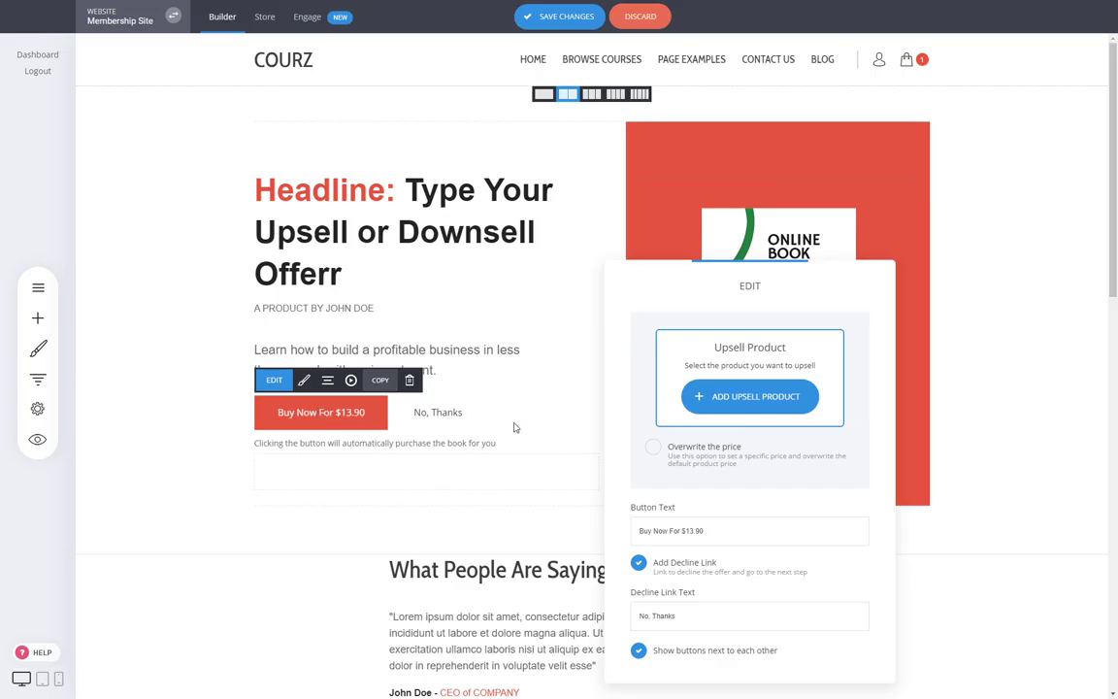
drag(729, 302, 689, 245)
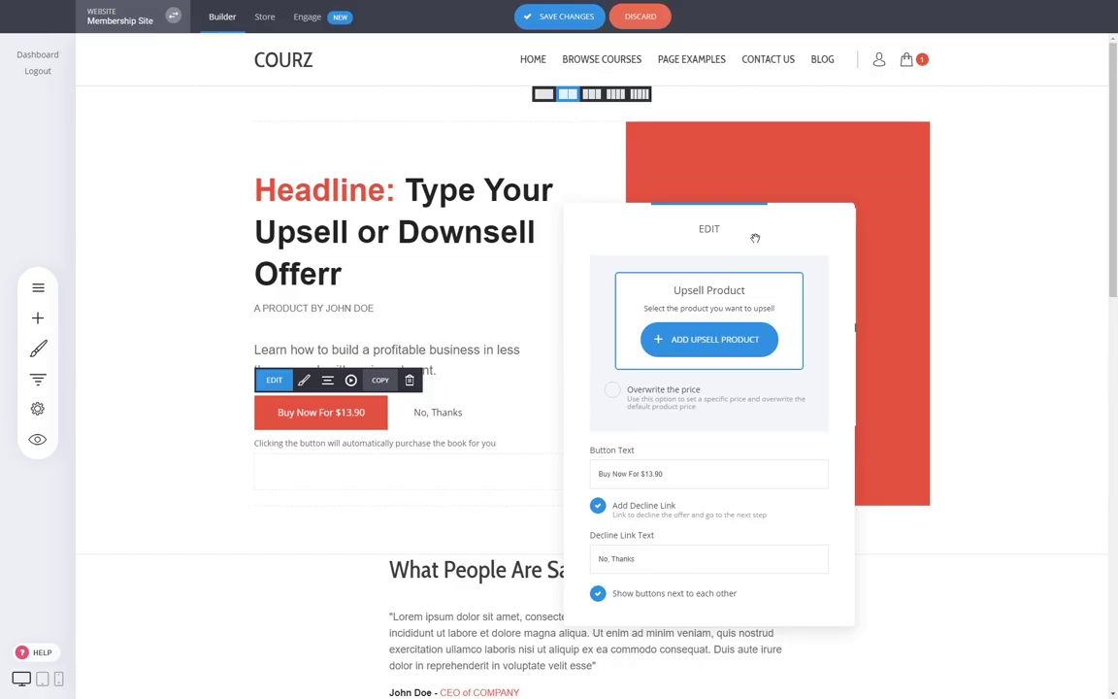
click(721, 341)
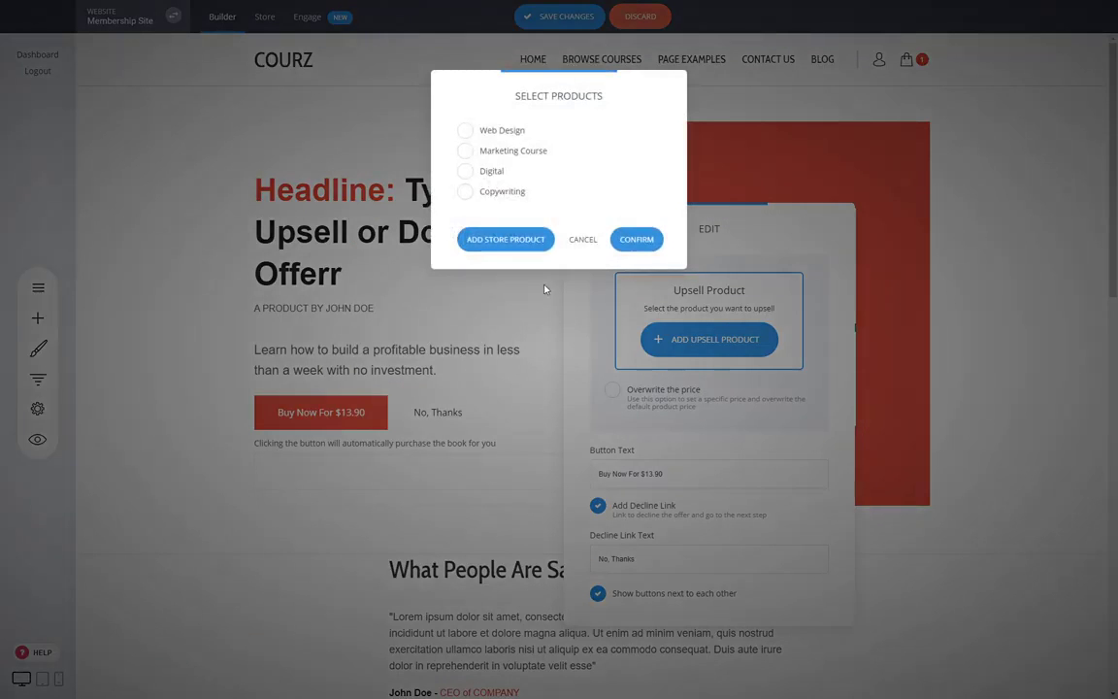
click(489, 173)
click(636, 240)
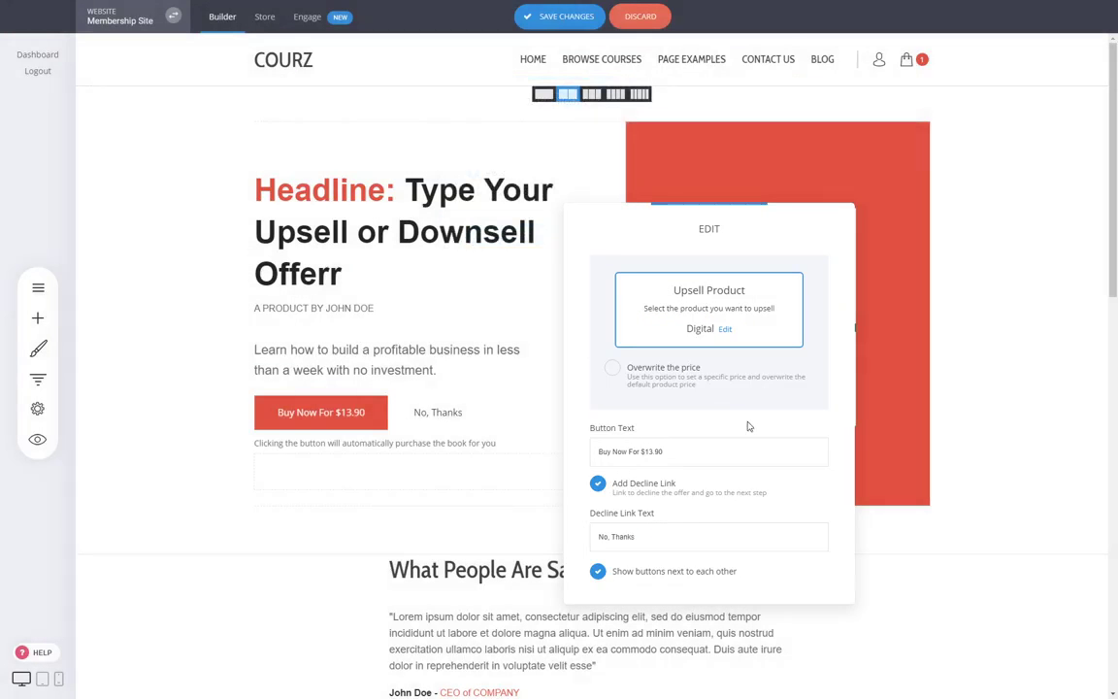
click(677, 371)
click(668, 435)
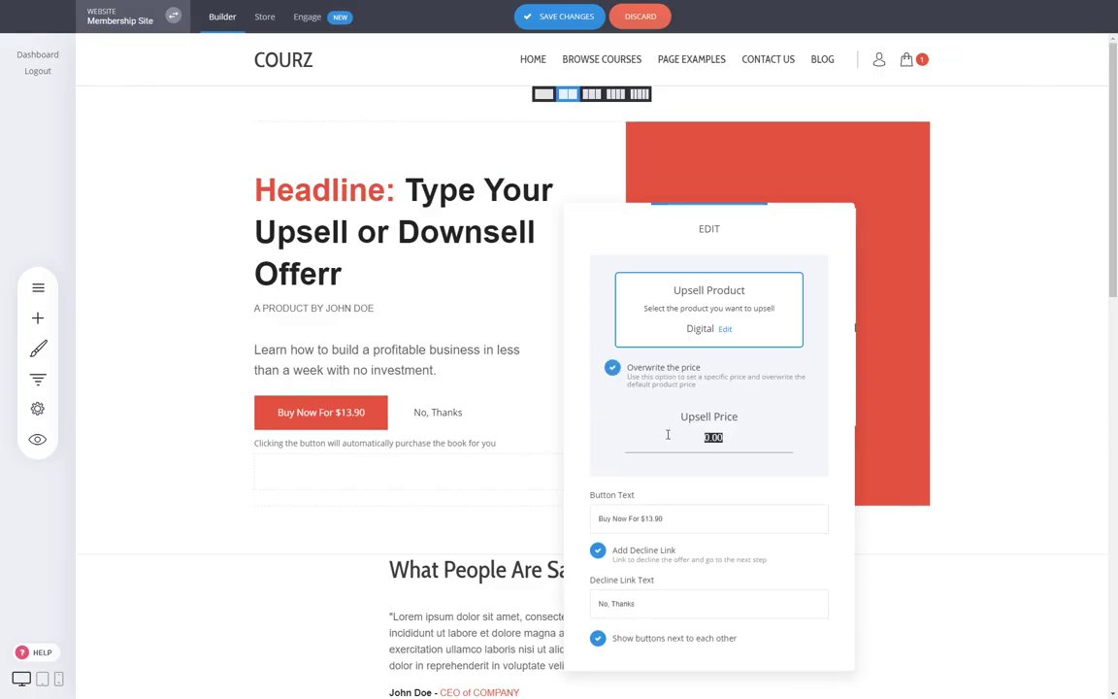
click(668, 371)
- Change the upsell button's text to "Buy Now For $50" and save the page changes
drag(665, 451, 642, 451)
text(5)
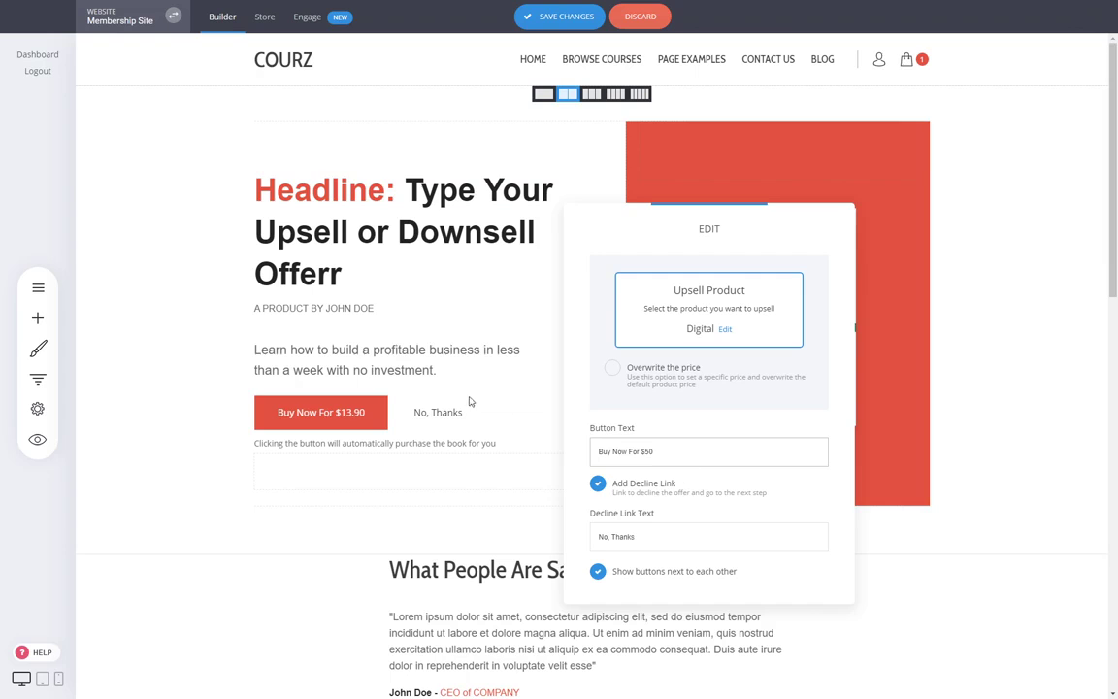
click(367, 421)
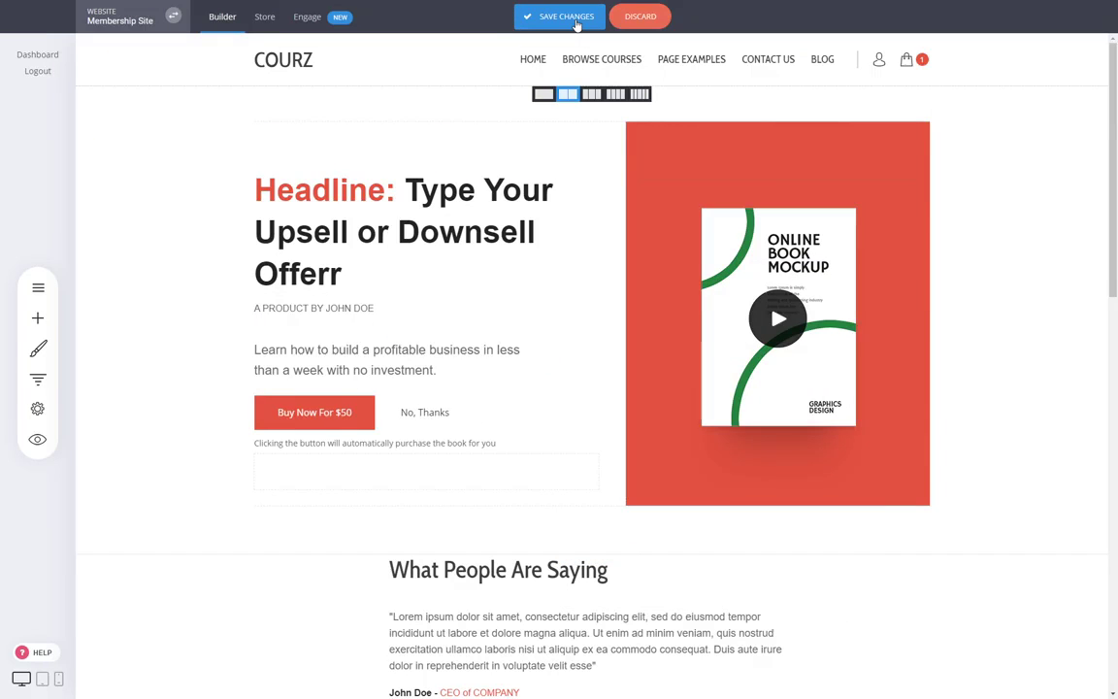
click(577, 24)
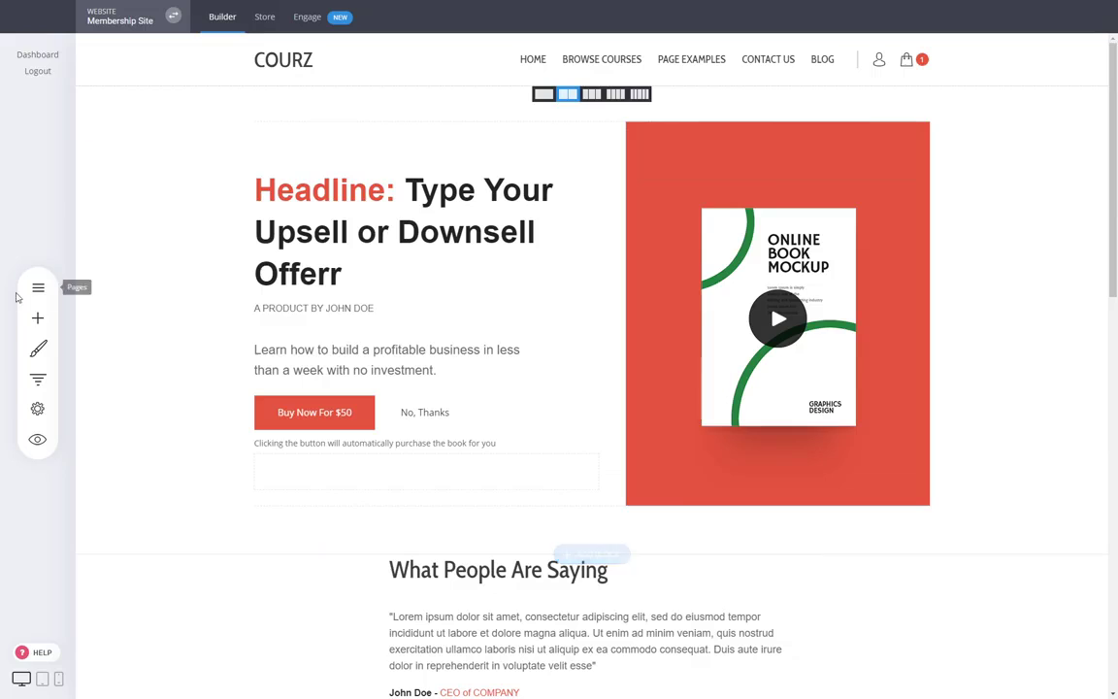
click(38, 379)
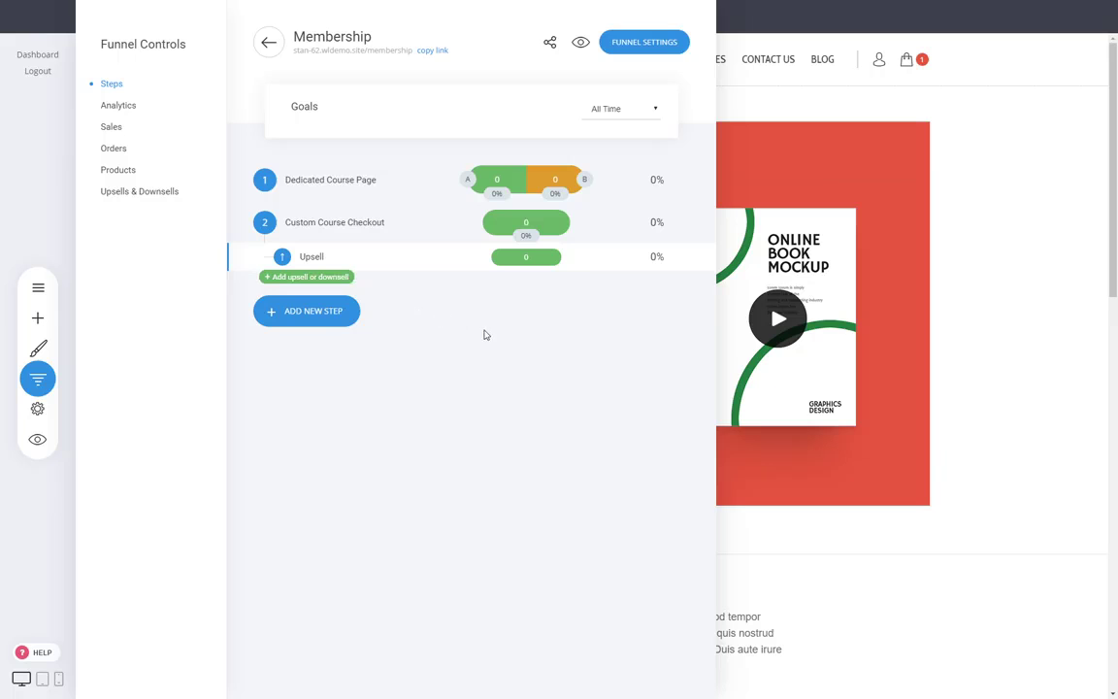
click(322, 325)
click(782, 383)
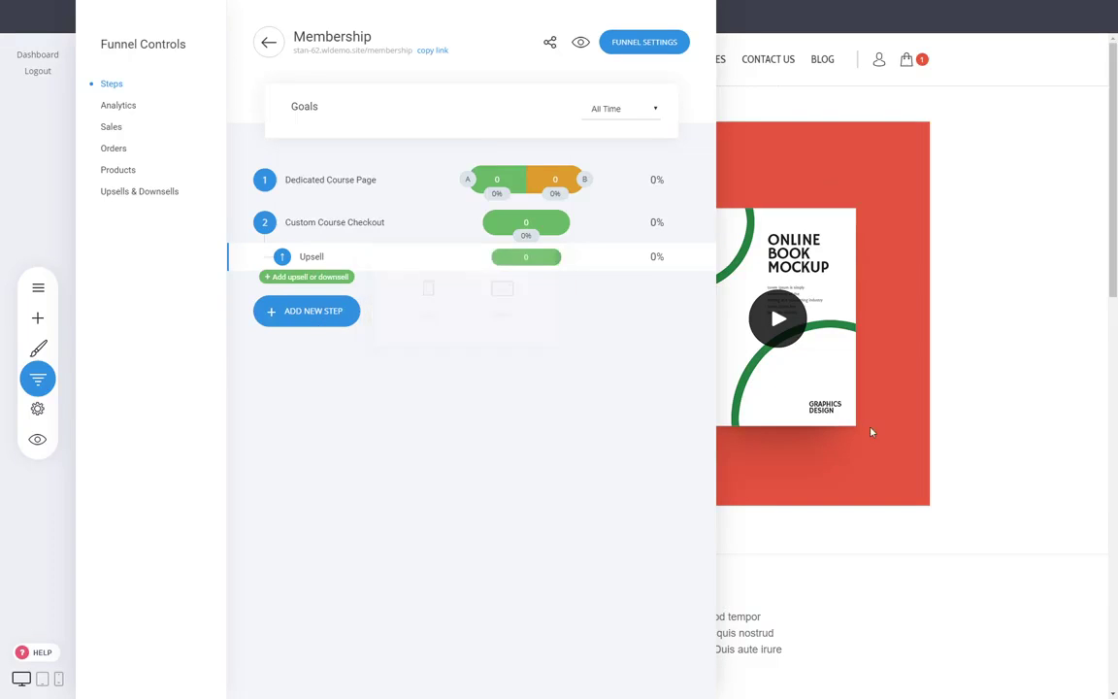
- Move the Thank You 2 page from the Pages folder into the Membership funnel
click(37, 288)
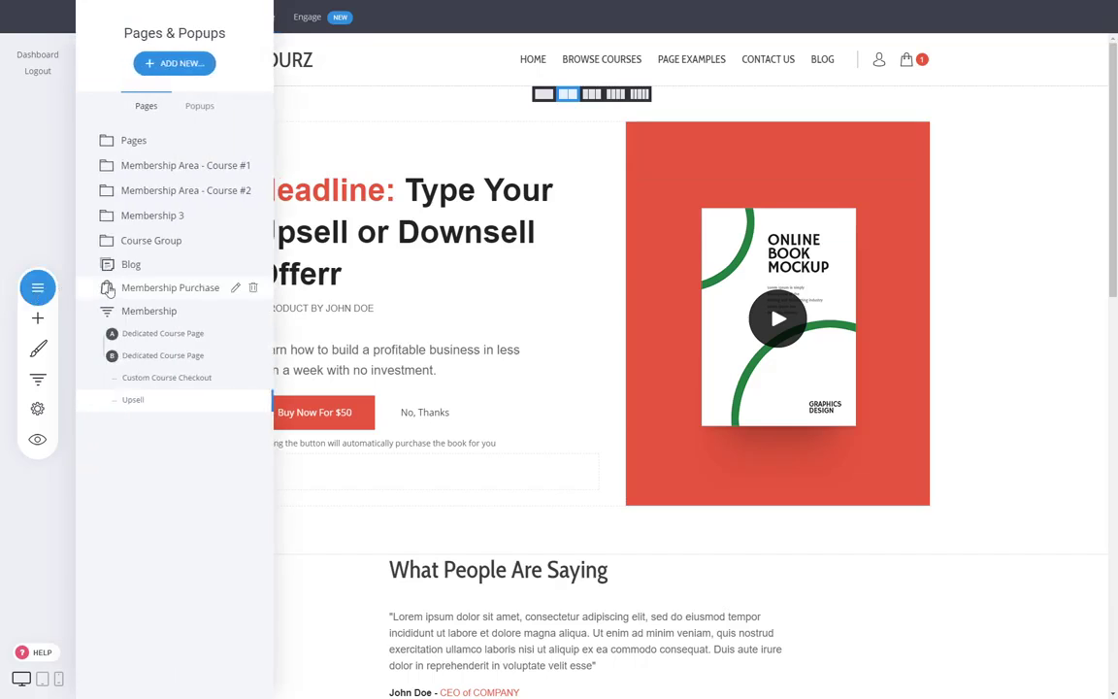
click(161, 149)
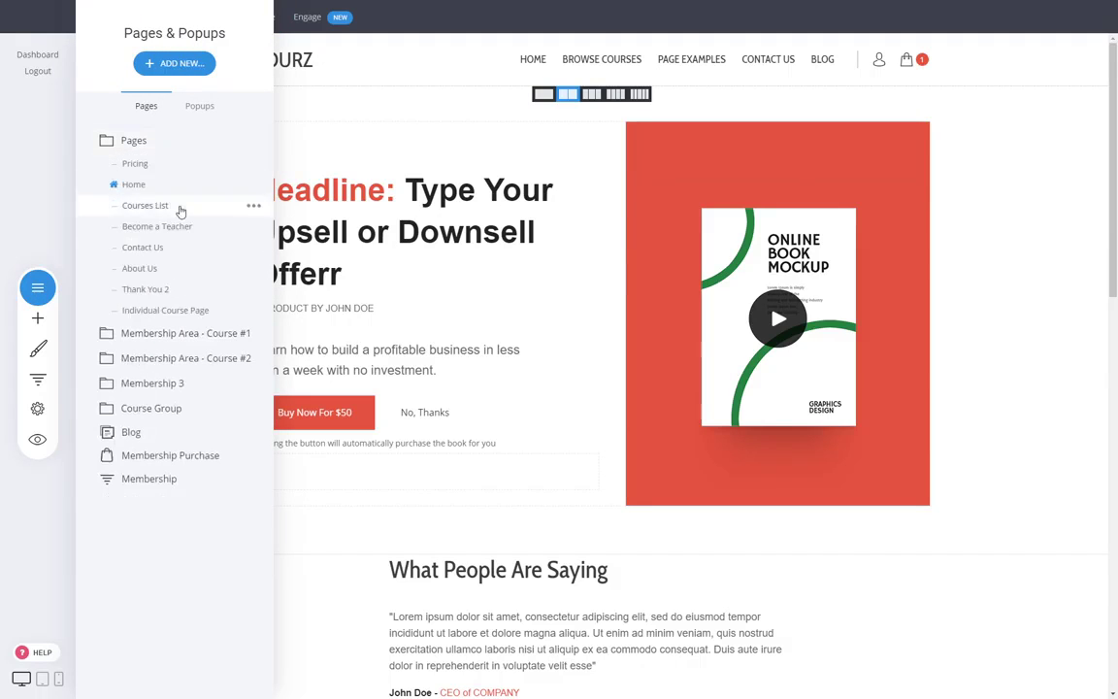
click(253, 291)
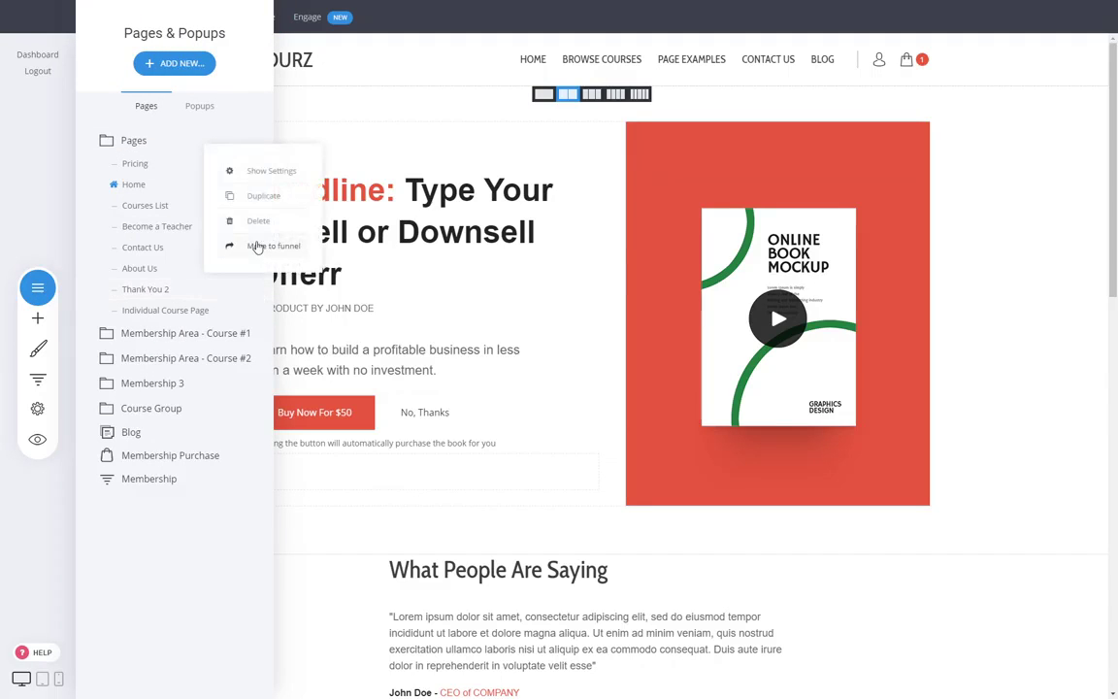
click(258, 245)
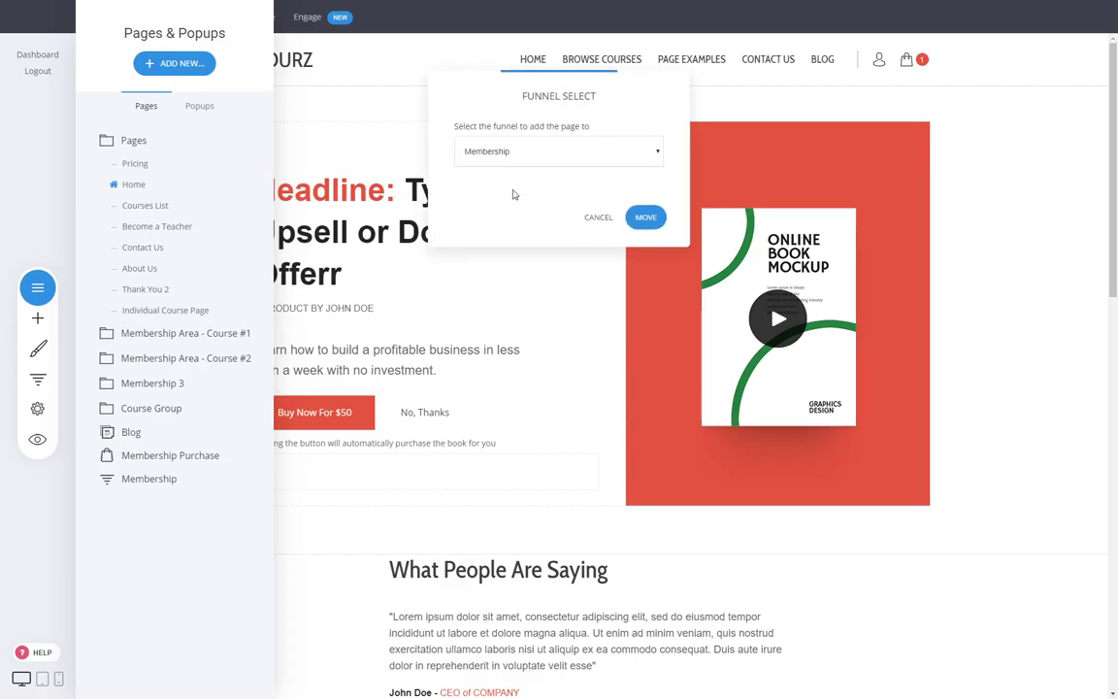
click(643, 216)
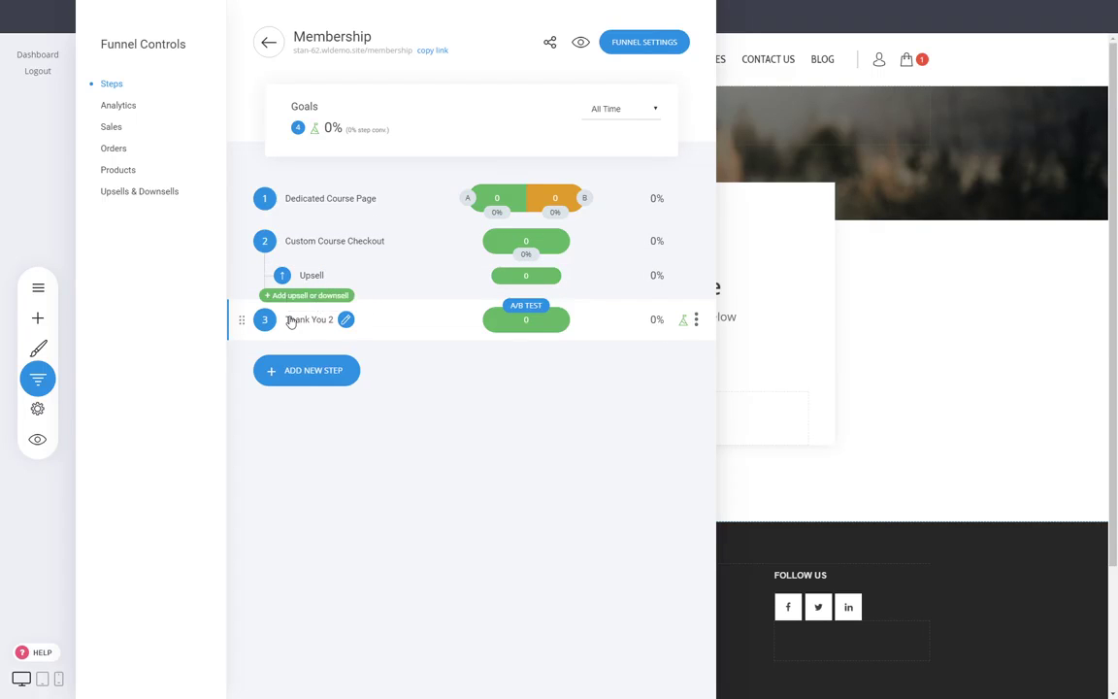
click(1030, 348)
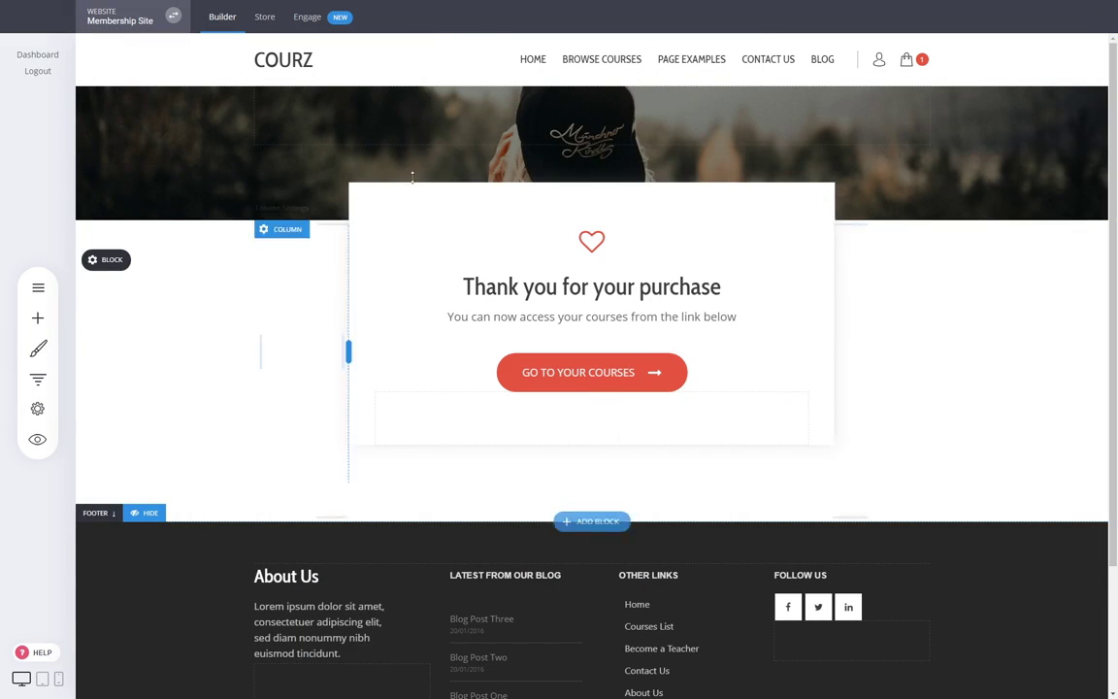
- Preview version A of the funnel's Dedicated Course Page and proceed to its checkout with the purchase button
click(35, 379)
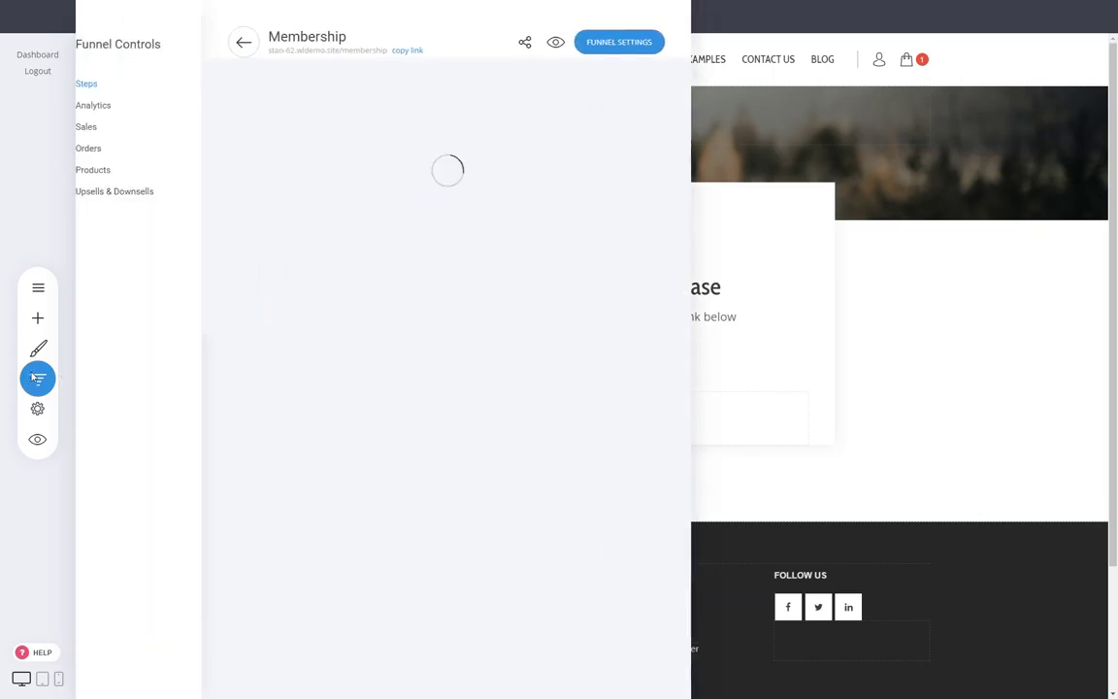
click(327, 199)
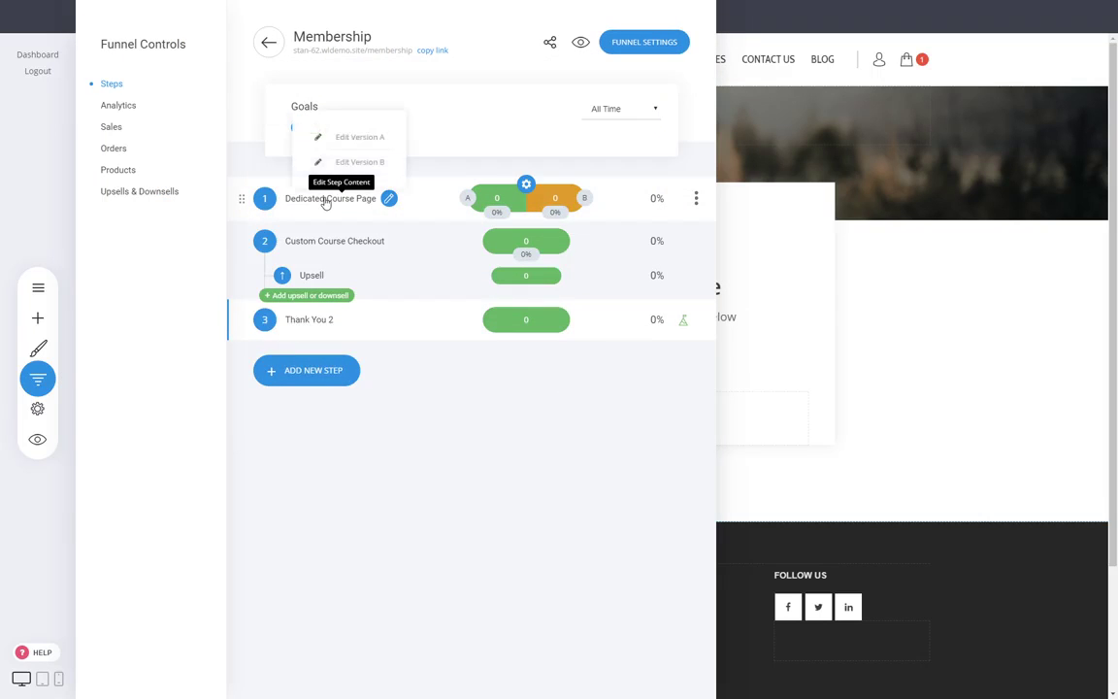
click(362, 140)
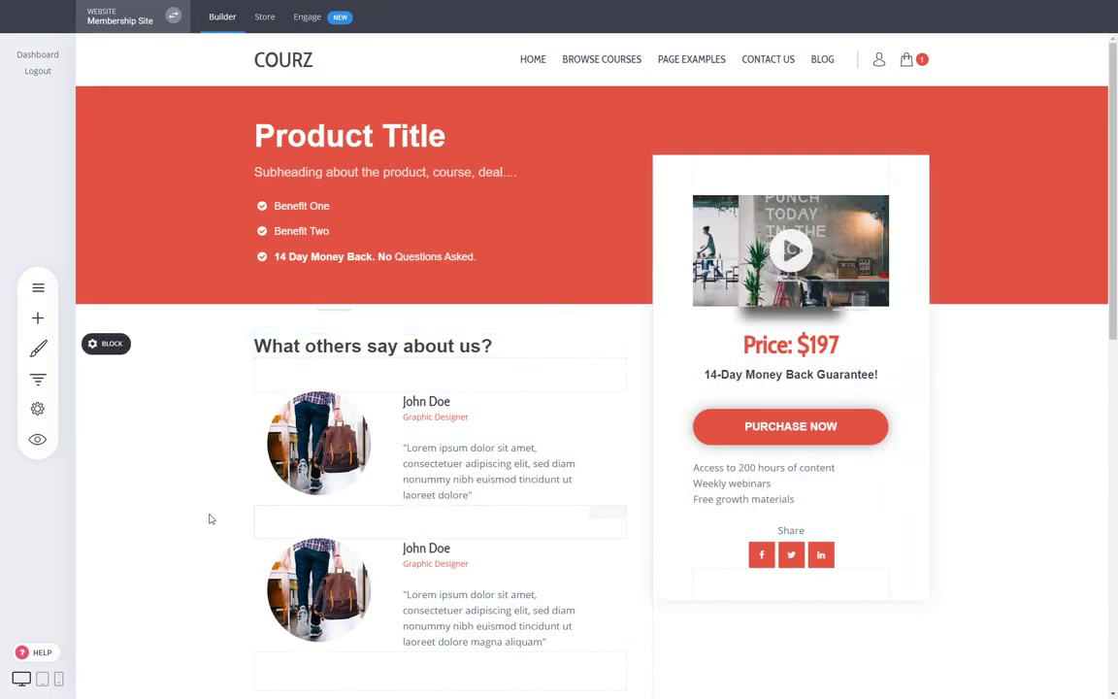
click(37, 439)
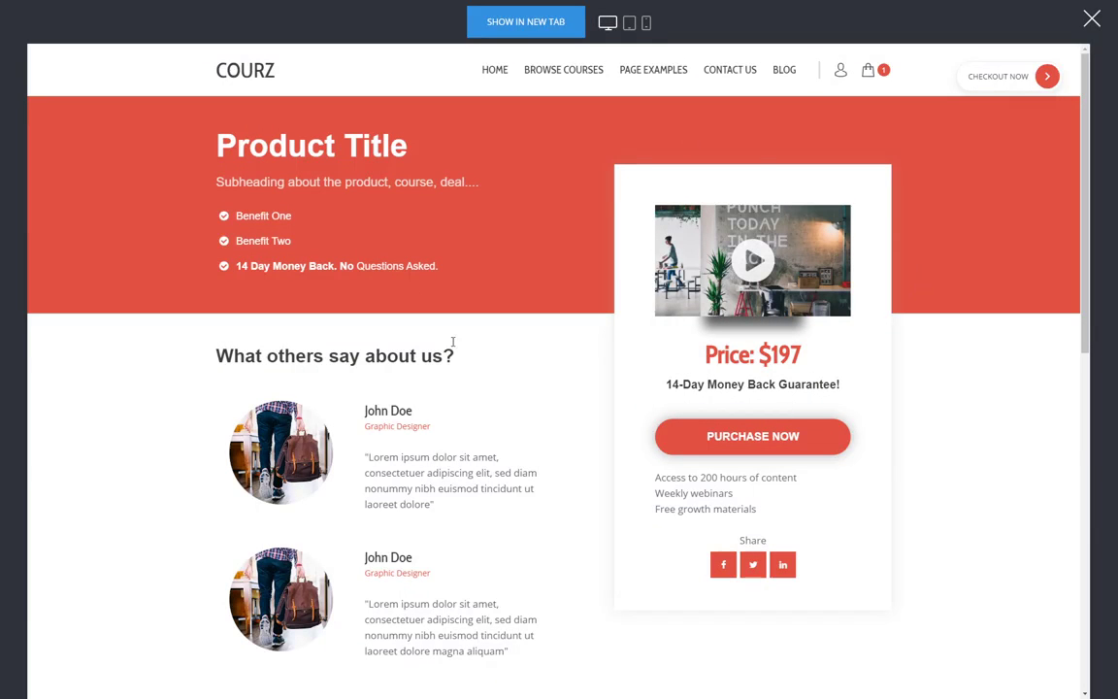
click(774, 445)
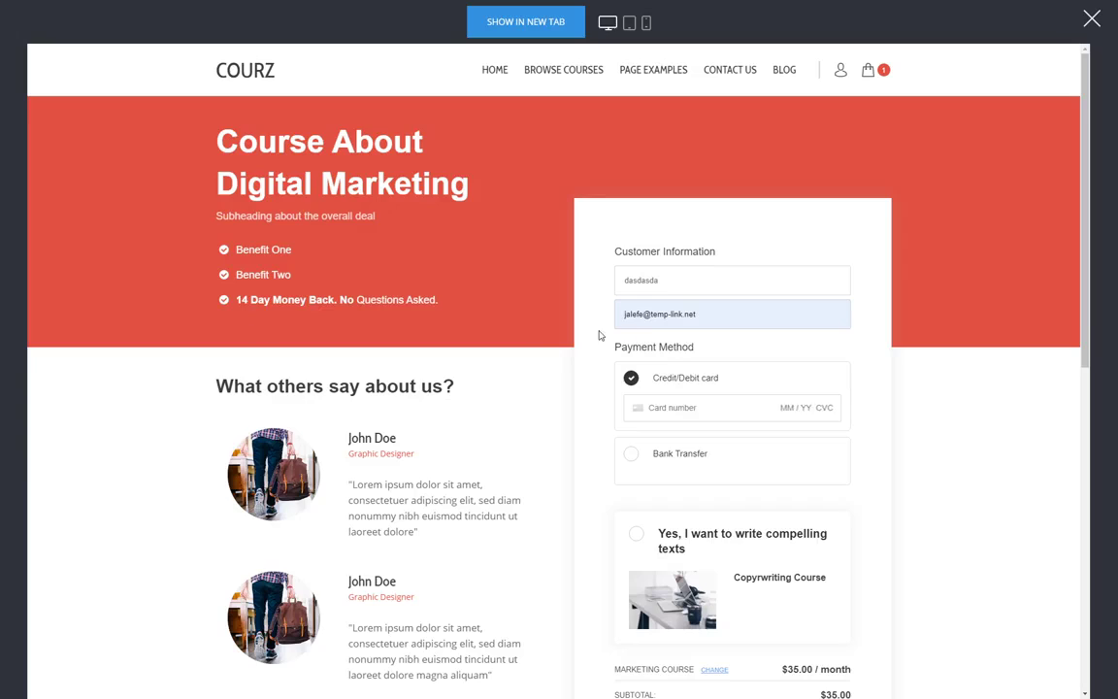
- Enter the test card details at checkout, add the Copywriting bump offer and complete the order
click(659, 407)
text(42424242424242420424242)
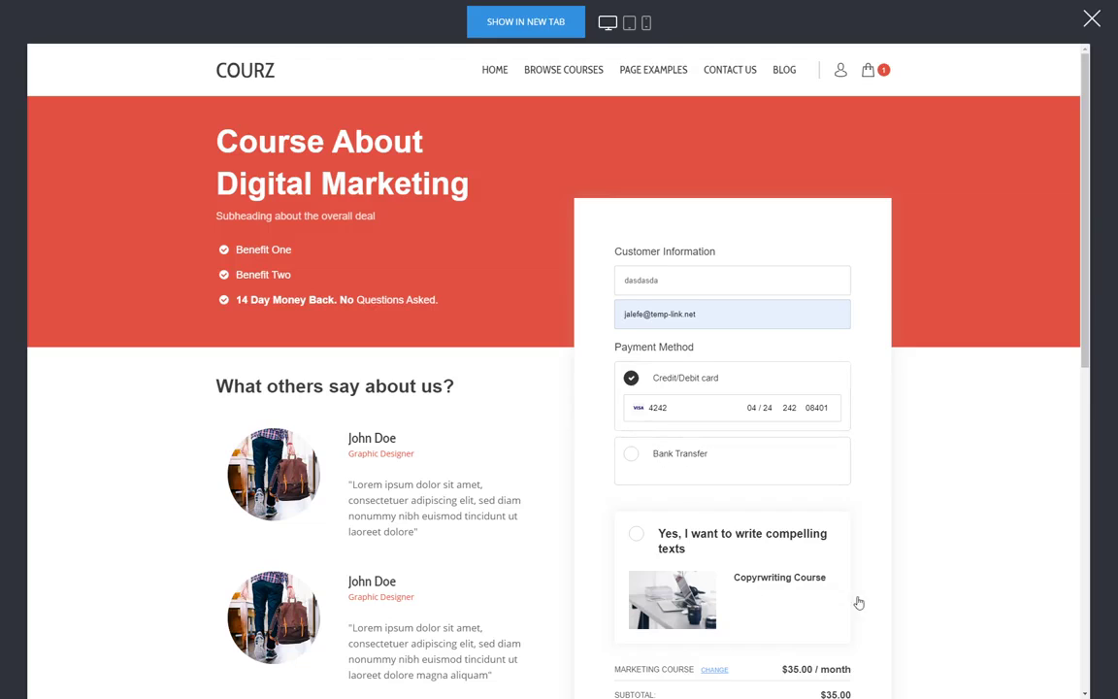
scroll(814, 606, down, 1)
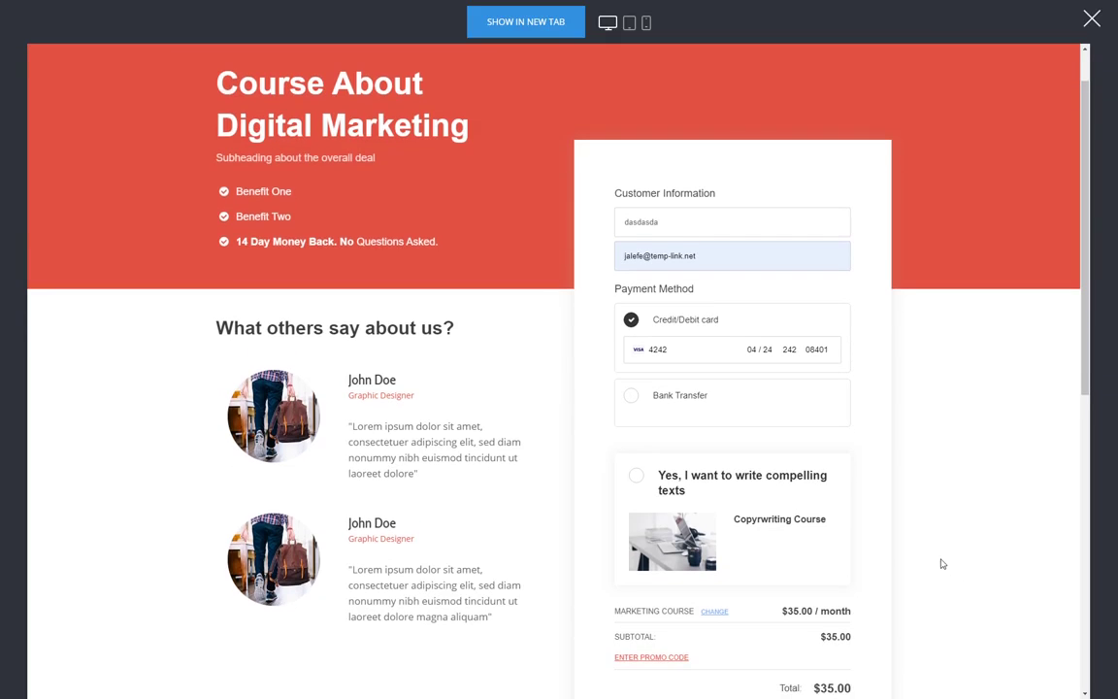
click(709, 485)
scroll(874, 504, down, 3)
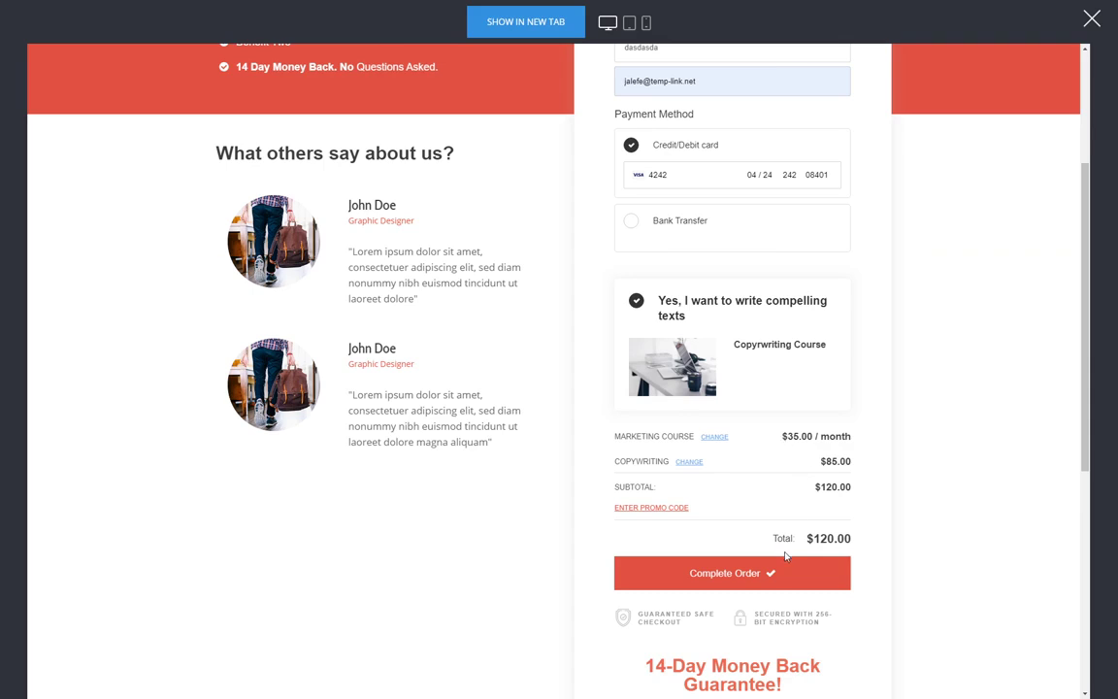
click(782, 575)
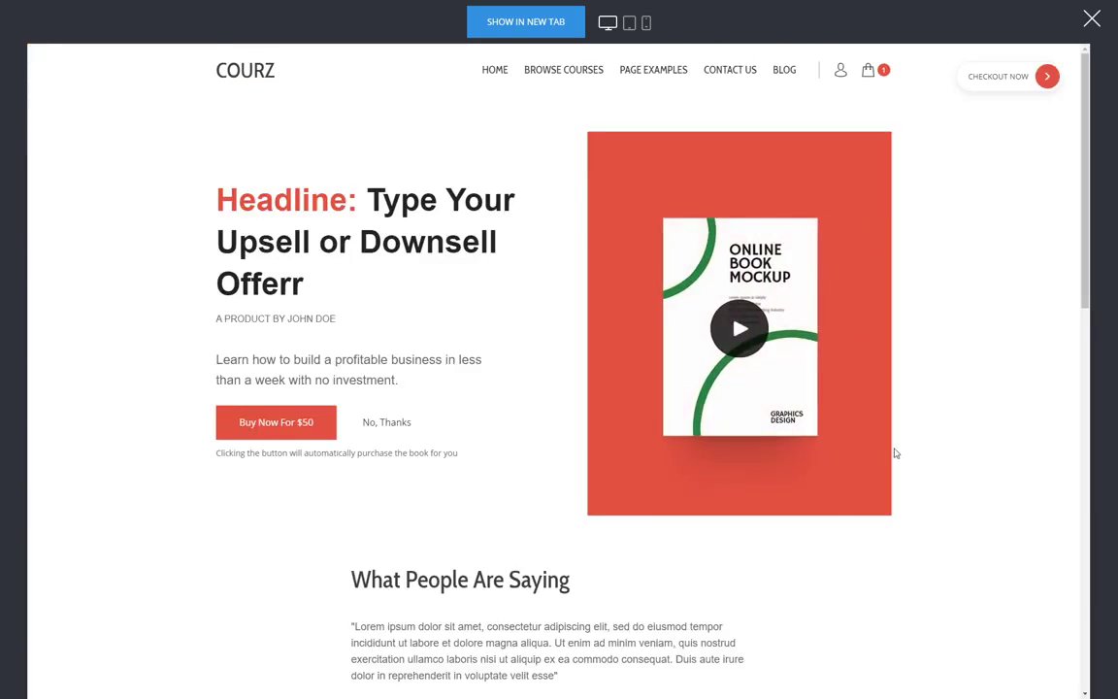
- Look over the previewed upsell page and accept its $50 offer
scroll(528, 350, down, 10)
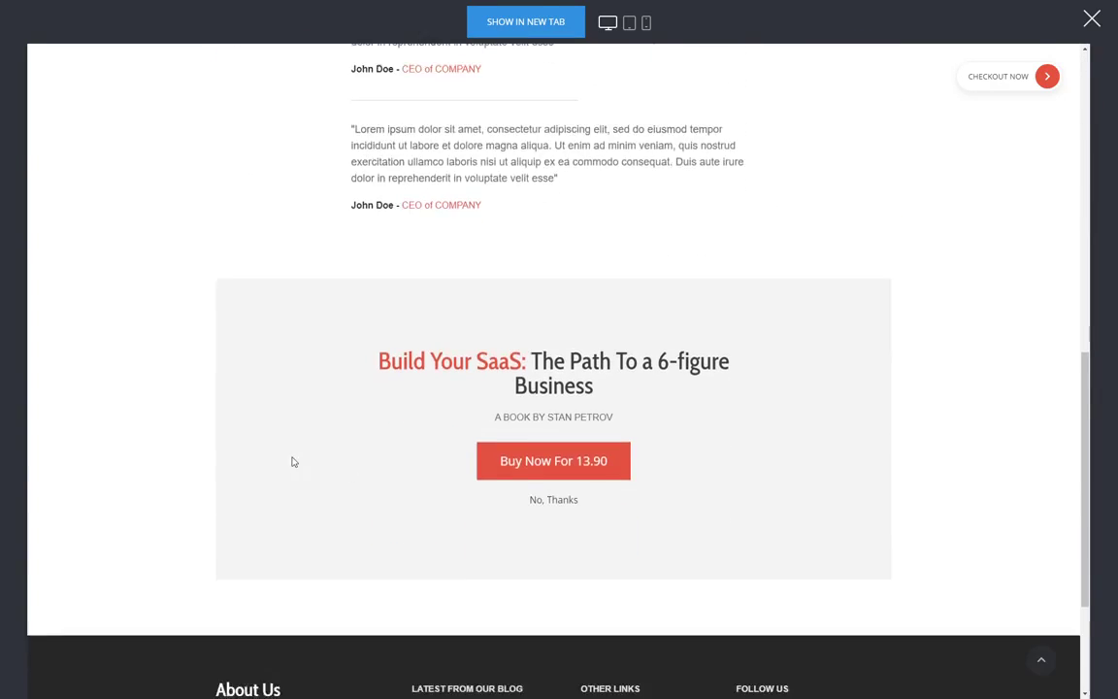
scroll(294, 459, up, 15)
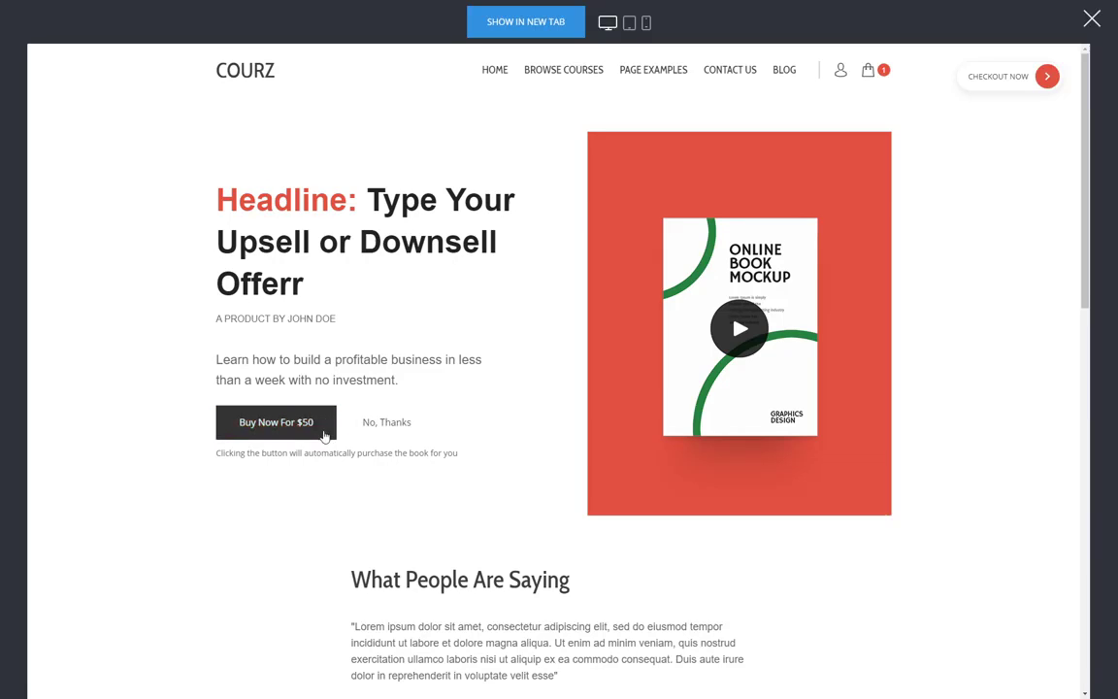
click(277, 426)
click(277, 425)
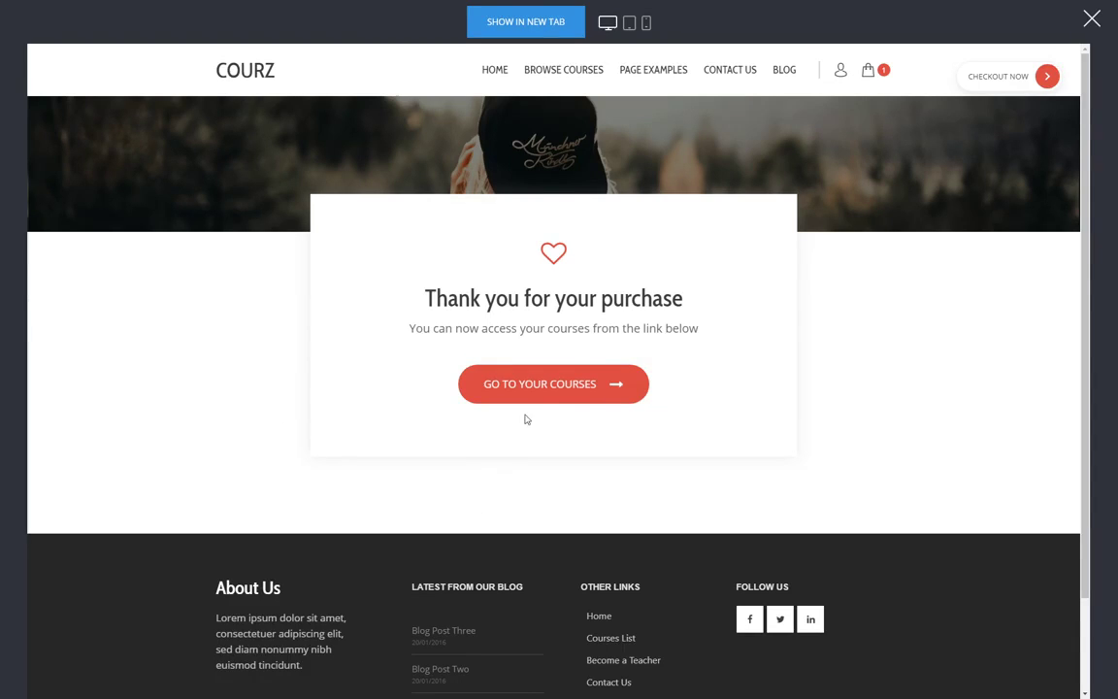
- Check the downloads, memberships and subscriptions in the buyer's account, and close the preview
click(611, 400)
click(842, 77)
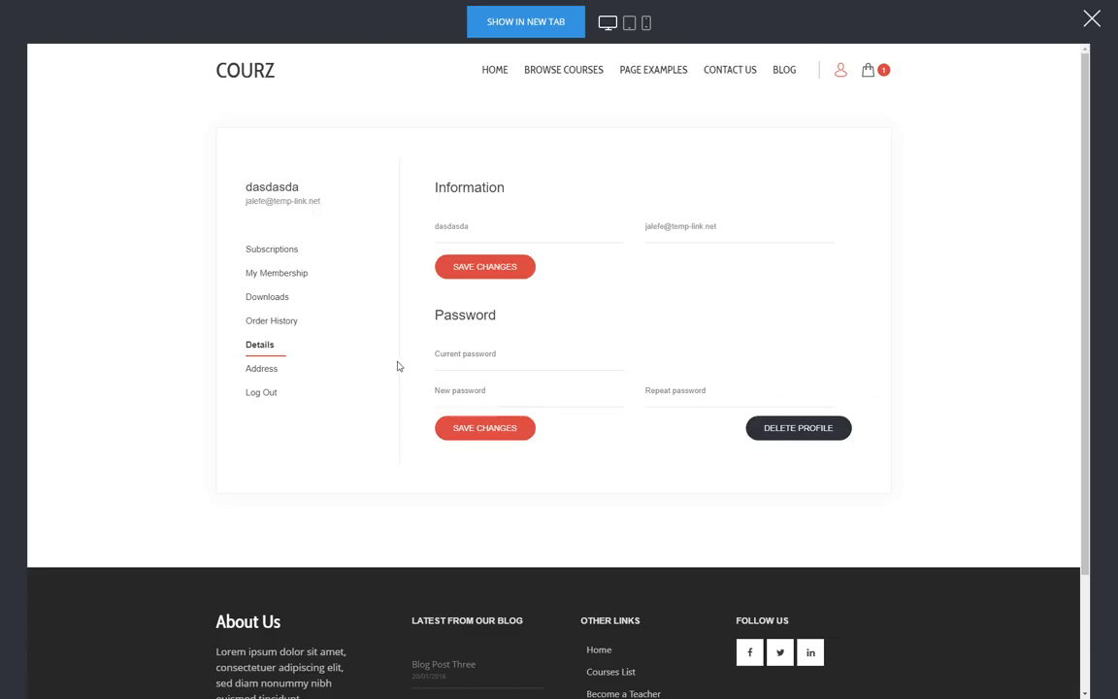
click(270, 299)
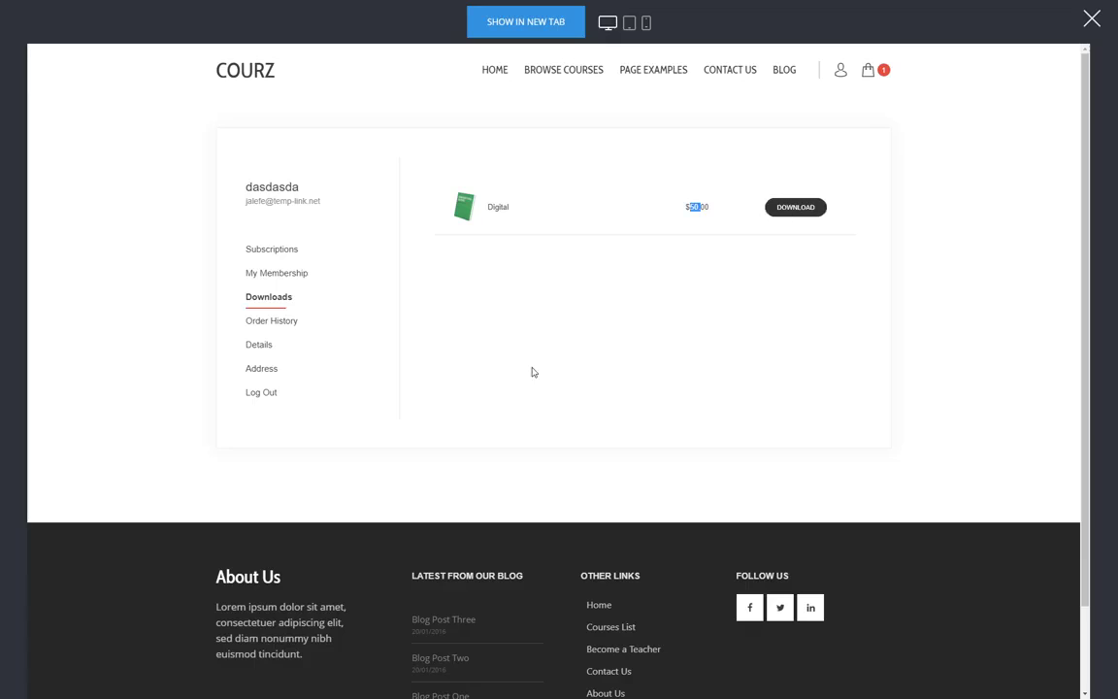
click(613, 359)
click(283, 275)
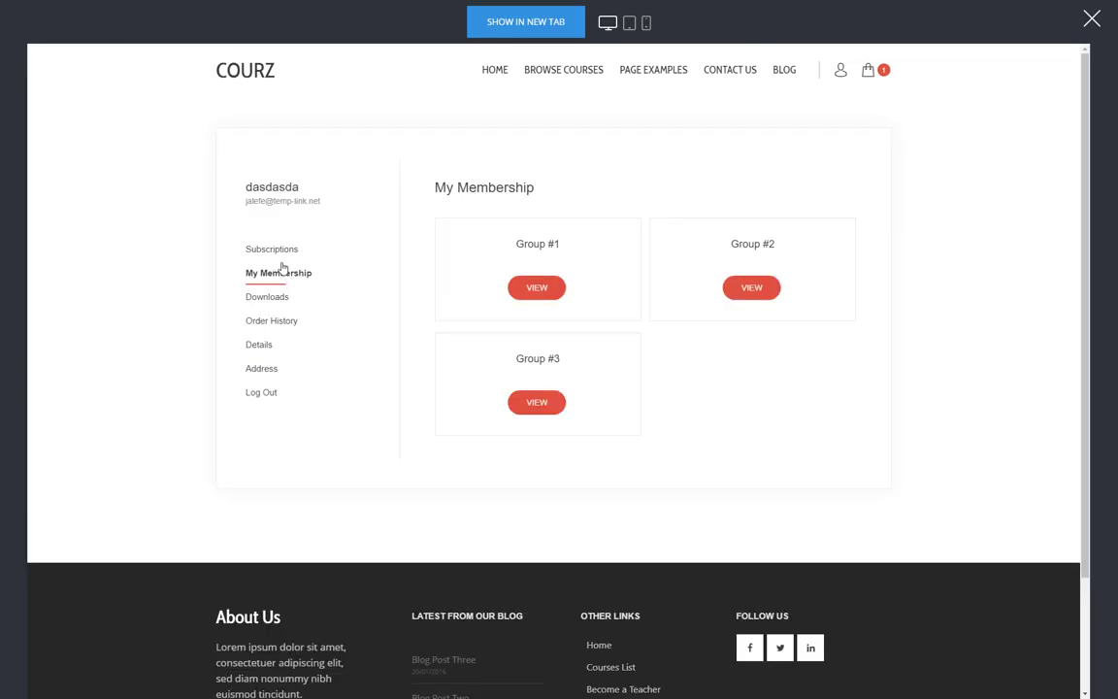
click(280, 249)
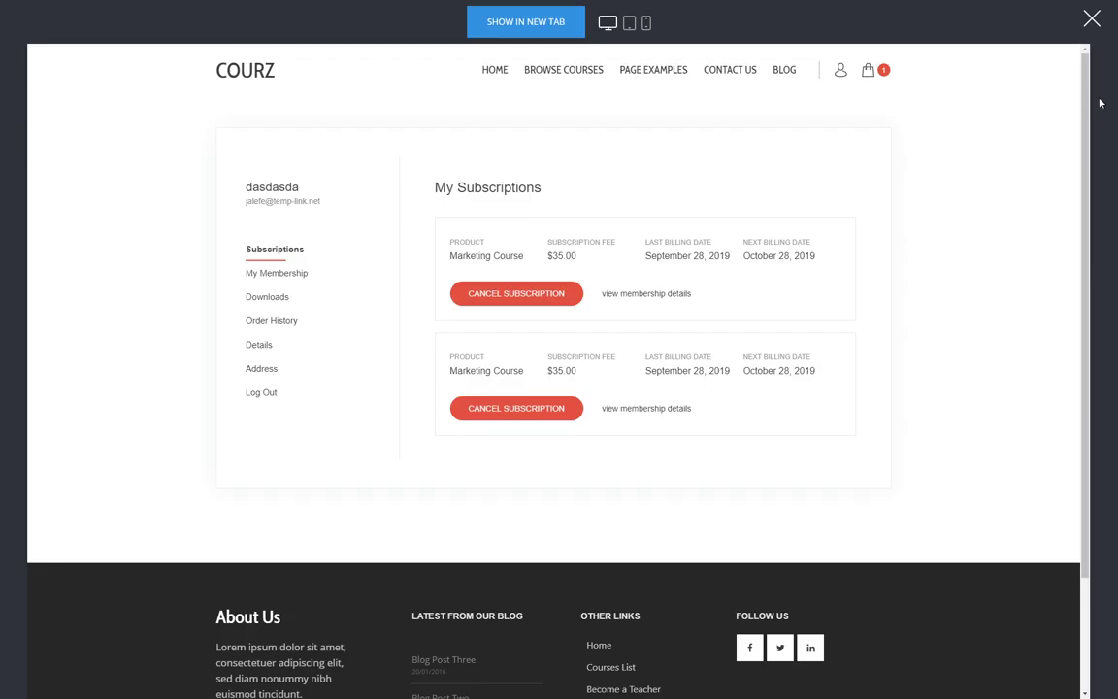
click(1091, 20)
- Examine the revenue recorded for the Membership funnel's checkout and upsell steps
click(37, 380)
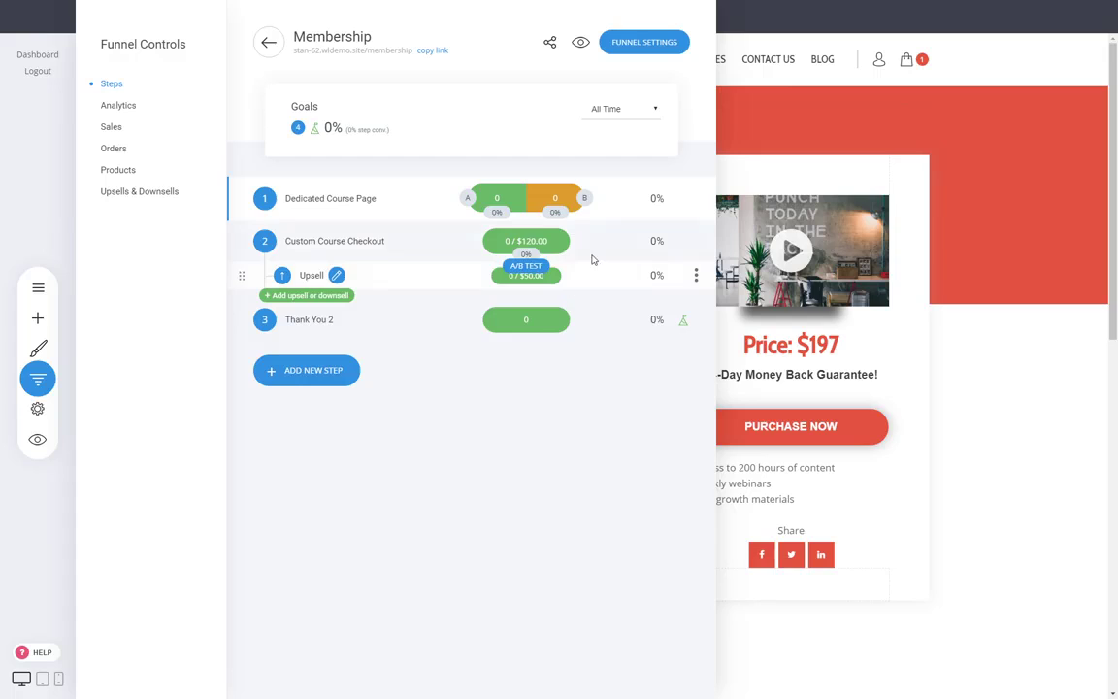
drag(518, 241, 546, 241)
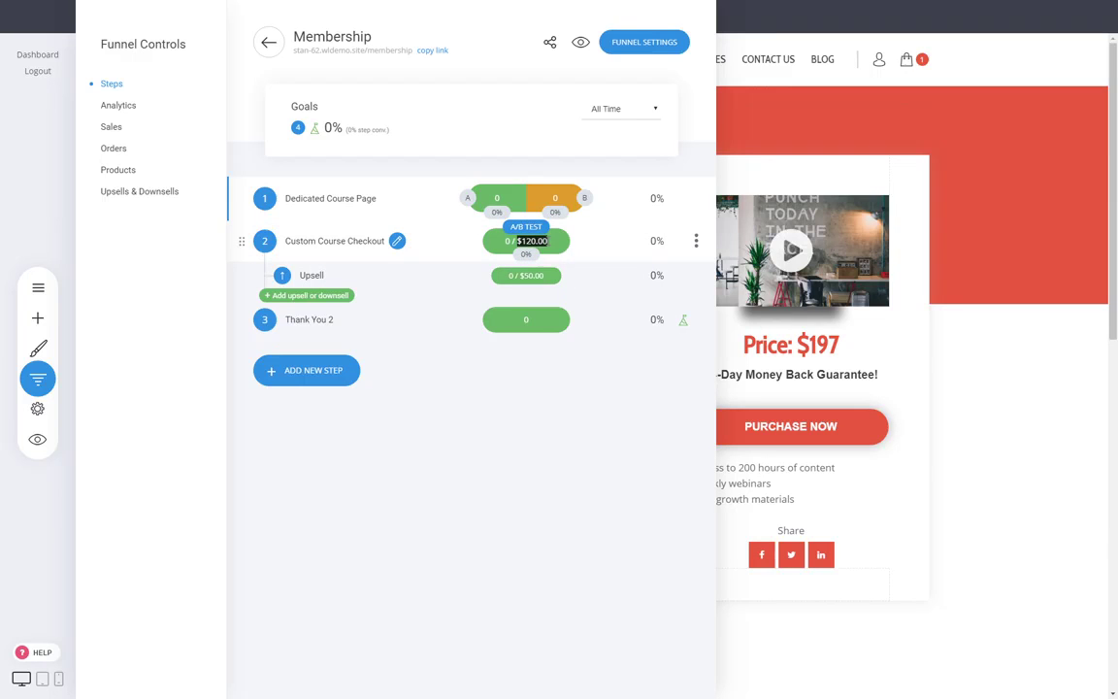
click(569, 249)
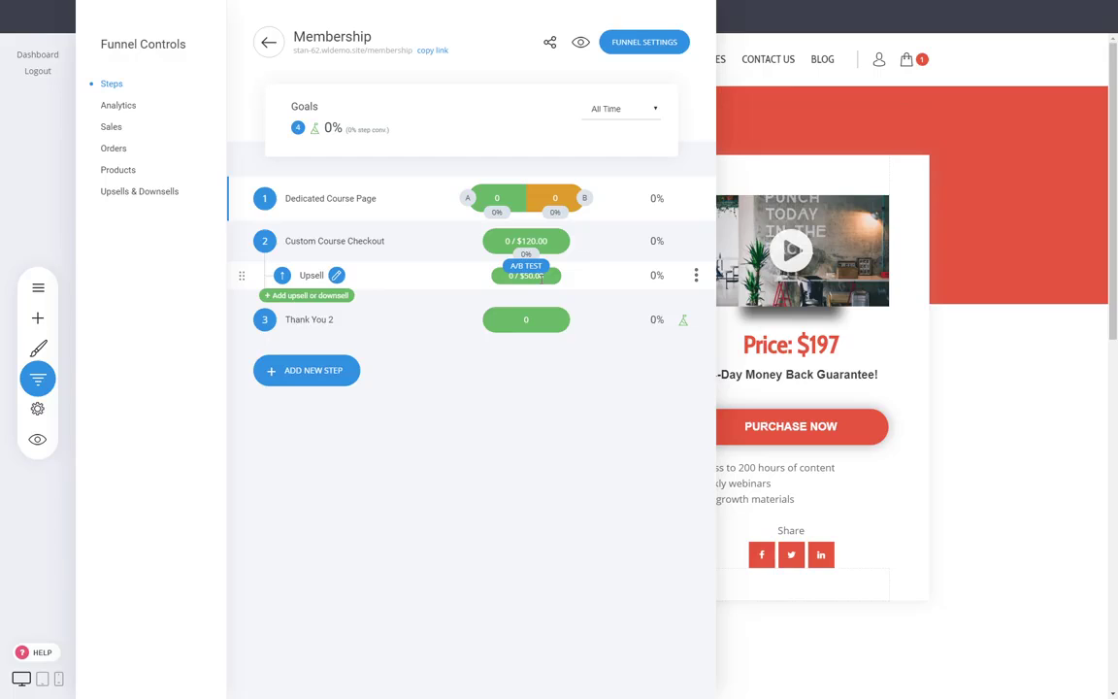
- Examine the Membership funnel's sales and subscription statistics, including churn and monthly recurring revenue, and its orders
click(107, 128)
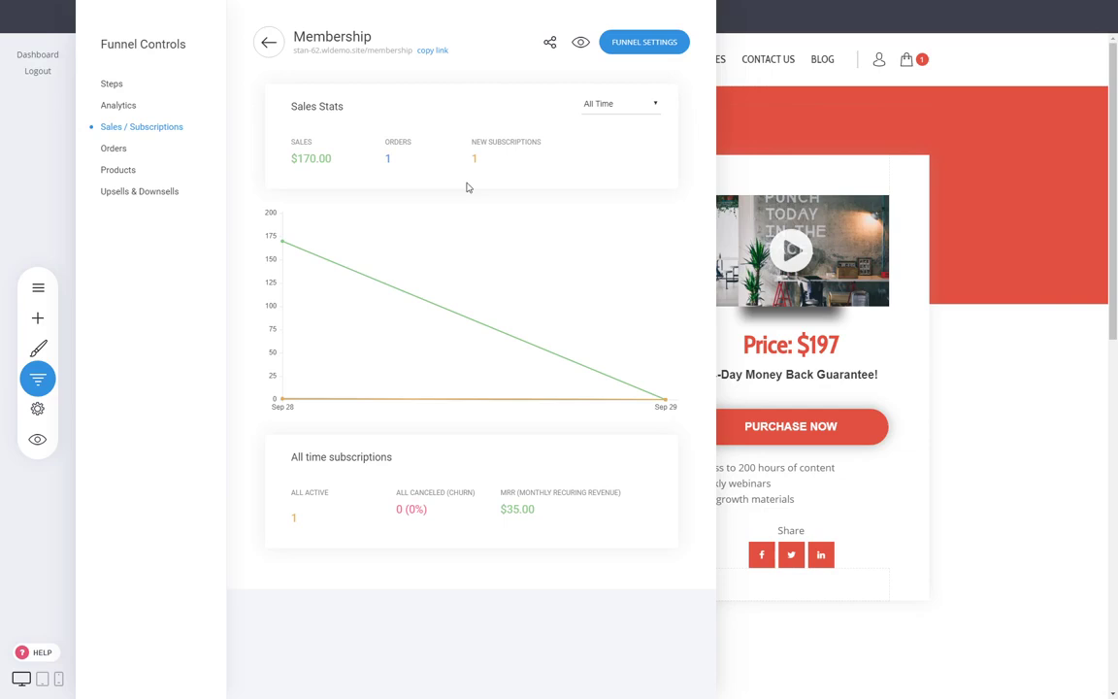
drag(499, 509, 542, 517)
click(541, 521)
drag(397, 510, 425, 512)
click(424, 513)
drag(424, 514, 409, 516)
click(409, 512)
click(126, 149)
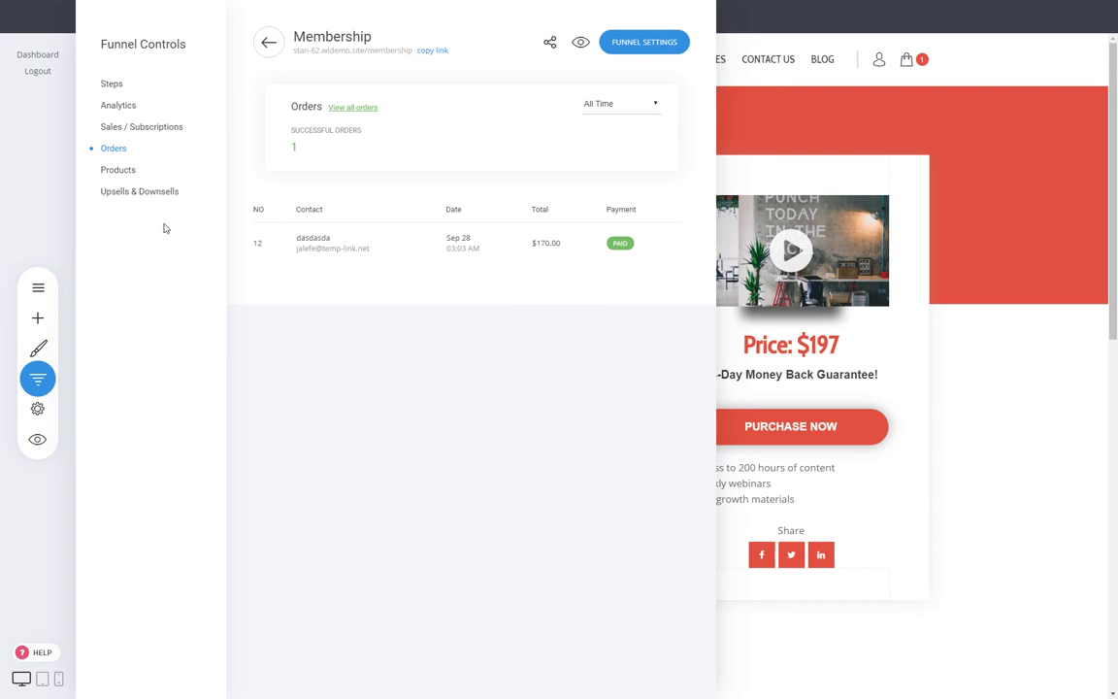
- Examine the funnel's product sales and its upsell, downsell and bump product results, ending on the steps overview
click(117, 170)
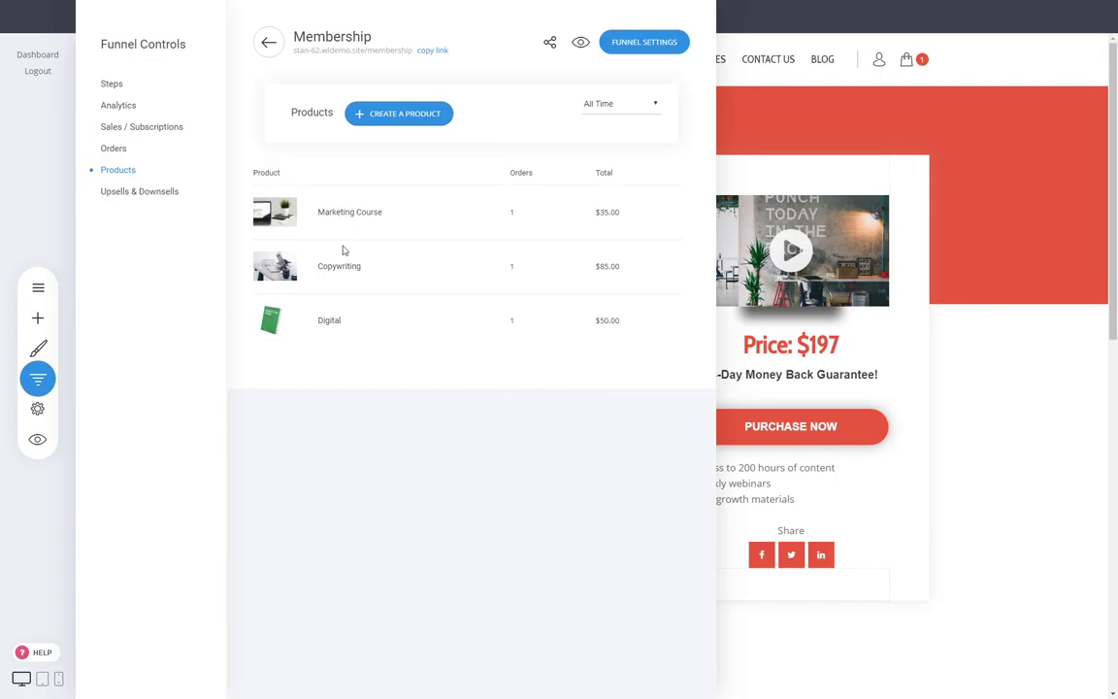
click(141, 194)
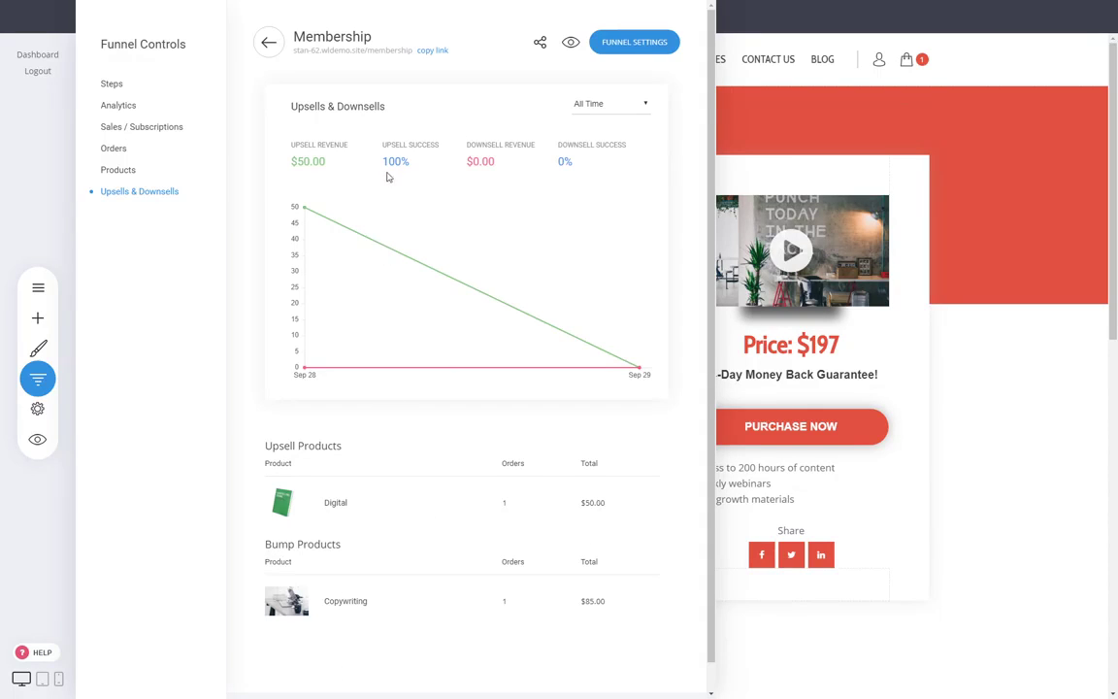
drag(402, 161, 409, 144)
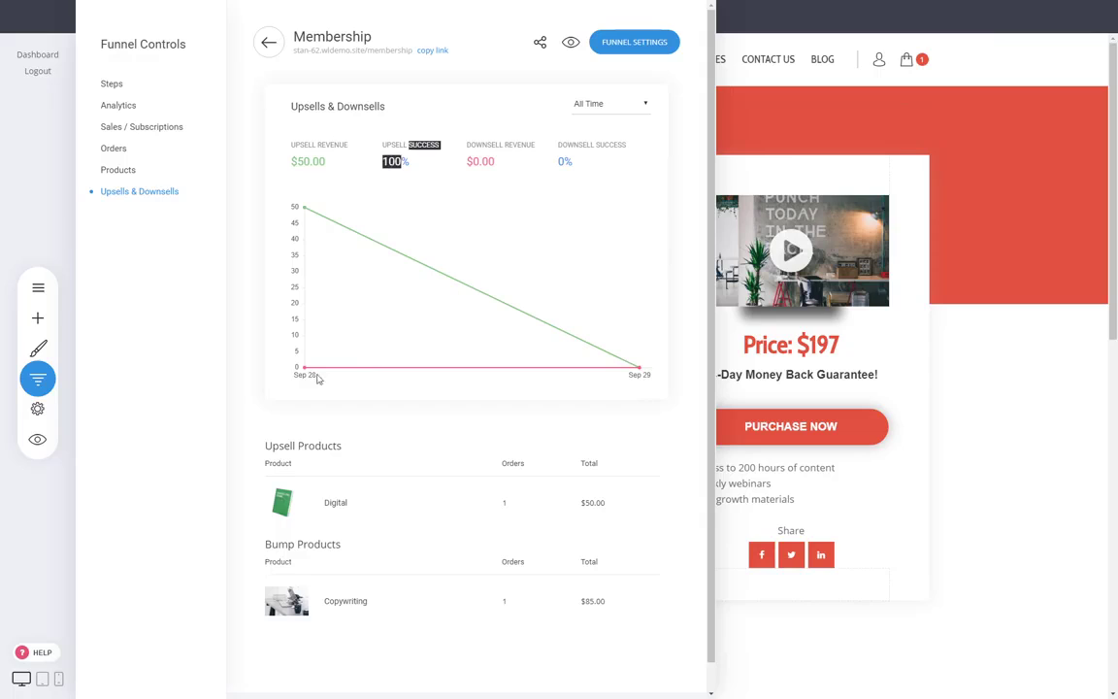
click(266, 446)
drag(270, 546, 339, 547)
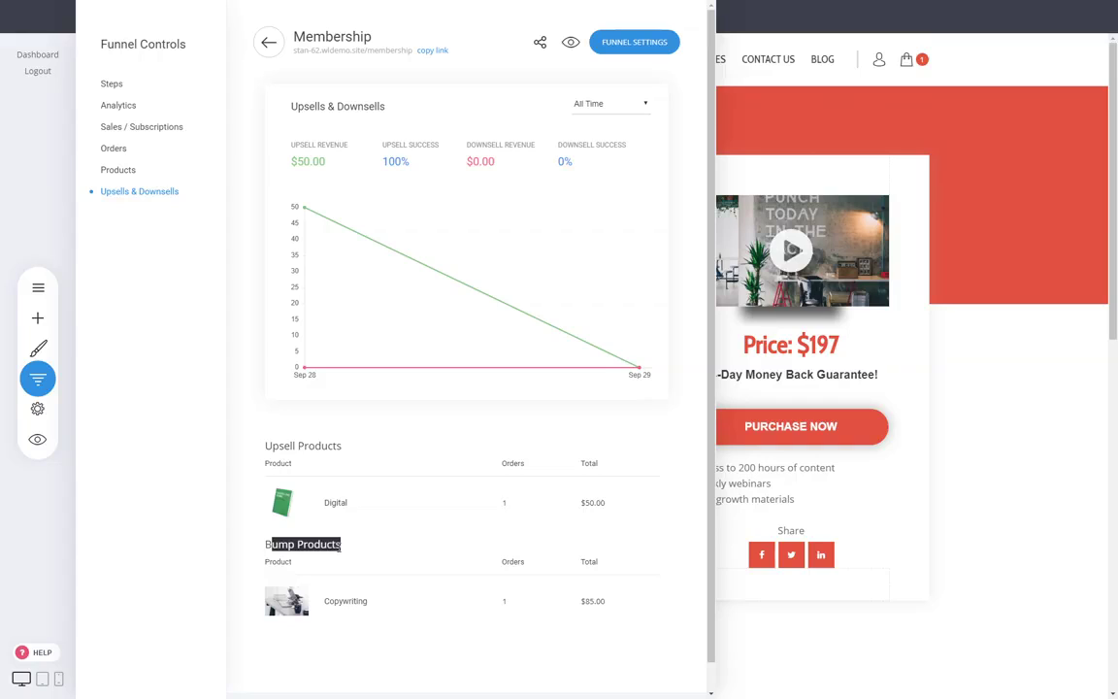
click(124, 171)
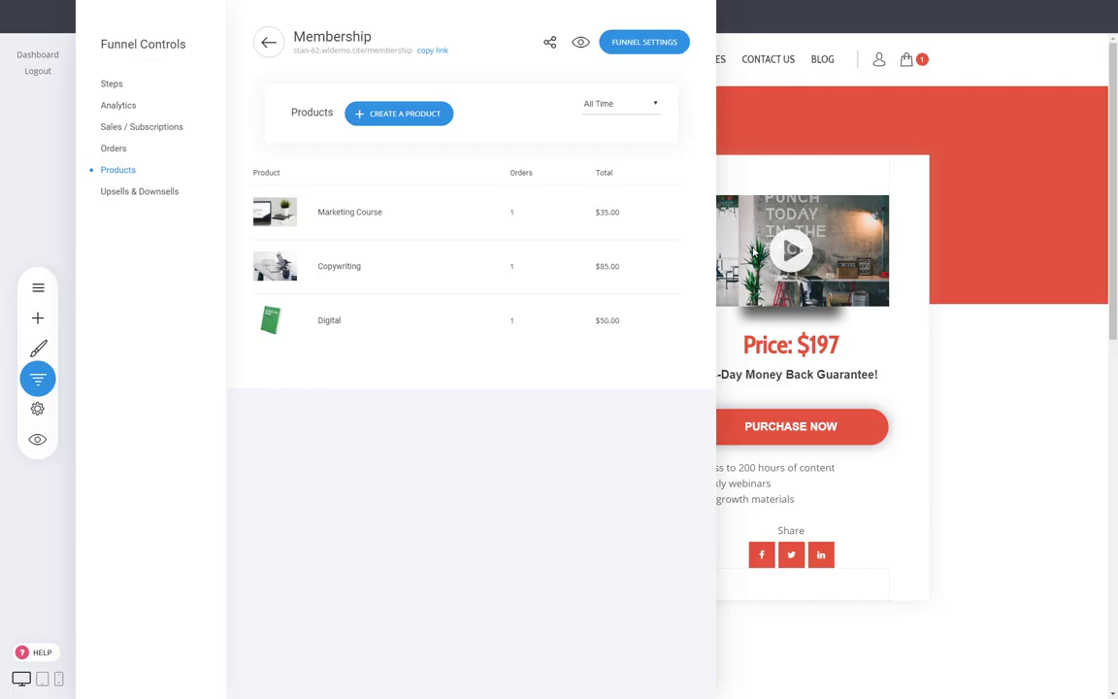
click(110, 84)
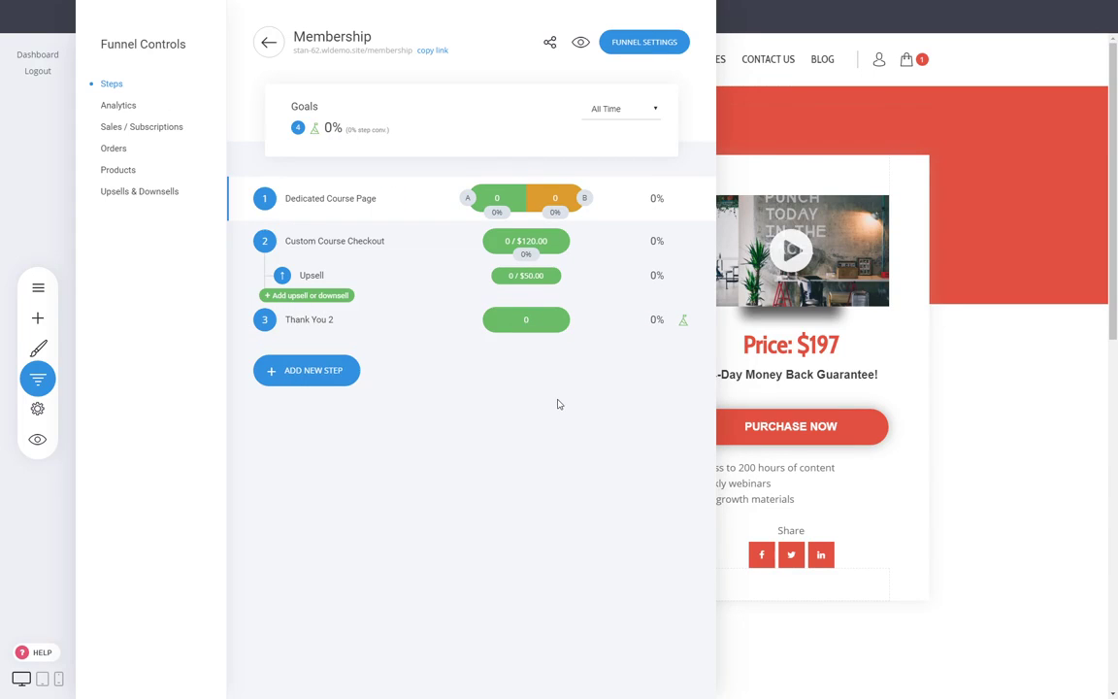
- Open variant B of the Dedicated Course Page in the Membership funnel for editing
click(389, 198)
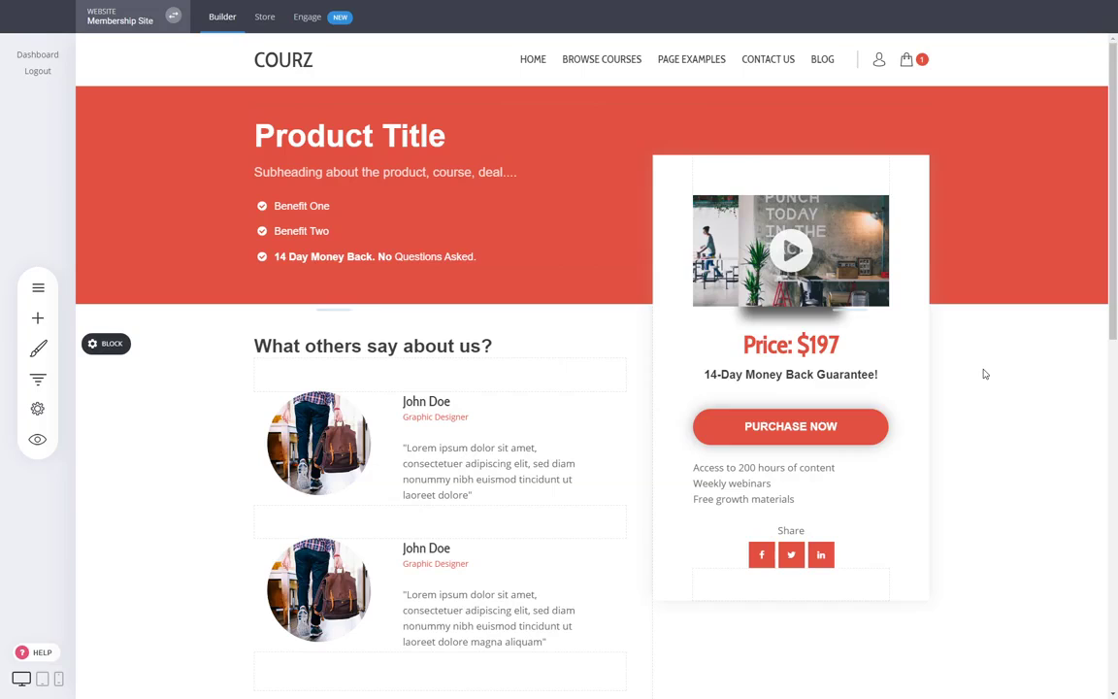
click(38, 379)
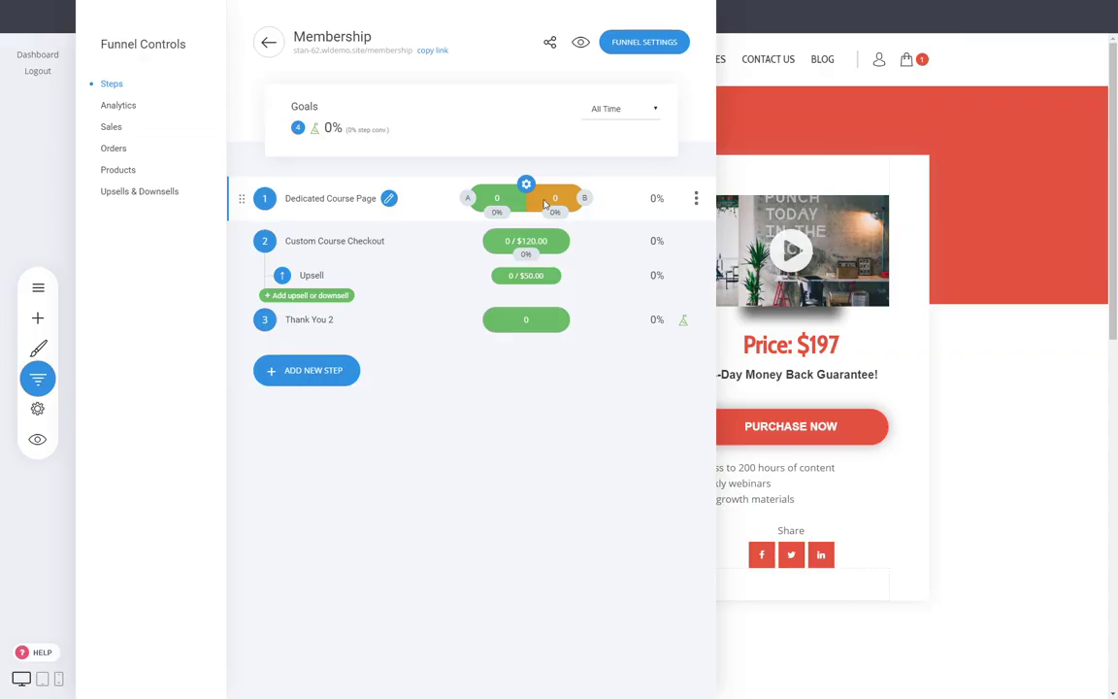
click(955, 300)
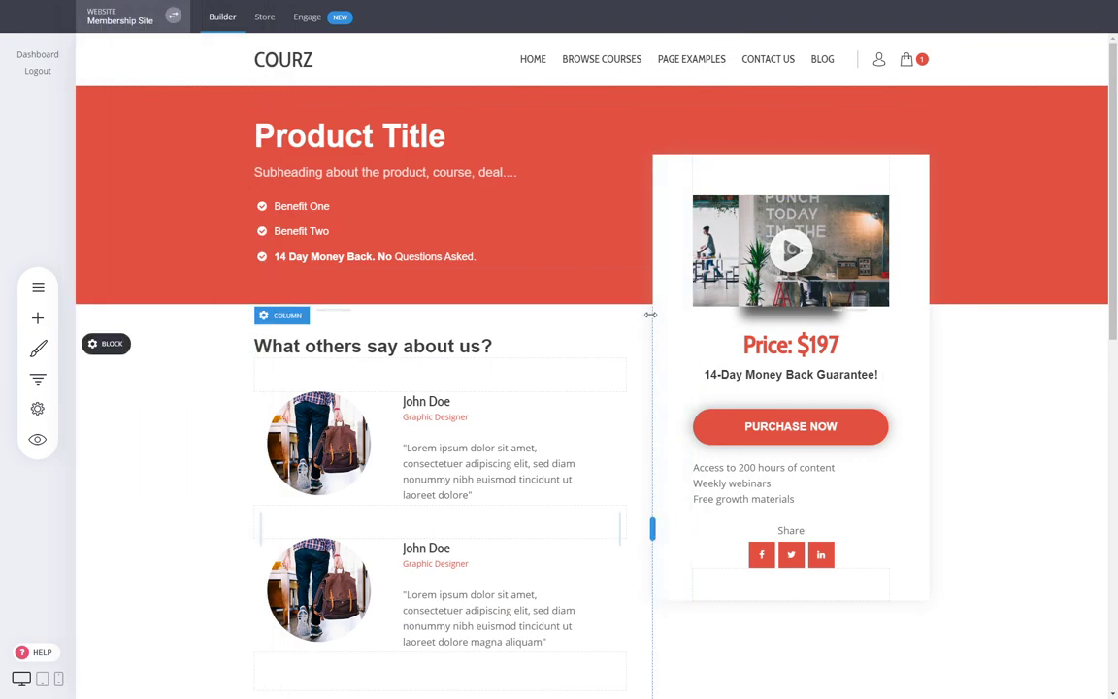
click(38, 378)
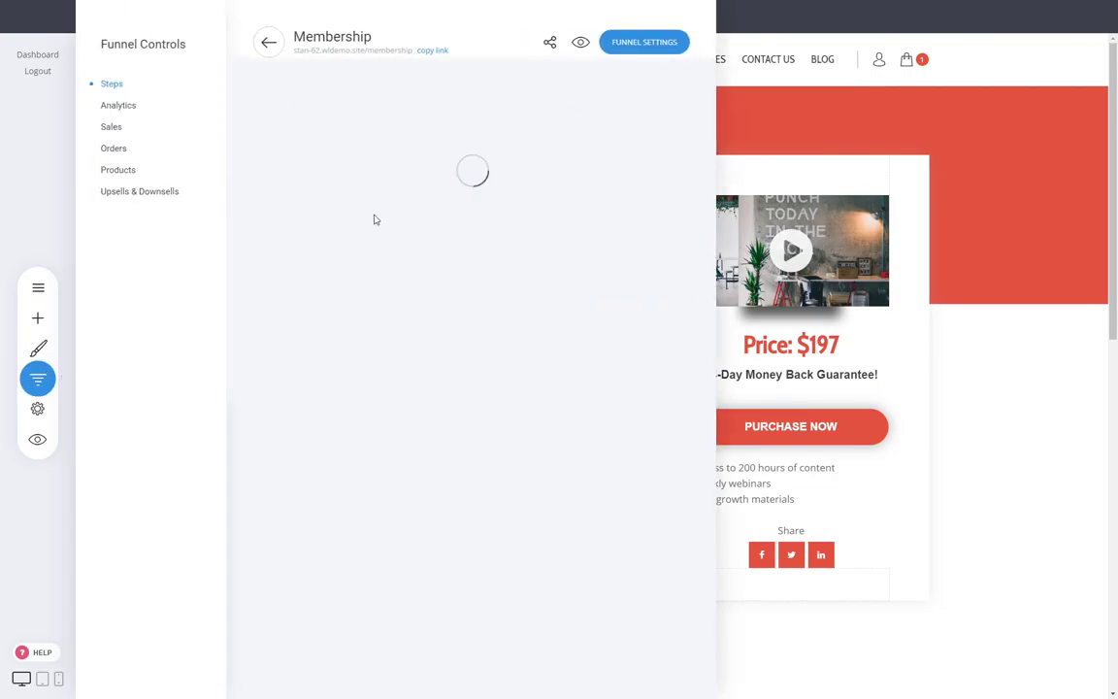
click(589, 194)
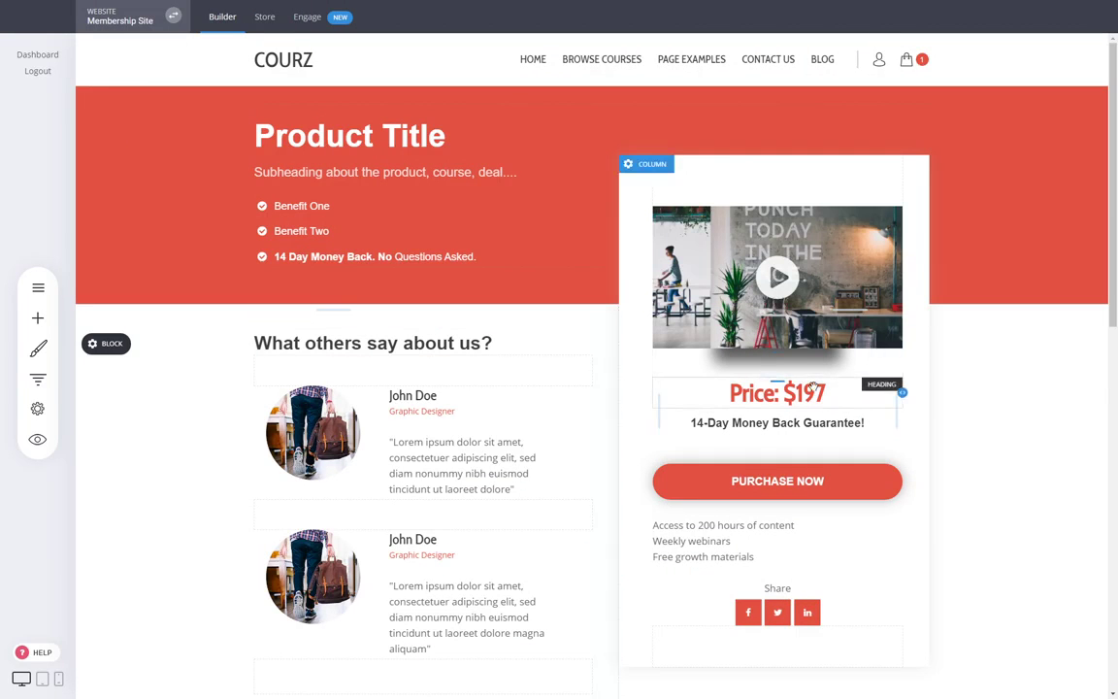
- Add a countdown widget above the Purchase Now button, counting time from 23 minutes and 42 seconds
click(37, 317)
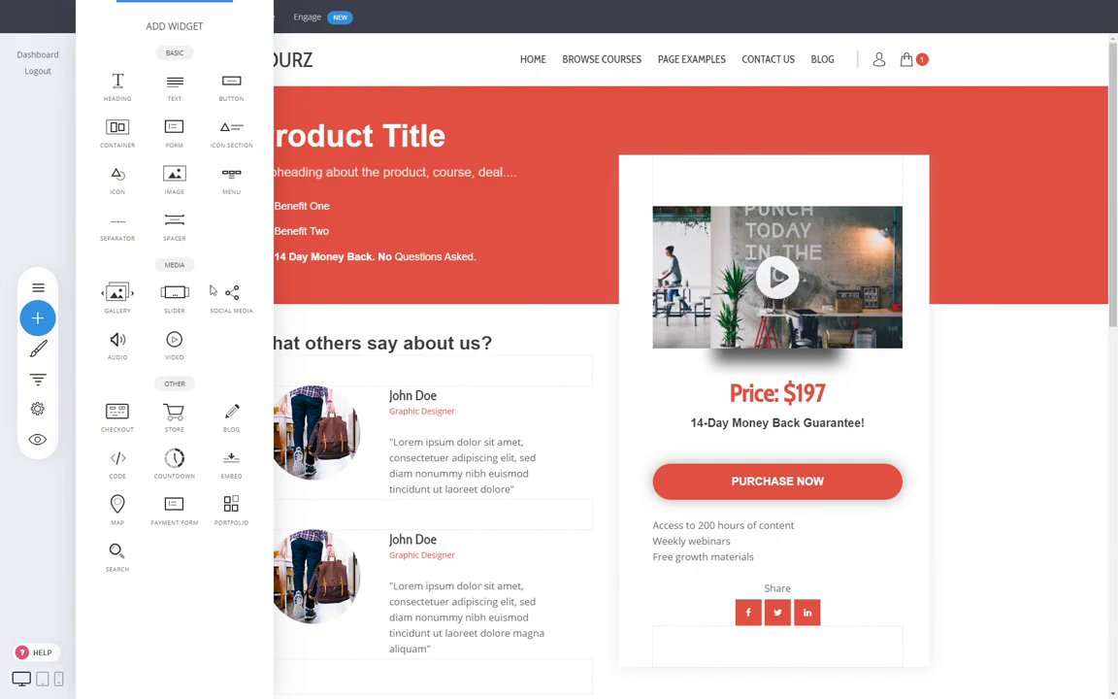
drag(175, 463, 781, 437)
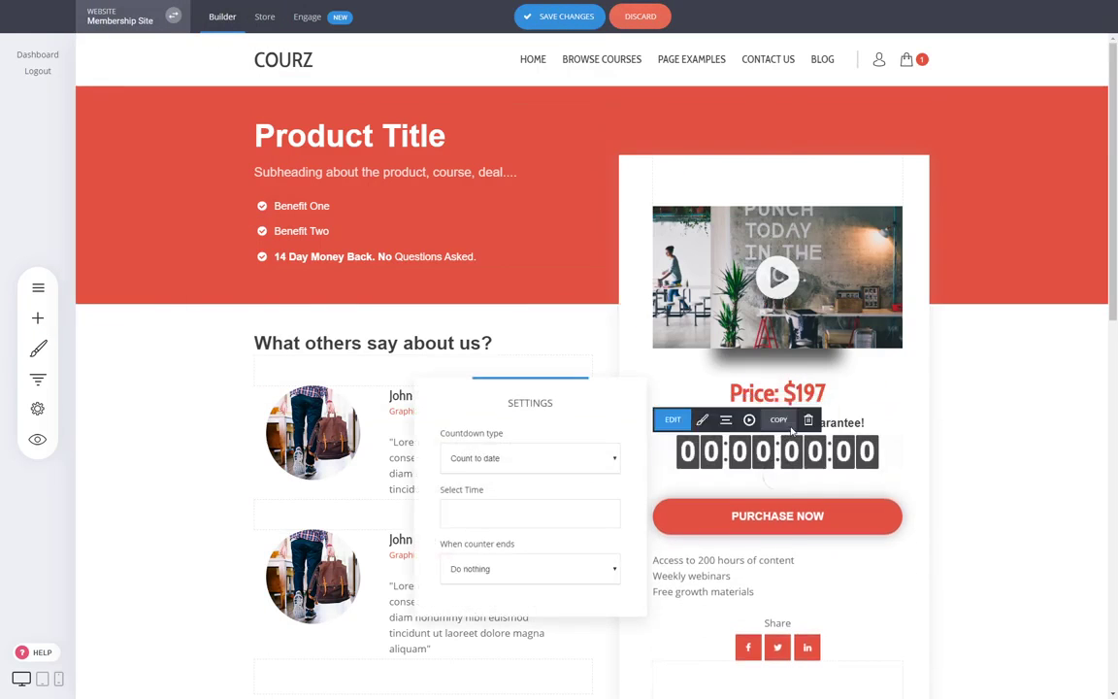
click(486, 495)
drag(525, 519, 500, 523)
text(23)
double_click(582, 514)
text(42)
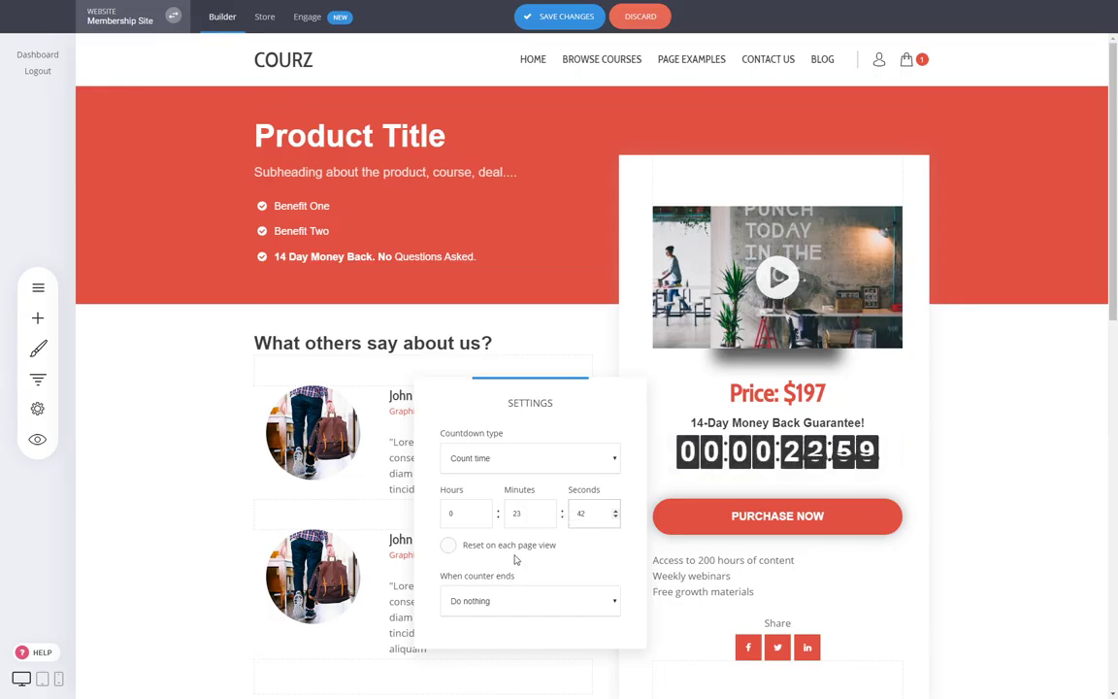
click(953, 499)
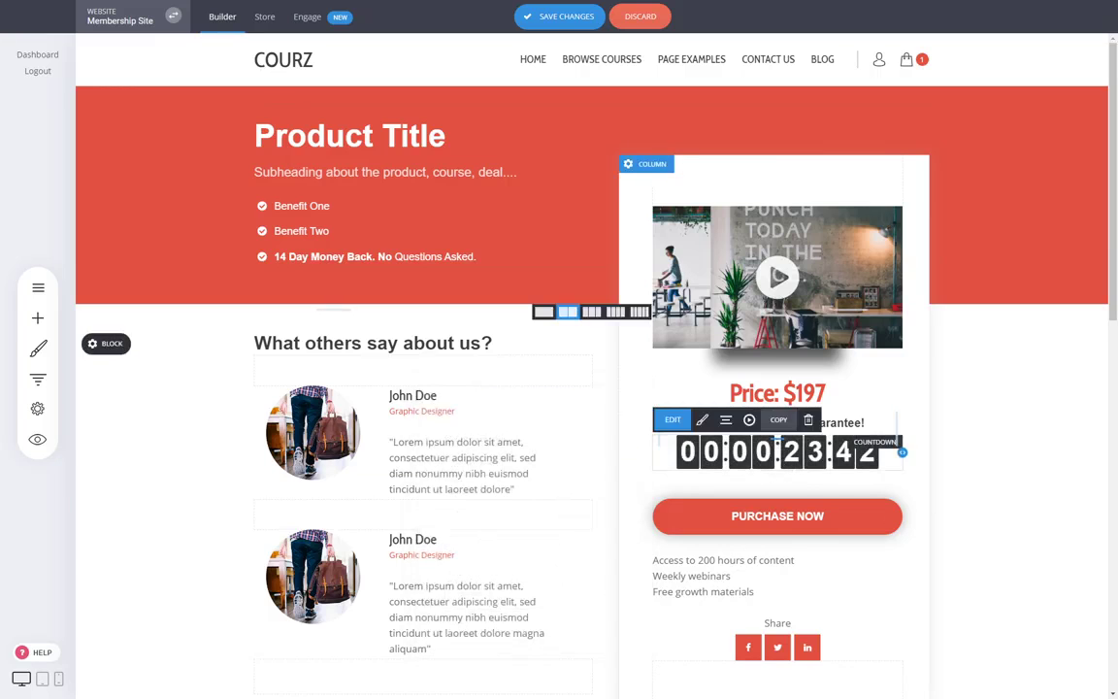
- Hide the days in the countdown's styling and save the page changes
click(697, 423)
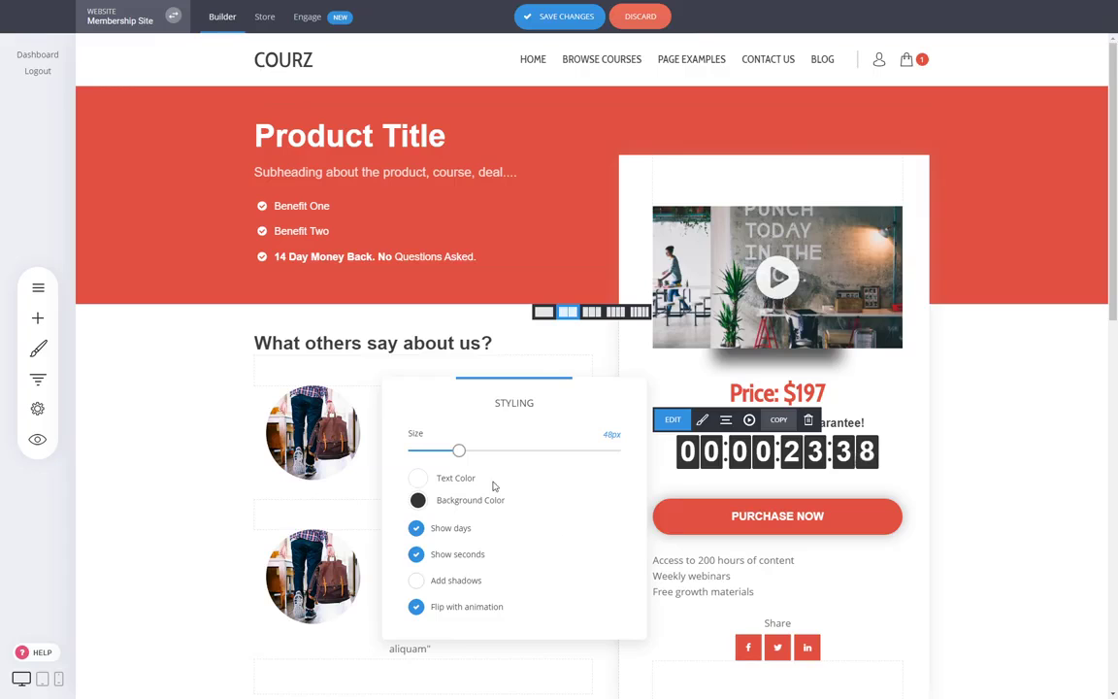
click(463, 529)
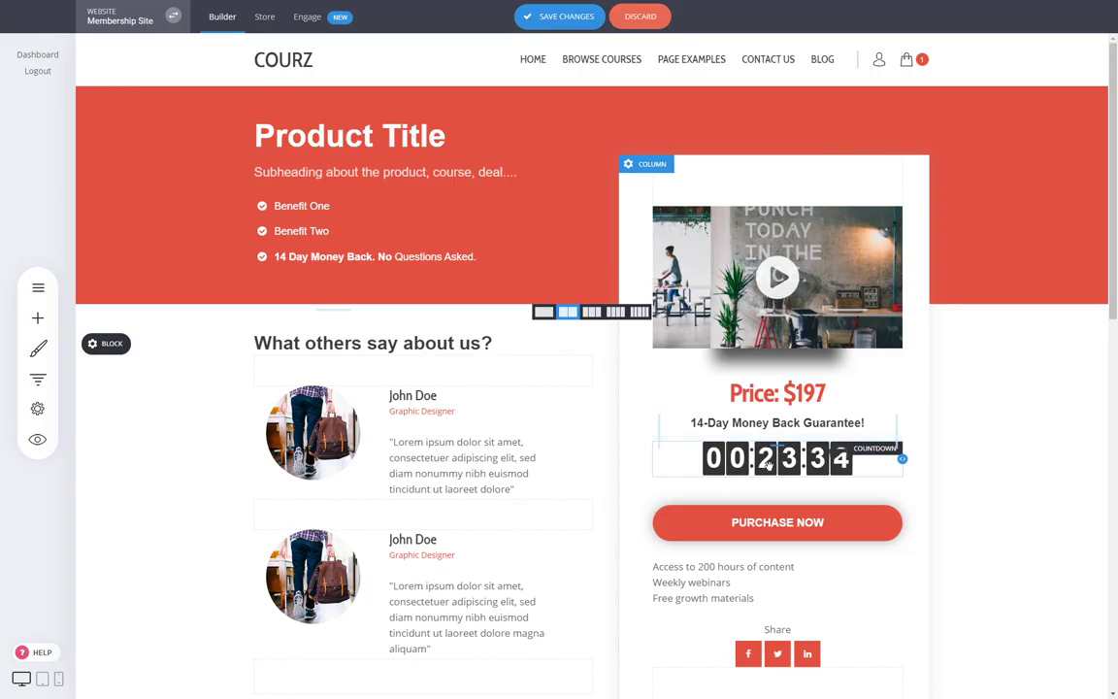
click(559, 18)
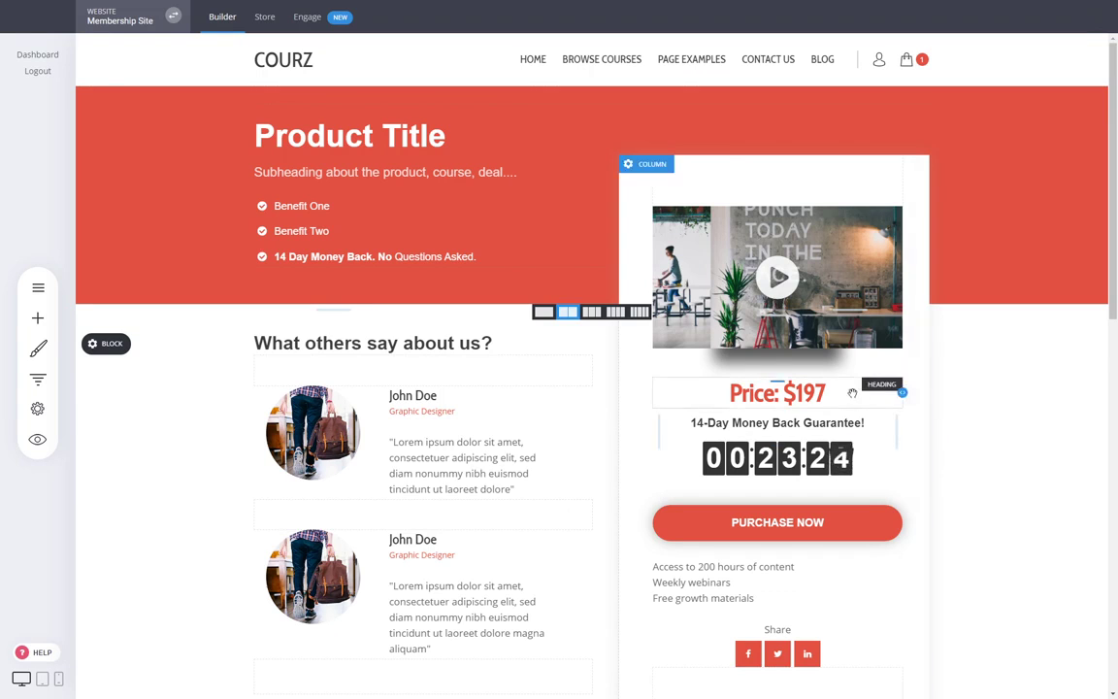
- Look over the course page variant's price and countdown and the content further down the page
click(802, 394)
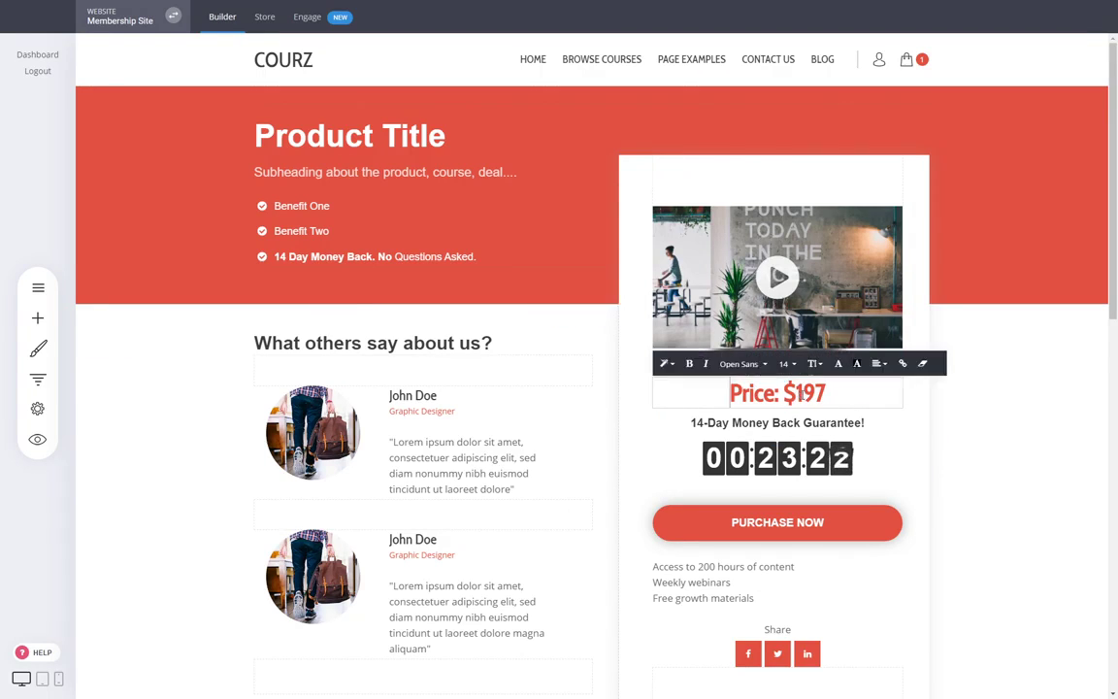
click(984, 413)
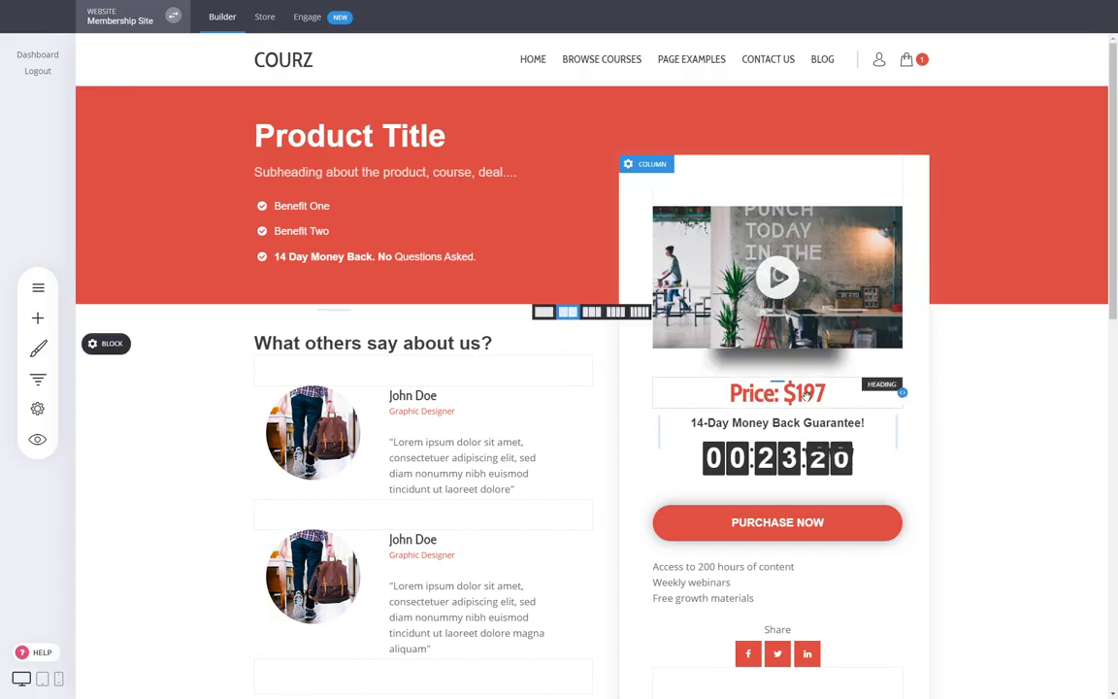
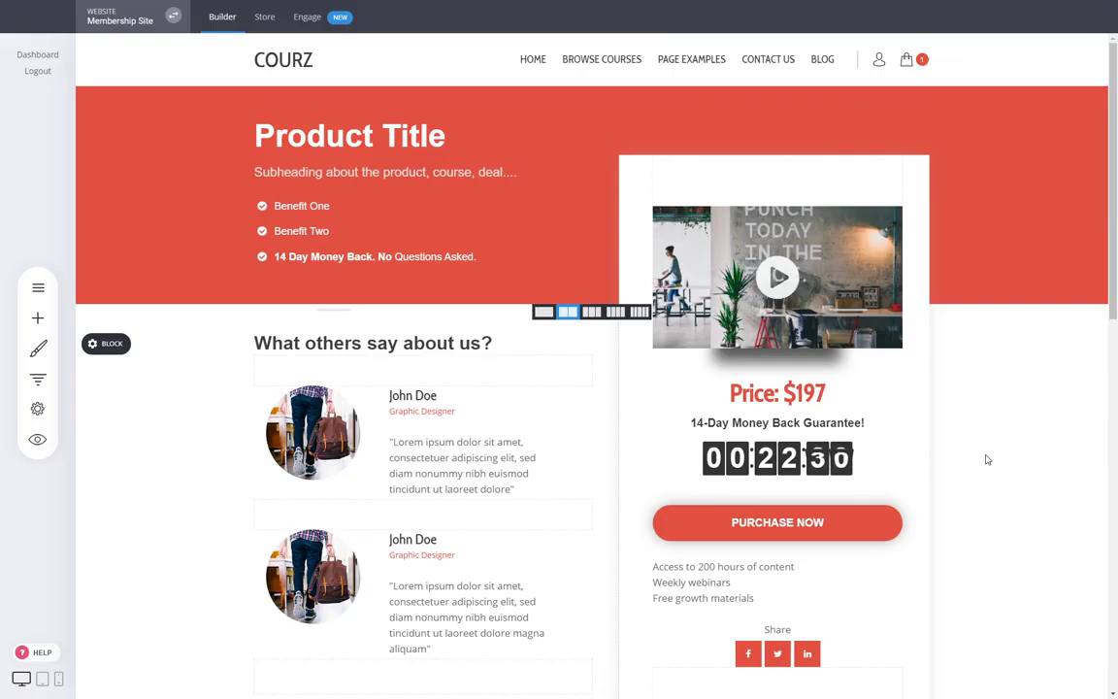
scroll(982, 461, down, 2)
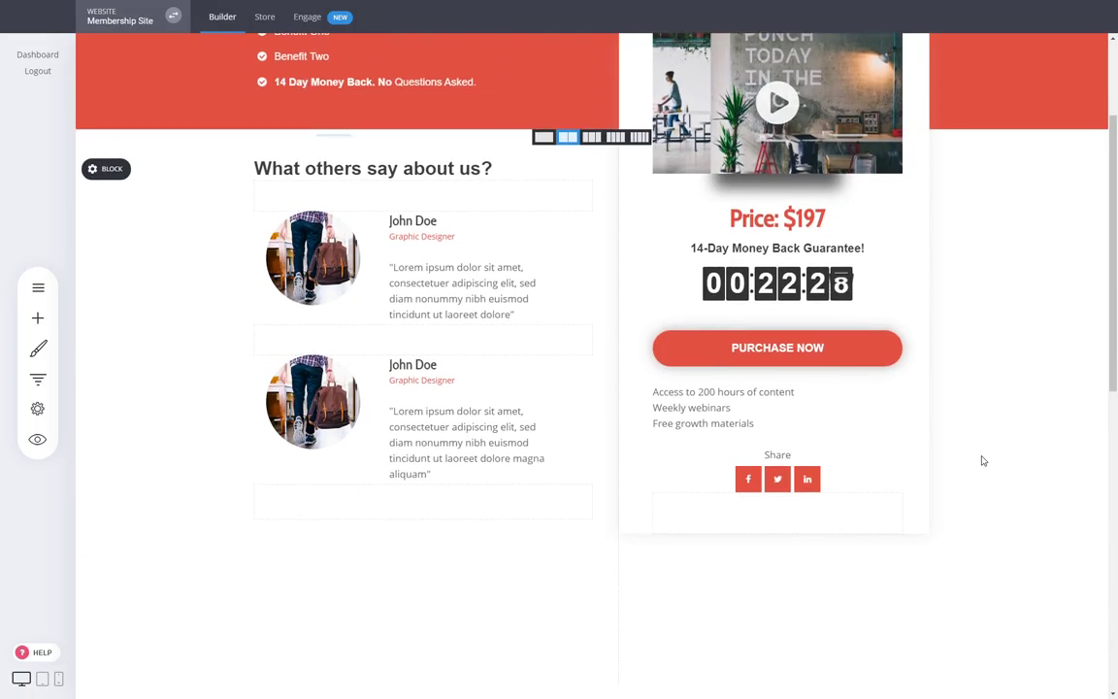
scroll(954, 452, down, 3)
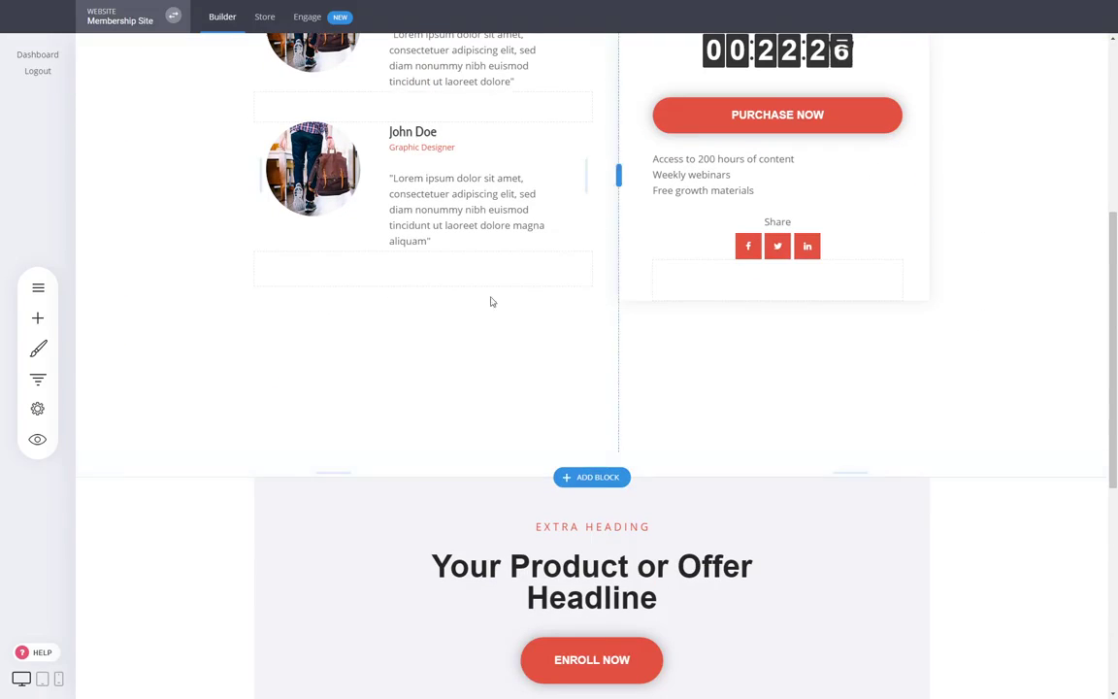
scroll(958, 466, up, 3)
scroll(959, 466, up, 1)
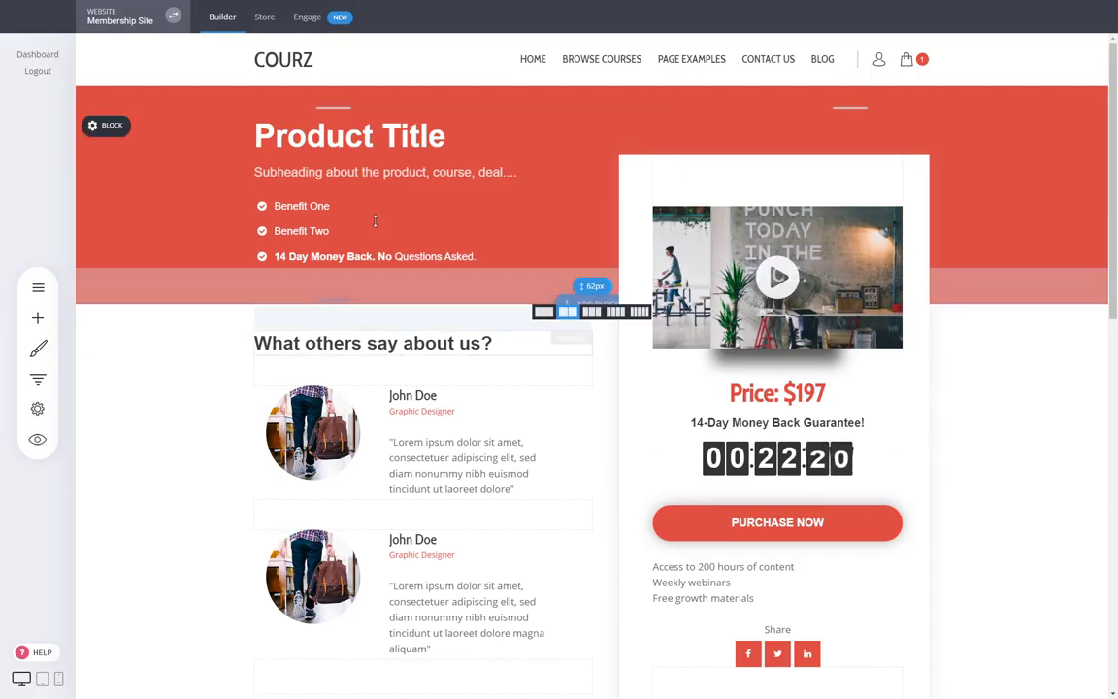
- View the Custom Course Checkout page from the funnel's steps
click(38, 379)
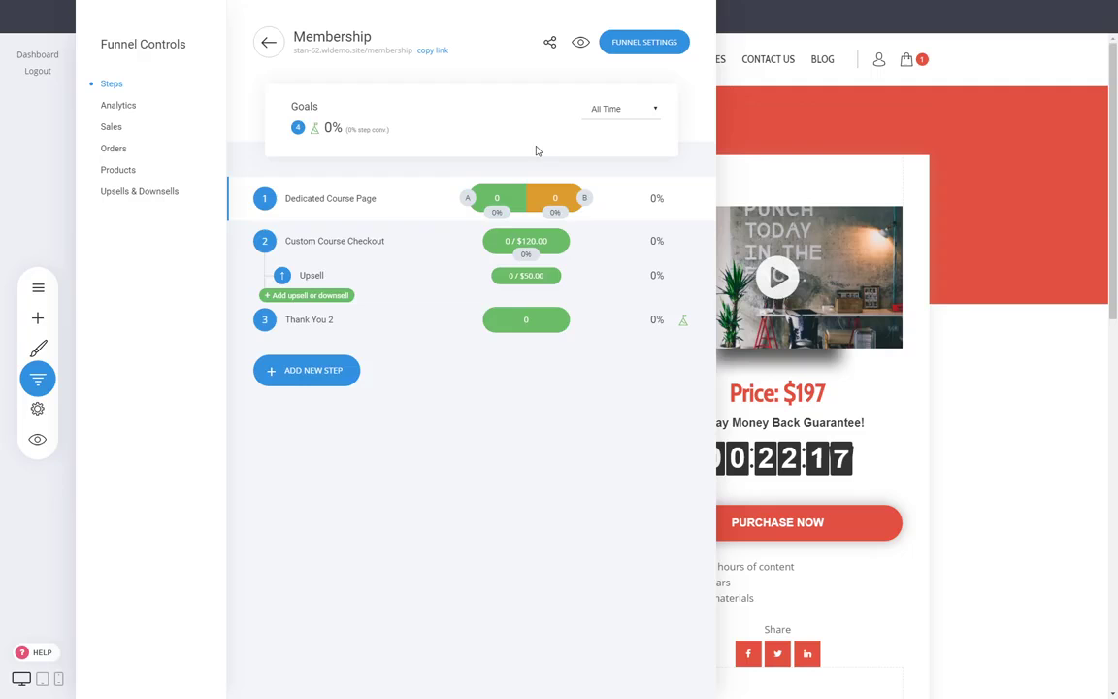
click(362, 241)
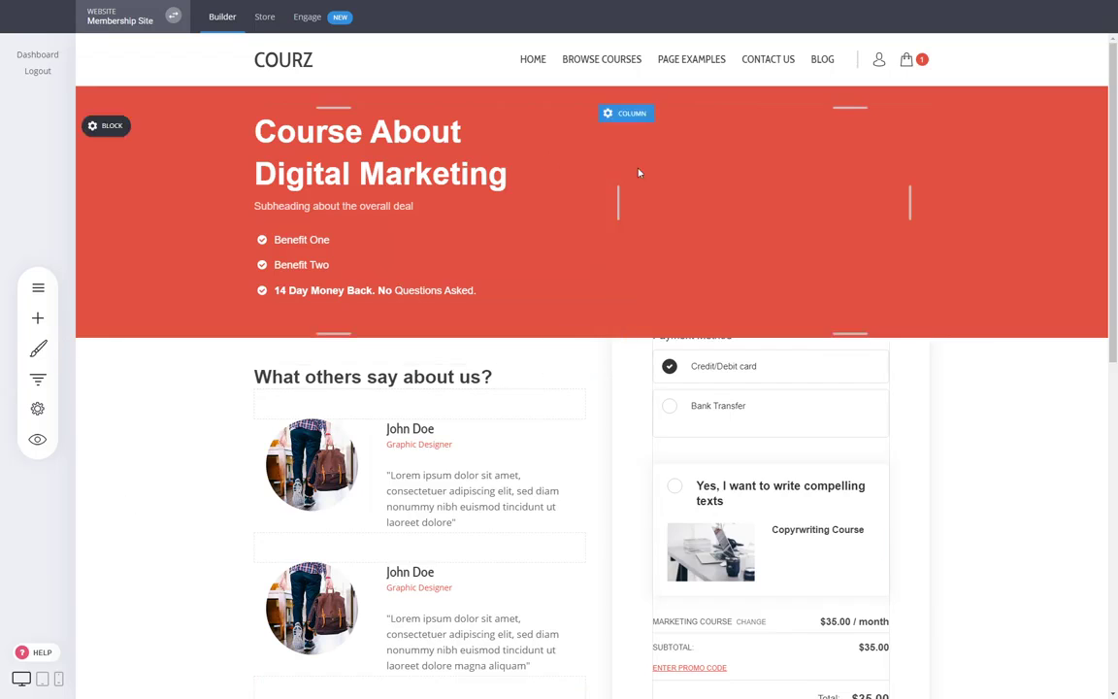
click(38, 379)
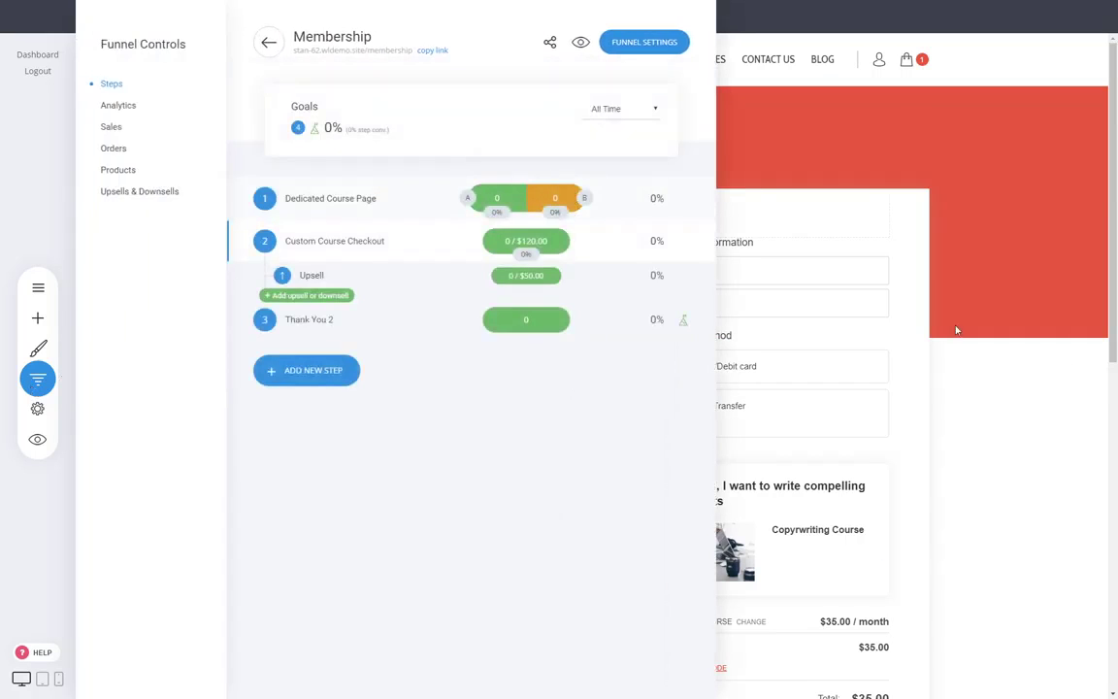
click(1047, 491)
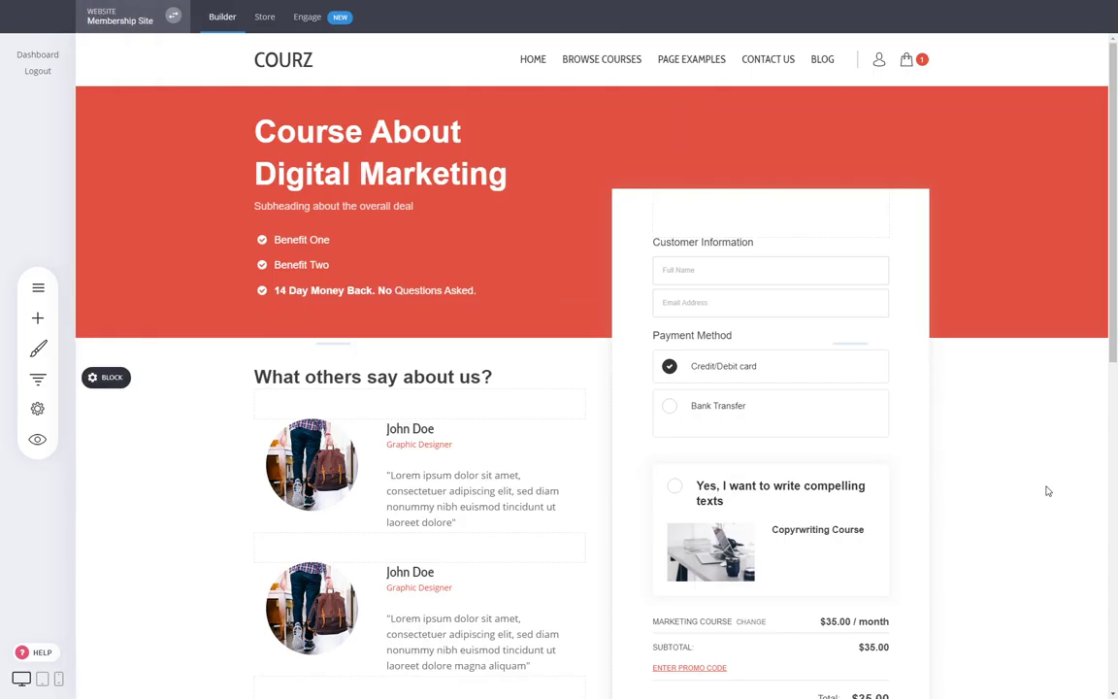
- View the shopping cart page in the website preview and add the Digital product to the cart from the store
click(550, 67)
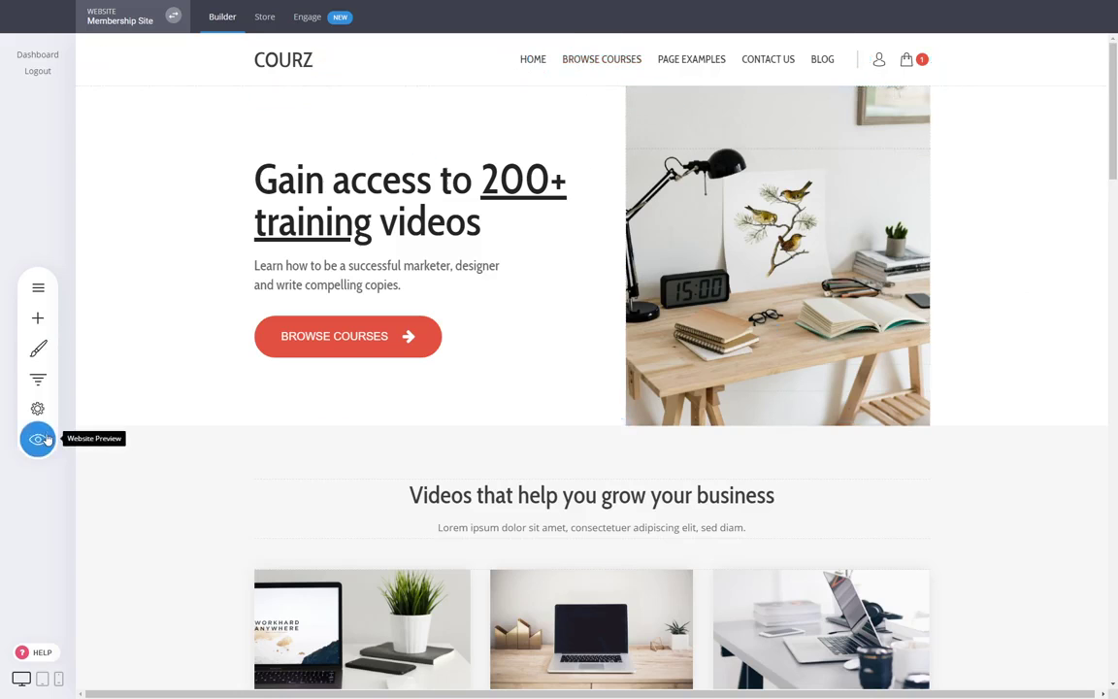
click(44, 439)
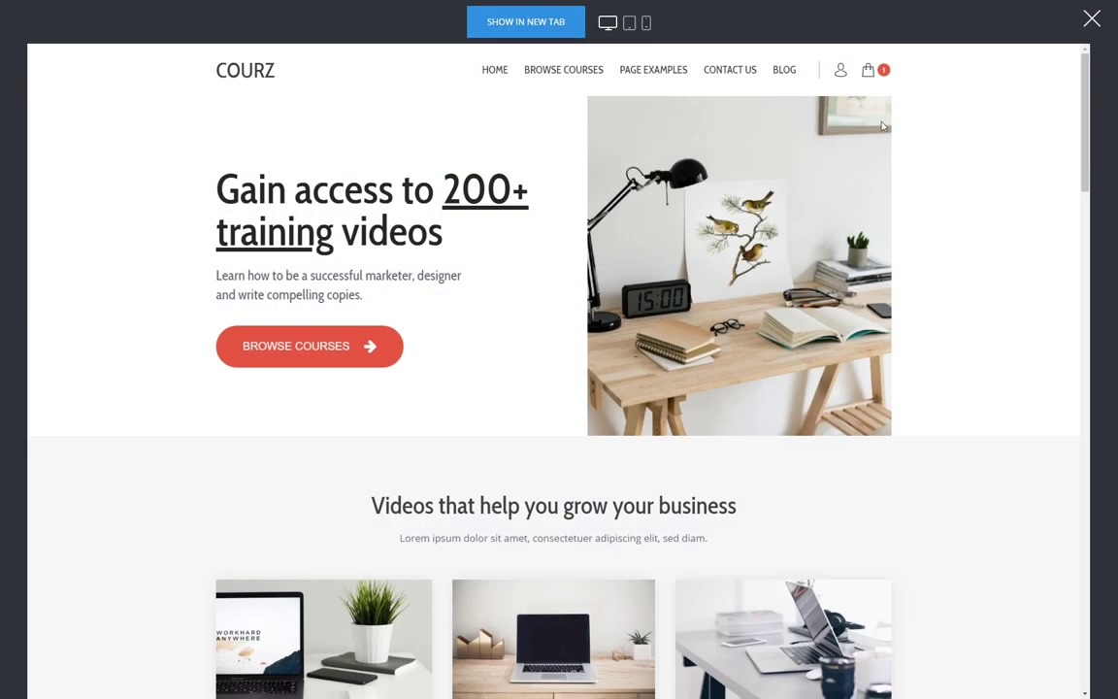
mouse_move(876, 72)
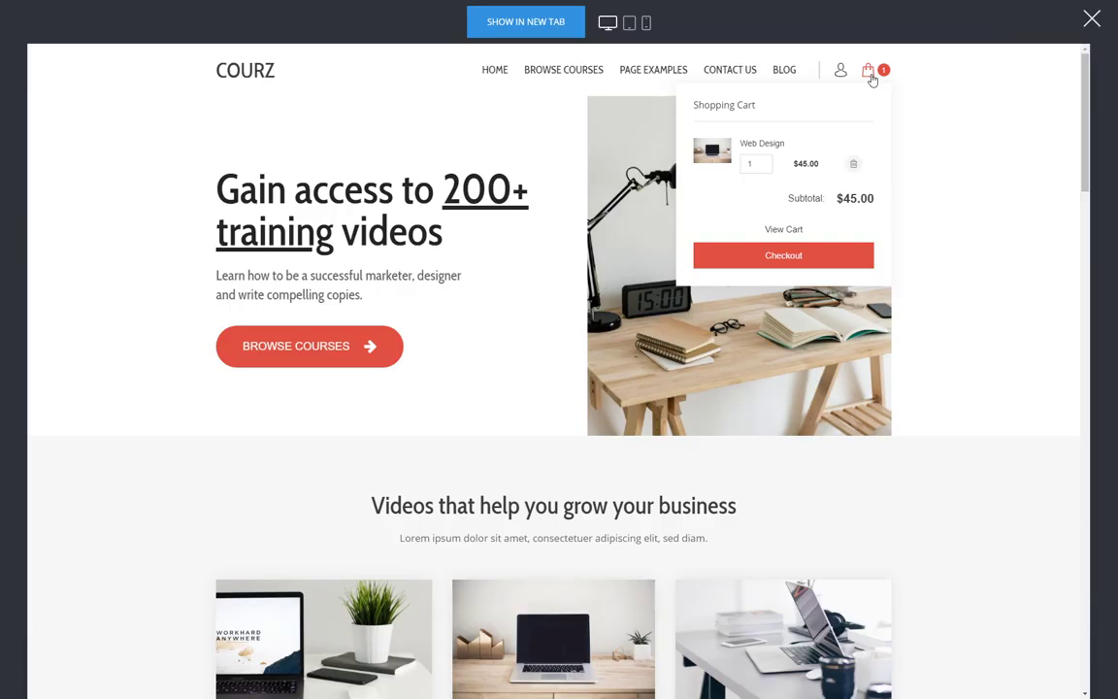
click(792, 231)
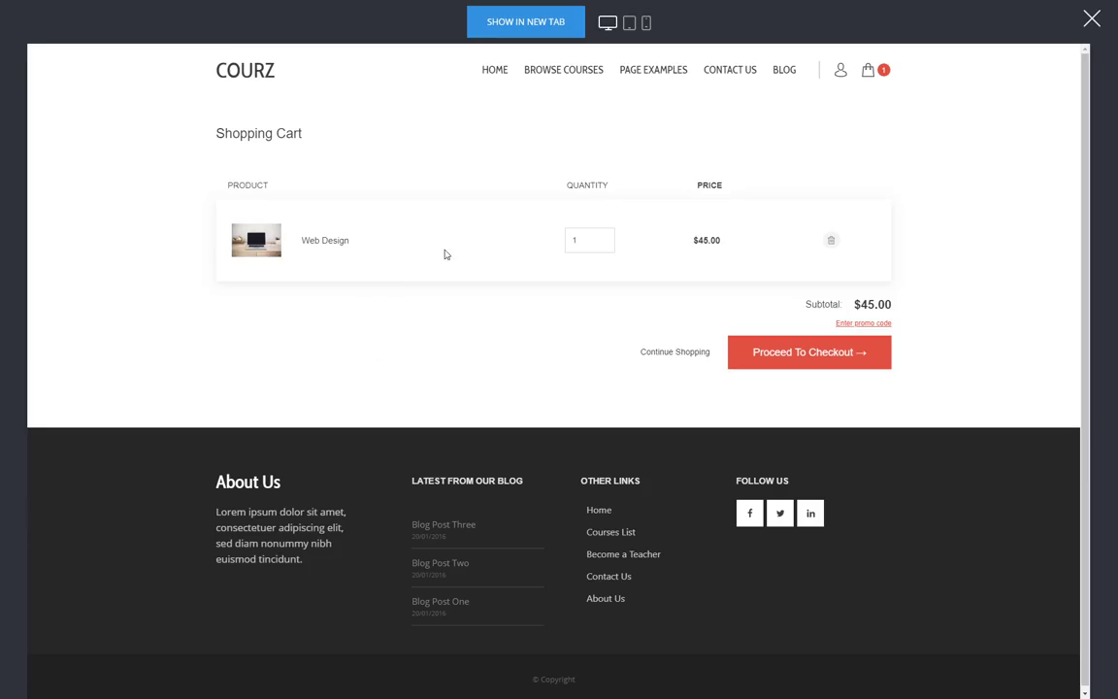
click(669, 351)
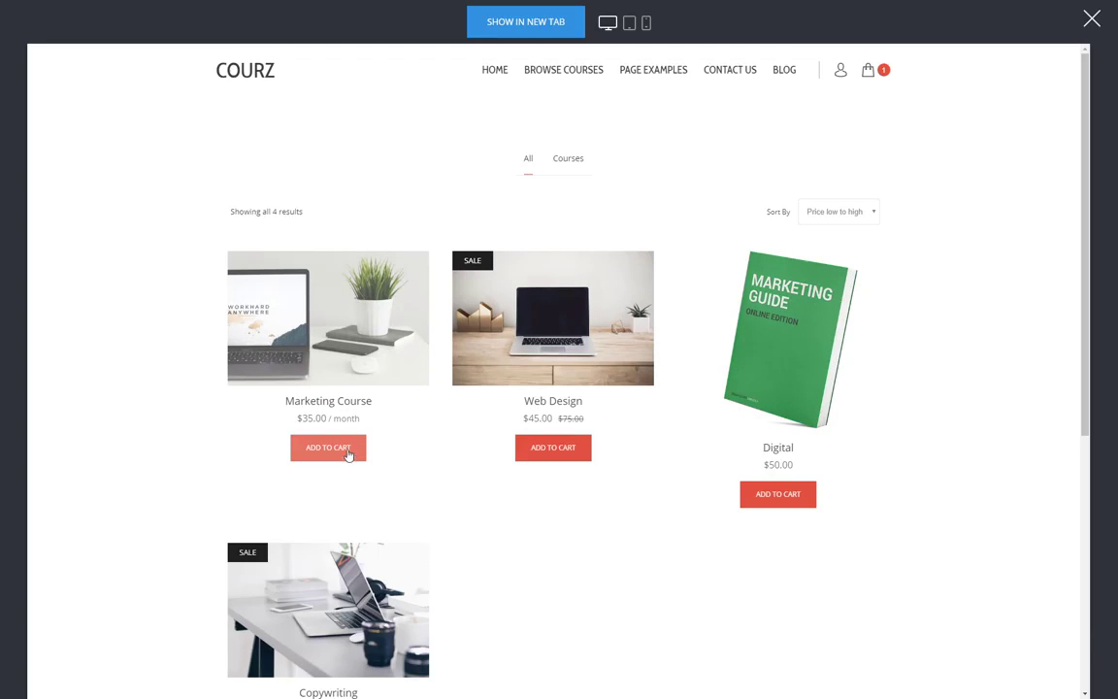
click(777, 494)
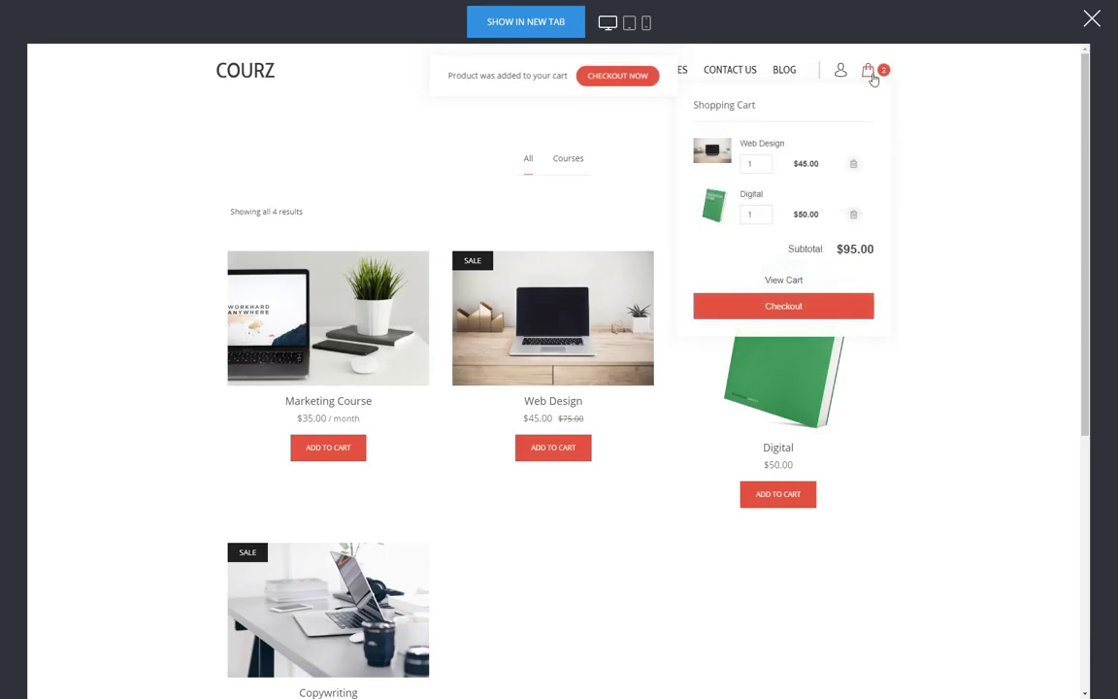
- View the Web Design product page, return to the store listing and close the preview
click(499, 305)
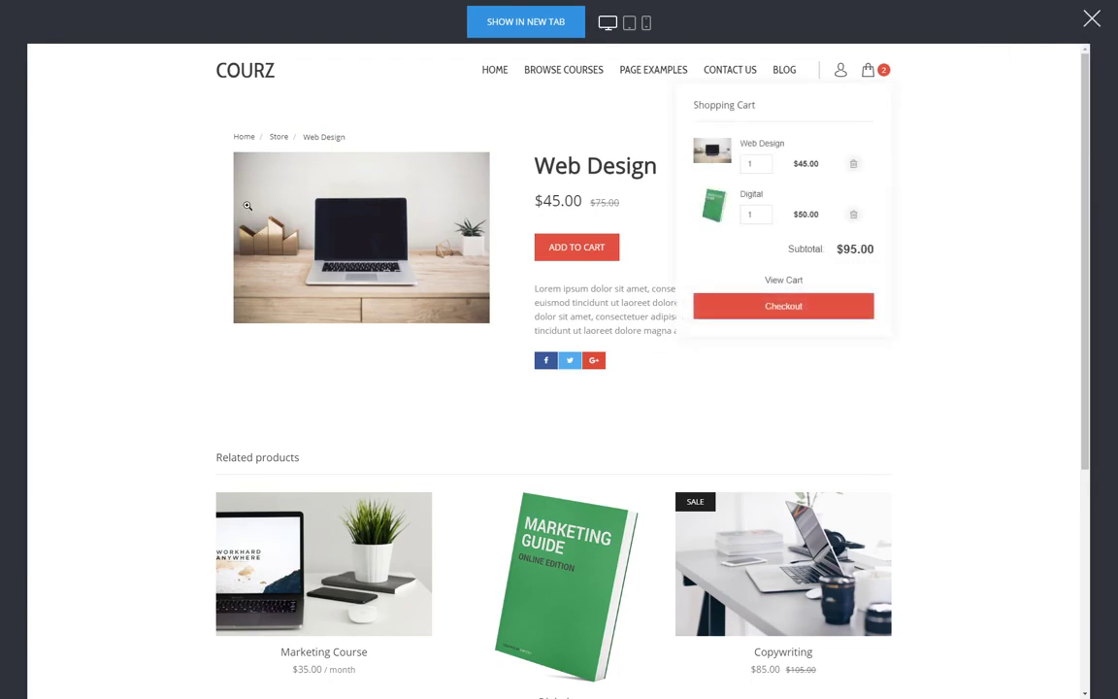
click(280, 138)
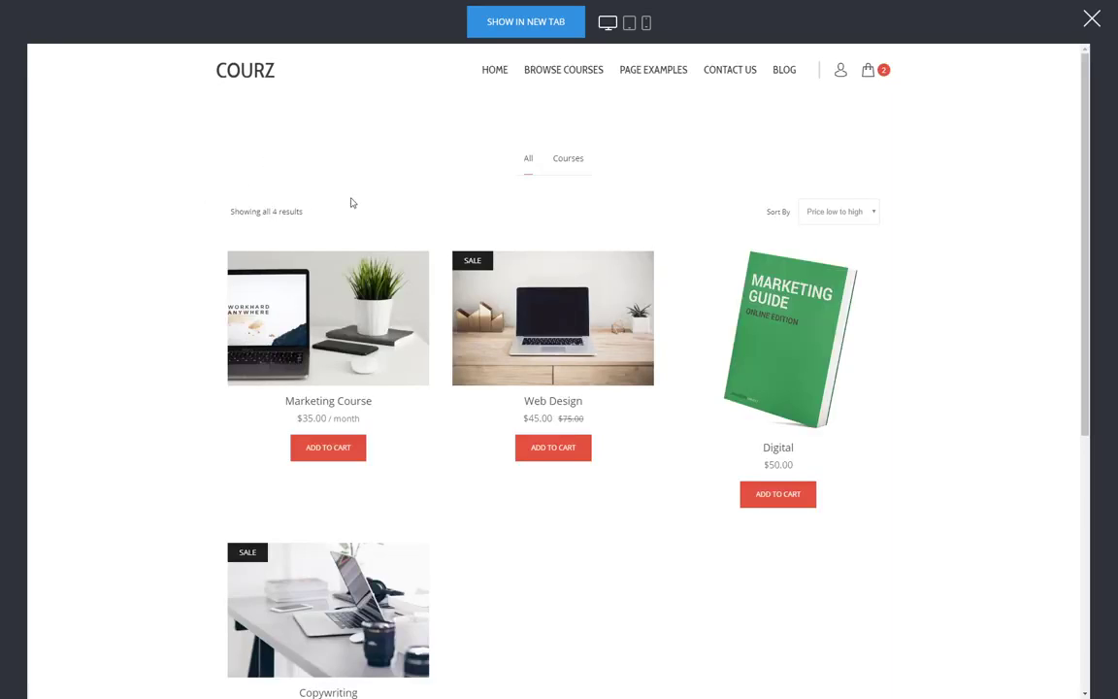
click(1091, 19)
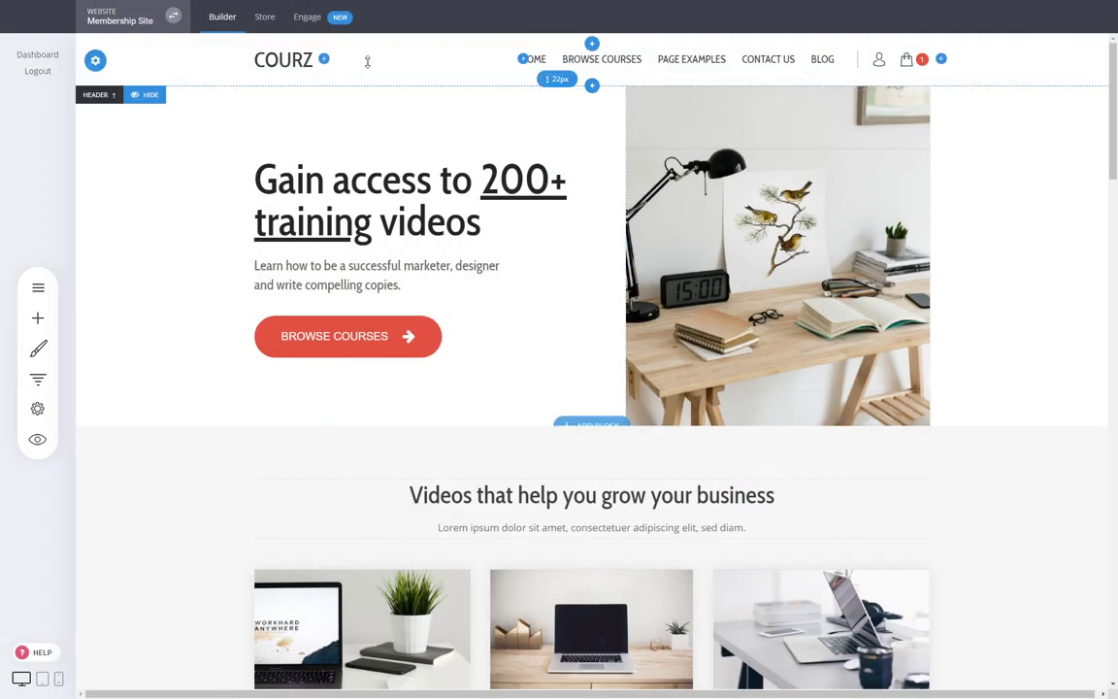
- Enable the advanced product filter with text search in the store's layout and styling settings, save them and return to the builder
click(267, 31)
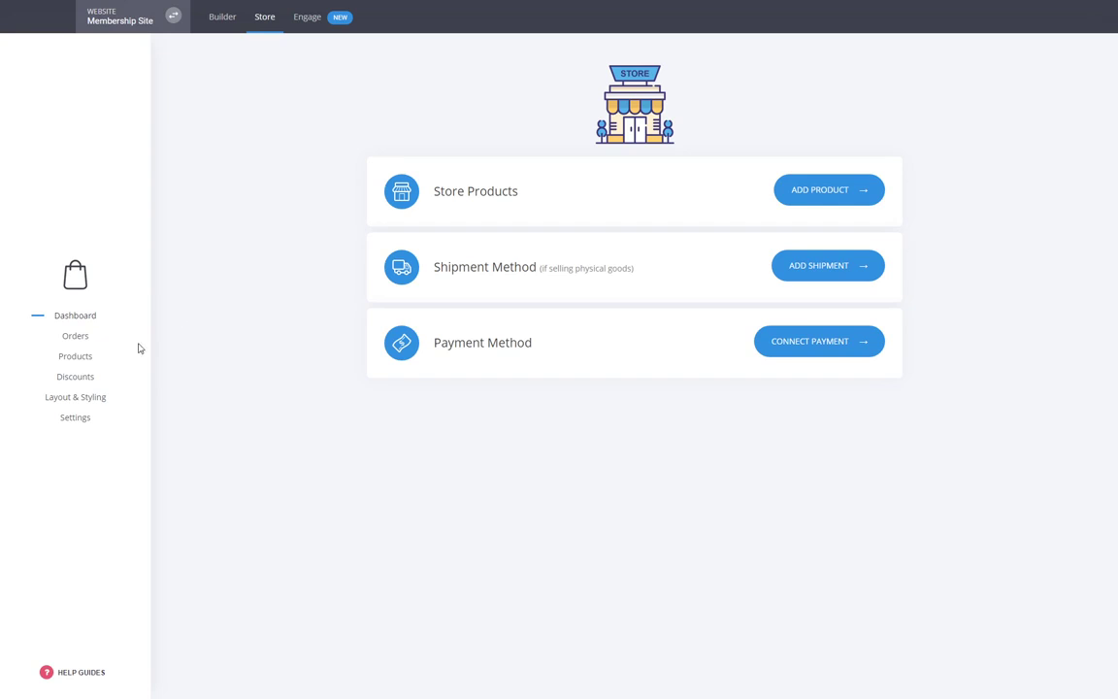
click(82, 404)
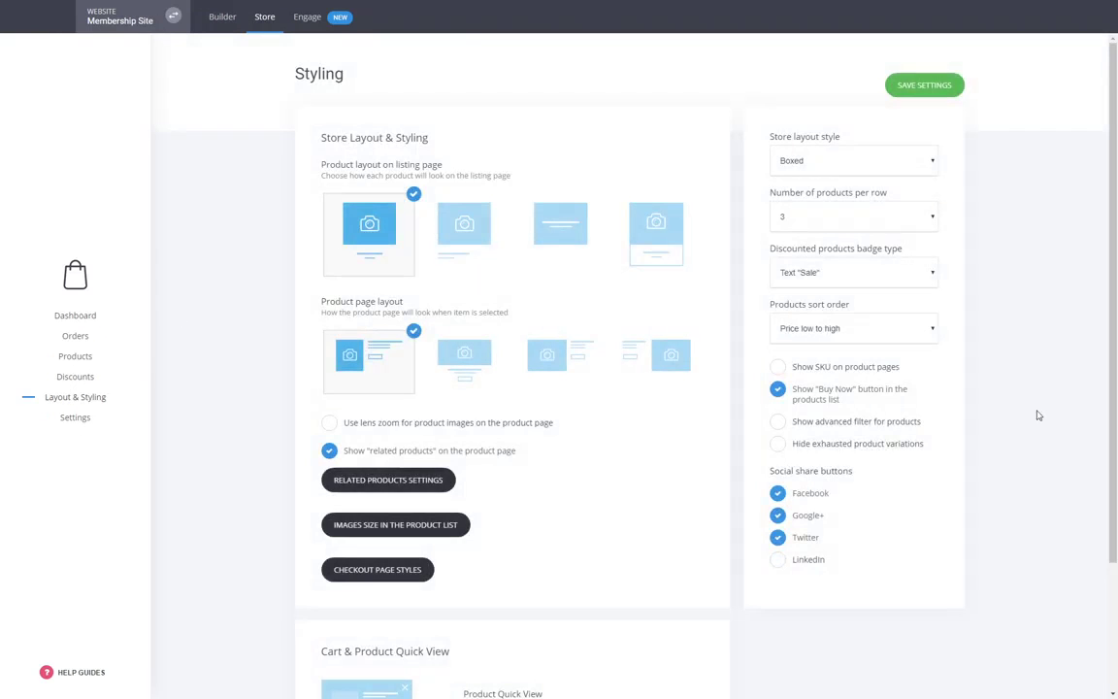
click(892, 427)
click(837, 448)
click(942, 94)
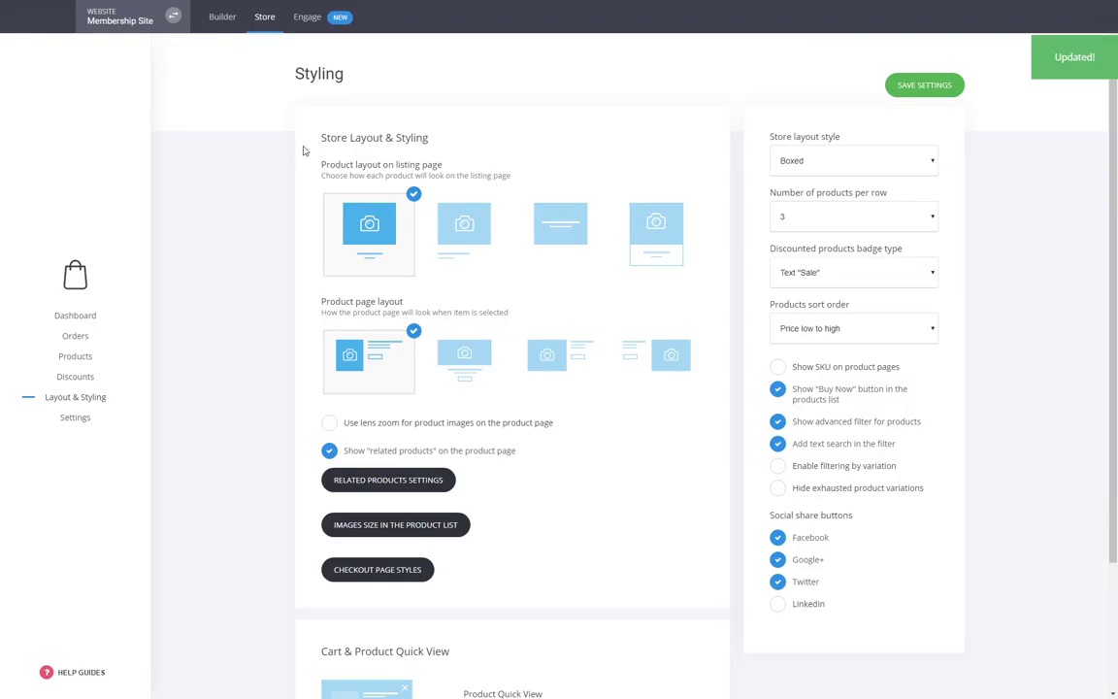
click(231, 22)
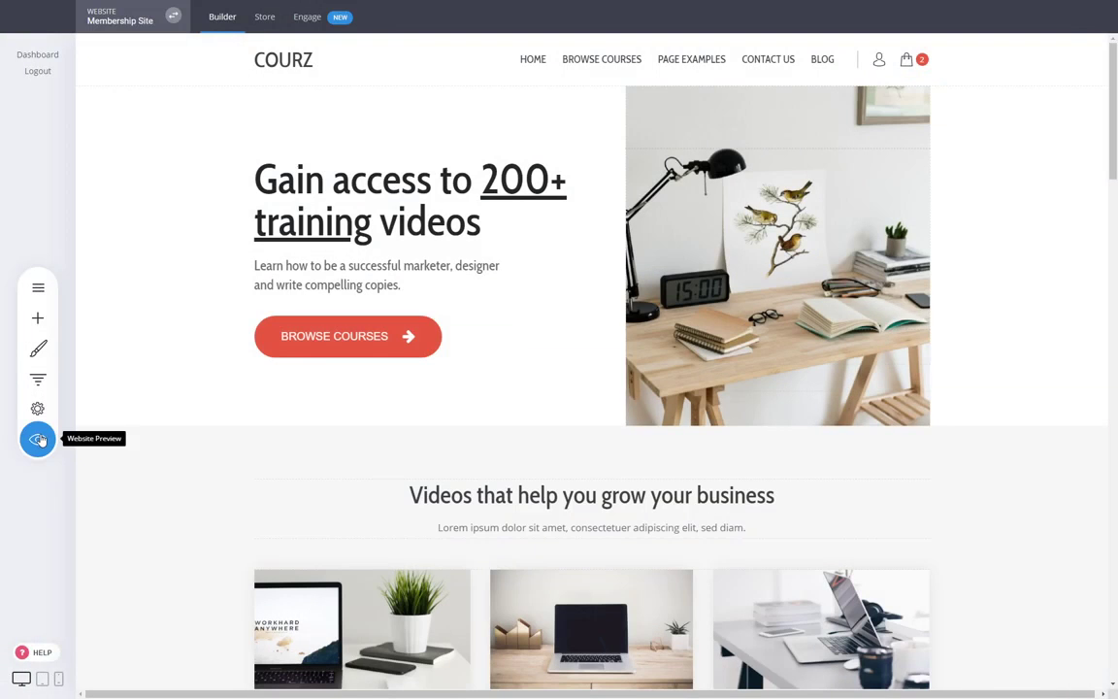
- Test the store's price filter with a $110.00 maximum in the website preview and view the Digital product page before closing the preview
click(38, 440)
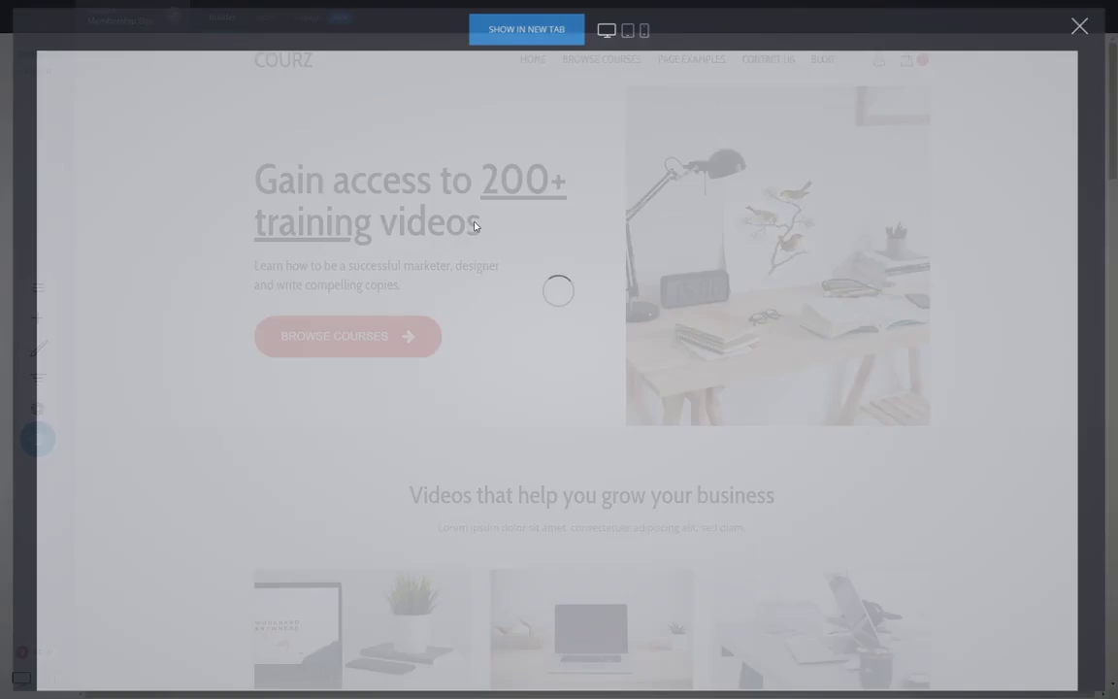
mouse_move(868, 70)
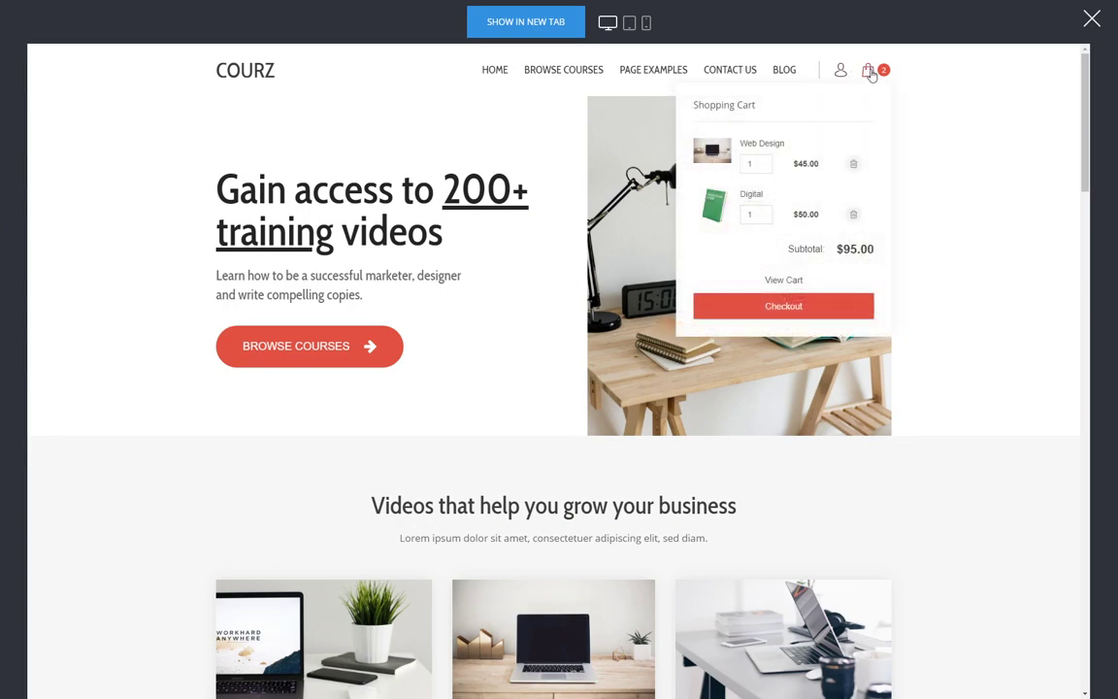
click(781, 278)
click(695, 418)
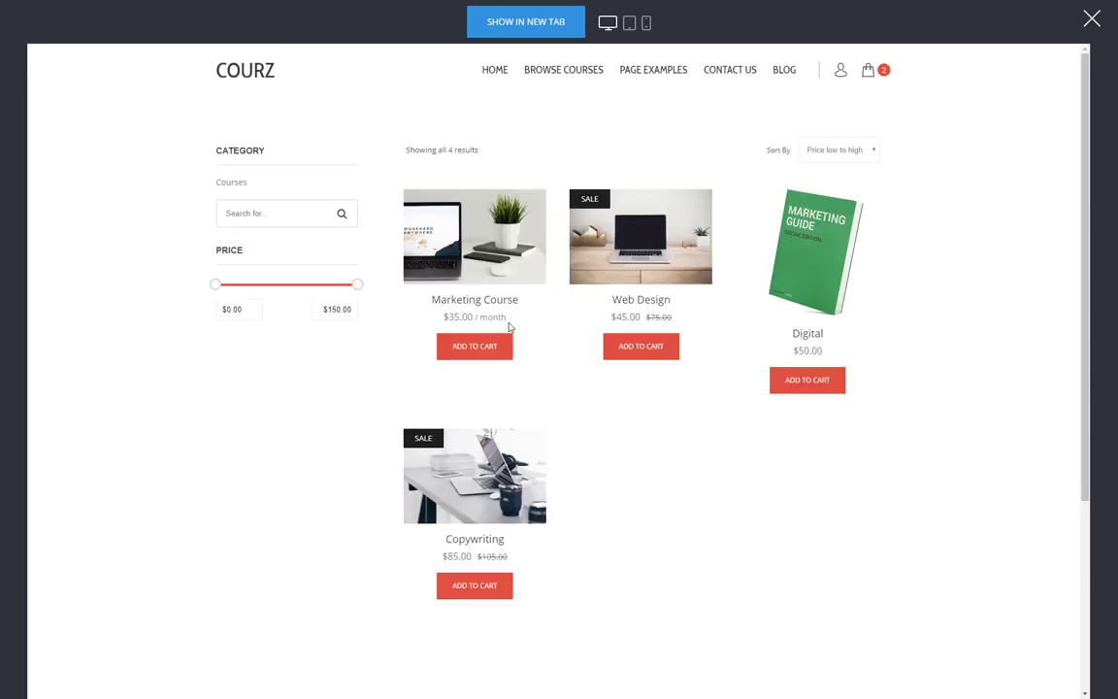
drag(357, 284, 319, 284)
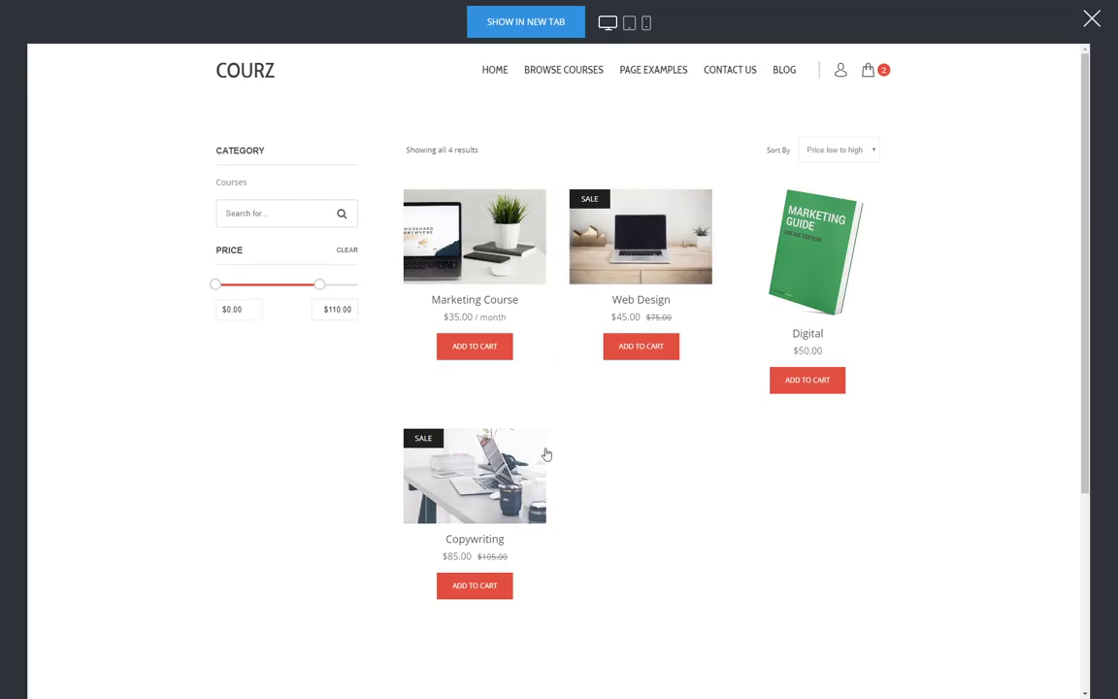
click(799, 257)
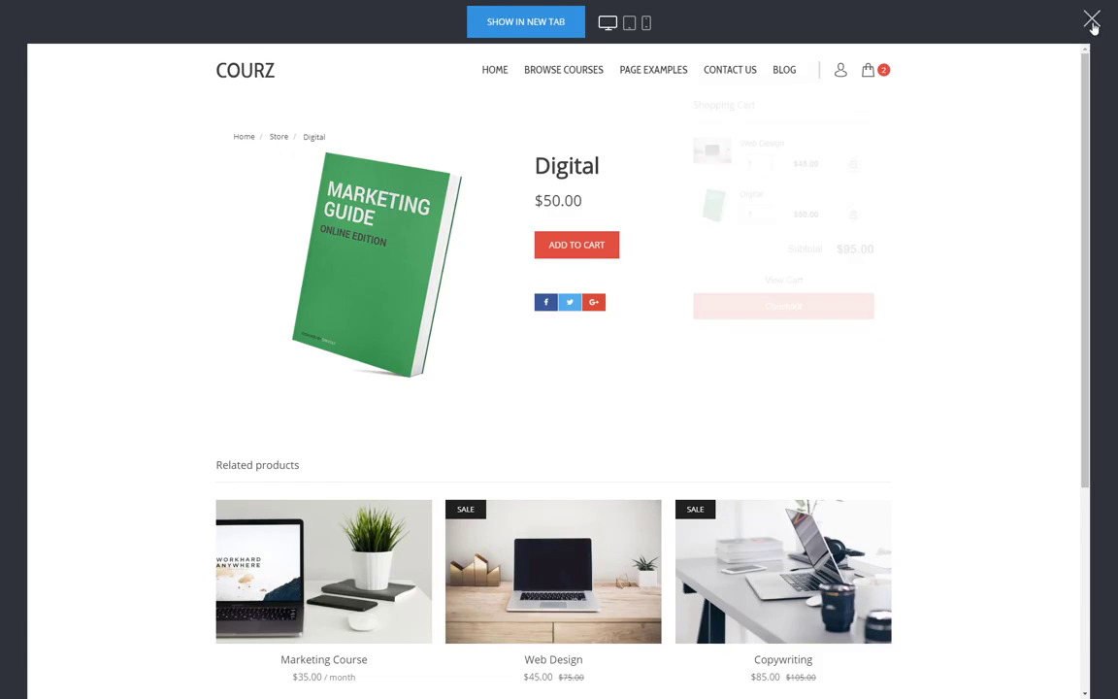
click(1093, 23)
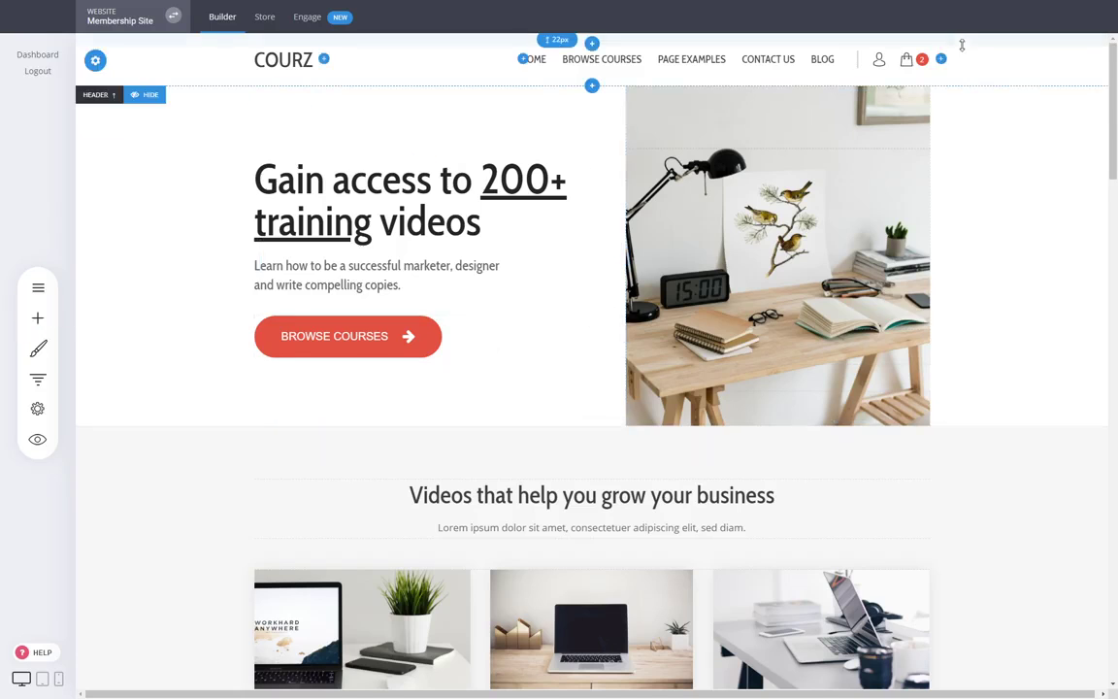
- Add a search widget below the "Videos that help you grow your business" intro text and limit its search to the store
click(38, 318)
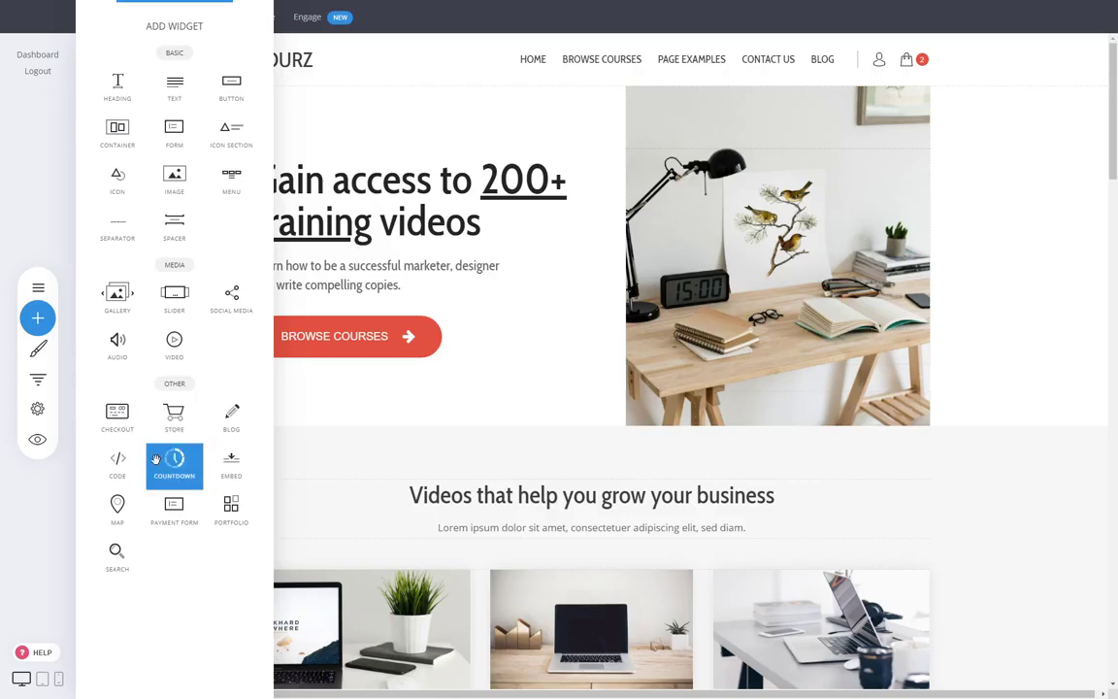
drag(124, 563, 672, 542)
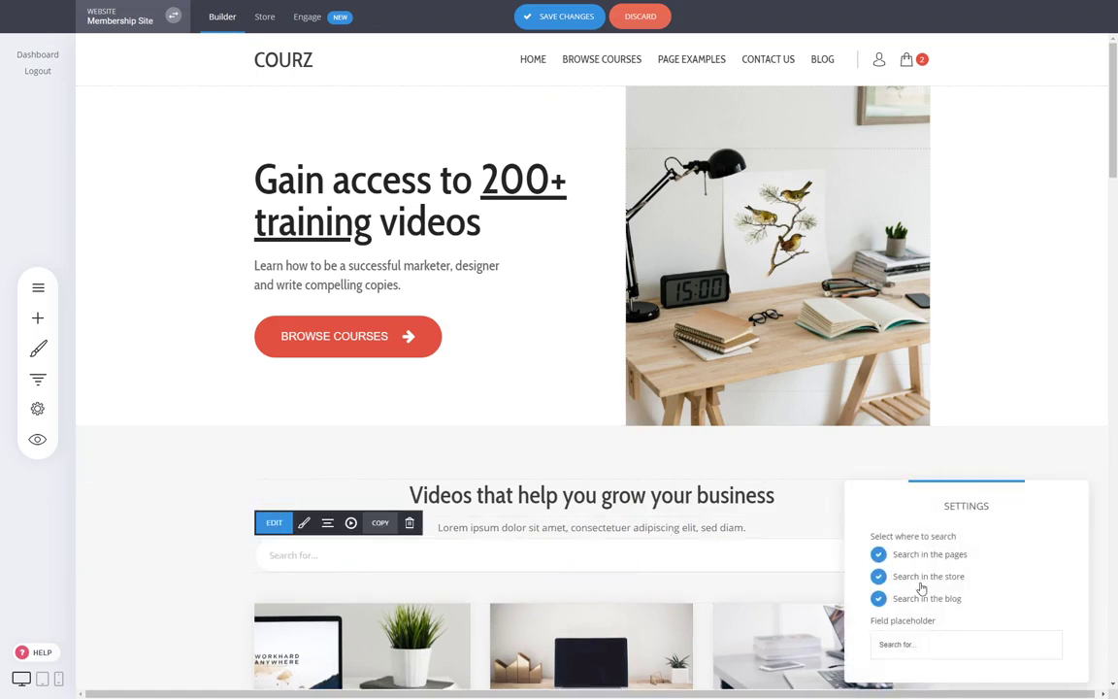
click(945, 560)
click(938, 602)
click(697, 542)
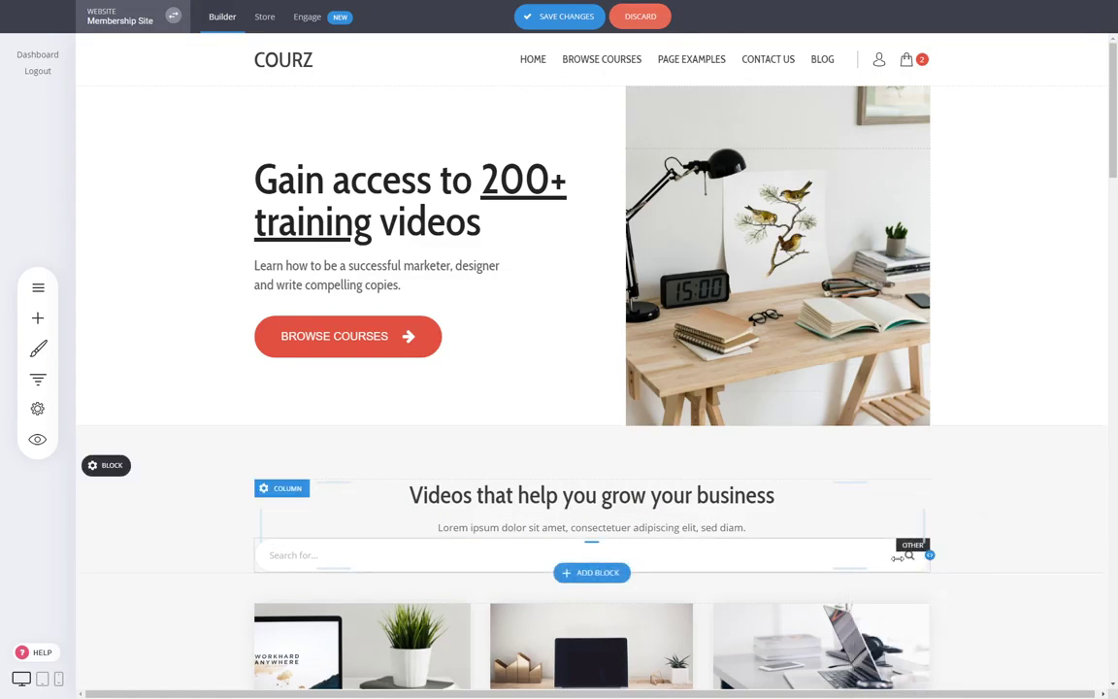
- Narrow the search bar and set its spacing from the text above to 21 px
drag(913, 557, 795, 555)
mouse_move(656, 544)
mouse_down()
mouse_move(654, 559)
mouse_move(662, 553)
mouse_up()
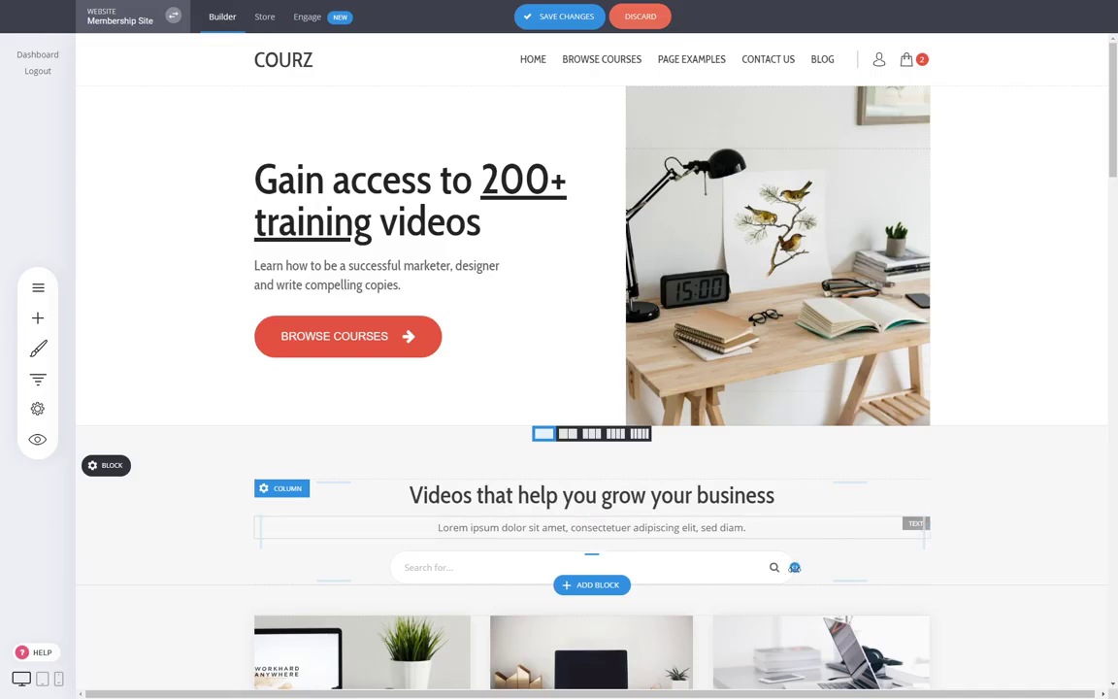
click(690, 577)
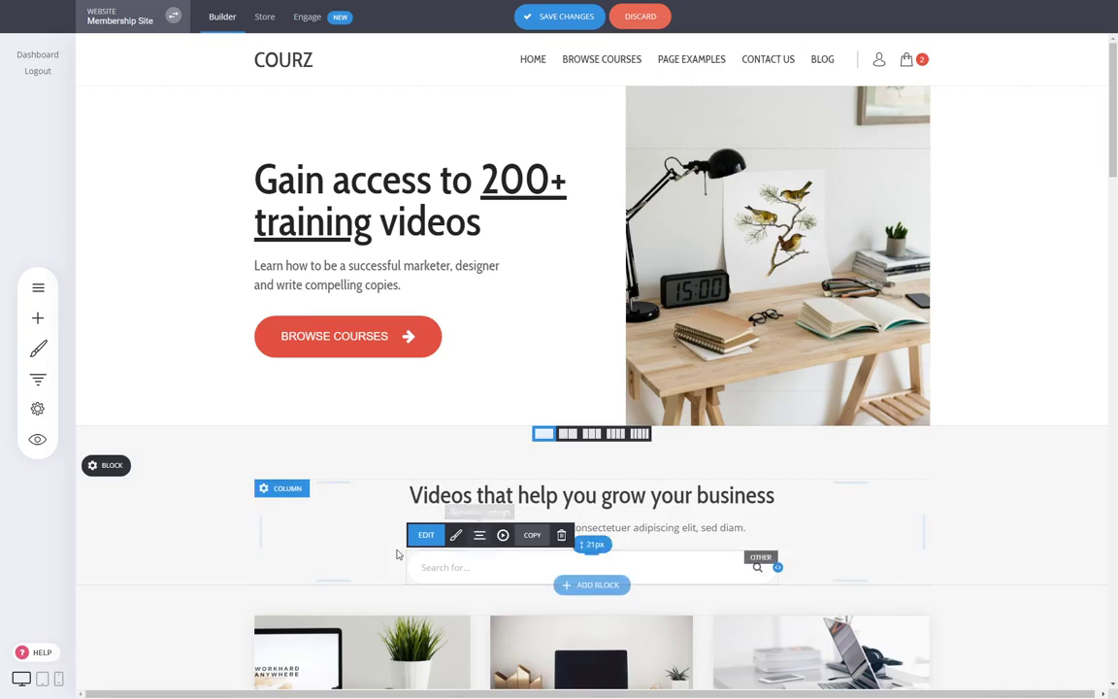
- Increase the search bar's padding size in its styling settings
click(456, 535)
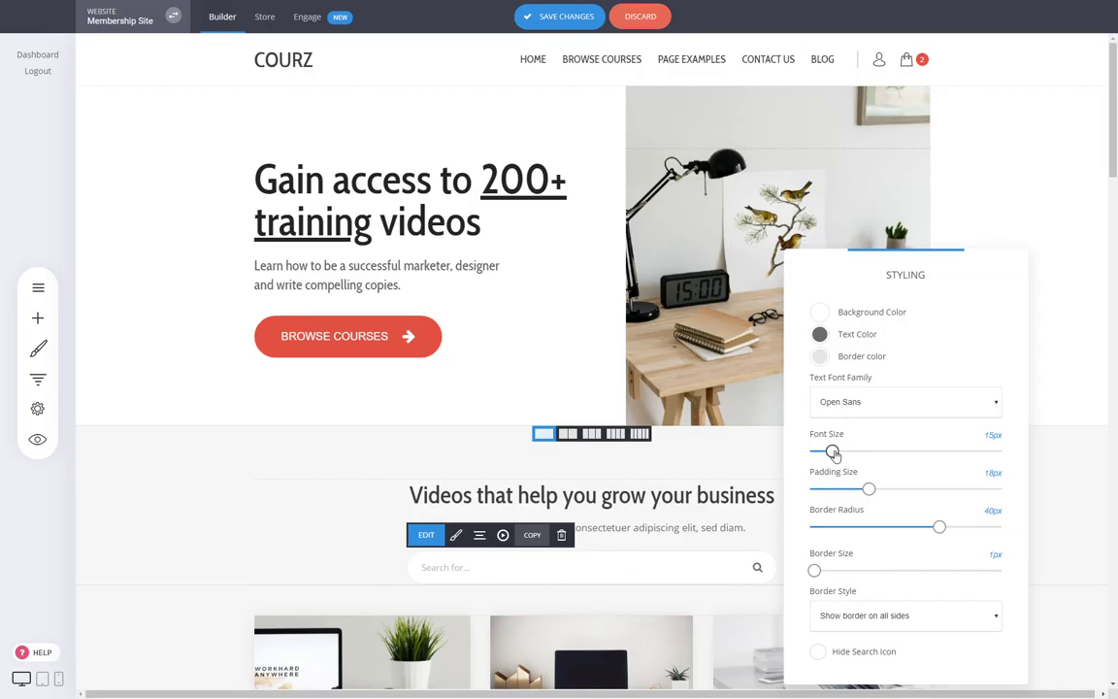
drag(869, 488, 887, 490)
mouse_move(834, 451)
mouse_down()
mouse_move(848, 451)
mouse_move(835, 452)
mouse_up()
click(720, 456)
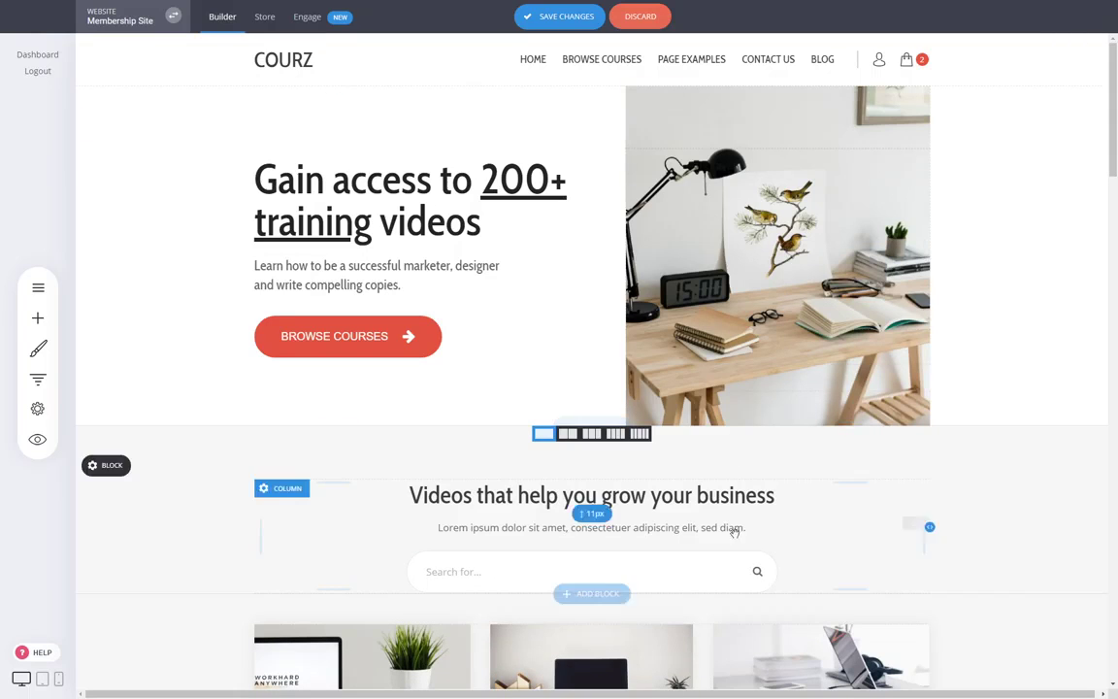
- Delete the search widget from the home page and save the changes
click(716, 579)
click(561, 535)
click(595, 296)
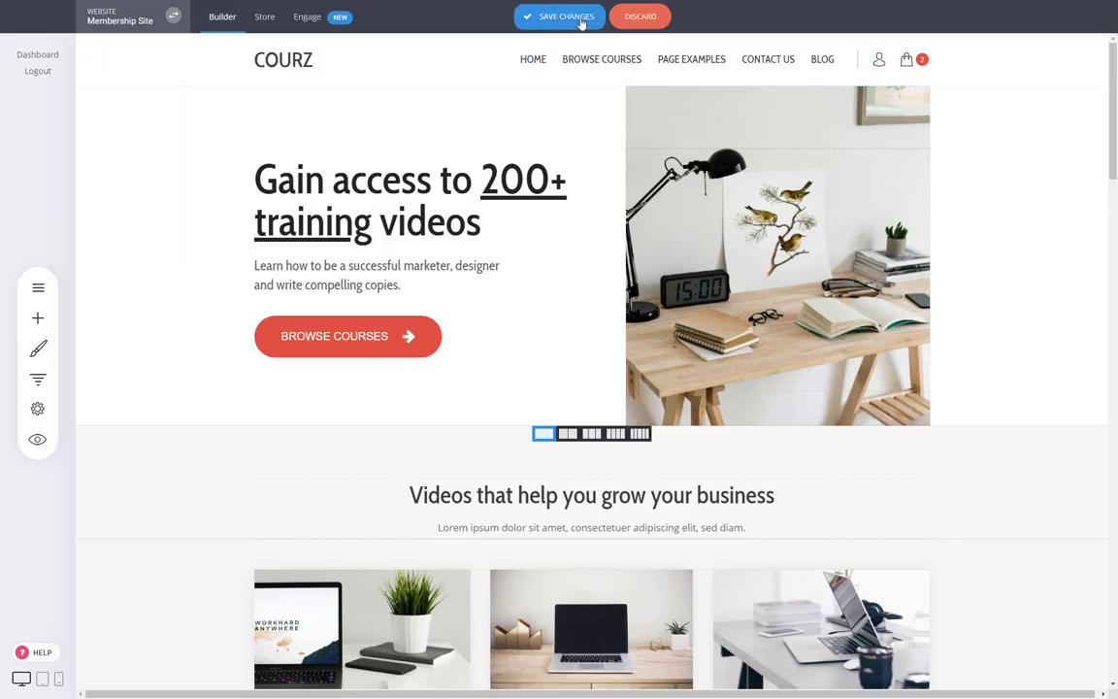
click(573, 17)
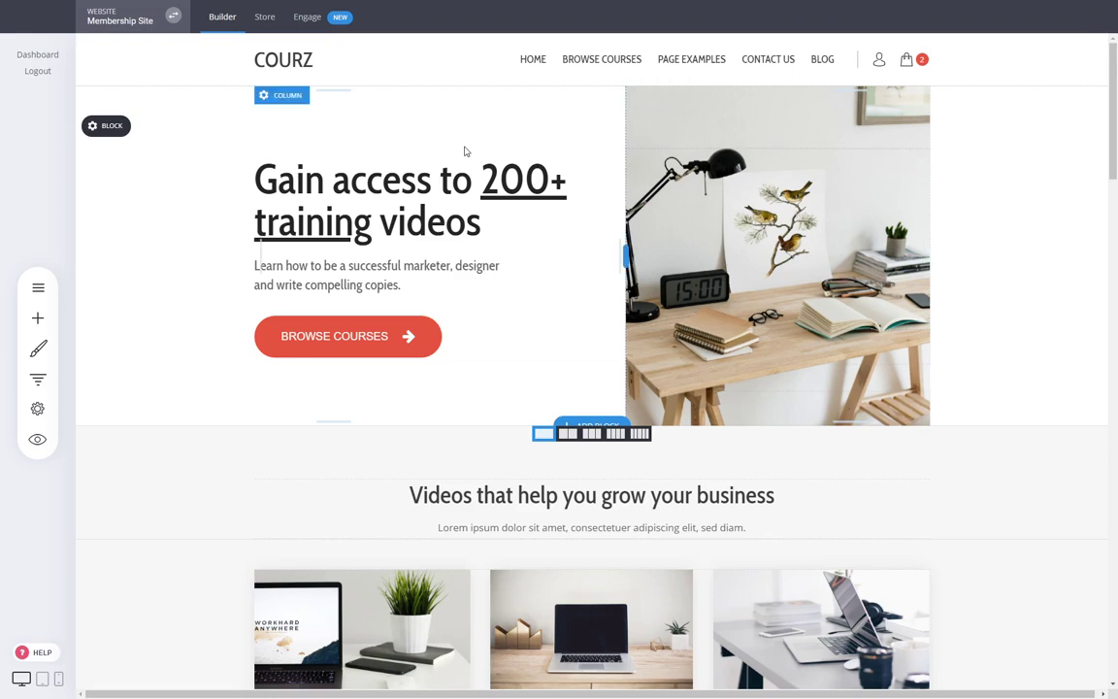
- View the options for adding pages and check the member group access of the "01 - Course Name #1" page, cancelling its settings
click(35, 288)
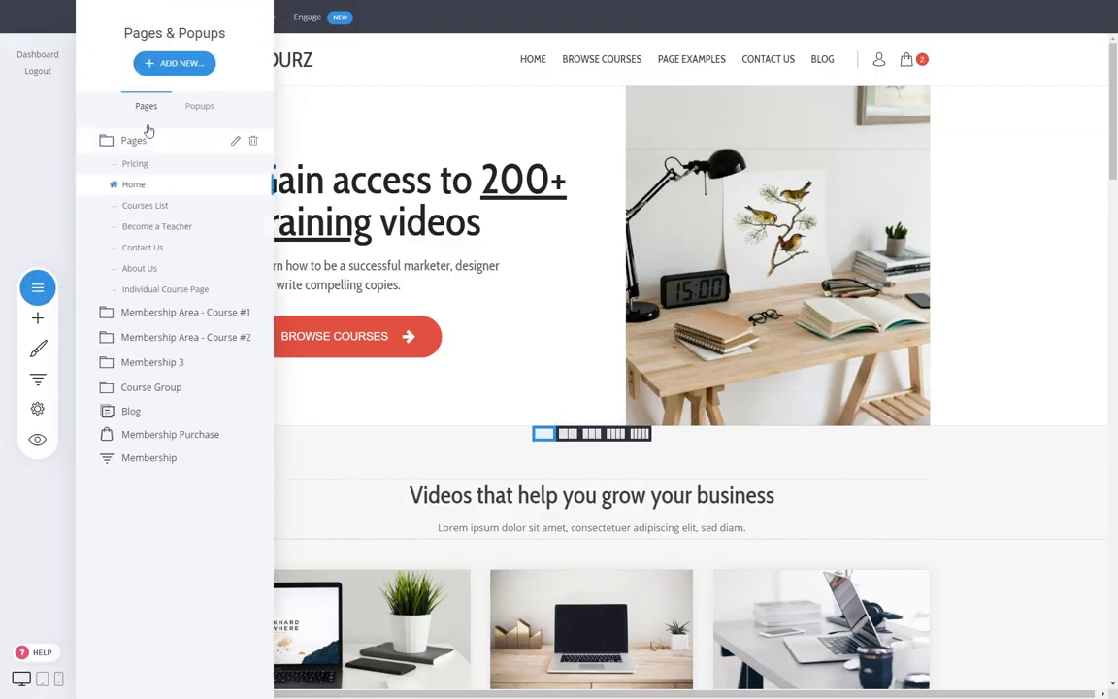
click(160, 63)
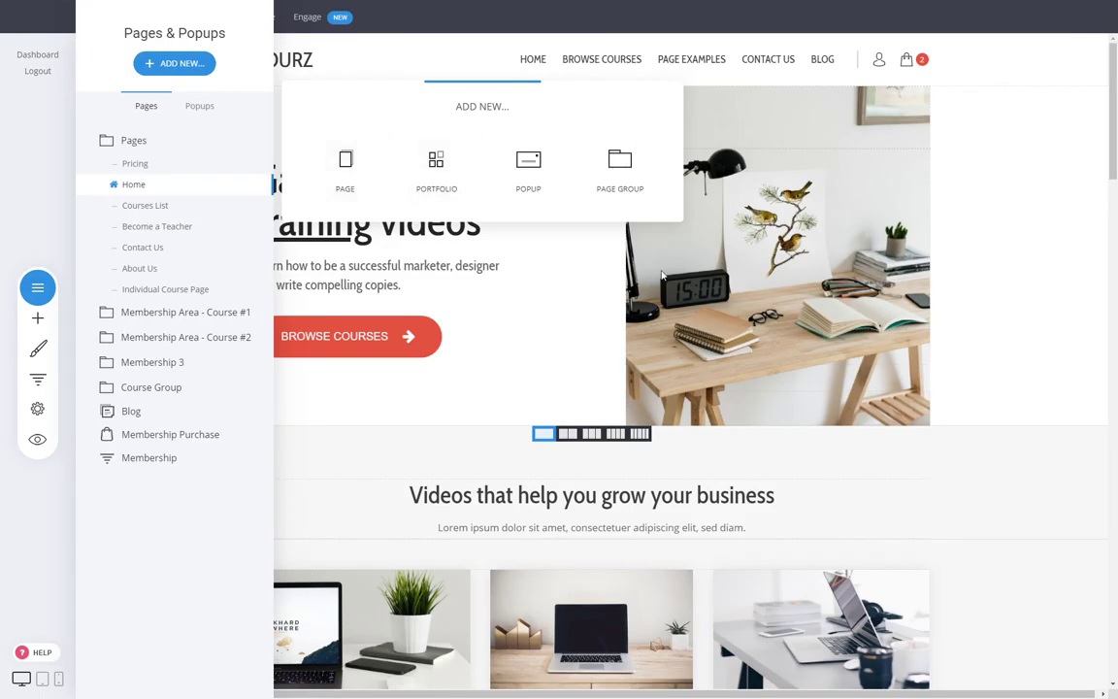
click(194, 312)
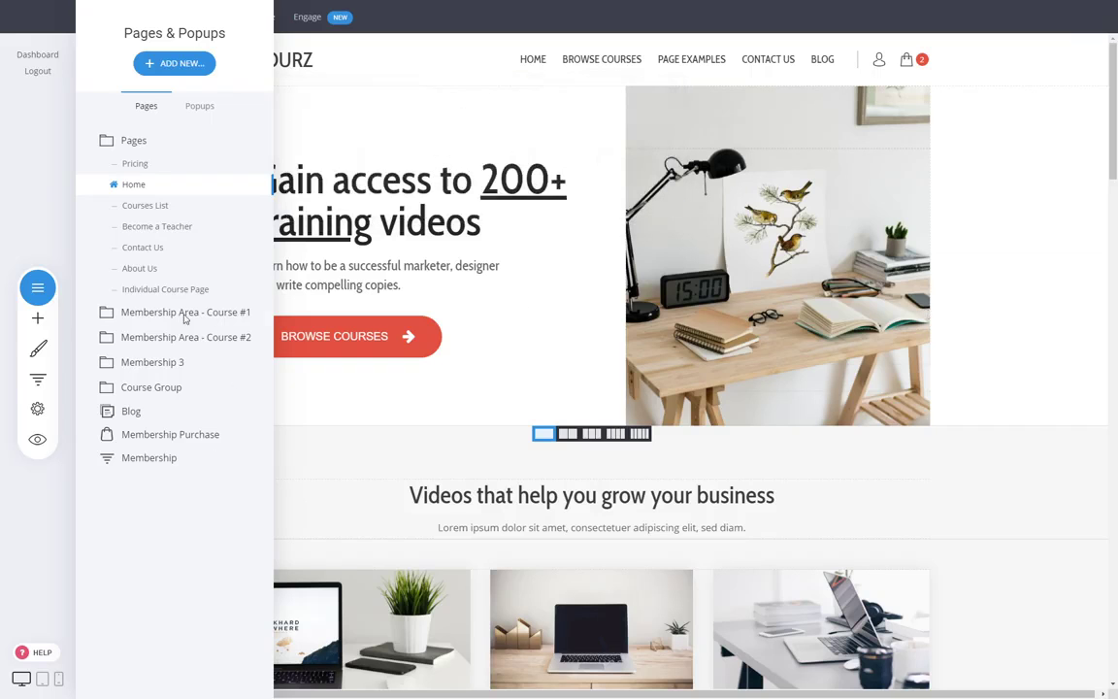
click(253, 211)
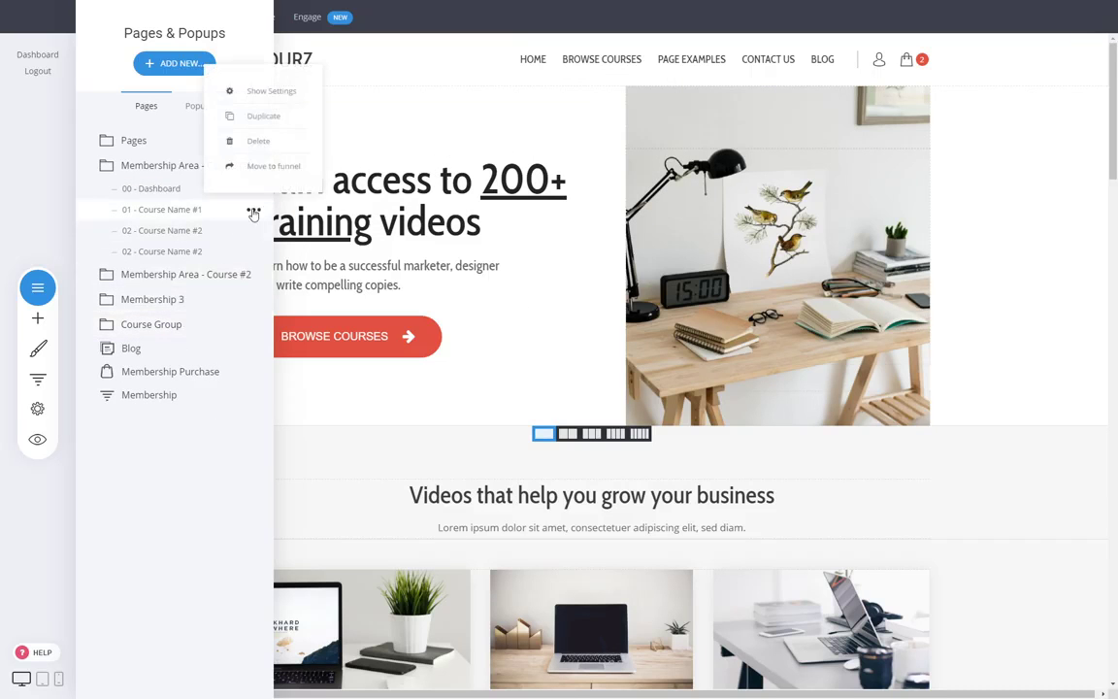
click(247, 92)
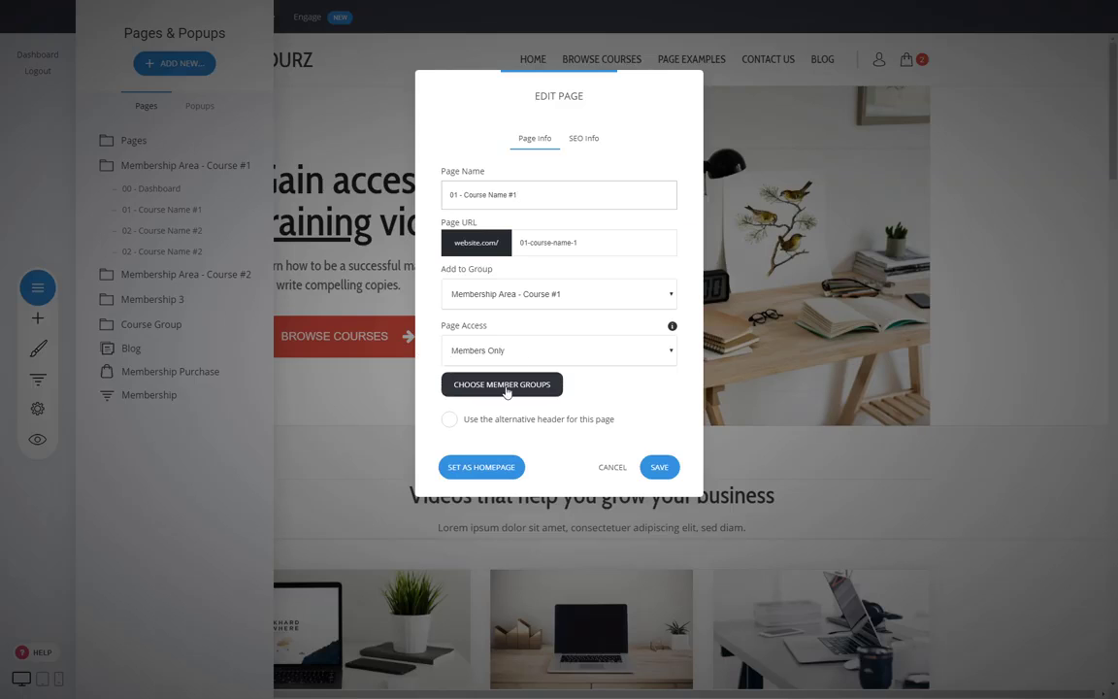
click(517, 387)
click(583, 288)
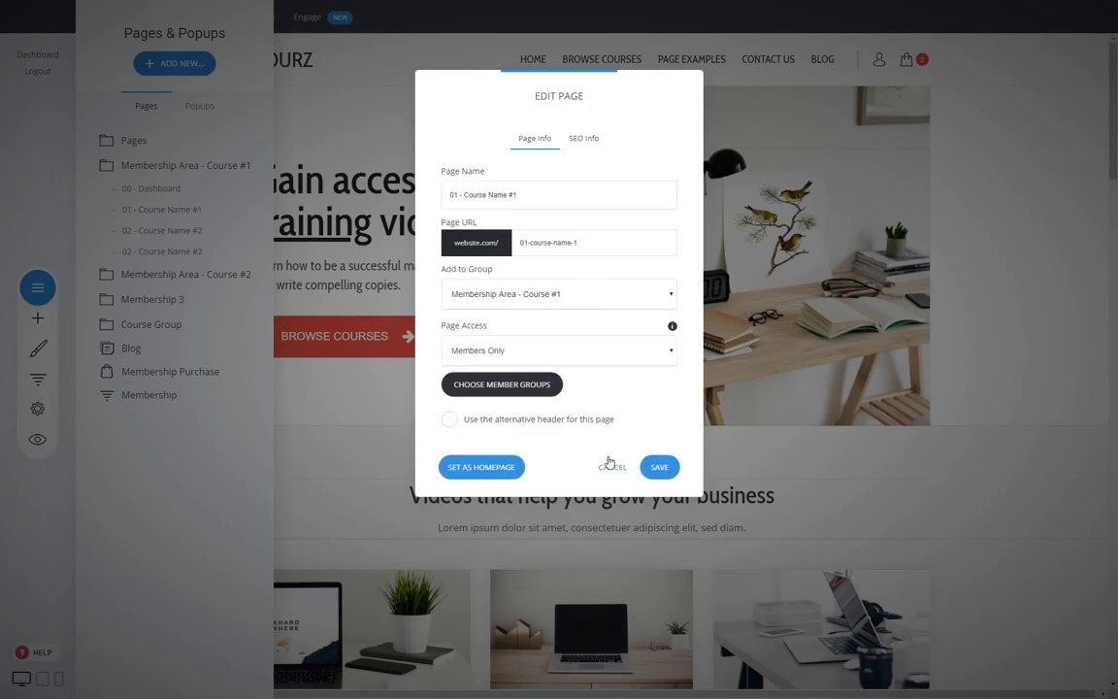
click(610, 467)
- View the members of Group #1 in the Engage area and the customer properties in its settings
click(313, 18)
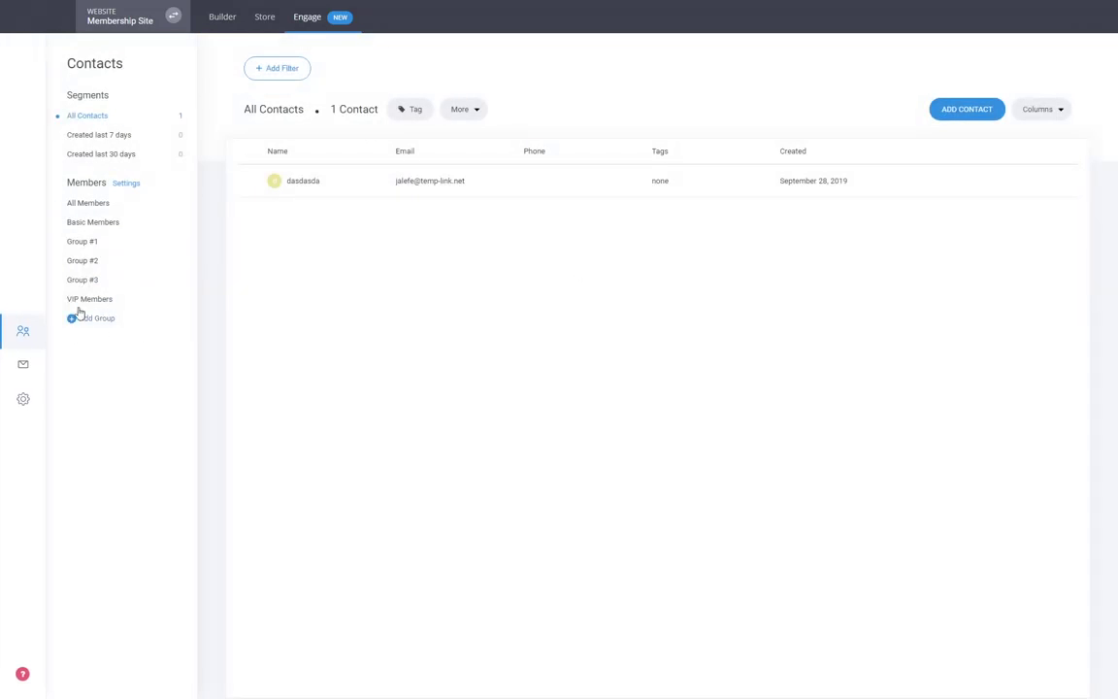
click(81, 243)
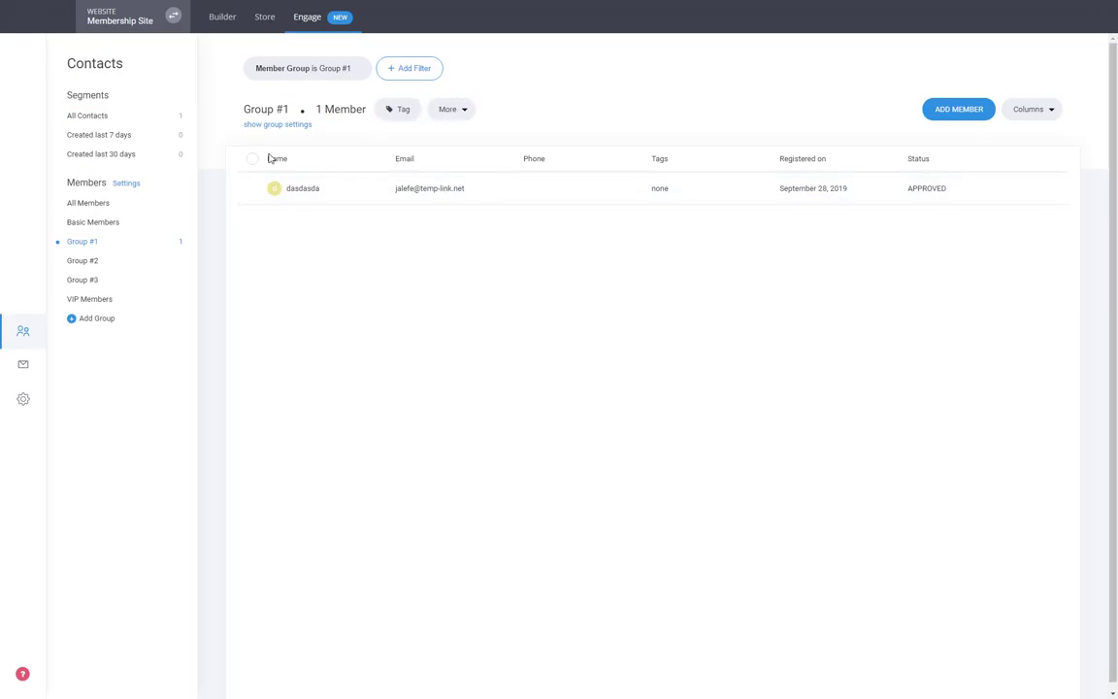
click(27, 410)
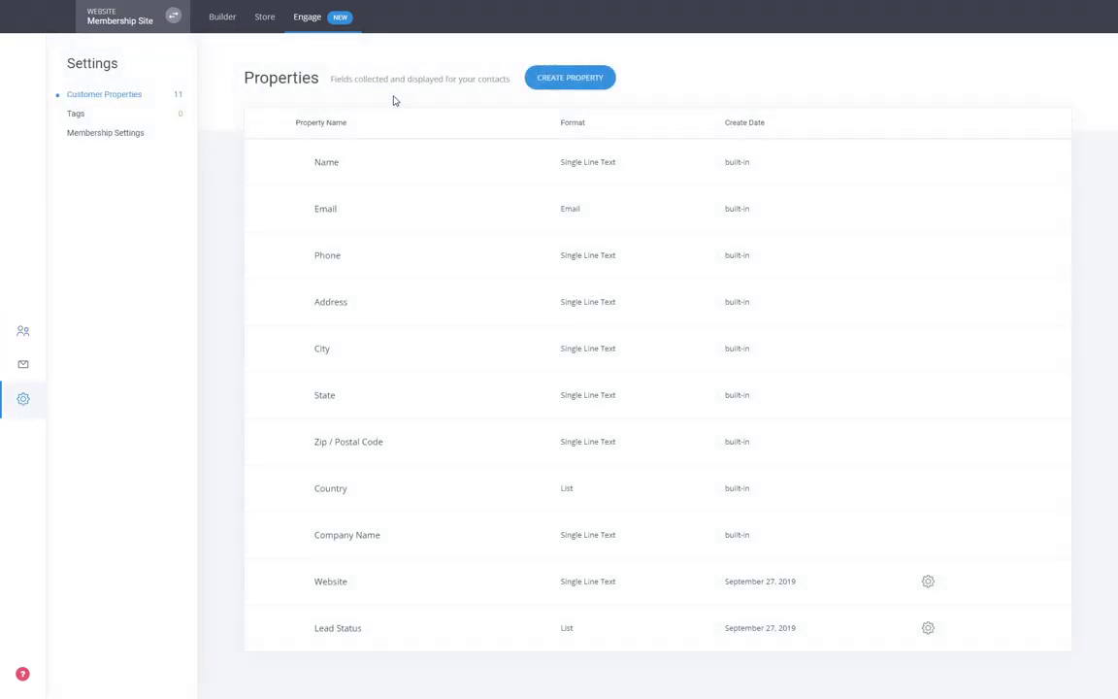
click(24, 331)
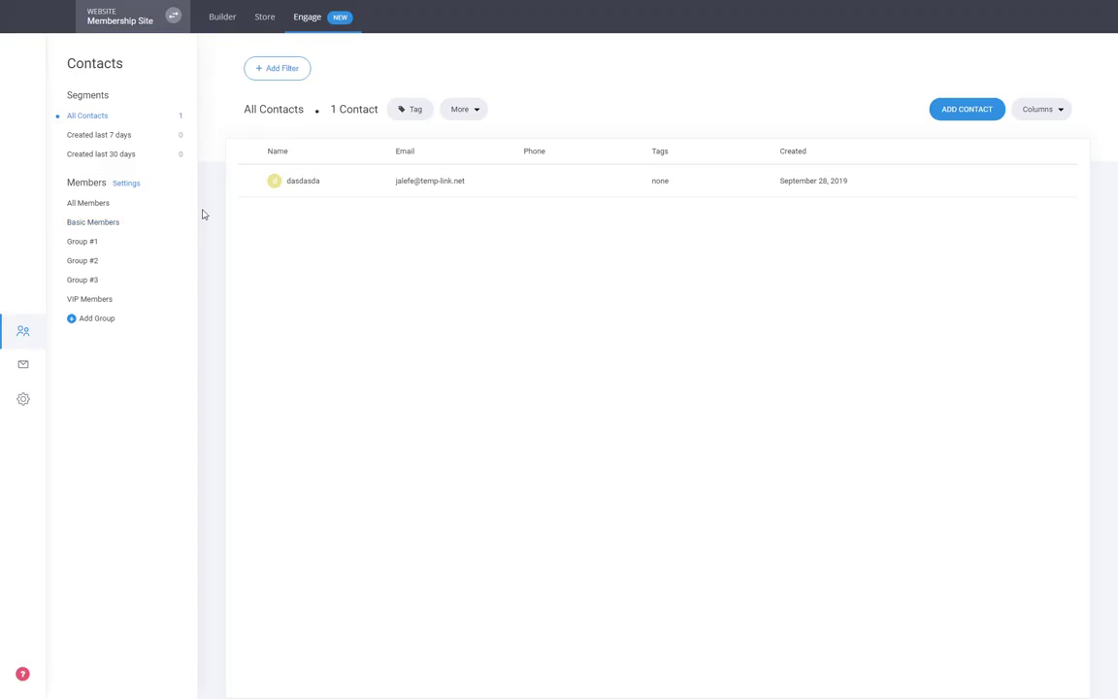
click(86, 242)
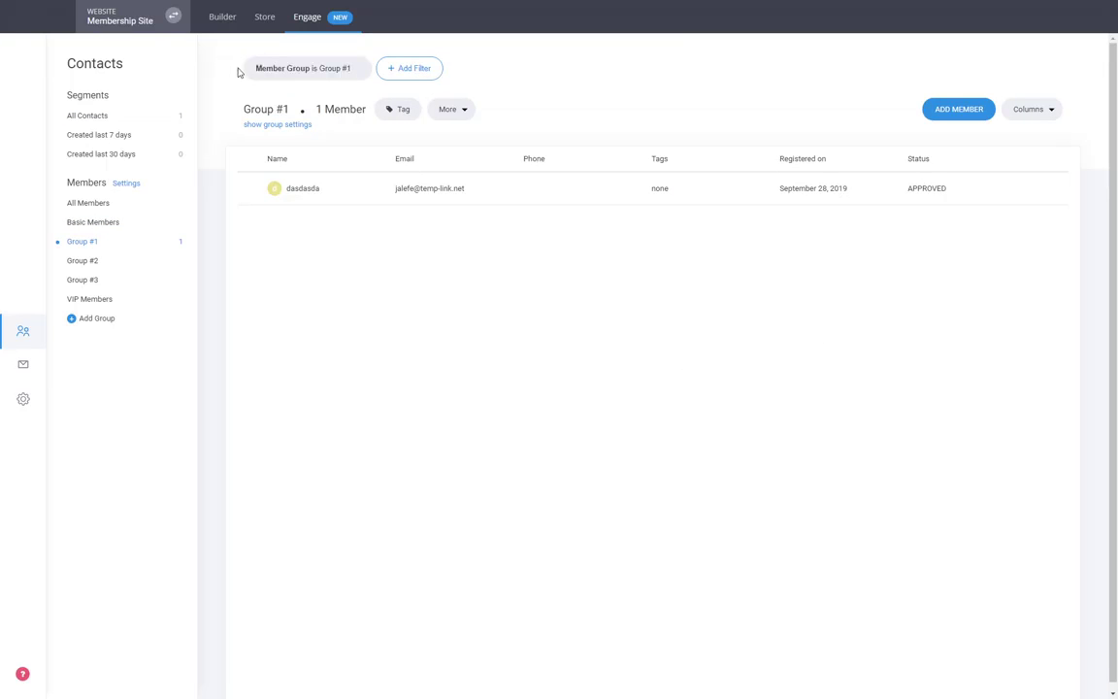
- Return to the builder and view the available actions for the last course page in the Membership Area - Course #1 group
click(225, 22)
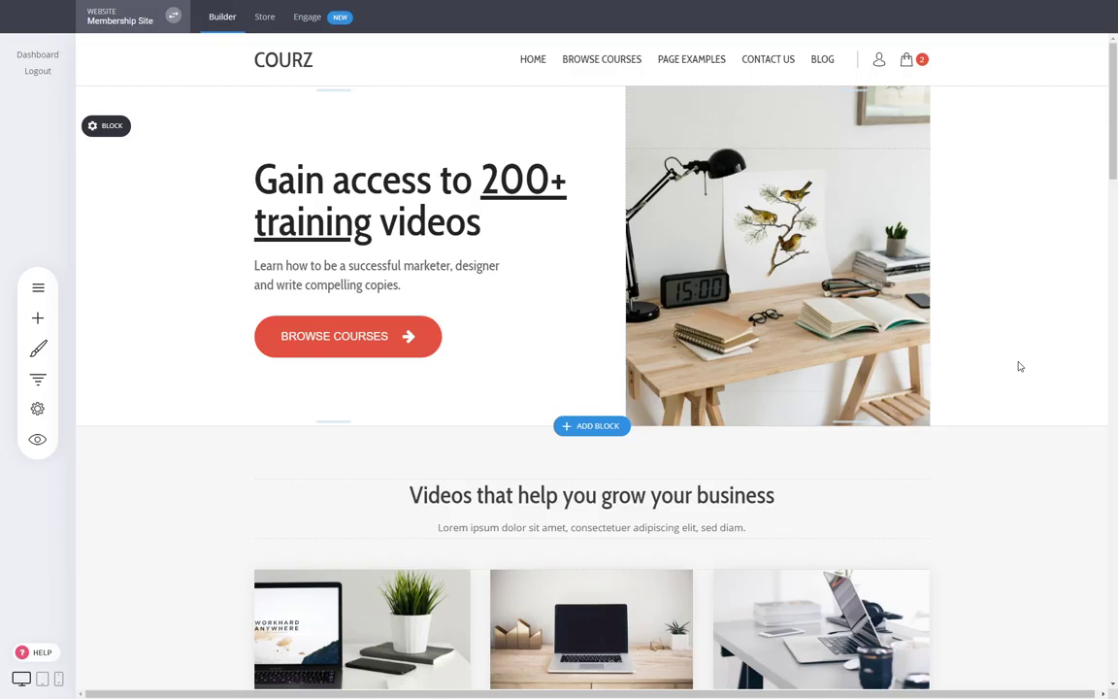
click(39, 289)
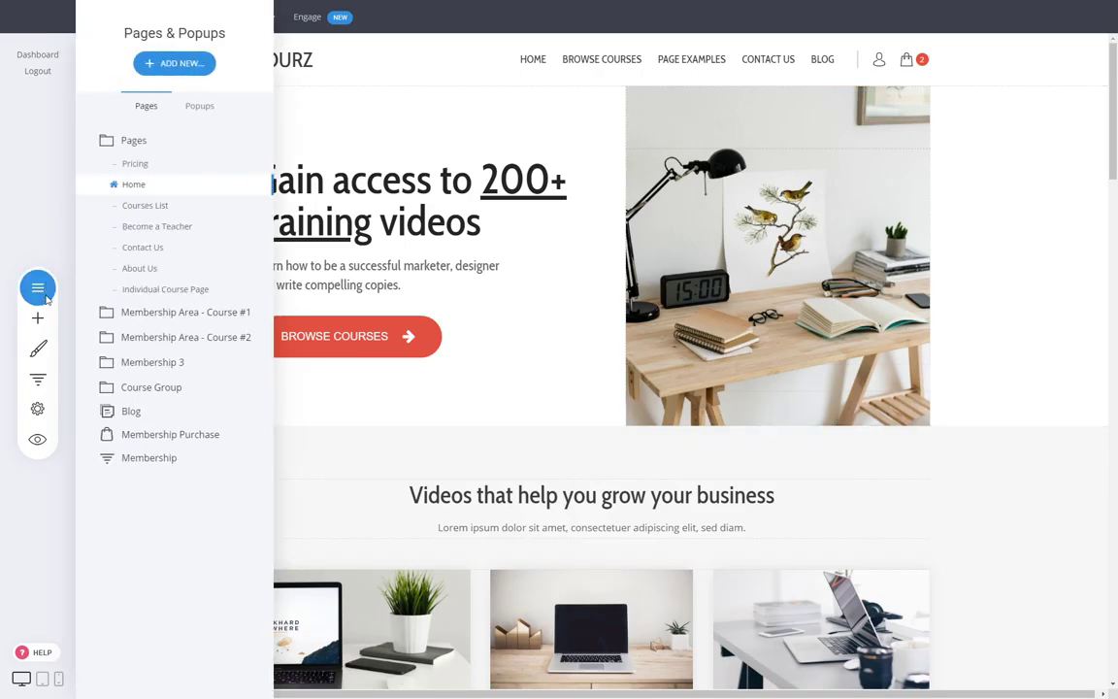
click(199, 312)
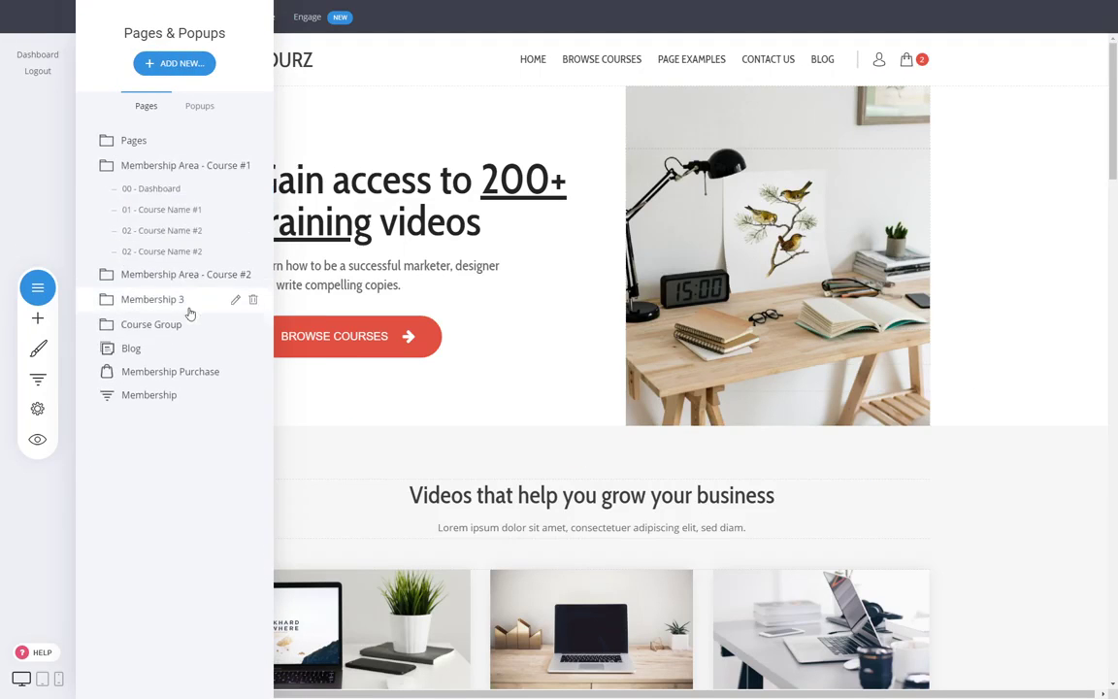
click(253, 252)
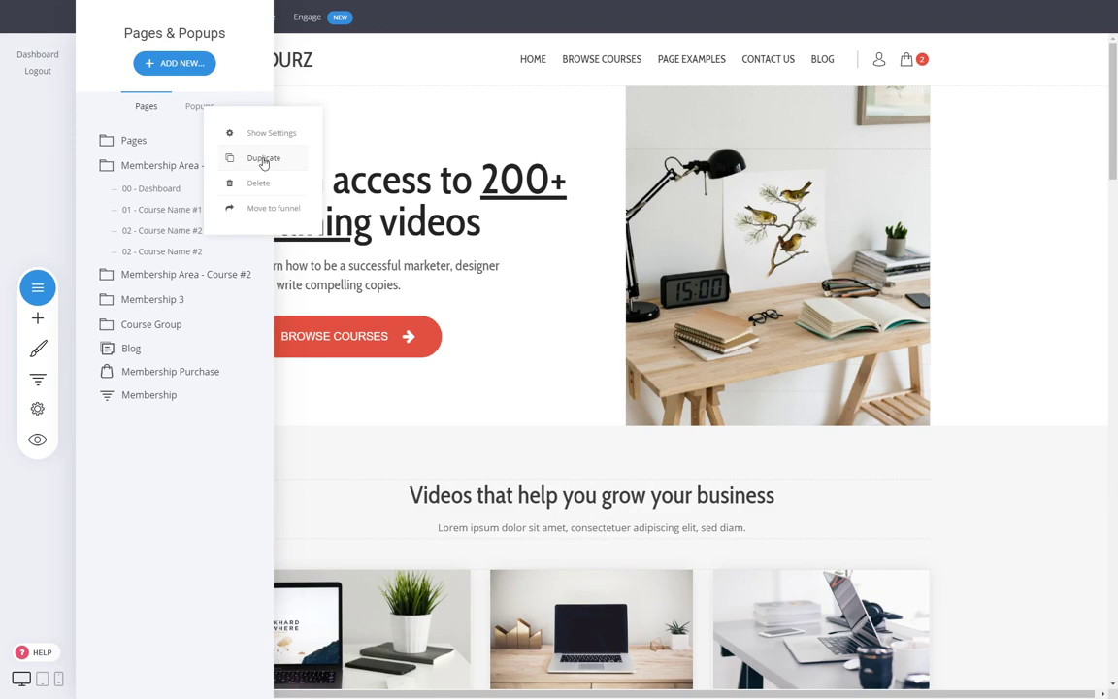
click(311, 272)
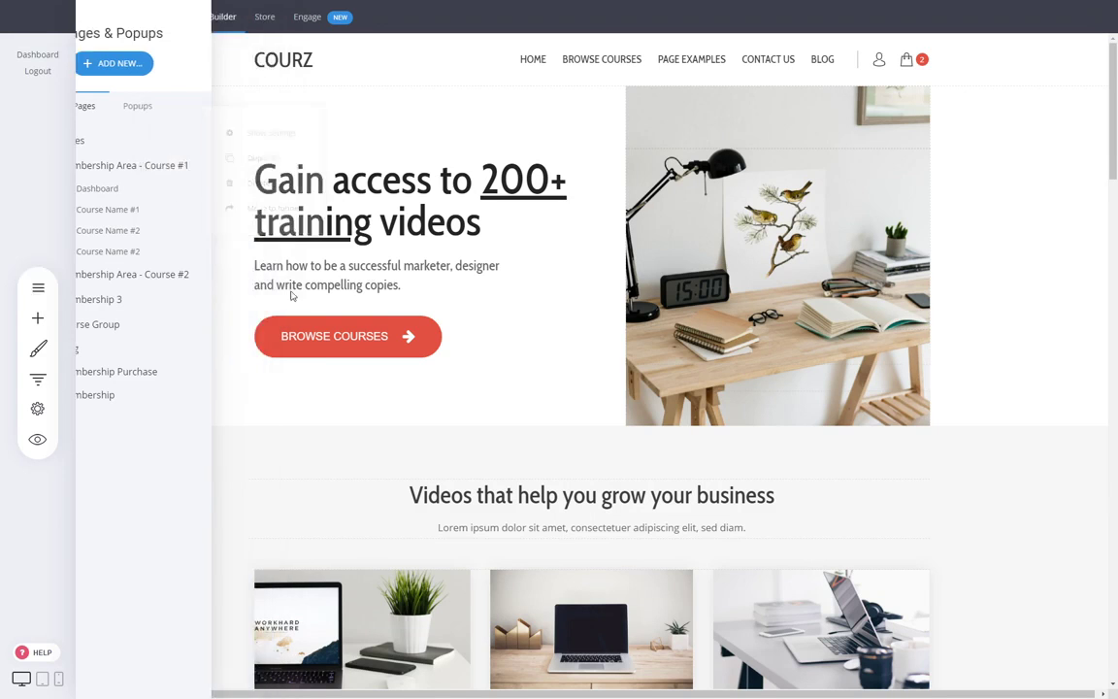
- View the widgets available for the home page and switch the builder to the mobile layout
click(38, 318)
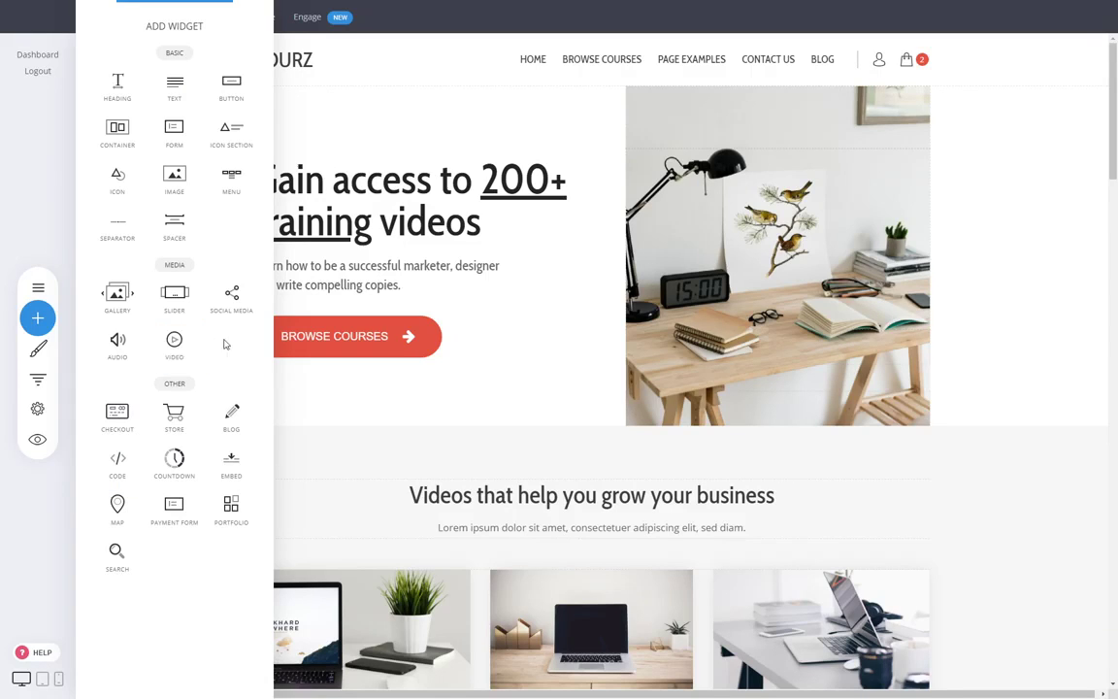
click(954, 286)
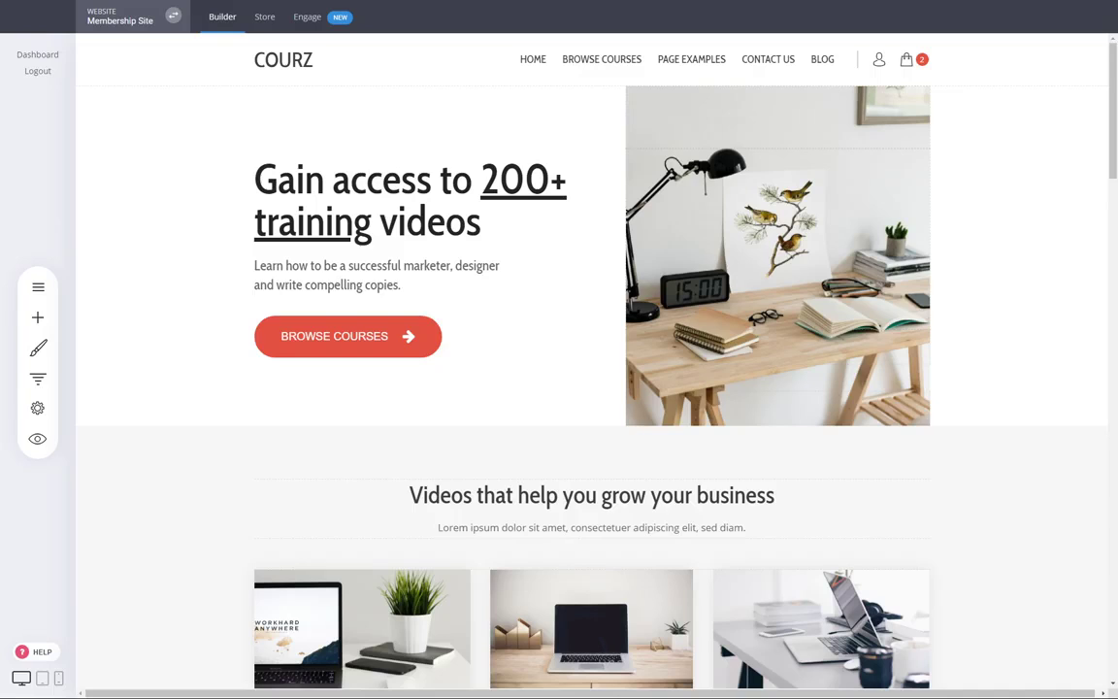
mouse_move(1075, 296)
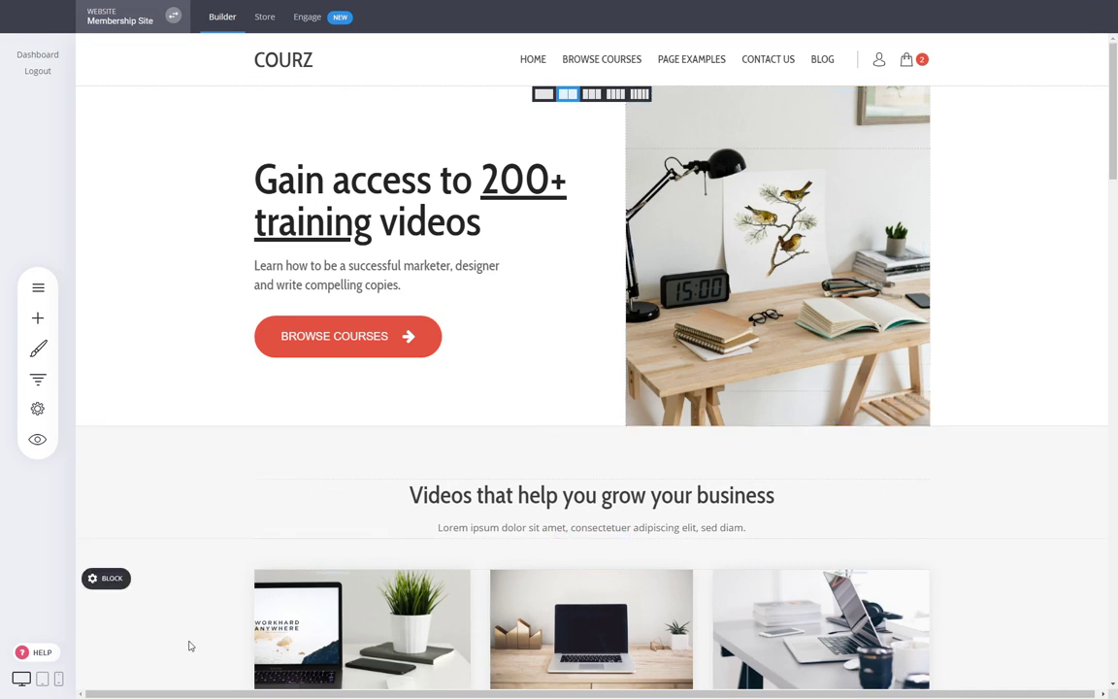
click(59, 682)
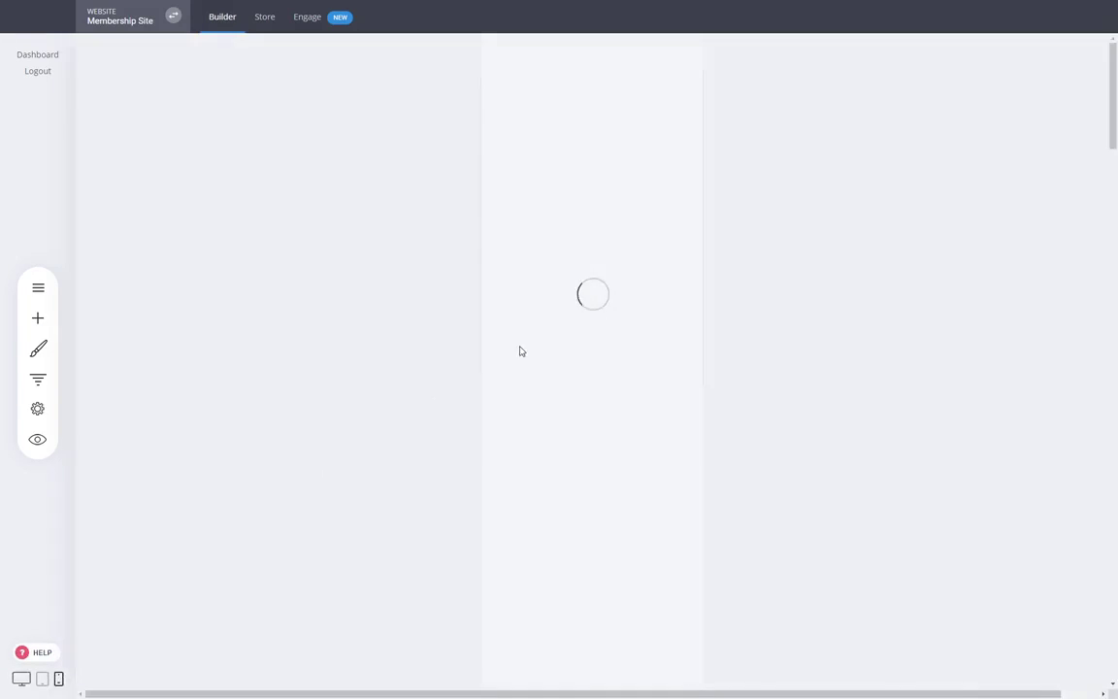
- Review the course listings in the mobile layout, switch back to the desktop layout, and look through the home page's sections
scroll(620, 295, down, 4)
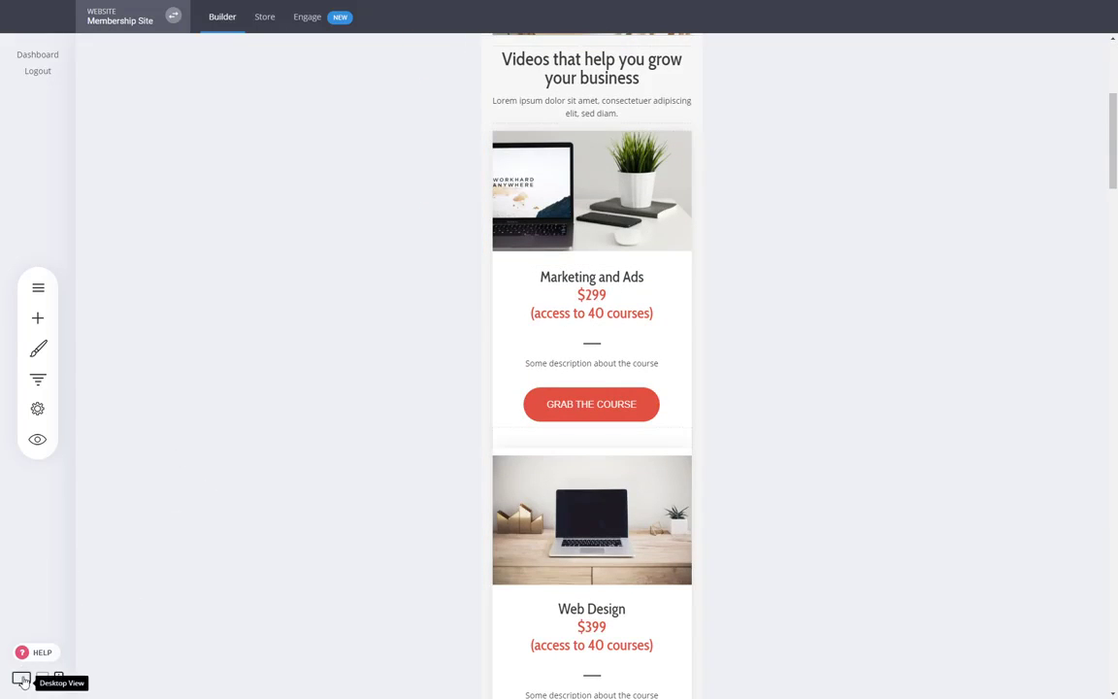
click(22, 680)
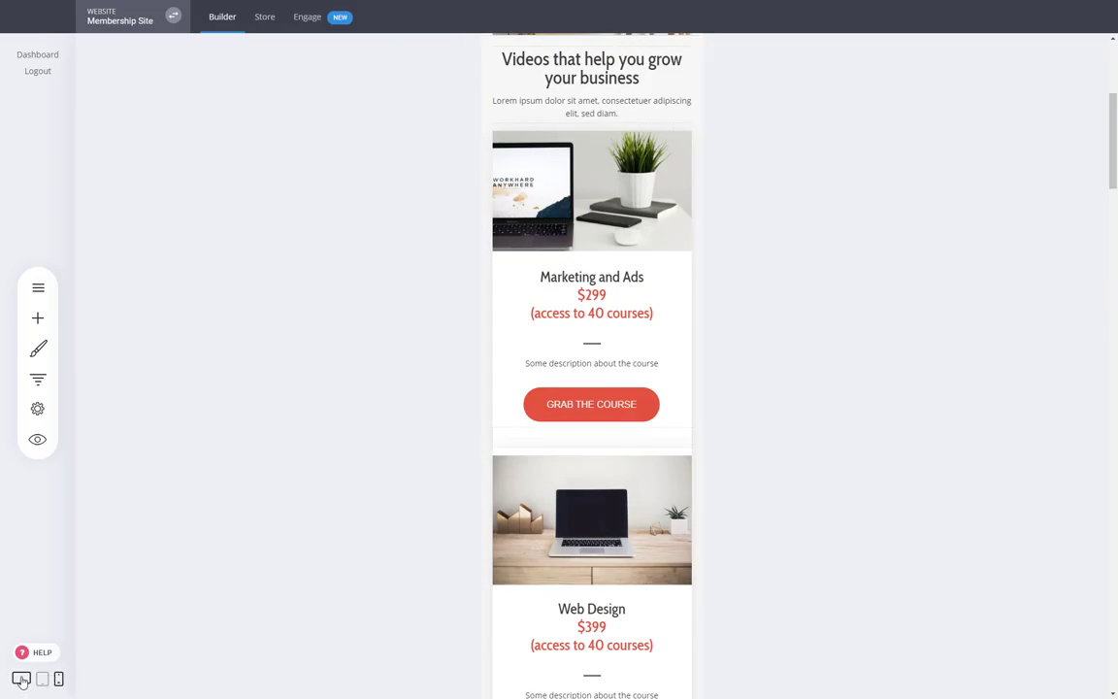
scroll(1010, 369, down, 10)
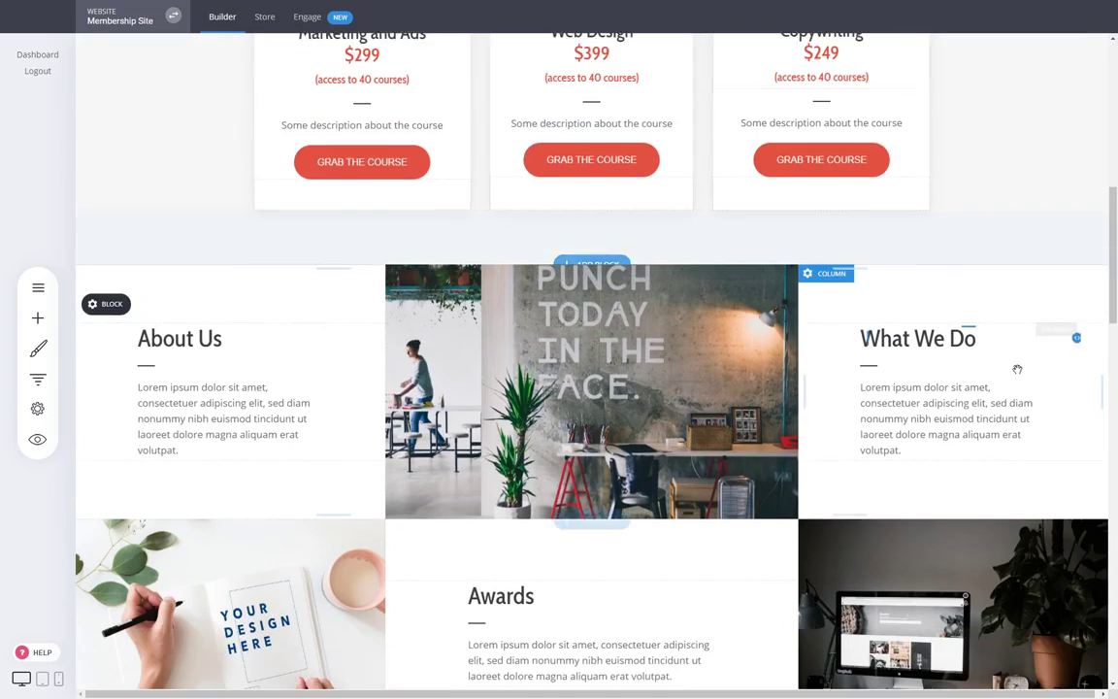
scroll(1020, 369, down, 6)
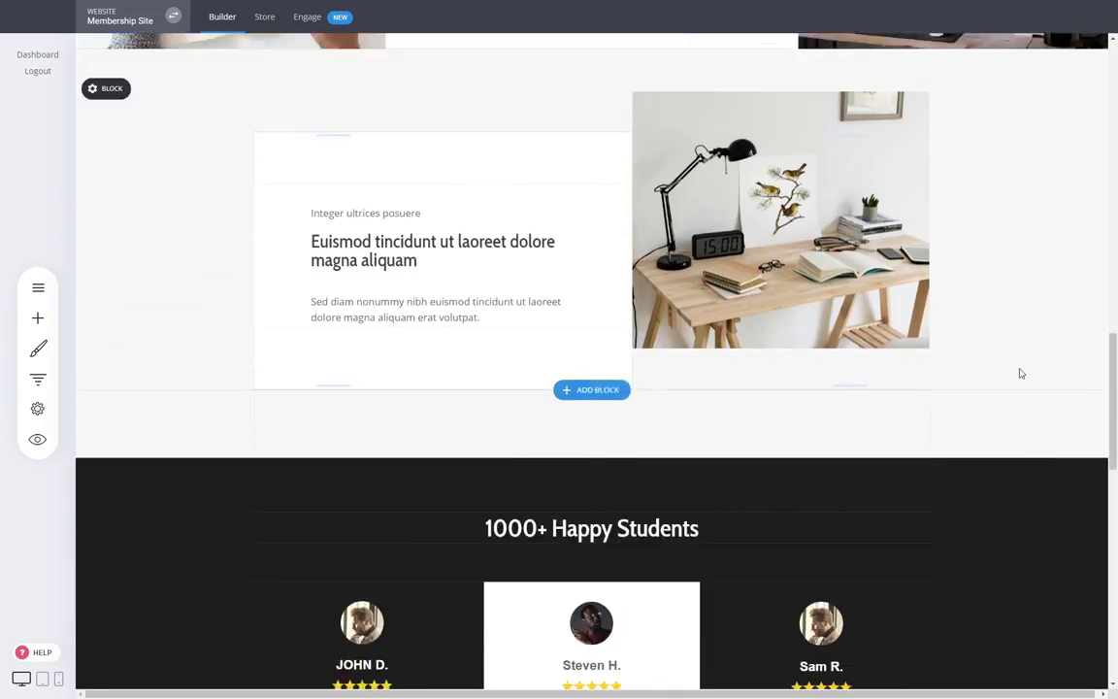
scroll(1015, 384, down, 3)
scroll(1005, 398, up, 20)
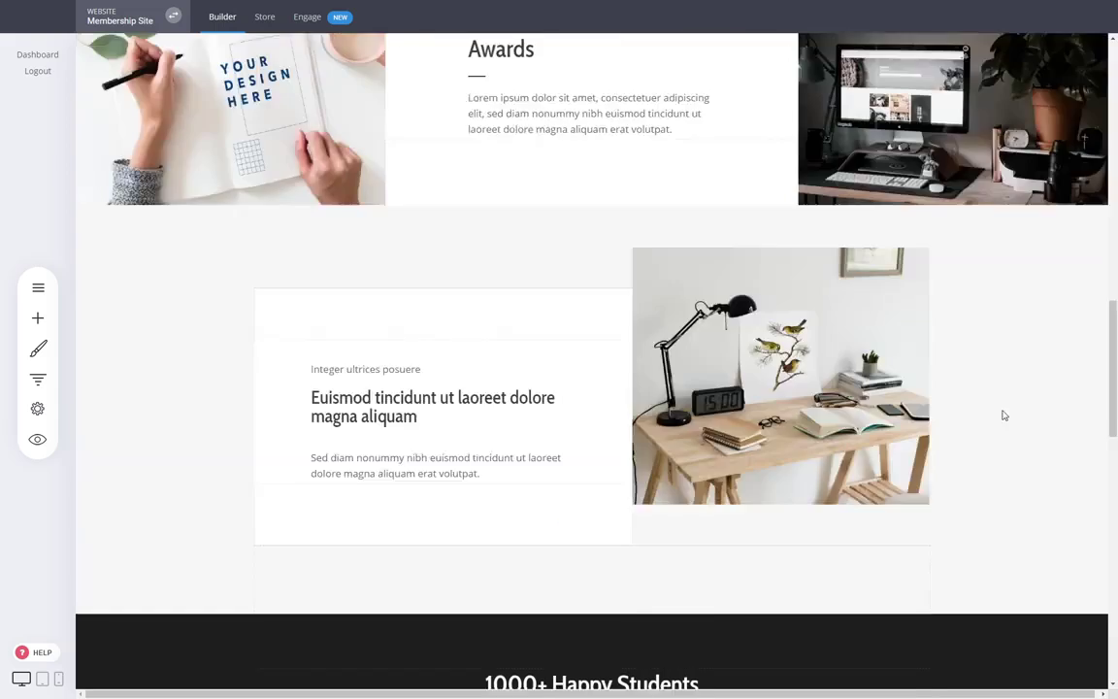
scroll(1005, 414, up, 5)
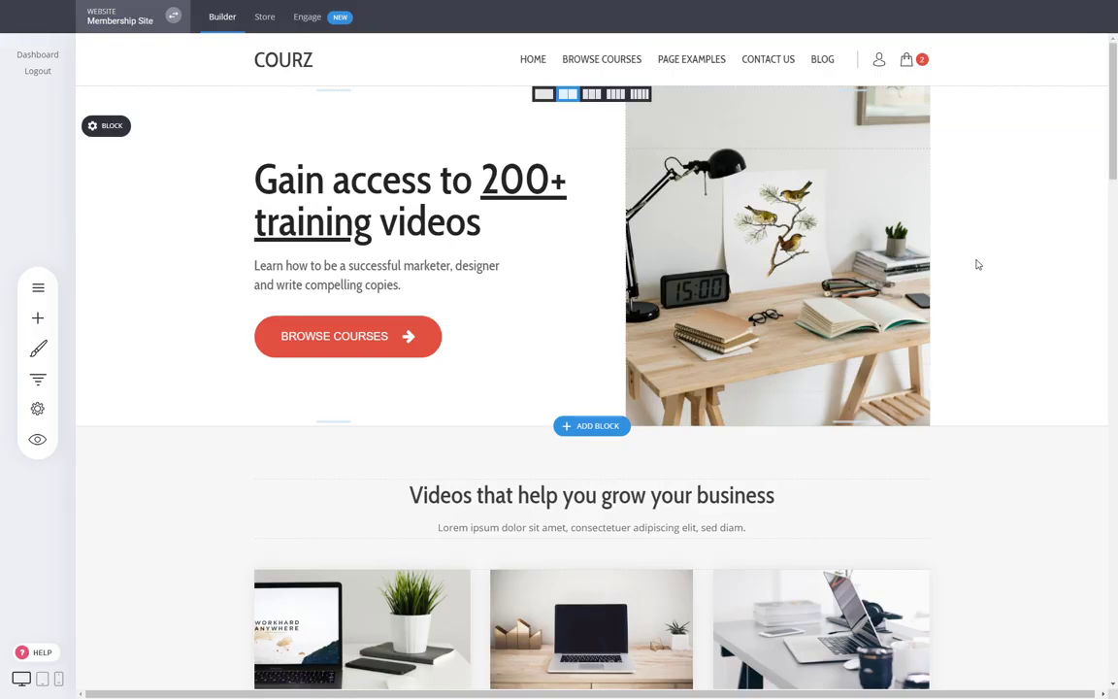
- View the option for adding a member to Group #1 and the existing member's profile in the Engage area, and return to the builder
click(321, 19)
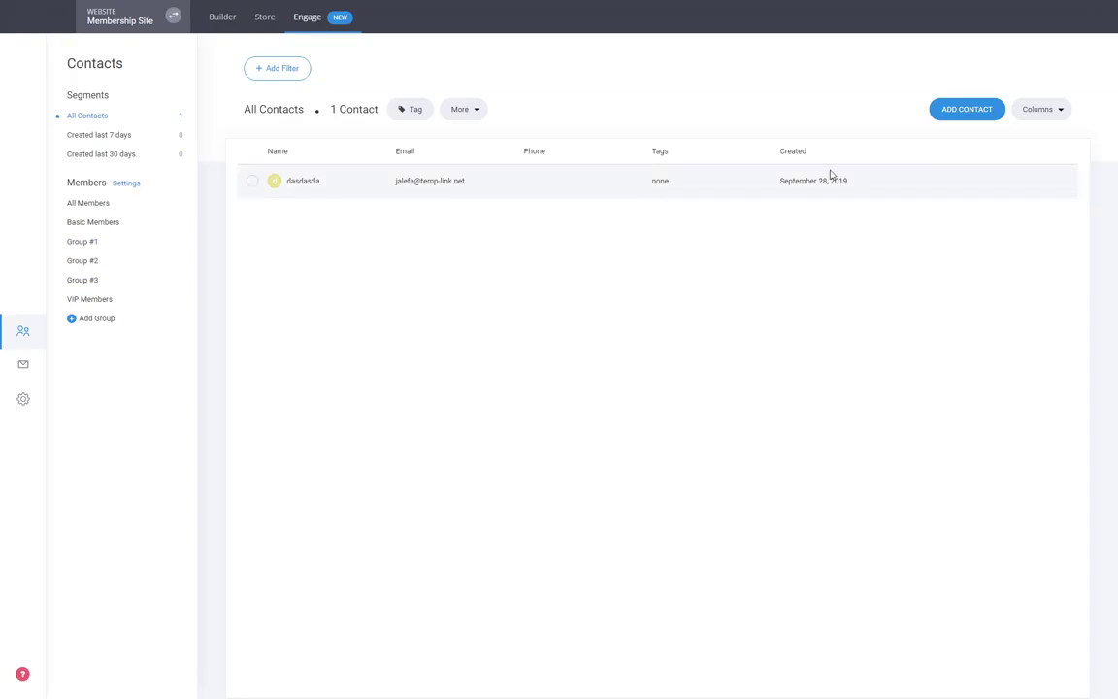
click(85, 240)
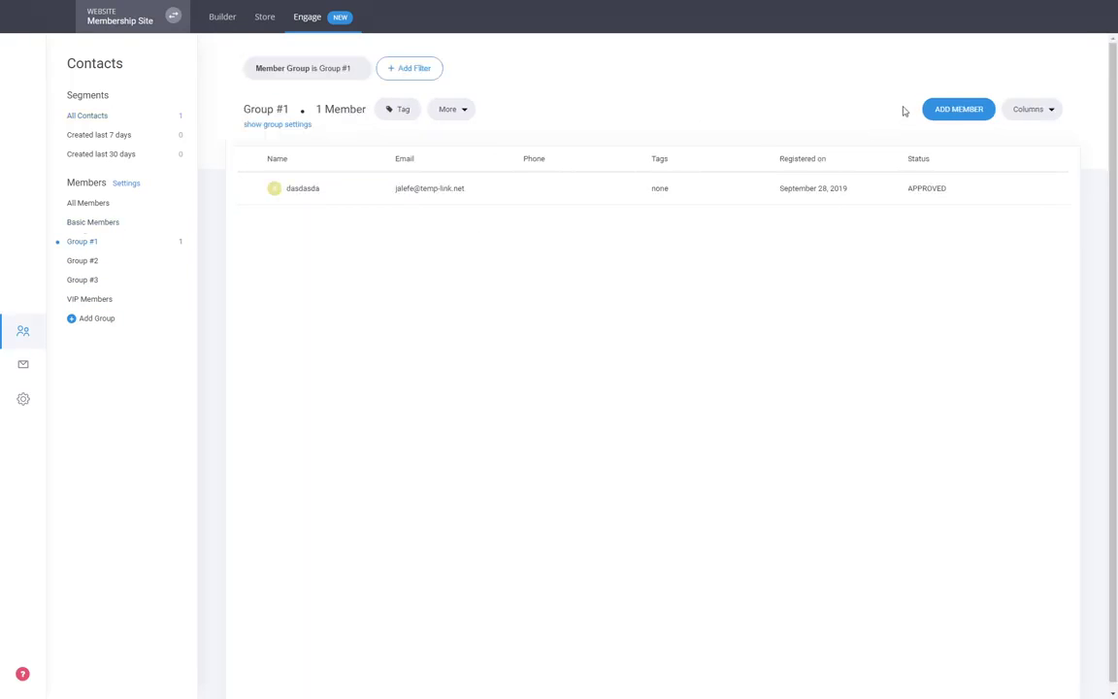
click(964, 109)
click(601, 309)
click(302, 189)
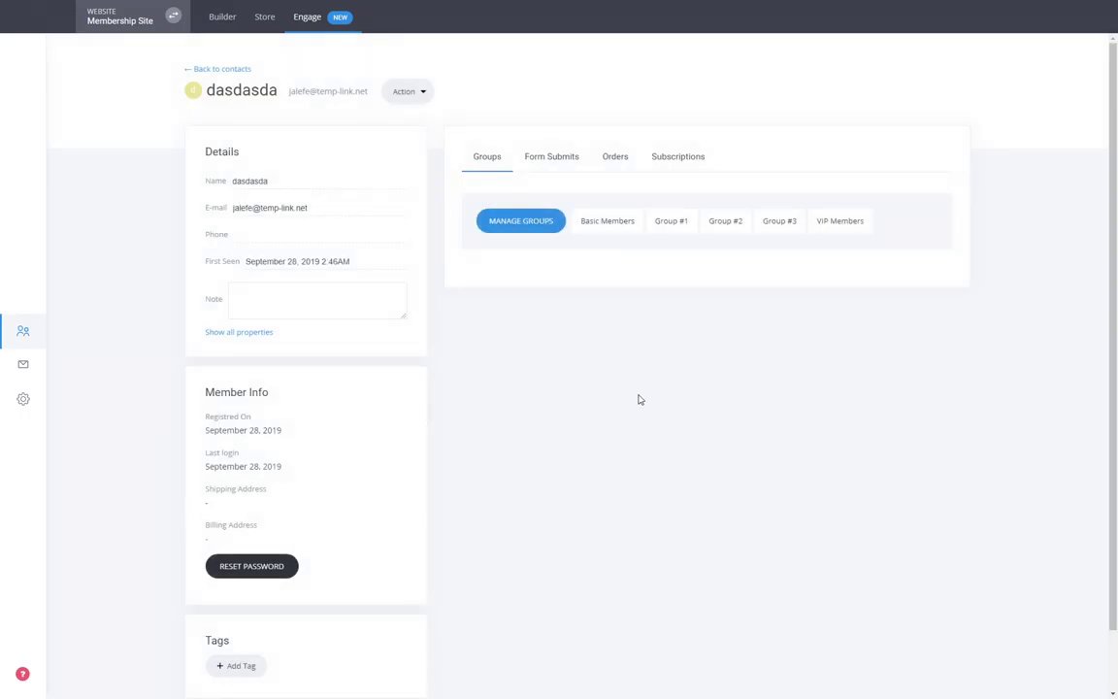
click(222, 68)
click(234, 24)
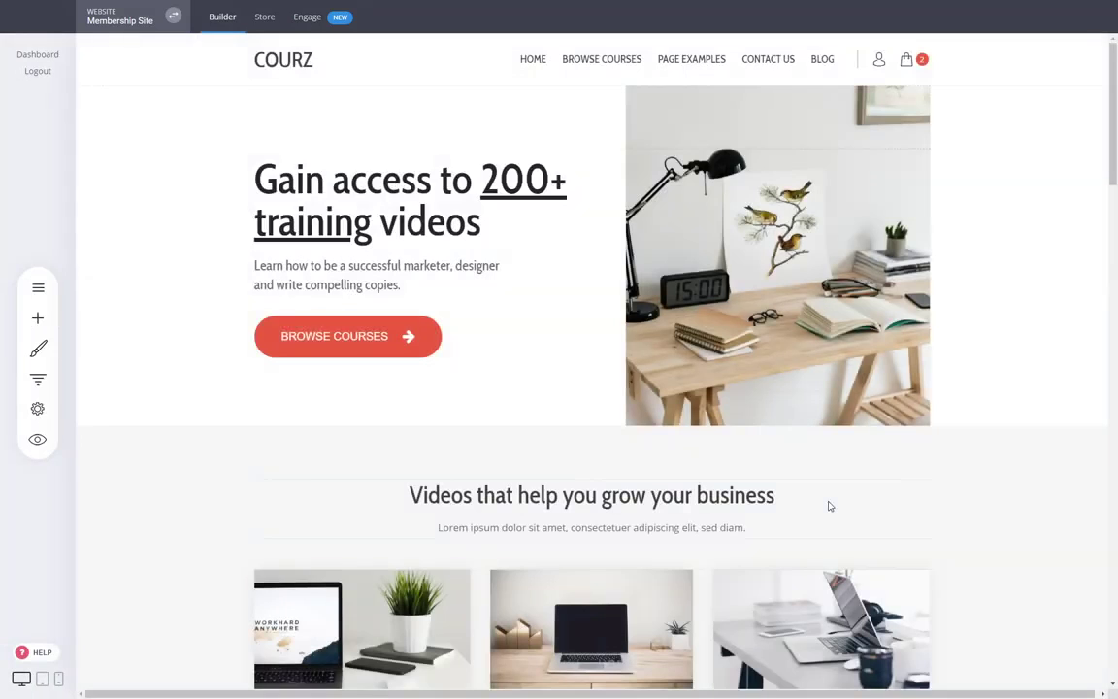